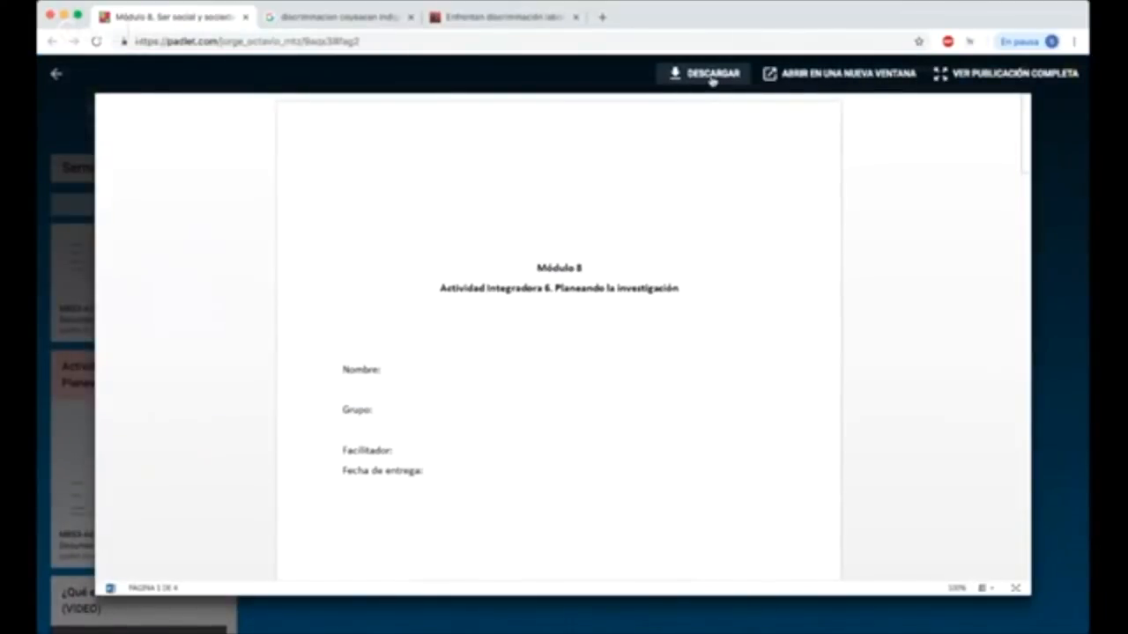
Step: Close the document preview in Padlet and switch to the M8S3-A6.docx cover page in LibreOffice Writer
left_click(1067, 237)
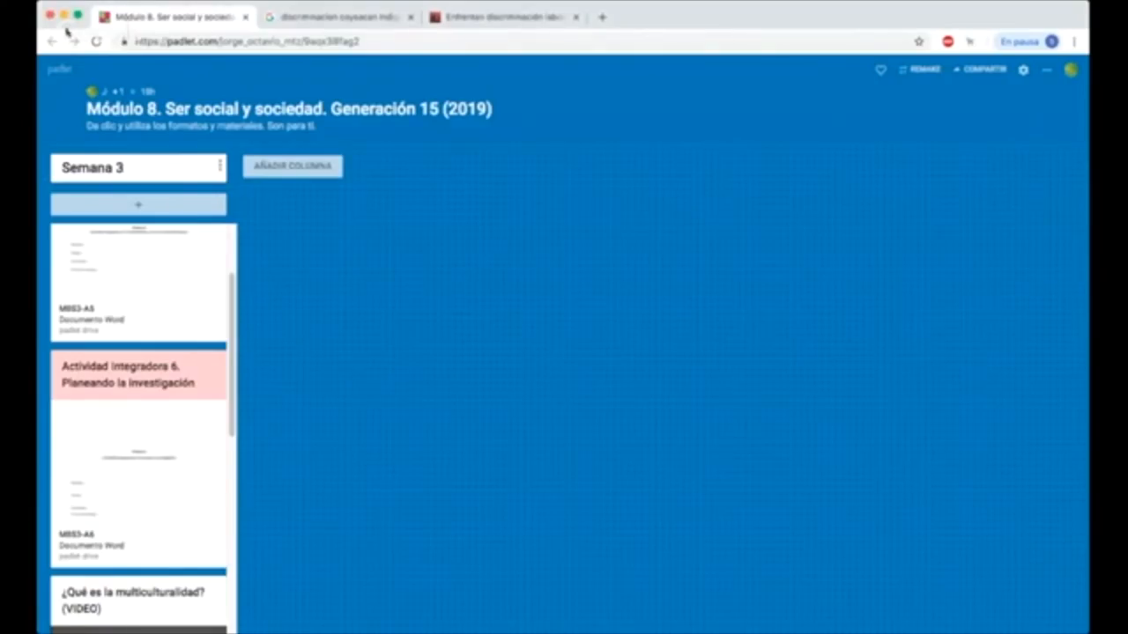
key("super+Tab")
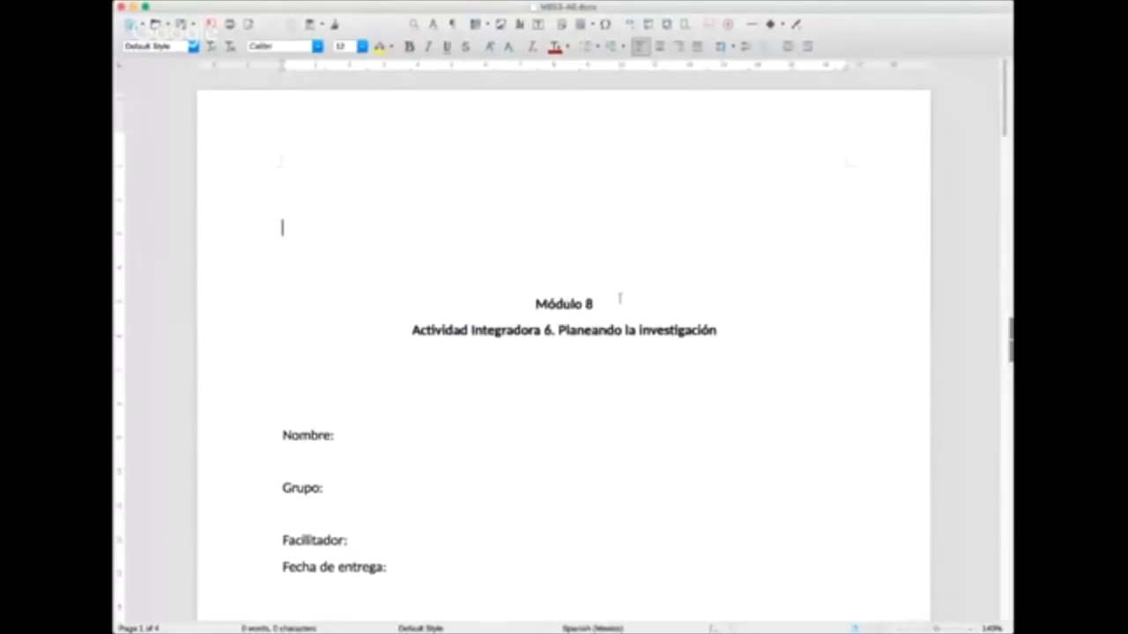
scroll(650, 329, "down", 3)
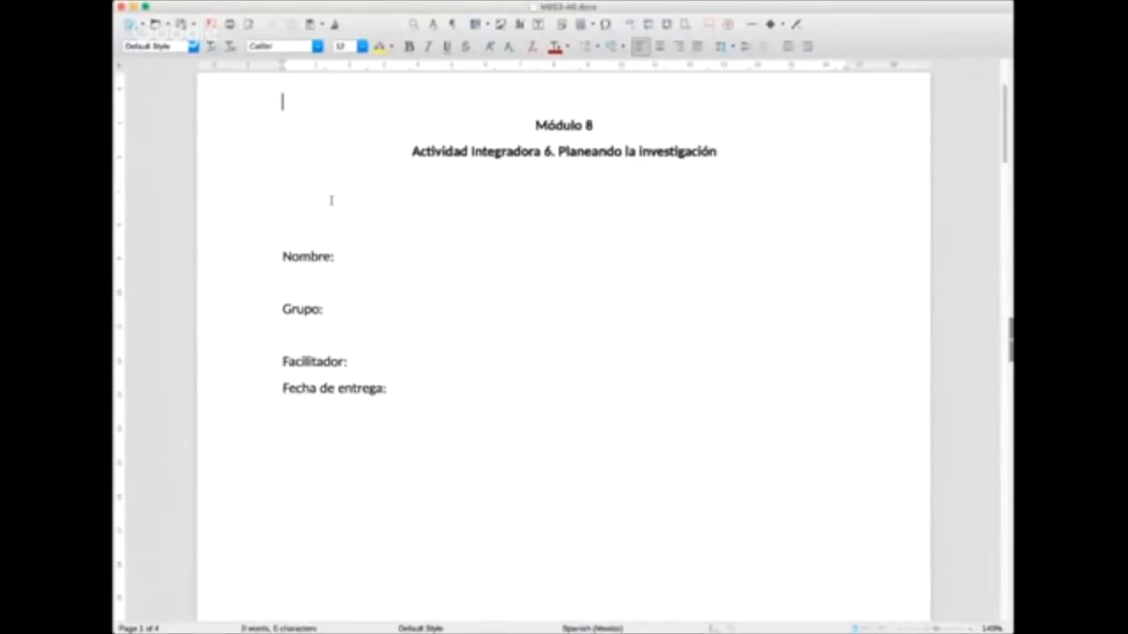
scroll(371, 281, "up", 1)
scroll(371, 281, "up", 2)
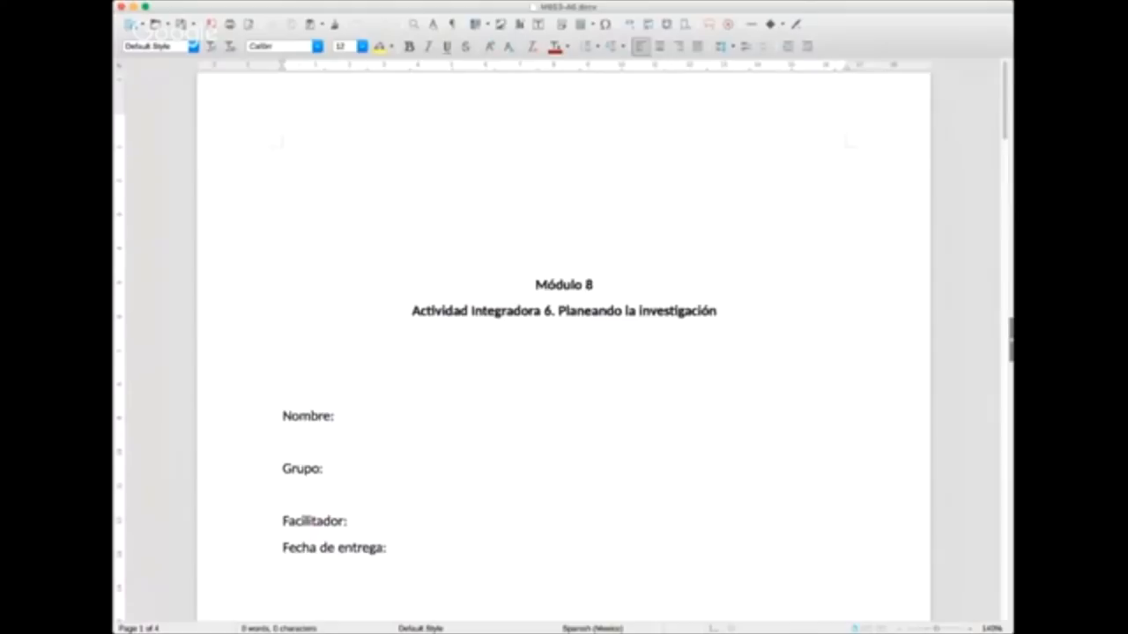
left_click(879, 284)
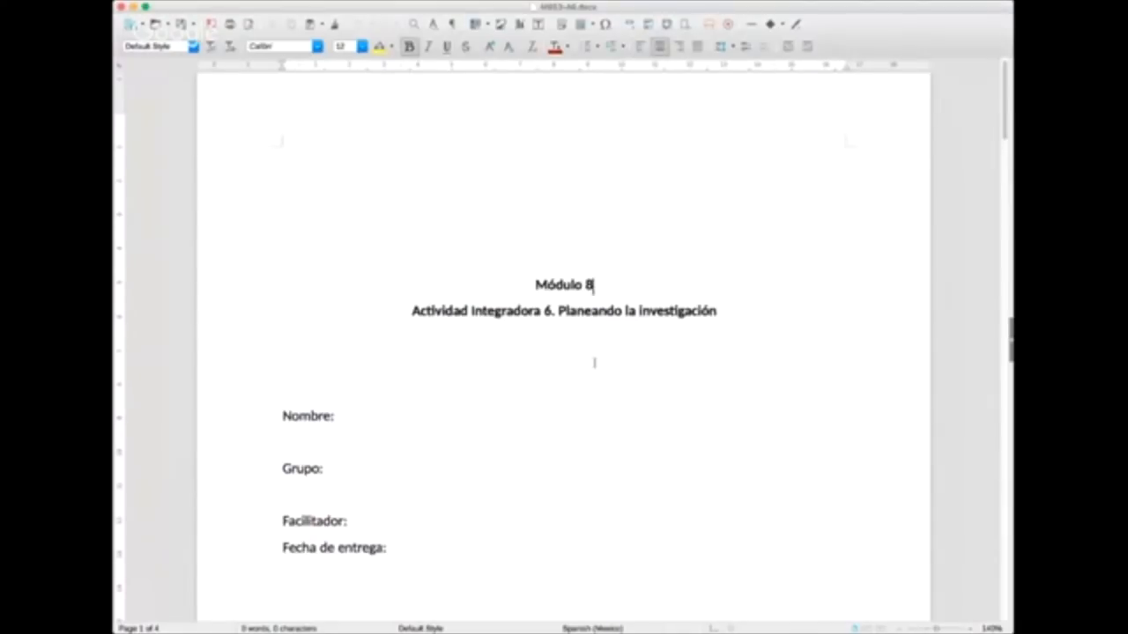
Step: Move the image placeholder near the lower-right corner of the cover page slightly upward
scroll(595, 360, "down", 2)
scroll(595, 361, "down", 2)
scroll(596, 360, "up", 4)
scroll(597, 361, "down", 6)
left_click_drag(784, 451, 788, 408)
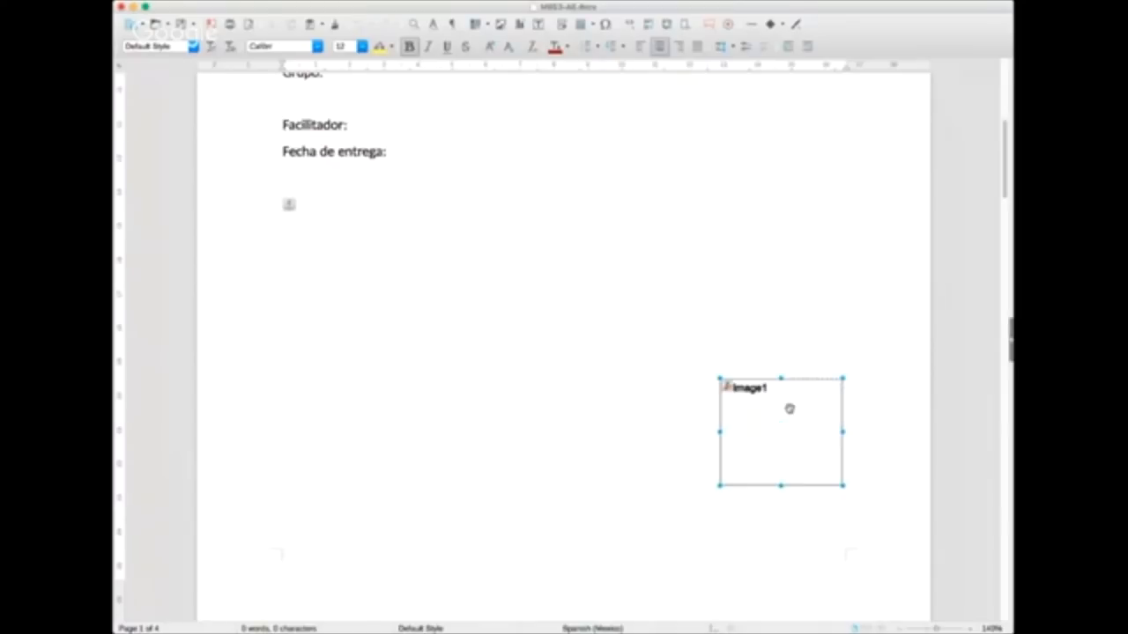
scroll(655, 404, "down", 1)
scroll(655, 403, "up", 7)
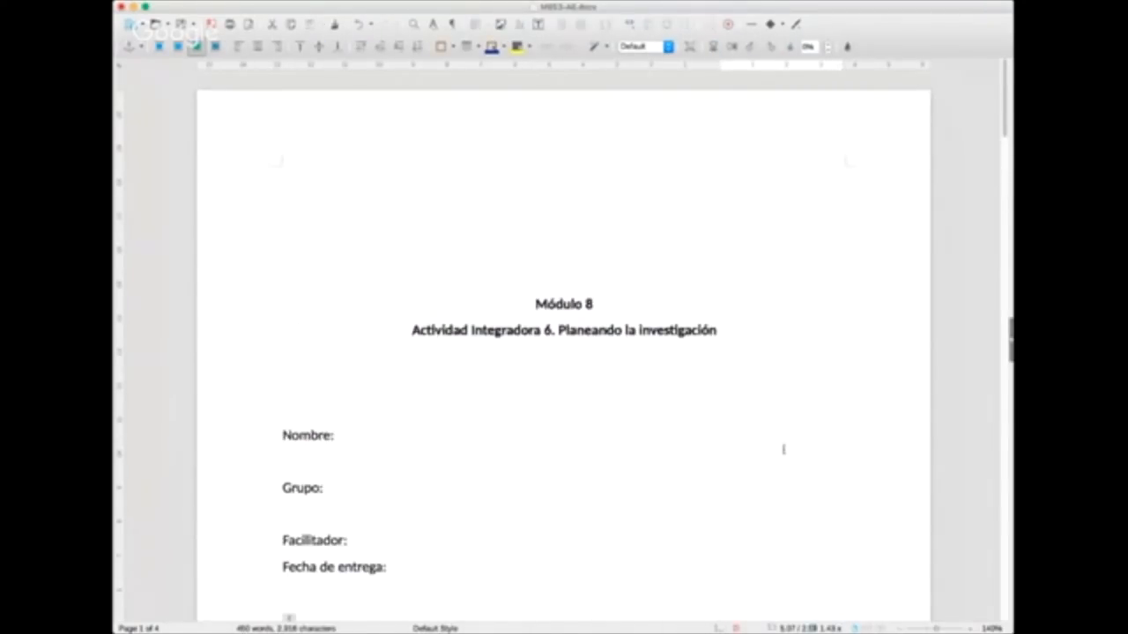
Step: Review the cover page fields and the introductory paragraph about information sources on page 2
scroll(696, 524, "down", 9)
scroll(737, 542, "down", 8)
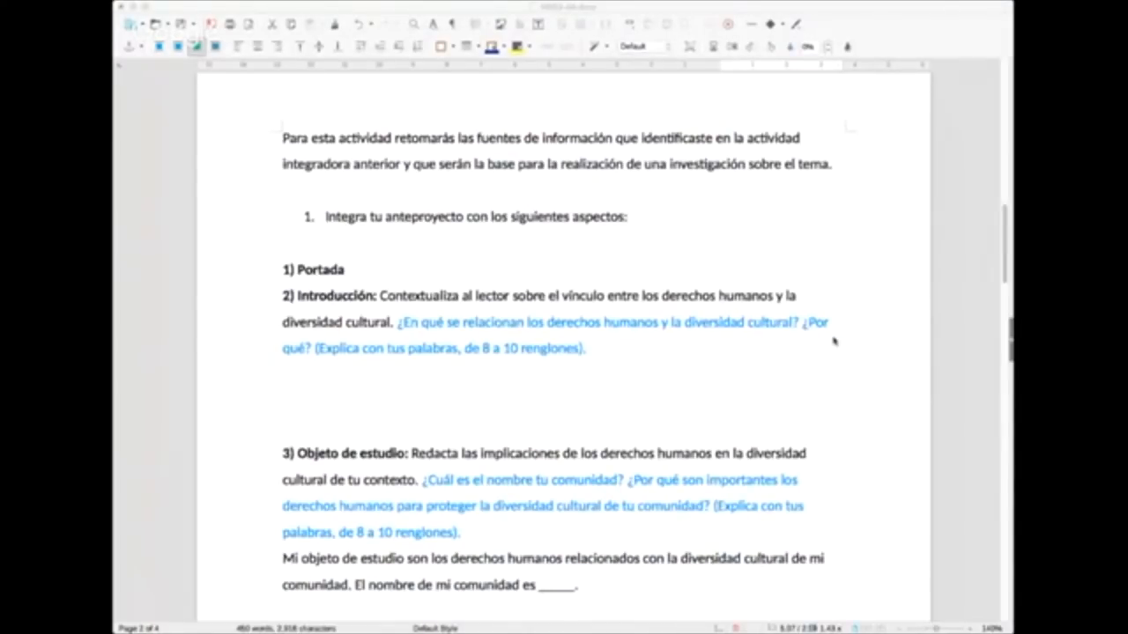
left_click(845, 372)
scroll(294, 403, "up", 20)
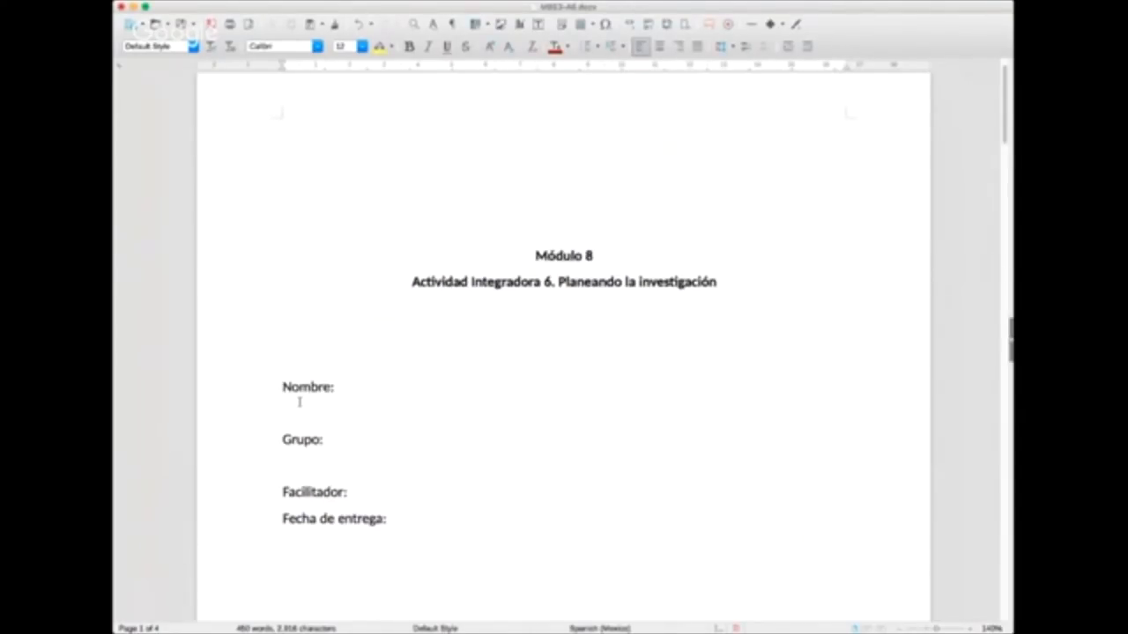
scroll(300, 403, "down", 6)
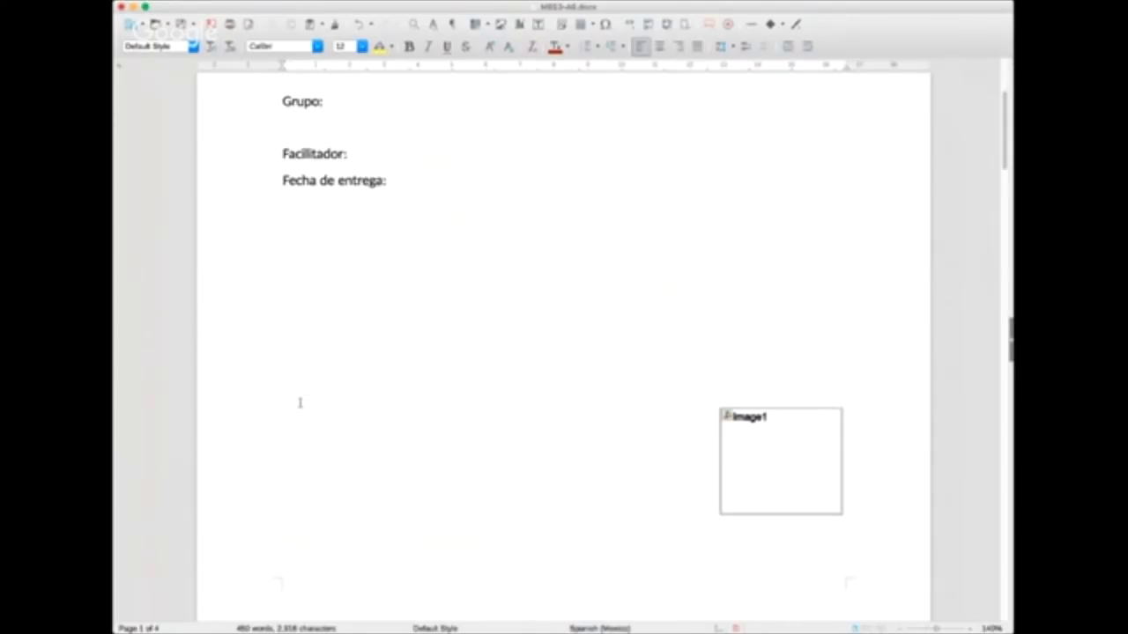
scroll(299, 403, "down", 10)
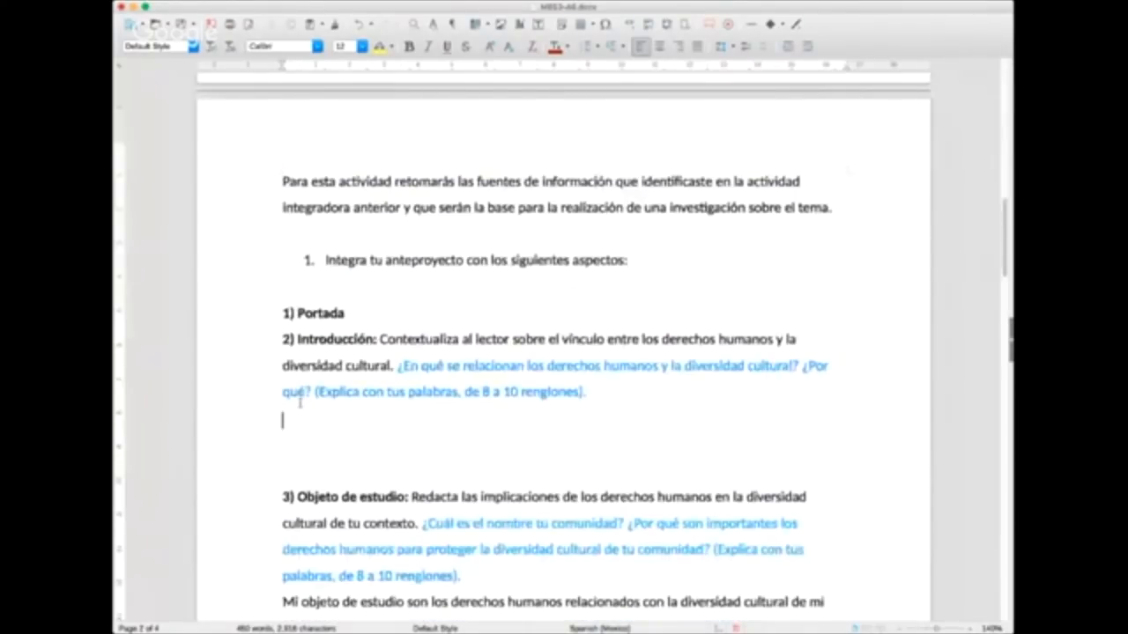
scroll(299, 402, "down", 1)
left_click_drag(308, 153, 551, 177)
left_click(597, 173)
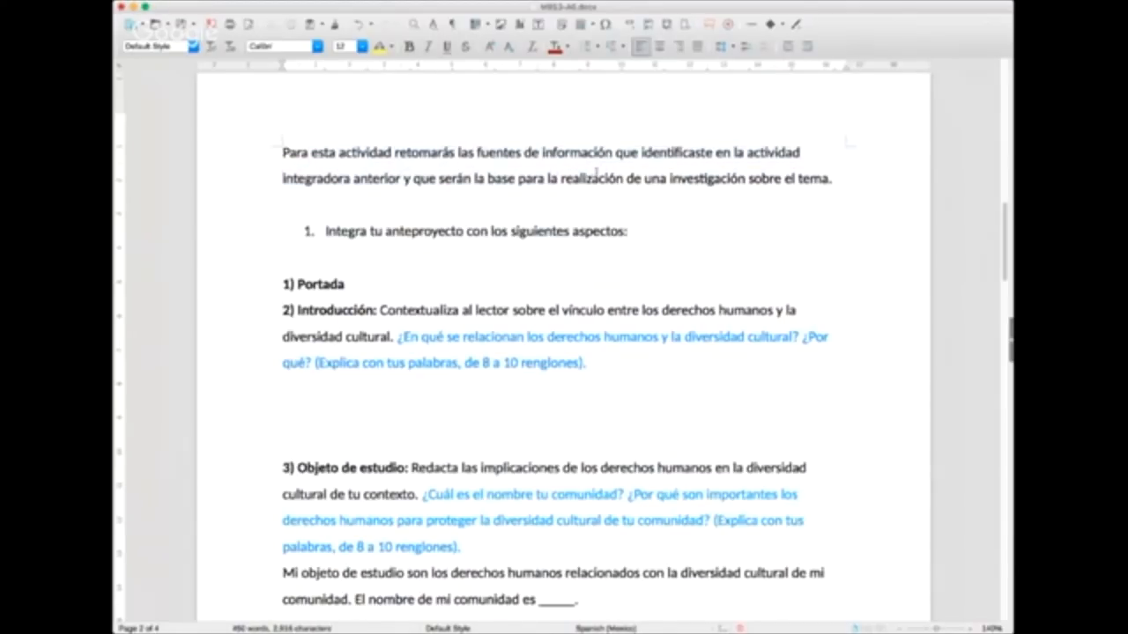
key("super+Tab")
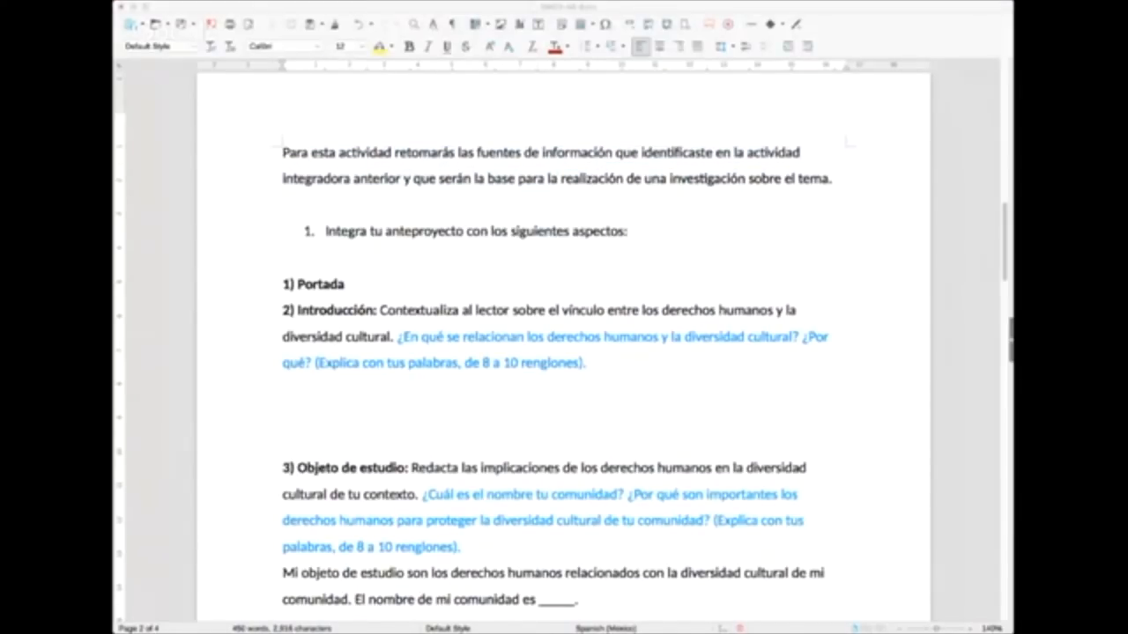
left_click(312, 262)
left_click(363, 209)
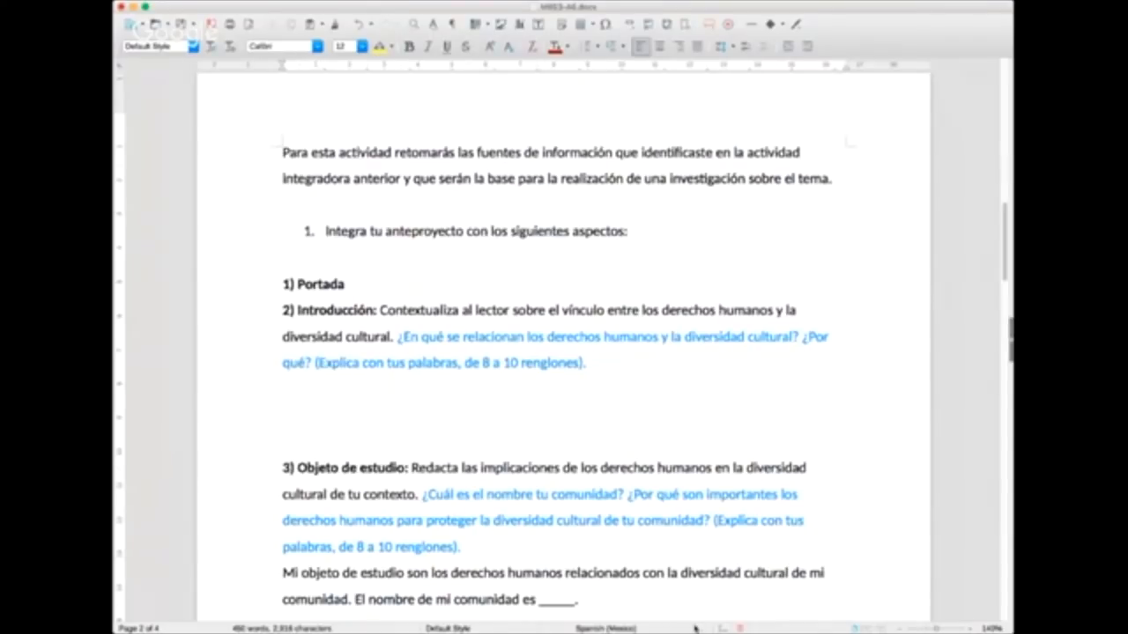
left_click(433, 2)
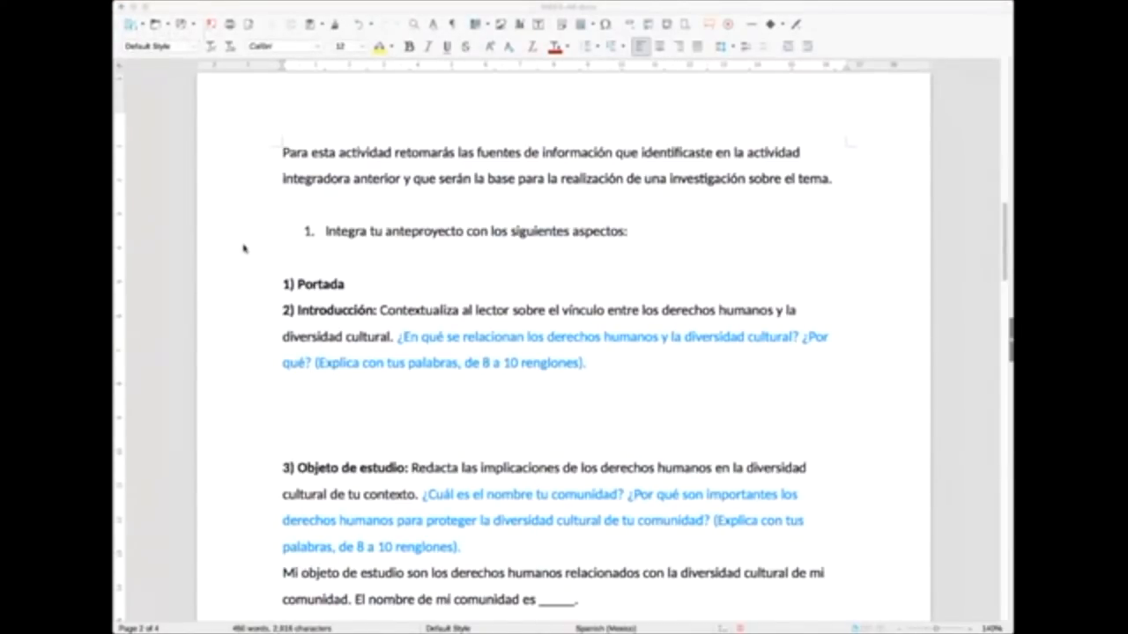
left_click(814, 272)
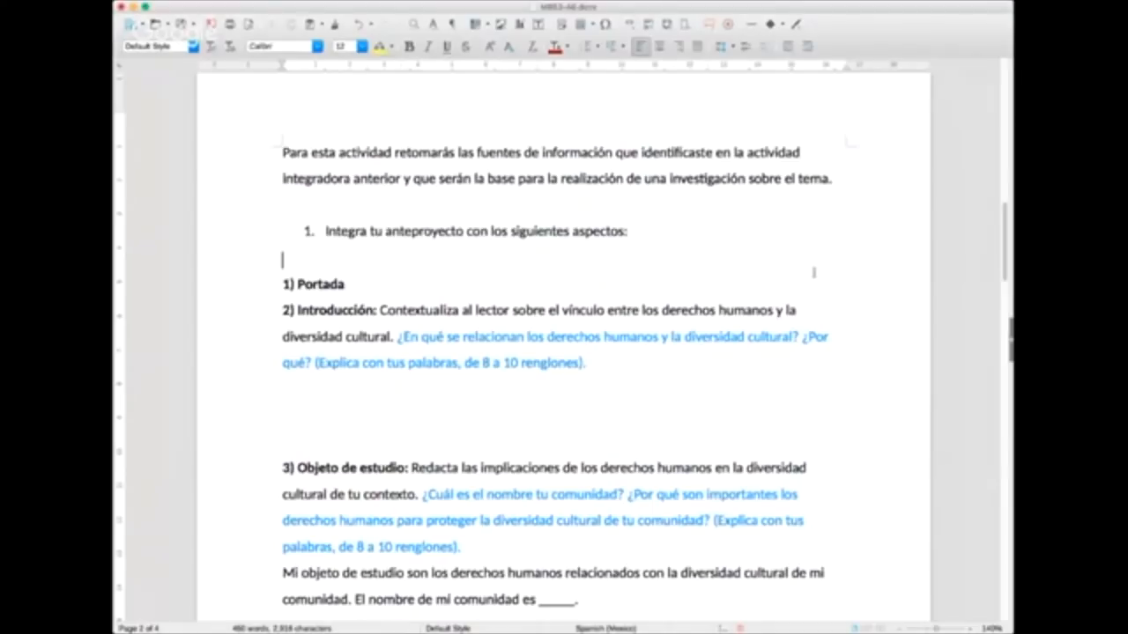
Step: Widen the document window and raise the page zoom to 160%
scroll(813, 272, "down", 1)
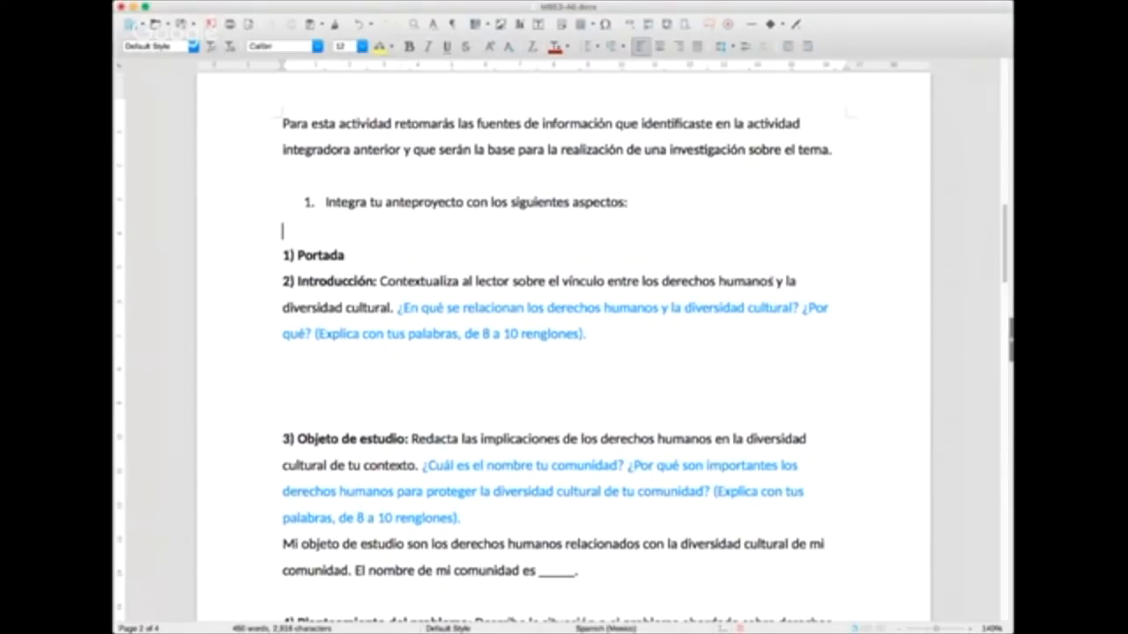
scroll(773, 282, "down", 1)
left_click_drag(1012, 222, 1037, 222)
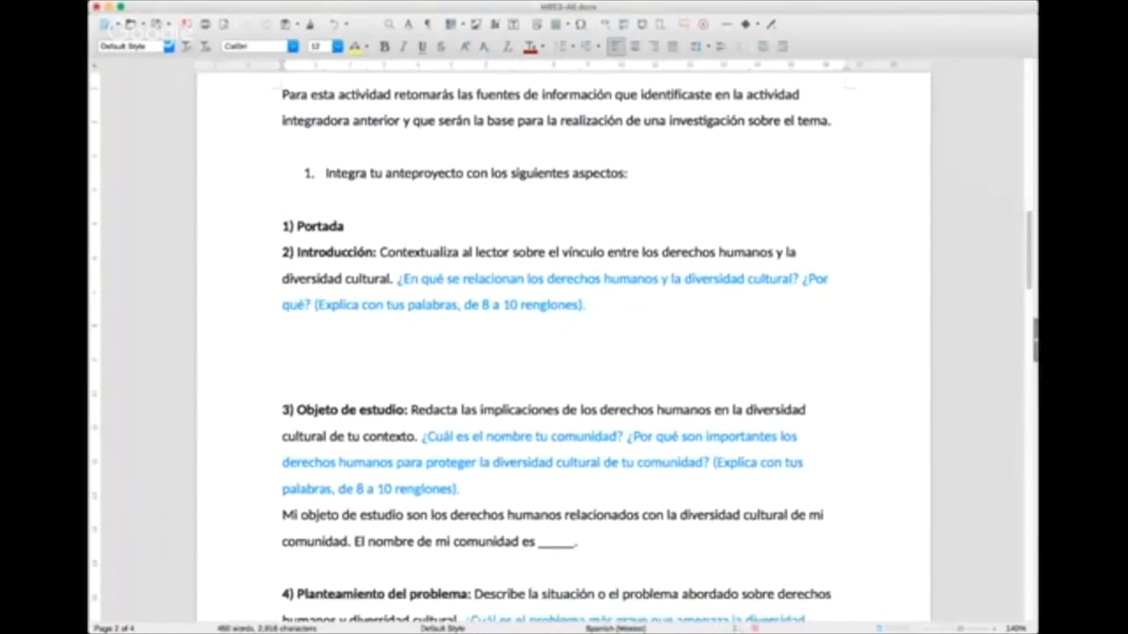
left_click(994, 629)
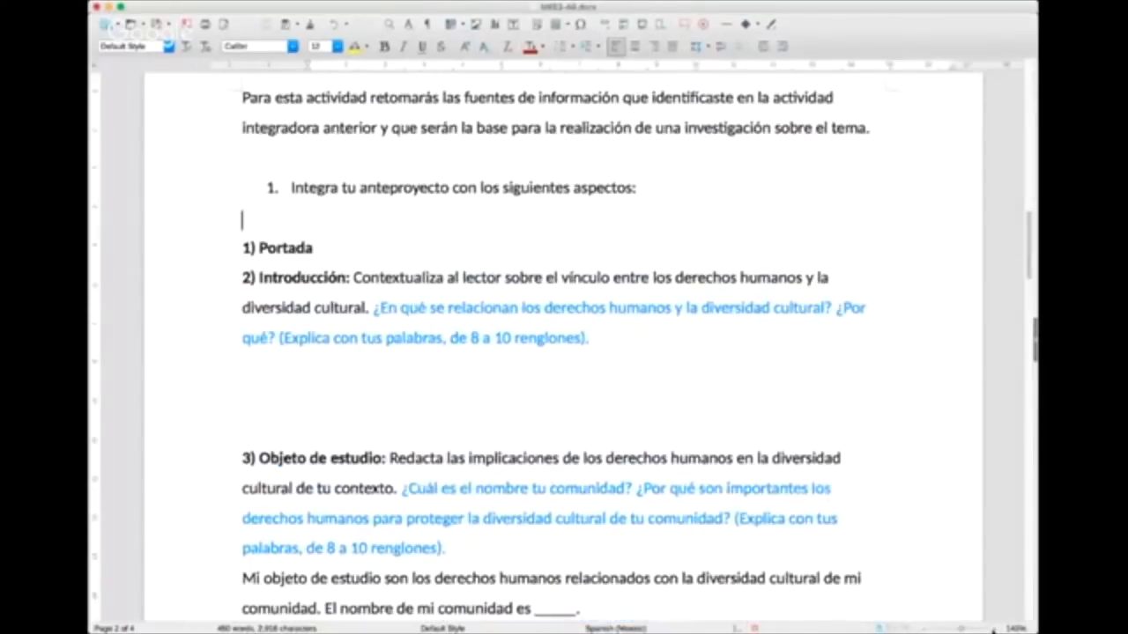
Step: Examine the anteproyecto sections from 1) Portada through 6) Justificación to see what each one asks for
scroll(255, 268, "down", 3)
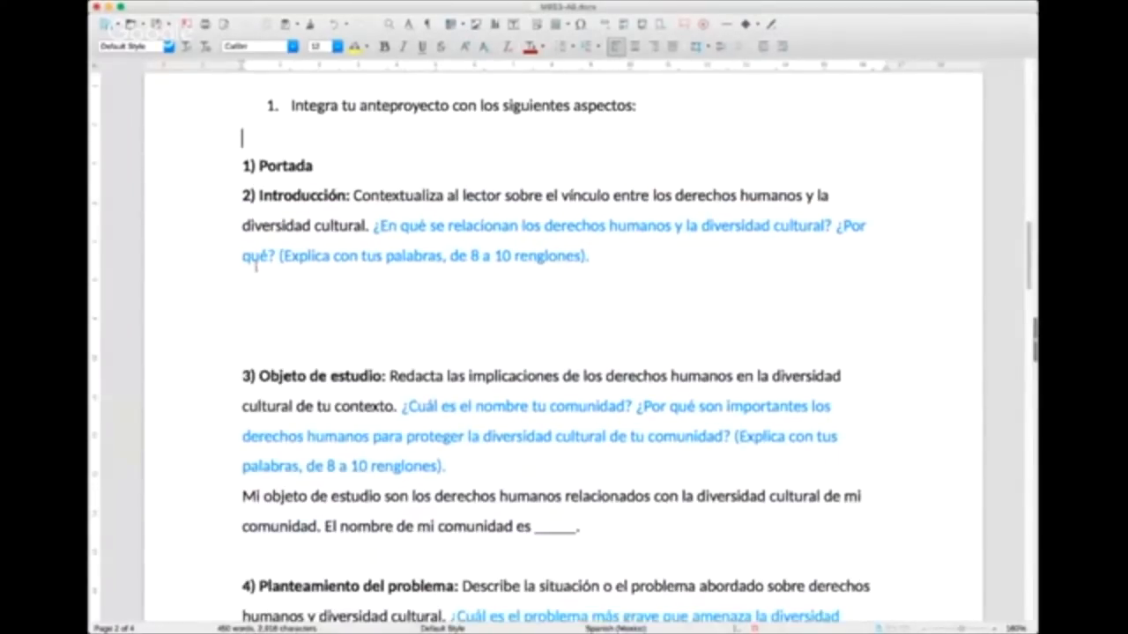
scroll(253, 273, "down", 20)
scroll(252, 283, "up", 18)
scroll(253, 280, "up", 20)
scroll(251, 276, "down", 20)
scroll(874, 391, "up", 2)
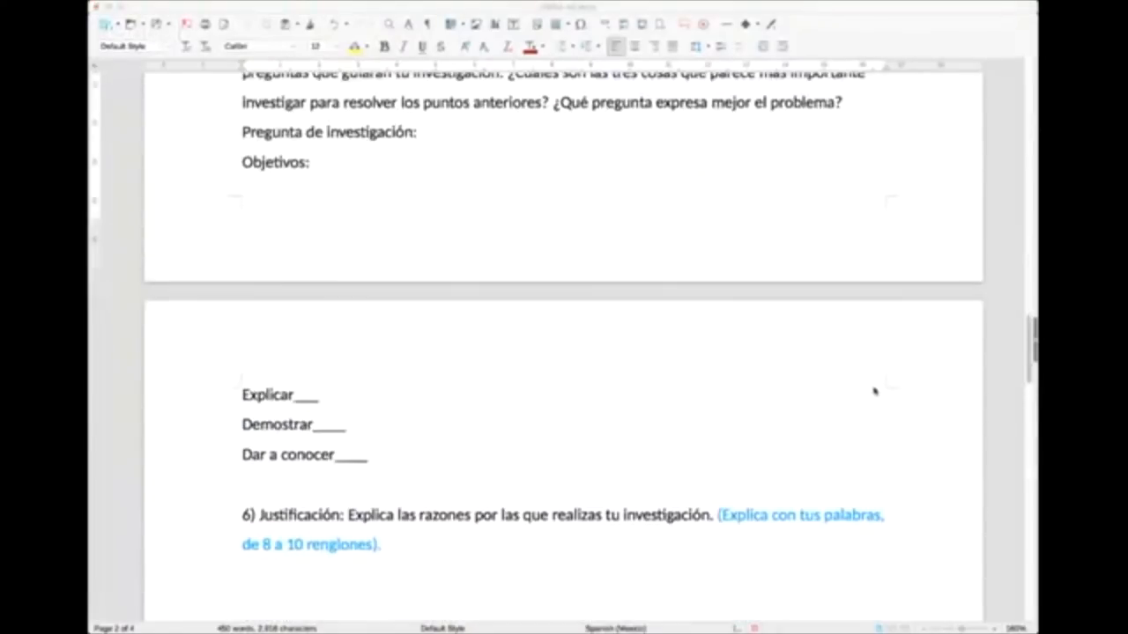
scroll(875, 392, "up", 14)
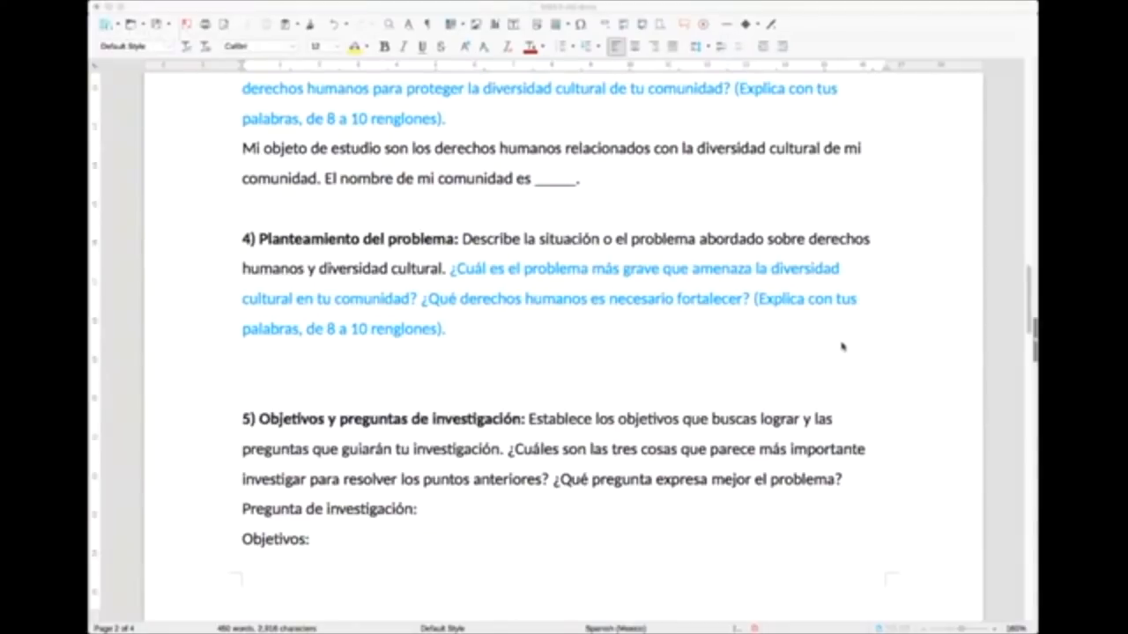
scroll(842, 346, "up", 2)
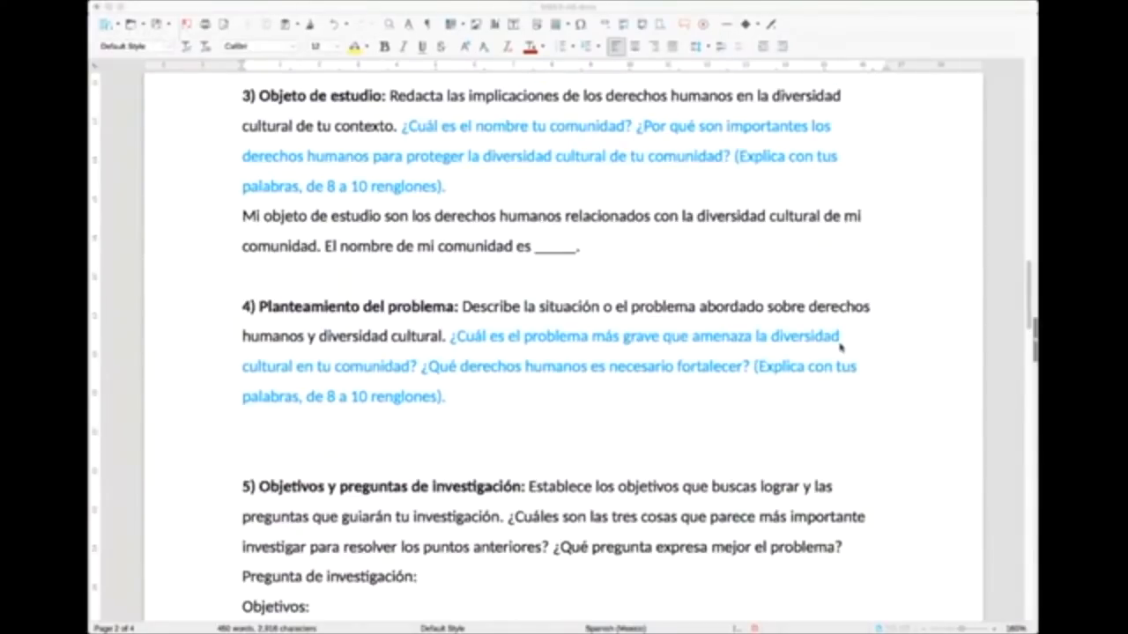
scroll(850, 354, "up", 2)
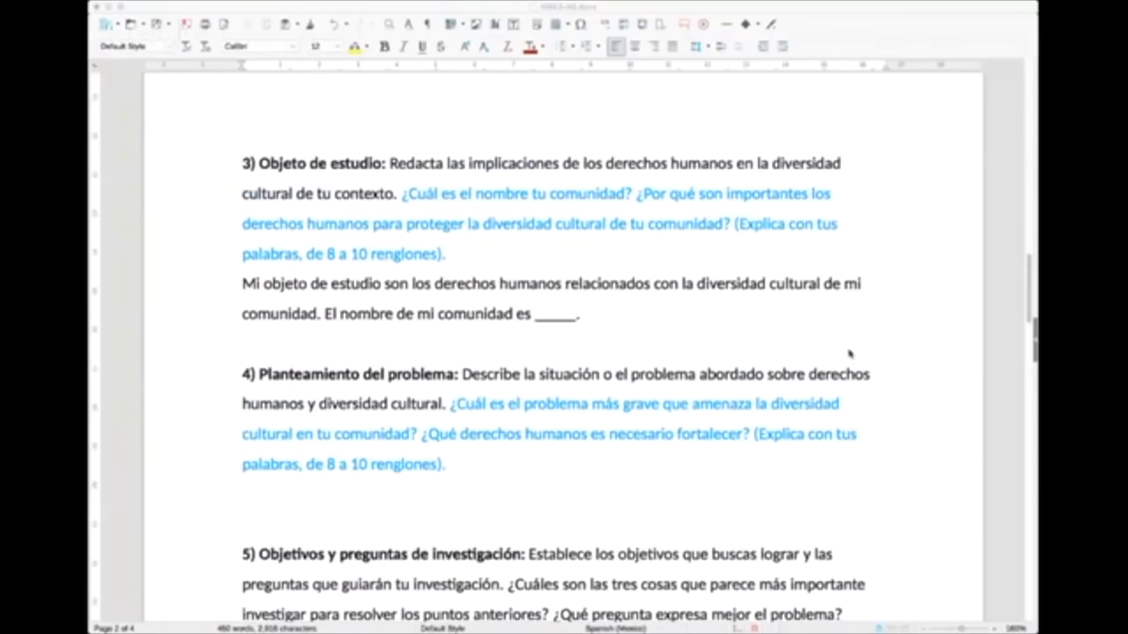
scroll(850, 354, "up", 4)
scroll(846, 349, "up", 9)
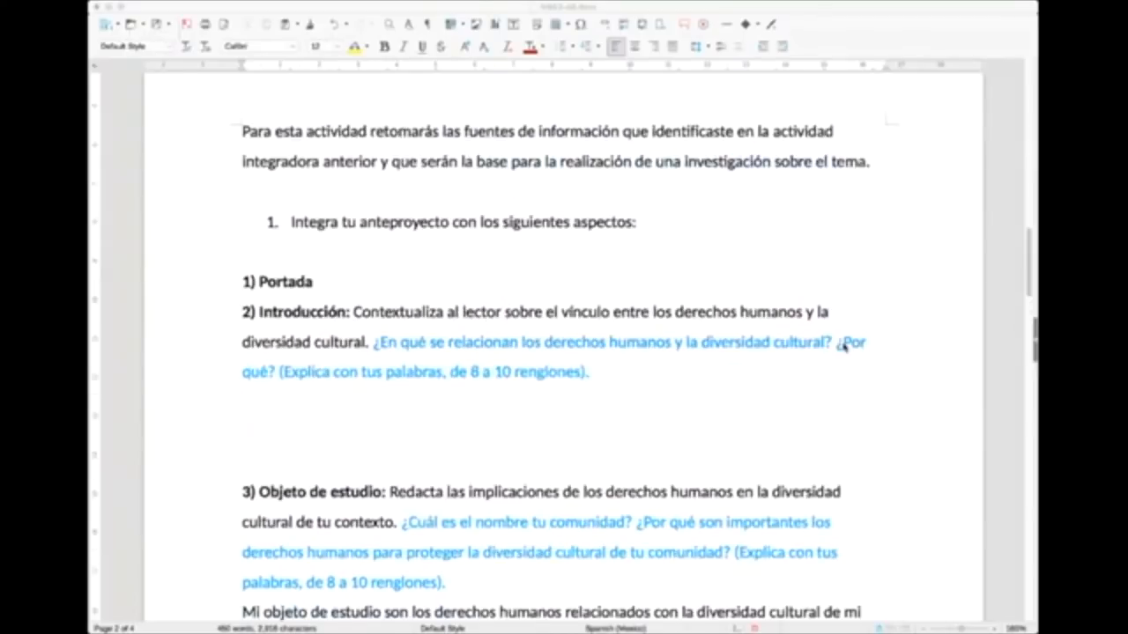
Step: Select the heading "1) Portada" and then "2) Introducción:" to point out the first two sections
scroll(846, 349, "down", 5)
left_click(375, 349)
left_click_drag(237, 217, 315, 215)
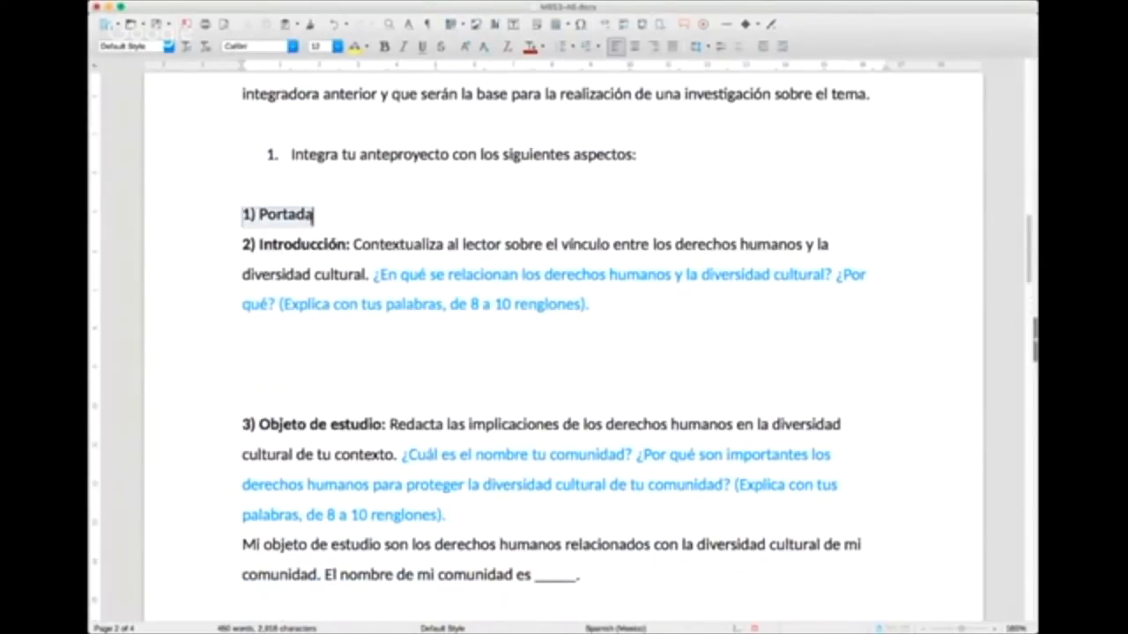
left_click_drag(240, 244, 354, 244)
left_click(355, 245)
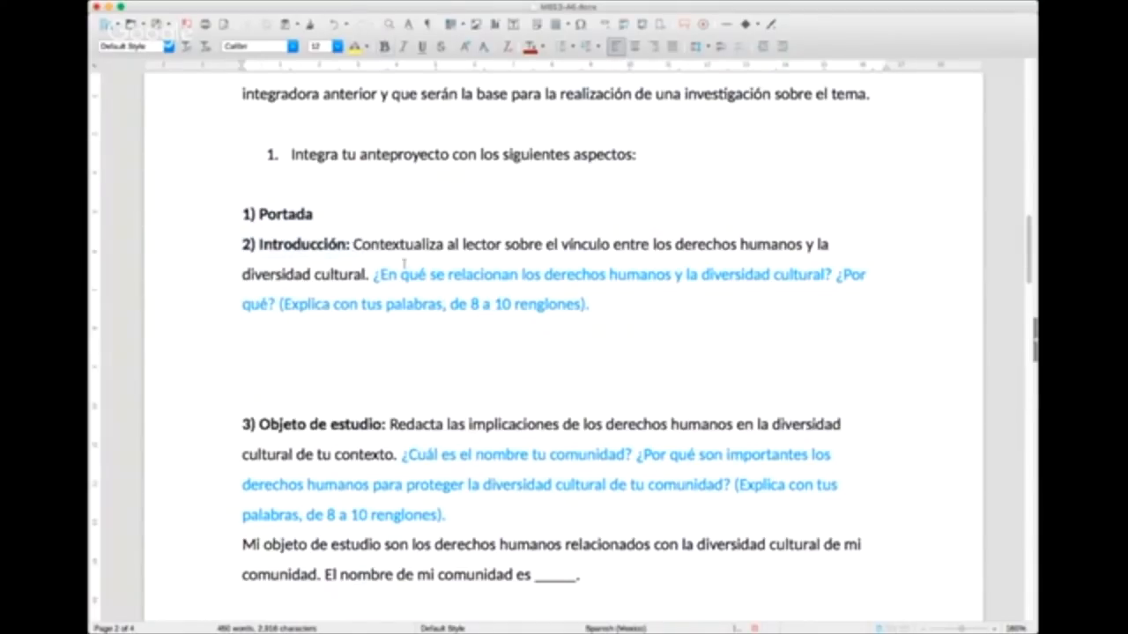
key("super+Tab")
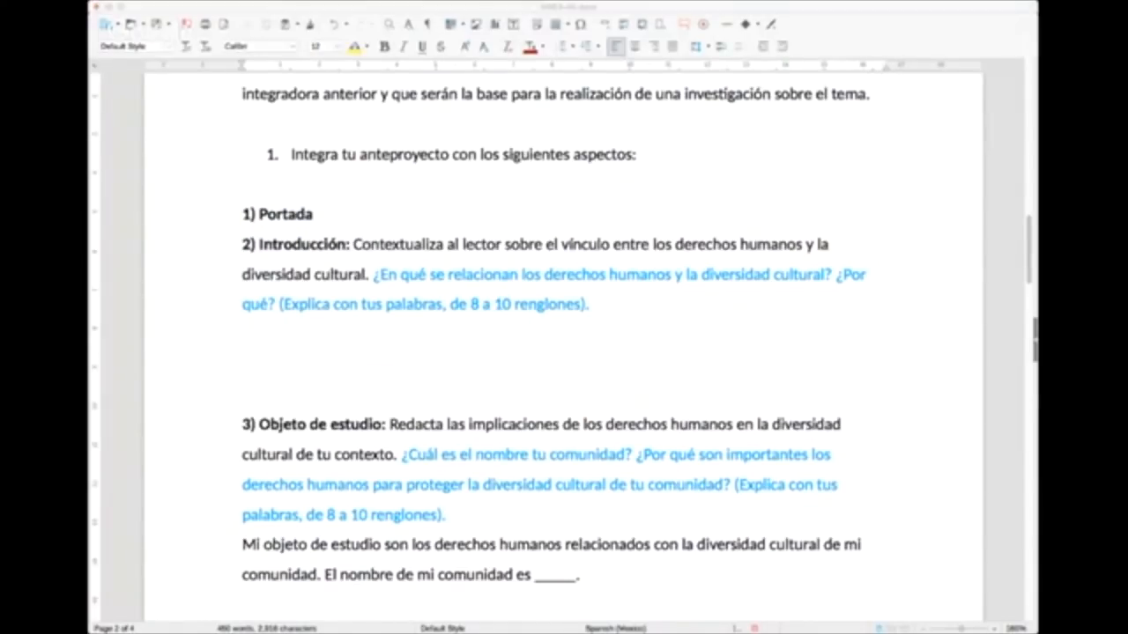
left_click(943, 280)
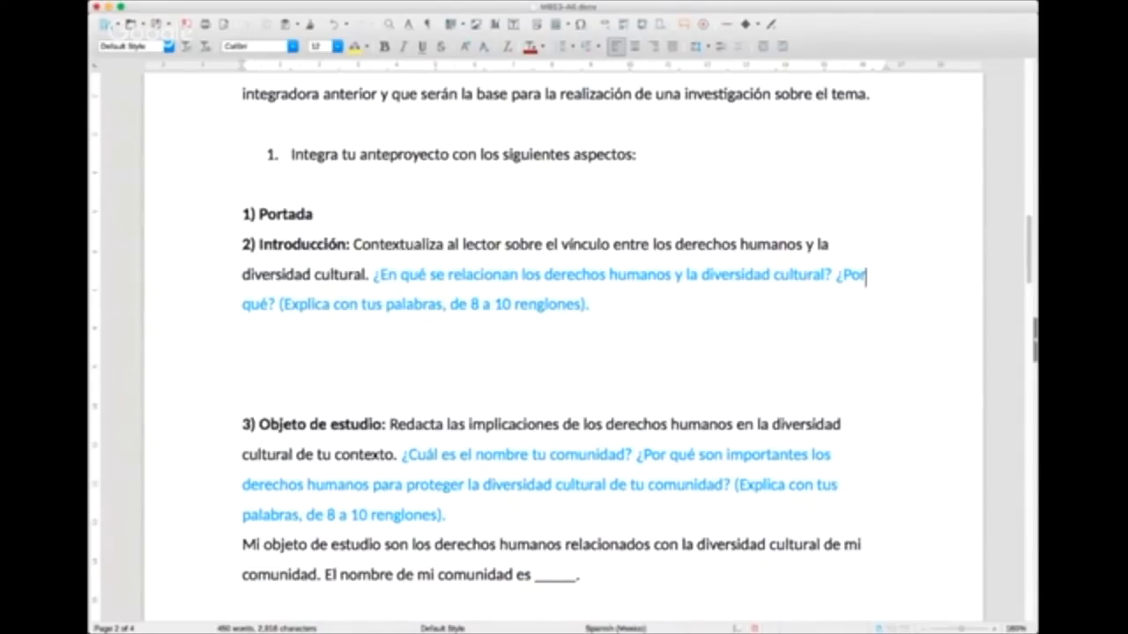
key("super+Tab")
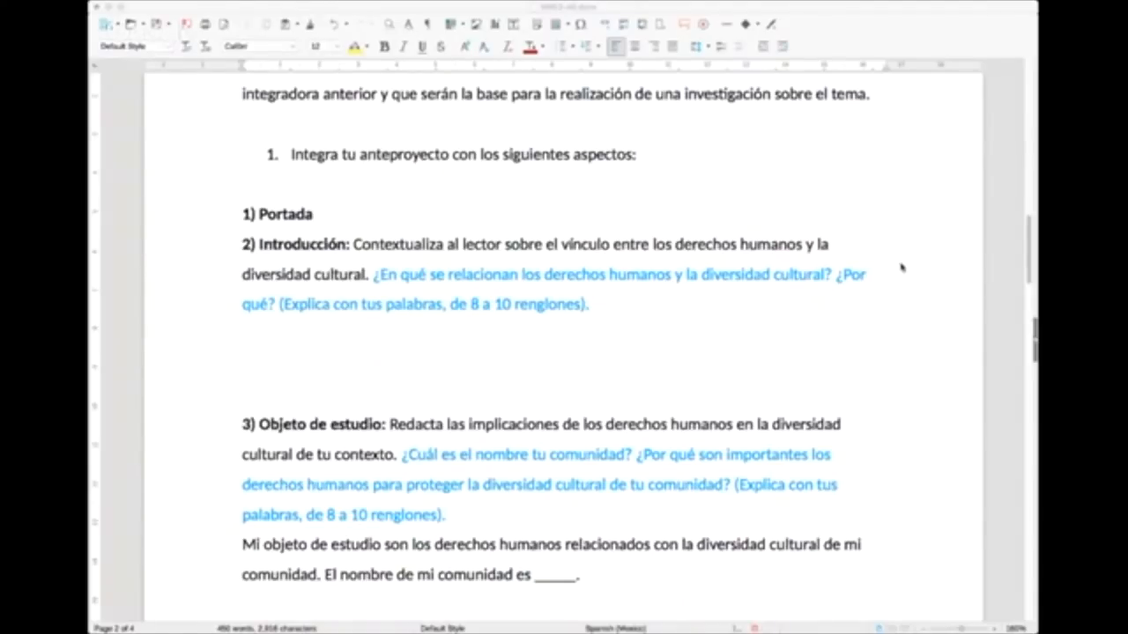
left_click(966, 285)
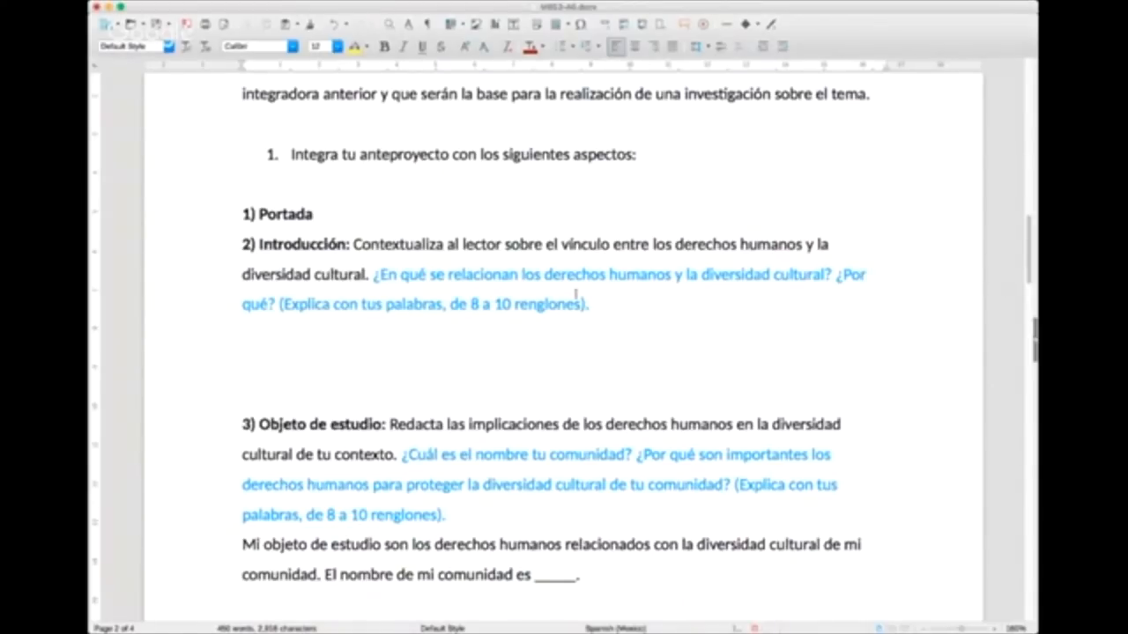
Step: Select the blue guiding questions under 2) Introducción, then place the cursor in the blank answer space below them
left_click_drag(604, 304, 372, 274)
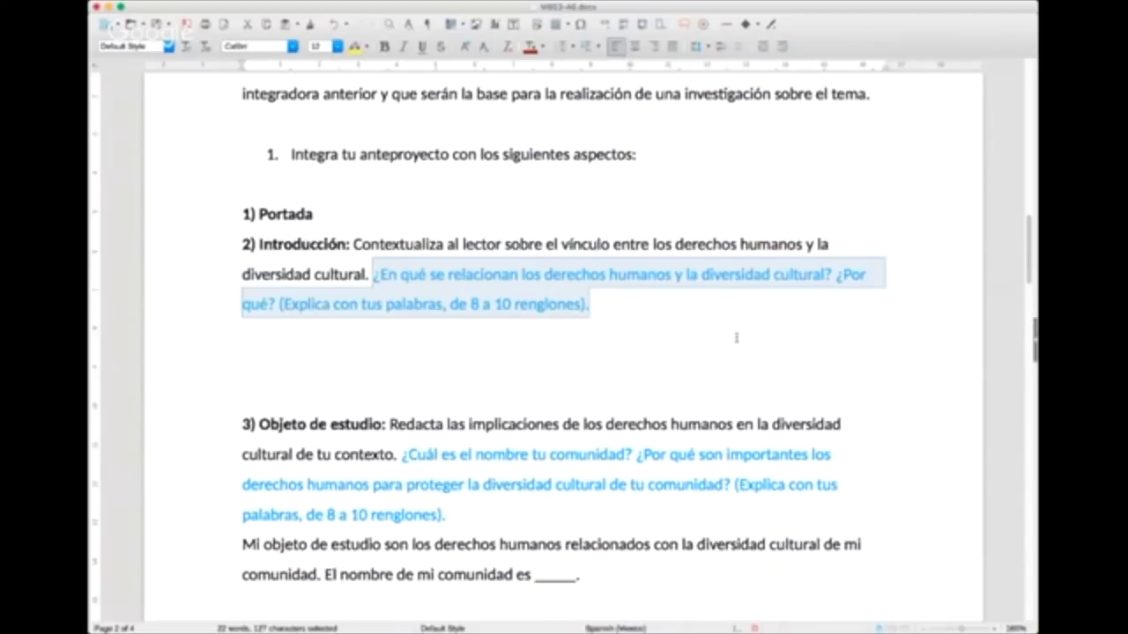
left_click(390, 355)
left_click(369, 339)
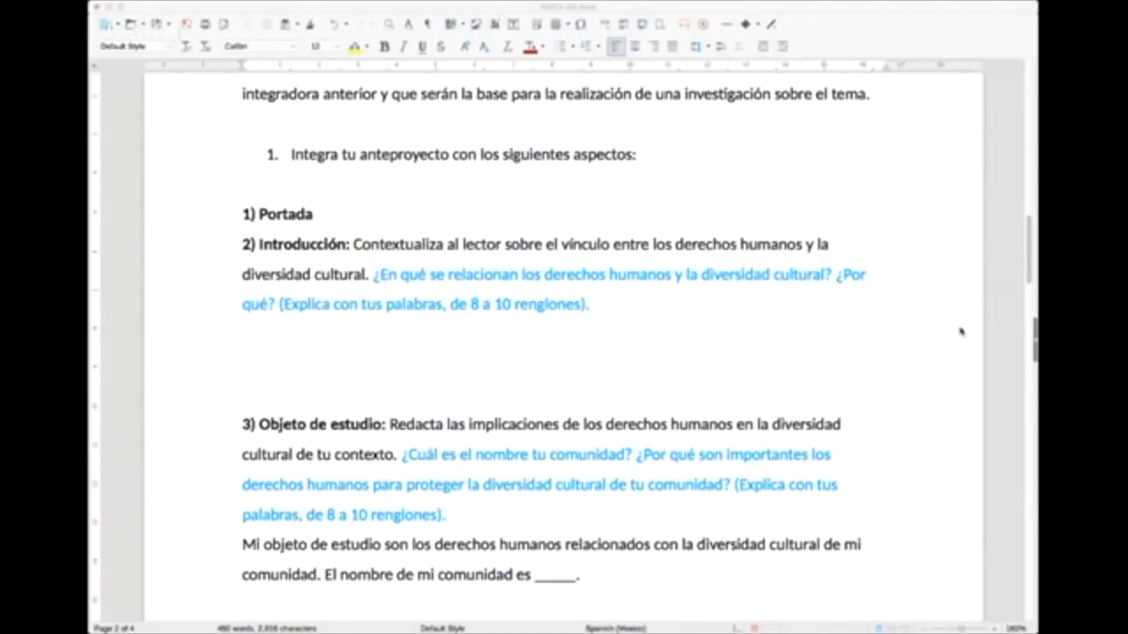
left_click(858, 351)
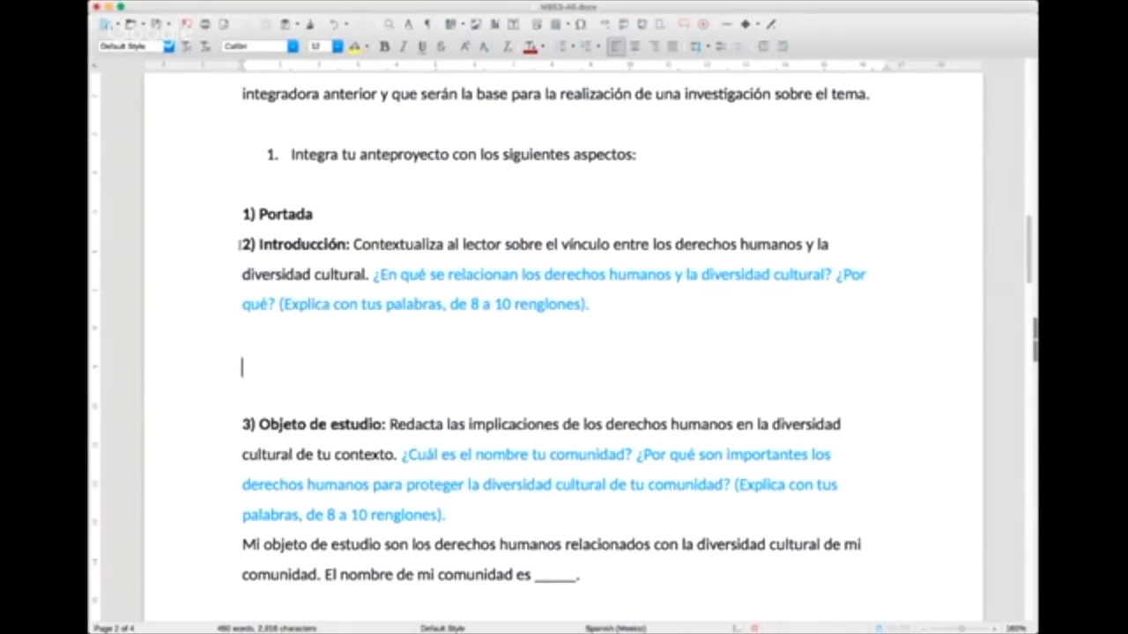
Step: Highlight parts of the black instruction text in 2) Introducción, ending with the heading through "Contextualiza"
left_click_drag(361, 246, 429, 247)
left_click(429, 246)
left_click_drag(353, 245, 367, 264)
left_click(367, 273)
left_click_drag(248, 245, 444, 244)
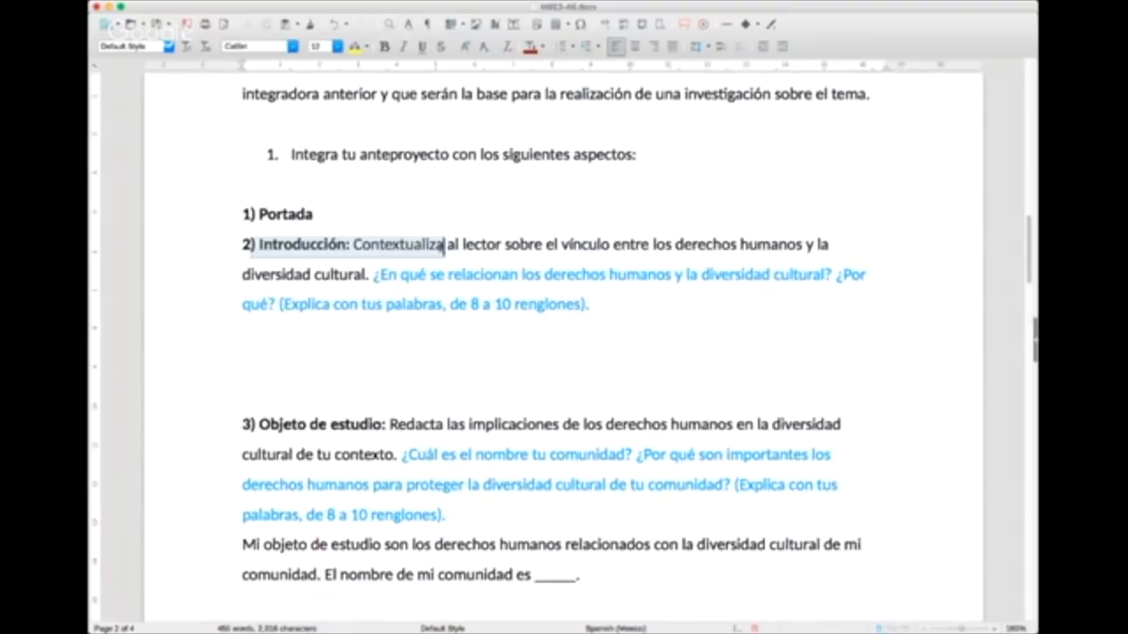
Step: Highlight the 2) Introducción instruction in parts, then the blue question "¿En qué se relacionan los derechos humanos y la diversidad cultural?"
left_click_drag(445, 244, 363, 274)
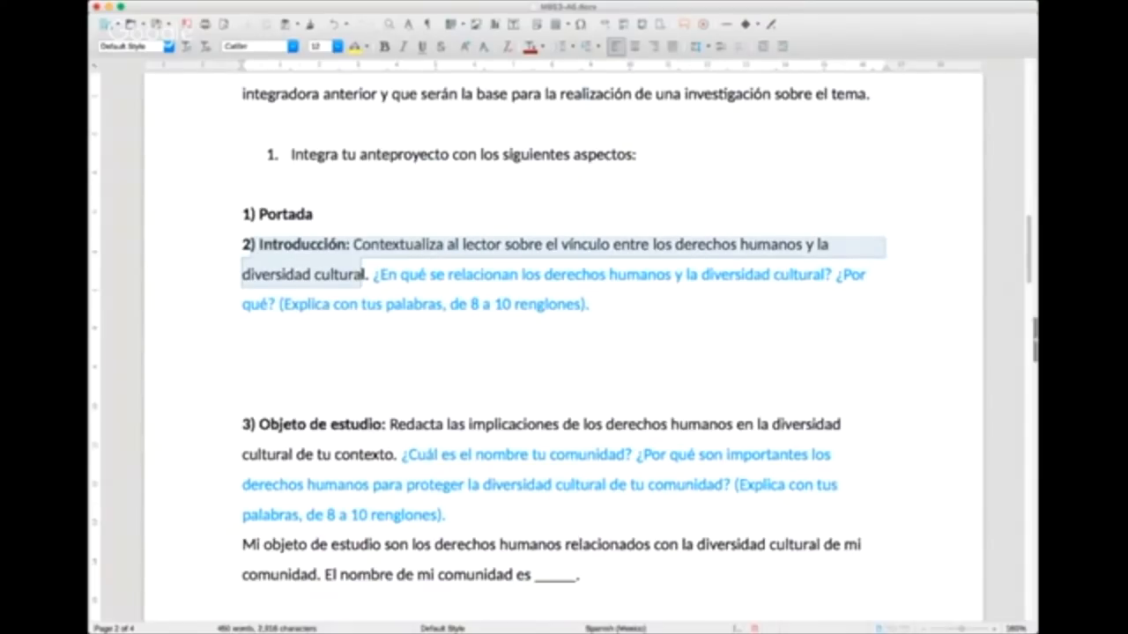
left_click(363, 274)
left_click_drag(447, 245, 739, 247)
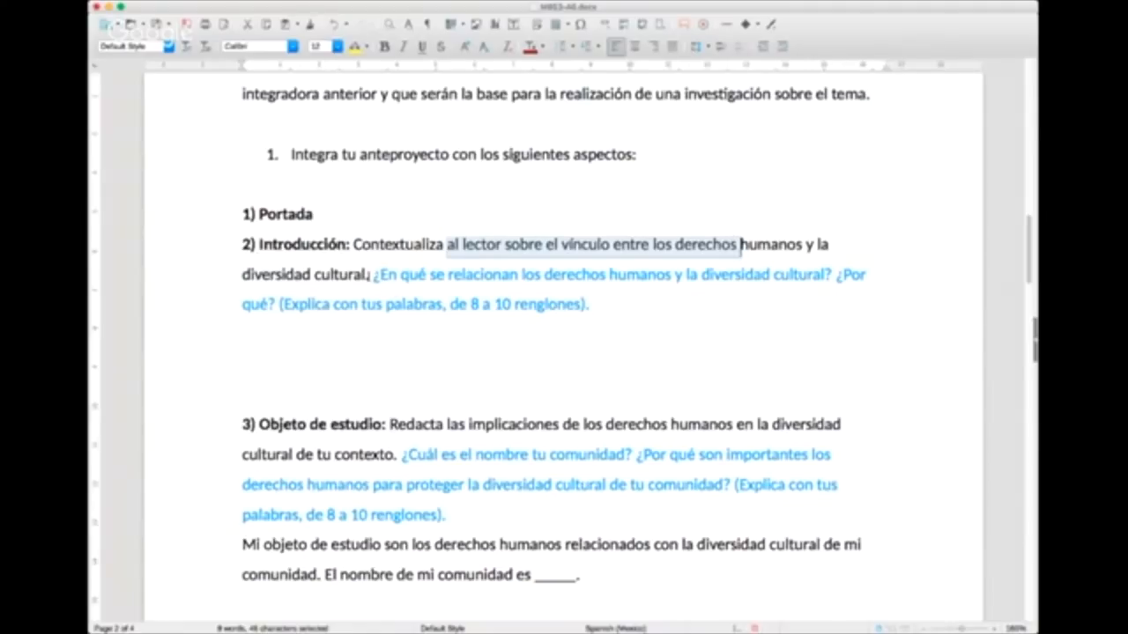
left_click(371, 276)
left_click_drag(371, 276, 833, 280)
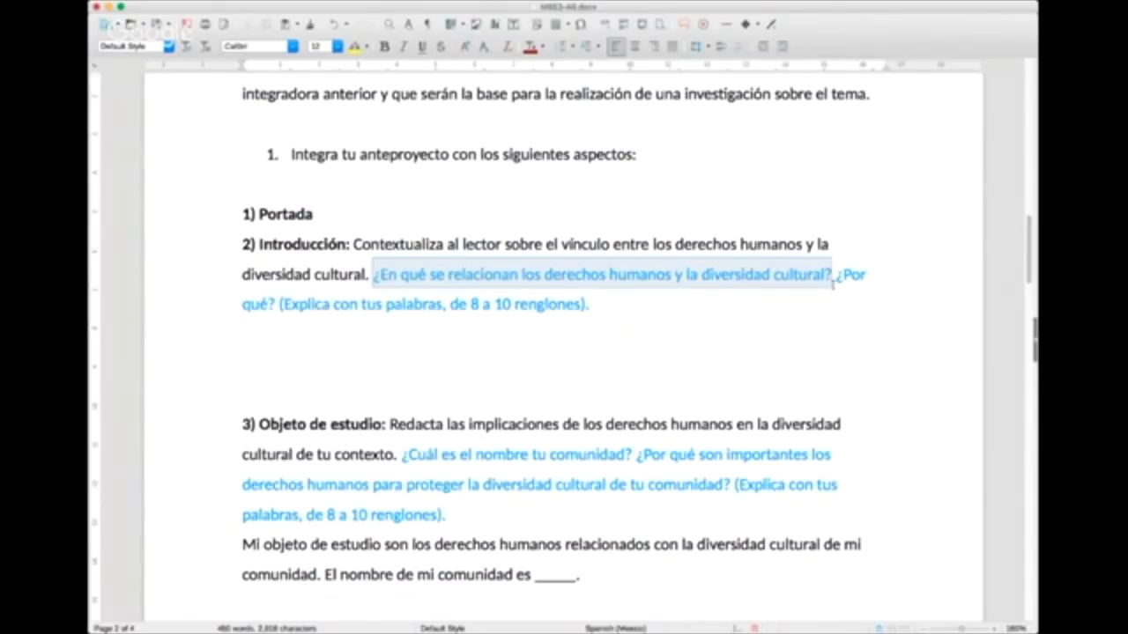
Step: Start the answer under 2) Introducción with "Los derechos humanos y la diversidad cultural están íntimamente relacionados, porque"
left_click(269, 336)
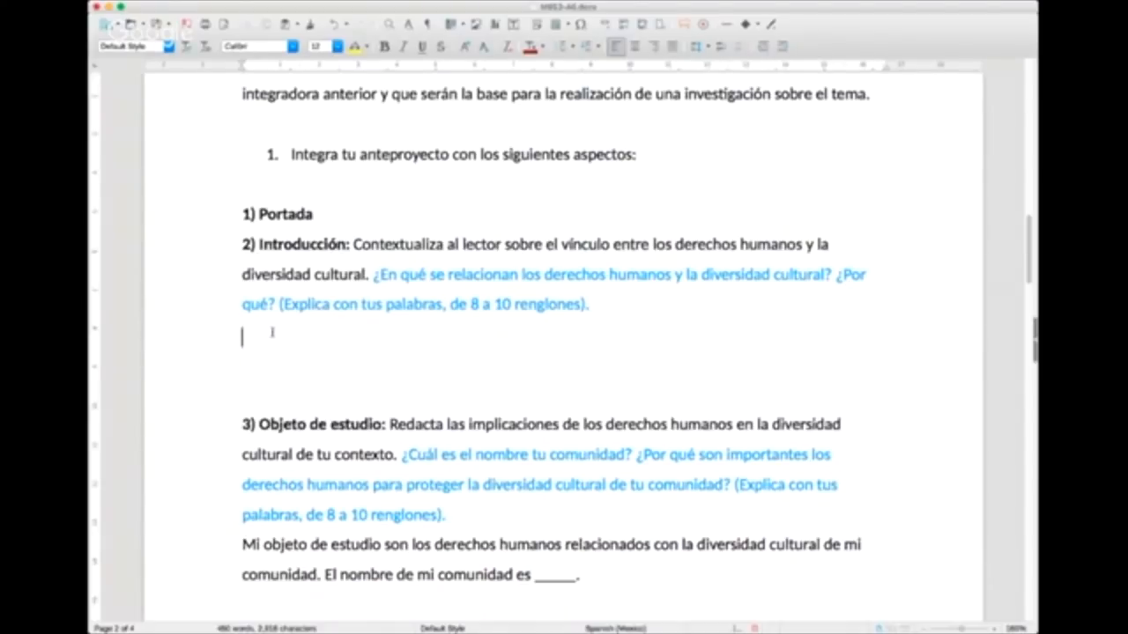
type("Los derechos humanos y la diversidad cultural están íntimamente relacionados, porqu")
Step: Continue the Introducción sentence with "el respeto de las costumbres y la cultura de"
type("e")
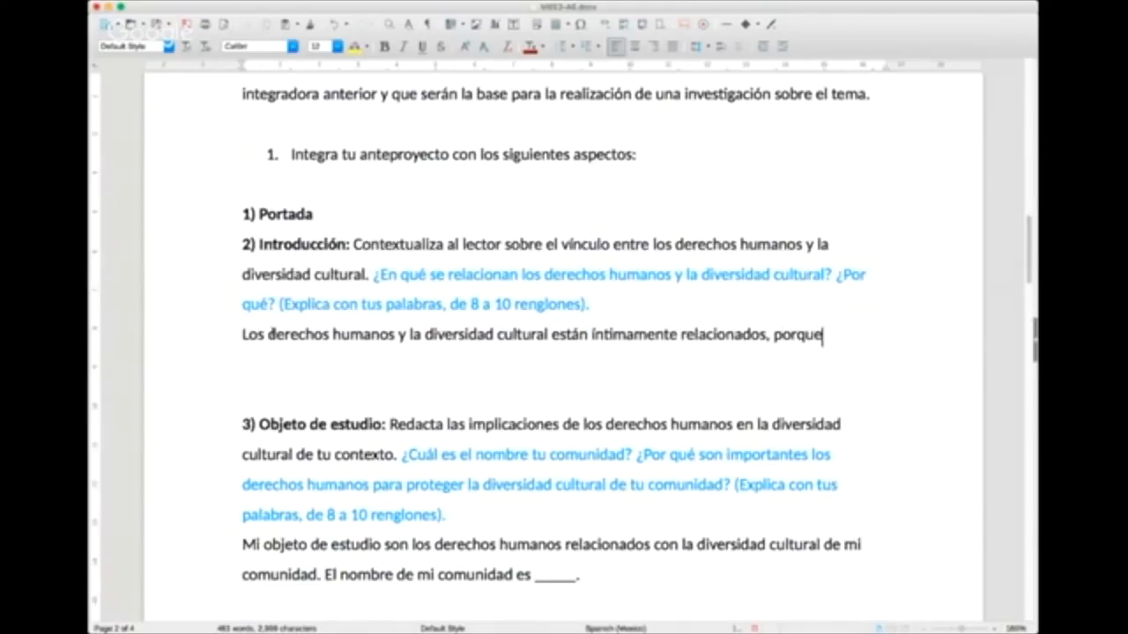
type(" el respe")
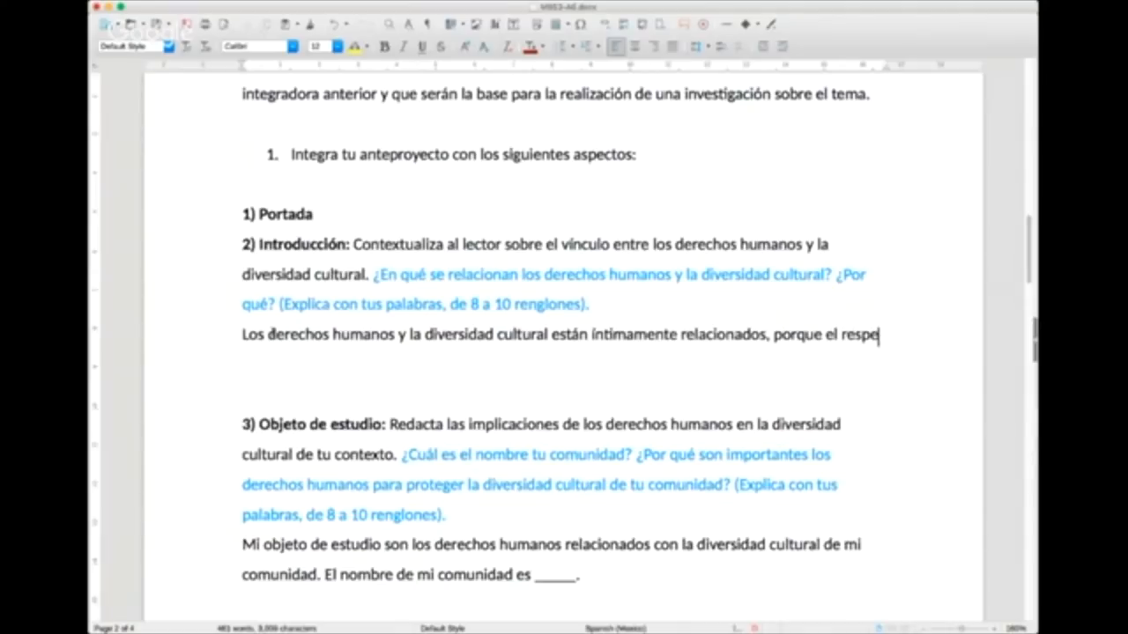
type("to de la diver")
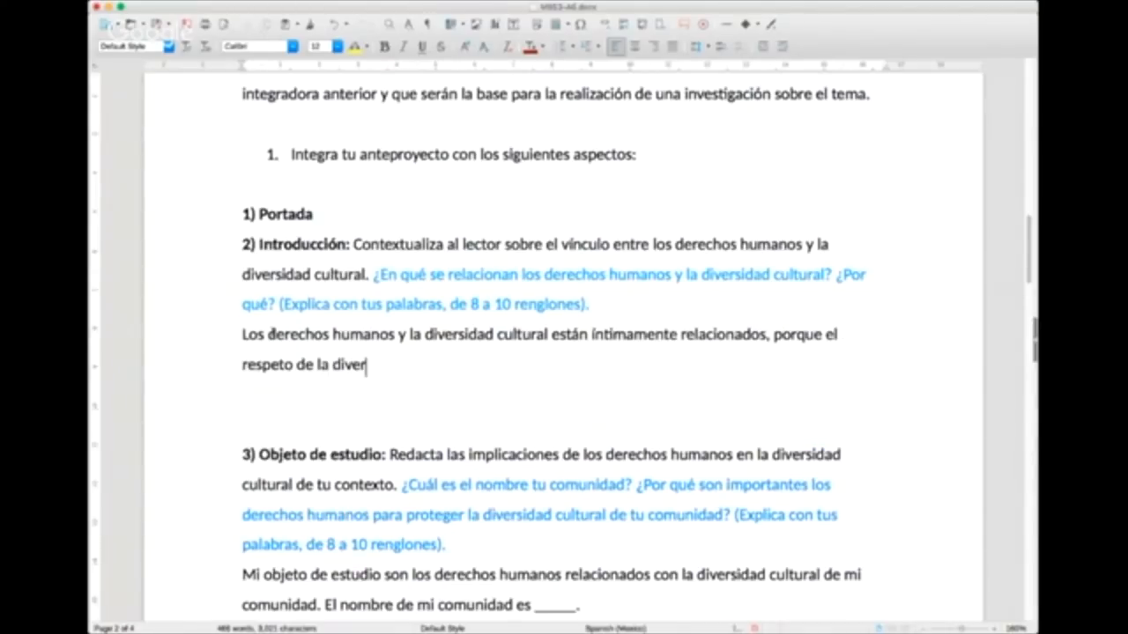
type("sidad")
key("BackSpace")
key("BackSpace")
key("BackSpace")
key("BackSpace")
key("BackSpace")
key("BackSpace")
key("BackSpace")
key("BackSpace")
key("BackSpace")
key("BackSpace")
key("BackSpace")
type("s costumbres y la c")
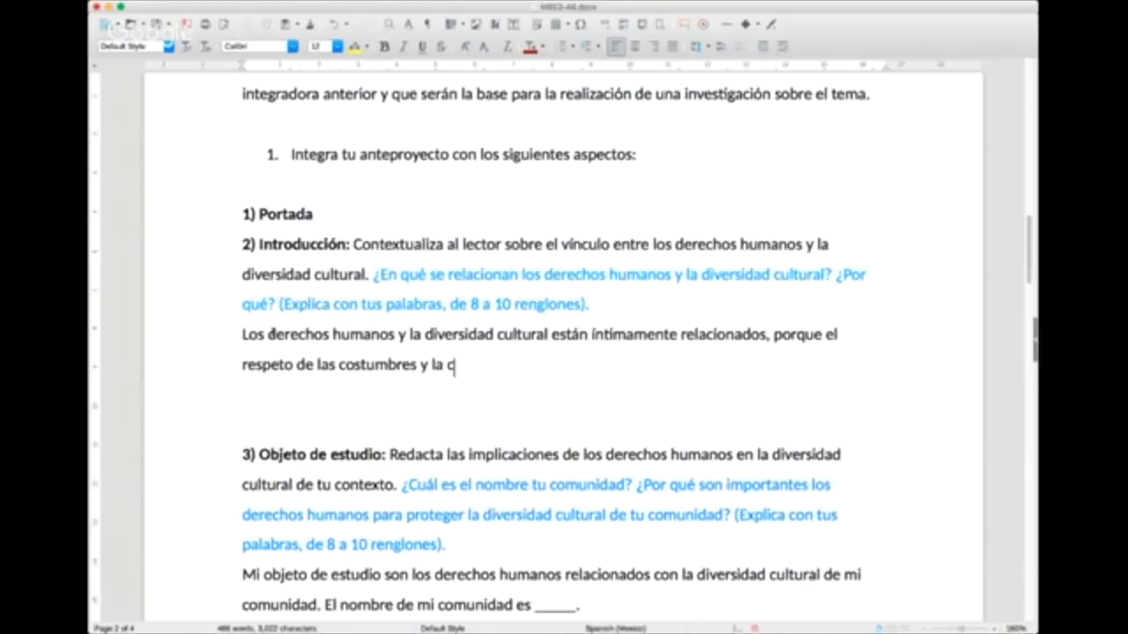
type("ultura de los")
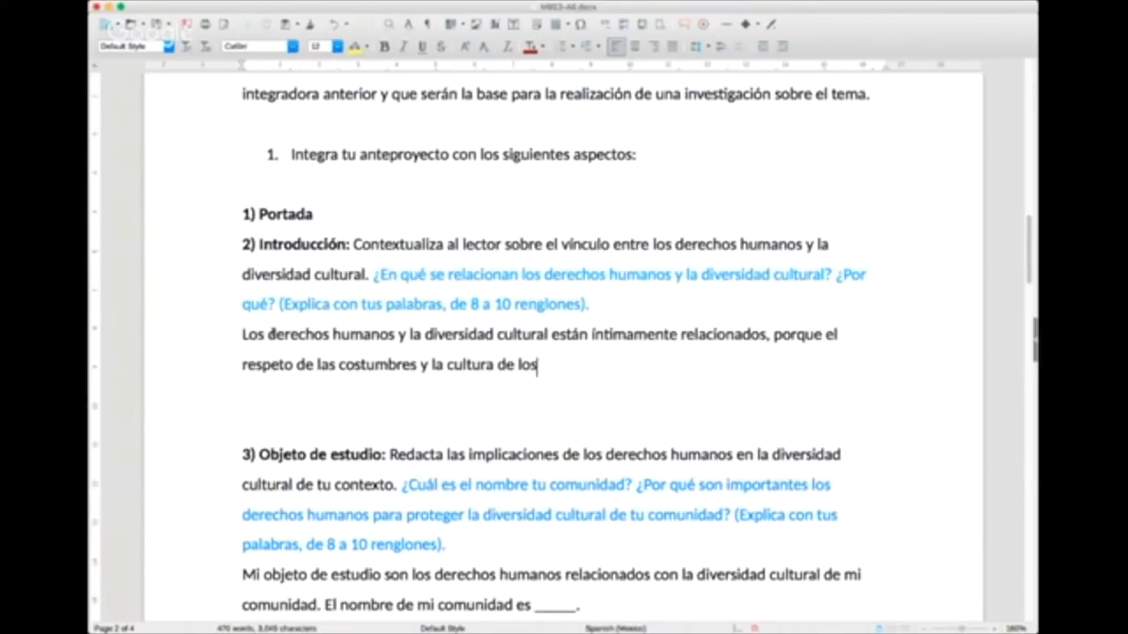
type(" grupos y los indi")
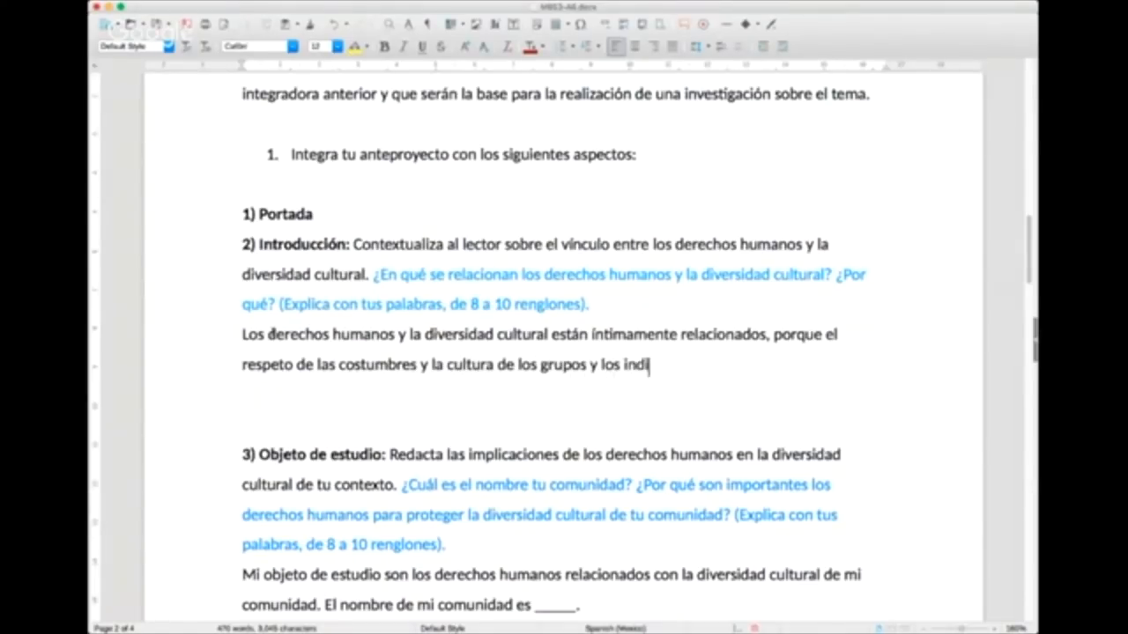
type("viduos es u")
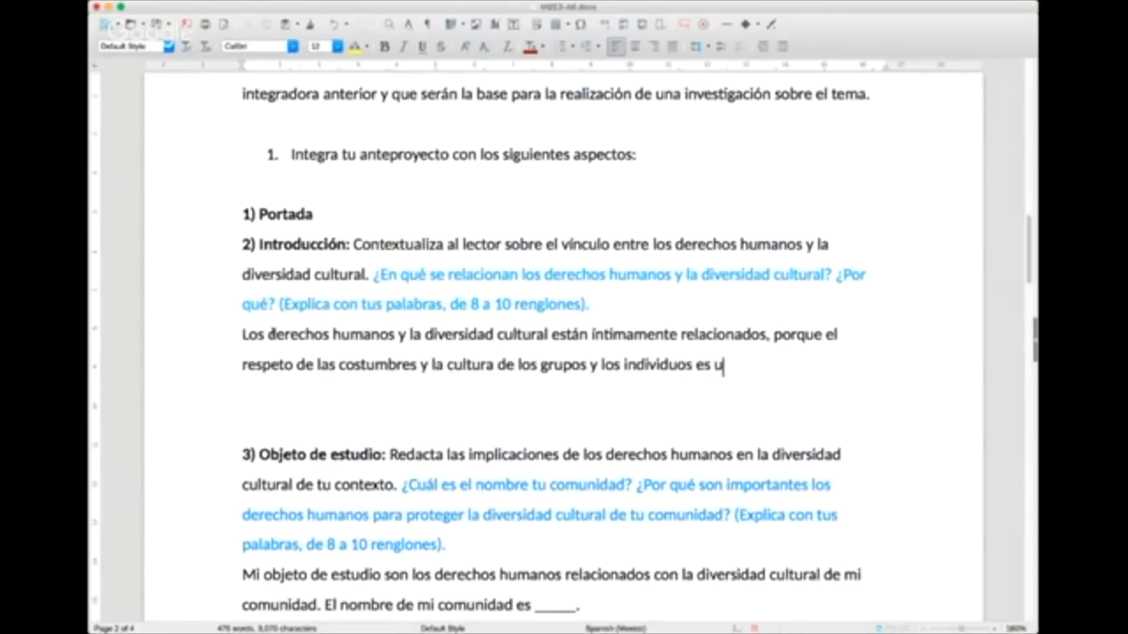
type("n derecho hu")
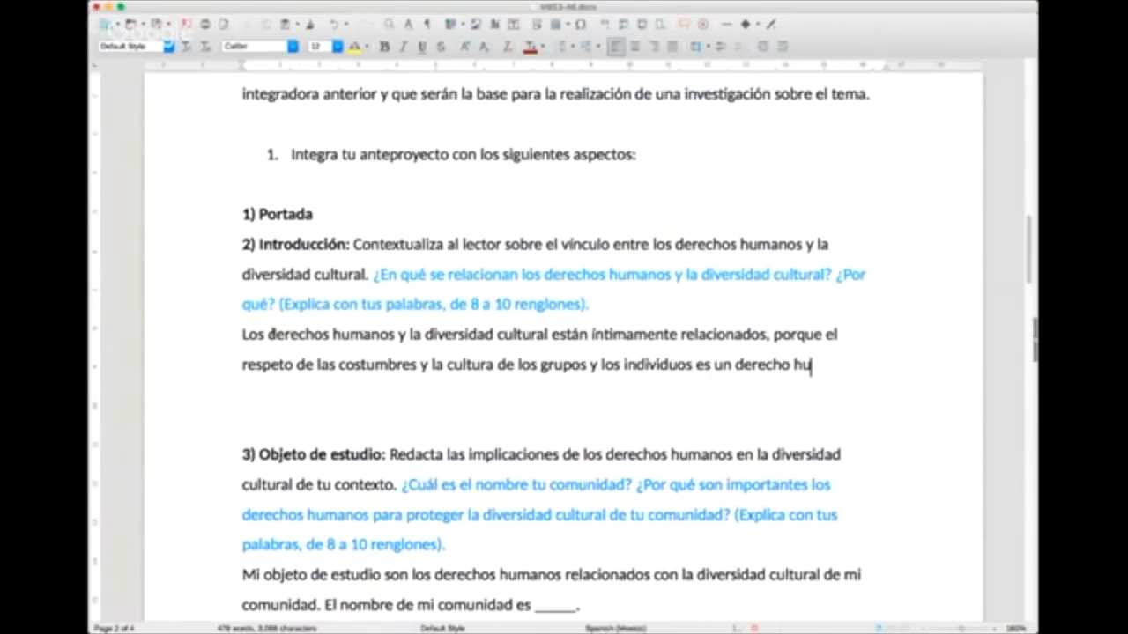
type("mano básico")
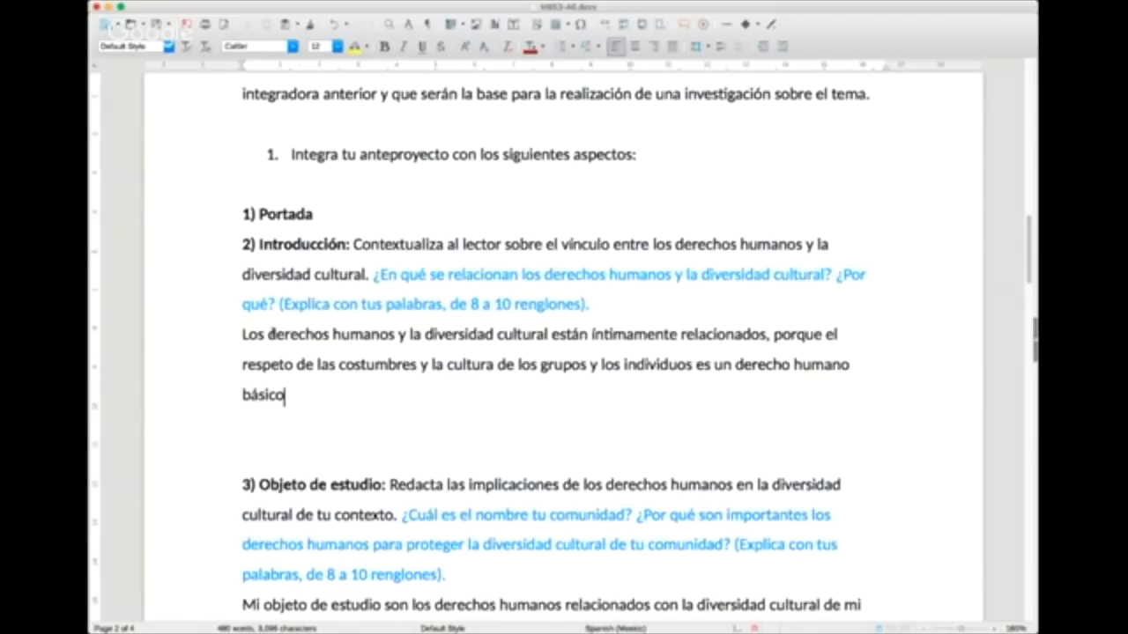
type(". Esto queda demos")
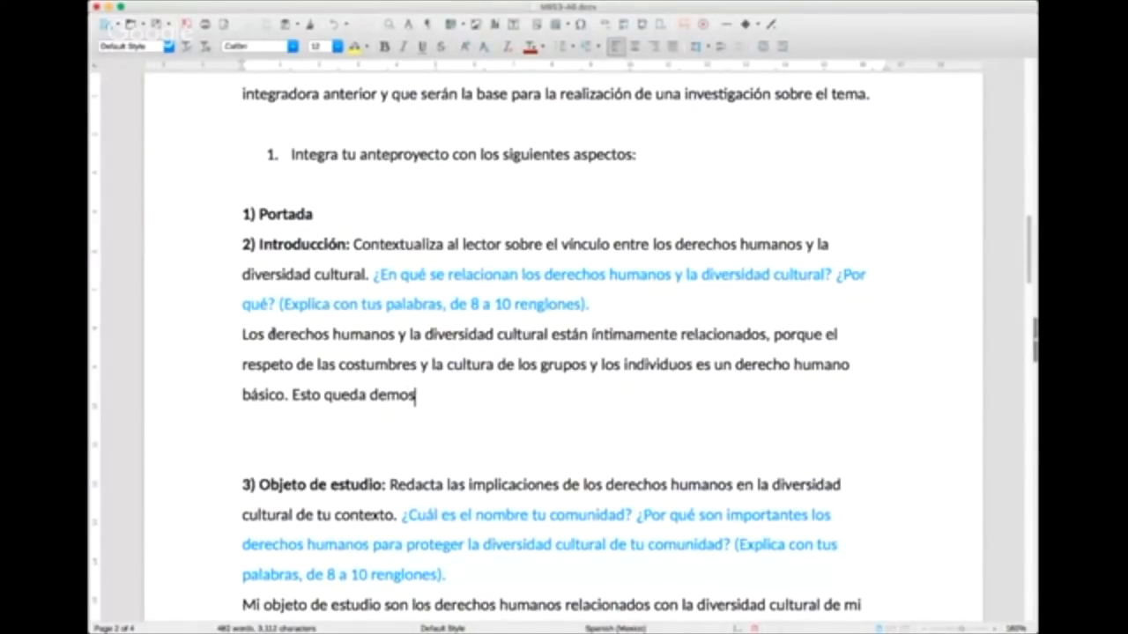
type("trado")
key("super+Tab")
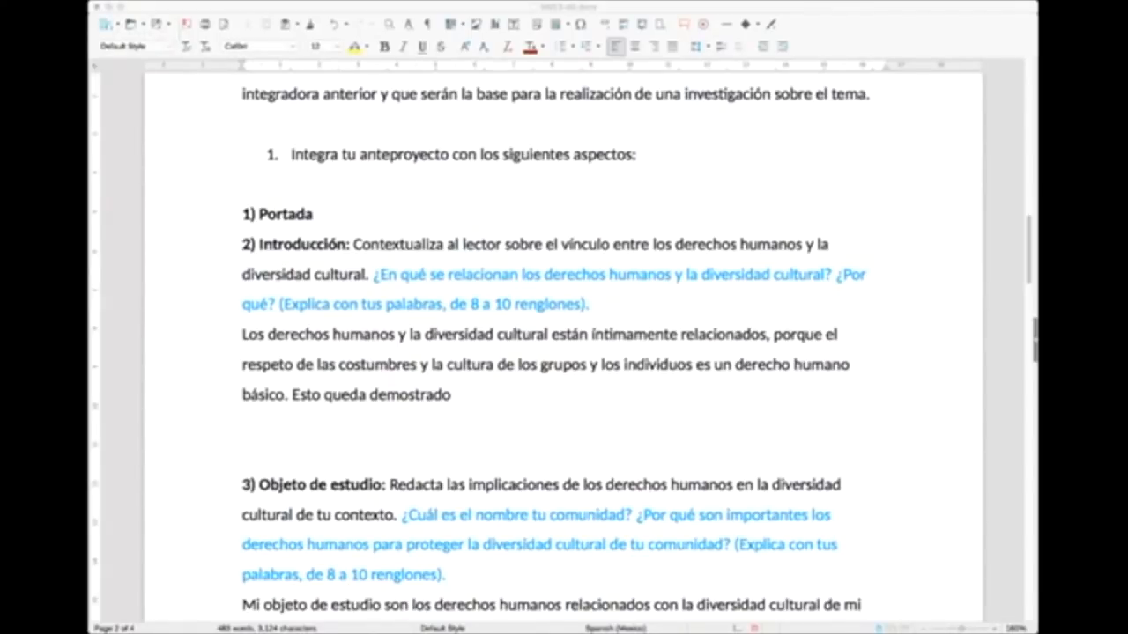
key("super+Tab")
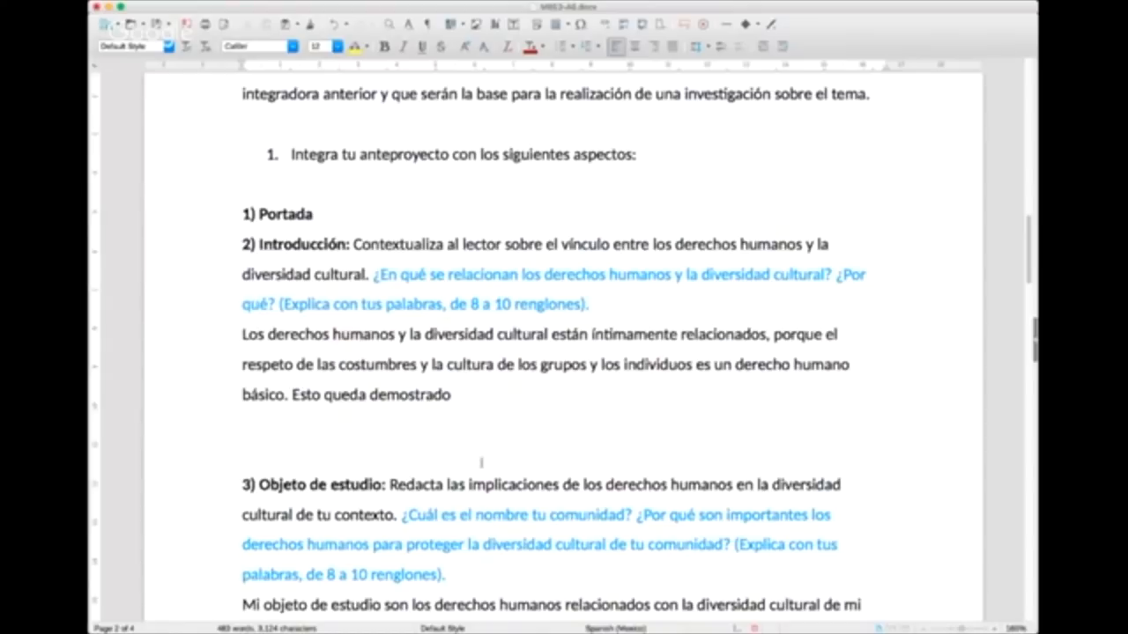
Step: Replace the unfinished "Esto queda demostrado" with a second sentence beginning "Los derechos humanos no exigen tolerancia"
left_click_drag(451, 395, 292, 394)
type("L")
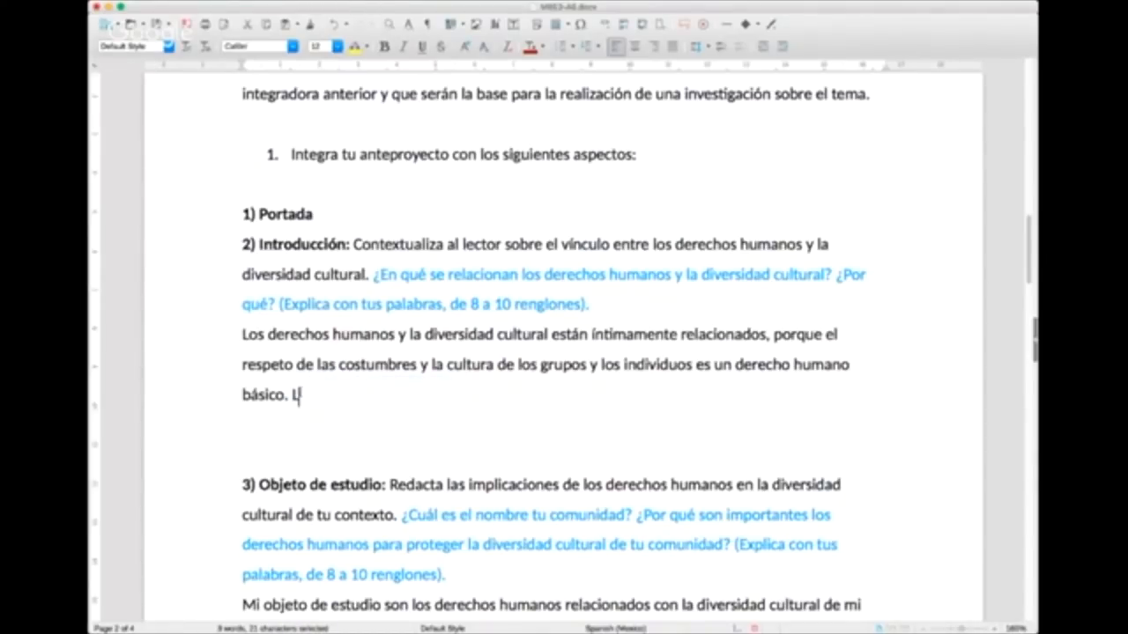
type("os derechos h")
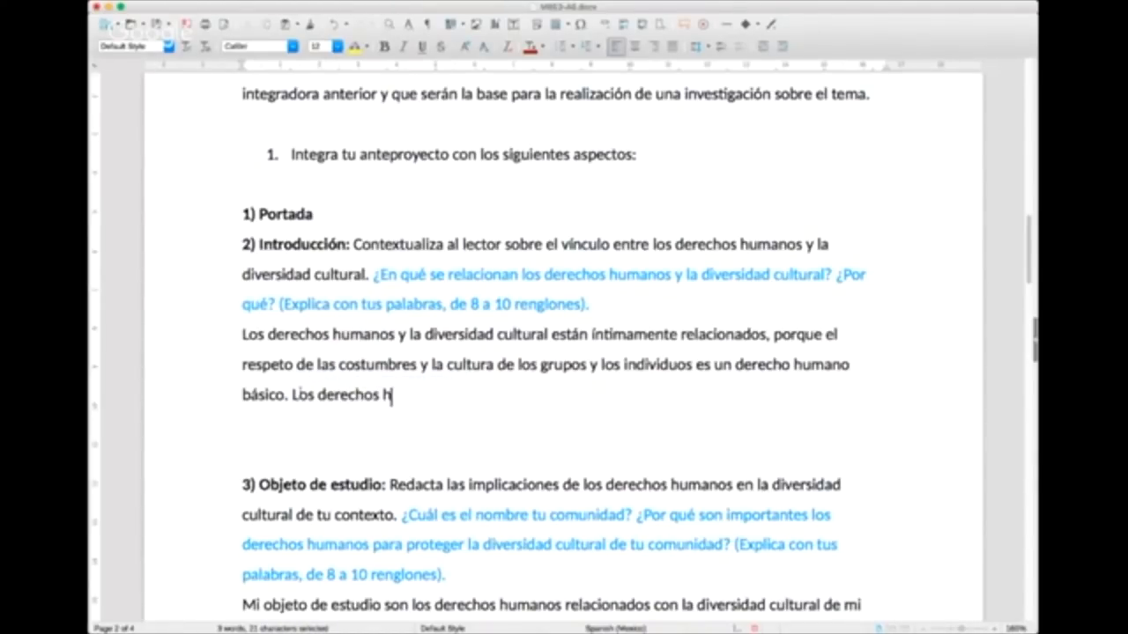
type("umanos no exigen de")
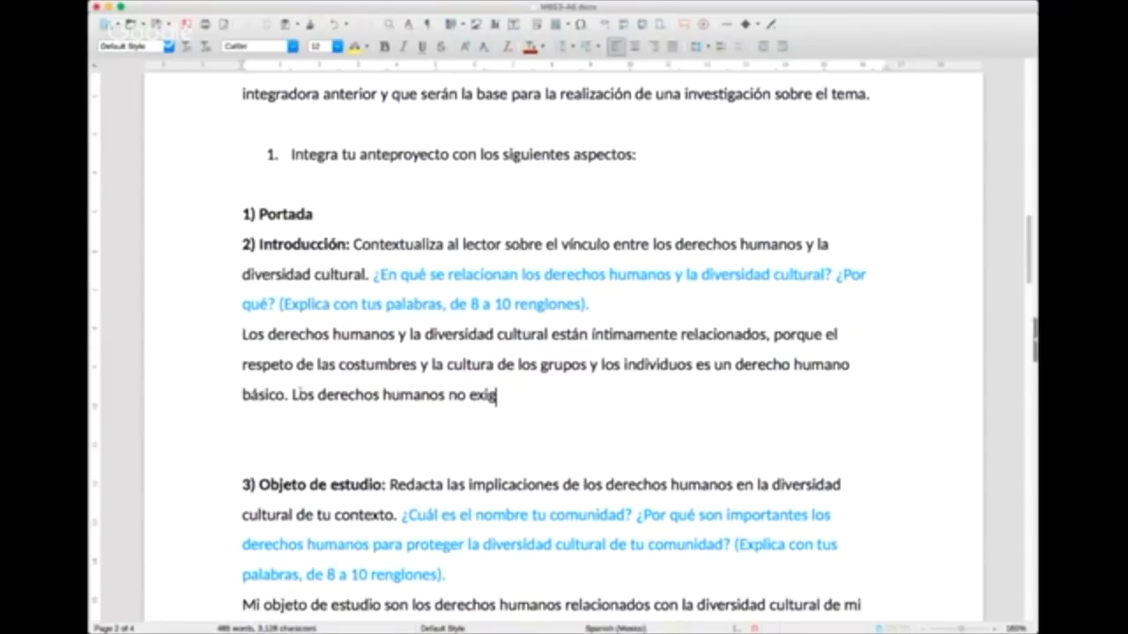
key("BackSpace")
key("BackSpace")
type("toleracio")
key("BackSpace")
key("BackSpace")
Step: Complete the second Introducción sentence with "hacia lo diferente, así como inclusión social."
key("BackSpace")
type("nc")
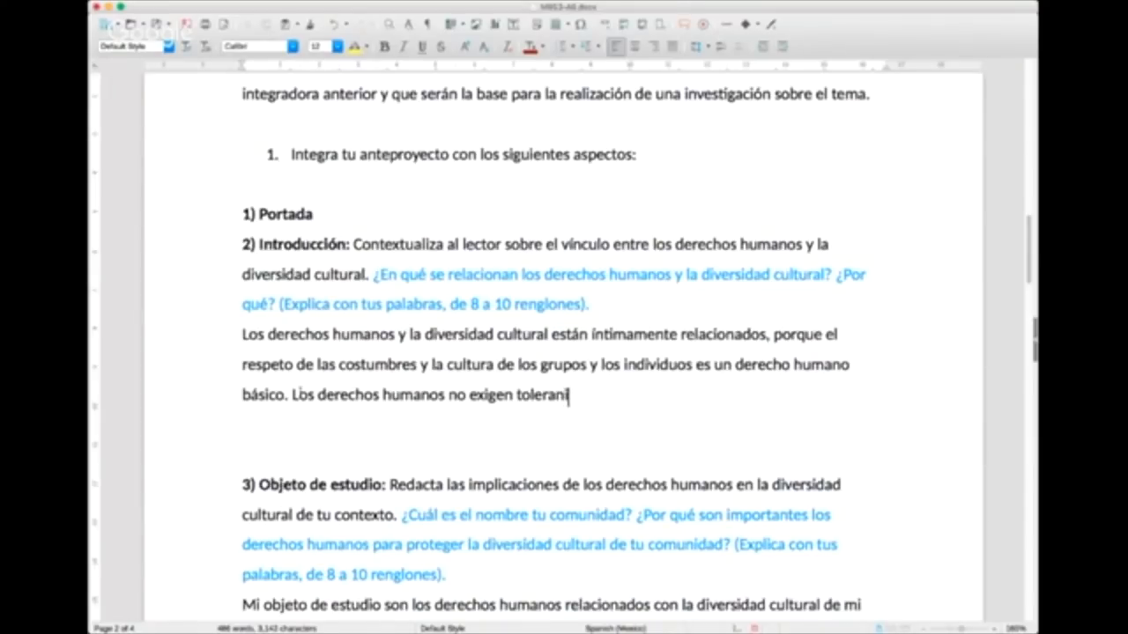
type("ia hacia lo diferen")
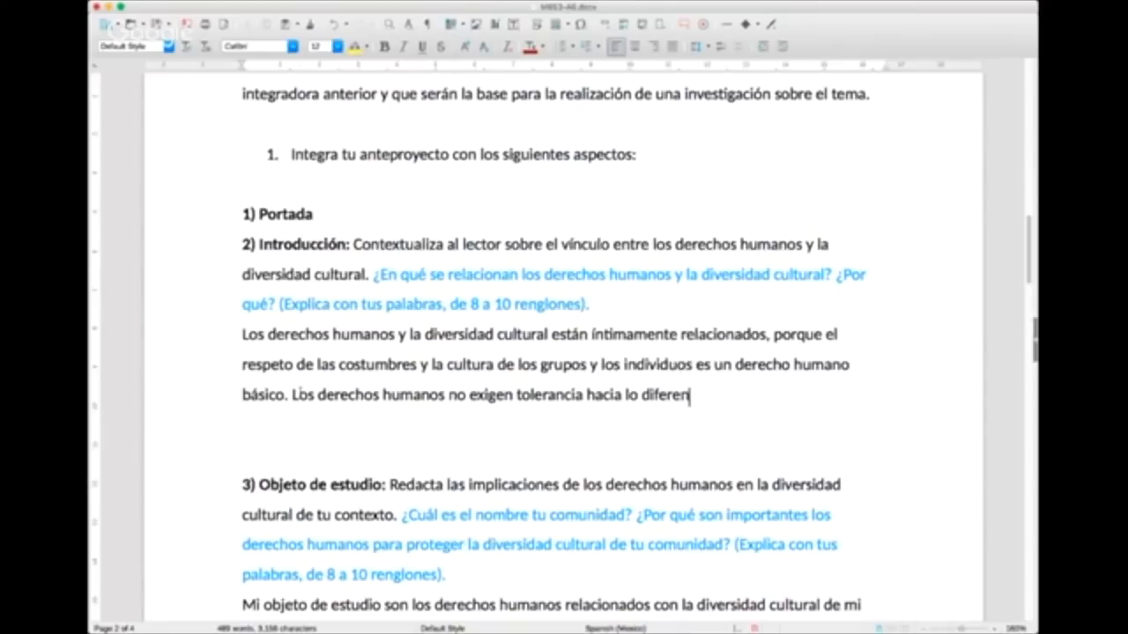
type("te, así como incl")
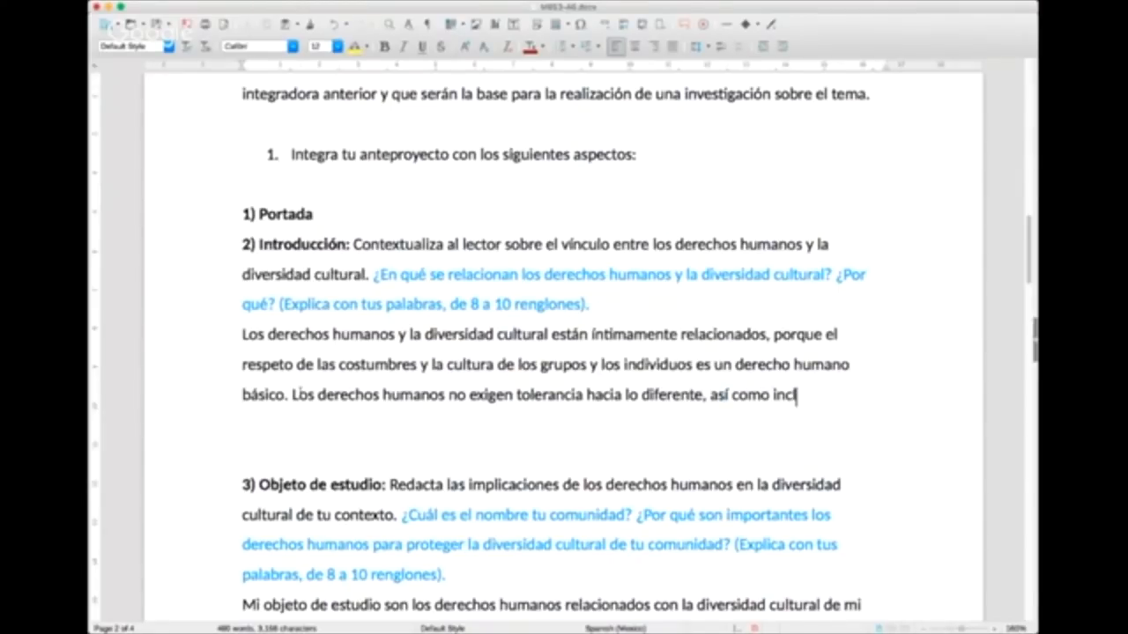
type("usión social.")
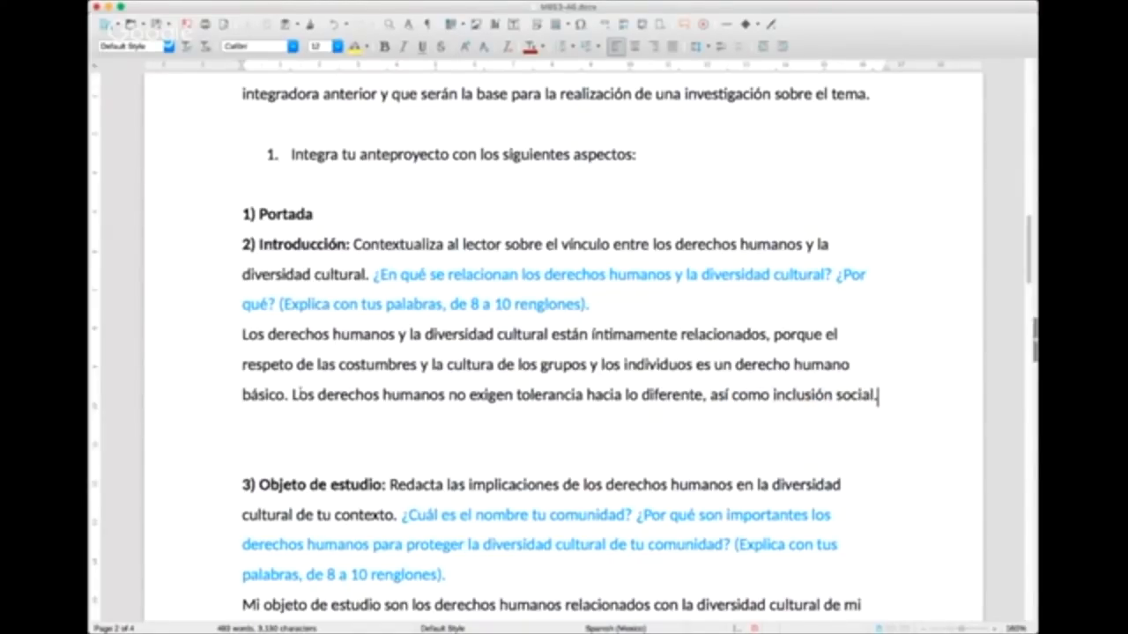
key("Return")
type("CReo")
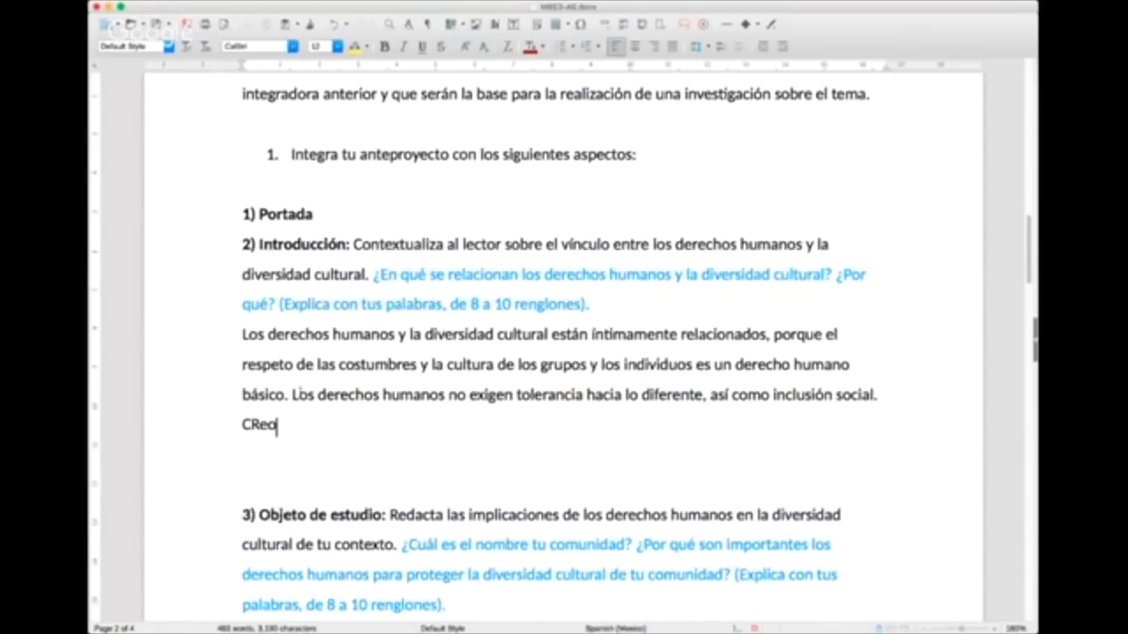
key("BackSpace")
key("BackSpace")
key("BackSpace")
key("BackSpace")
key("BackSpace")
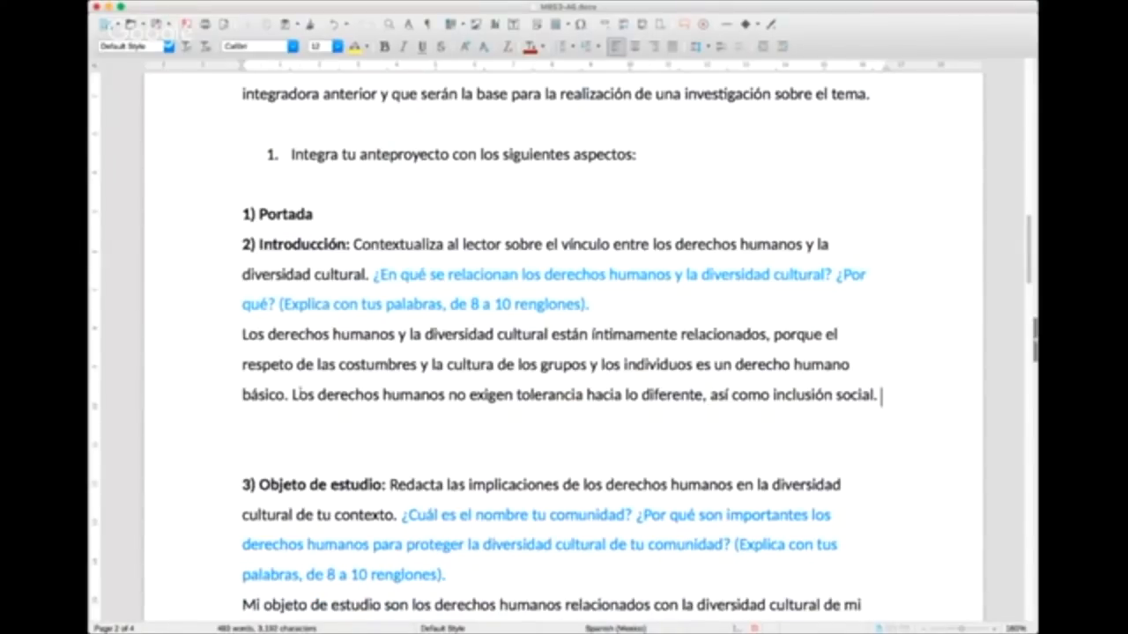
Step: Begin the closing sentence of the Introducción answer with "Queda claro que la multiculturalidad no puede existir"
key("Return")
type("Queda claro que")
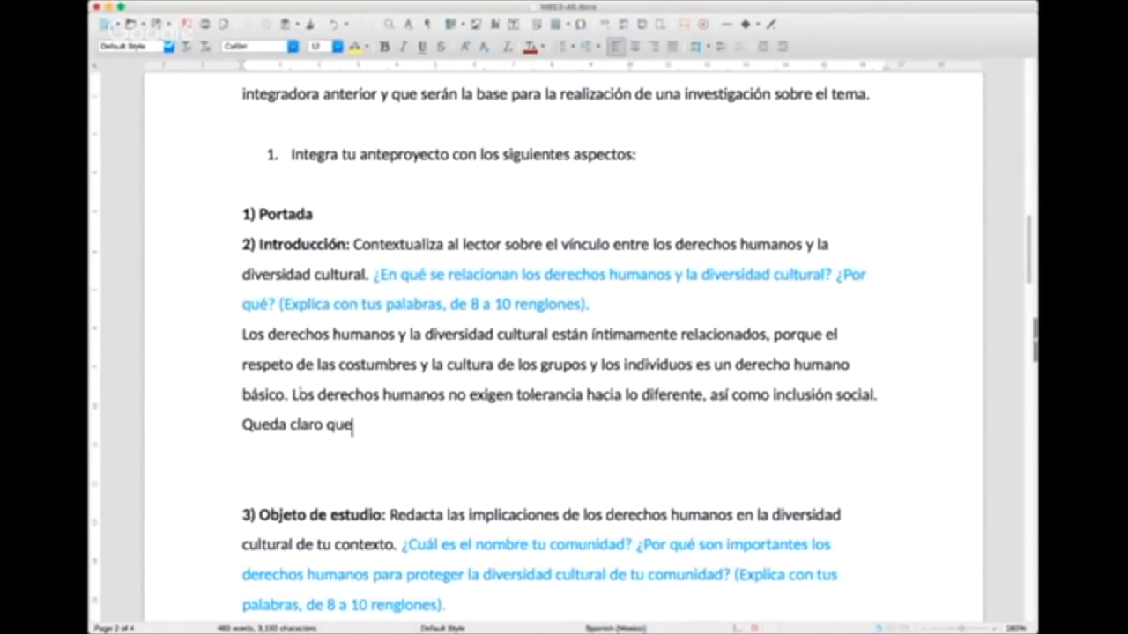
type(" los derechos hu")
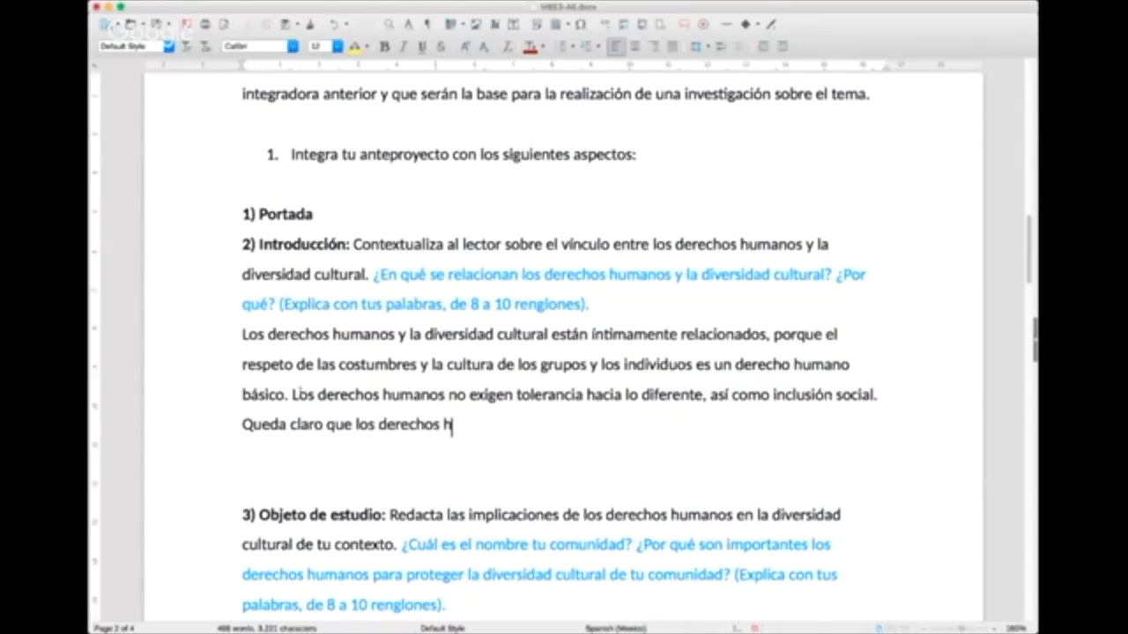
key("BackSpace")
key("BackSpace")
key("BackSpace")
key("BackSpace")
key("BackSpace")
key("BackSpace")
key("BackSpace")
key("BackSpace")
key("BackSpace")
key("BackSpace")
key("BackSpace")
key("BackSpace")
key("BackSpace")
key("BackSpace")
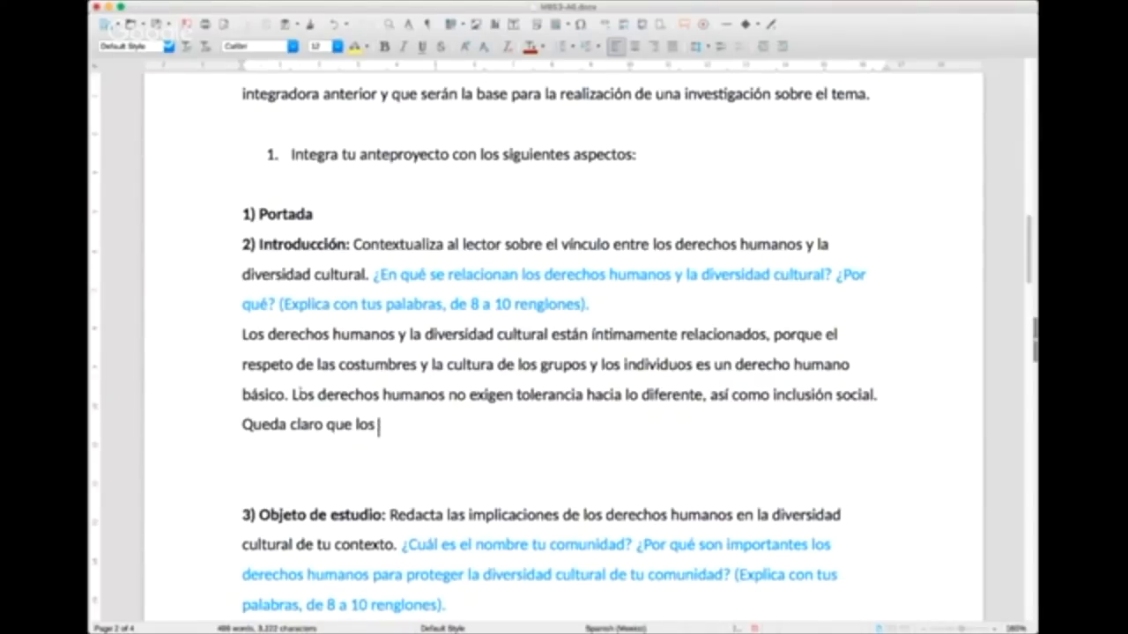
type("a multiculturalidad no ")
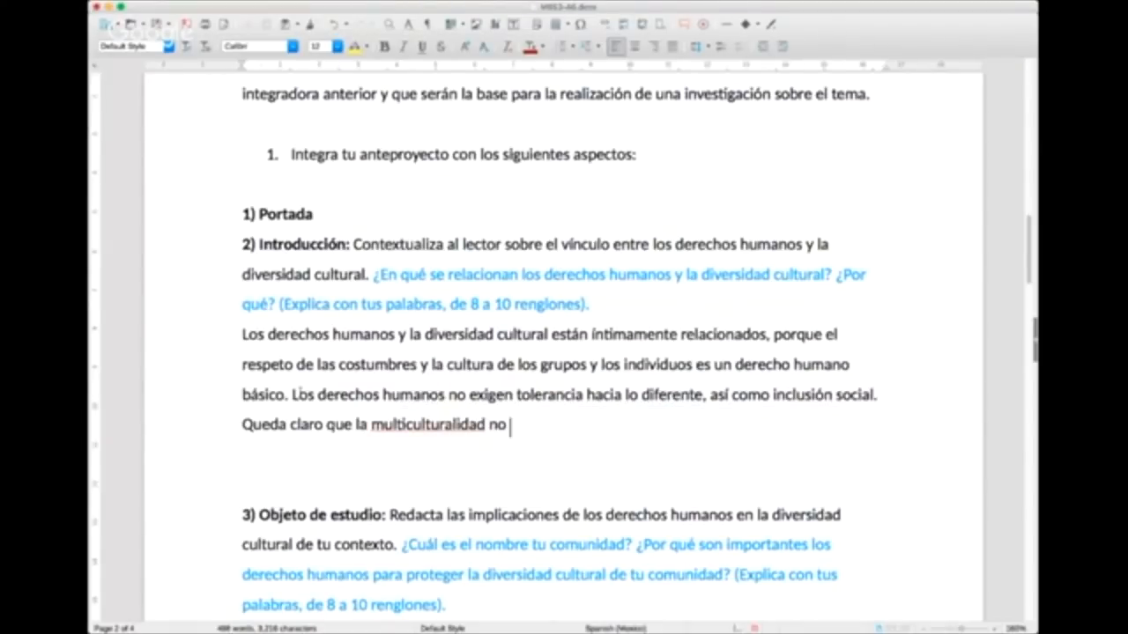
type("puede existir ")
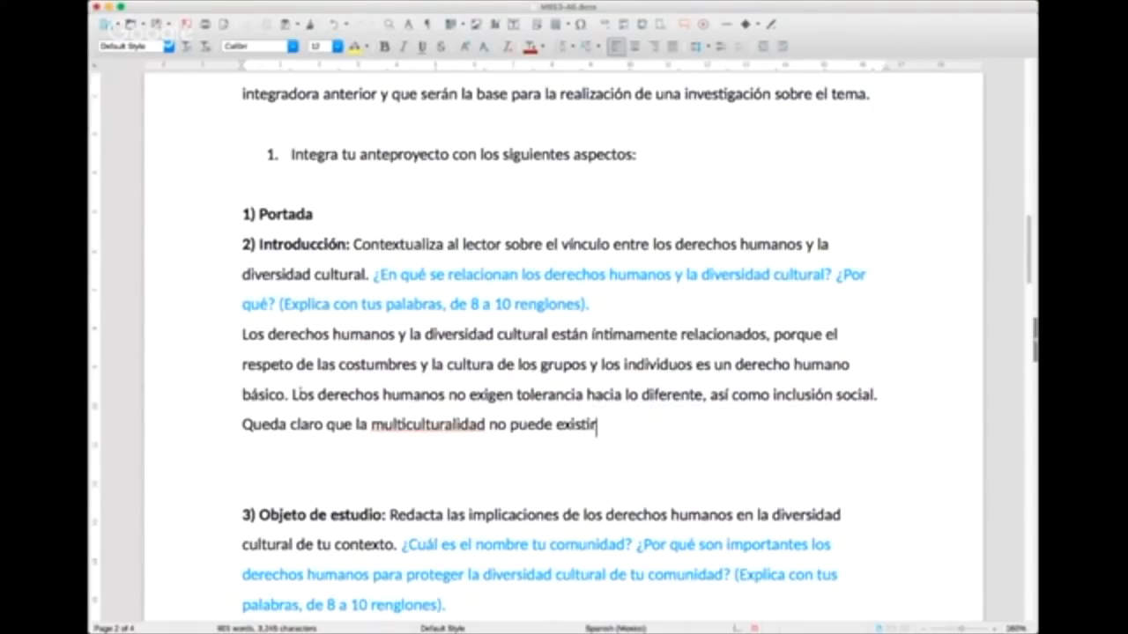
type("de forma ")
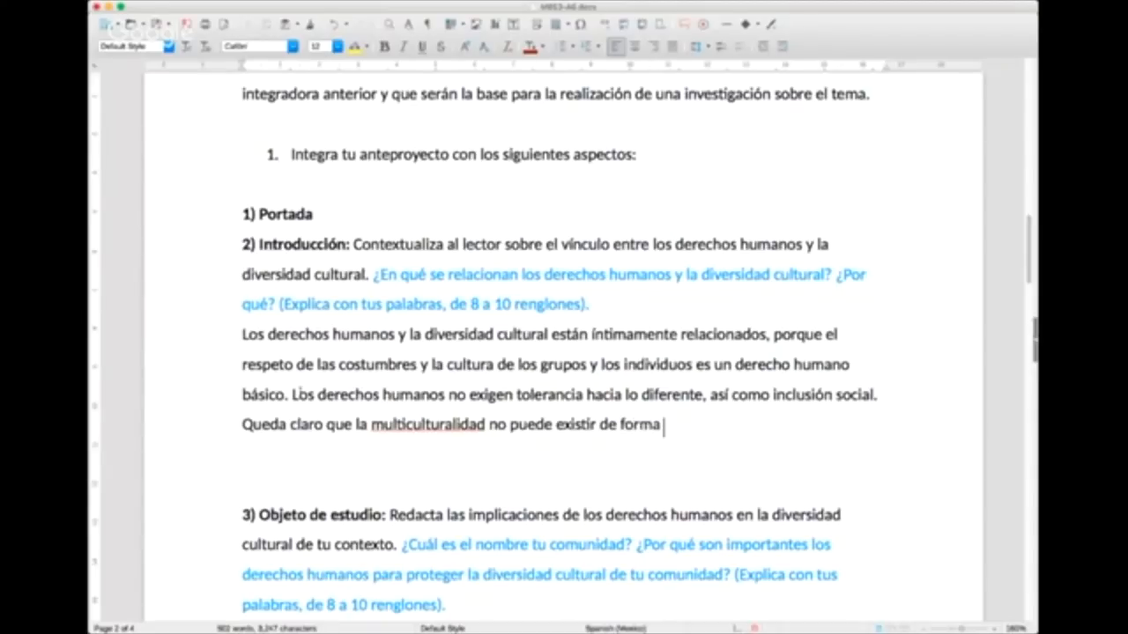
type("sana sin")
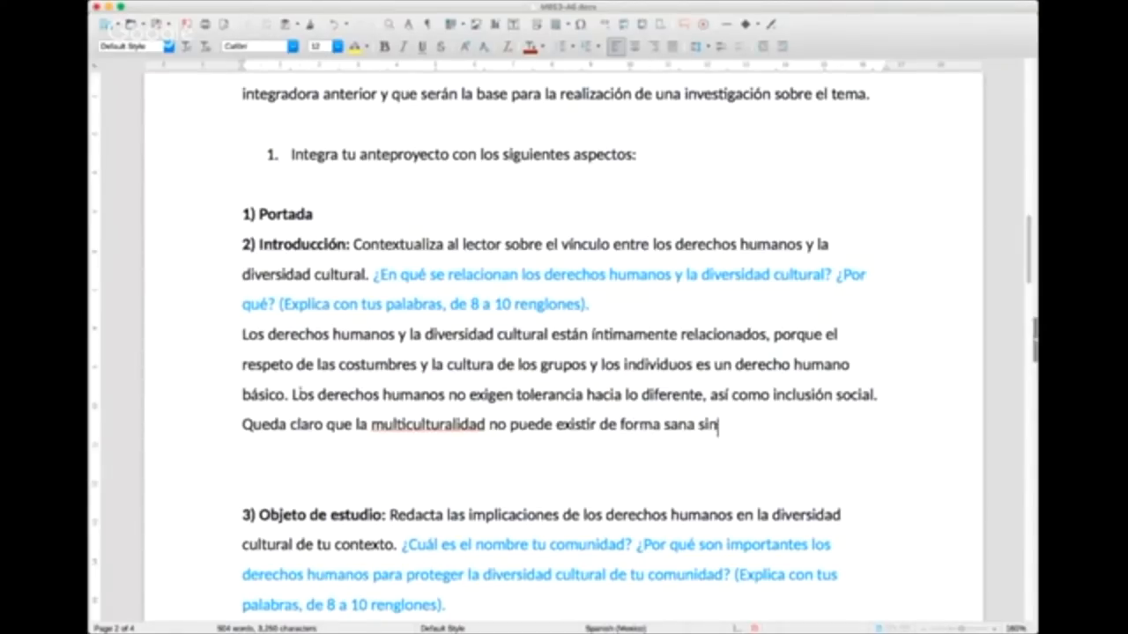
type(" el amparo de los derech")
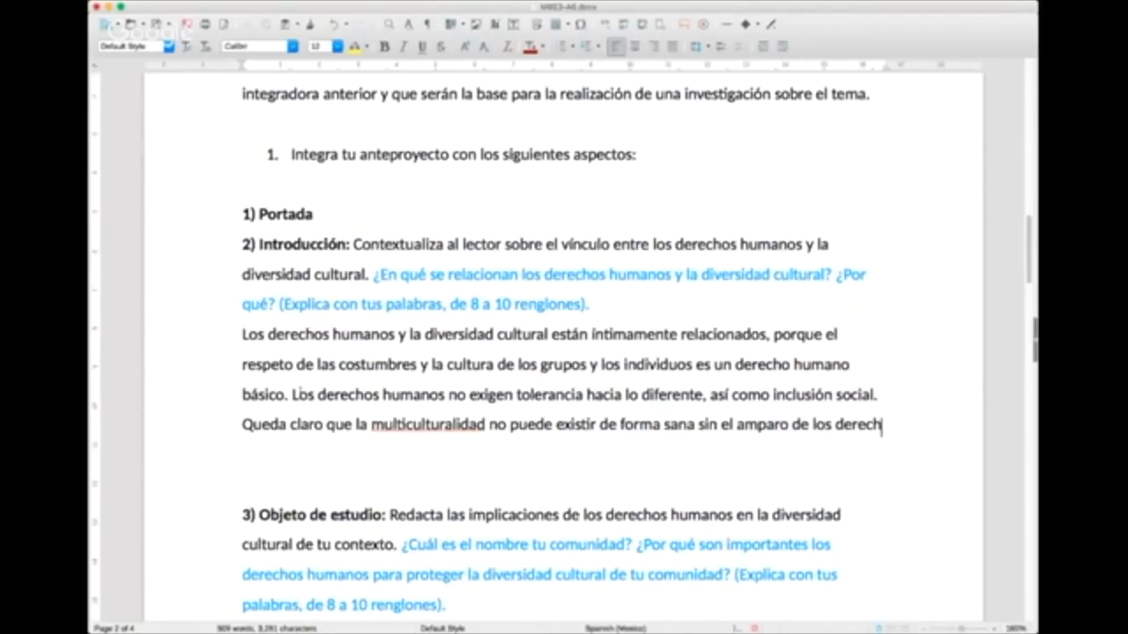
Step: Finish the closing Introducción sentence with "de forma sana sin el amparo de los derechos humanos."
type("os humanos.")
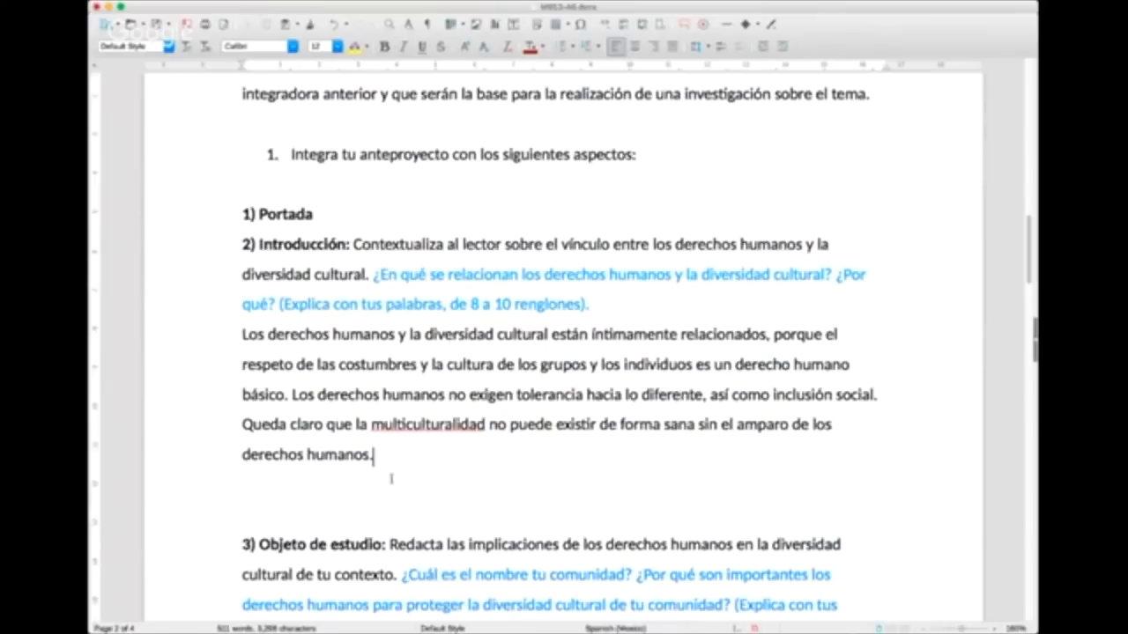
Step: Add blank lines between the Introducción answer and the 3) Objeto de estudio section
left_click(335, 459)
key("Return")
key("Return")
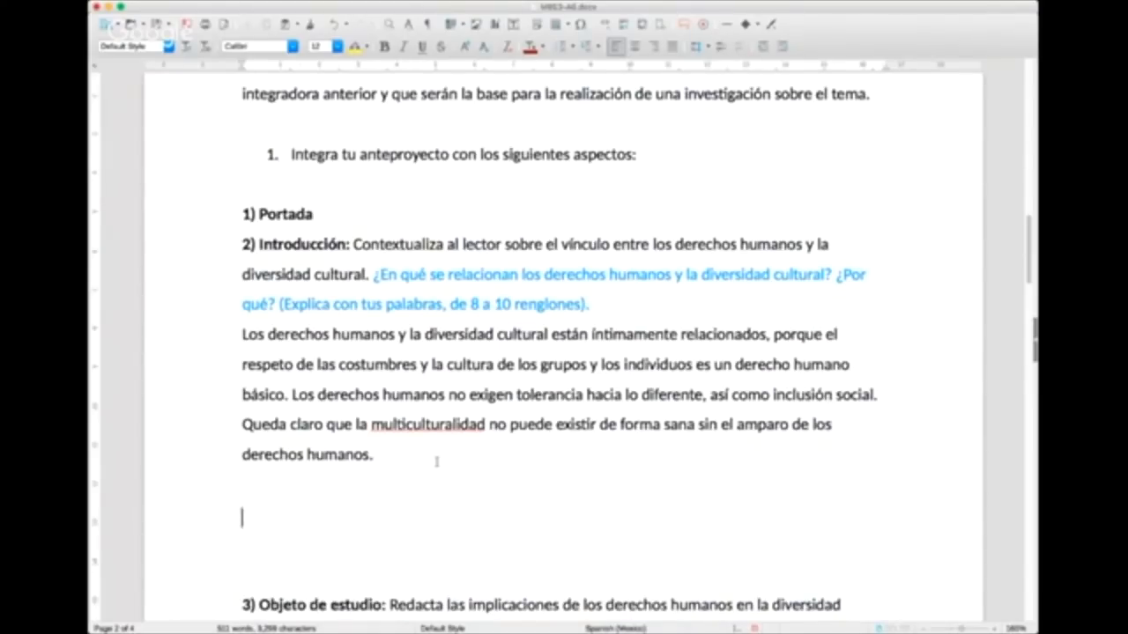
type("(")
key("BackSpace")
type("www.dire")
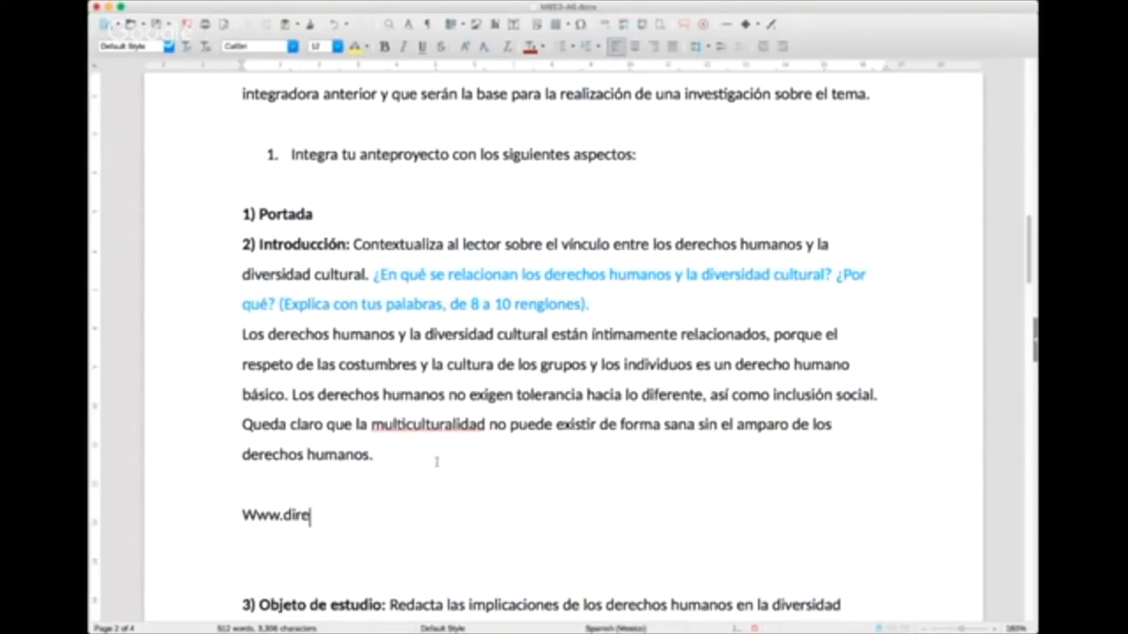
Step: Add a "Referencias" heading at the end of the document, below the instruction about uploading the file
left_click(1079, 396)
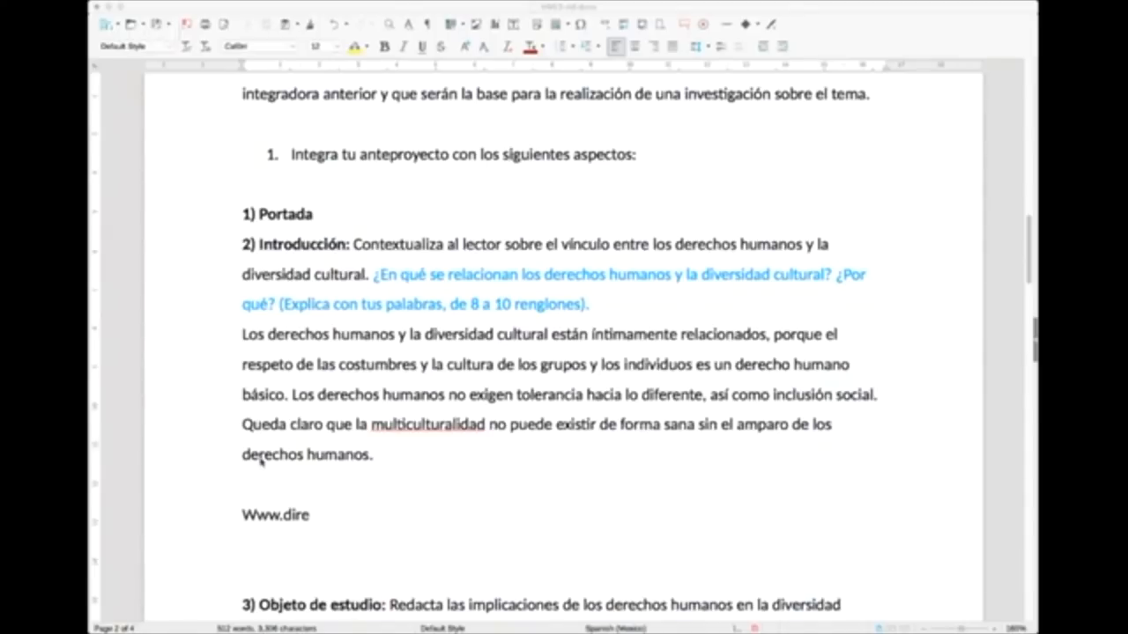
left_click(304, 484)
scroll(361, 513, "down", 20)
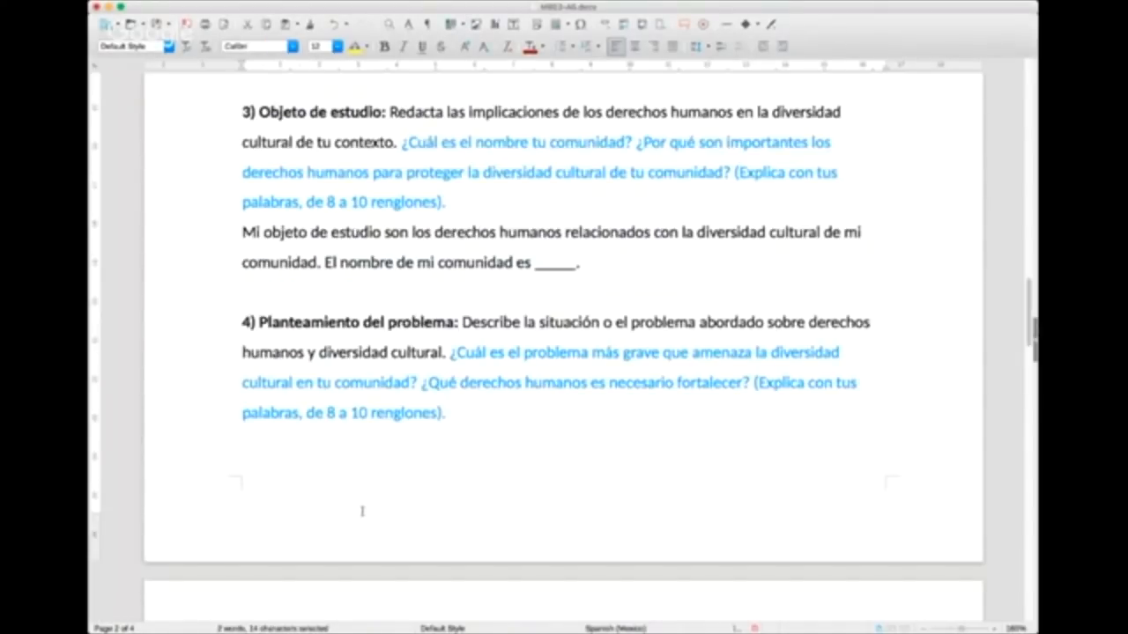
scroll(363, 430, "down", 6)
left_click(383, 503)
key("Return")
key("Return")
type("Referencias")
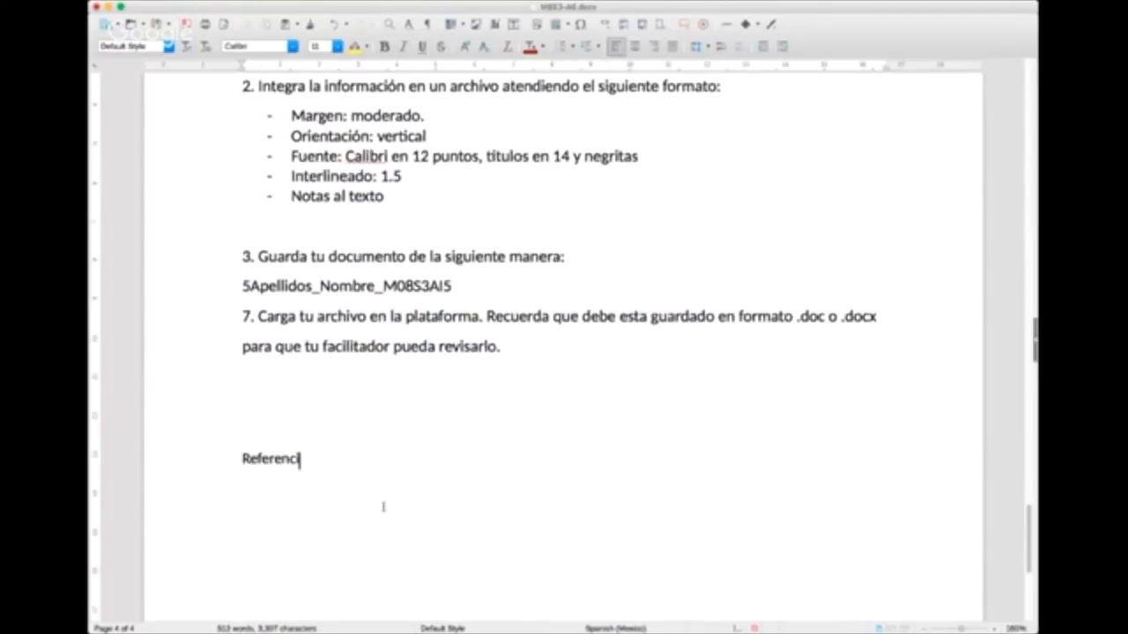
Step: Paste the full ComunidadBaratz (2018) citation, "Cómo saber si una fuente de información web es fiable o no", with its web address under Referencias
key("Return")
key("Return")
type("ComunidadBaratz (2018). \"Cómo saber si una fuente de información web es fiable o no\". Consultado el 12 de diciembre de 2018: https://www.comunidadbaratz.com/blog/como-saber-si-una-fuente-de-informacion-web-es-fiable-o-no/")
scroll(395, 463, "down", 2)
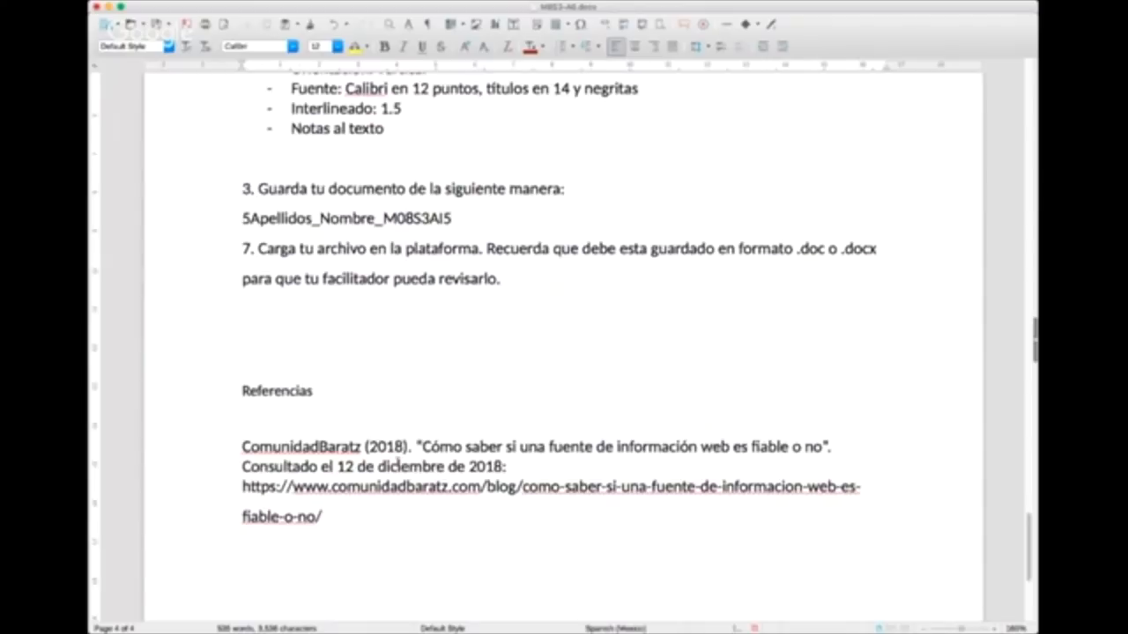
scroll(395, 464, "up", 5)
key("super+Tab")
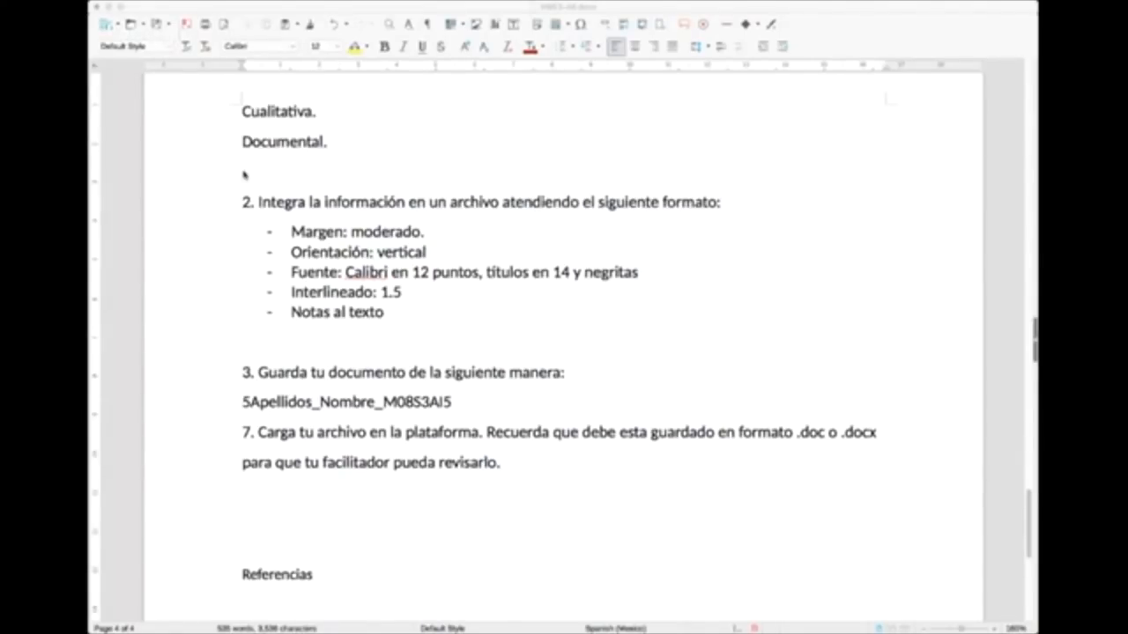
left_click(220, 298)
scroll(225, 297, "up", 10)
scroll(242, 295, "up", 15)
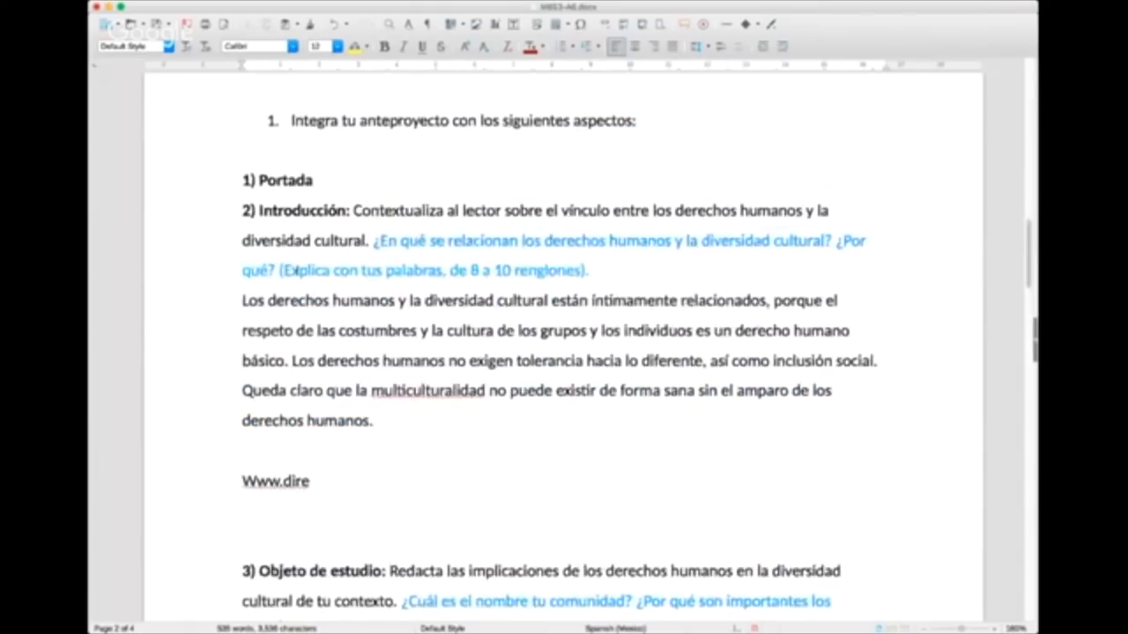
scroll(296, 272, "down", 5)
left_click_drag(310, 292, 213, 291)
left_click(284, 25)
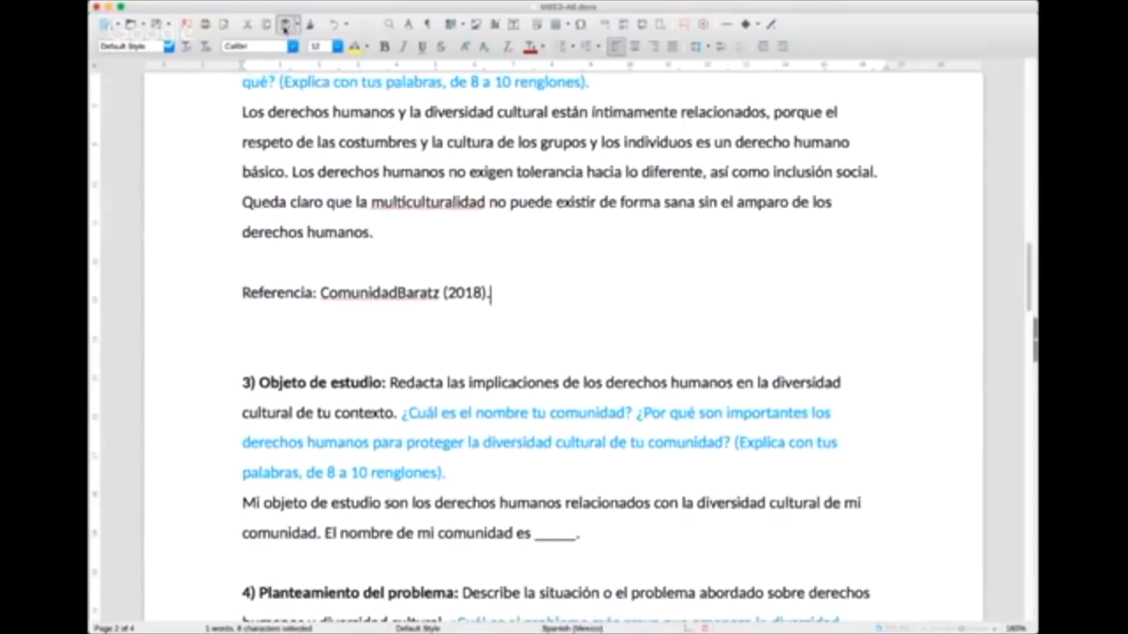
left_click(395, 319)
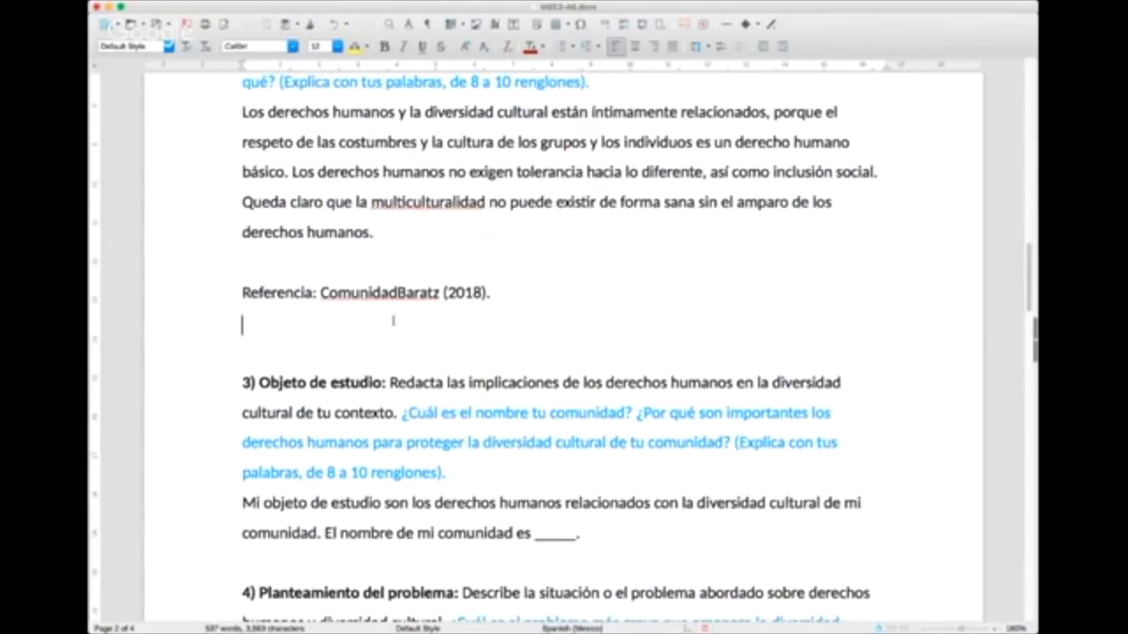
Step: Highlight the word "implicaciones" in yellow in the 3) Objeto de estudio instruction
scroll(392, 321, "down", 2)
scroll(393, 321, "down", 1)
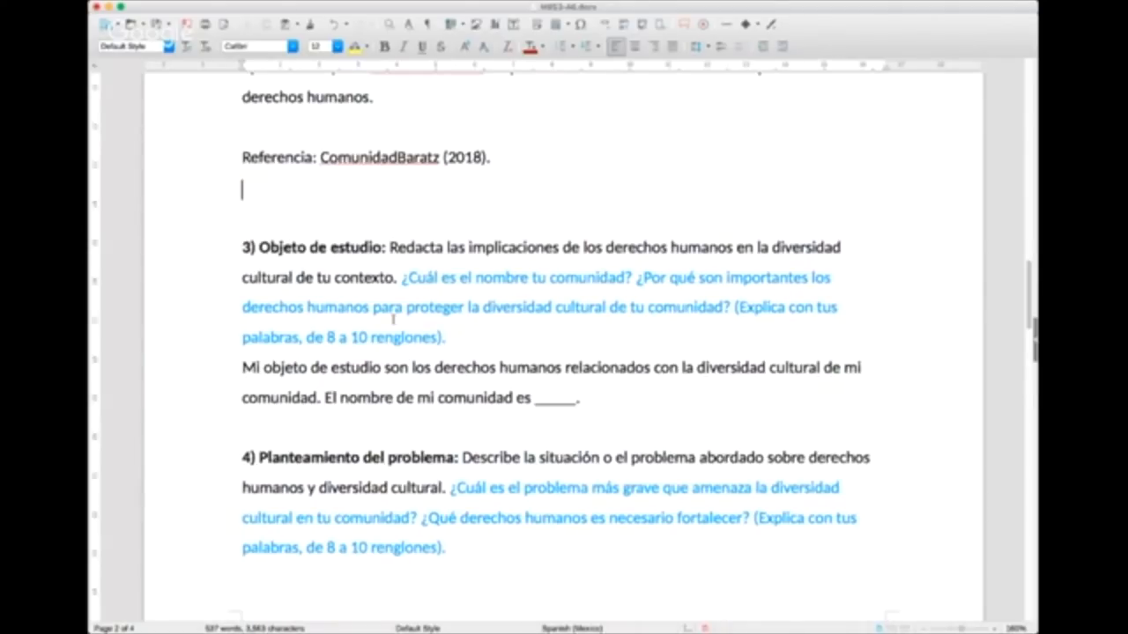
scroll(393, 319, "up", 1)
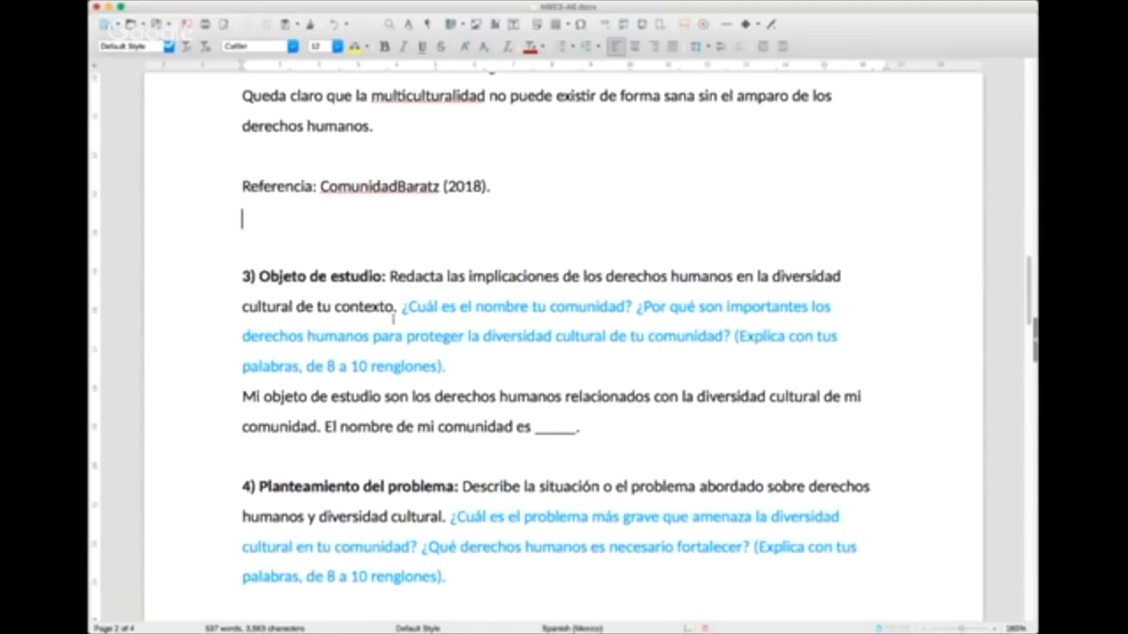
scroll(393, 319, "down", 1)
scroll(392, 319, "up", 8)
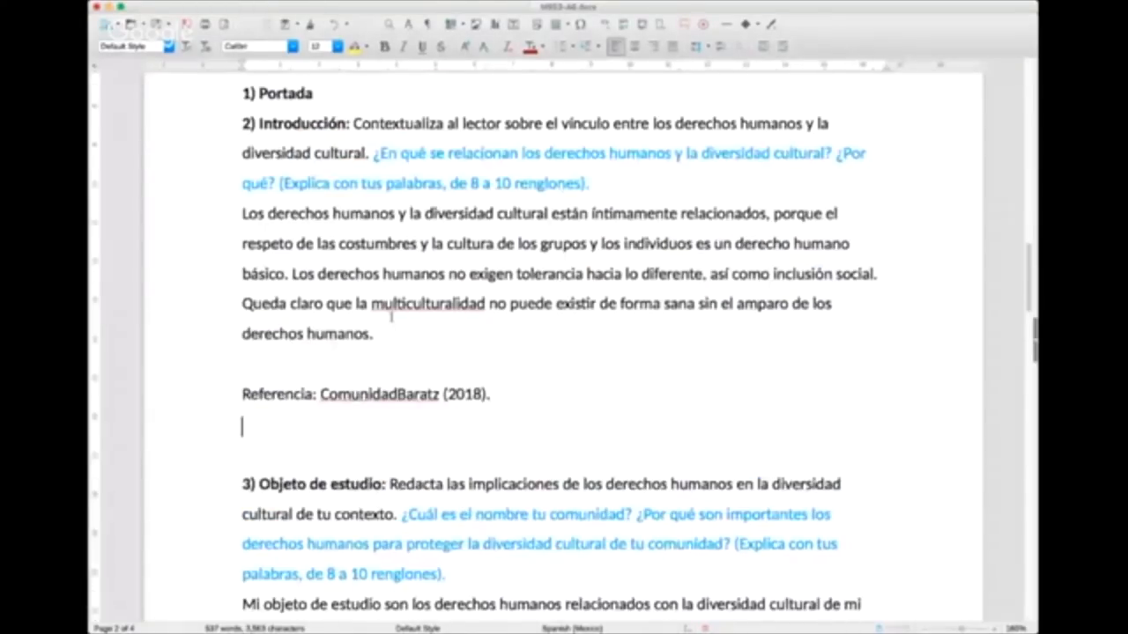
scroll(391, 319, "up", 1)
scroll(391, 319, "down", 9)
left_click_drag(468, 248, 558, 249)
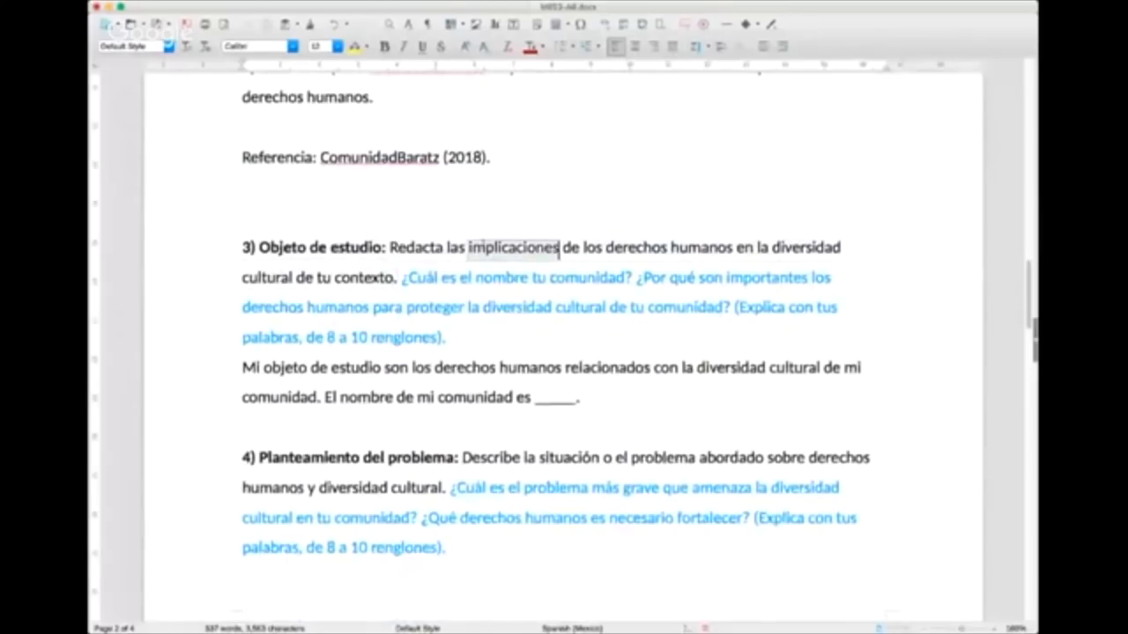
left_click(355, 46)
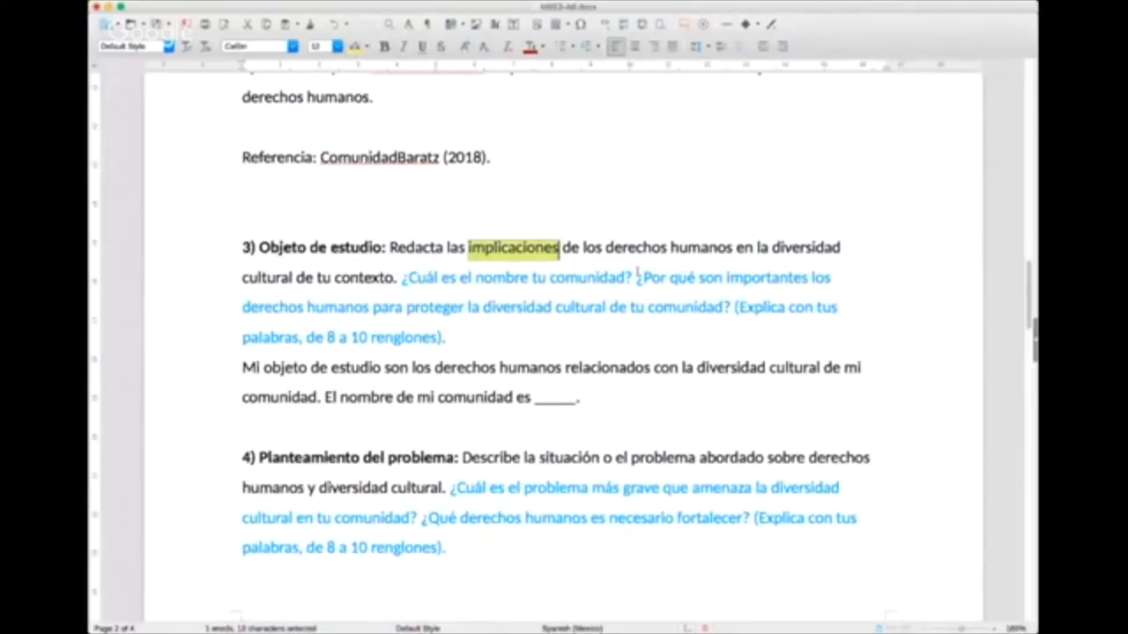
Step: Extend the yellow highlight in the Objeto de estudio instruction to cover the whole phrase "Redacta las implicaciones"
left_click_drag(757, 248, 386, 277)
left_click(708, 253)
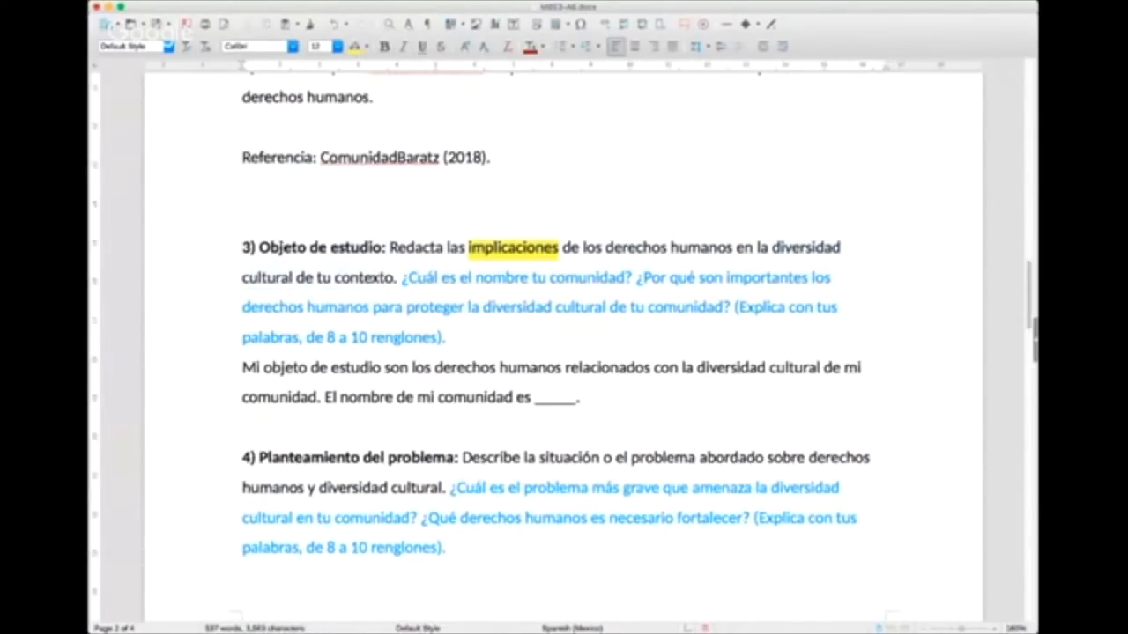
left_click_drag(388, 248, 558, 249)
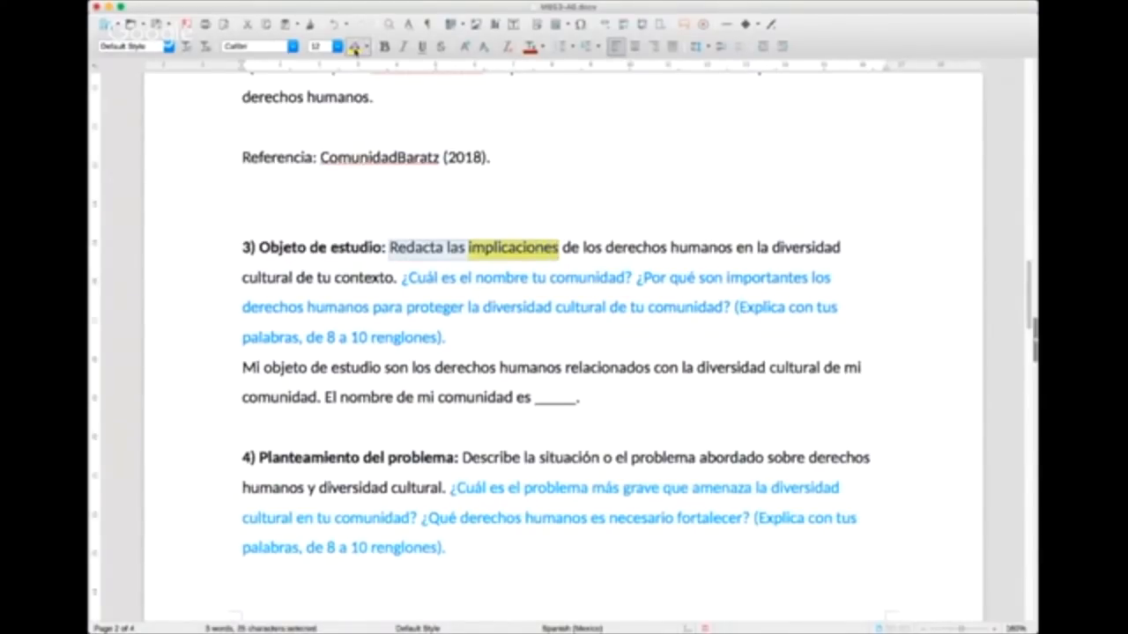
left_click(353, 46)
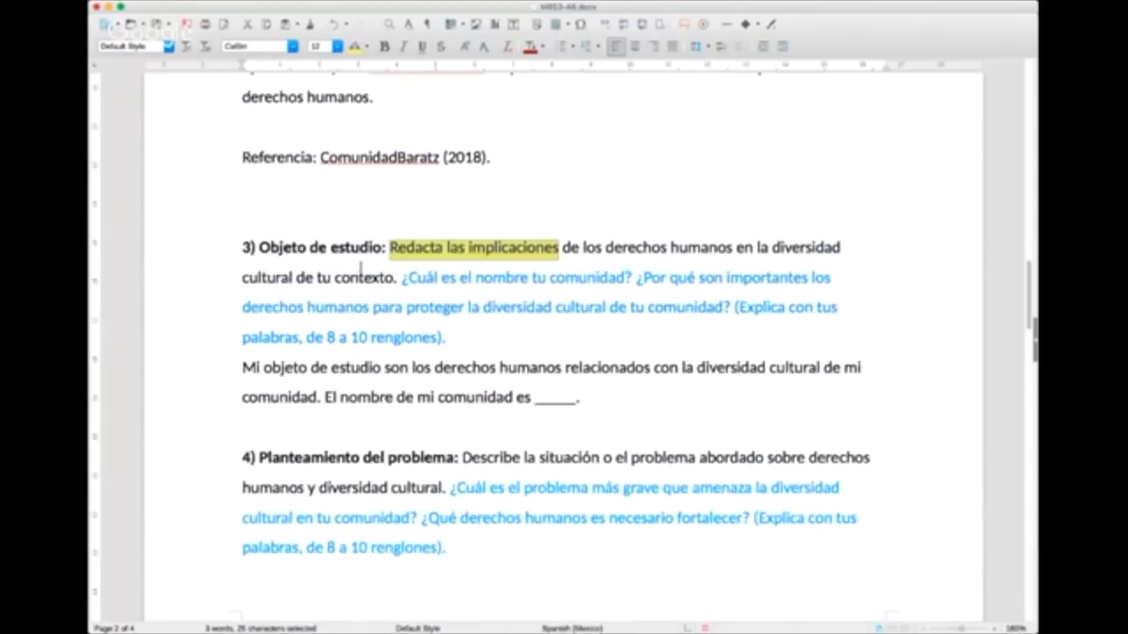
Step: Examine the two blue Objeto de estudio questions, on the community's name and on why human rights matter for its cultural diversity
left_click(438, 280)
left_click(398, 280)
left_click_drag(398, 280, 636, 279)
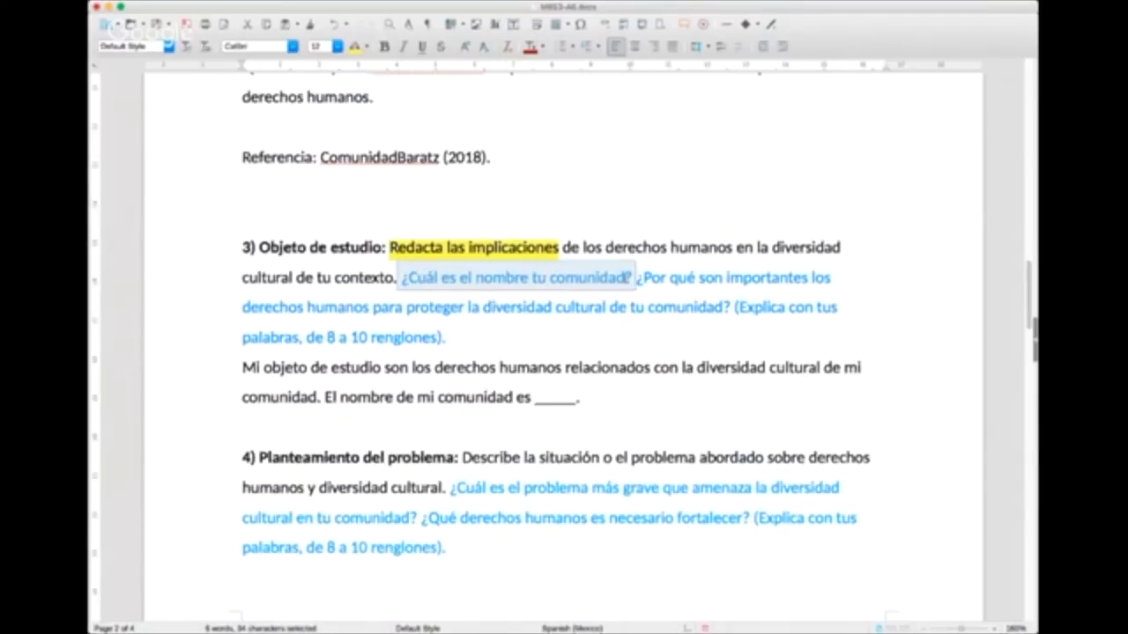
left_click(627, 278)
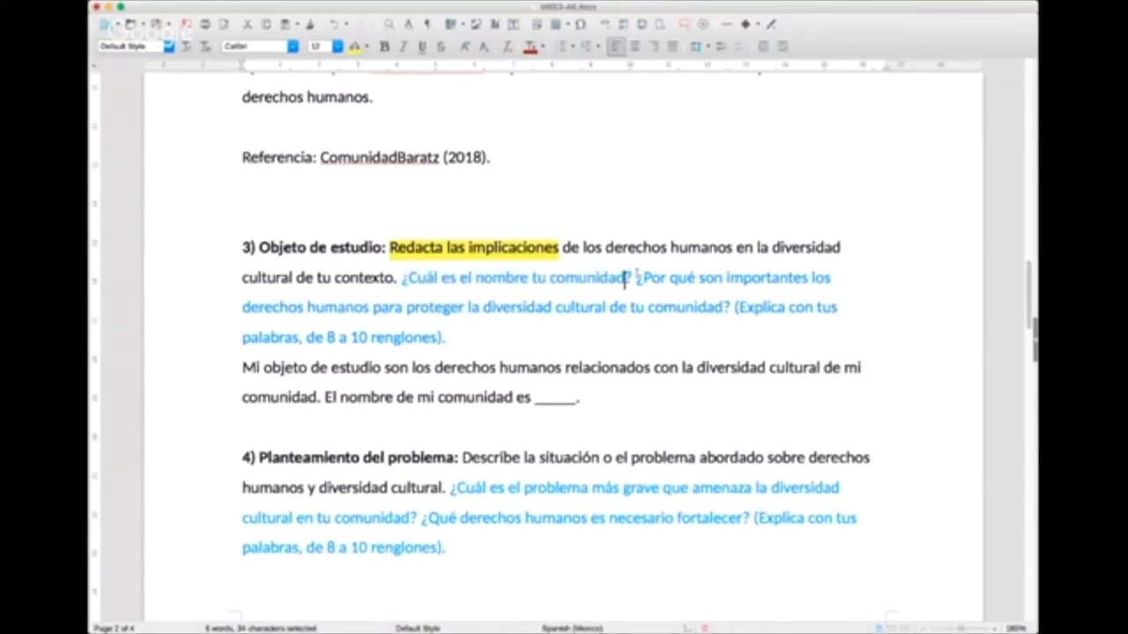
left_click_drag(626, 278, 417, 277)
left_click(765, 280)
left_click_drag(644, 279, 708, 307)
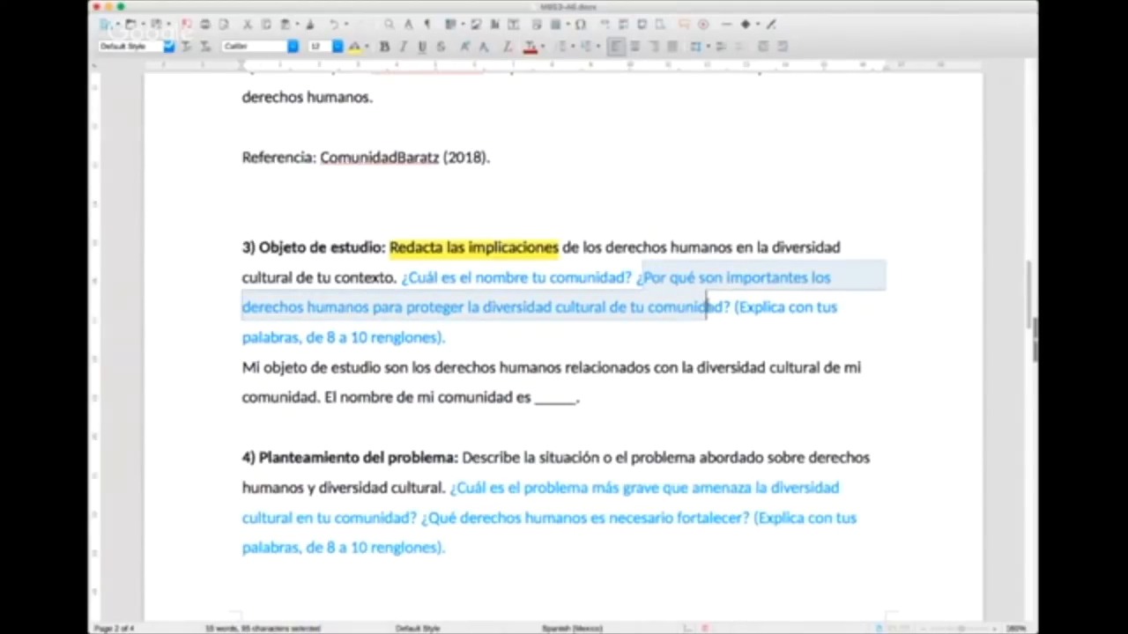
left_click(445, 340)
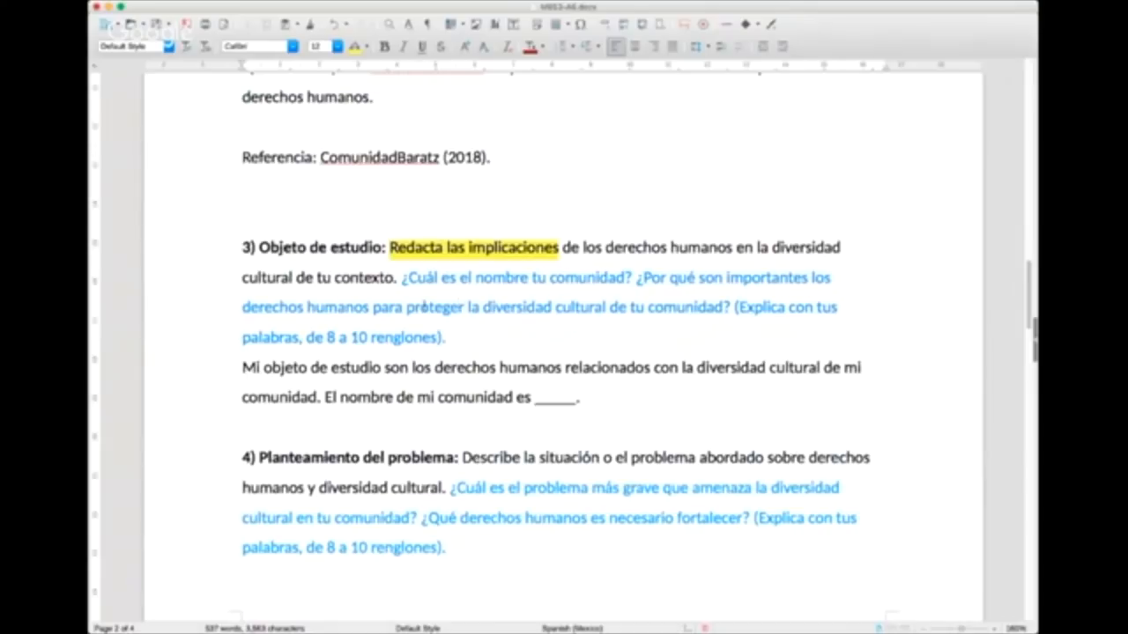
Step: Highlight the phrase "proteger la diversidad cultural" in yellow in the second Objeto de estudio question
left_click_drag(405, 306, 606, 304)
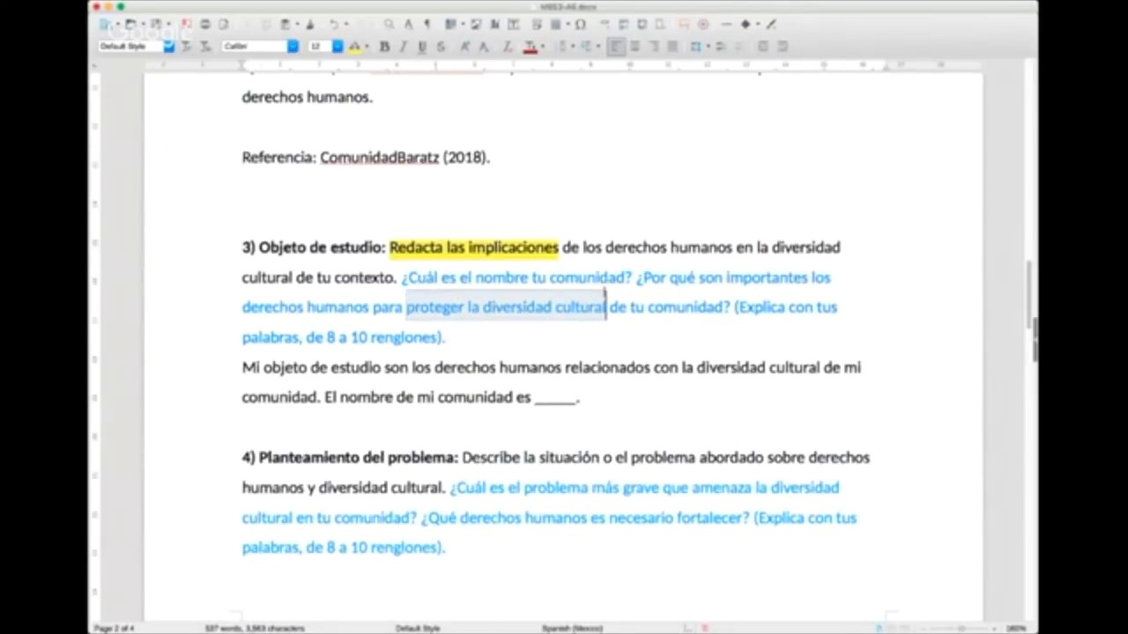
left_click(355, 46)
left_click(609, 363)
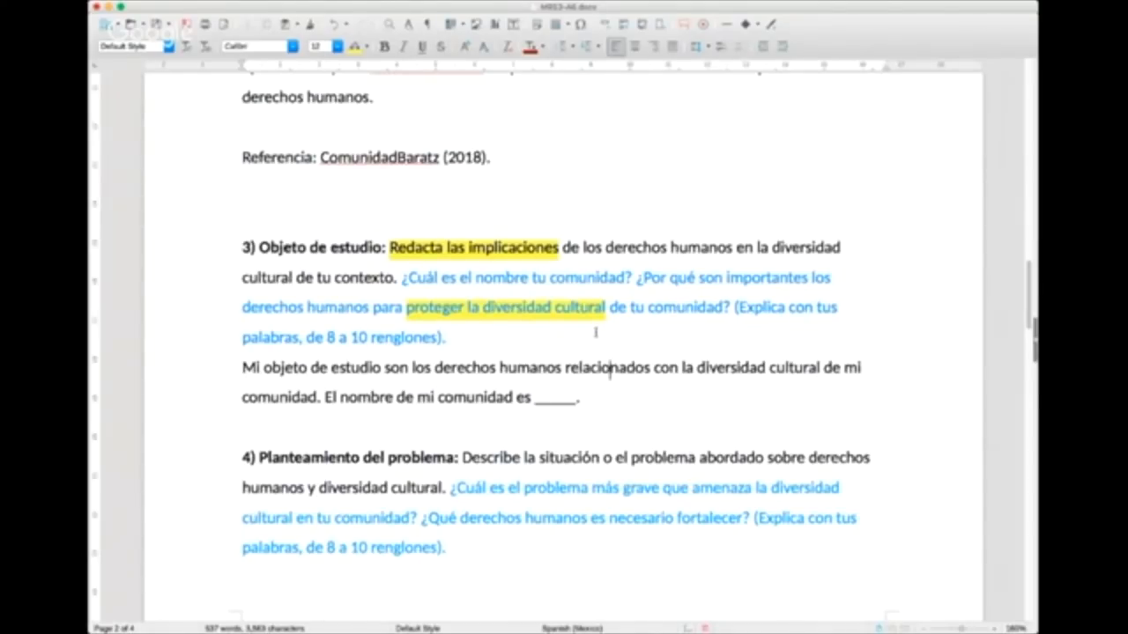
Step: Write "aplicados para proteger" after "derechos humanos" in the Objeto de estudio answer, overwriting the start of "relacionados"
scroll(595, 332, "down", 2)
left_click_drag(244, 300, 322, 330)
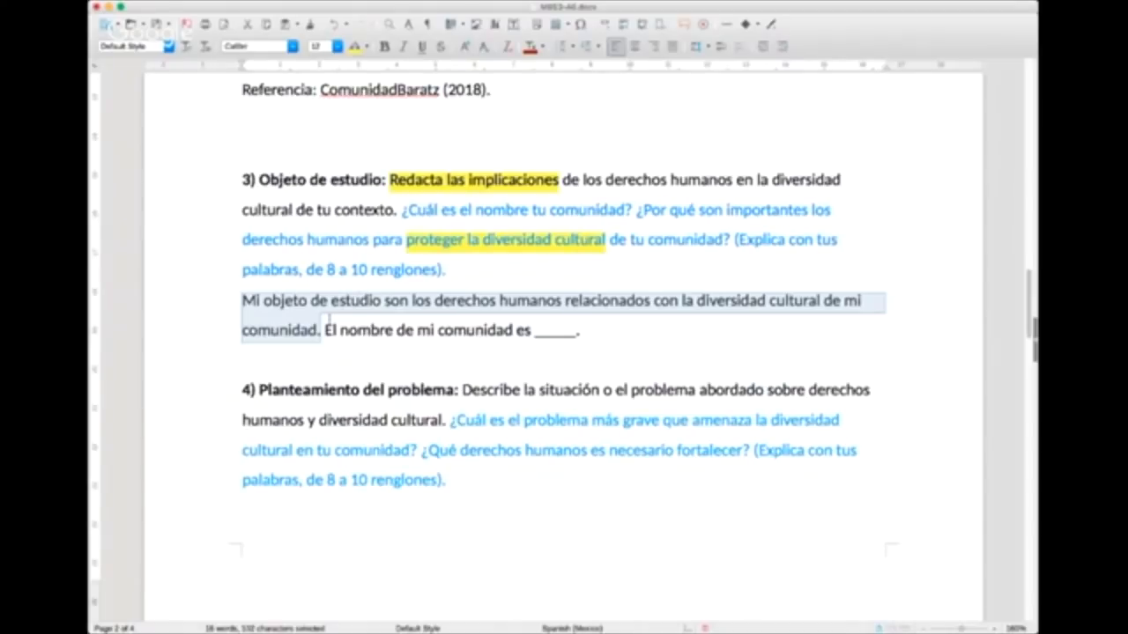
left_click(429, 331)
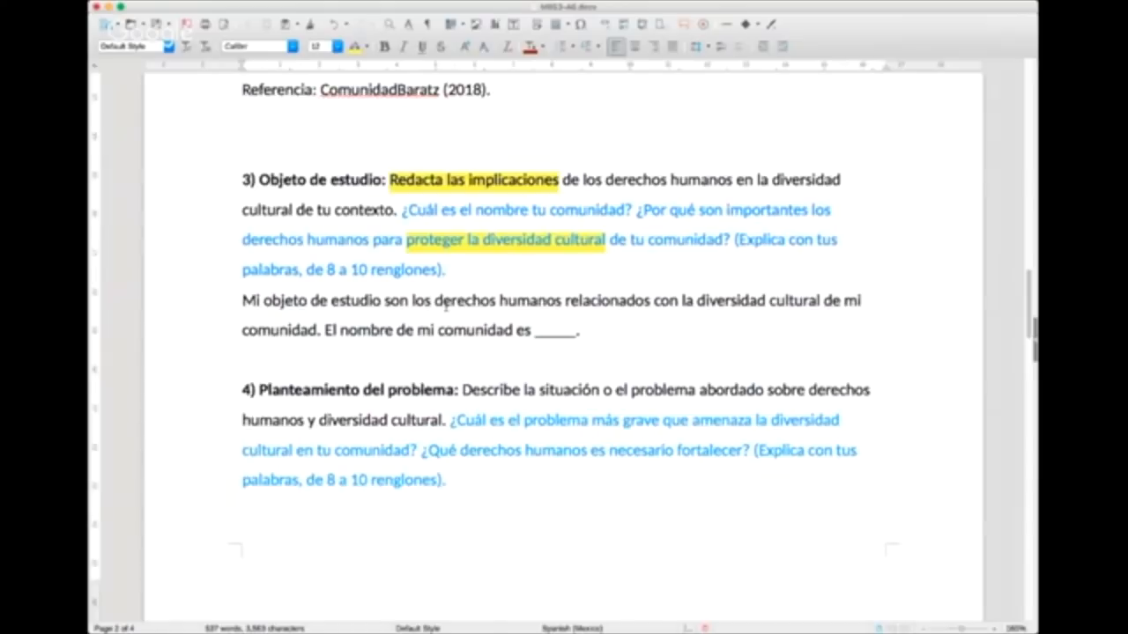
double_click(649, 301)
left_click(586, 300)
type("ap")
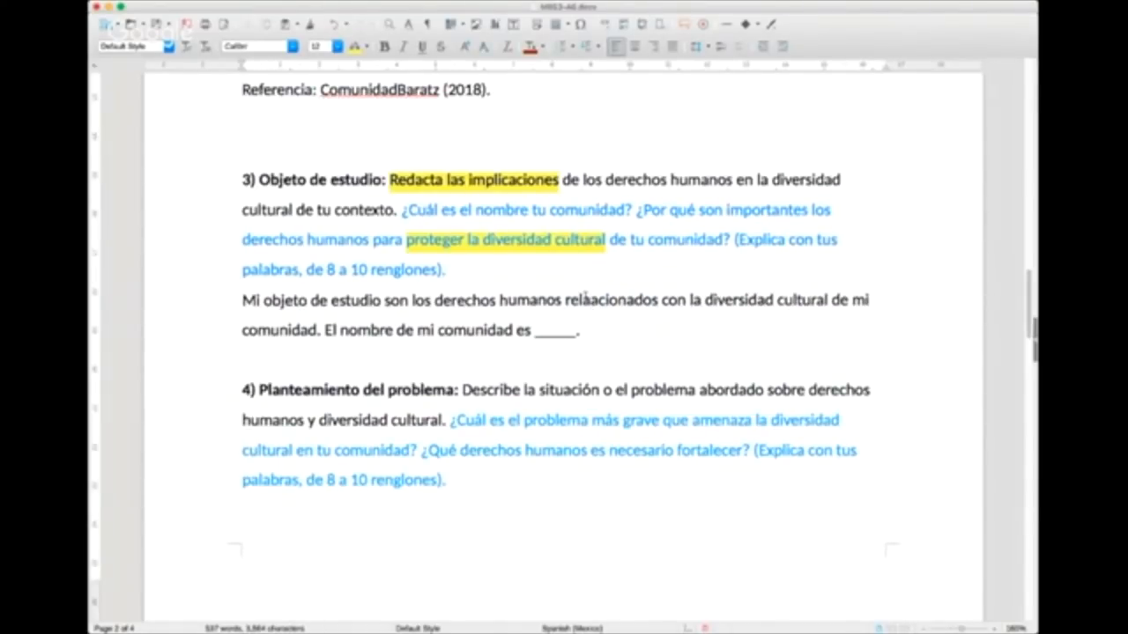
key("BackSpace")
key("BackSpace")
key("BackSpace")
key("BackSpace")
key("BackSpace")
type("ap")
type("licados para pro")
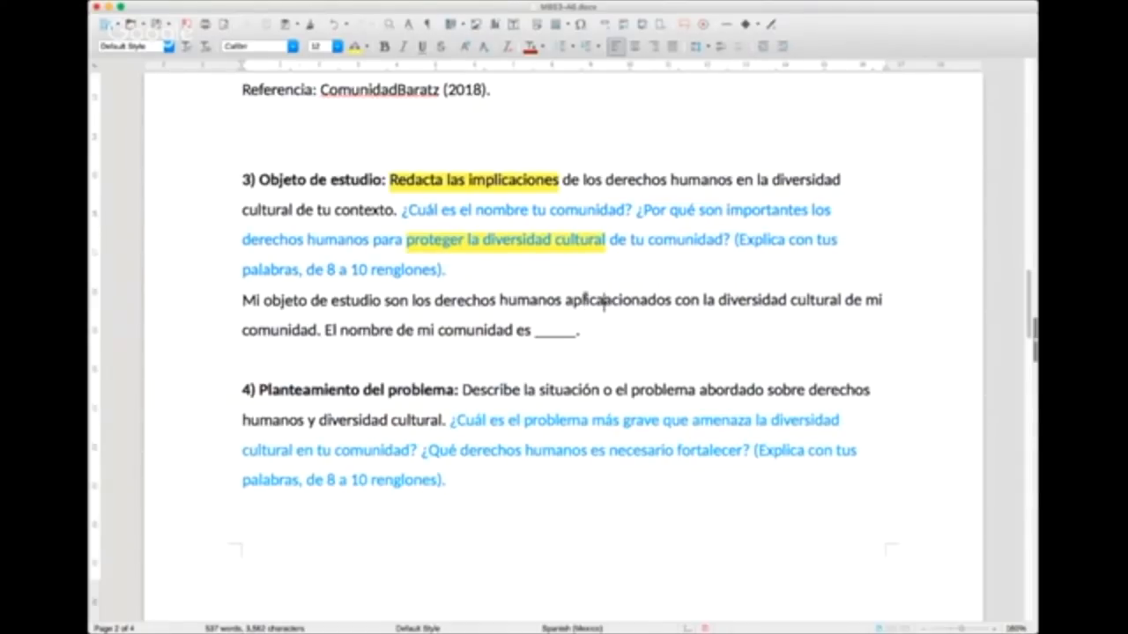
type("tegera")
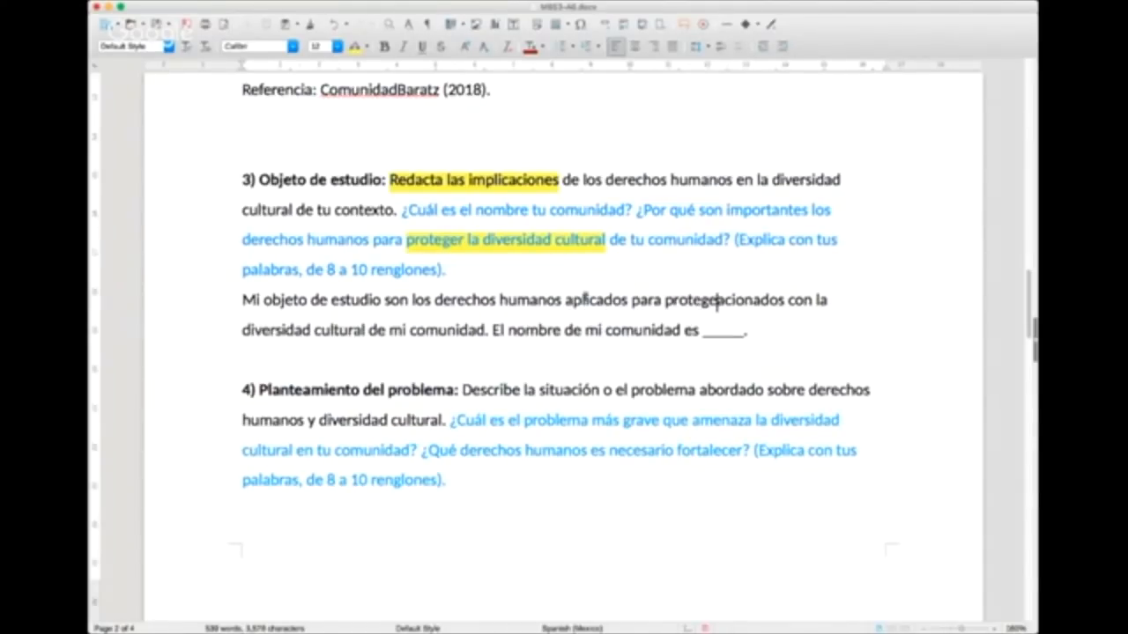
Step: Delete the leftover "acionados con" so the answer reads "aplicados para proteger la diversidad cultural de mi comunidad"
key("shift+Right")
key("shift+Right")
key("shift+Right")
key("shift+Right")
key("shift+Right")
key("shift+Right")
key("shift+Right")
key("shift+Right")
key("shift+Right")
key("shift+Right")
key("shift+Right")
key("shift+Right")
key("shift+Right")
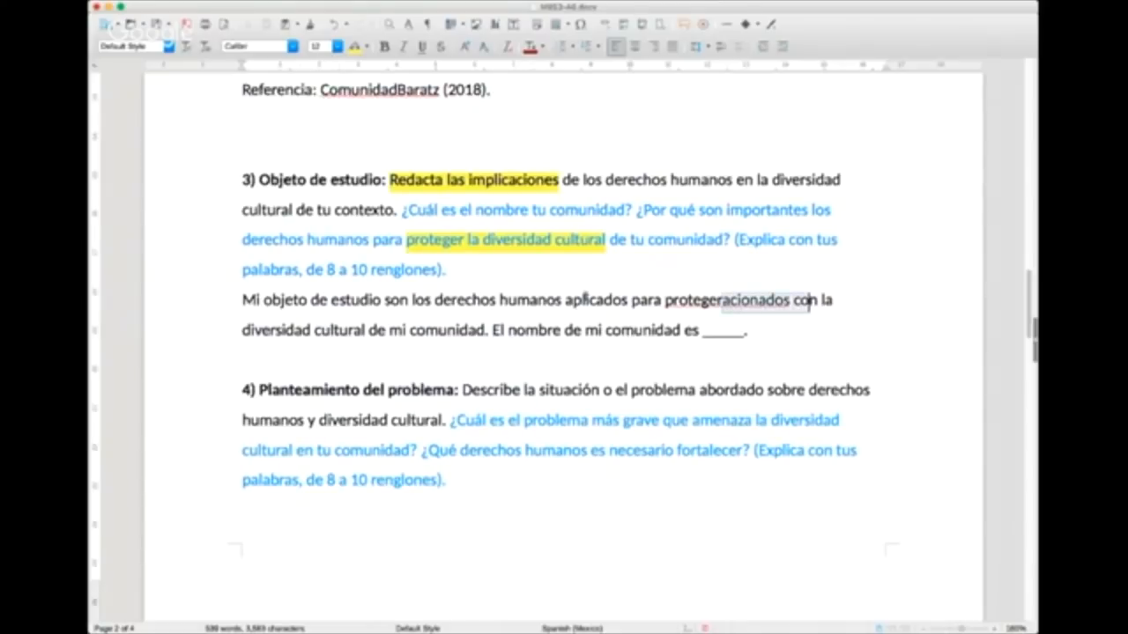
key("BackSpace")
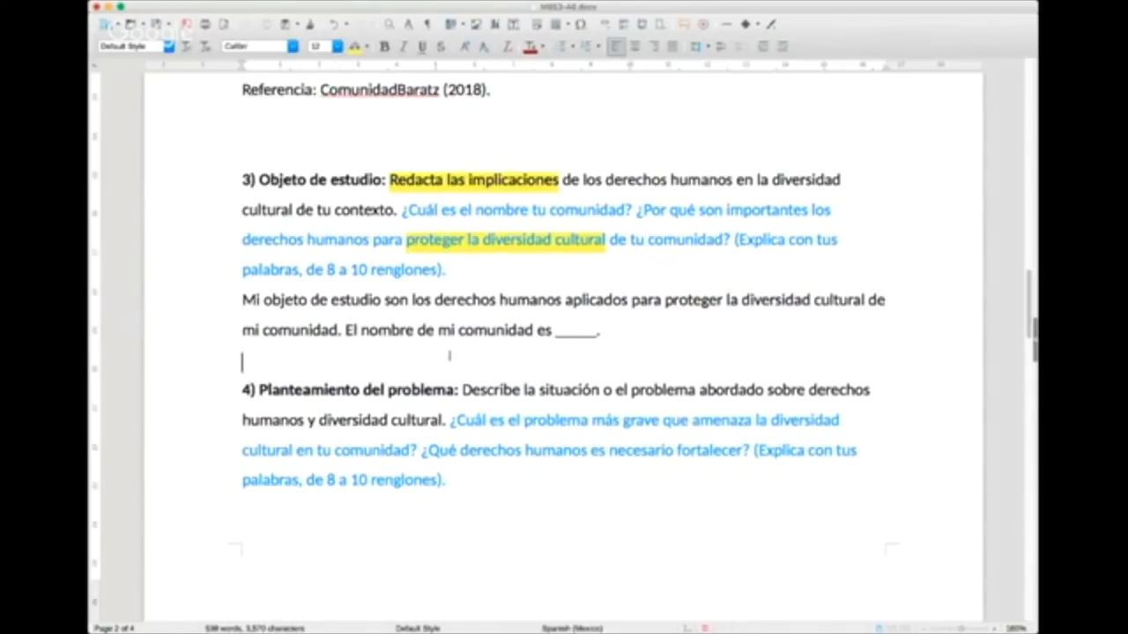
Step: Replace the blank for the community's name in the Objeto de estudio answer with "Coyoacán, CDMX."
double_click(565, 331)
type("Co")
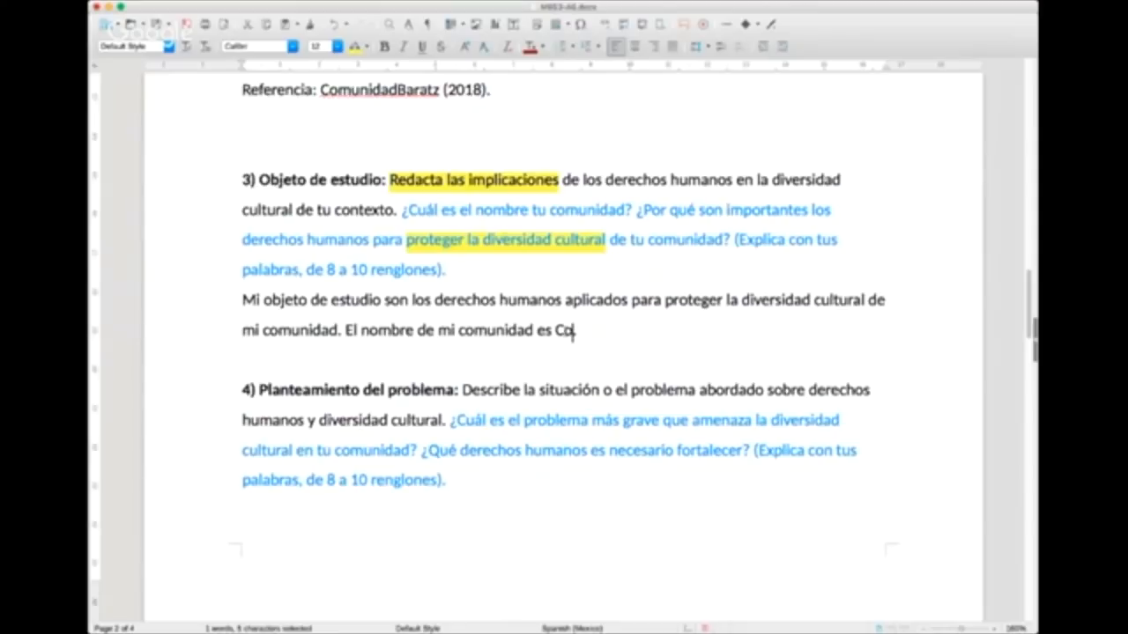
type("yoacán, ")
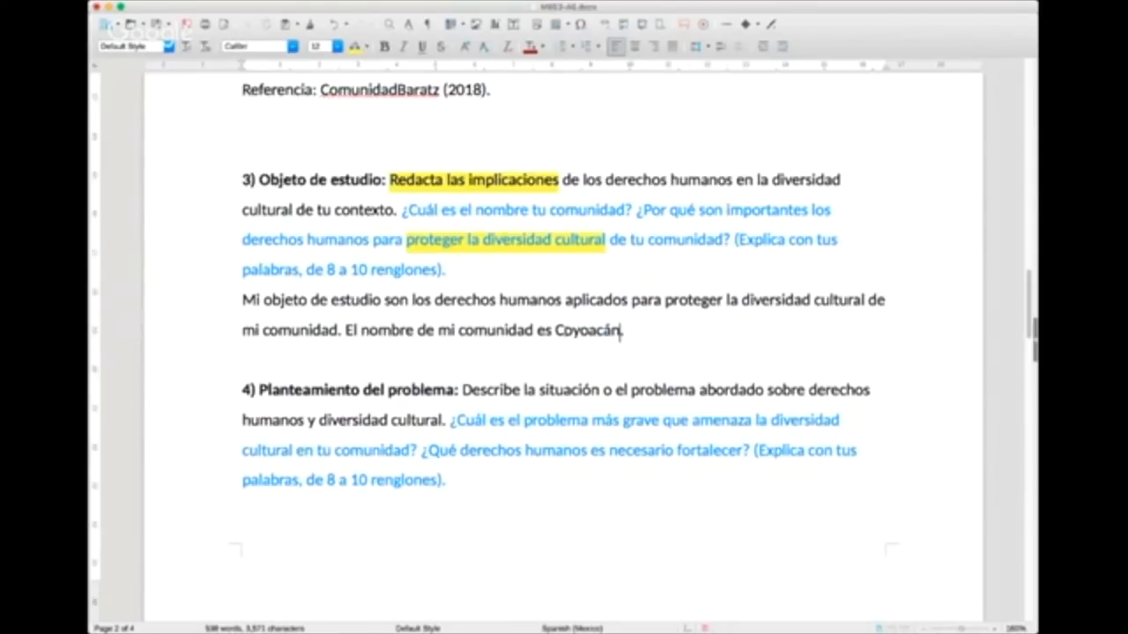
type("CDMX.")
type("Es imp")
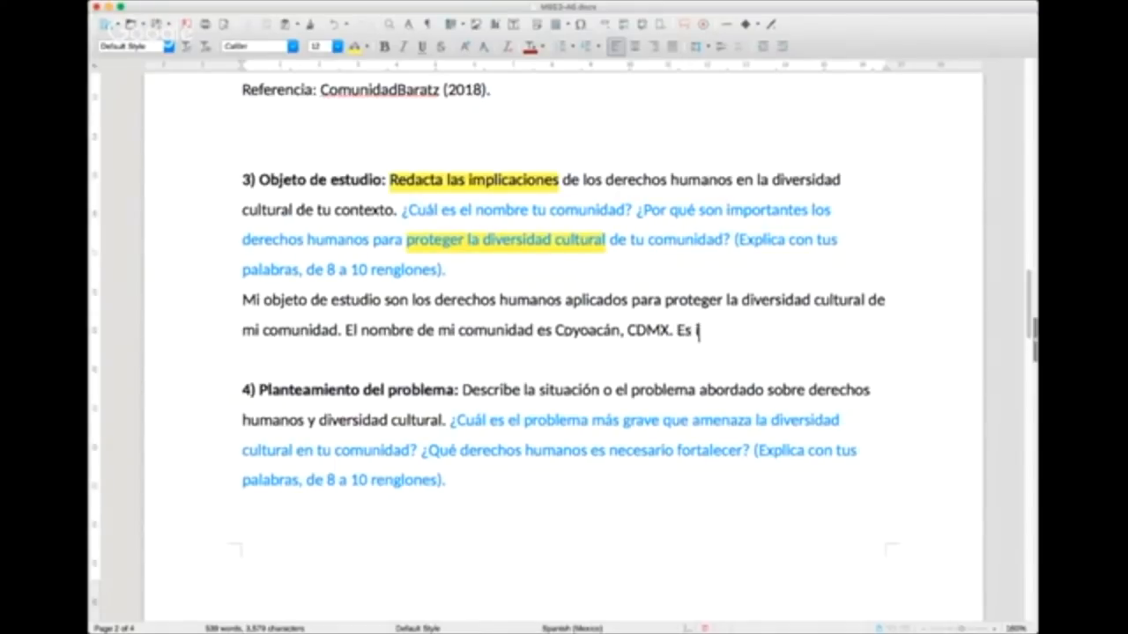
key("BackSpace")
key("BackSpace")
key("BackSpace")
key("BackSpace")
key("BackSpace")
key("BackSpace")
Step: Continue the Objeto de estudio answer after "CDMX." with "Los derechos humanos resultan de gran importancia para proteger la diversidad cultural de", replacing "Es i"
type("Los dere")
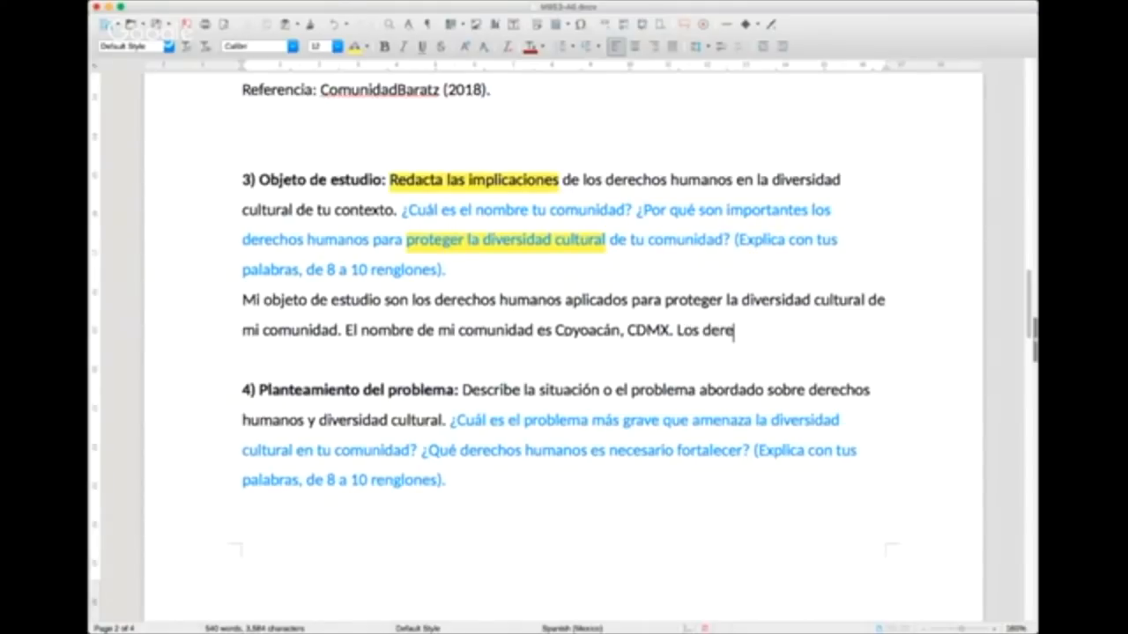
type("chos humanos resu")
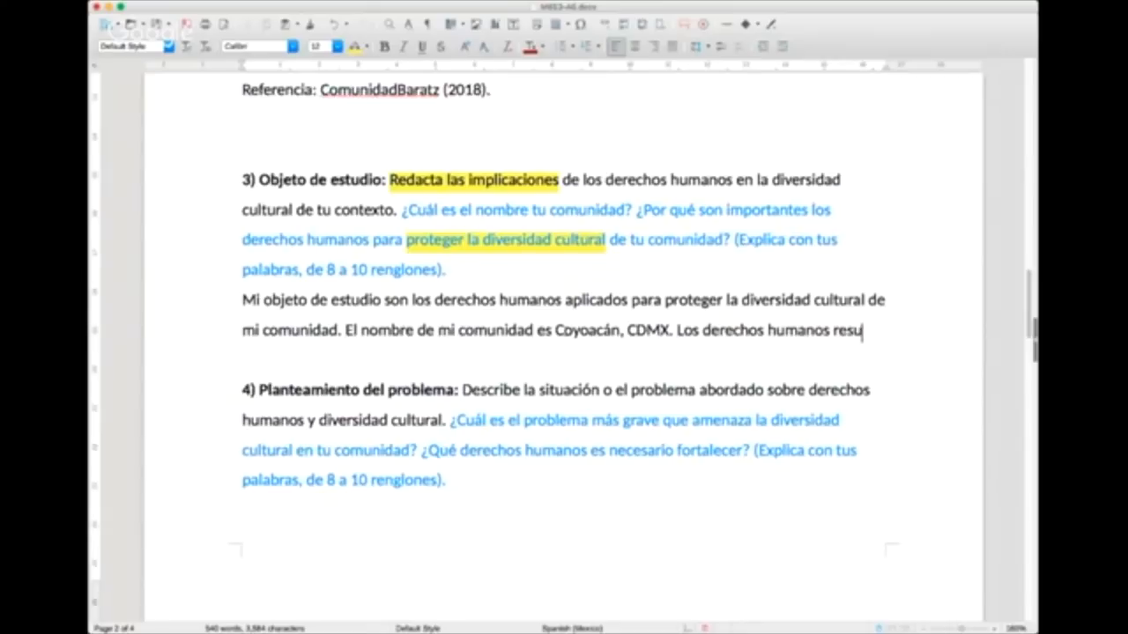
type("ltan de gran im")
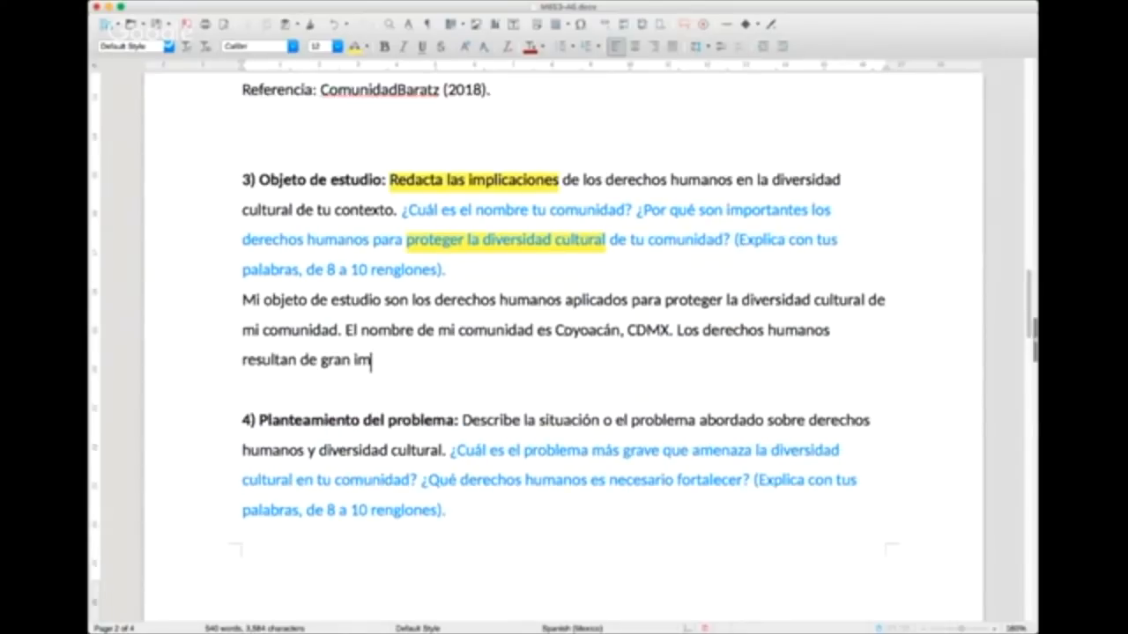
type("portancia para pr")
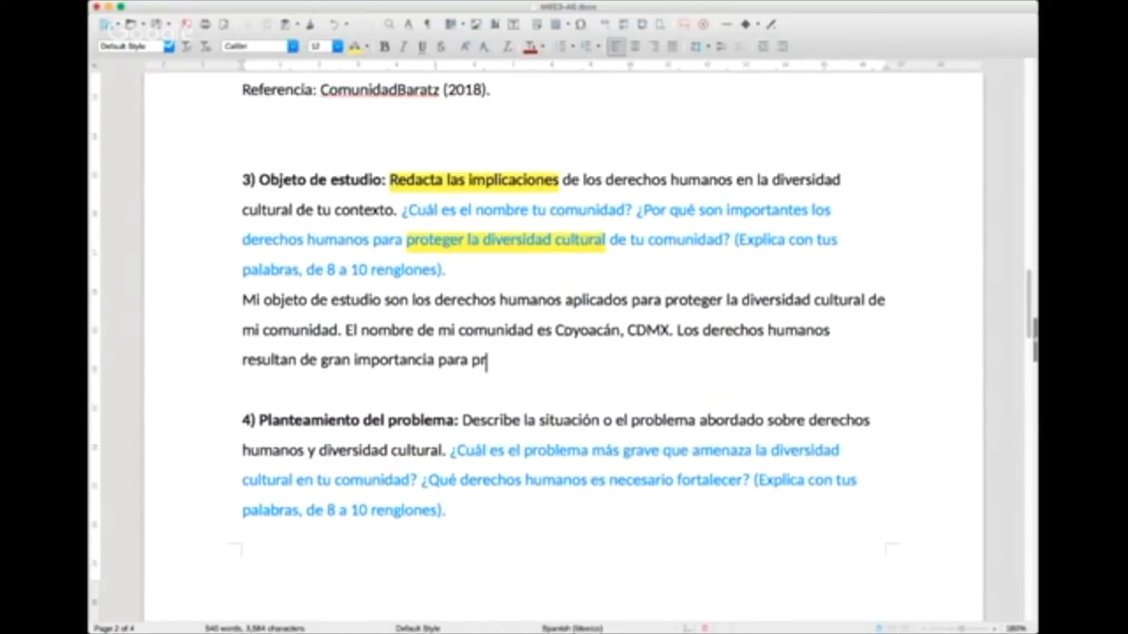
type("oteger la dien")
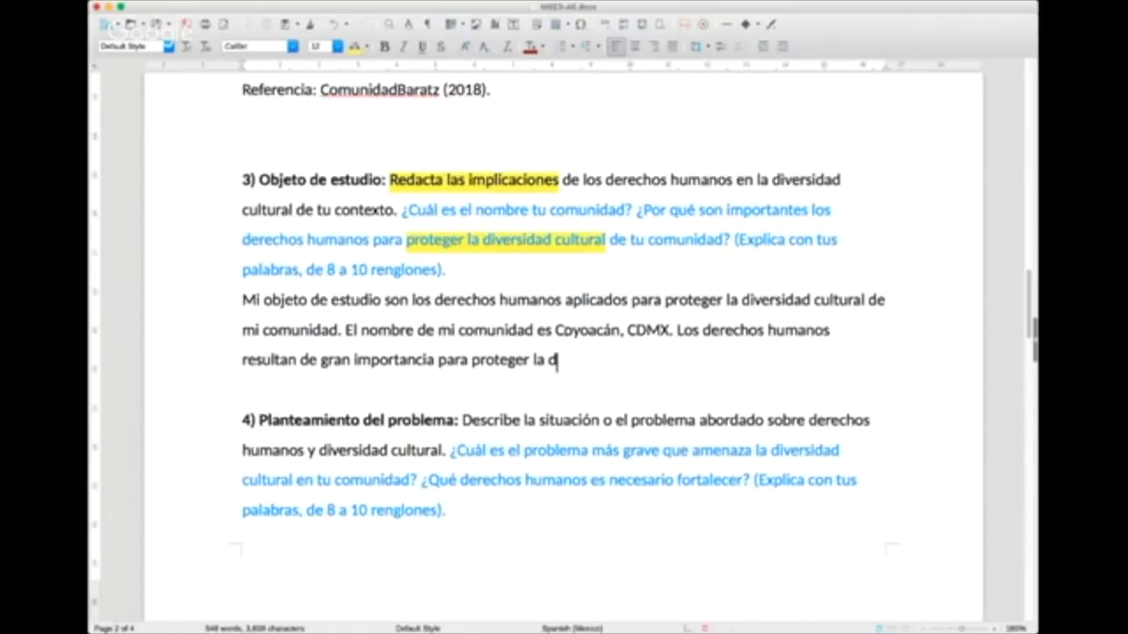
key("BackSpace")
key("BackSpace")
type("versidad d")
type("ultural de m")
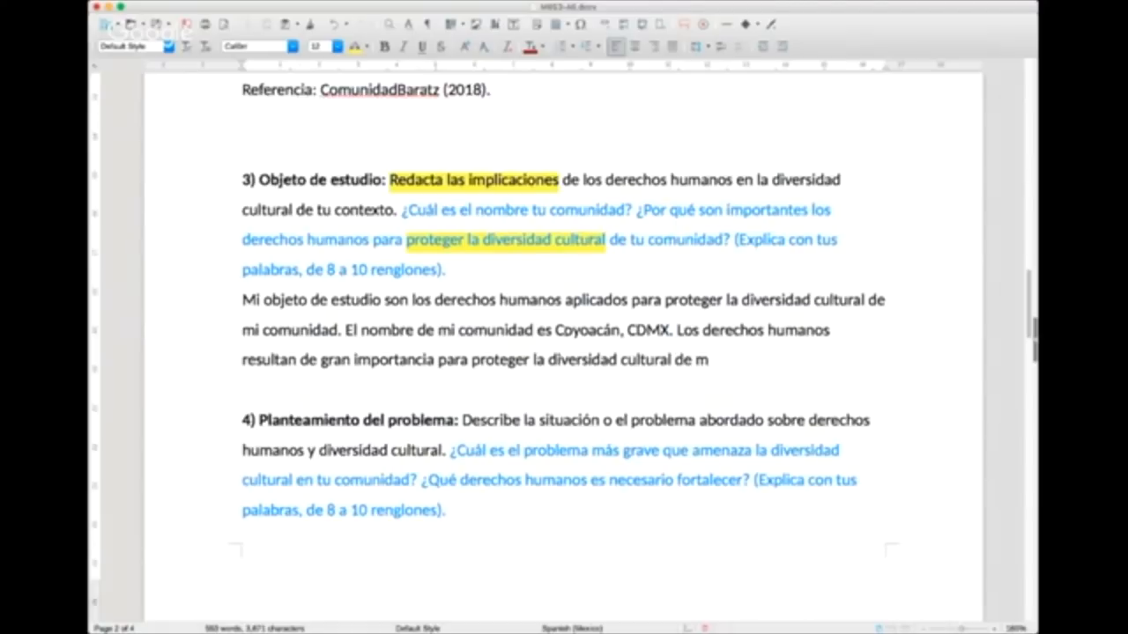
key("BackSpace")
type(".")
Step: Insert the question "¿Cuál es el problema que identificaste?" before "(Explica con tus palabras" in the Objeto de estudio prompt
left_click(728, 239)
type("¿Cuál e")
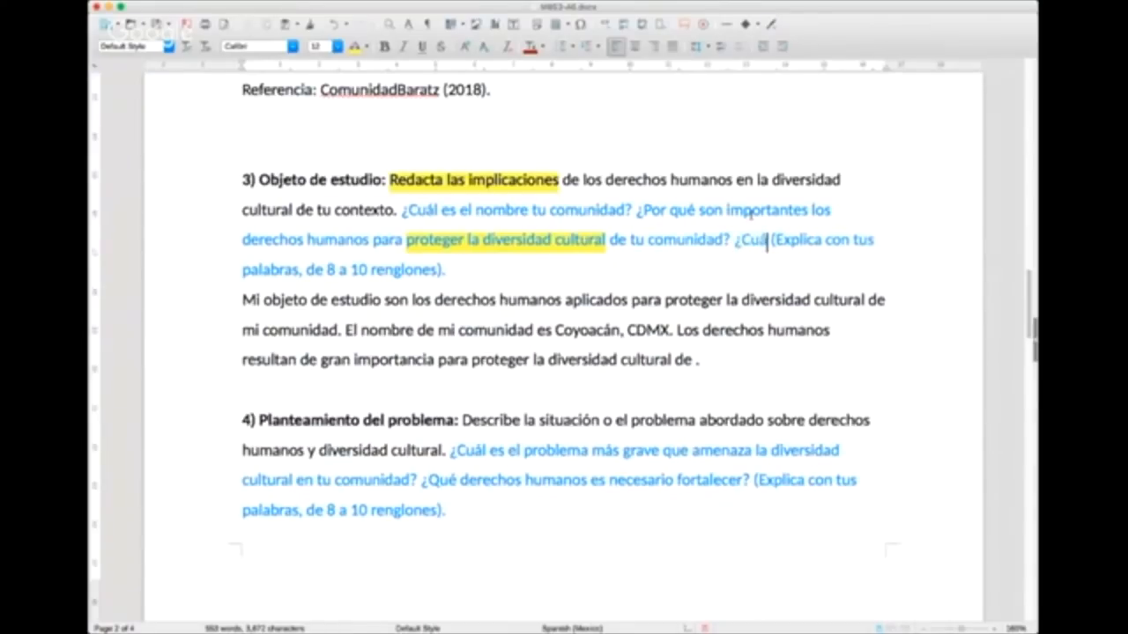
type("s el problema")
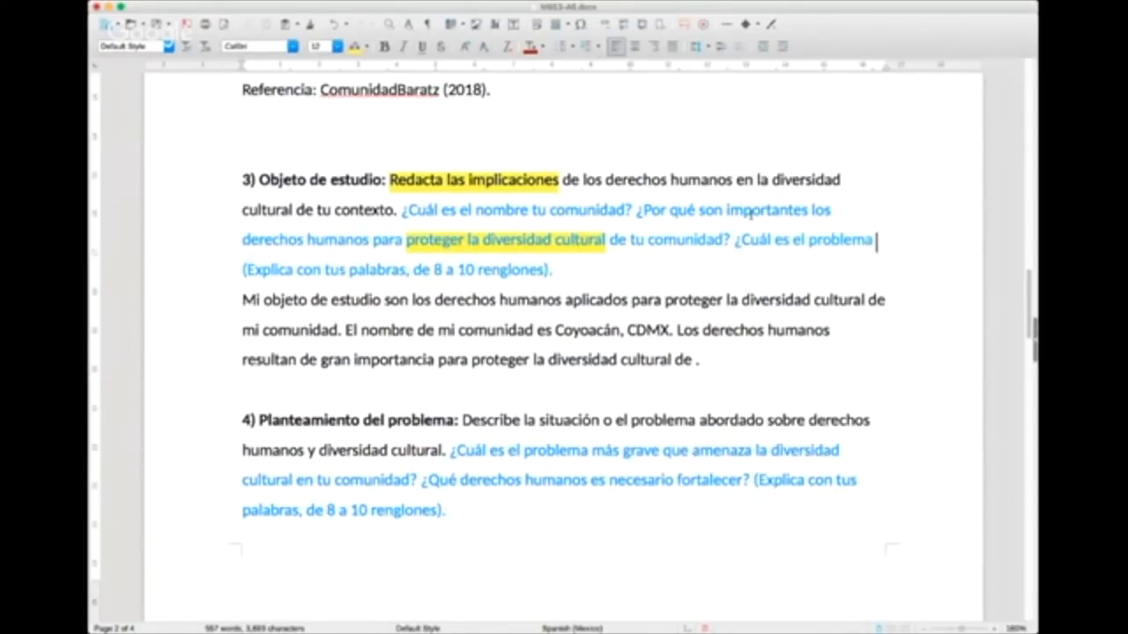
type("que ub")
key("BackSpace")
key("BackSpace")
type("identif")
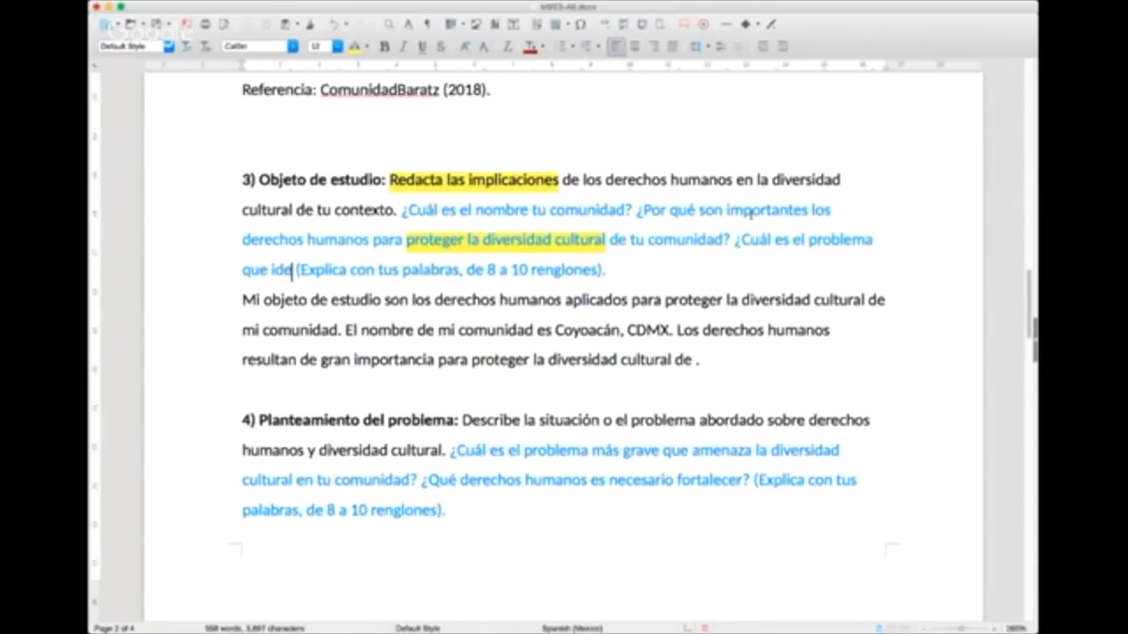
type("icaste?")
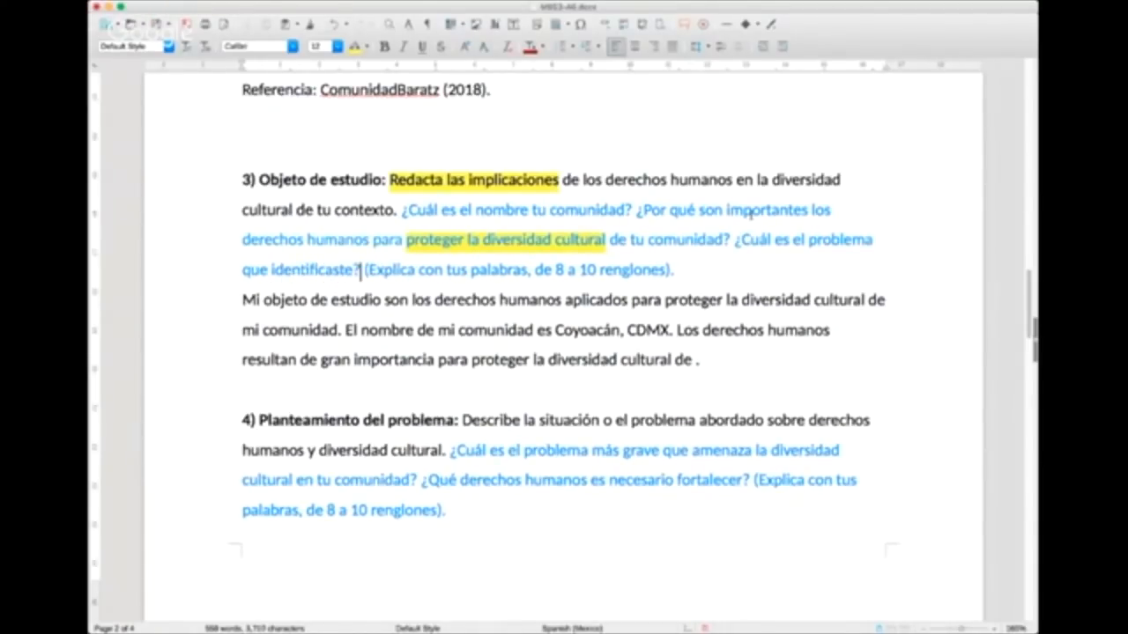
Step: End the answer's last sentence with "..." and start a new paragraph: "El problema en el que me enfoco es la discriminación y racismo"
left_click(726, 356)
key("BackSpace")
type("...")
key("Return")
type("El prob")
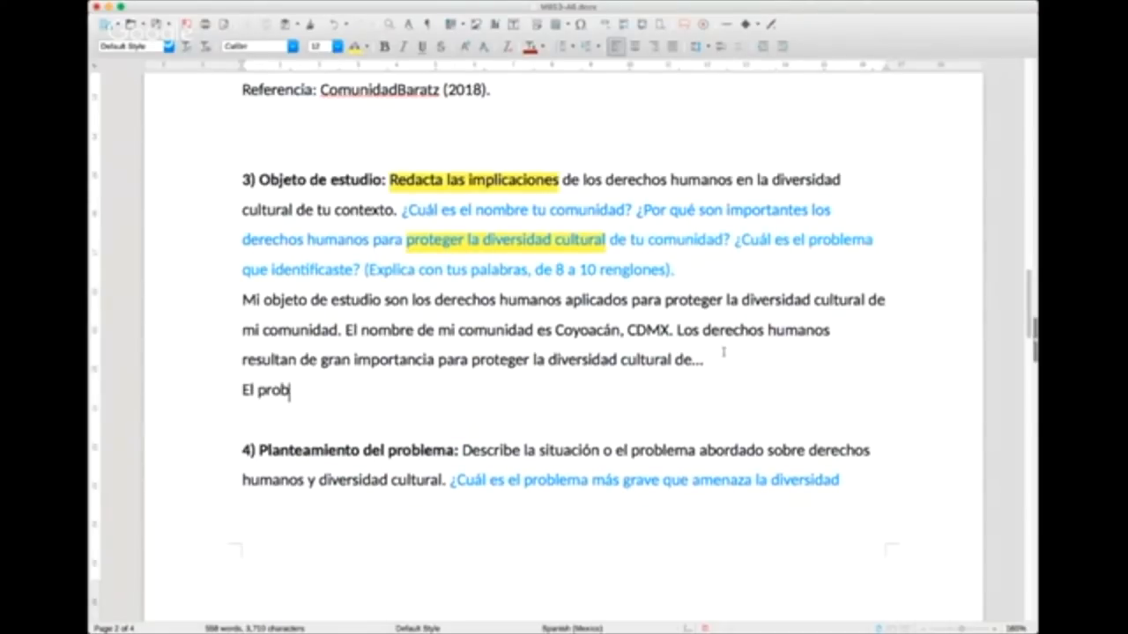
type("lema en el")
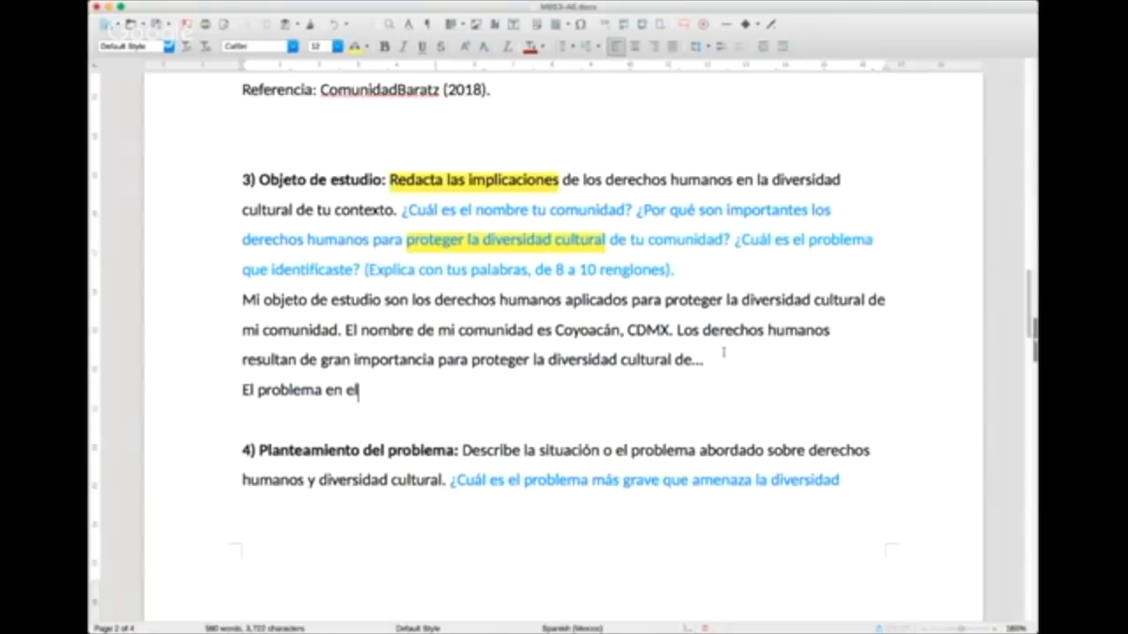
type(" que me enfoco es ")
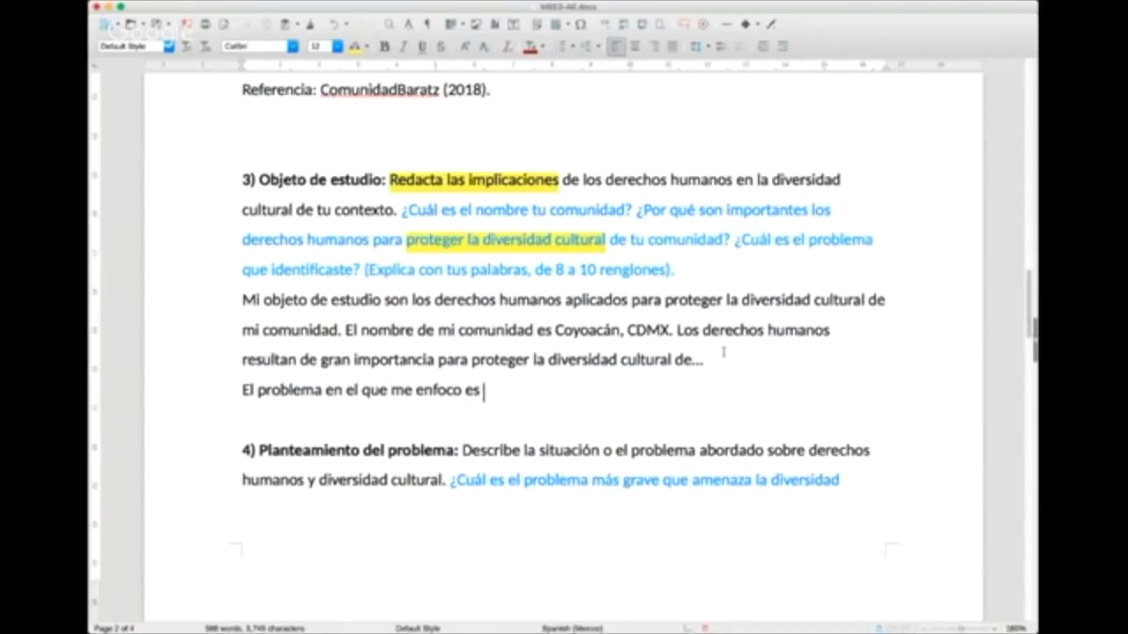
type("la discriminación y r")
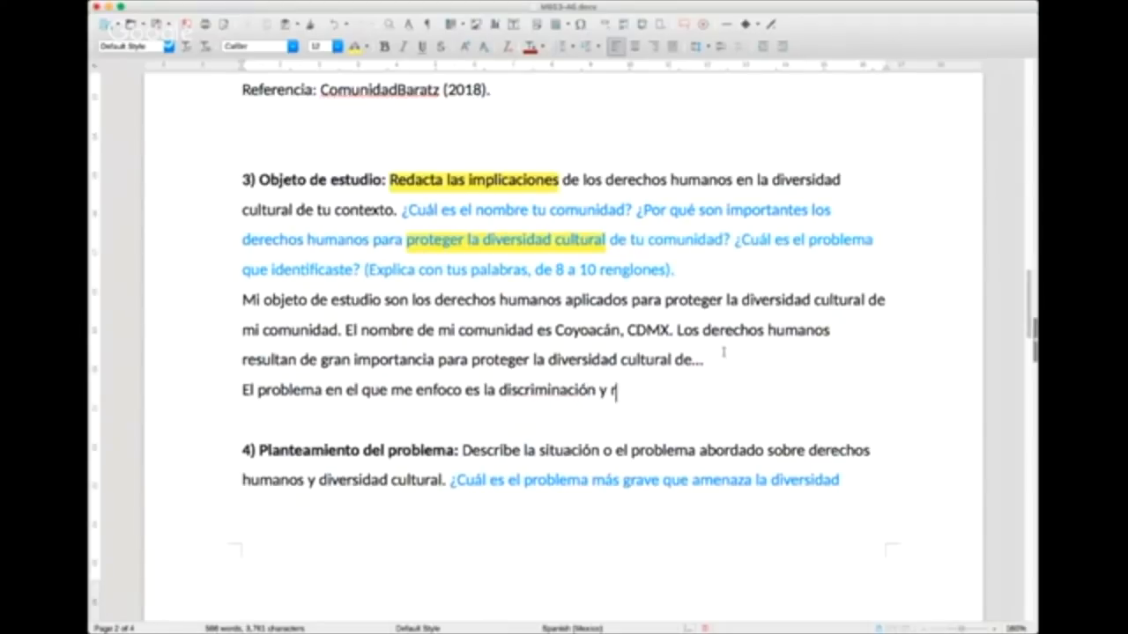
type("acismo que ocu")
Step: Extend the new problem sentence with "que ocurre en mi comunidad, porque..."
key("BackSpace")
key("BackSpace")
key("BackSpace")
type("ocurre en ")
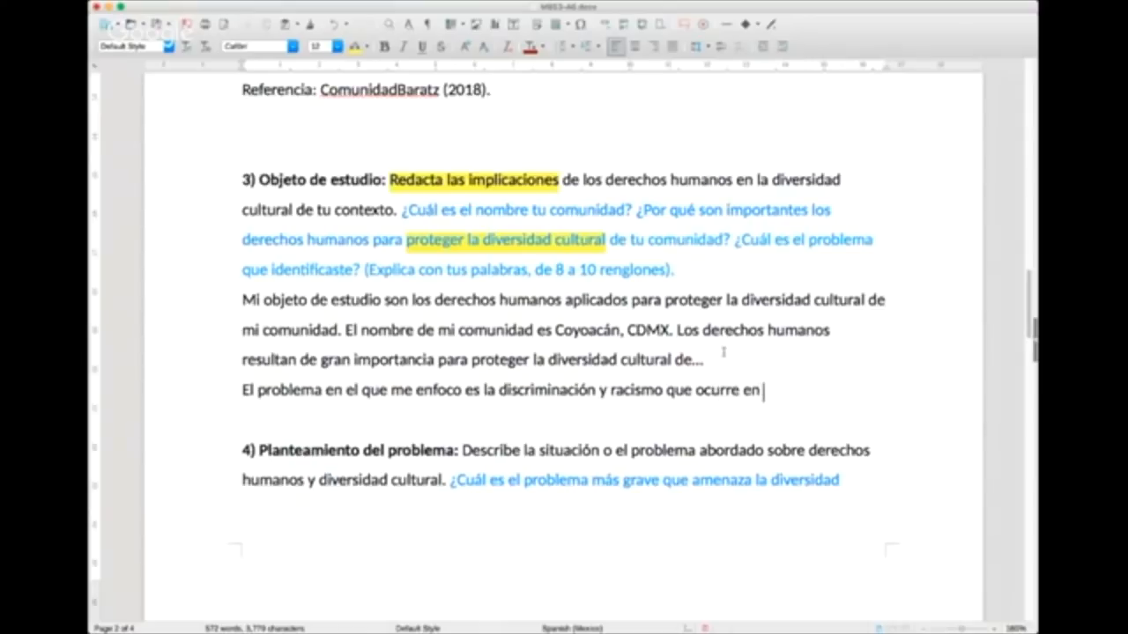
type("mi comu")
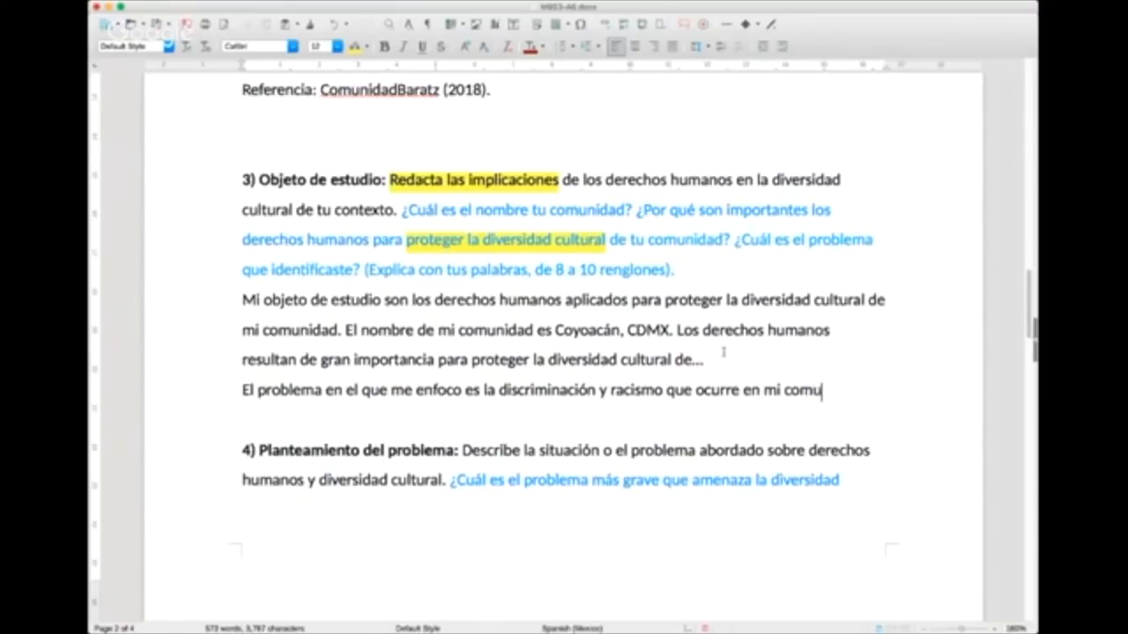
type("nidad, porque...")
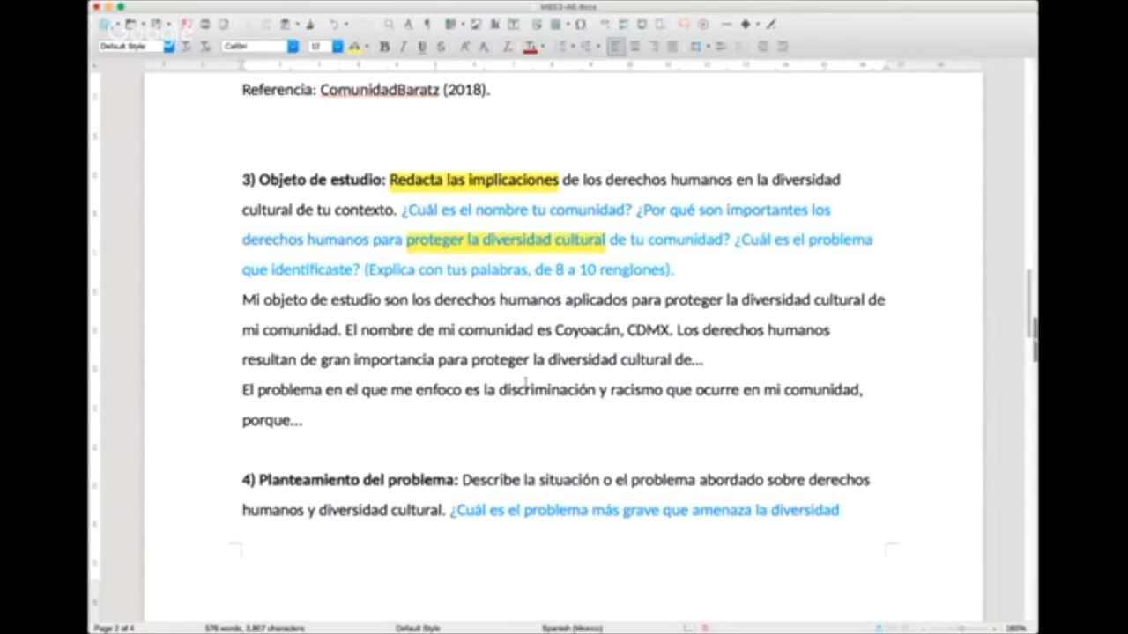
Step: Add blank lines after "porque..." to move the Planteamiento del problema section onto the following page
scroll(525, 381, "down", 2)
key("Return")
key("Return")
scroll(525, 381, "down", 4)
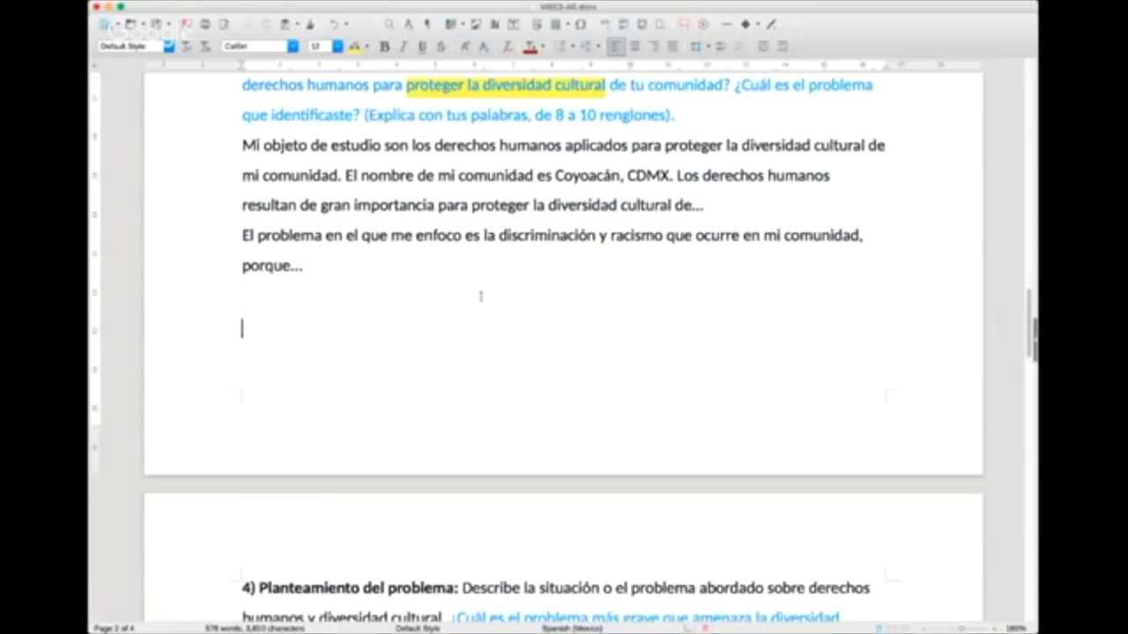
key("Return")
Step: Review the Planteamiento del problema heading, its instruction and the question about the gravest problem threatening the community's cultural diversity
scroll(511, 379, "down", 4)
scroll(435, 460, "down", 8)
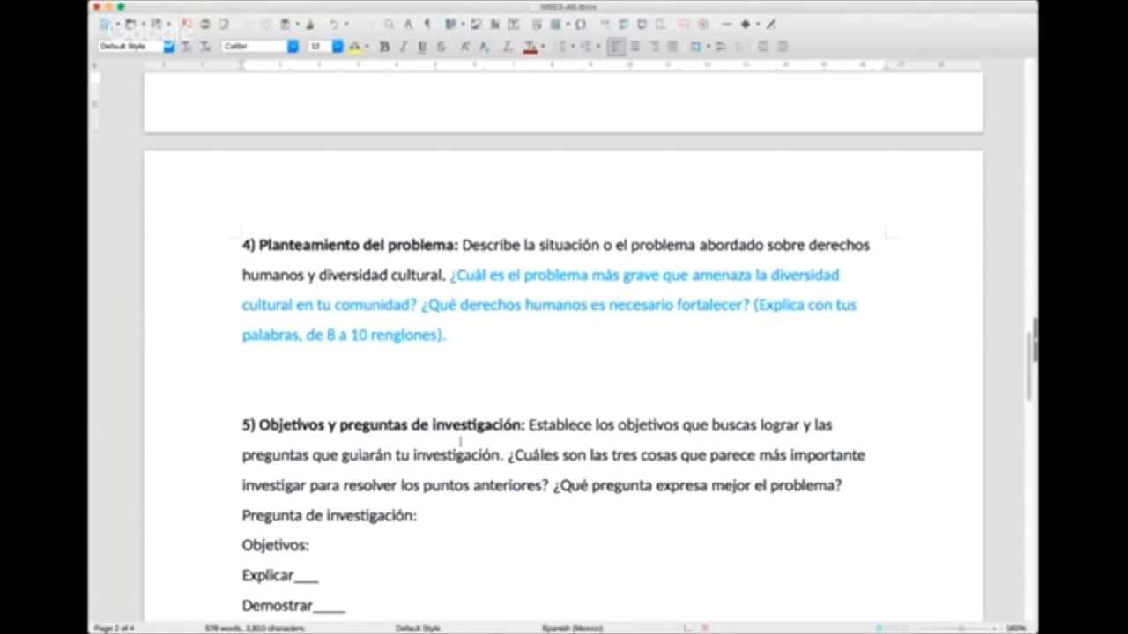
left_click_drag(451, 275, 421, 305)
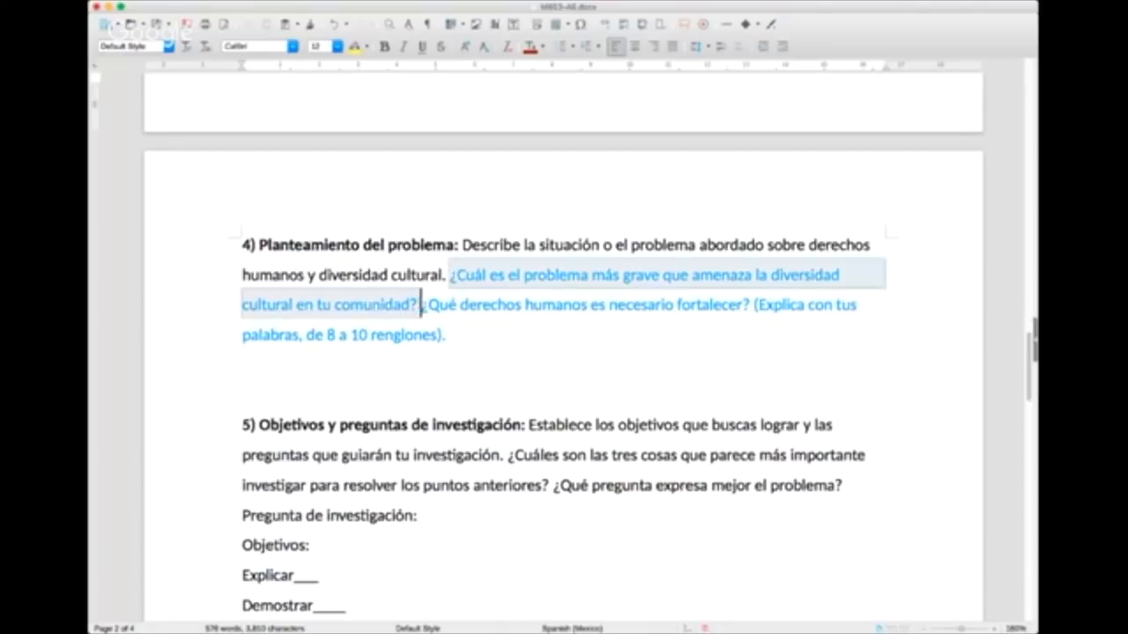
left_click(518, 352)
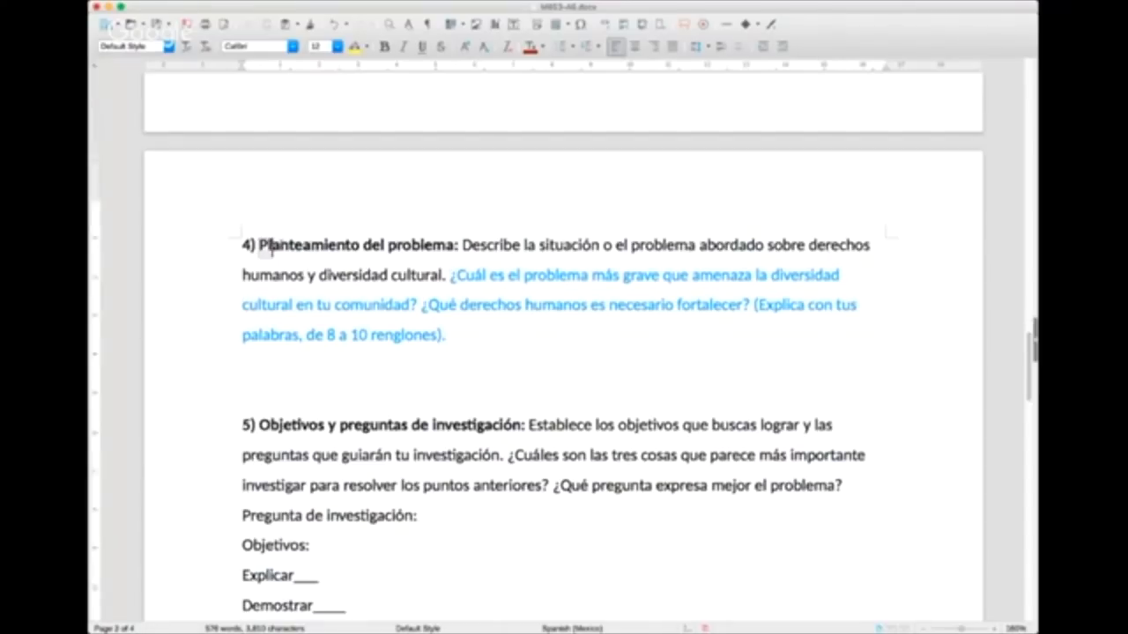
left_click_drag(258, 244, 505, 247)
left_click(492, 247)
left_click_drag(461, 245, 458, 274)
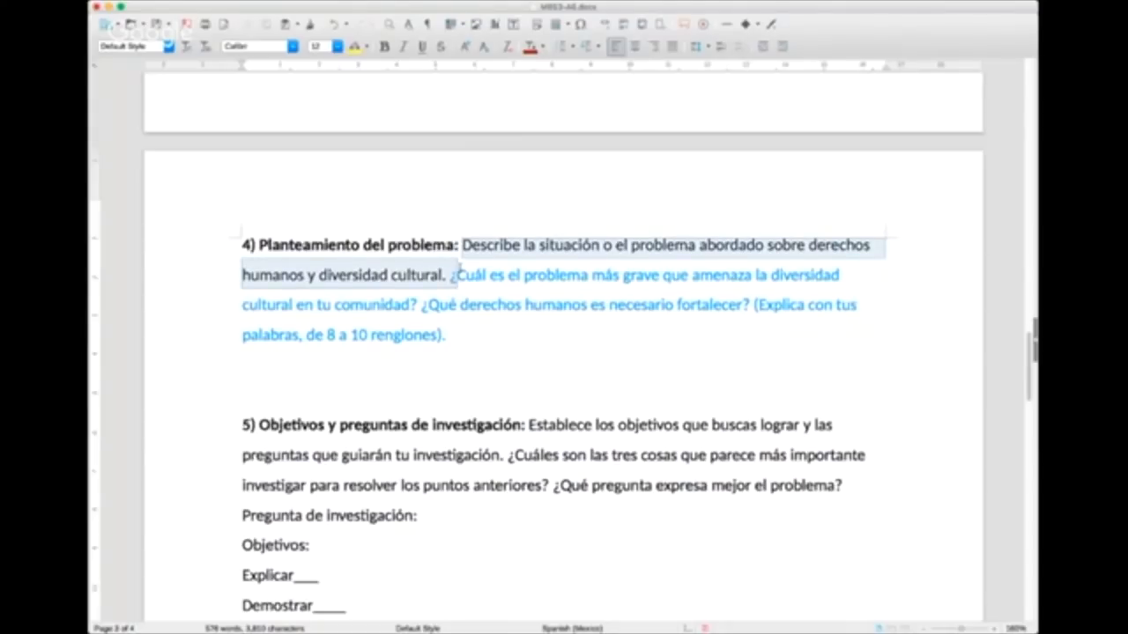
left_click(566, 237)
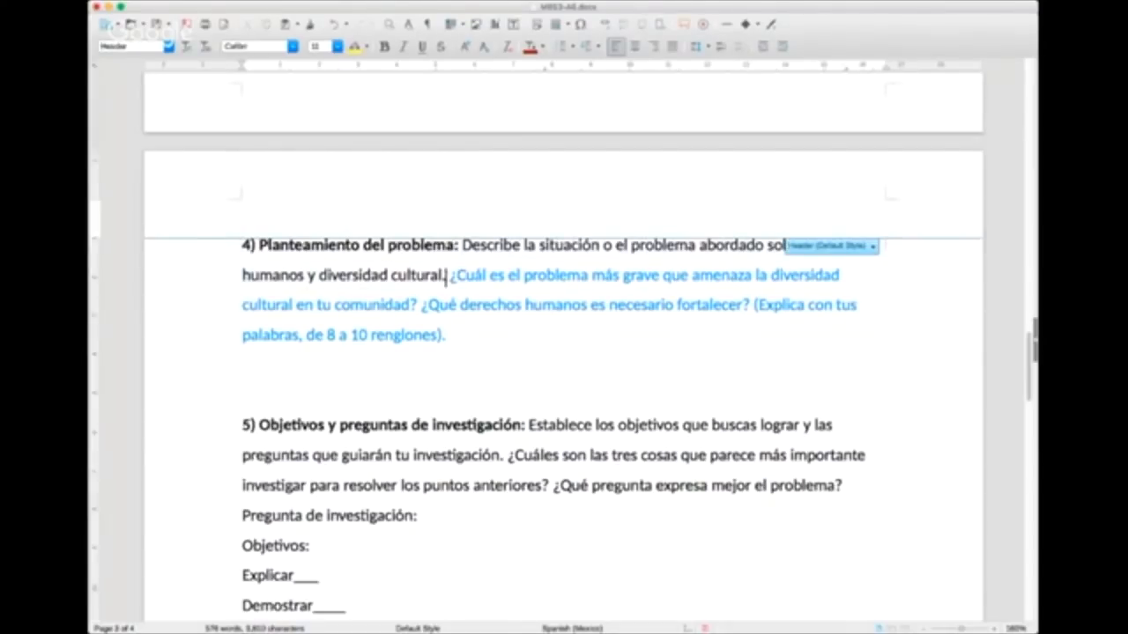
left_click(445, 276)
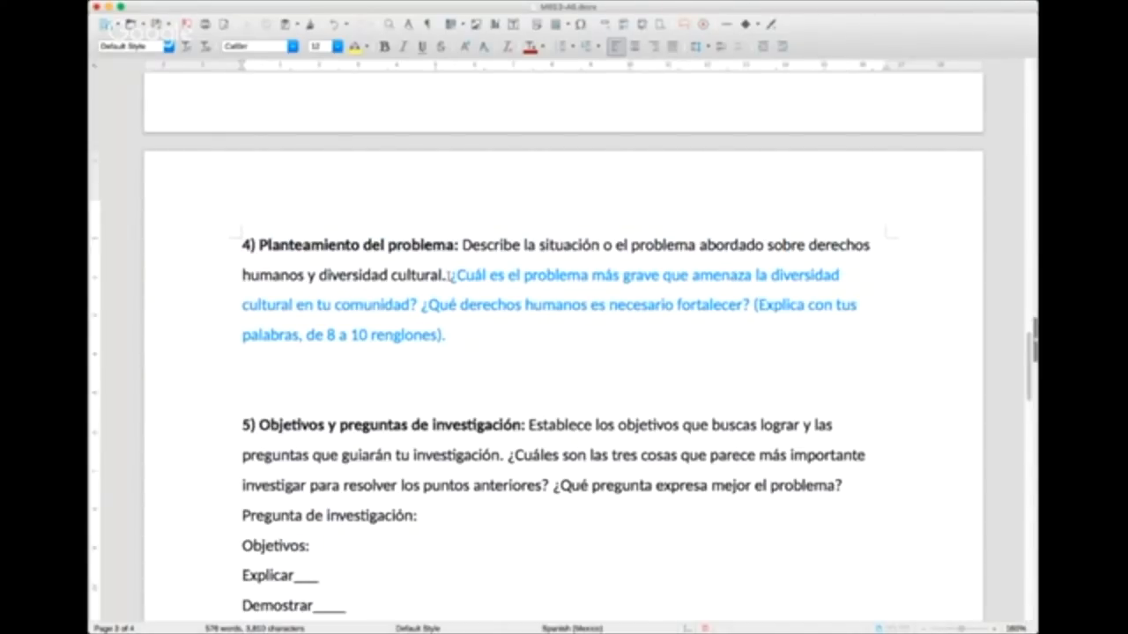
scroll(500, 304, "down", 1)
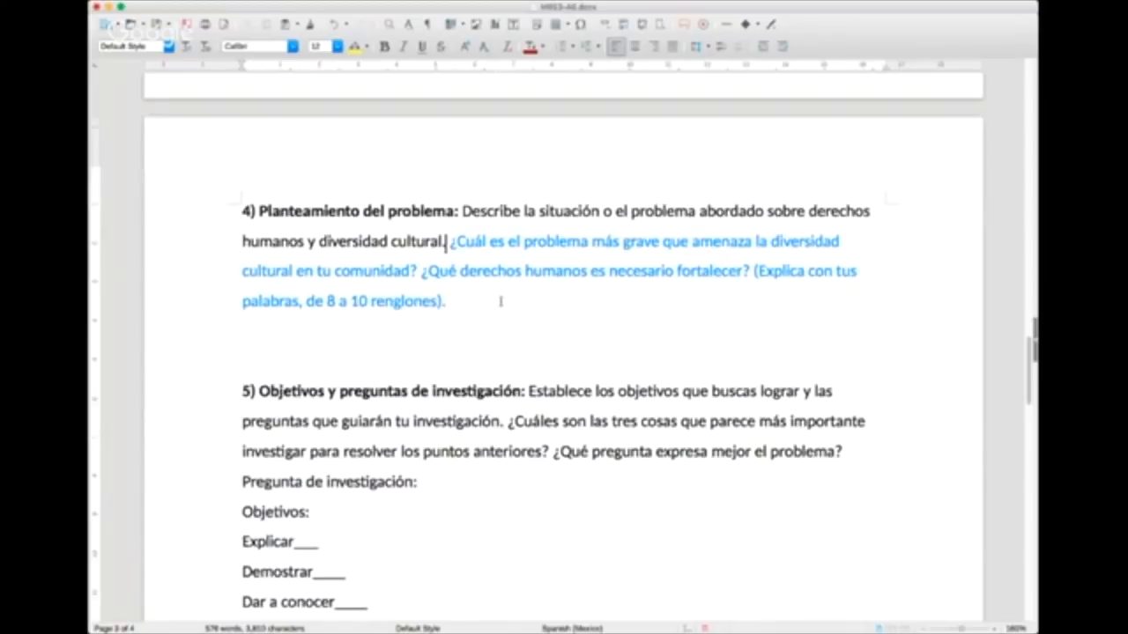
left_click(515, 317)
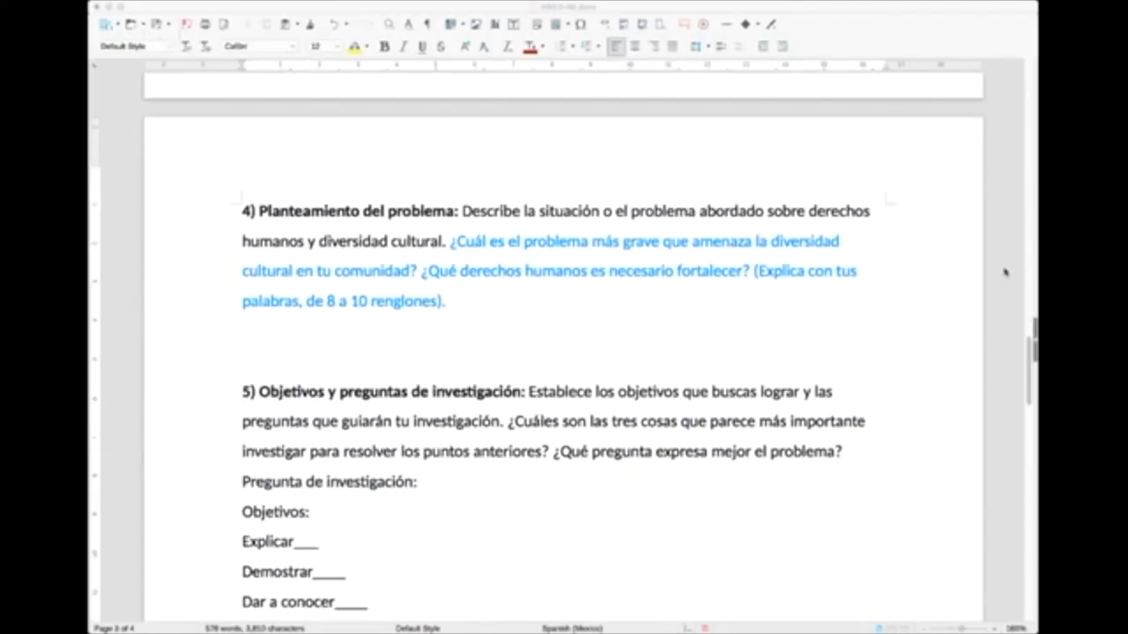
Step: Write "El problema que acaece en mi comunidad es..." below the Planteamiento del problema questions and add two line breaks after it
left_click(1005, 308)
left_click(933, 270)
left_click(460, 290)
left_click(460, 331)
type("E")
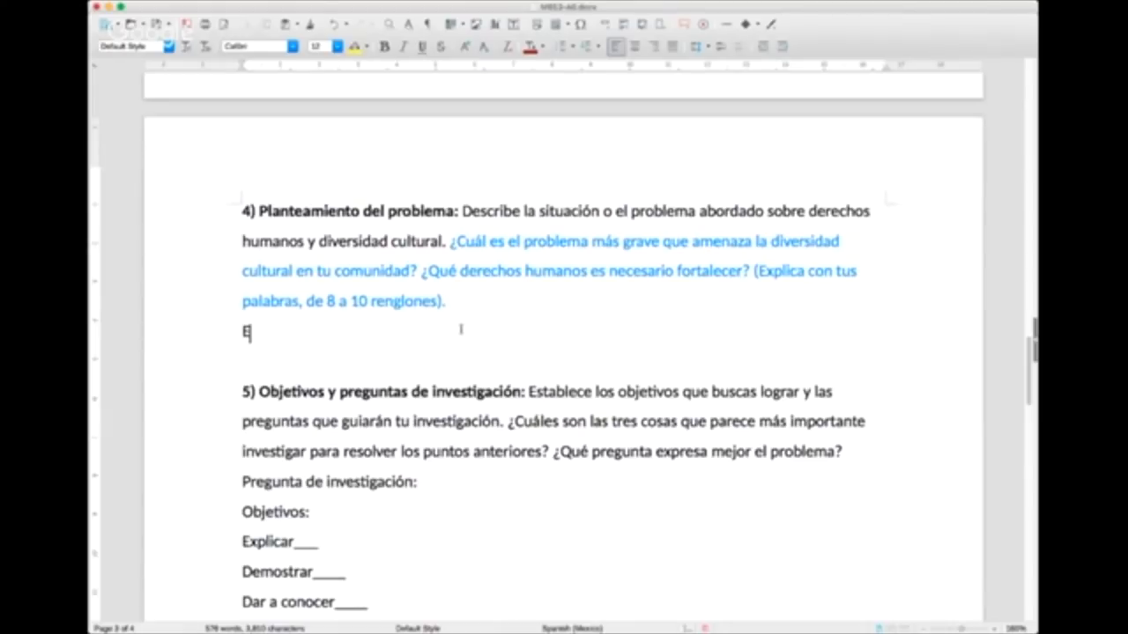
type("l problem")
key("BackSpace")
type("blema que a")
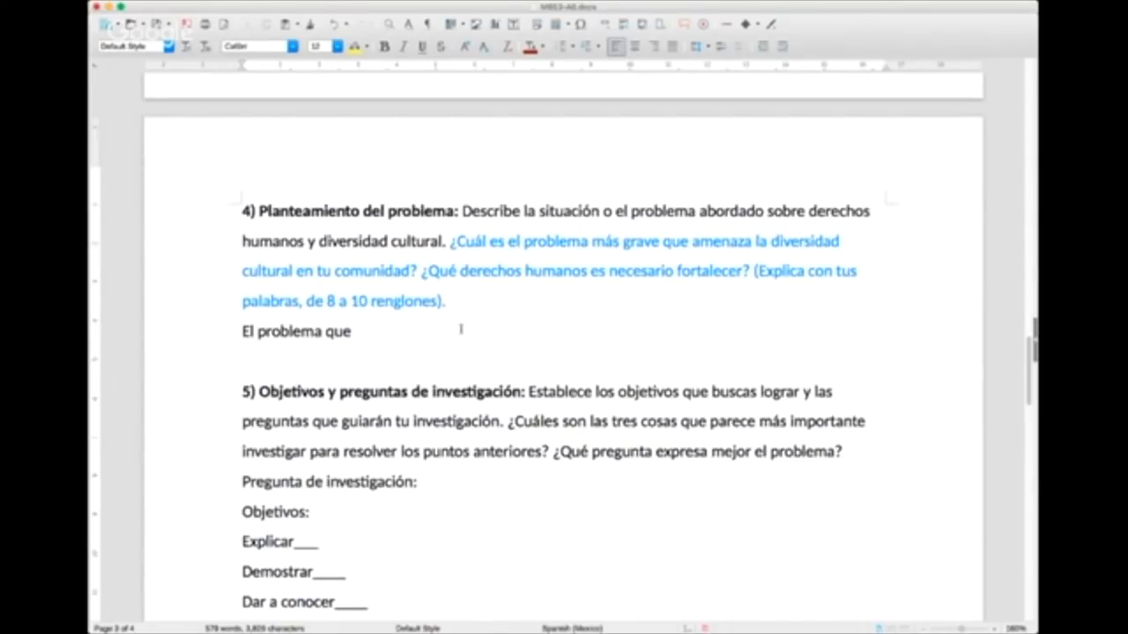
type("caec")
key("BackSpace")
type("ece en mi co")
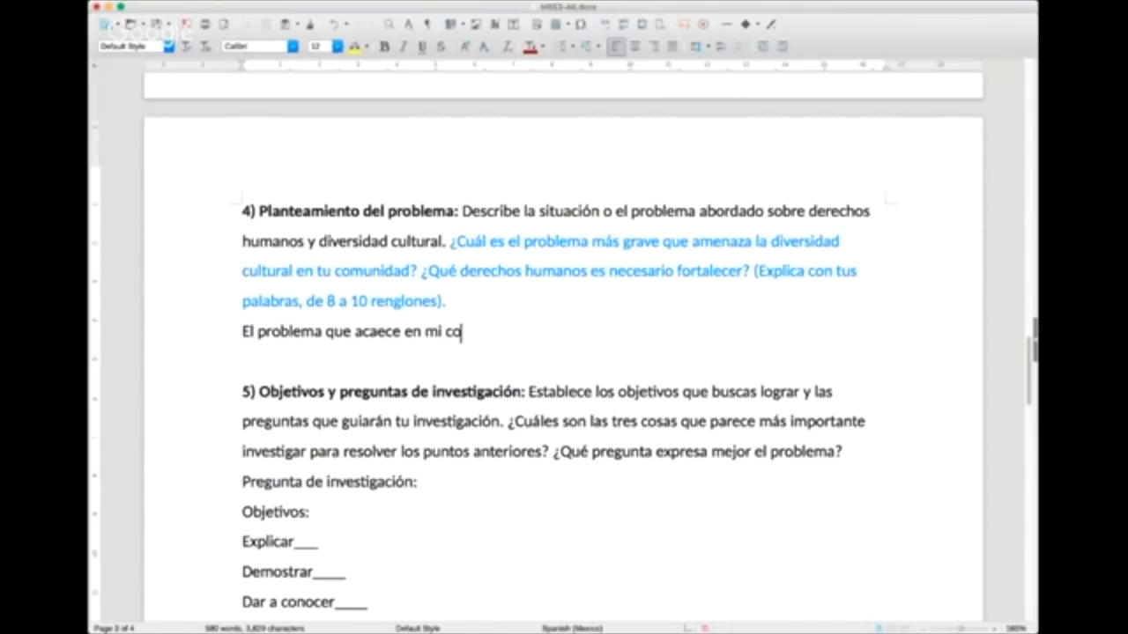
type("munidad es...")
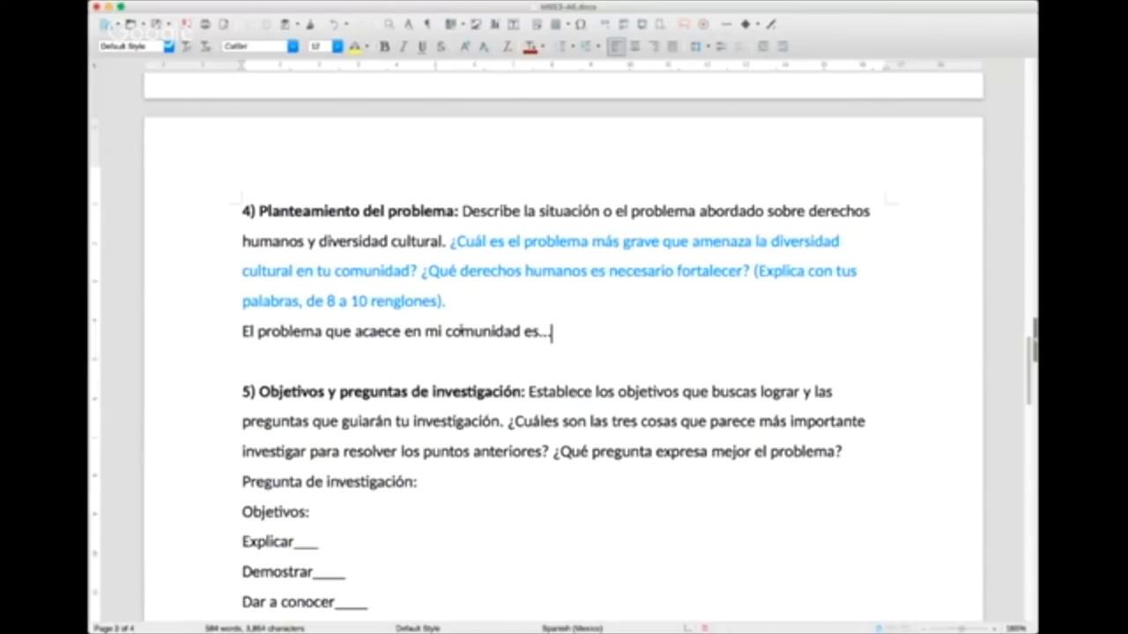
key("Return")
key("Return")
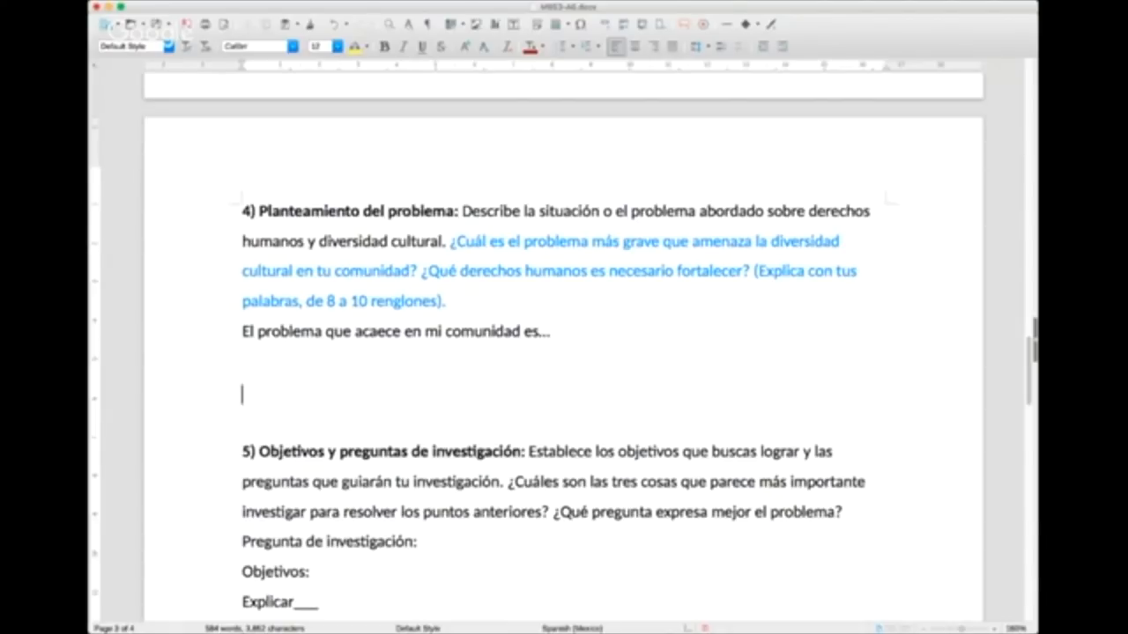
Step: Switch to the ACNUR page in the browser, dismiss the signature pop-up and examine the list of human rights articles
key("super+Tab")
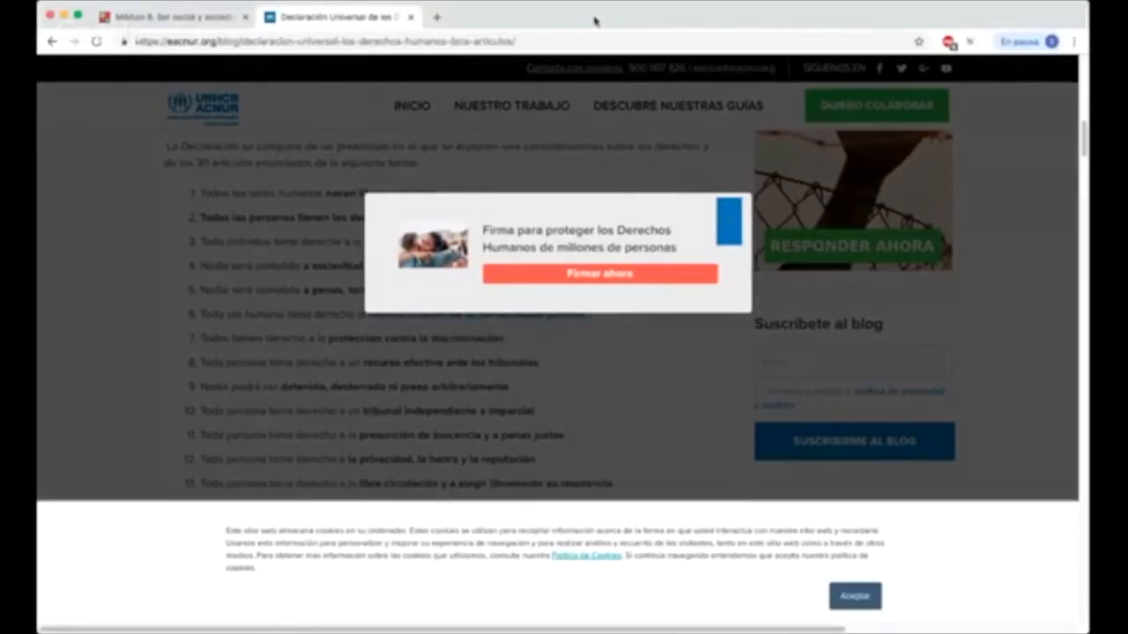
left_click(730, 224)
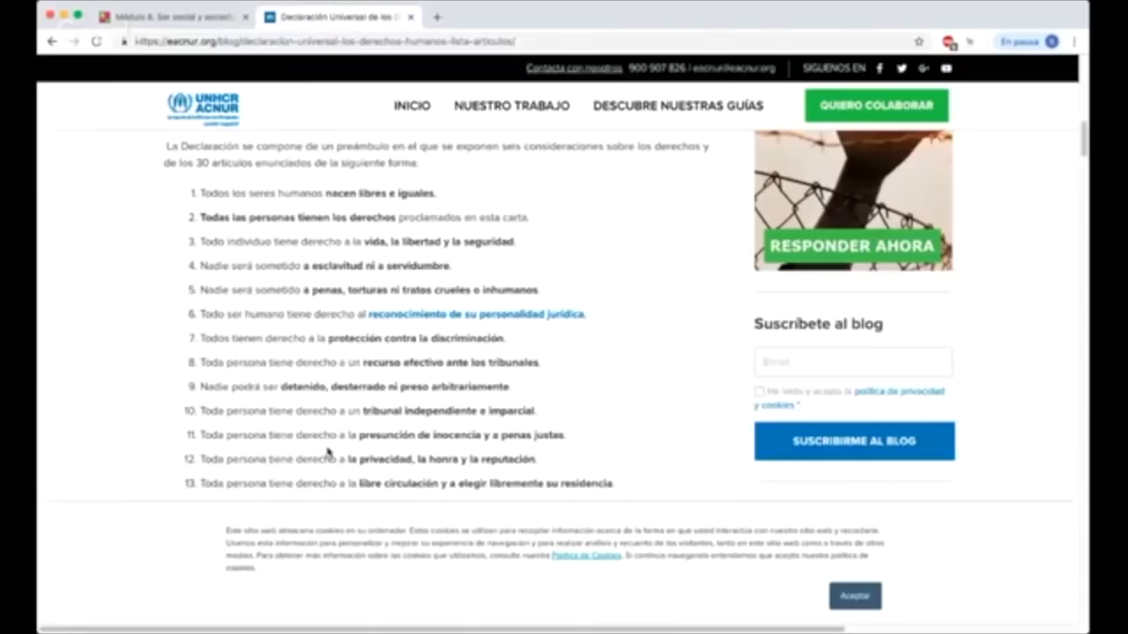
scroll(357, 431, "up", 1)
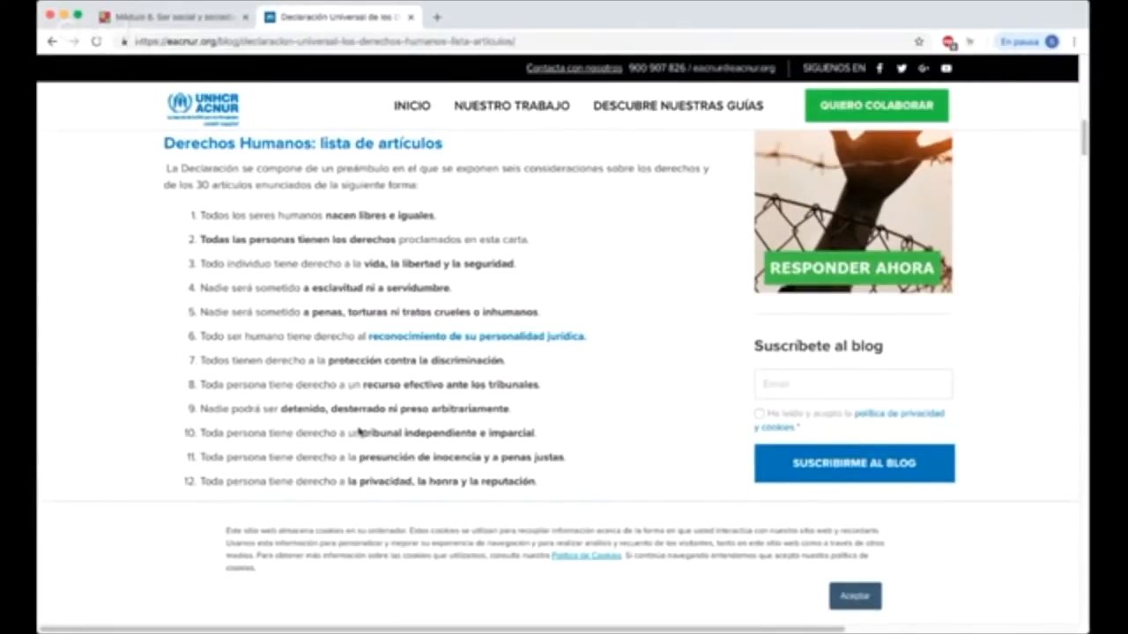
scroll(246, 298, "up", 1)
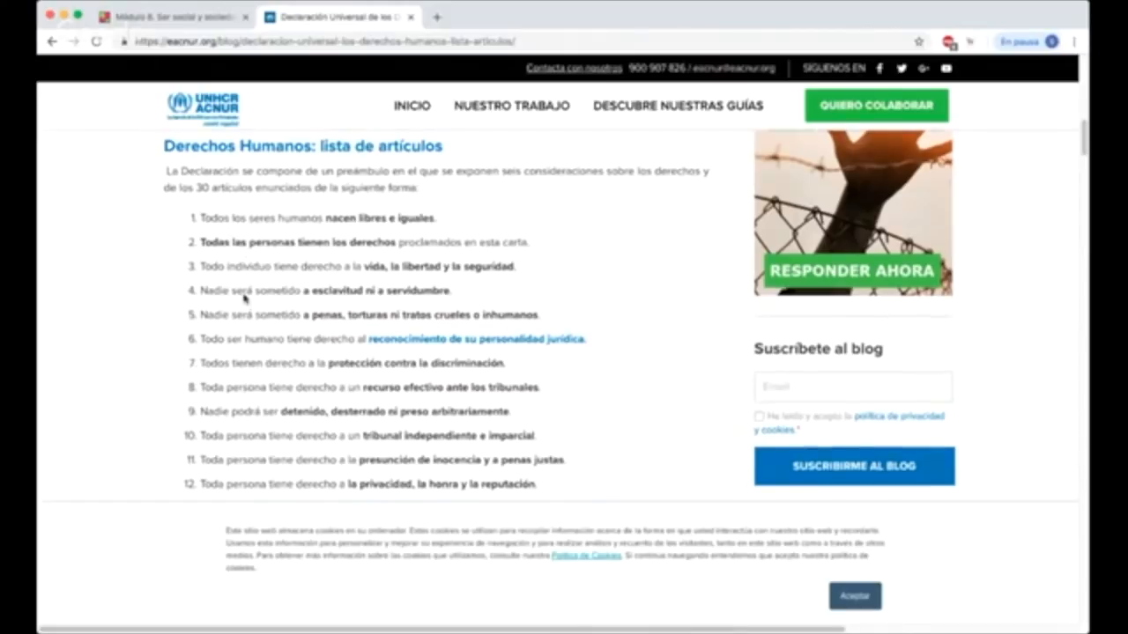
Step: Accept the cookie notice on the ACNUR page and enlarge the page so the human rights articles are easier to read
scroll(246, 299, "up", 2)
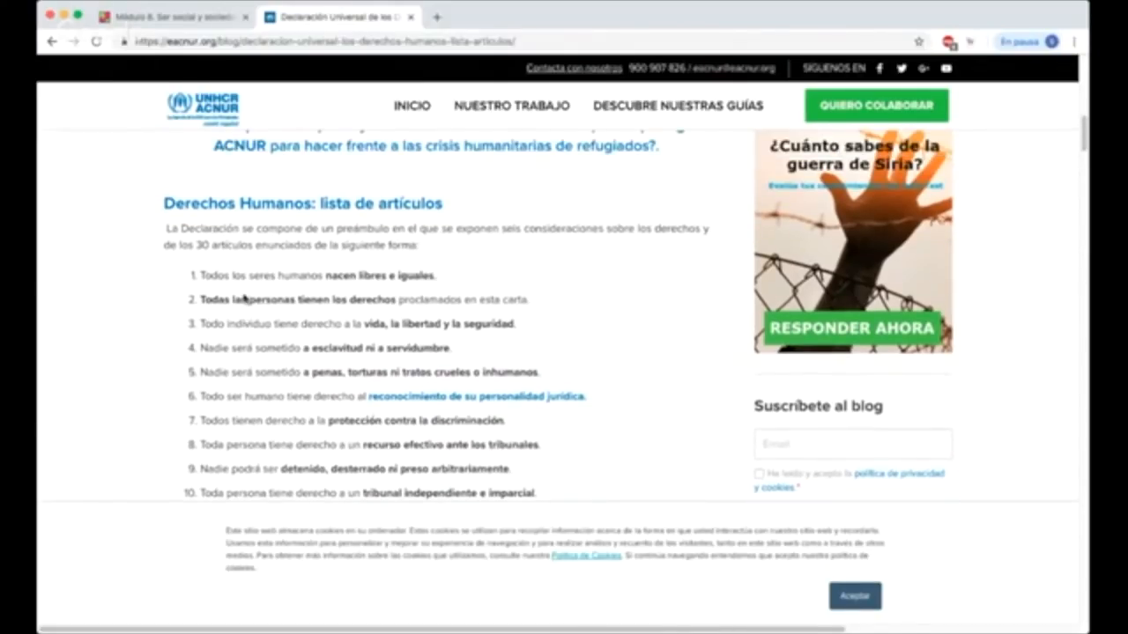
scroll(246, 298, "down", 5)
scroll(269, 304, "down", 1)
scroll(269, 304, "up", 4)
left_click_drag(332, 166, 455, 171)
left_click(452, 170)
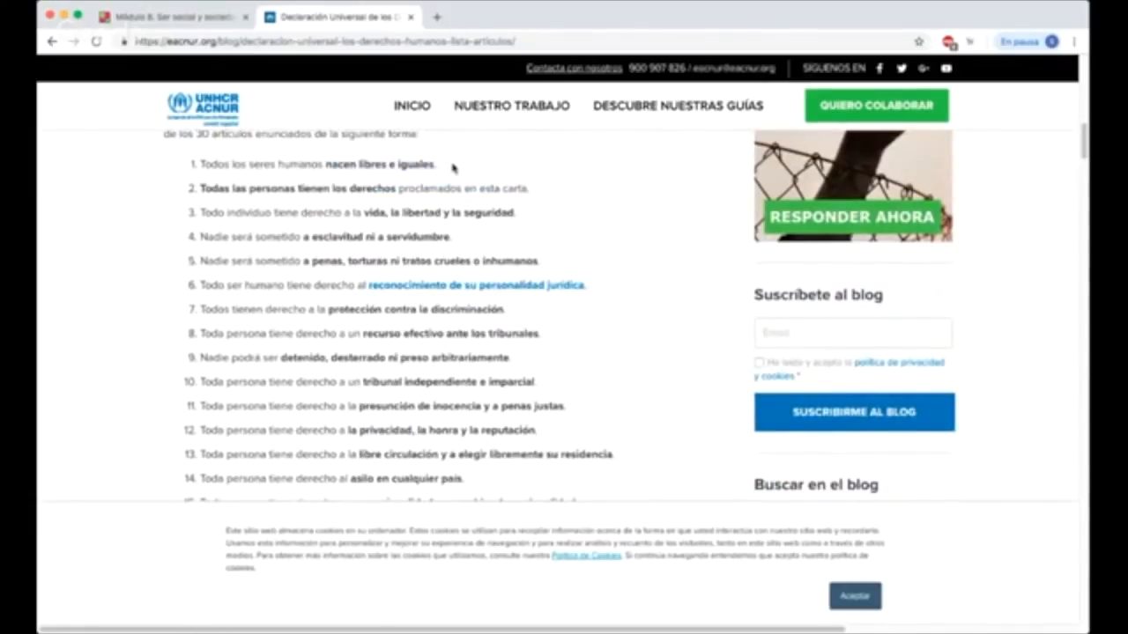
left_click(846, 597)
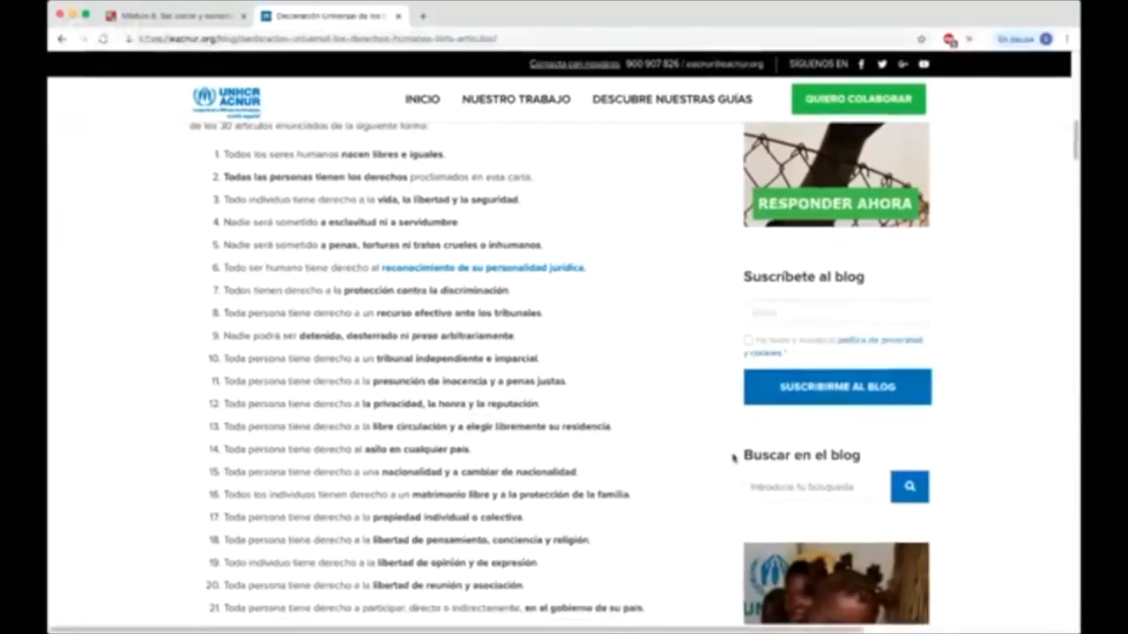
key("super+plus")
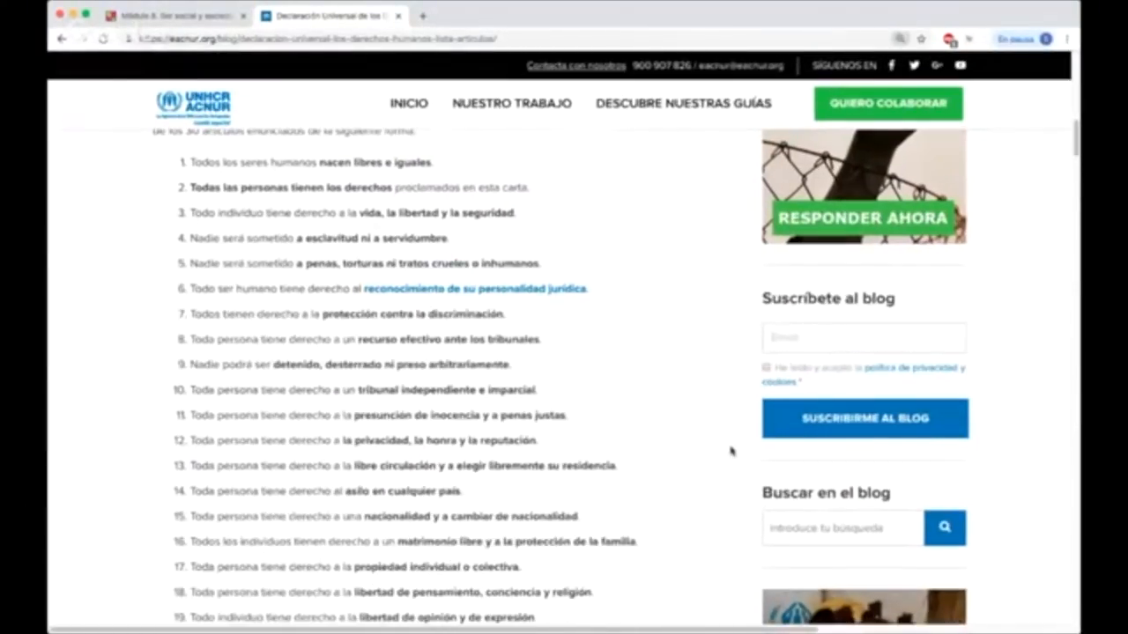
key("super+plus")
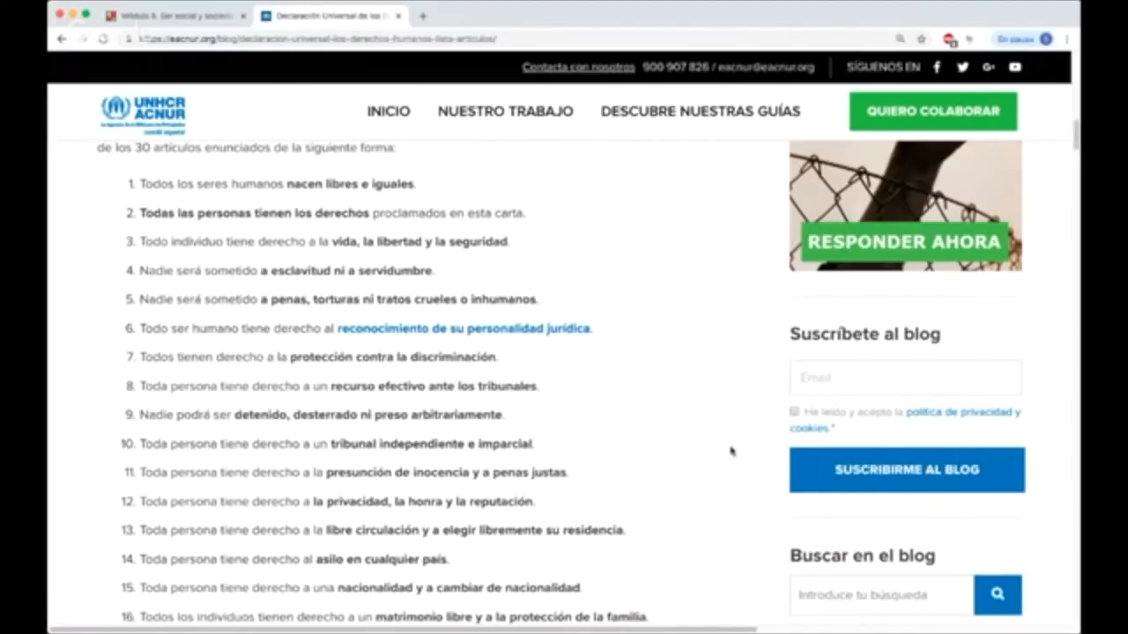
Step: Examine the first three human rights articles, on equality, rights for all, and life, liberty and security
left_click_drag(417, 185, 132, 627)
left_click(448, 188)
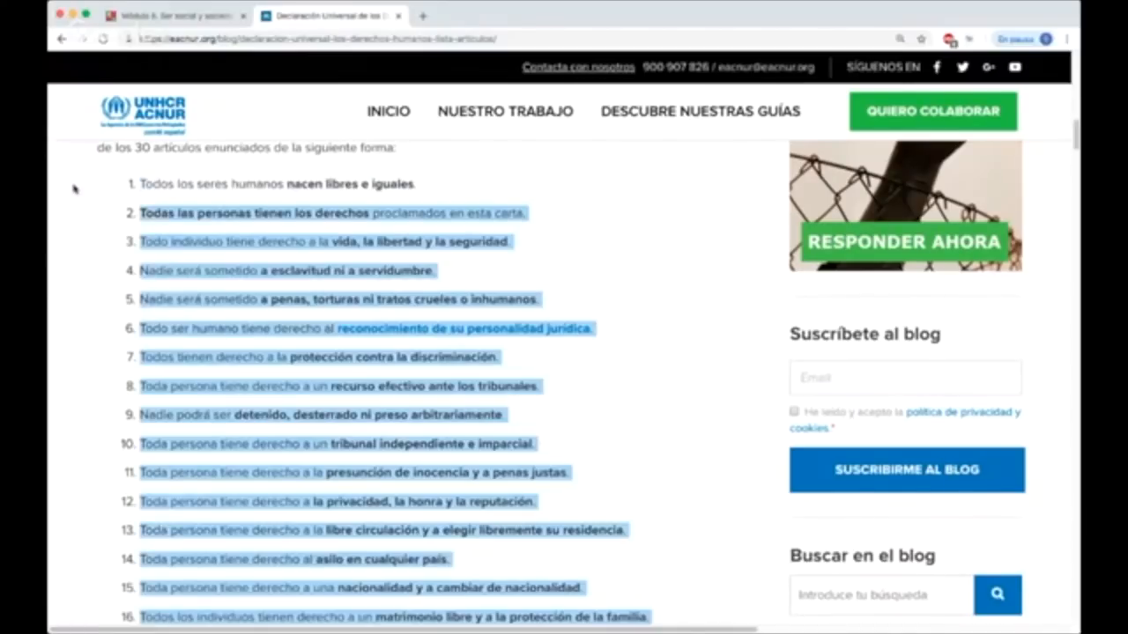
left_click(75, 188)
scroll(142, 224, "down", 1)
left_click_drag(148, 201, 113, 201)
left_click(526, 217)
left_click(124, 201)
scroll(130, 225, "down", 1)
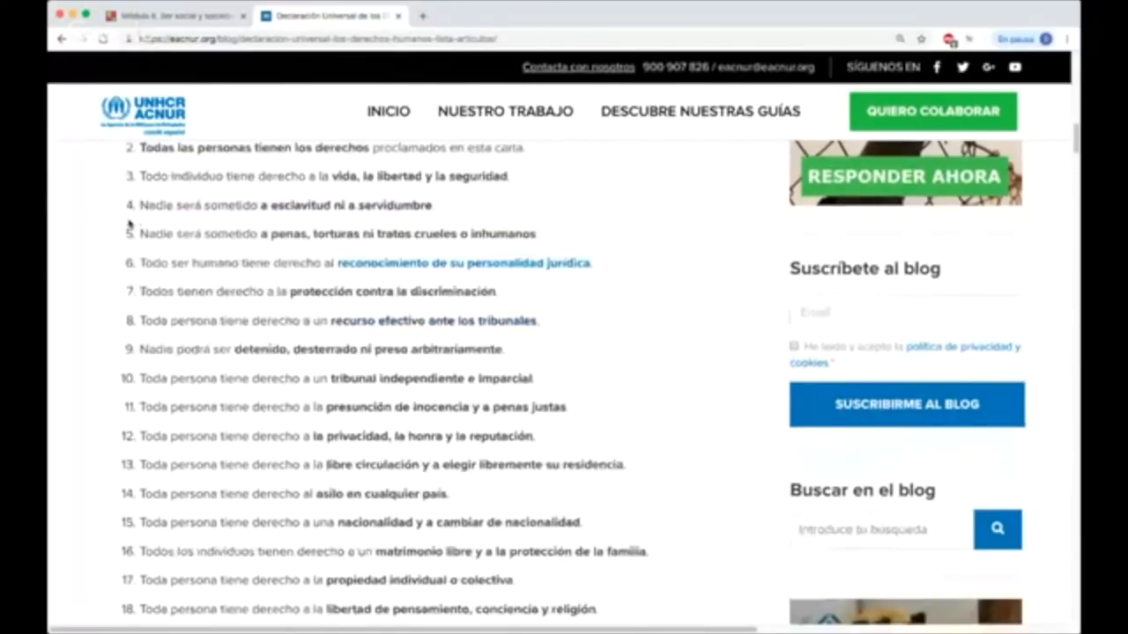
left_click_drag(369, 179, 516, 179)
left_click(512, 179)
double_click(486, 178)
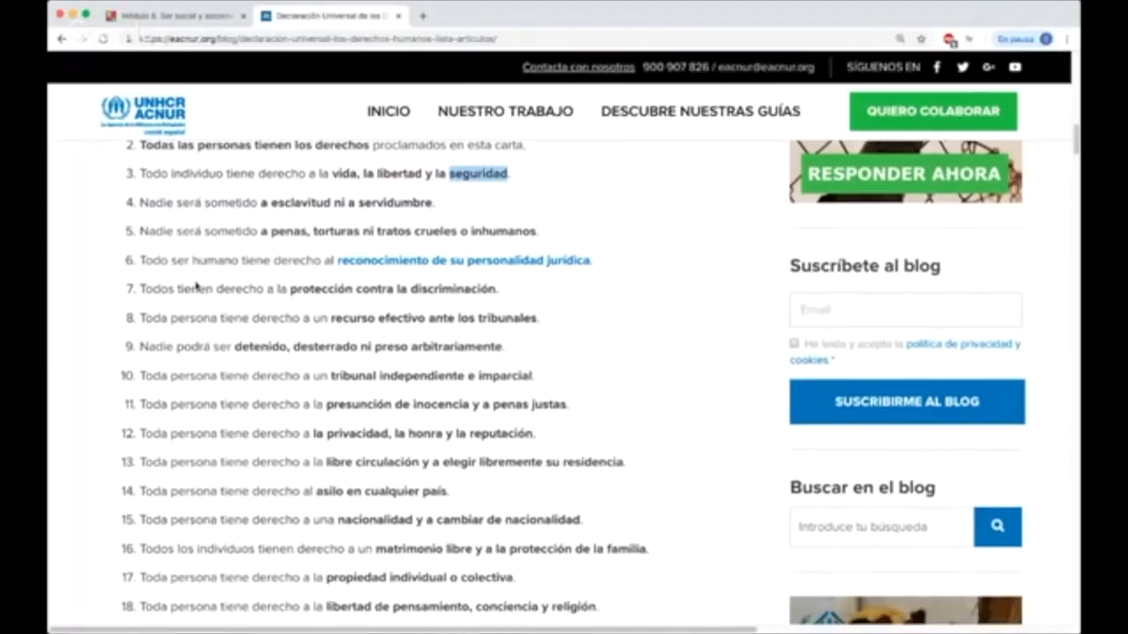
Step: Examine articles 4 to 6, on slavery, torture or cruel treatment, and recognition of legal personality
scroll(197, 284, "down", 1)
left_click_drag(157, 182, 429, 182)
left_click(429, 182)
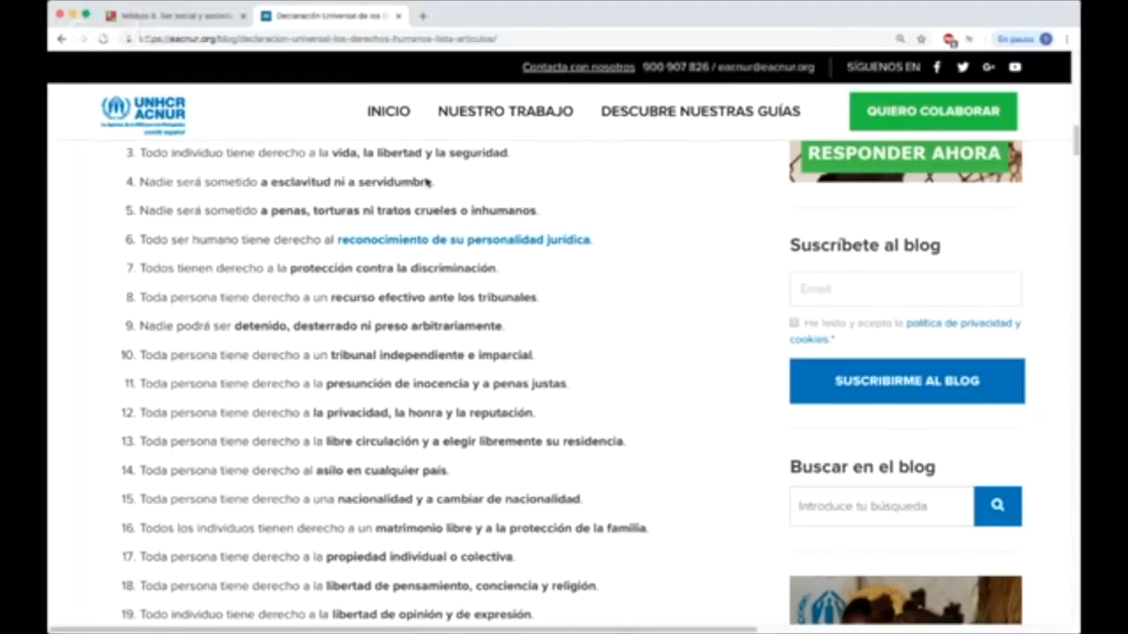
scroll(426, 182, "down", 1)
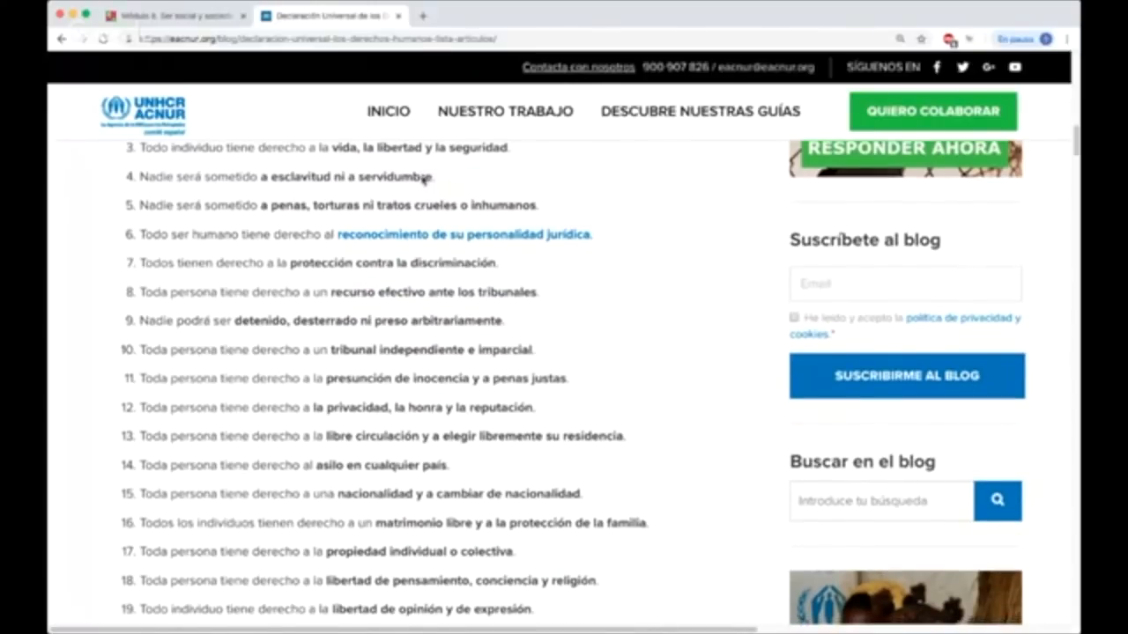
scroll(423, 180, "down", 2)
left_click_drag(137, 189, 439, 197)
left_click(301, 193)
left_click(510, 195)
left_click_drag(510, 193, 195, 188)
left_click(148, 199)
scroll(142, 219, "down", 1)
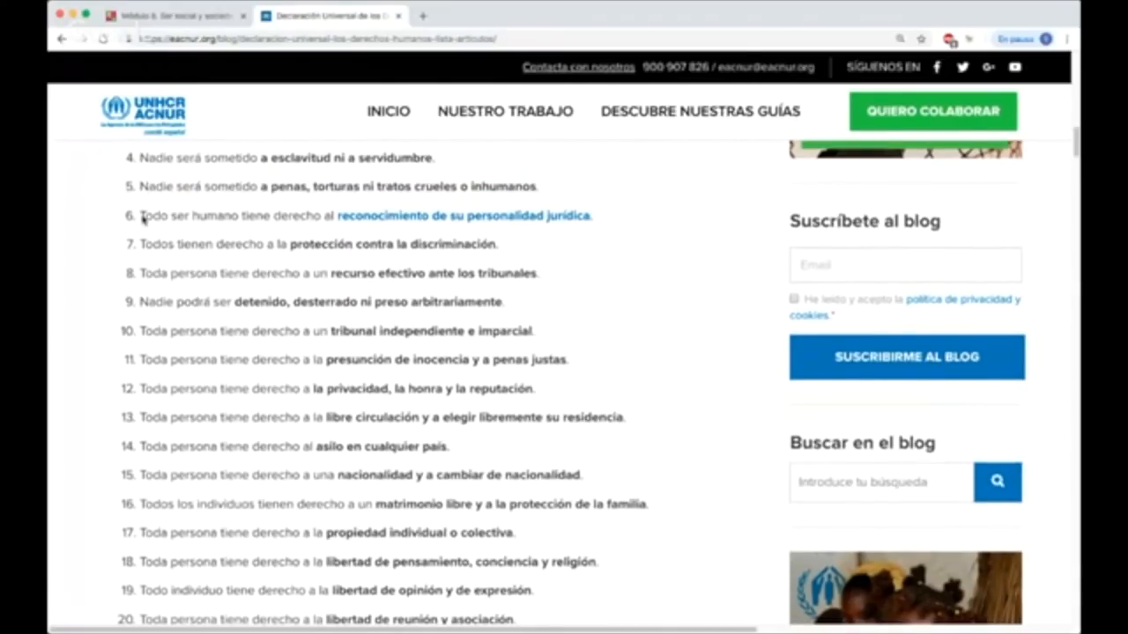
scroll(143, 217, "down", 1)
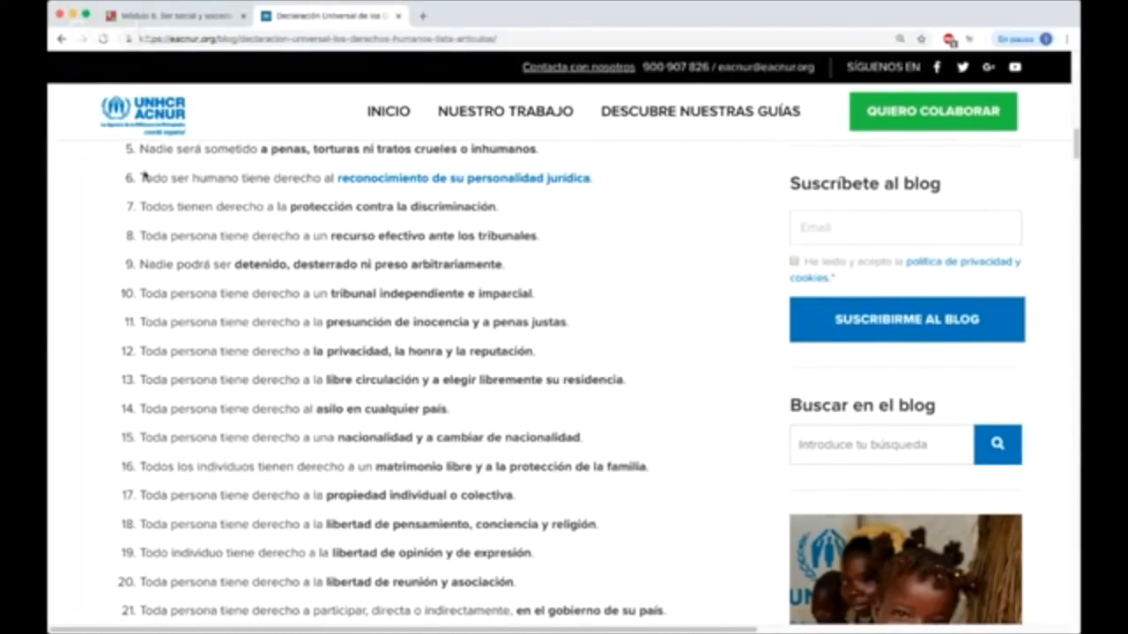
Step: Look through the remaining human rights articles down to number 30
left_click(752, 3)
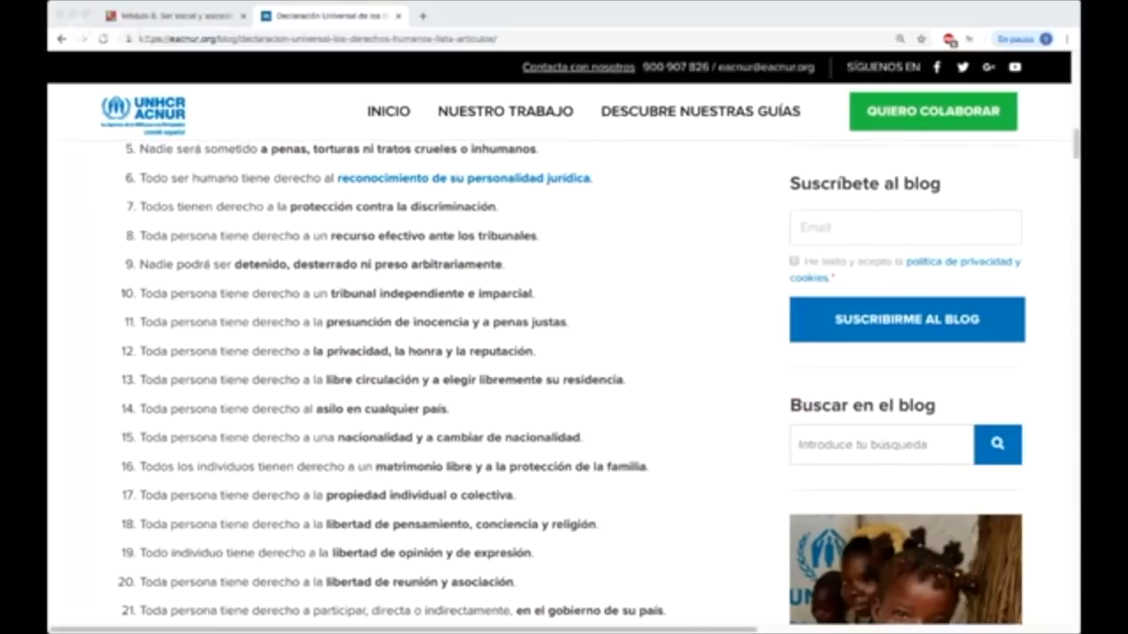
left_click(148, 406)
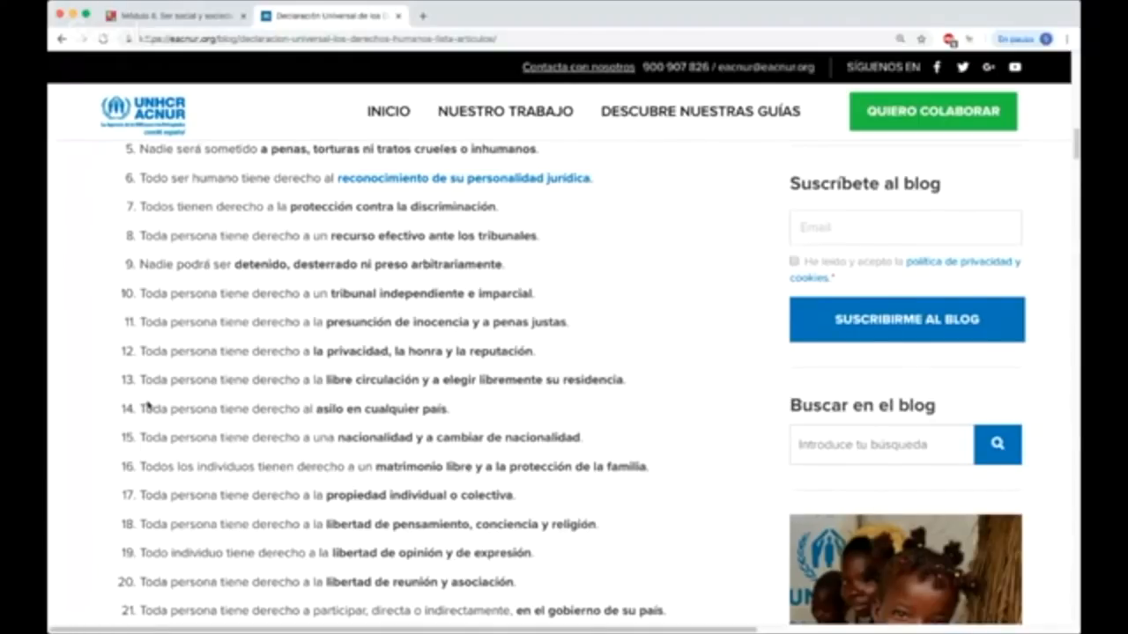
scroll(147, 405, "down", 3)
scroll(149, 414, "down", 5)
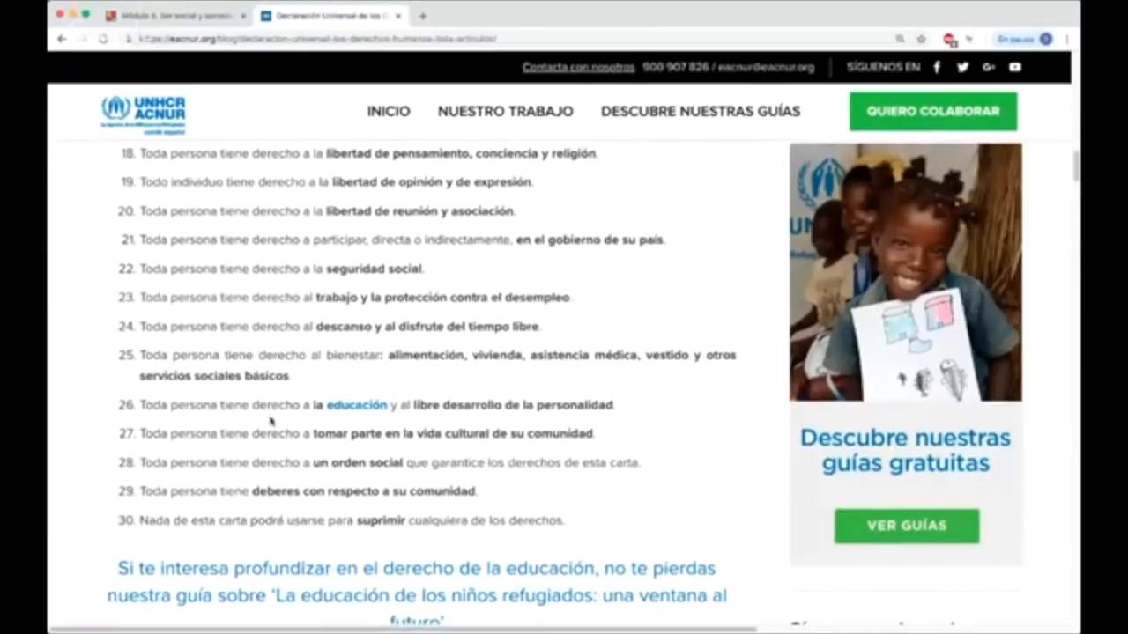
scroll(270, 418, "down", 1)
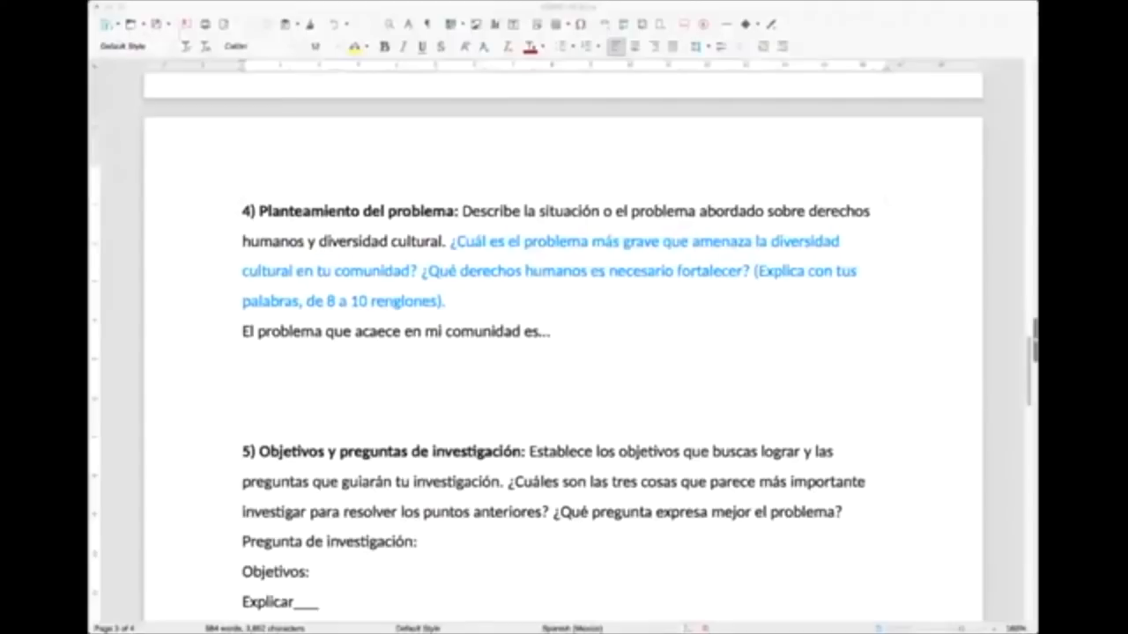
Step: Return to the document and write "Yo pienso que prácticamente todos los derechos humanos de las personas" on a new line under the problem sentence
left_click(876, 324)
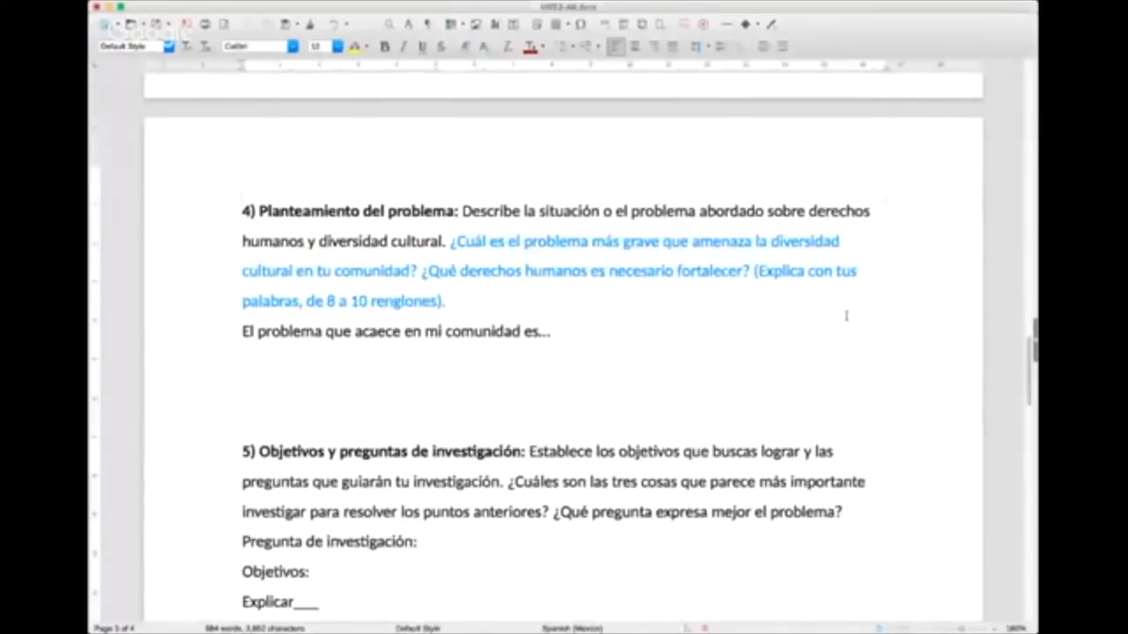
scroll(705, 358, "down", 1)
scroll(705, 360, "down", 1)
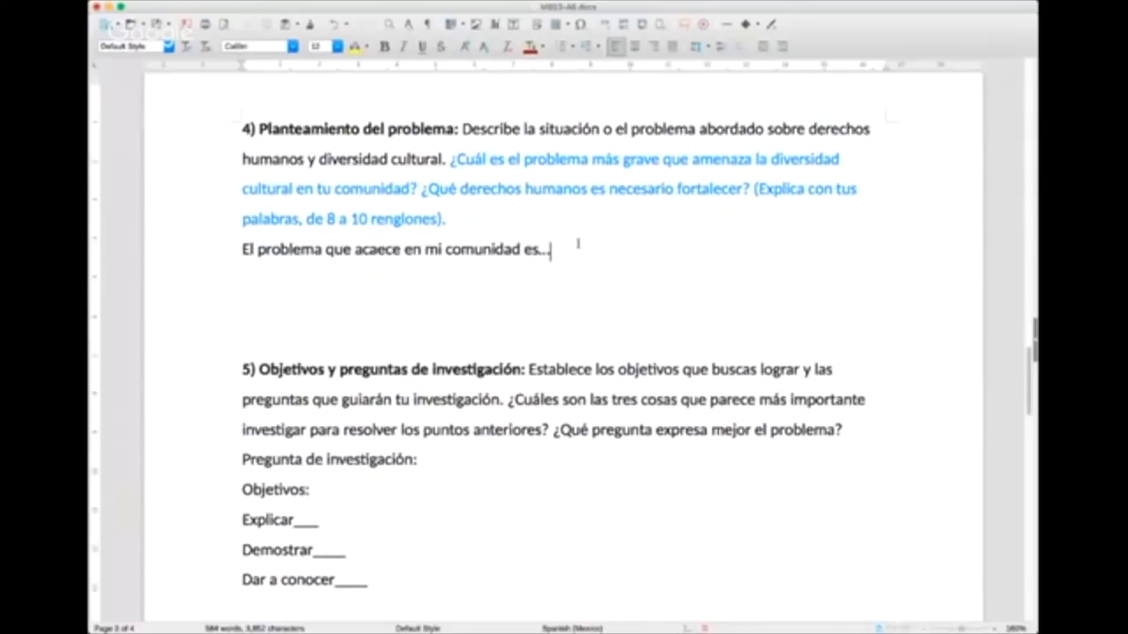
key("Return")
type("Yo pie")
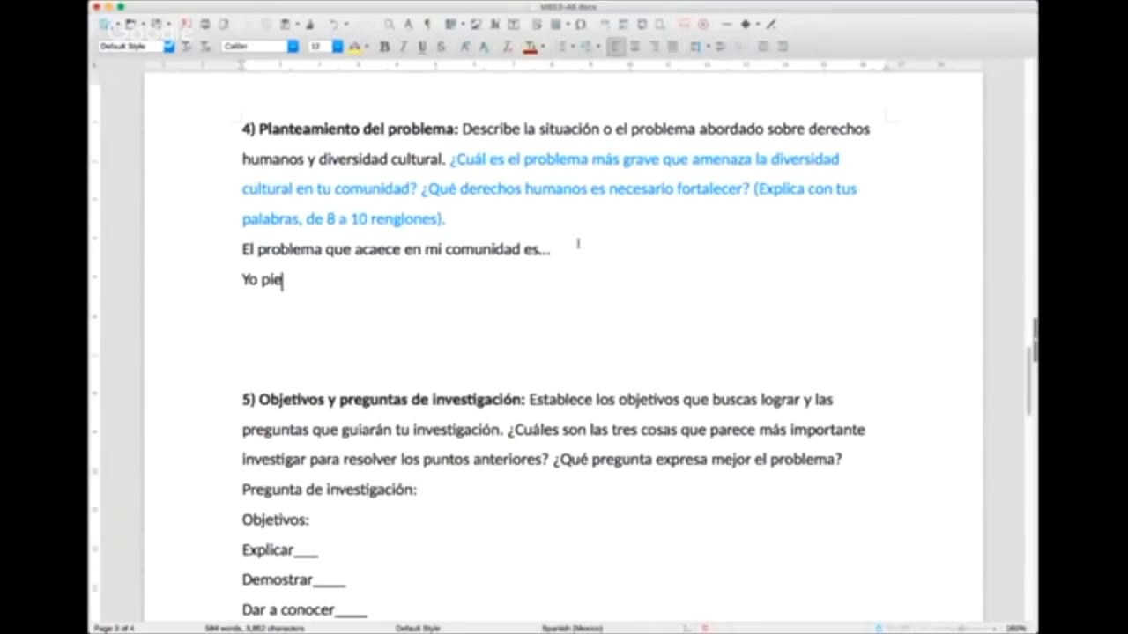
type("nso que prácti")
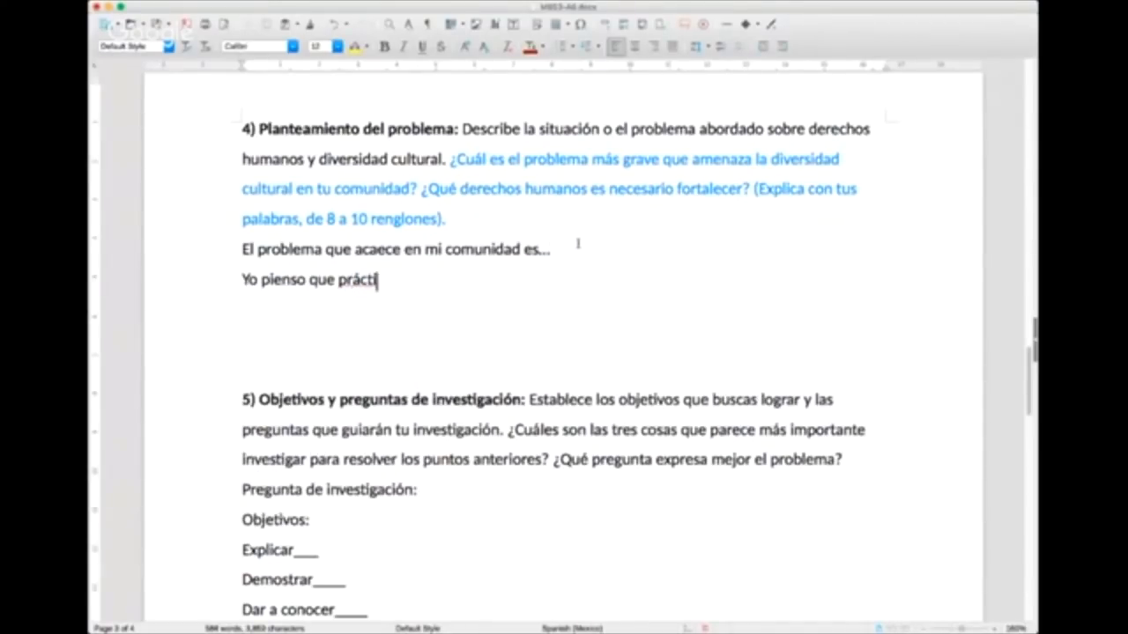
type("camente todos los derec")
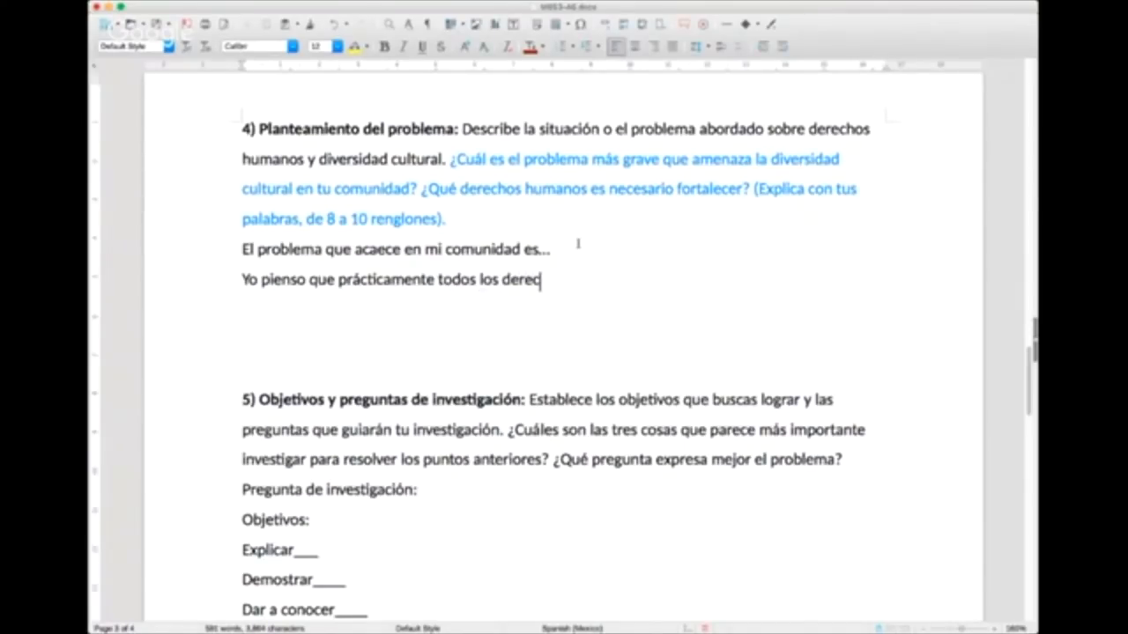
type("hos humanos de la")
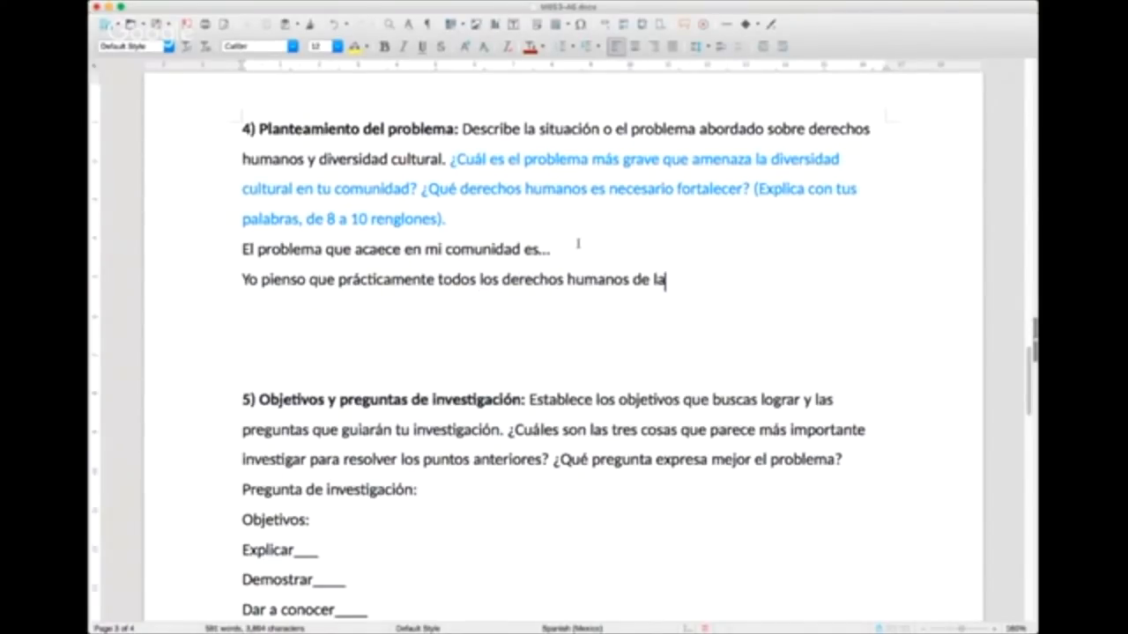
type("s personas indígenes")
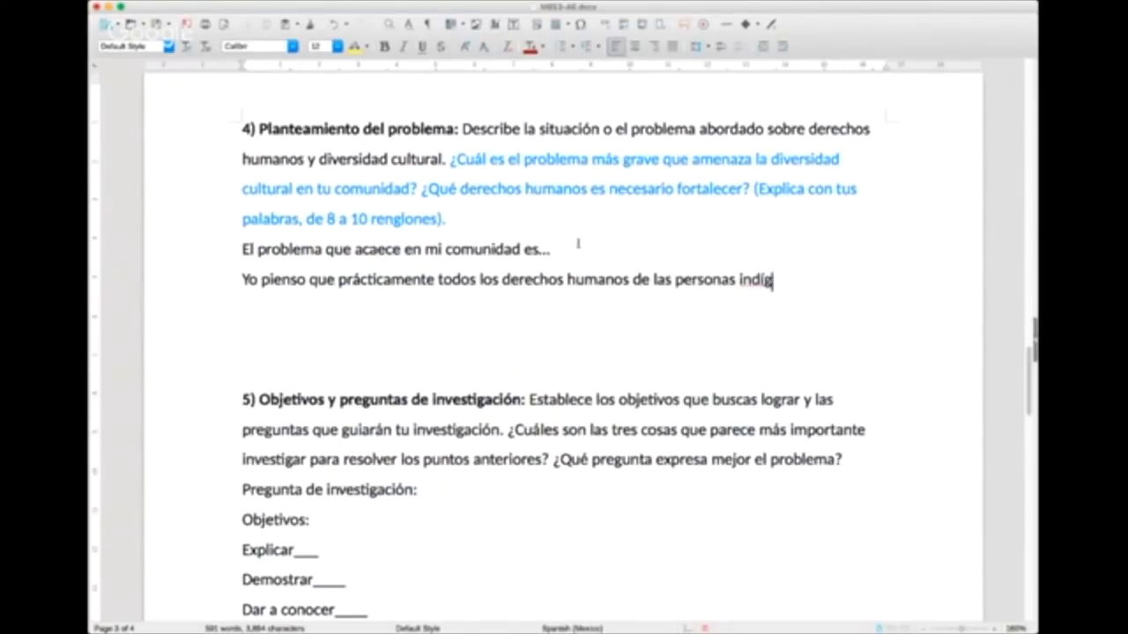
Step: Continue the sentence with "indígenas en la ciudad y, particularmente, en Coyo"
key("BackSpace")
key("BackSpace")
key("BackSpace")
type("as en la c")
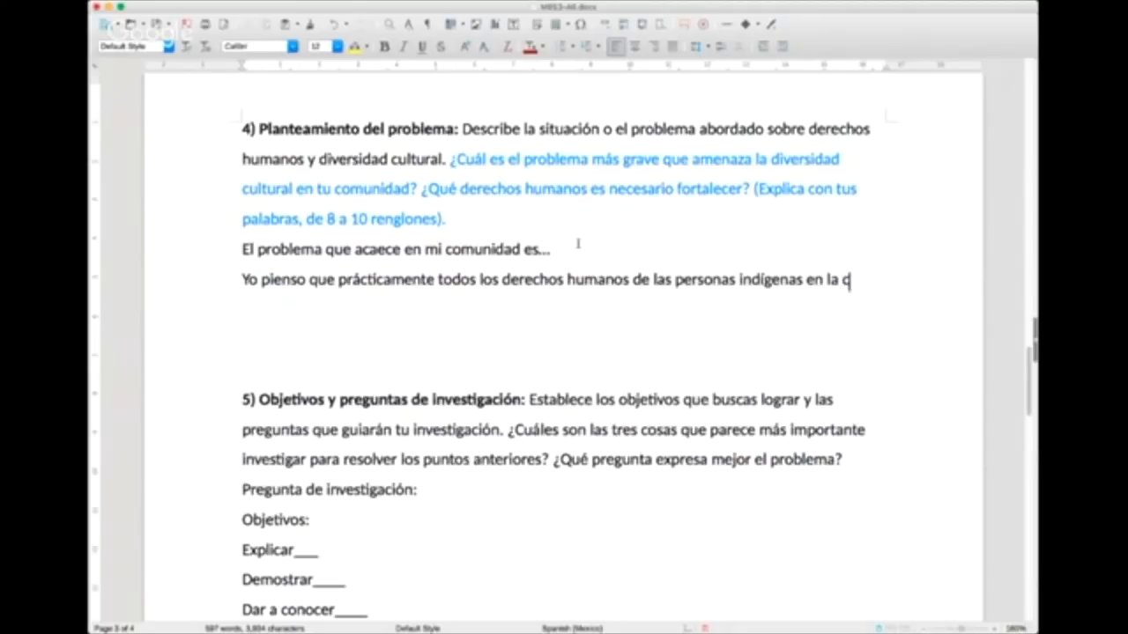
type("iudad y, particu")
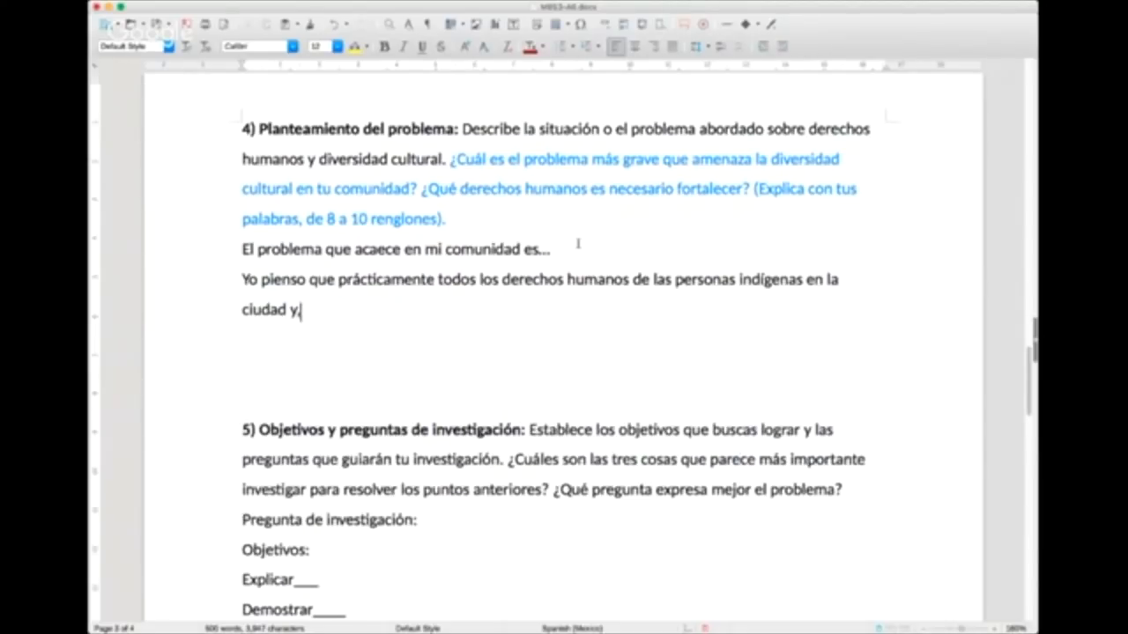
type("e, en Coyo")
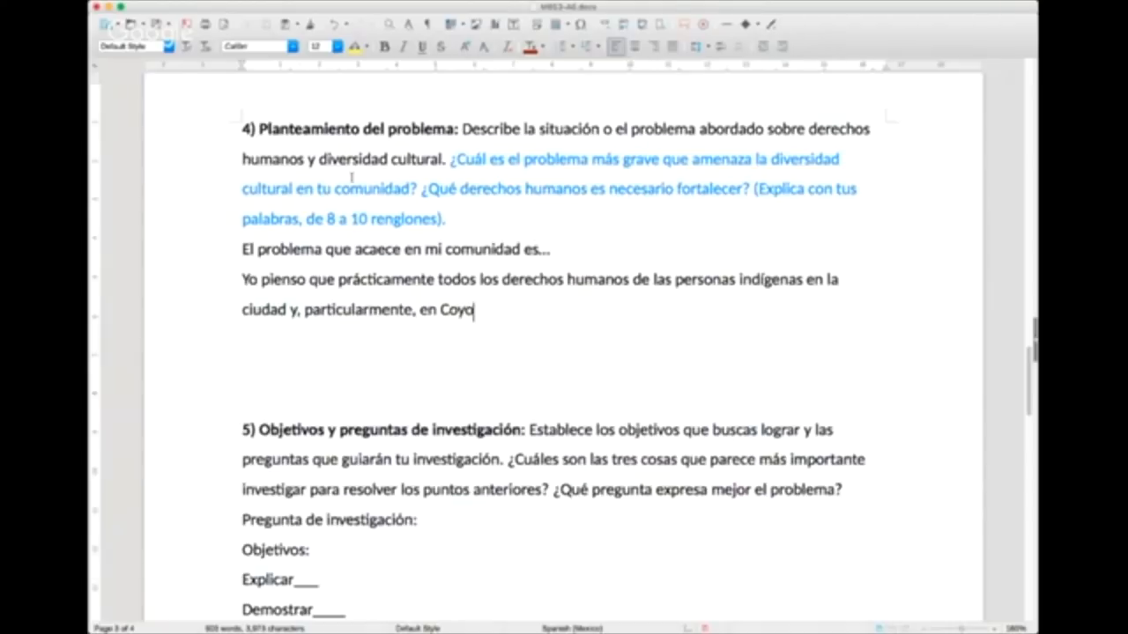
Step: Capitalize "Ciudad" in the new sentence and insert "de Méxica" after it
left_click(244, 310)
key("BackSpace")
type("C")
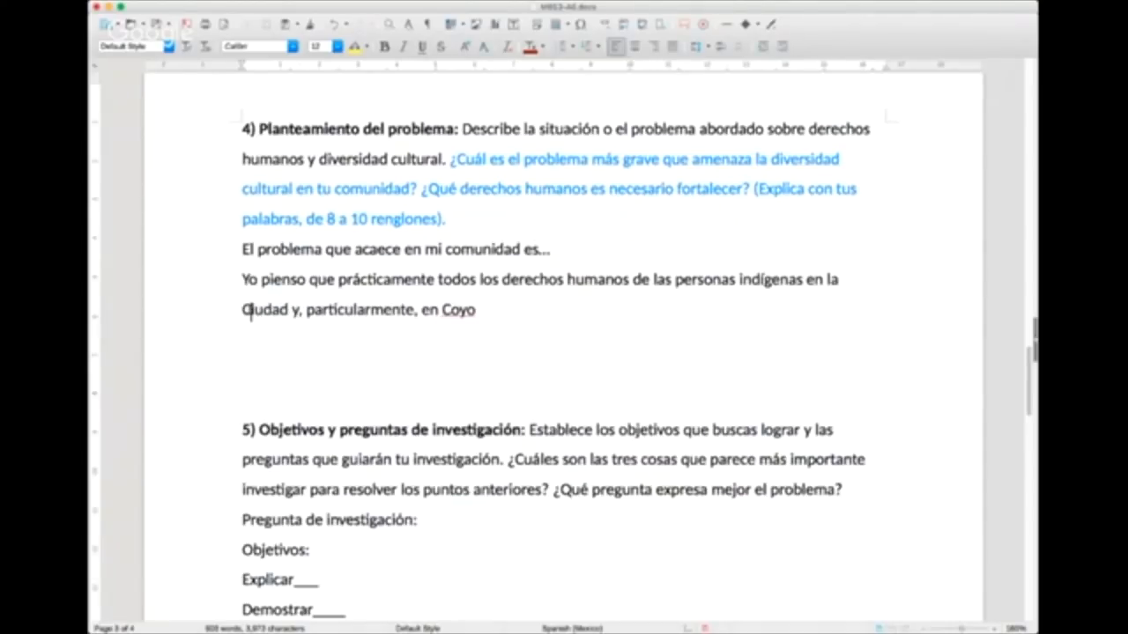
left_click(291, 304)
type("de Méxic")
type("a")
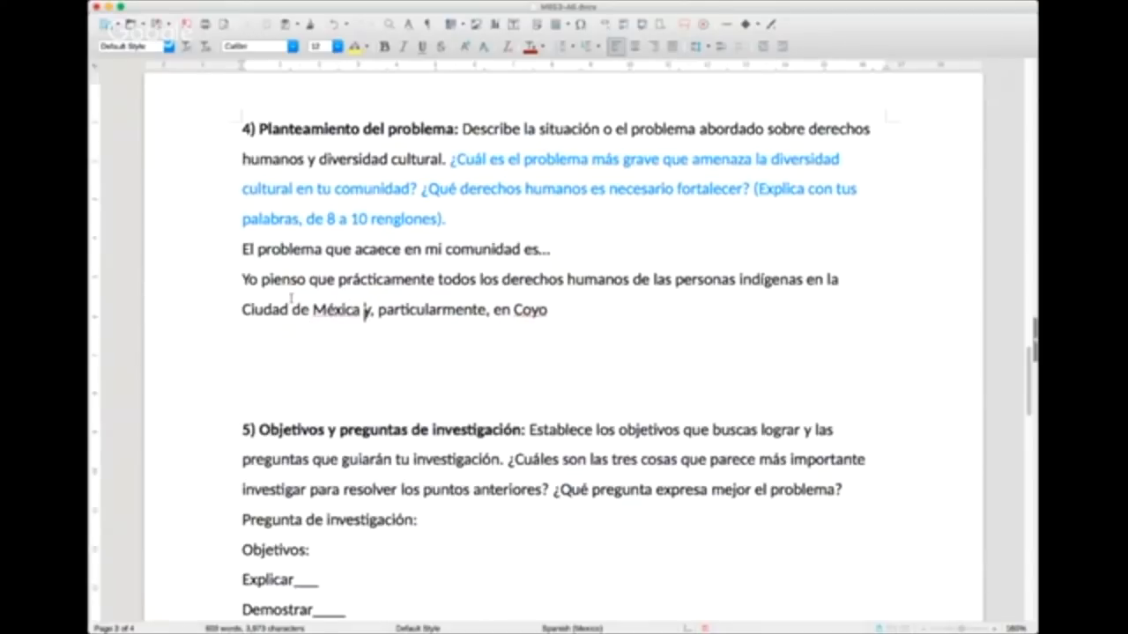
Step: Complete the place name as "Coyocán" and finish the sentence with ", están siendo violados de manera sistemática."
left_click(560, 310)
type("cán, es")
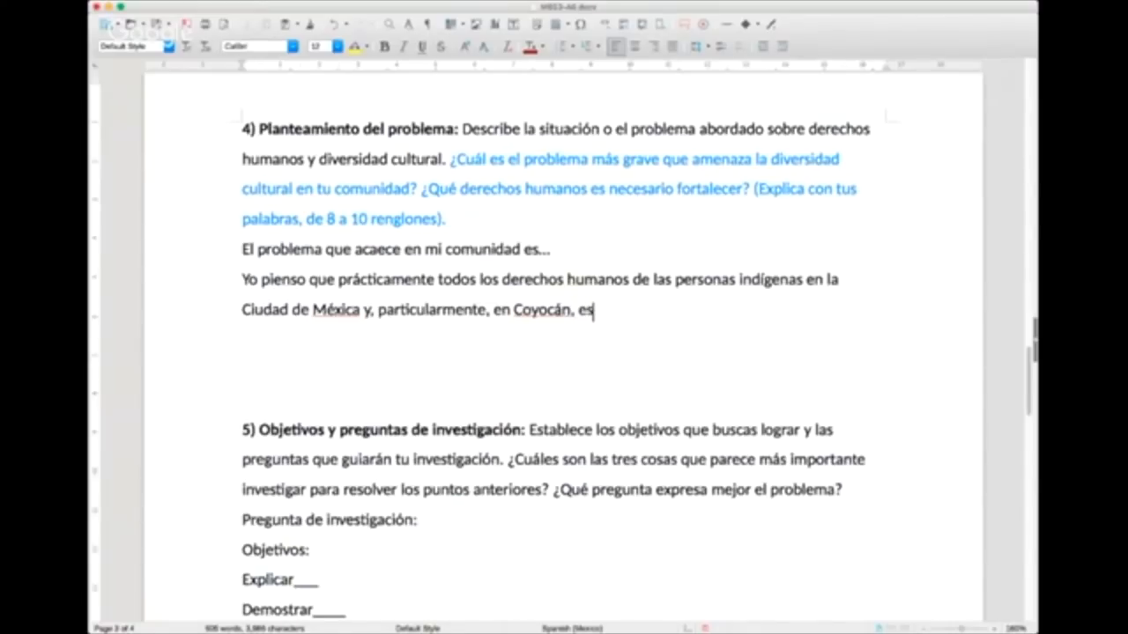
type("tán siendo vi")
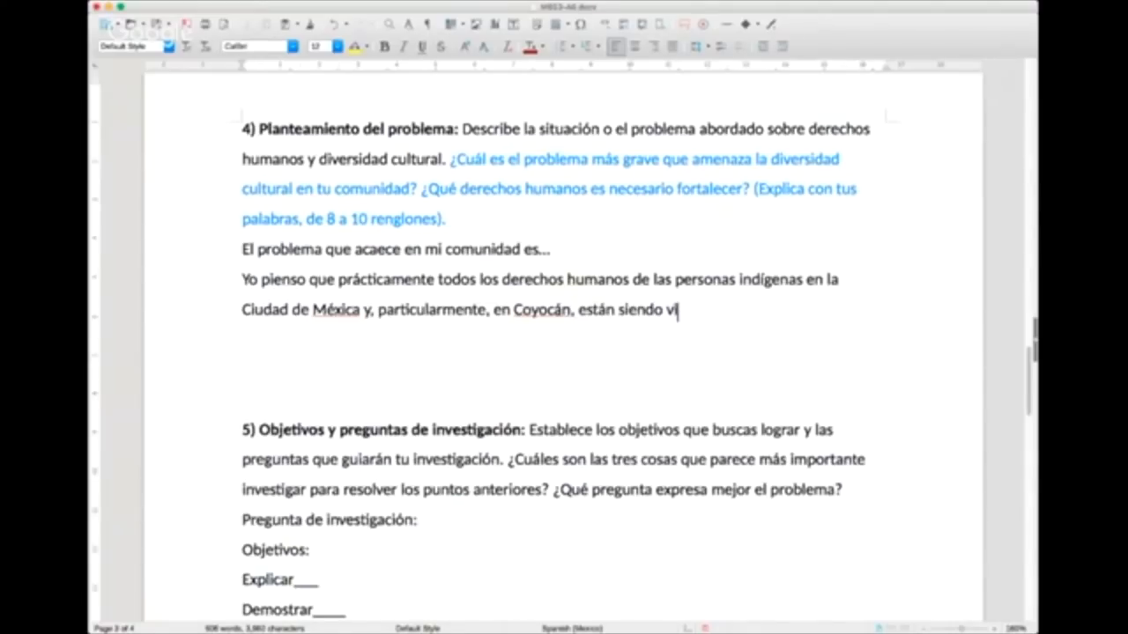
type("olados de ma")
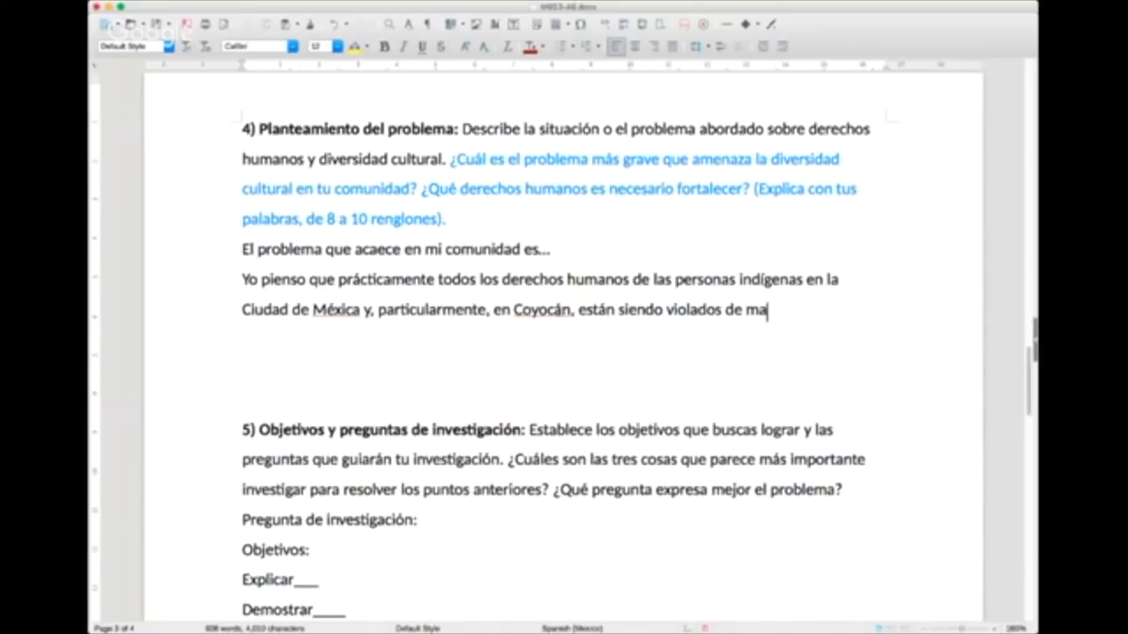
type("nera sistemáti")
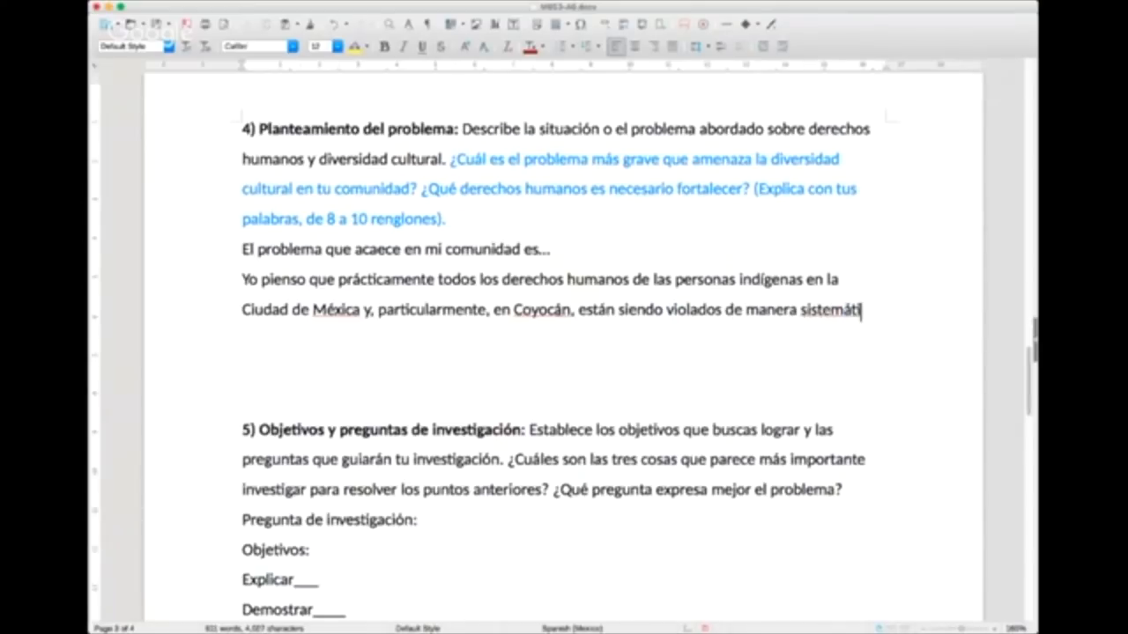
type("ca.")
Step: Start a new line after the "sistemática." sentence reading "Creo que gran parte del problema se debe a la desigualdad económica"
key("Return")
type("Creo que gran p")
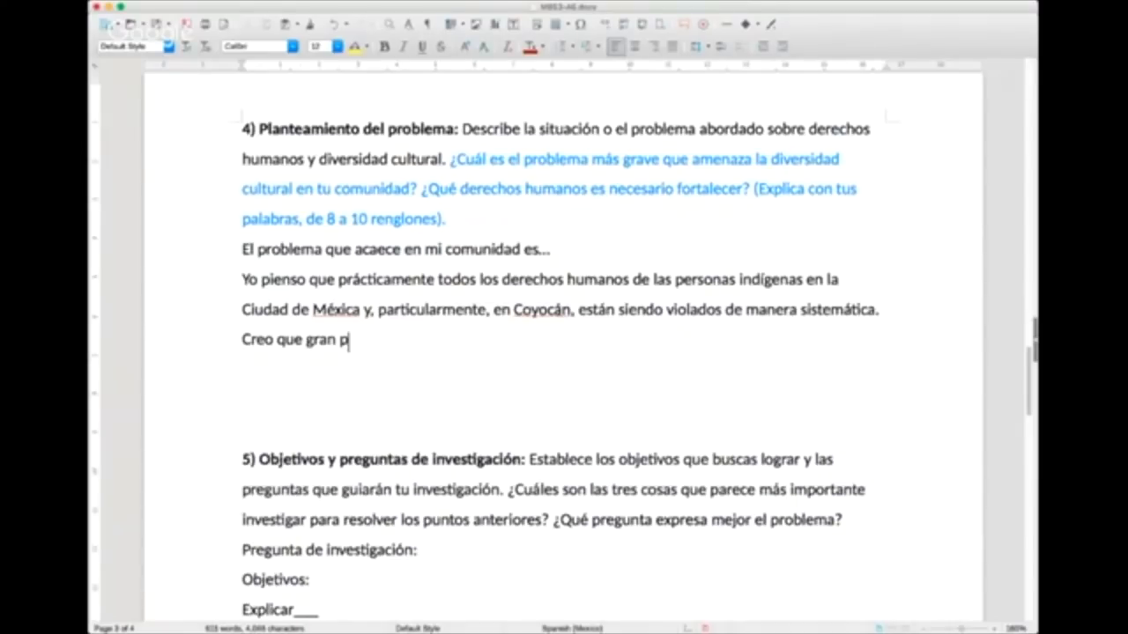
type("arte del problema se debe a ")
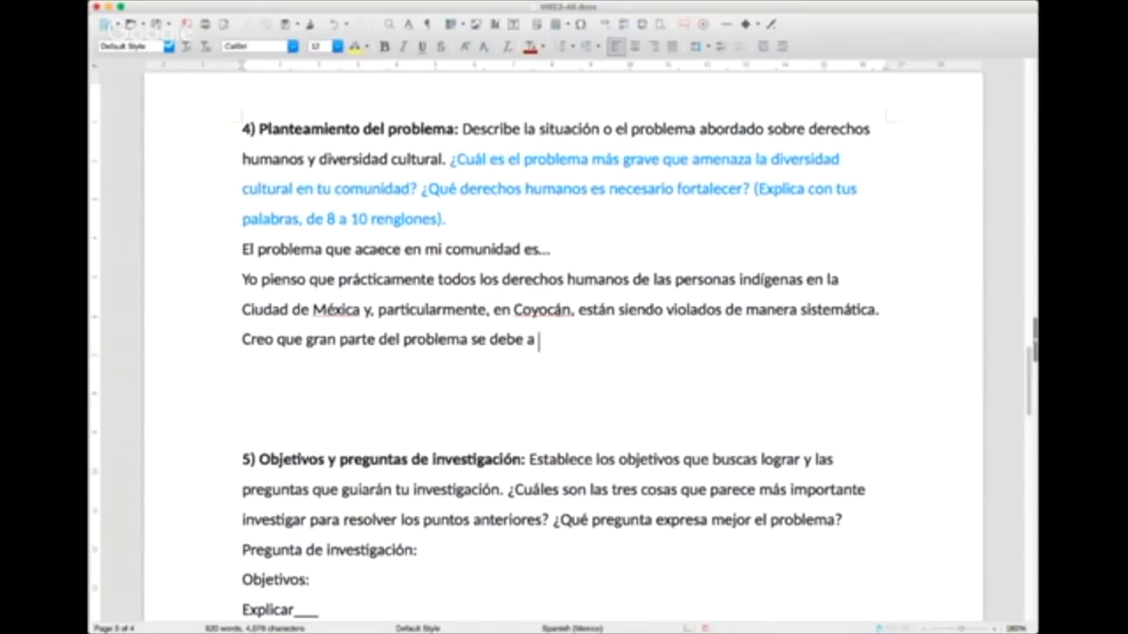
type("la desigualdad econ")
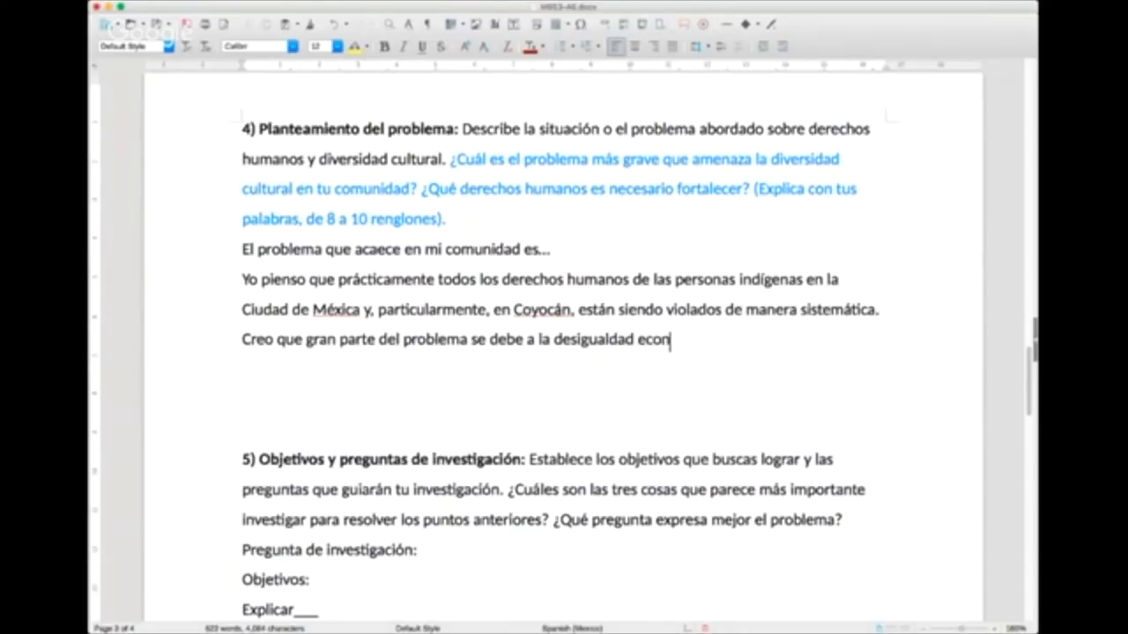
type("ómica, pero tambi")
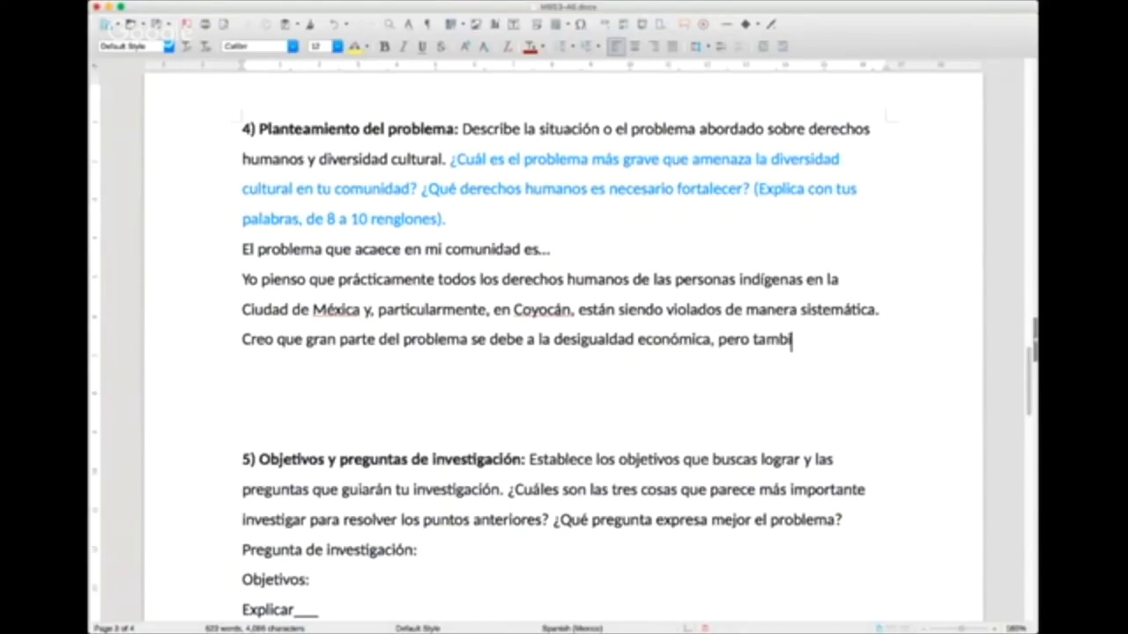
type("én proviene ")
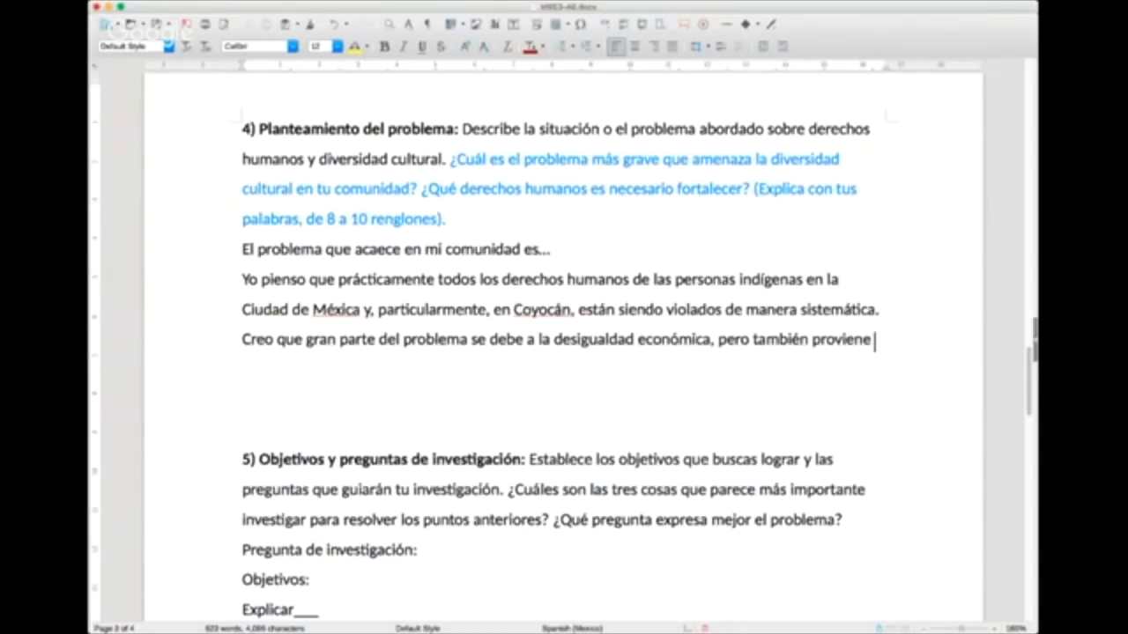
type("de una cultura de la discriminación.")
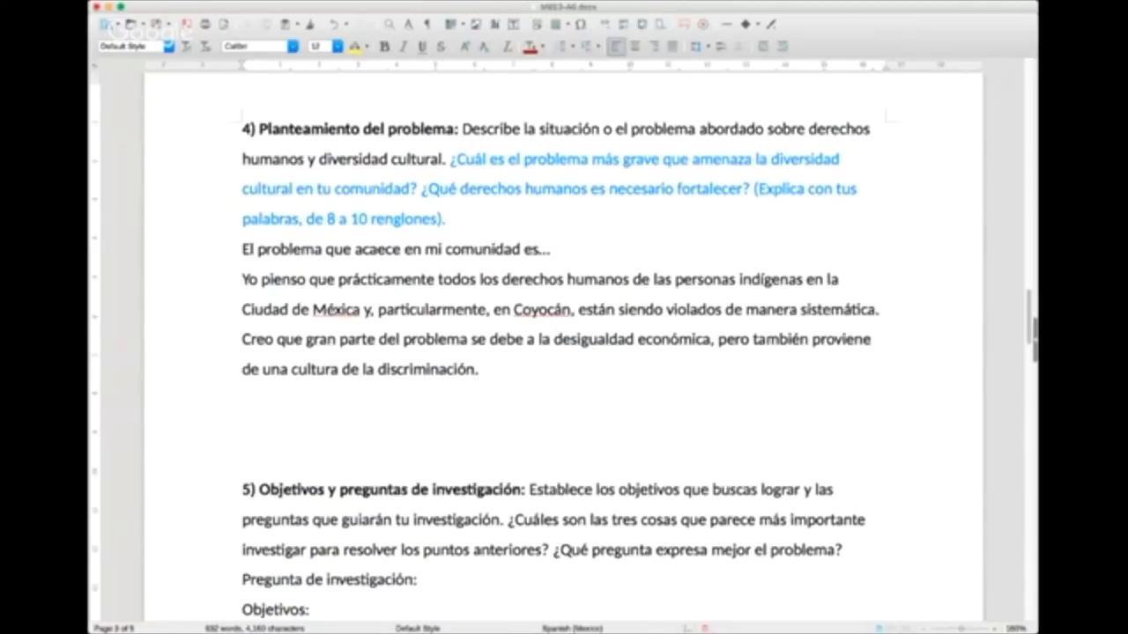
key("super+Tab")
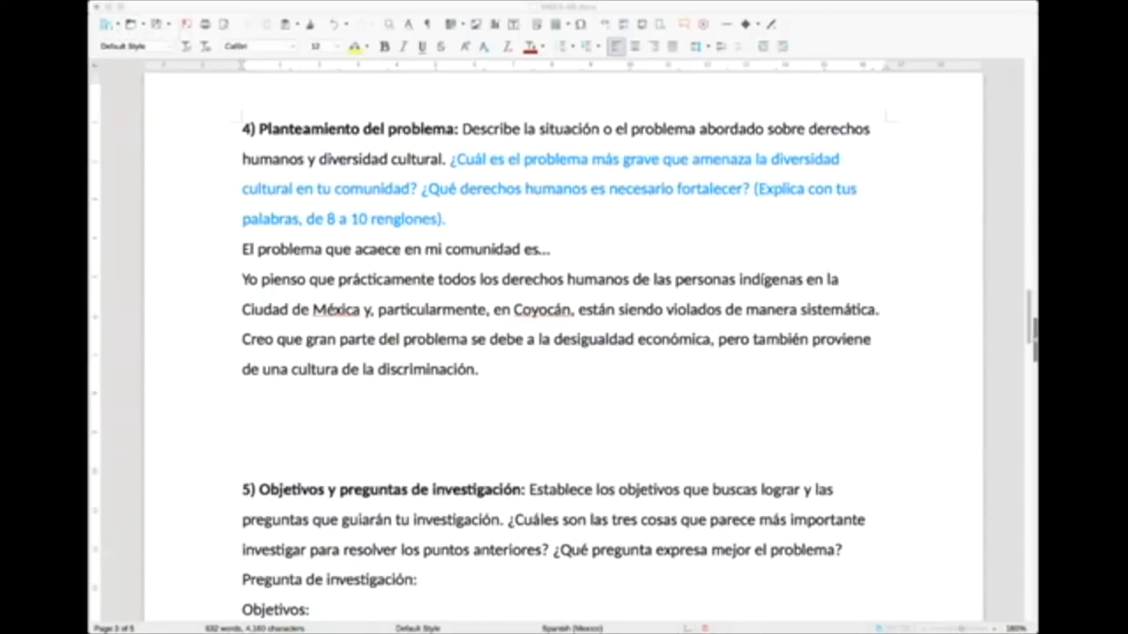
left_click(522, 322)
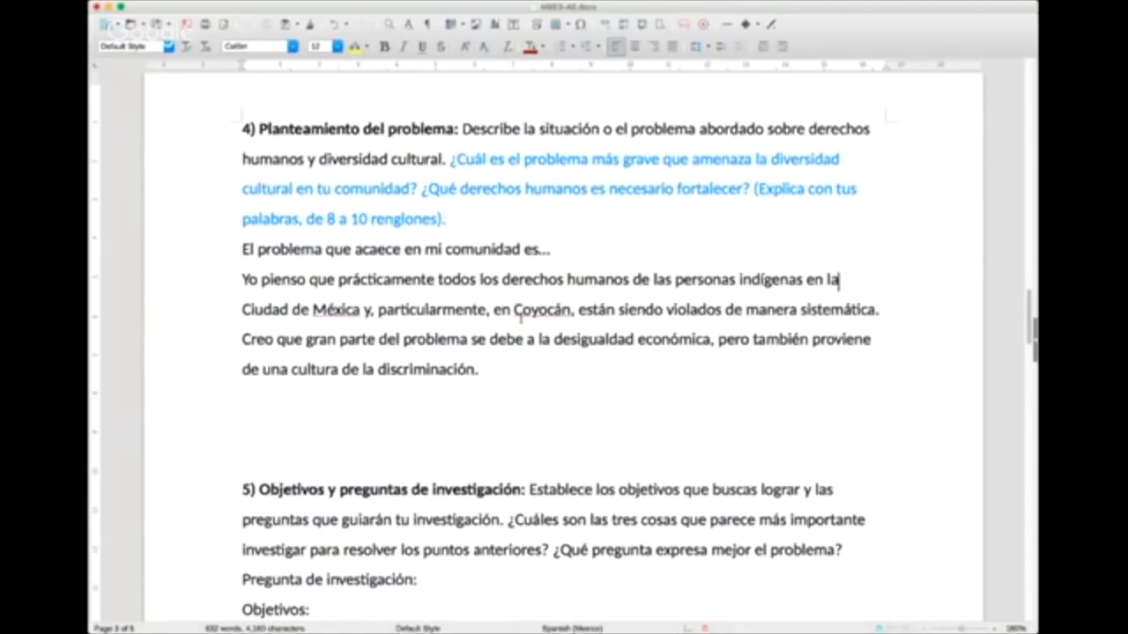
scroll(521, 318, "down", 1)
scroll(521, 318, "up", 10)
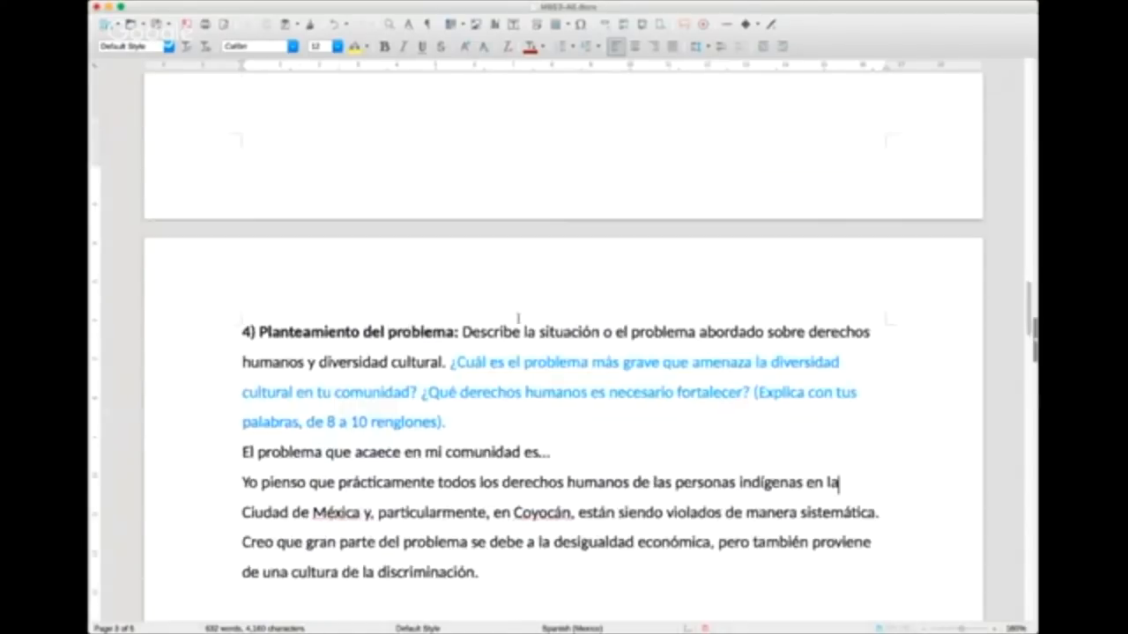
scroll(521, 318, "down", 9)
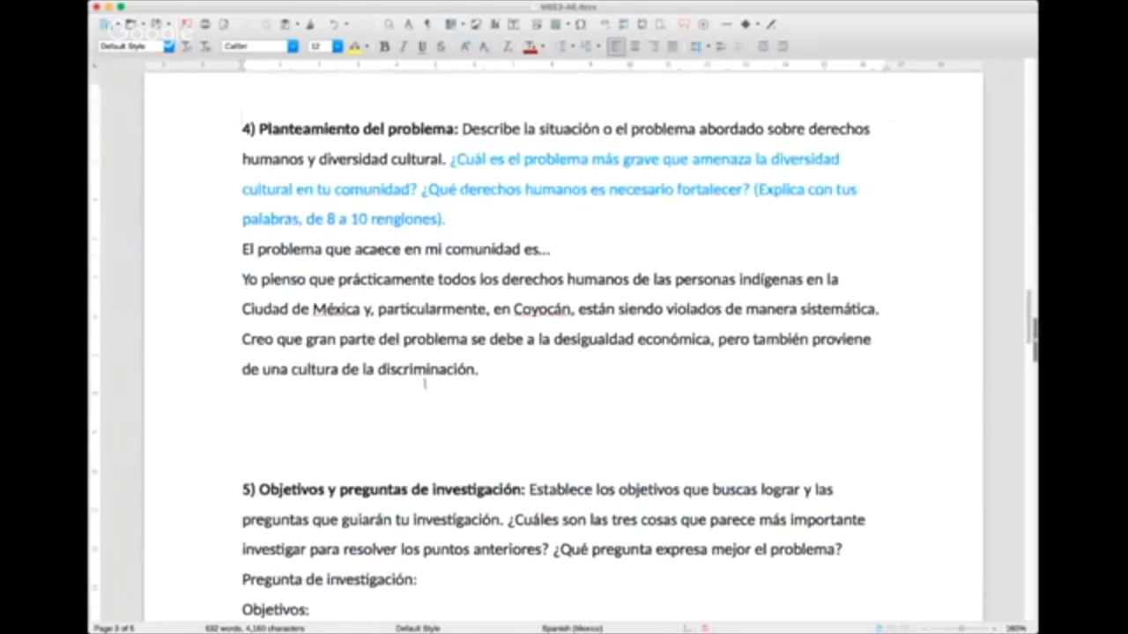
scroll(457, 351, "down", 1)
scroll(457, 351, "up", 2)
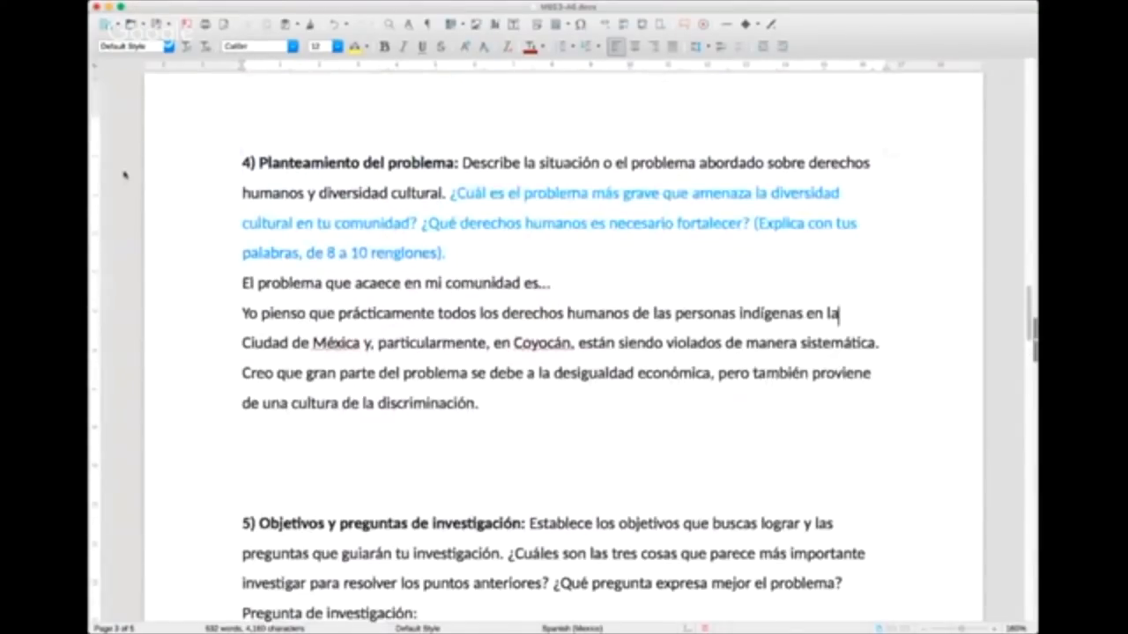
key("super+Tab")
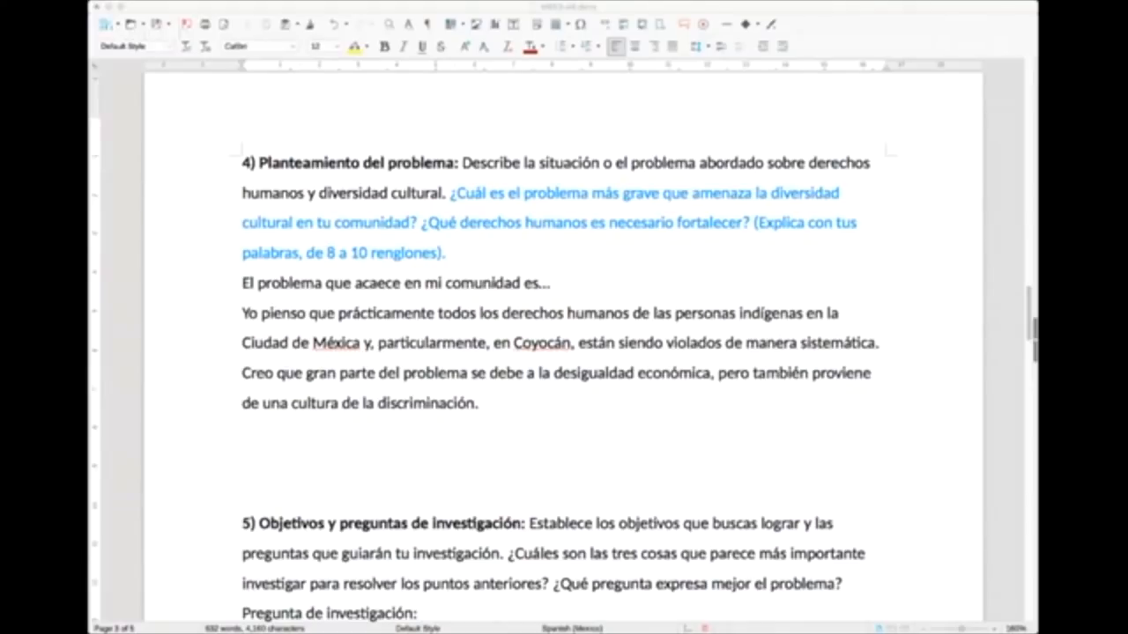
left_click(879, 257)
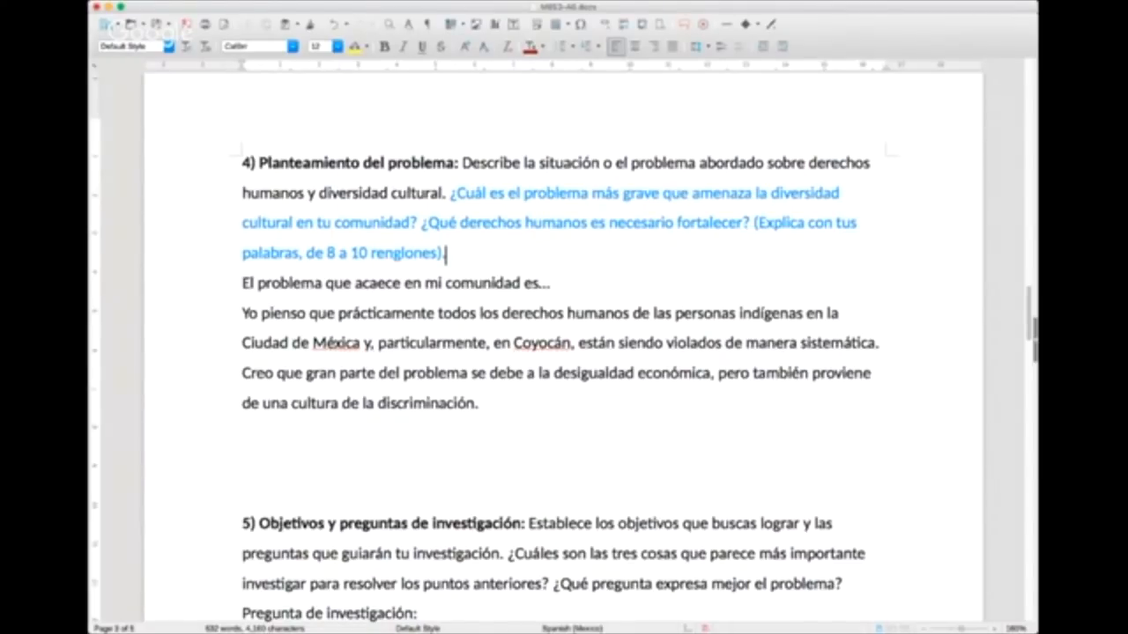
key("super+Tab")
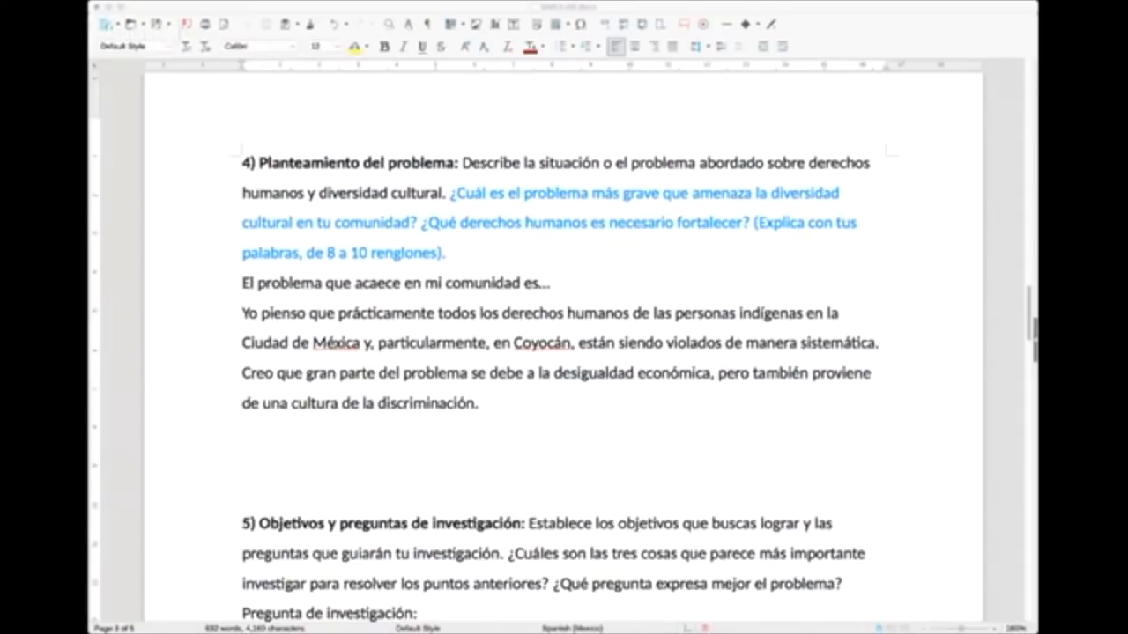
left_click(993, 494)
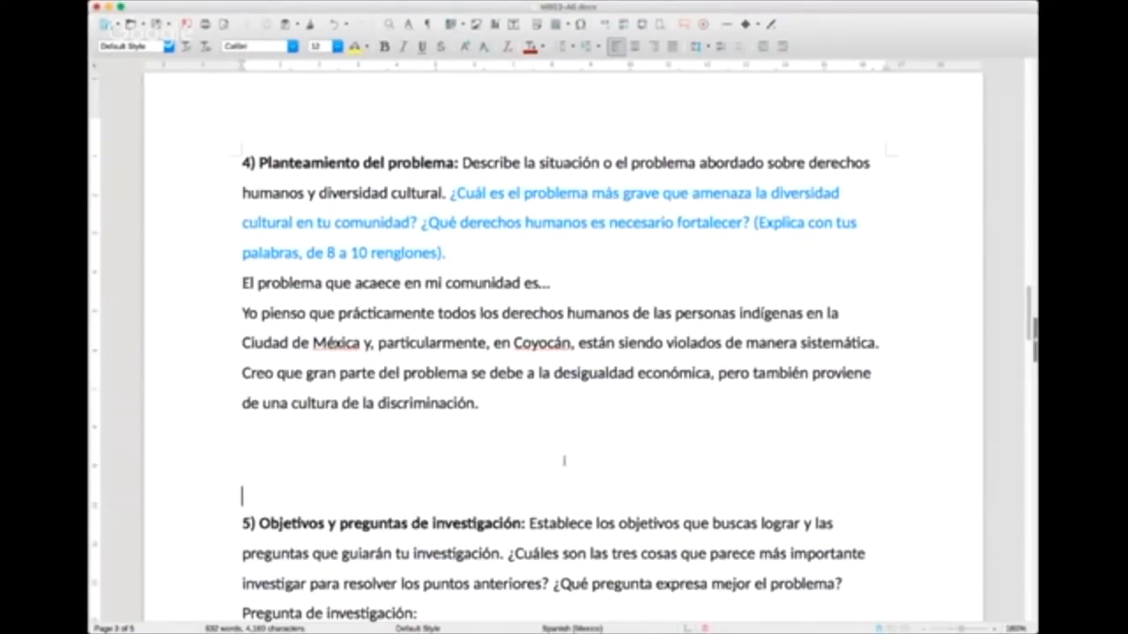
Step: Examine the instructions and blank prompts of section 5, Objetivos y preguntas de investigación
scroll(563, 460, "down", 4)
scroll(559, 467, "down", 3)
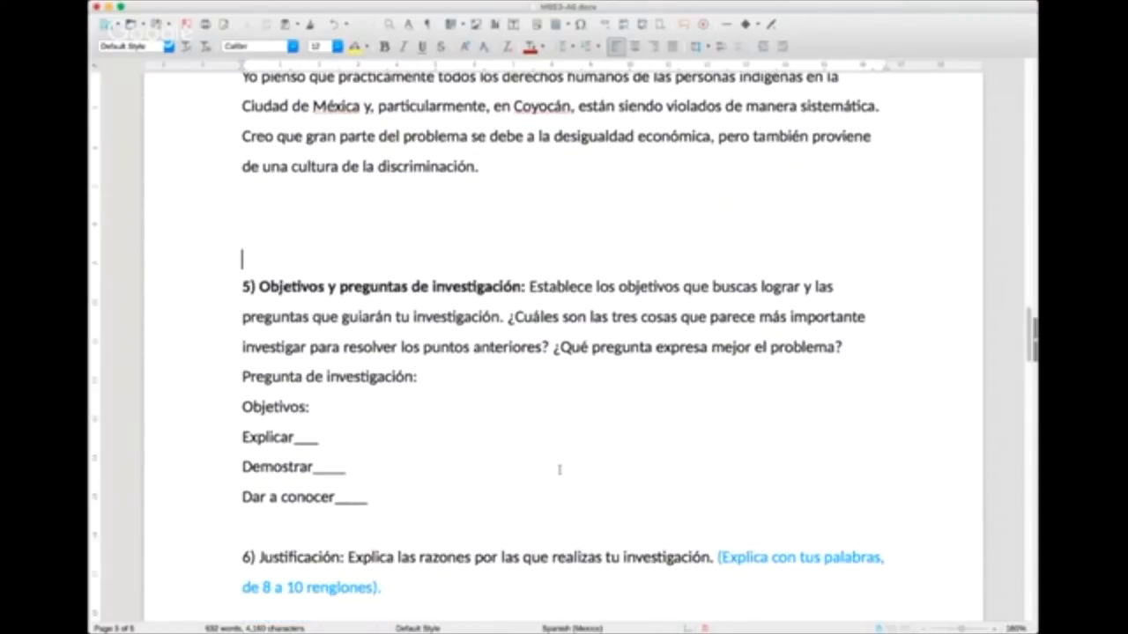
key("super+Tab")
left_click(861, 327)
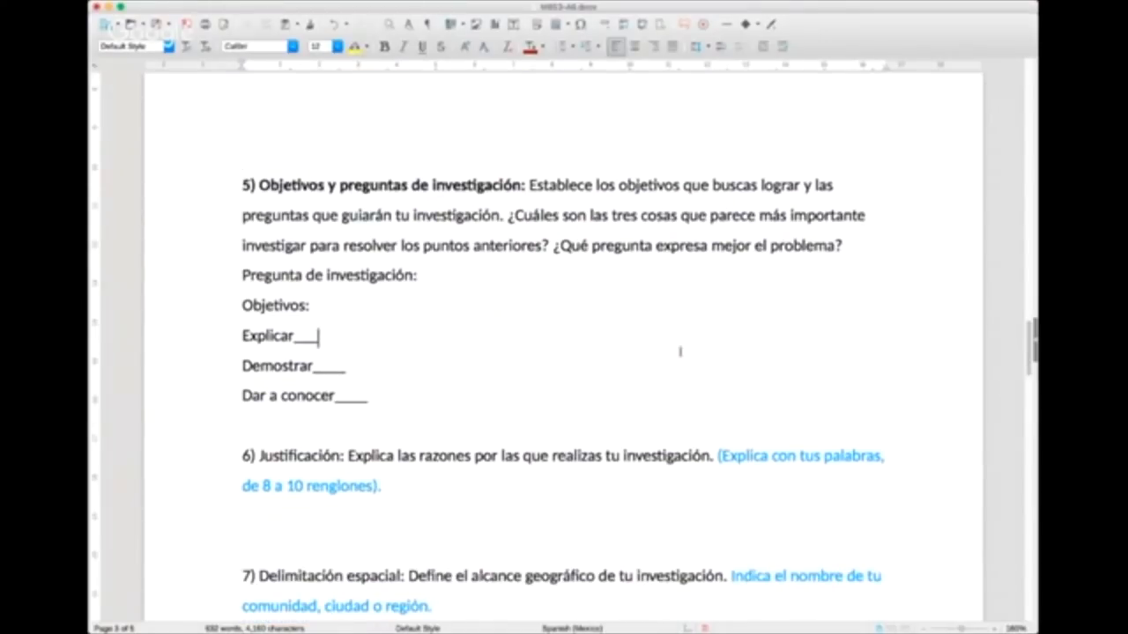
scroll(641, 345, "up", 1)
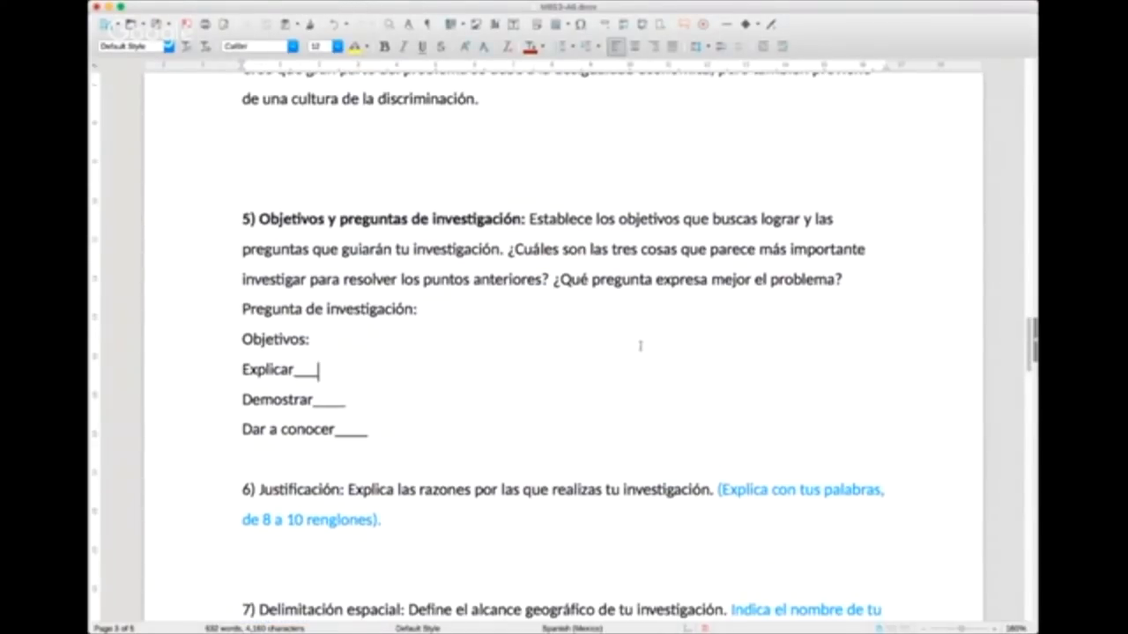
scroll(640, 346, "down", 1)
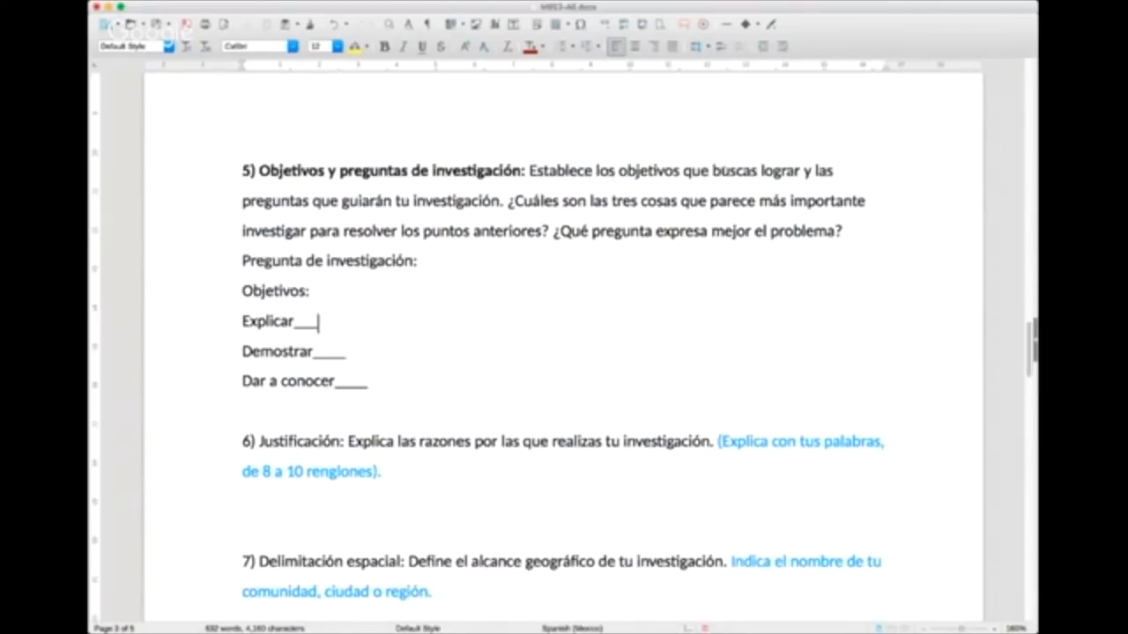
left_click_drag(718, 171, 732, 201)
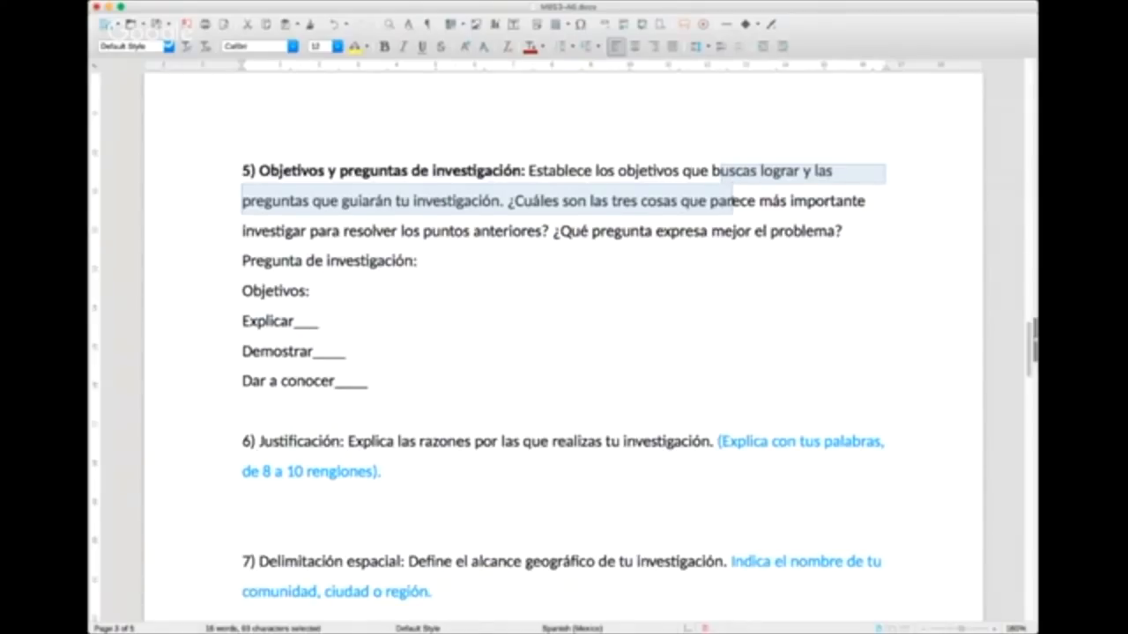
left_click(727, 201)
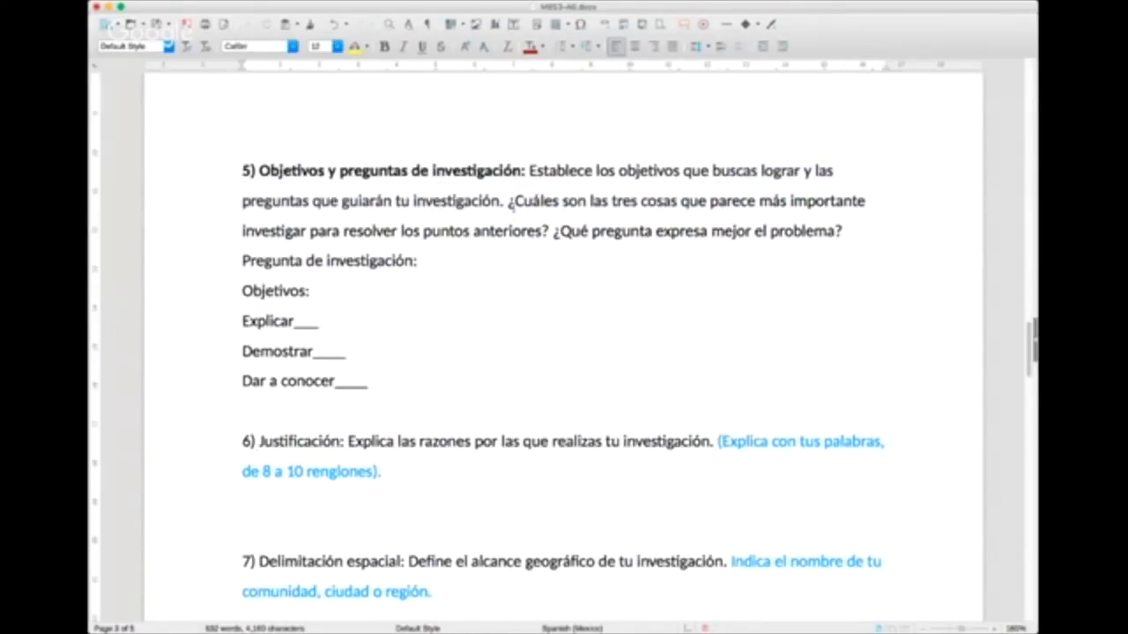
Step: Color the two guiding questions in the section 5 instructions light blue, from "¿Cuáles son" through "el problema?"
left_click_drag(509, 202, 863, 232)
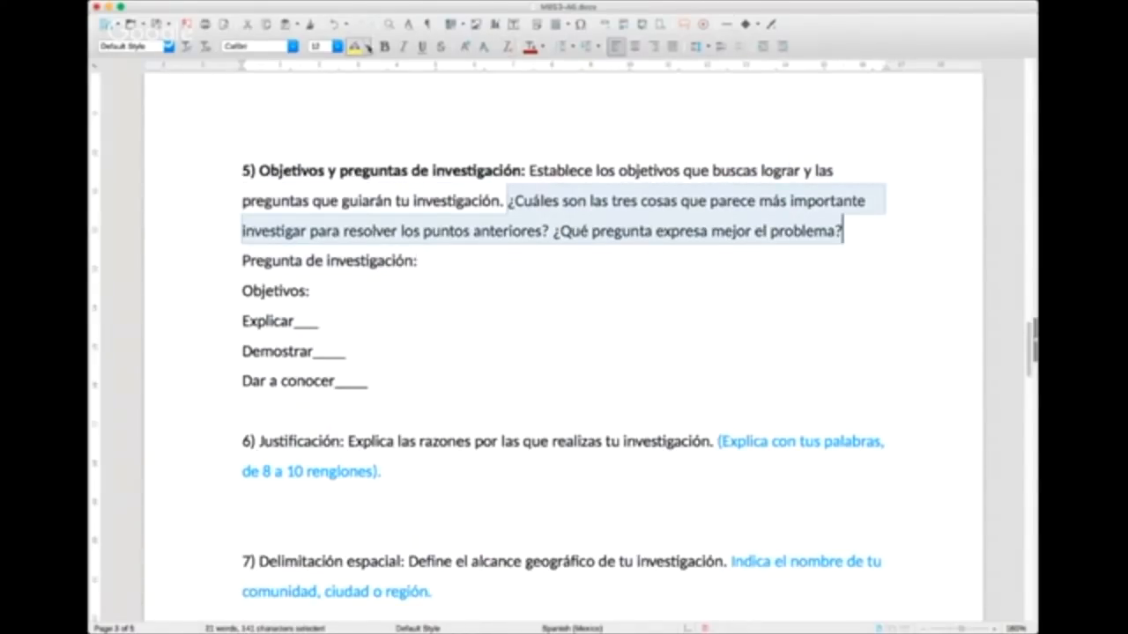
left_click(543, 48)
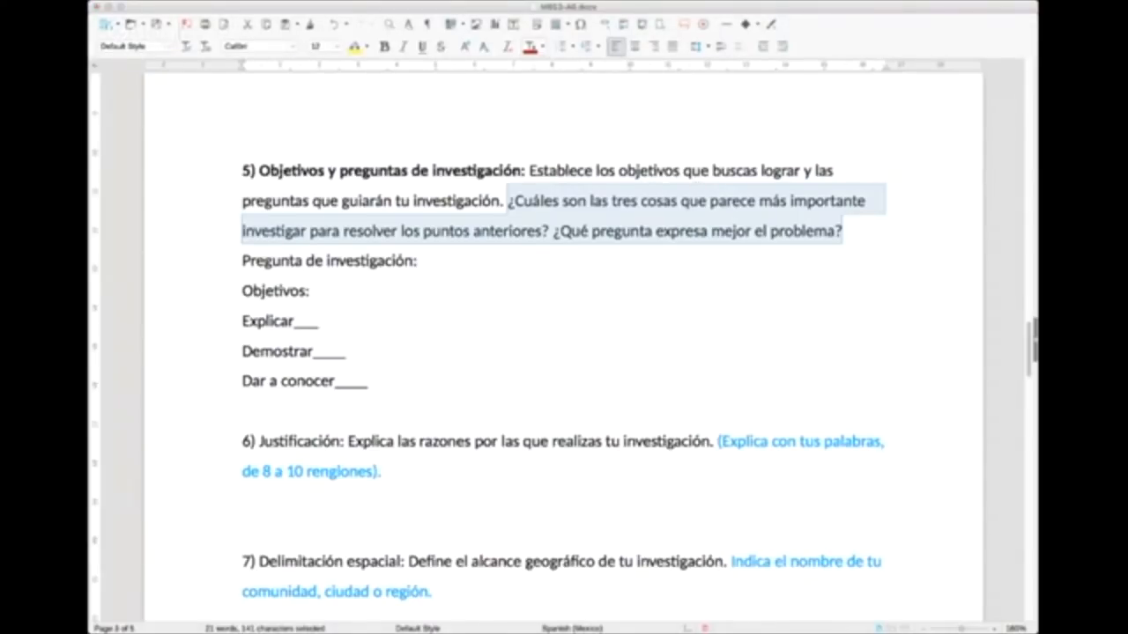
left_click(605, 153)
left_click(812, 231)
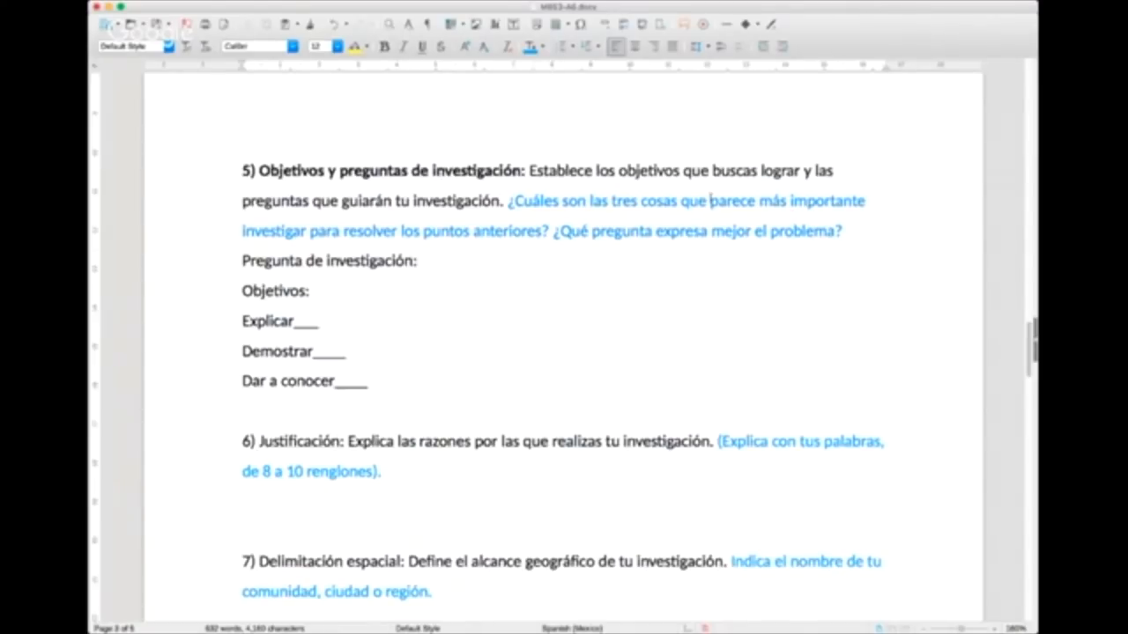
Step: Begin the research question with "¿Cuál es el paso más" on a new line under "Pregunta de investigación:"
left_click(395, 262)
left_click(432, 262)
key("Return")
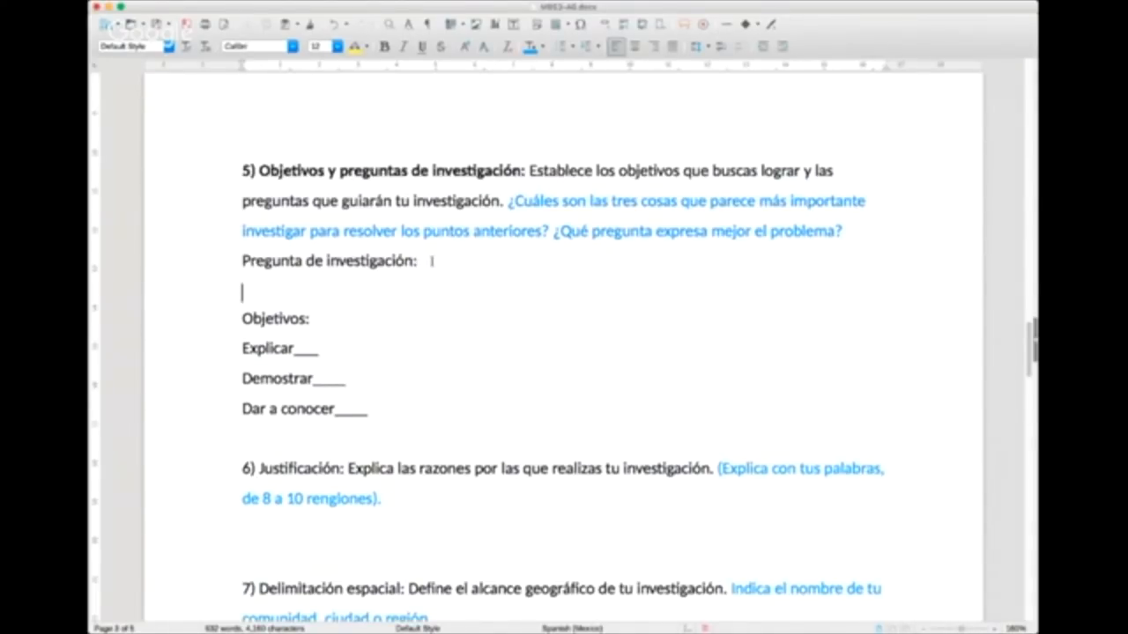
type("¿Porq")
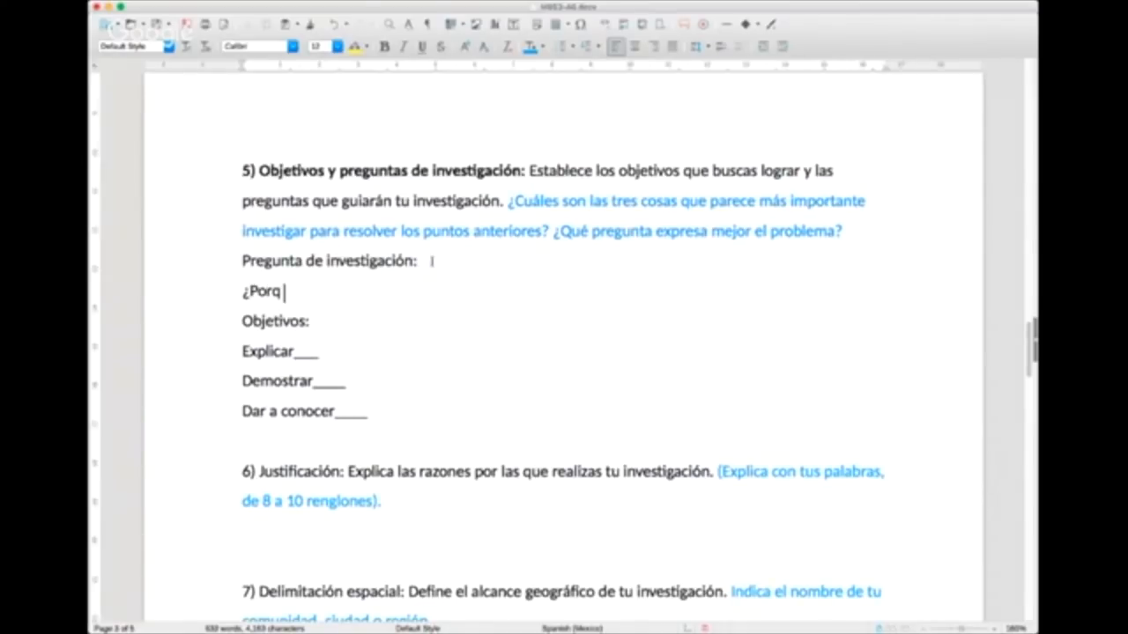
key("BackSpace")
key("BackSpace")
key("BackSpace")
key("BackSpace")
type("Cuál es")
type("el p")
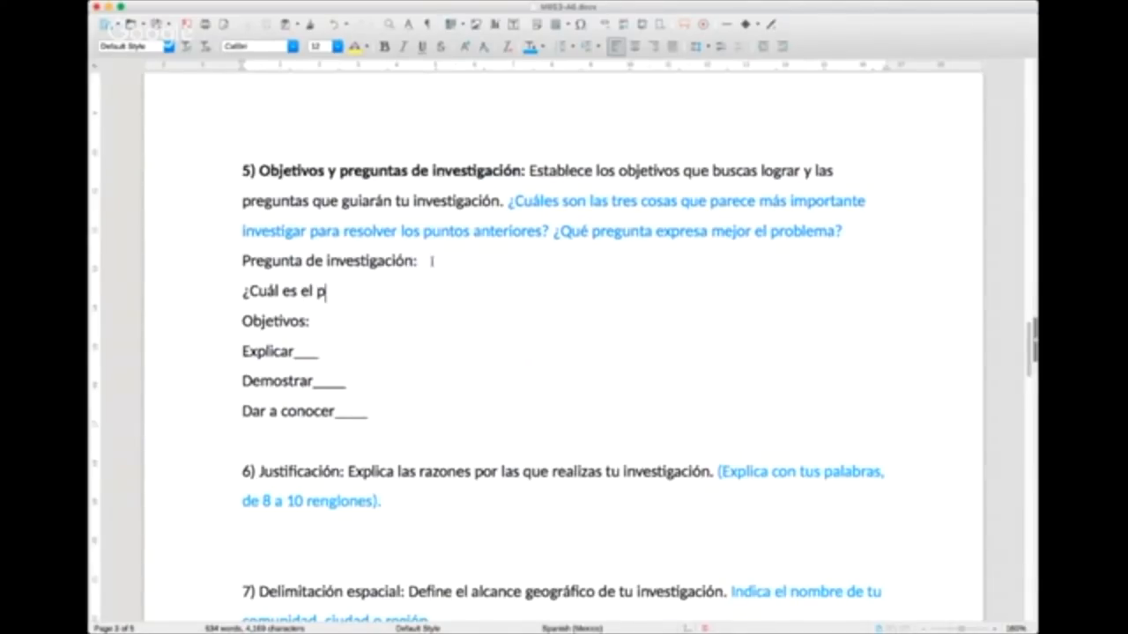
type("aso más ur")
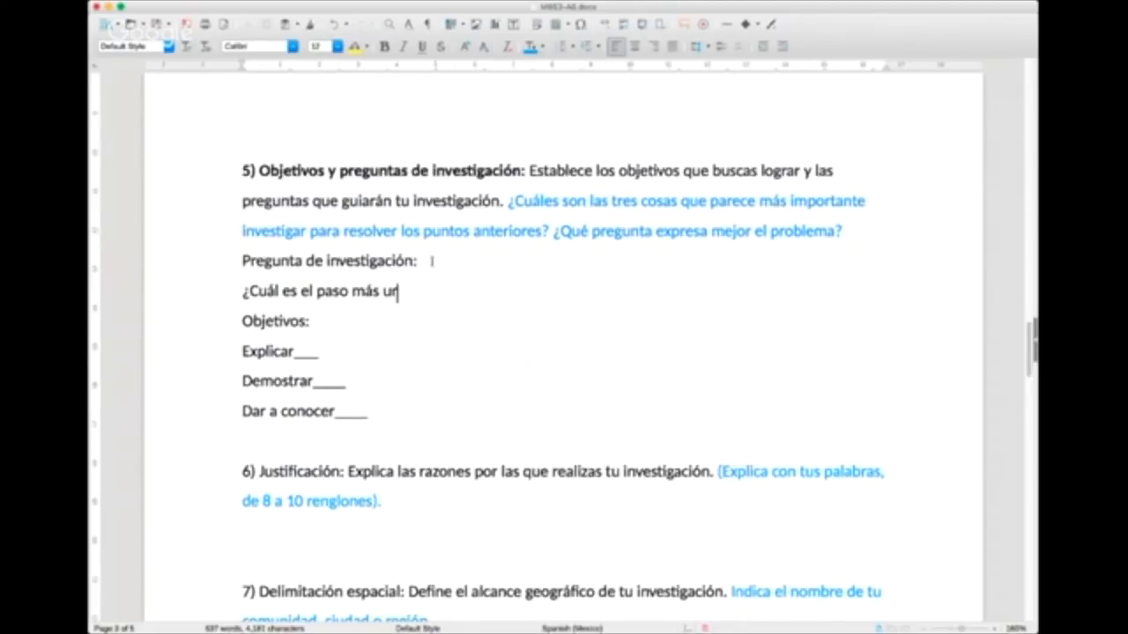
type("gente para ")
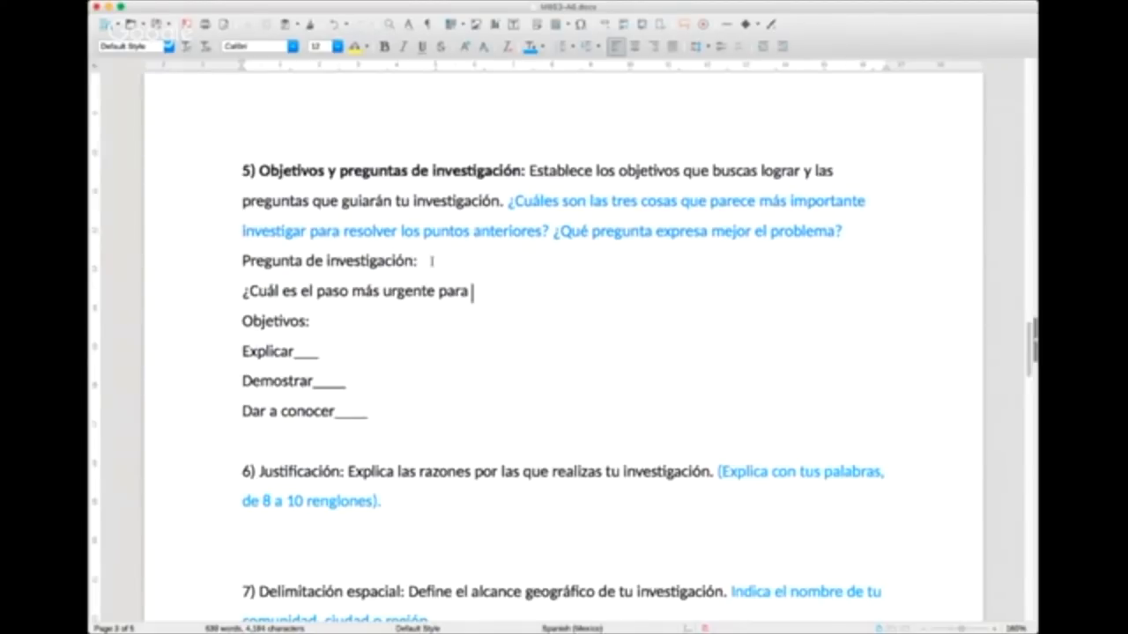
type("acercarnos a la")
Step: Continue the research question with "urgente para acercarnos a la solución al r"
key("BackSpace")
key("BackSpace")
key("BackSpace")
type("a la sol")
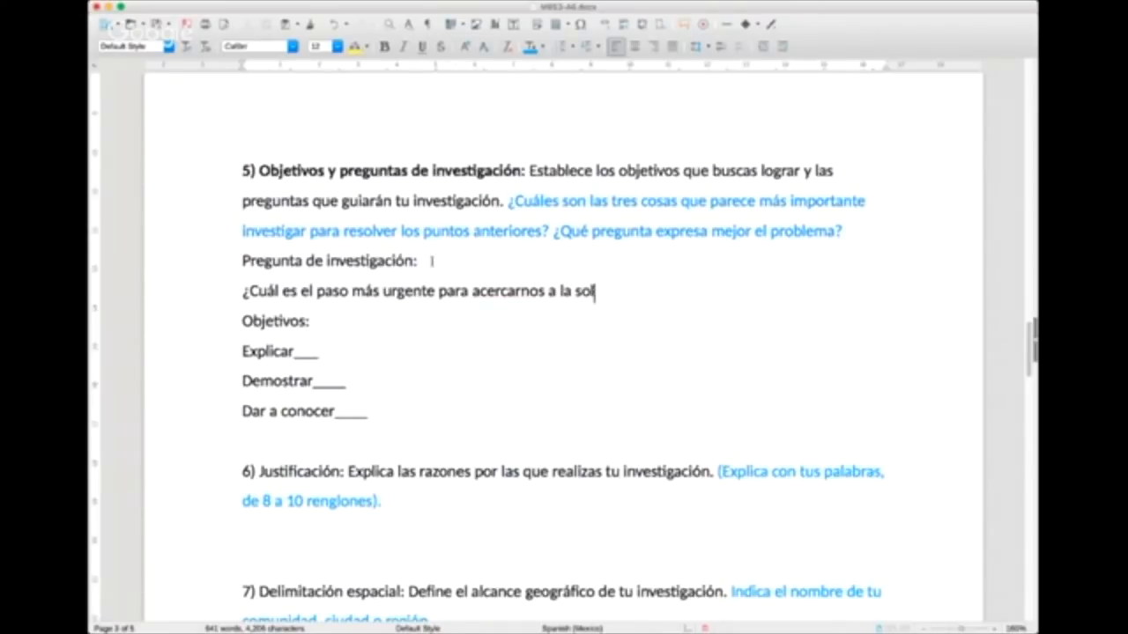
type("ución al rac")
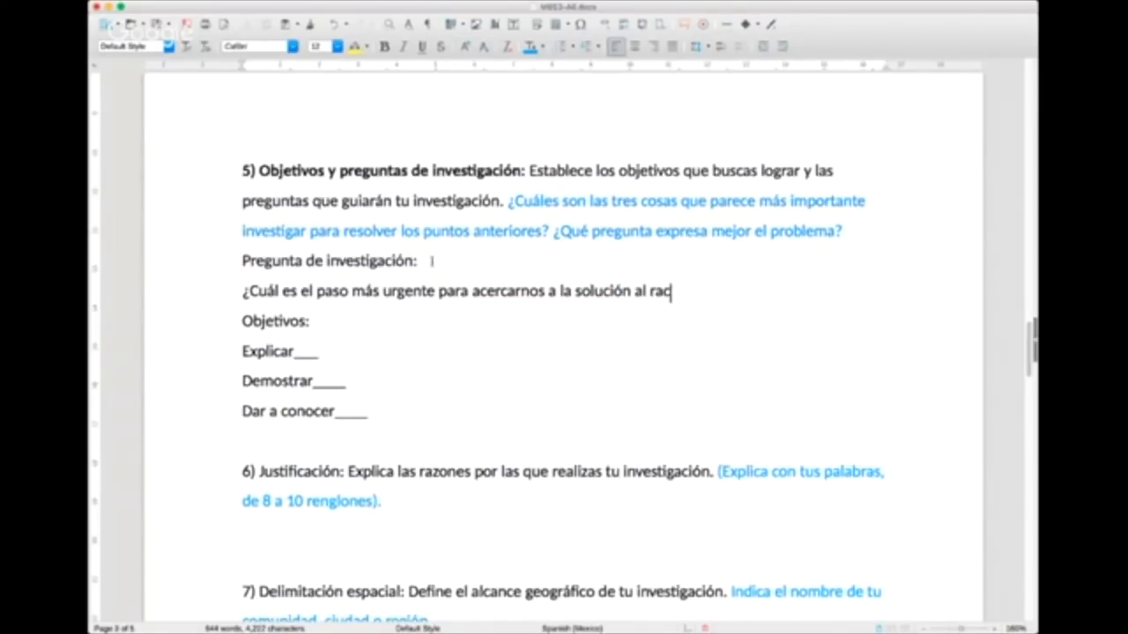
type("ismo y clasismo en")
Step: Complete the word "racismo" and finish the research question with "y clasismo en Coyacán?"
key("BackSpace")
key("BackSpace")
key("BackSpace")
key("BackSpace")
key("BackSpace")
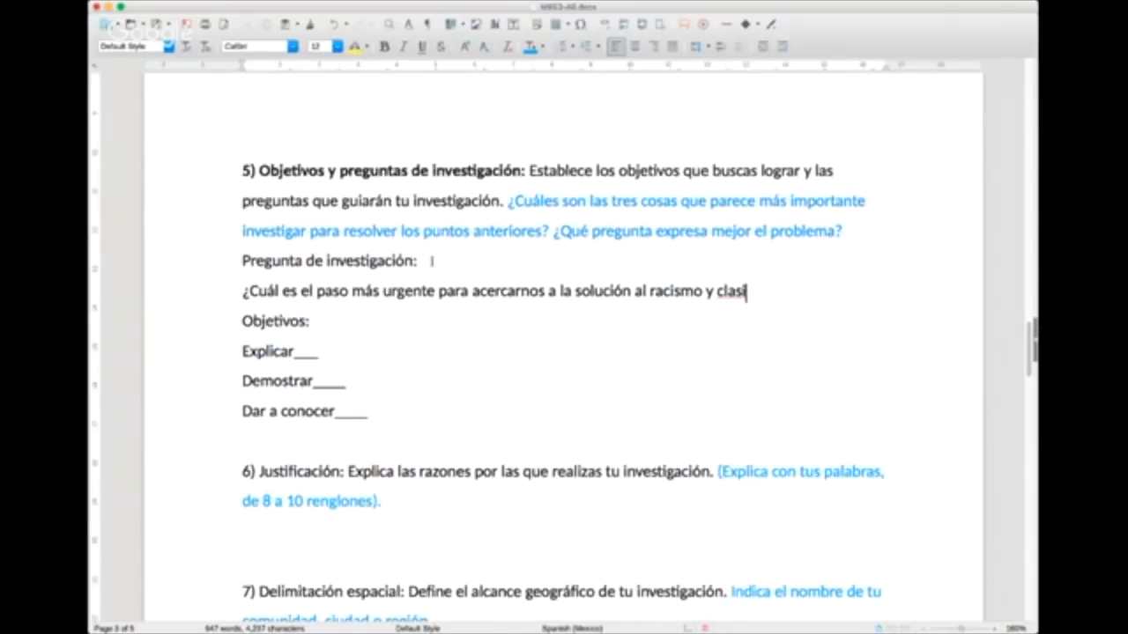
type("mo en Coyacán?")
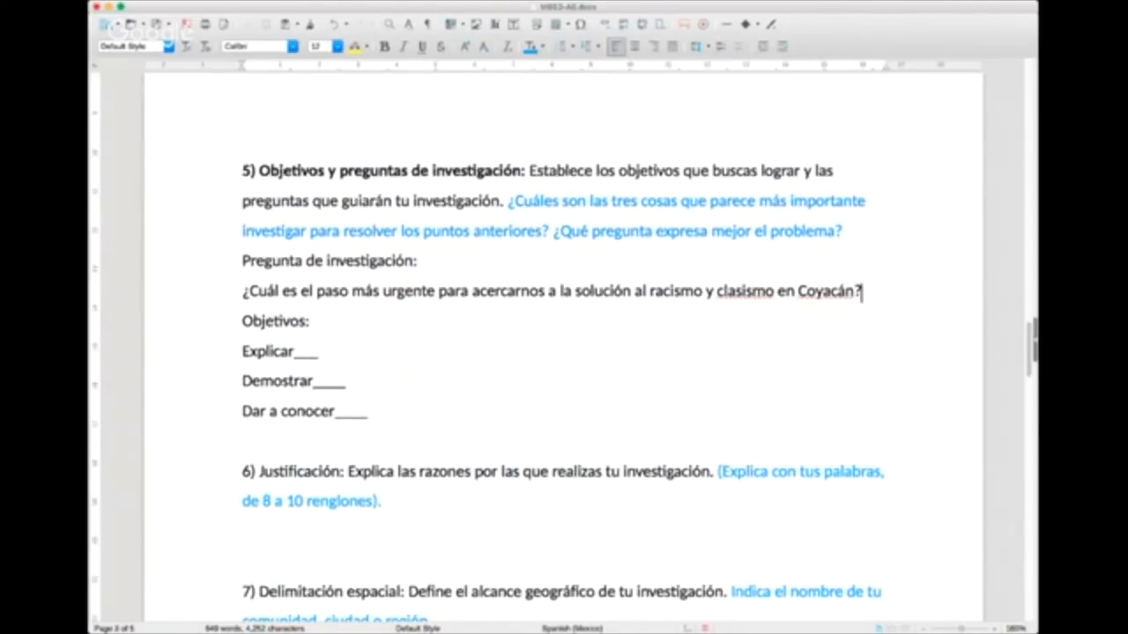
left_click_drag(246, 293, 864, 293)
left_click(863, 293)
key("super+Tab")
left_click(823, 386)
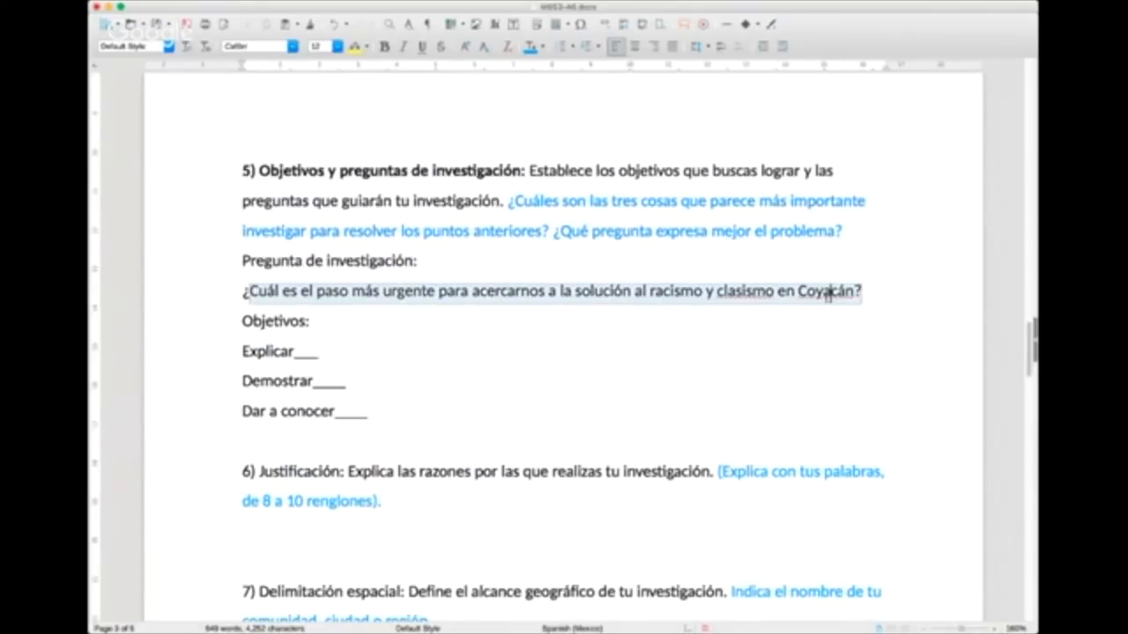
left_click_drag(863, 291, 243, 292)
left_click(266, 291)
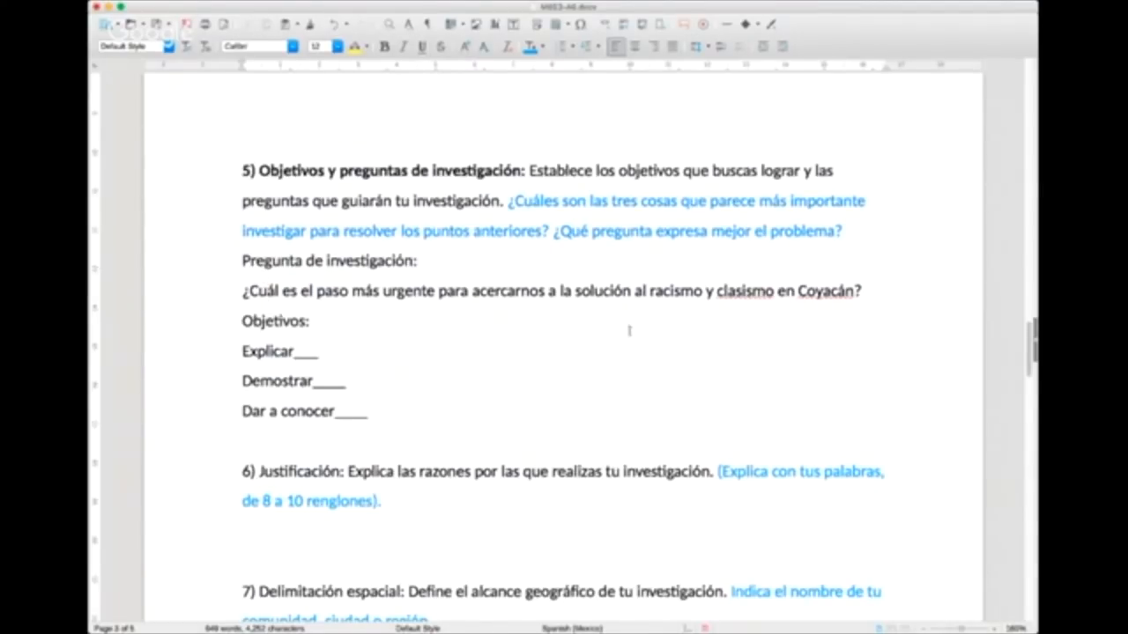
Step: Highlight the word "solución" in the research question in yellow
left_click_drag(238, 288, 908, 290)
left_click(908, 290)
double_click(598, 292)
left_click(354, 46)
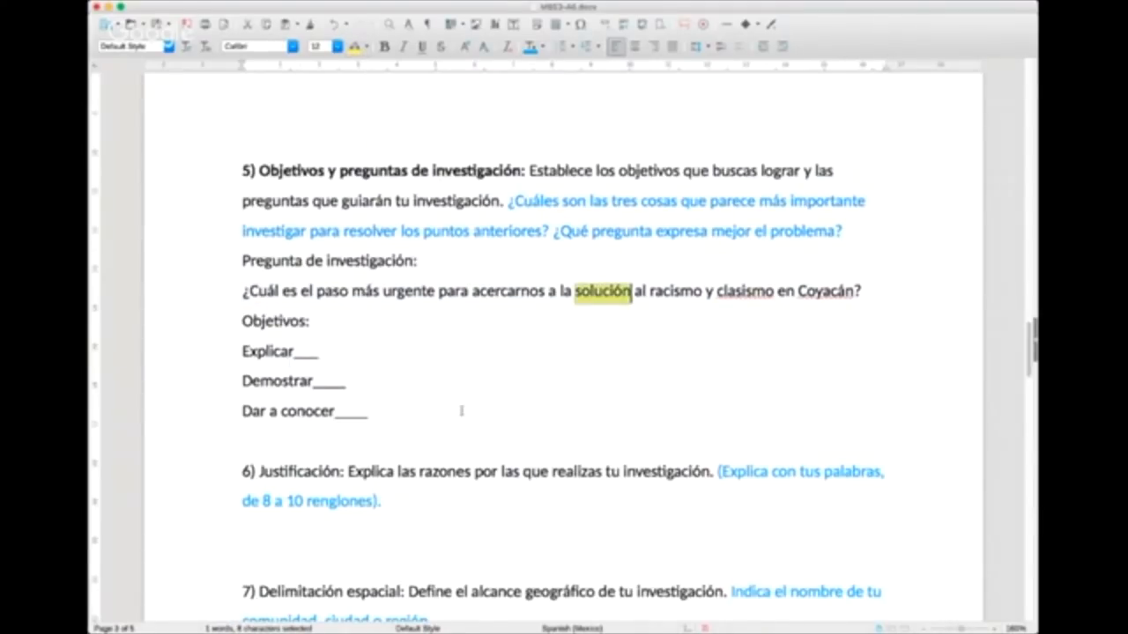
Step: Start a new line reading "Otros problemas" below the section 4 answer, leaving a blank line after the discrimination paragraph
scroll(462, 410, "up", 2)
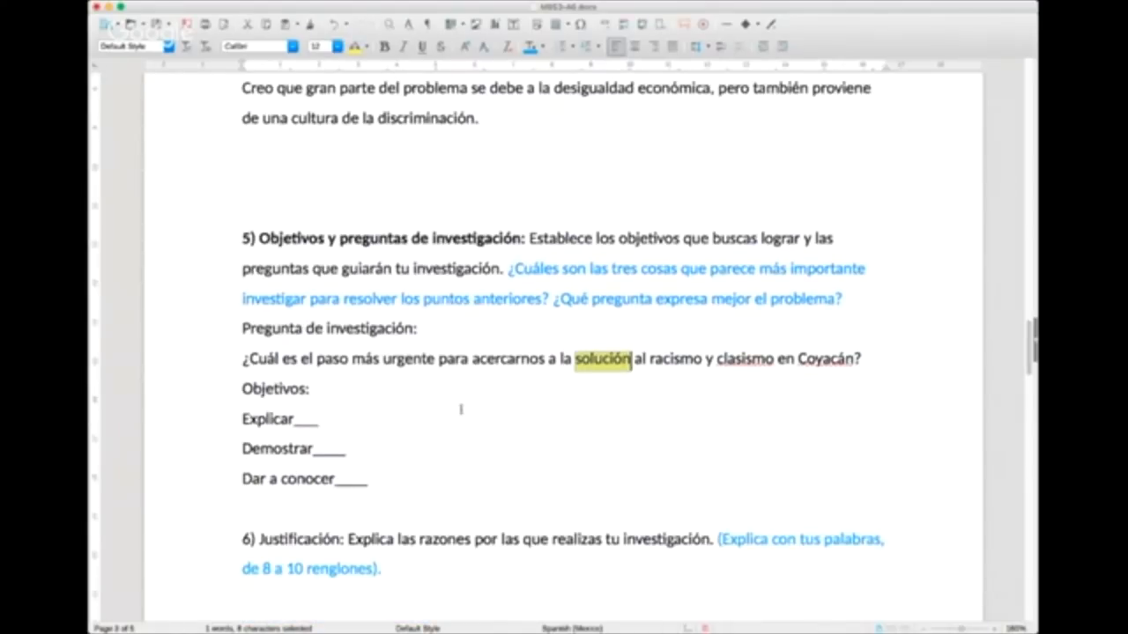
scroll(461, 409, "up", 10)
left_click(502, 401)
scroll(500, 409, "down", 5)
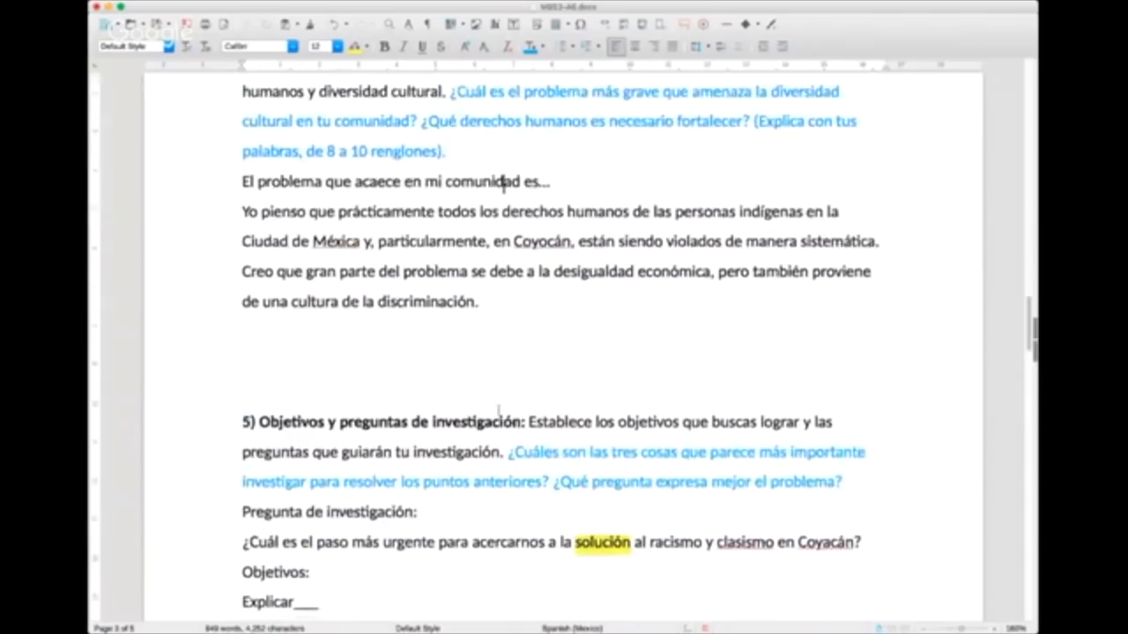
scroll(499, 407, "up", 4)
left_click(578, 455)
key("Return")
key("Return")
key("Up")
key("Up")
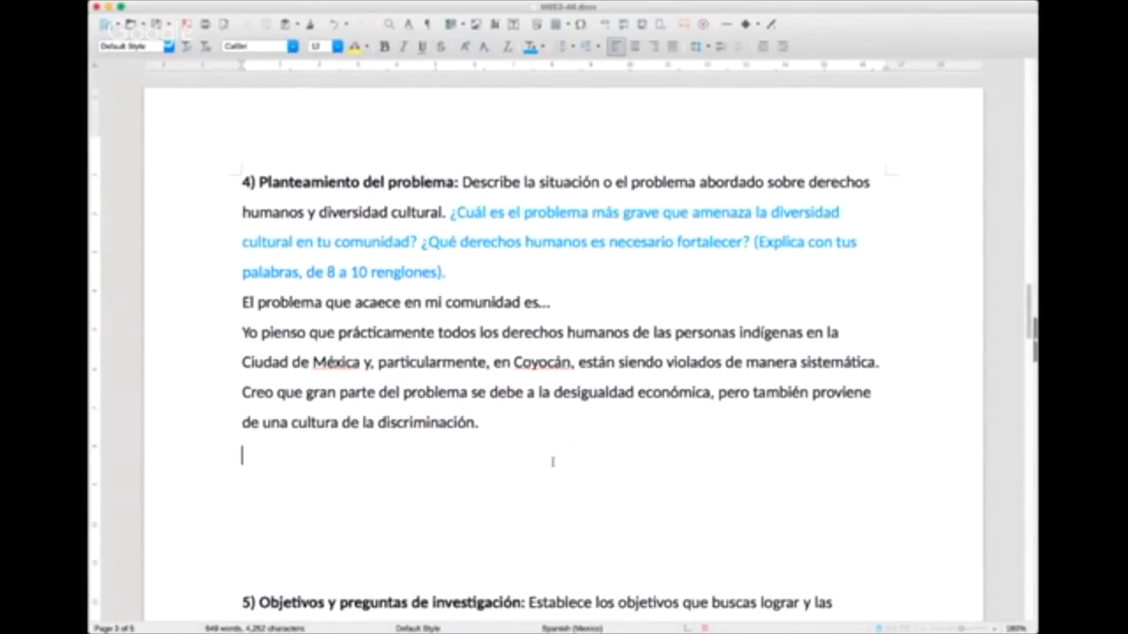
key("Return")
type("Otros problemas")
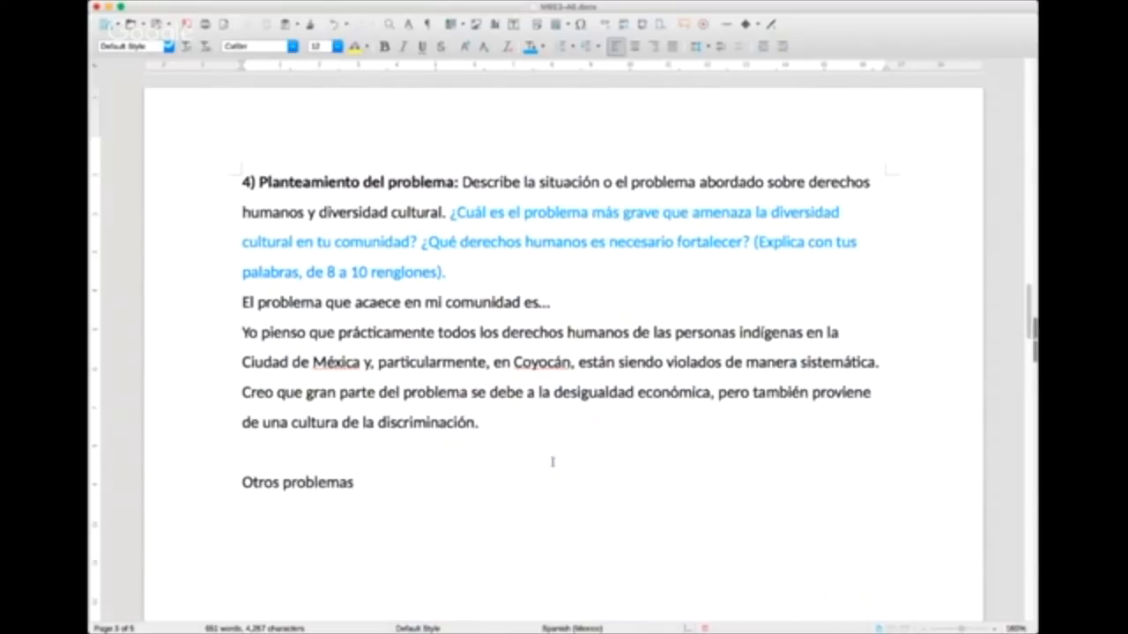
Step: Extend the "Otros problemas" line with "de derechos humanos y multiculturalidad:"
scroll(553, 462, "down", 1)
scroll(547, 460, "down", 4)
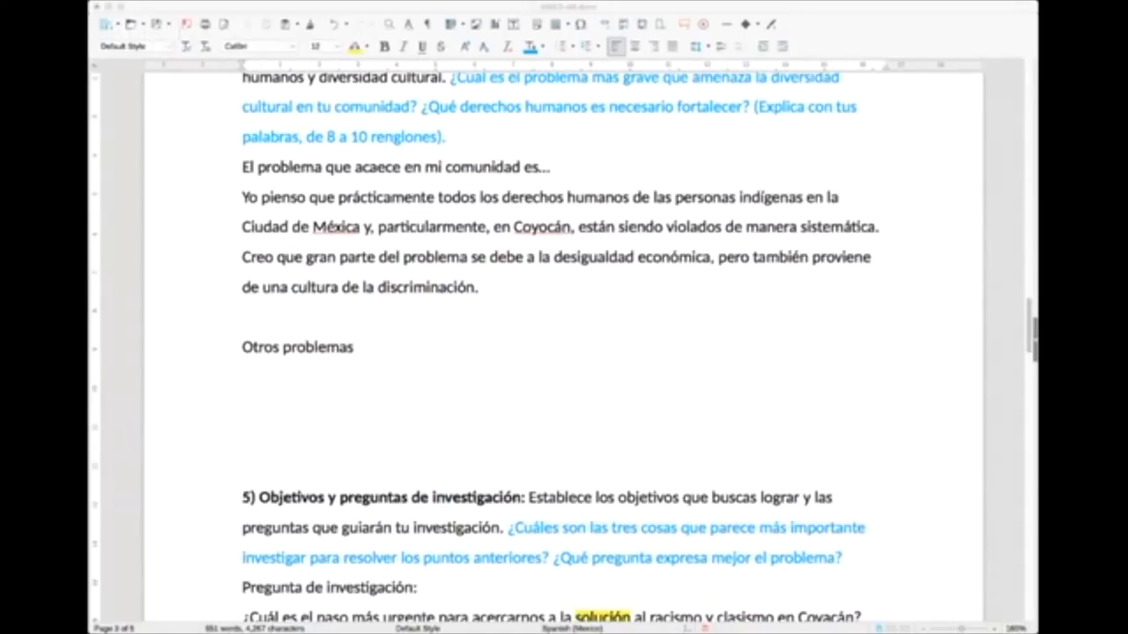
left_click(373, 349)
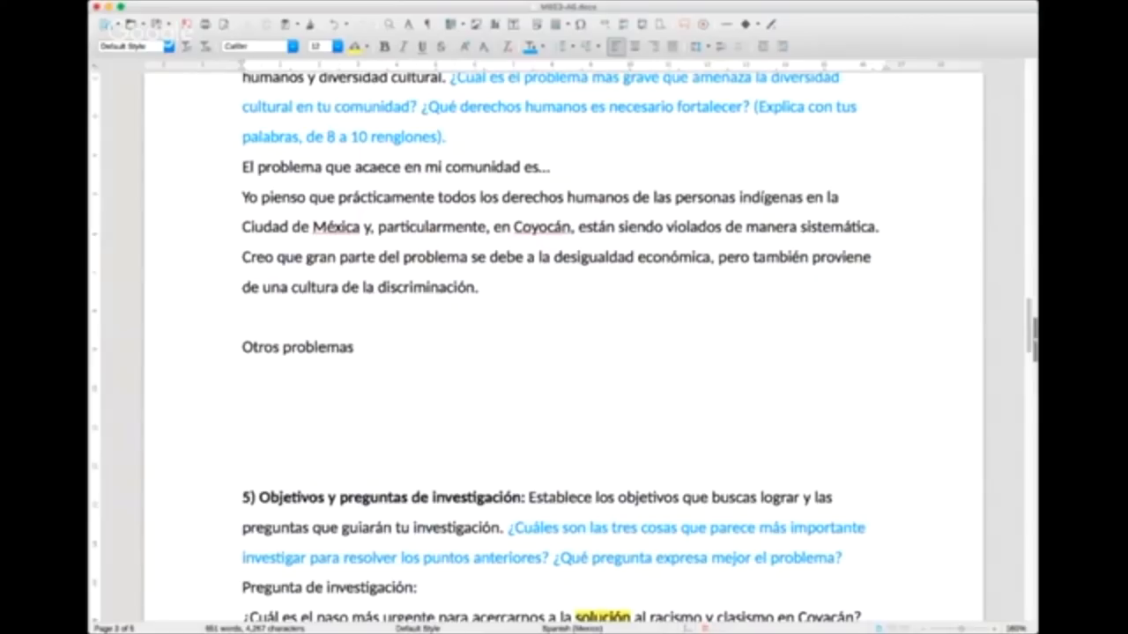
left_click(869, 431)
left_click(921, 397)
left_click(618, 372)
left_click(578, 352)
type("de derechos hu")
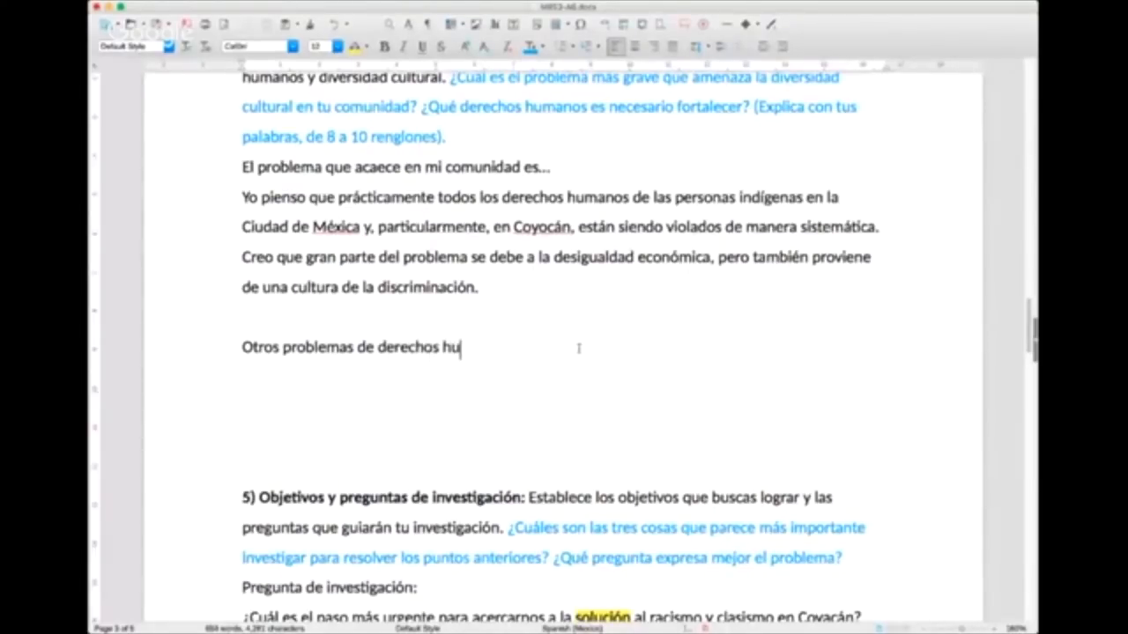
type("manos y mult")
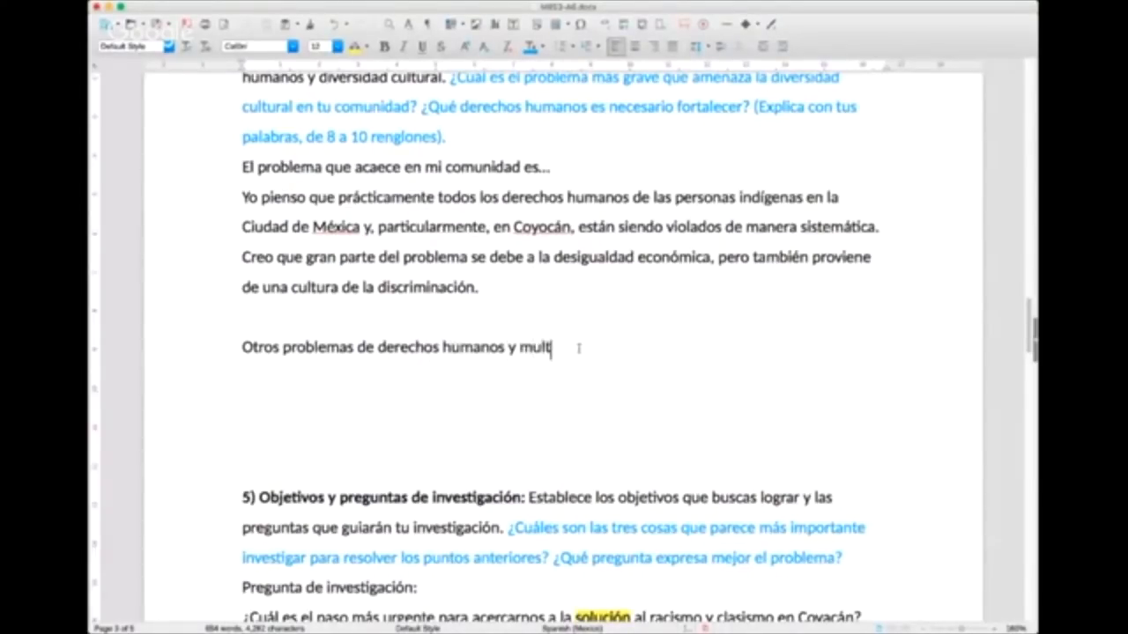
type("iculturalidad:")
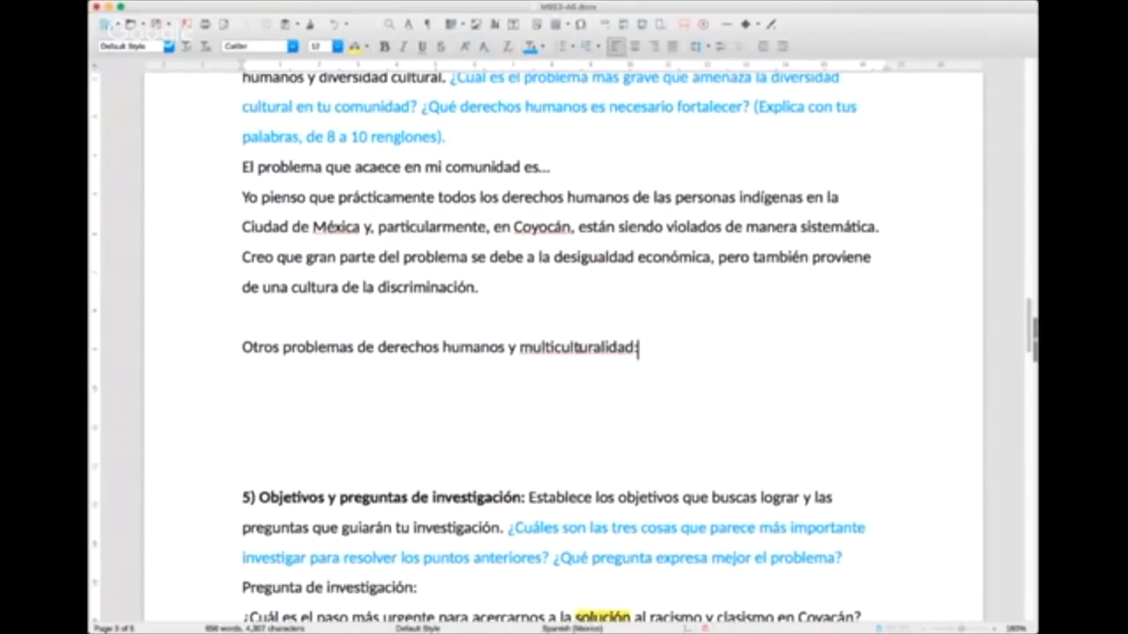
Step: Add "Discriminación laboral" as the first example under the other-problems heading, leaving a blank line between them
key("Return")
key("Return")
type("Falta ")
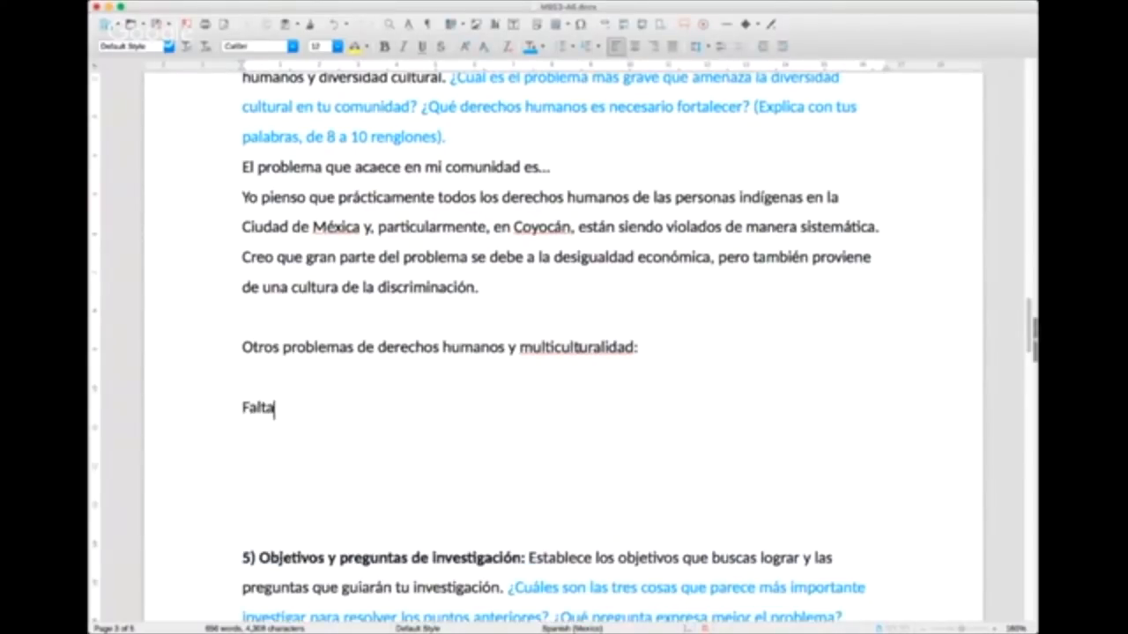
type("de ac")
key("BackSpace")
key("BackSpace")
key("BackSpace")
key("BackSpace")
key("BackSpace")
key("BackSpace")
key("BackSpace")
key("BackSpace")
key("BackSpace")
key("BackSpace")
key("BackSpace")
type("De")
key("BackSpace")
type("iscriminació")
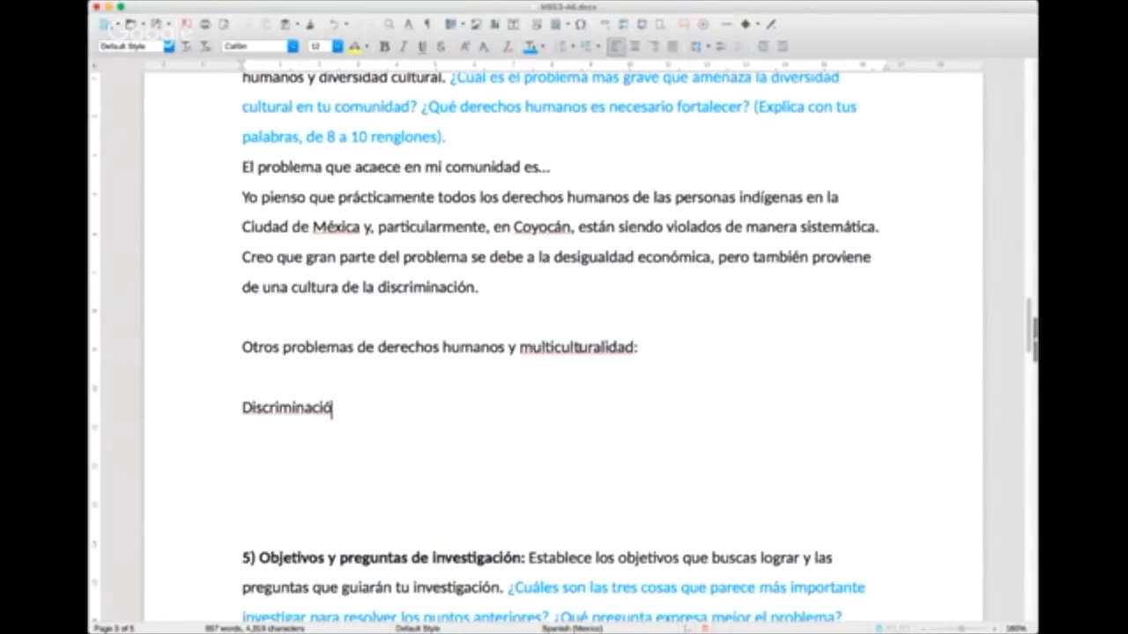
type("n laboral")
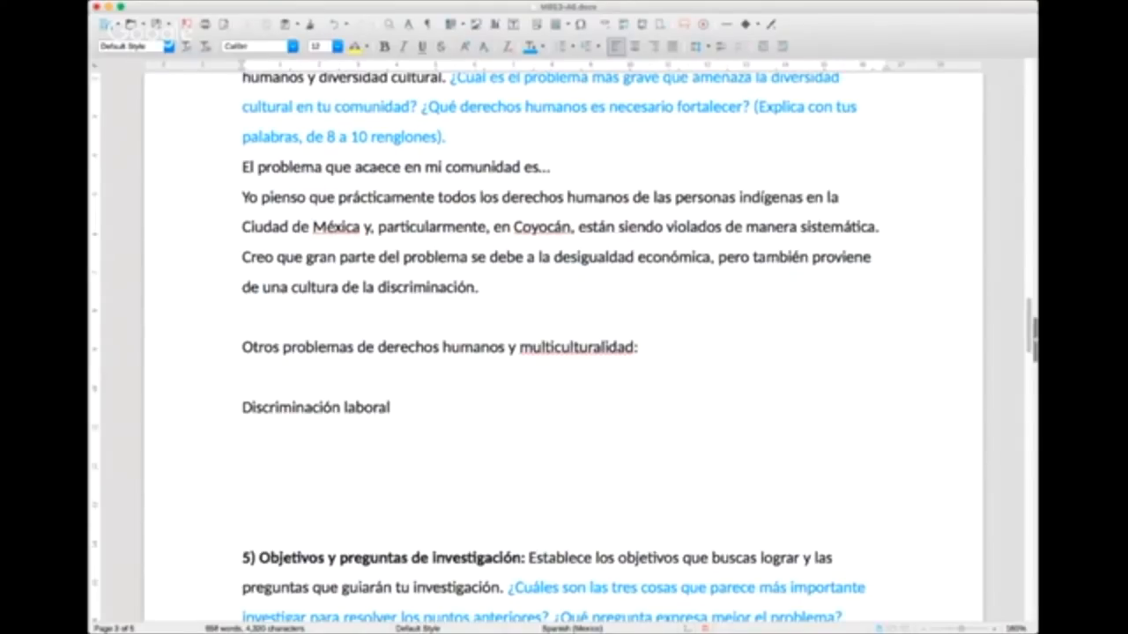
Step: Add "Falta de acceso a las escuelas" on the line below "Discriminación laboral"
key("super+Tab")
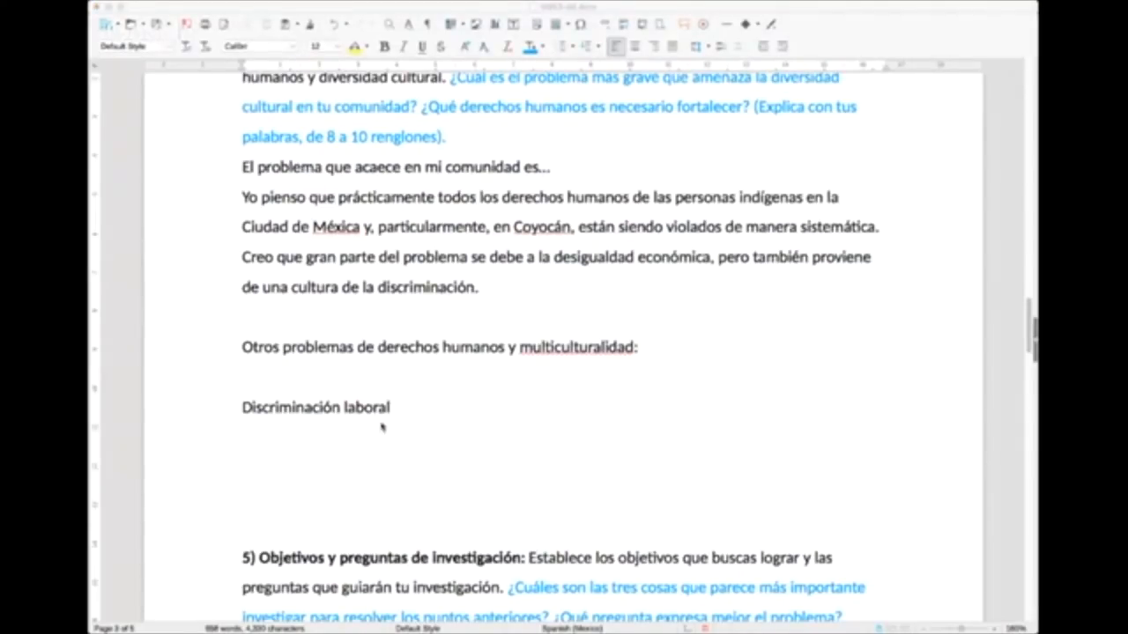
left_click(409, 388)
left_click(385, 424)
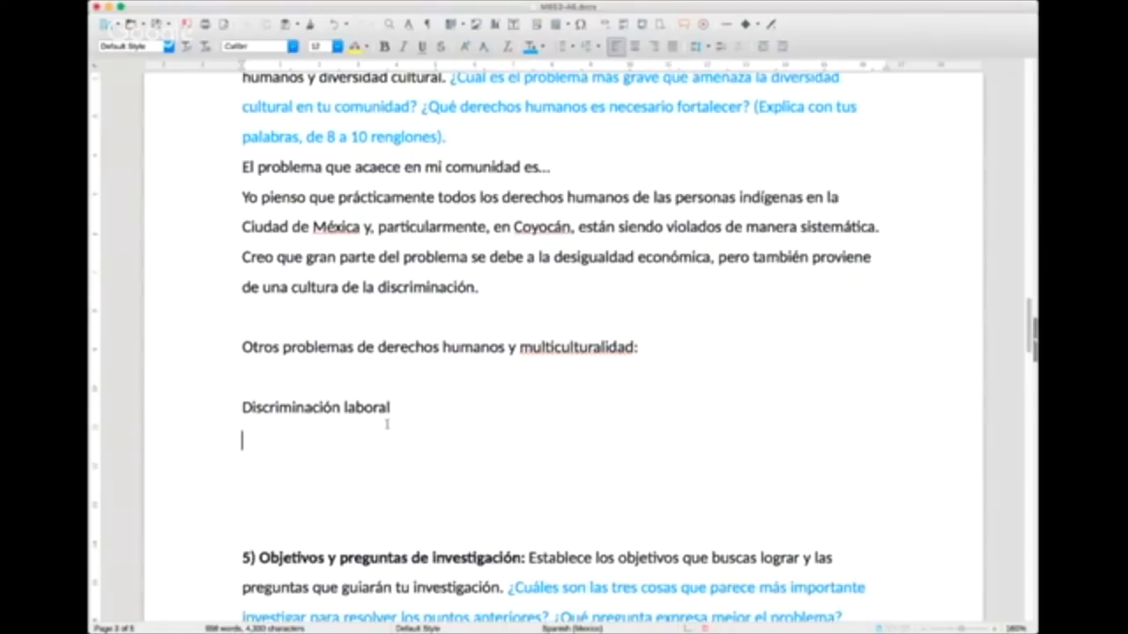
type("Falta de acceso a las e")
key("BackSpace")
type("s escuelas")
Step: Complete the "Discriminación laboral" example with "por hablar otra lengua"
key("Up")
key("Home")
key("Down")
key("Up")
key("End")
type("por se")
key("BackSpace")
key("BackSpace")
type("ten")
key("BackSpace")
key("BackSpace")
key("BackSpace")
type("hablar otra lengua")
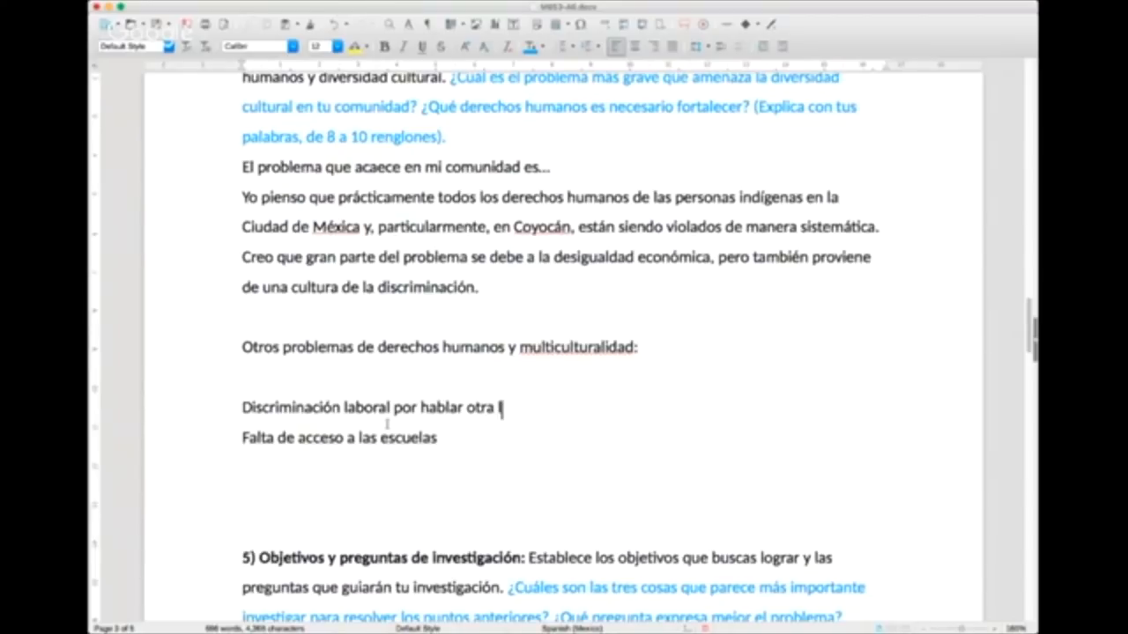
Step: Complete the "Falta de acceso a las escuelas" example with "por hablar otra lengua"
key("Up")
key("End")
type("por hablar otra lengua")
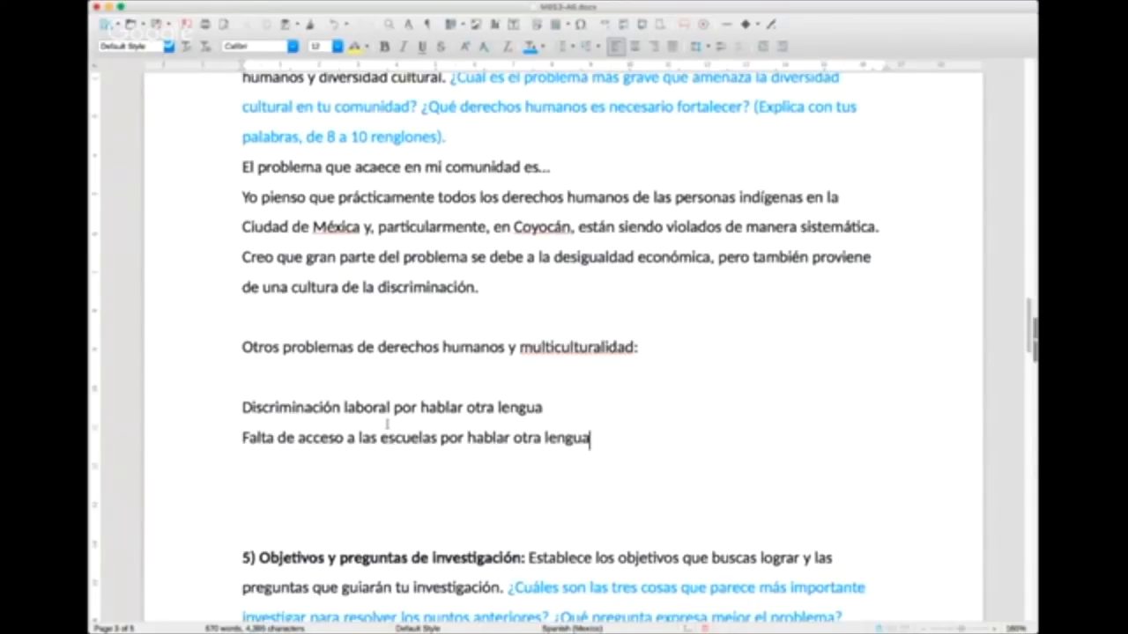
Step: Add a third example line reading "Violencia de parte de la autoridad por pertenecer a otra cultura"
key("Return")
type("D")
key("BackSpace")
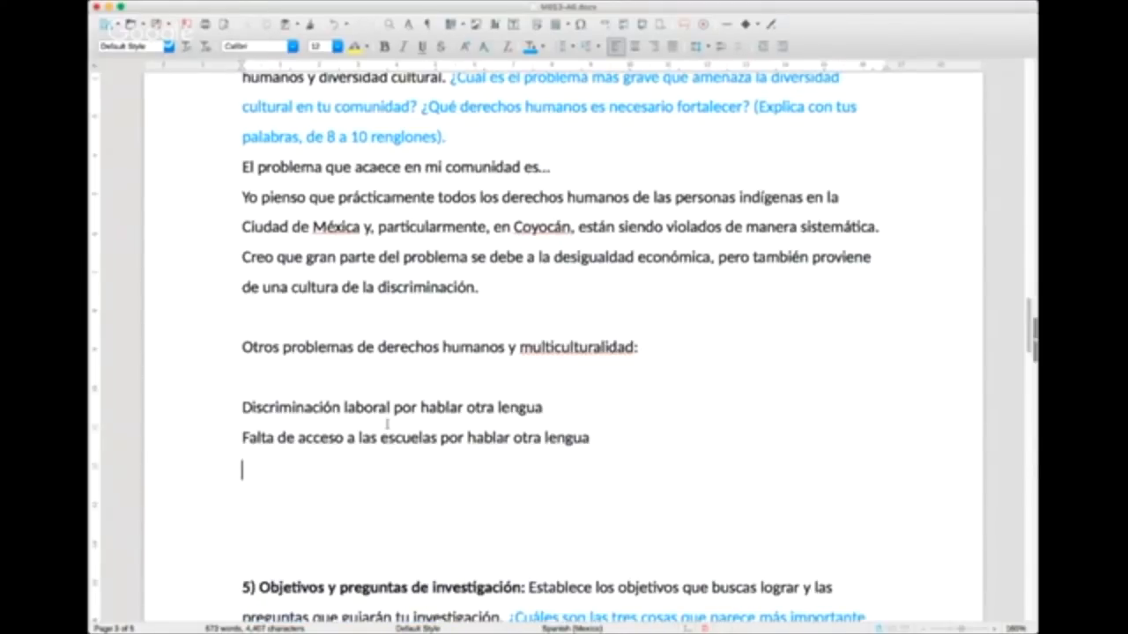
type("Vil")
key("BackSpace")
type("olencia de parte")
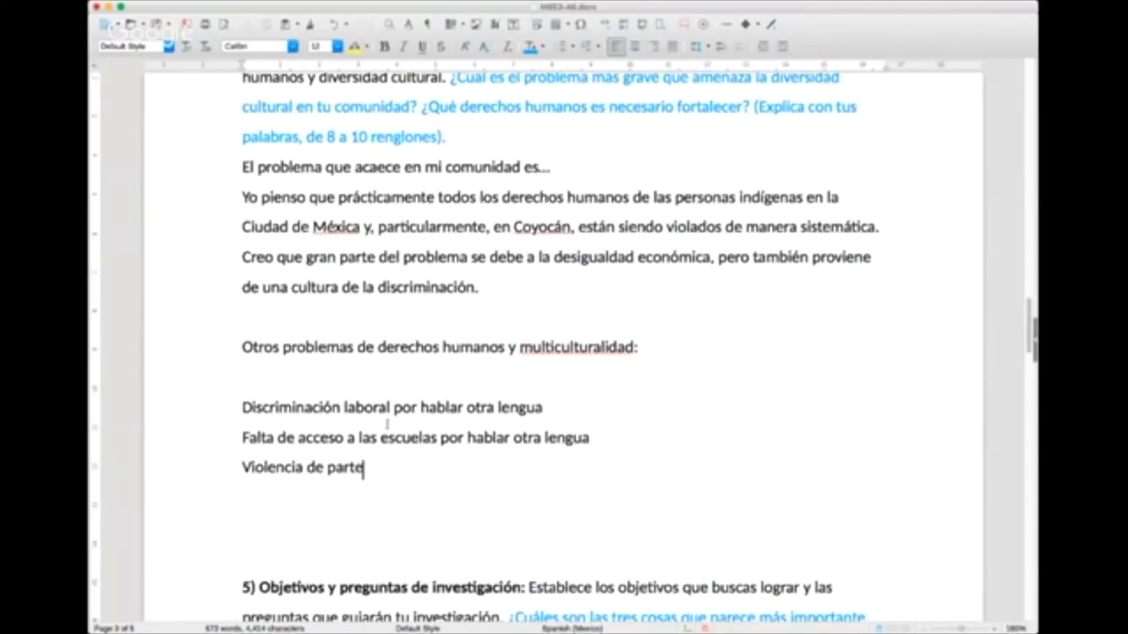
type(" de la autoridad")
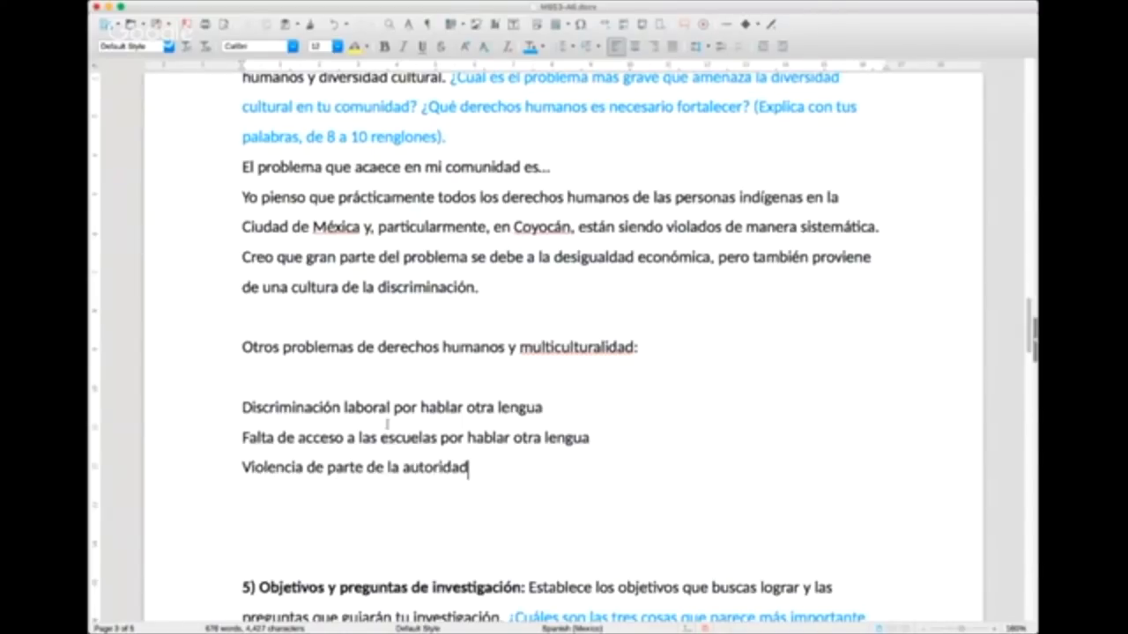
type(" por pertene")
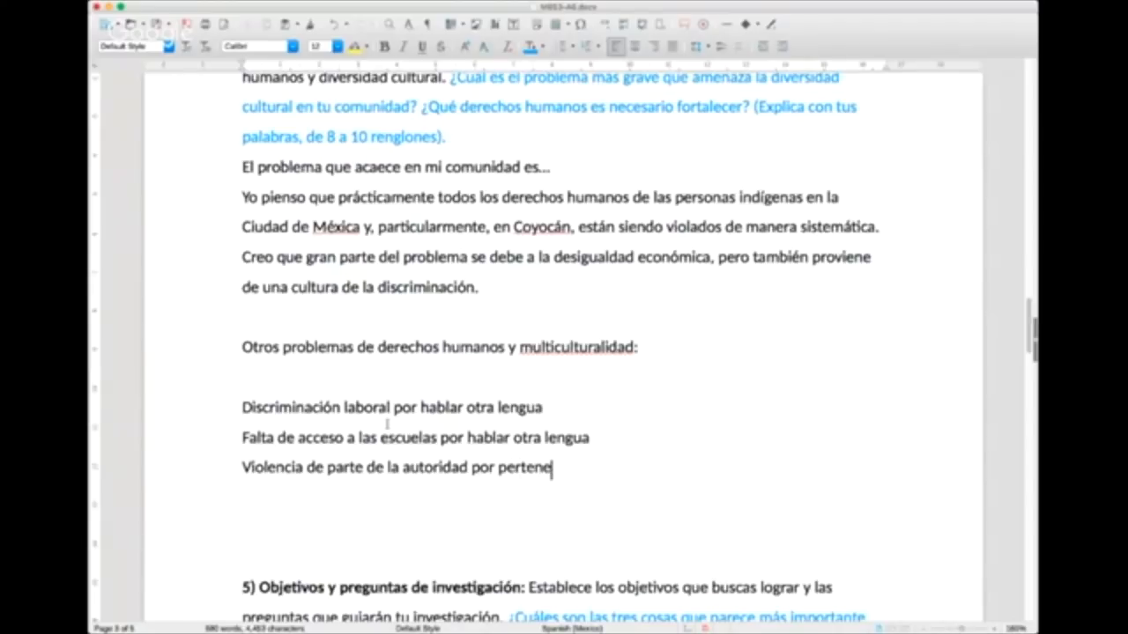
type("cer a otra cultura")
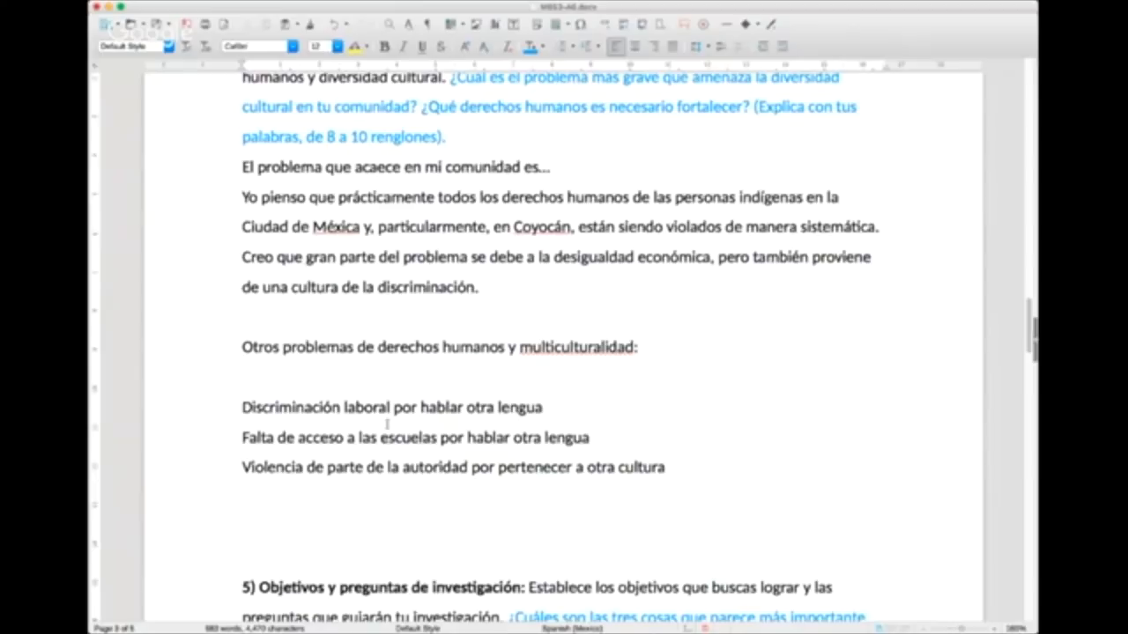
Step: Highlight the word "otra" in yellow in each of the three example lines
double_click(483, 409)
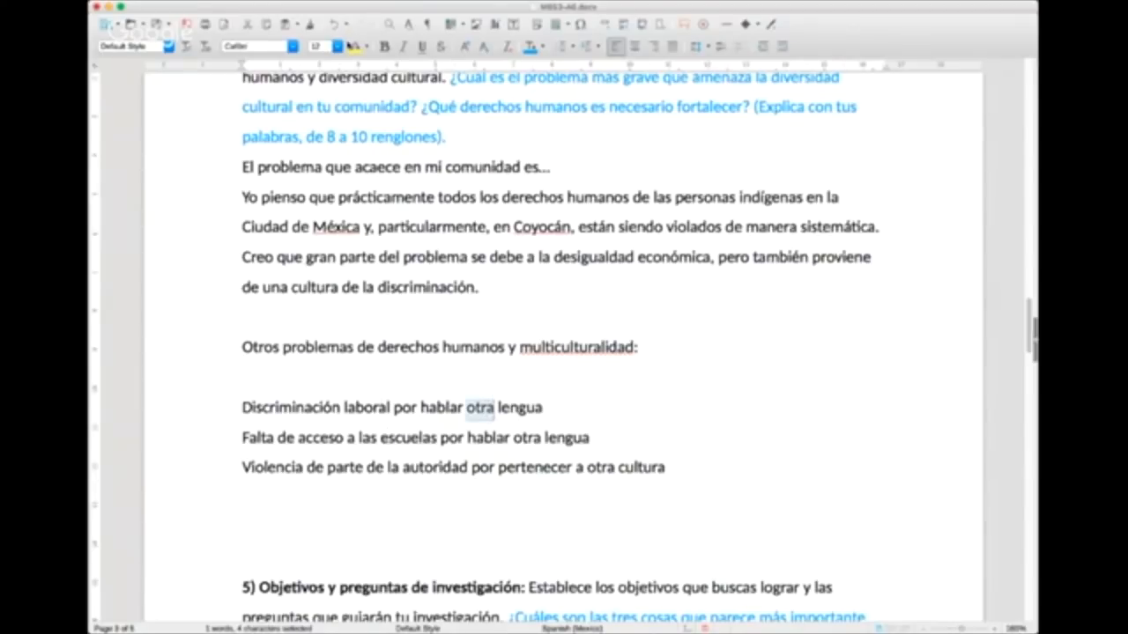
left_click(355, 48)
double_click(526, 437)
left_click(355, 49)
double_click(599, 468)
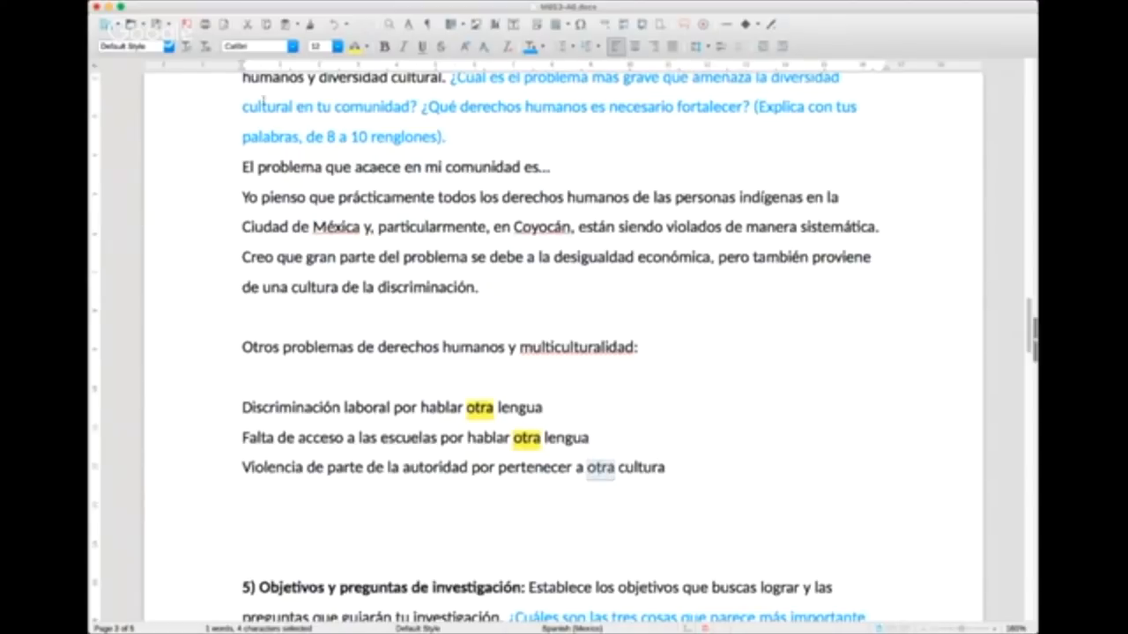
left_click(355, 48)
key("Down")
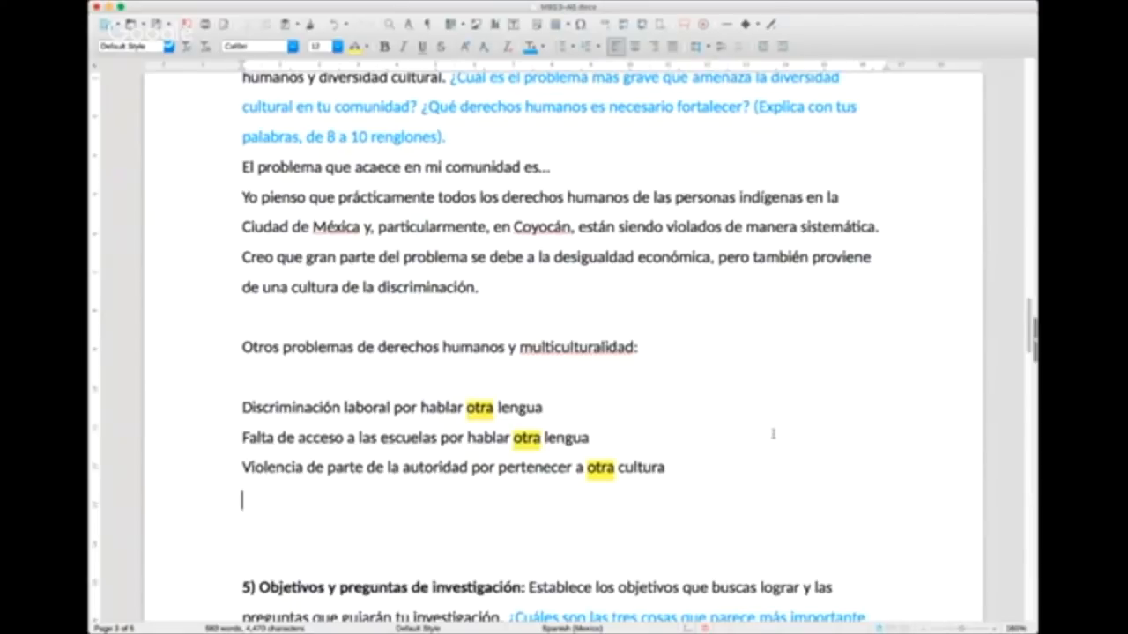
Step: Change the highlighting of the three complete example lines under "Otros problemas de derechos humanos y multiculturalidad" to gray
left_click_drag(242, 405, 785, 471)
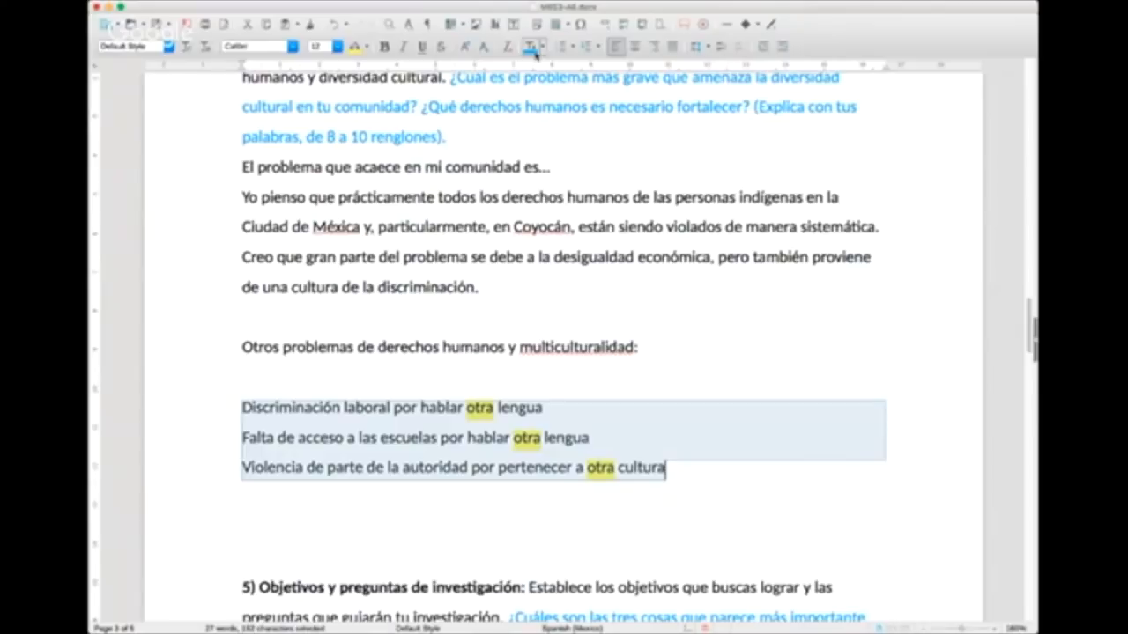
left_click(367, 47)
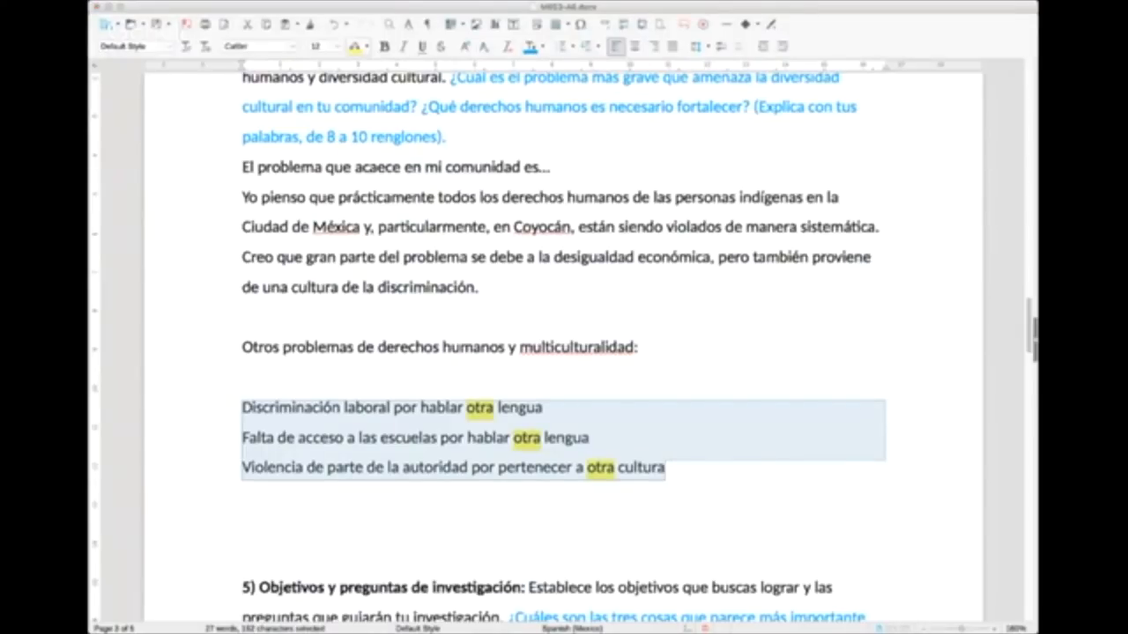
left_click(441, 114)
left_click(738, 433)
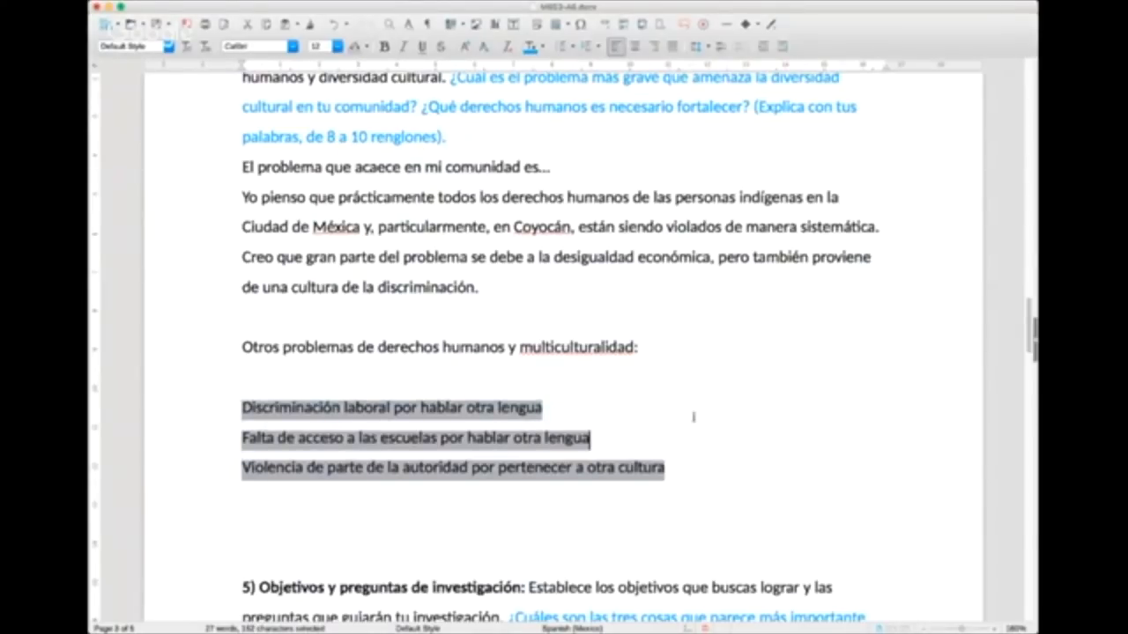
Step: Add a fourth example line reading "Los medio de comunicación que privilegian una cultura sobre las demás"
scroll(609, 416, "down", 3)
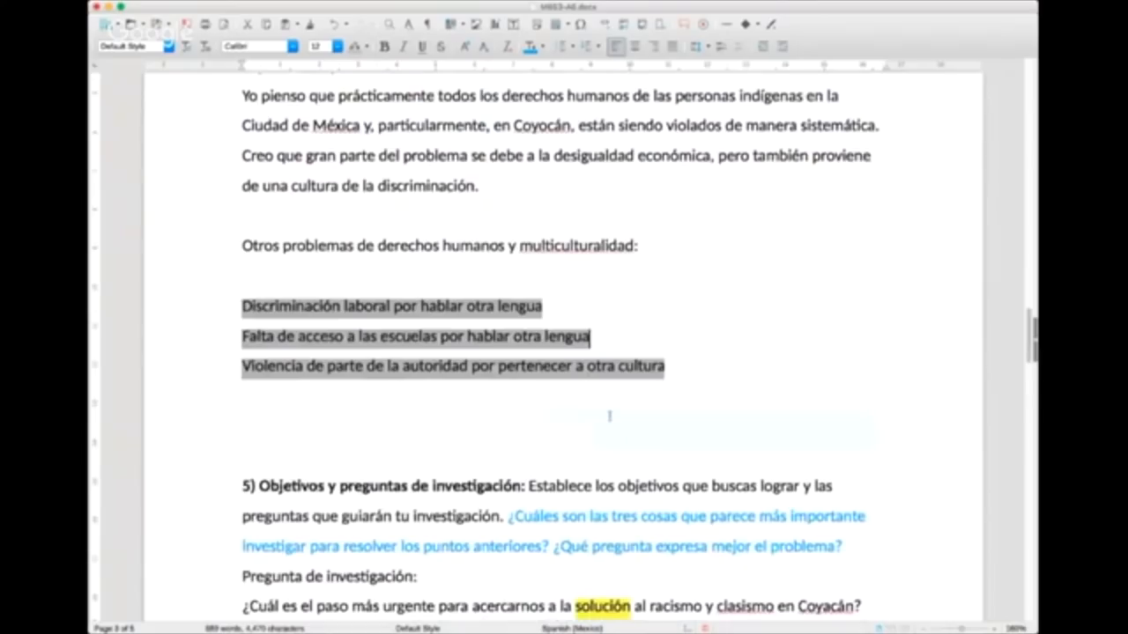
left_click(394, 391)
type("Los medio d")
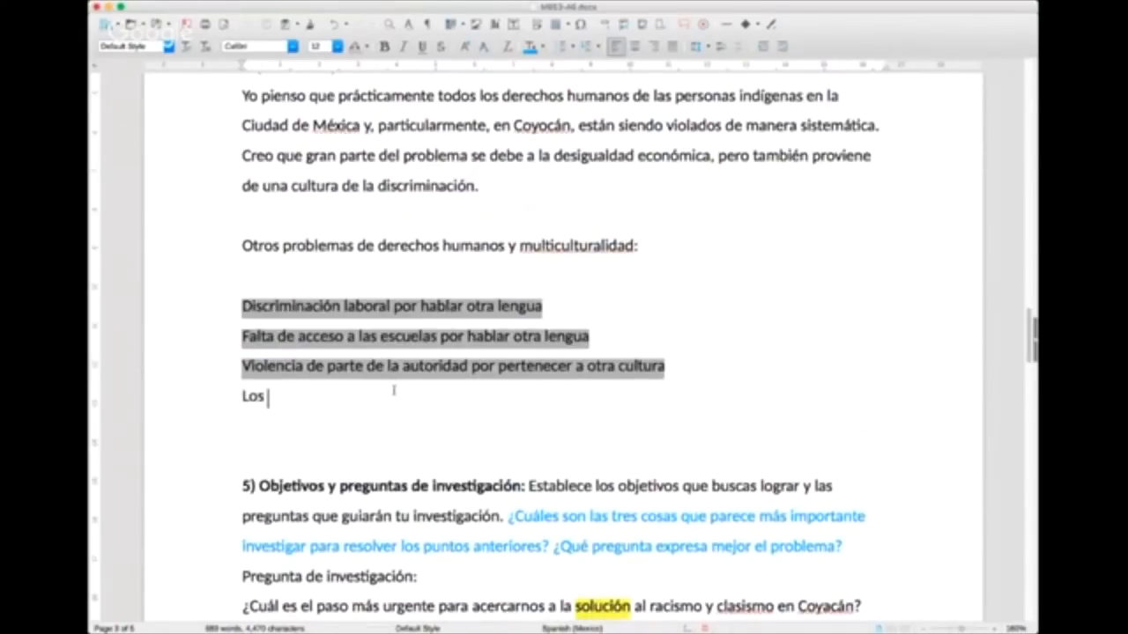
type("e info")
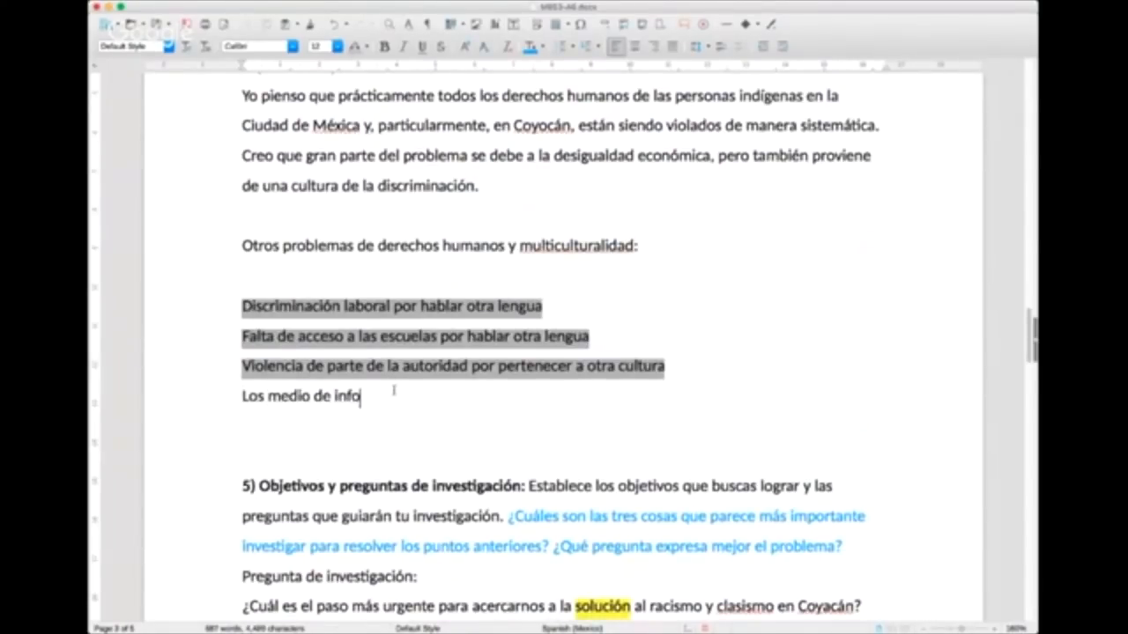
key("BackSpace")
key("BackSpace")
key("BackSpace")
key("BackSpace")
type("comunicación que priv")
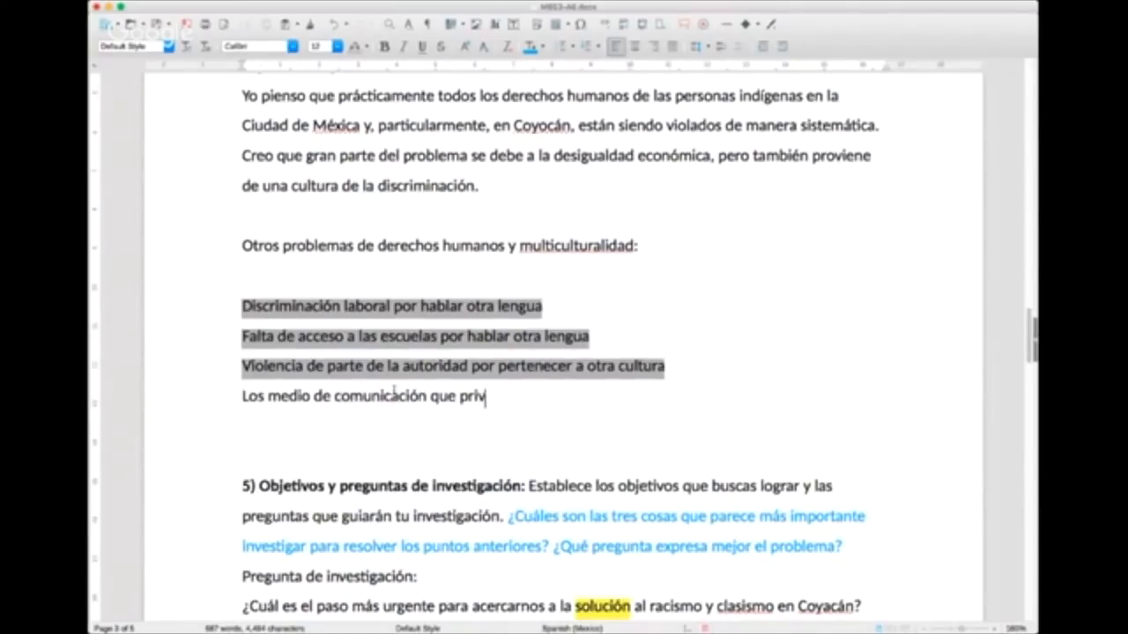
type("ilegias")
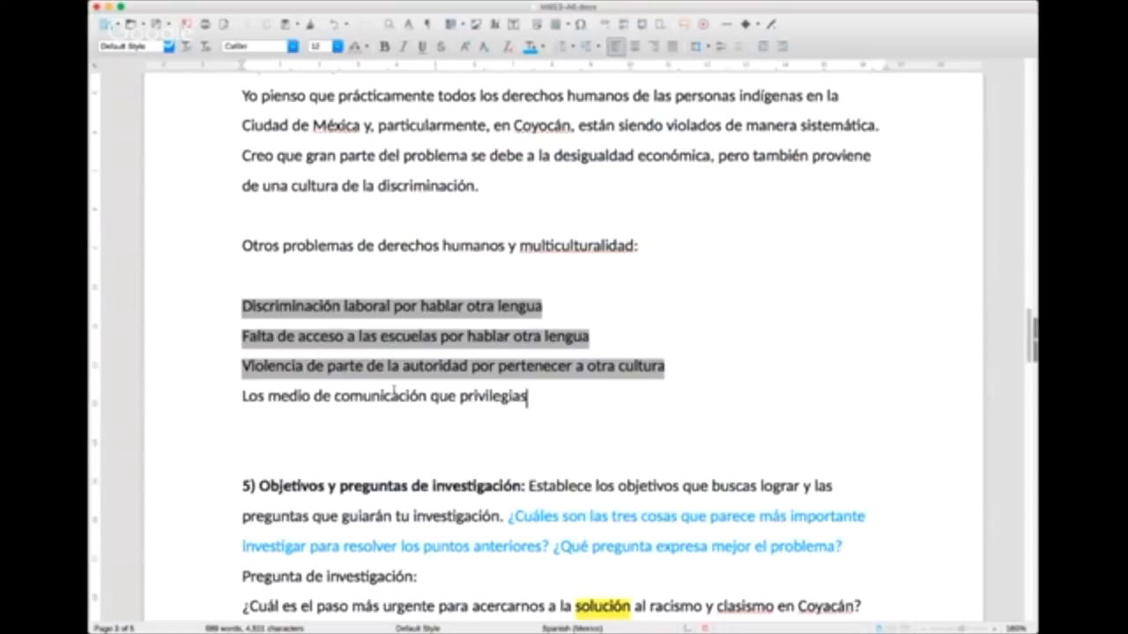
key("BackSpace")
type("n una cultura")
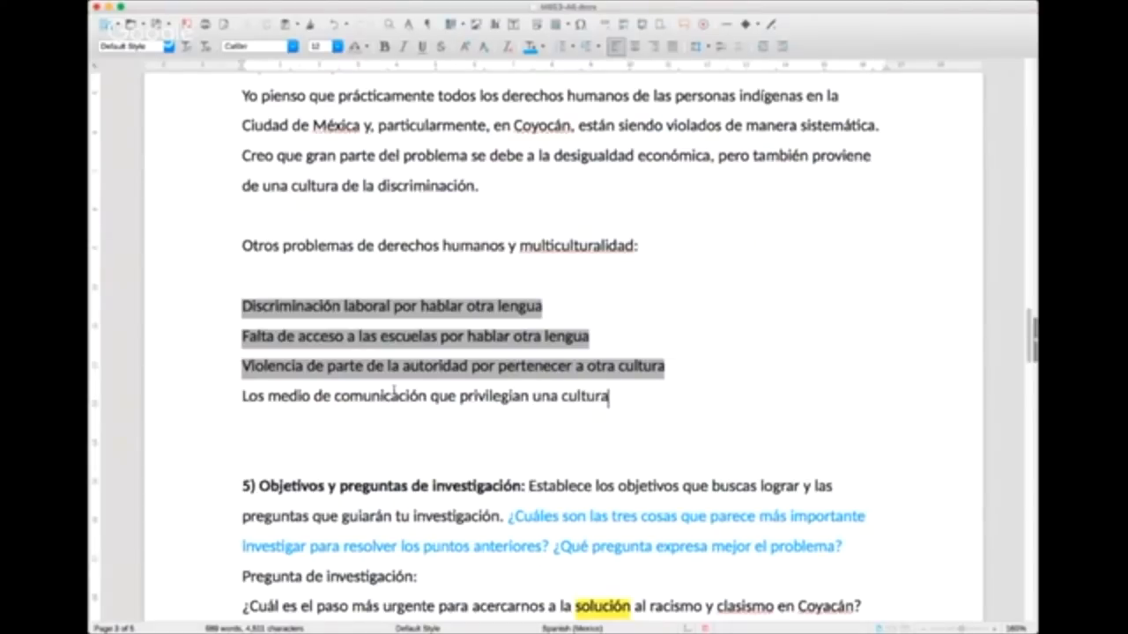
type(" sobre las demás")
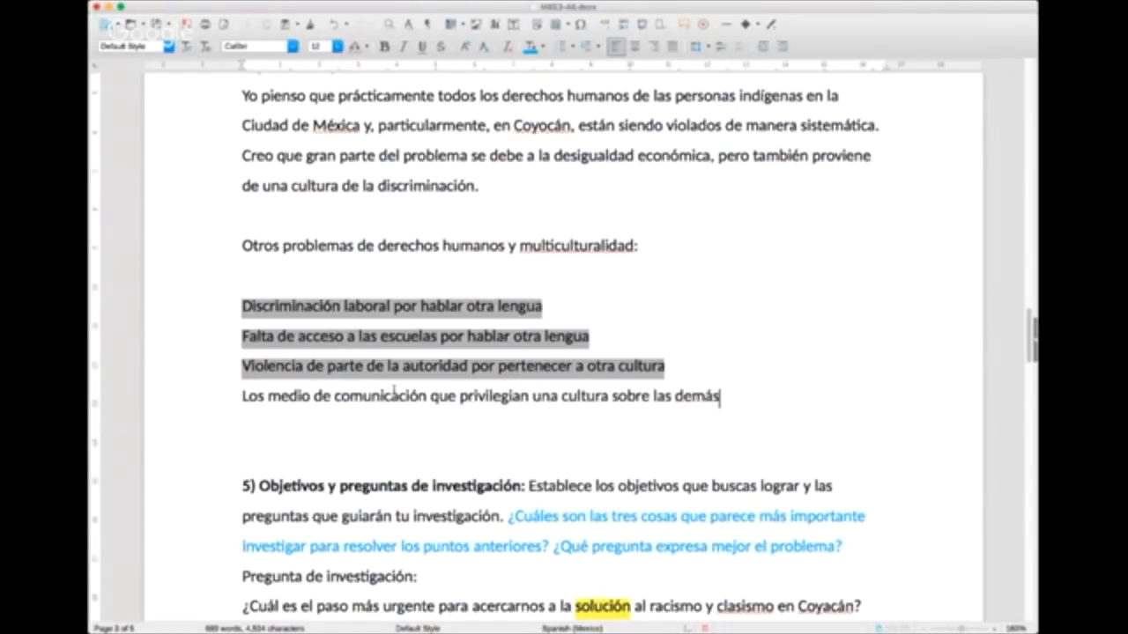
Step: Insert a blank line below the fourth example and correct "medio" to "medios" in it
key("Return")
key("Return")
key("BackSpace")
key("Up")
key("Right")
key("Right")
key("Right")
key("Right")
key("Right")
key("Right")
key("Right")
key("Right")
key("Right")
type("s")
key("Down")
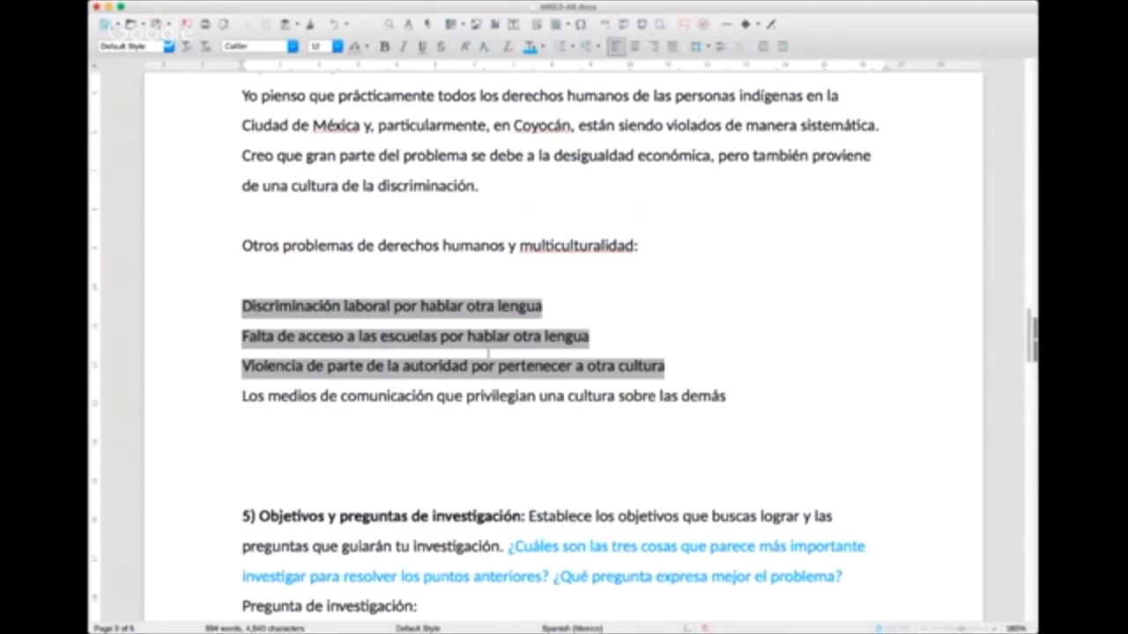
Step: Remove the underscore placeholder after "Explicar" in the objectives of section 5
key("super+Tab")
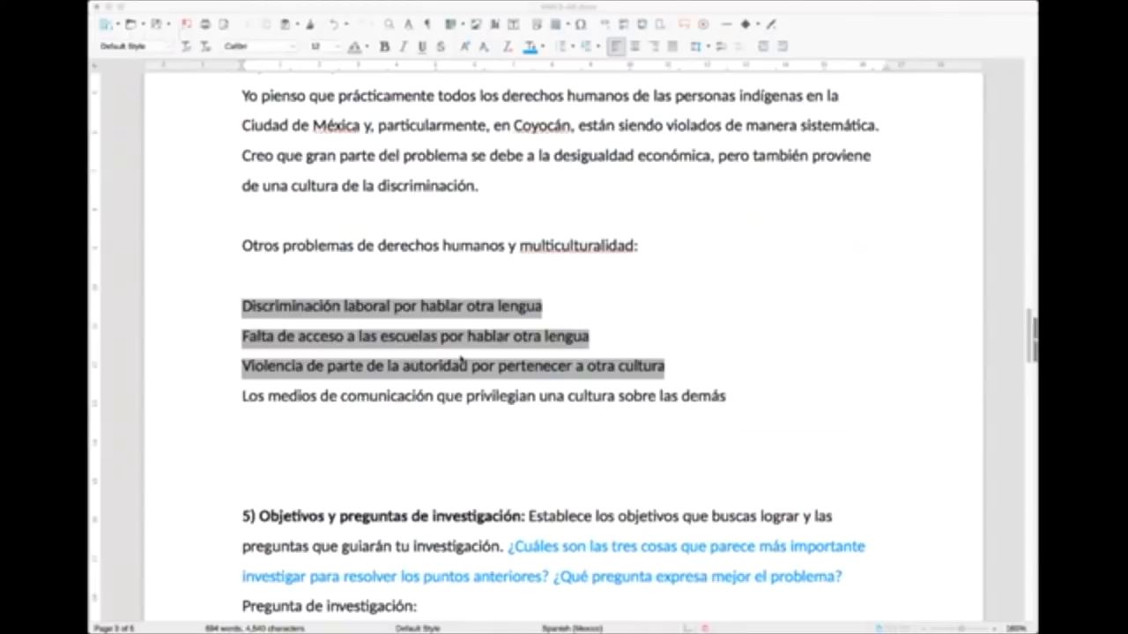
scroll(462, 360, "down", 5)
left_click(460, 401)
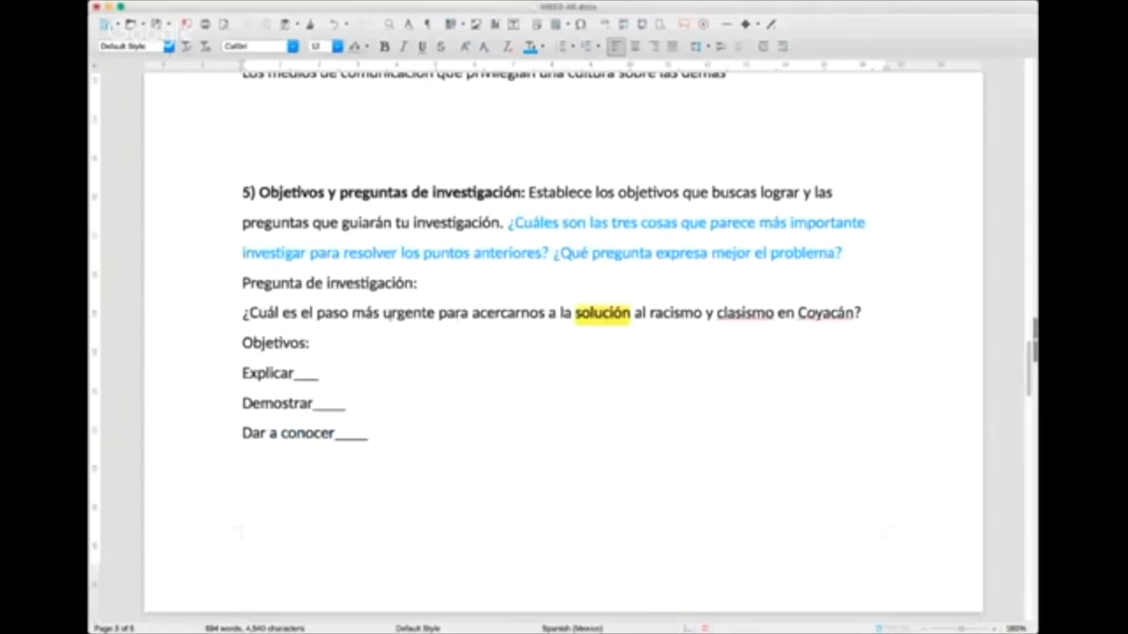
triple_click(388, 313)
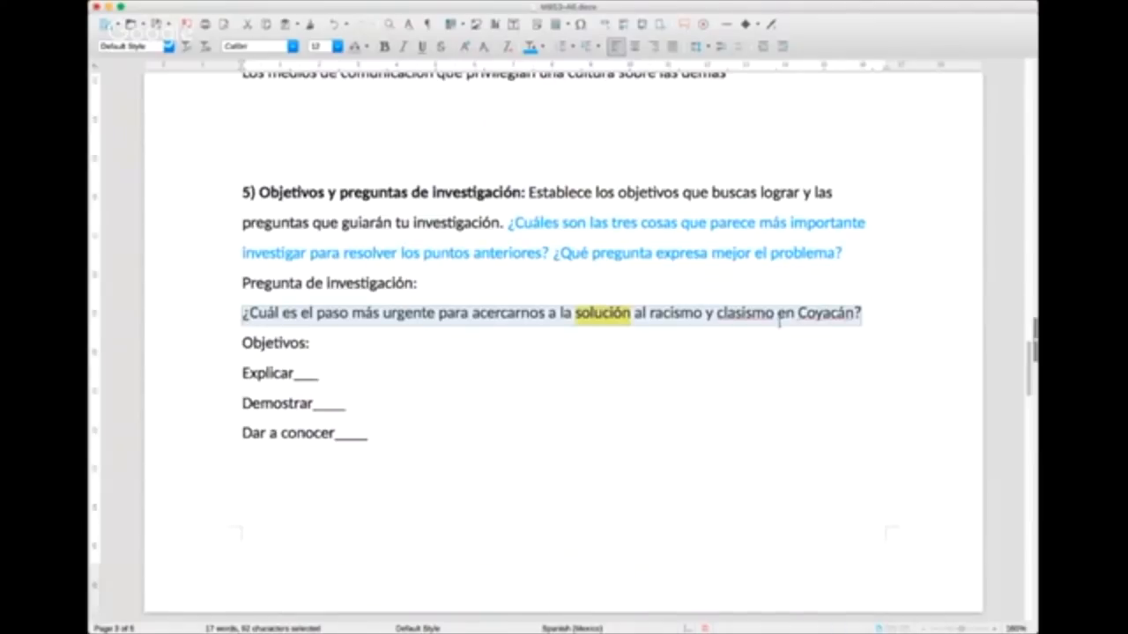
left_click(796, 316)
left_click(443, 374)
key("BackSpace")
key("BackSpace")
key("BackSpace")
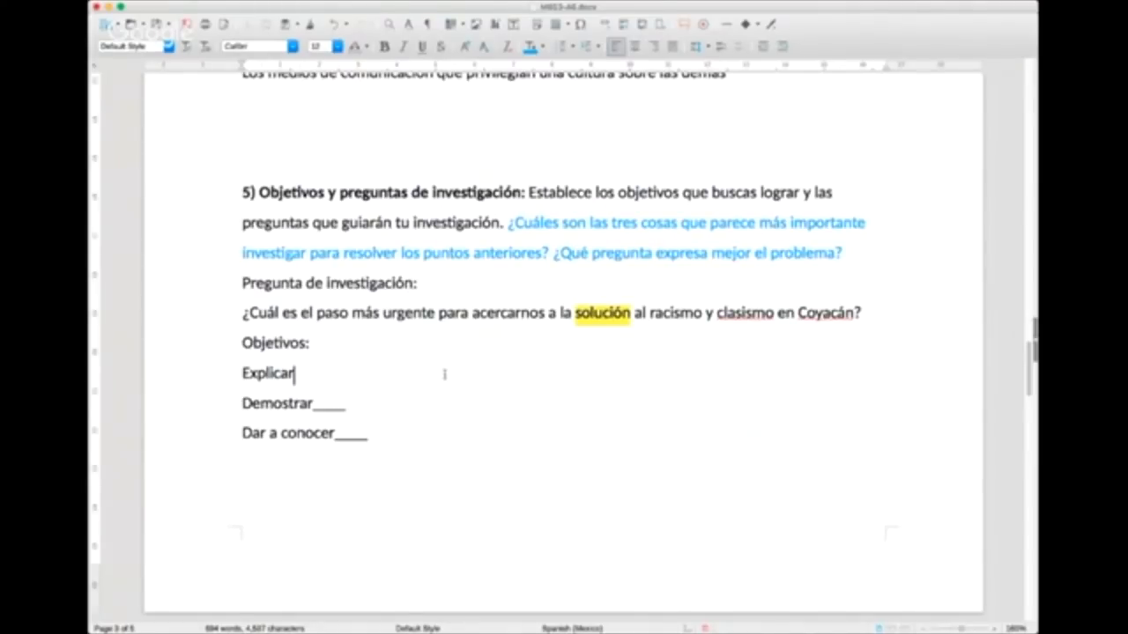
double_click(250, 371)
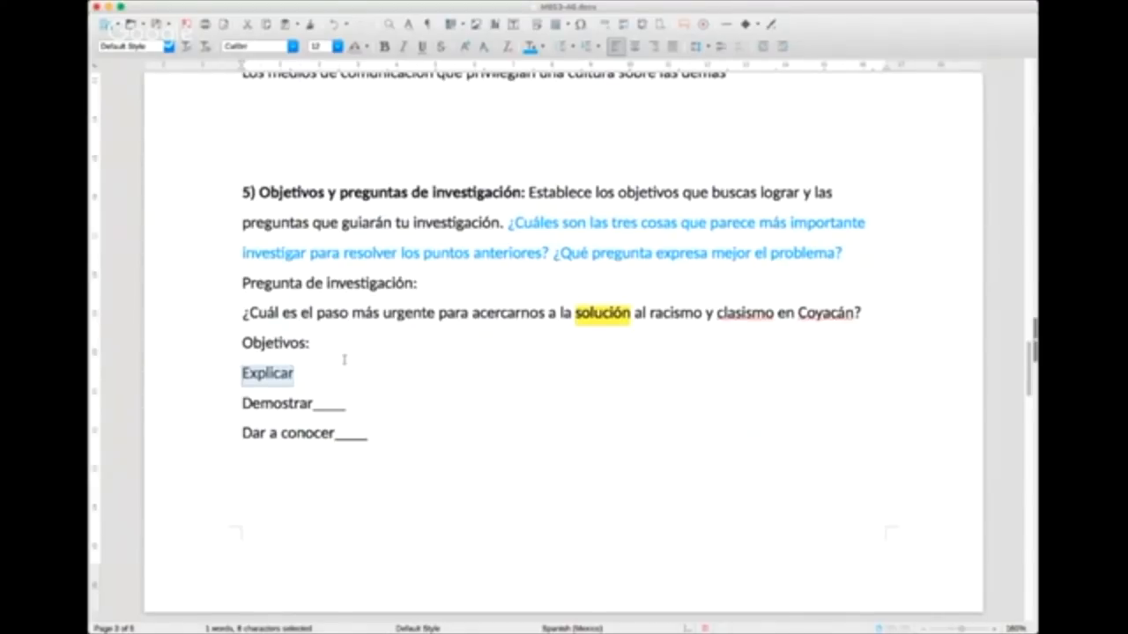
key("Right")
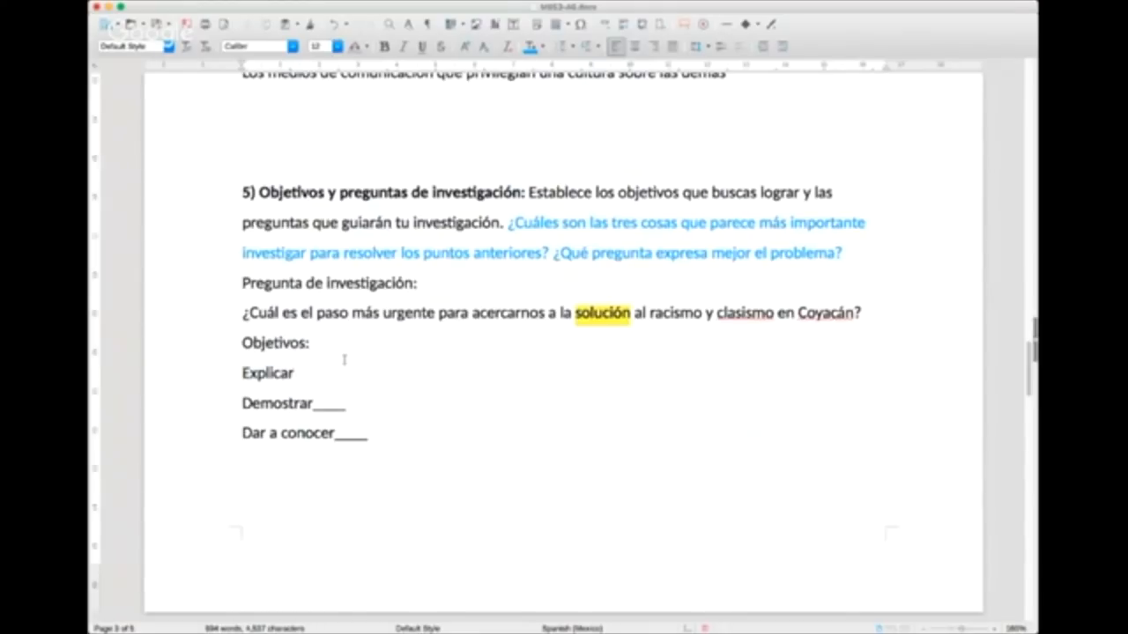
Step: Complete the "Explicar" objective with "cuál es el problema más grave de racismo en mi comunidad."
type("cuál es el problema más")
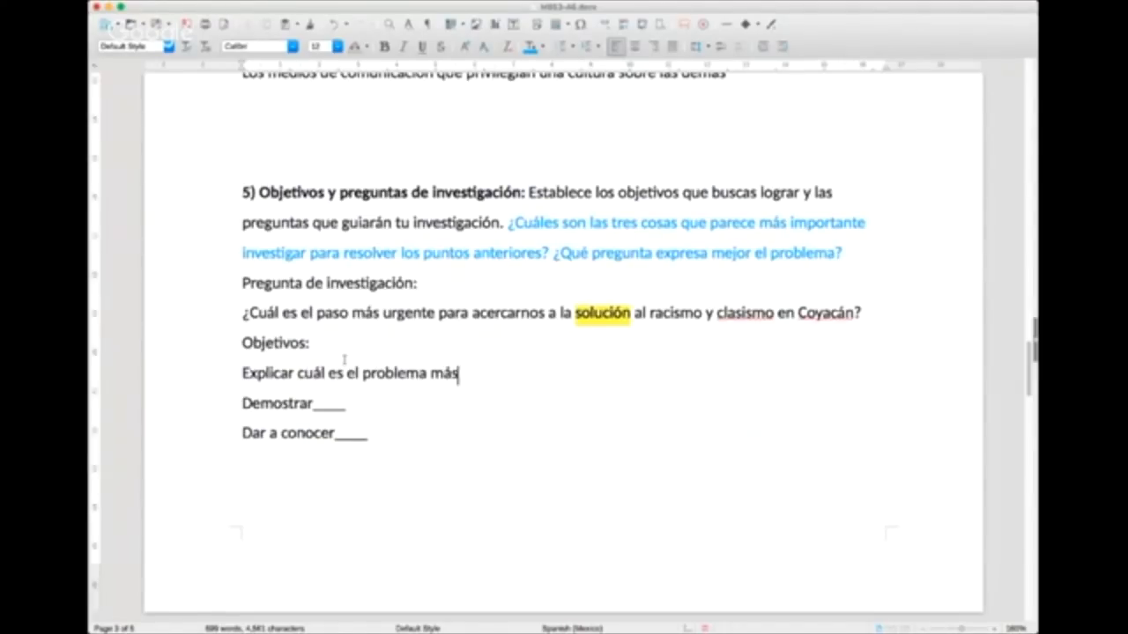
type("grave de r")
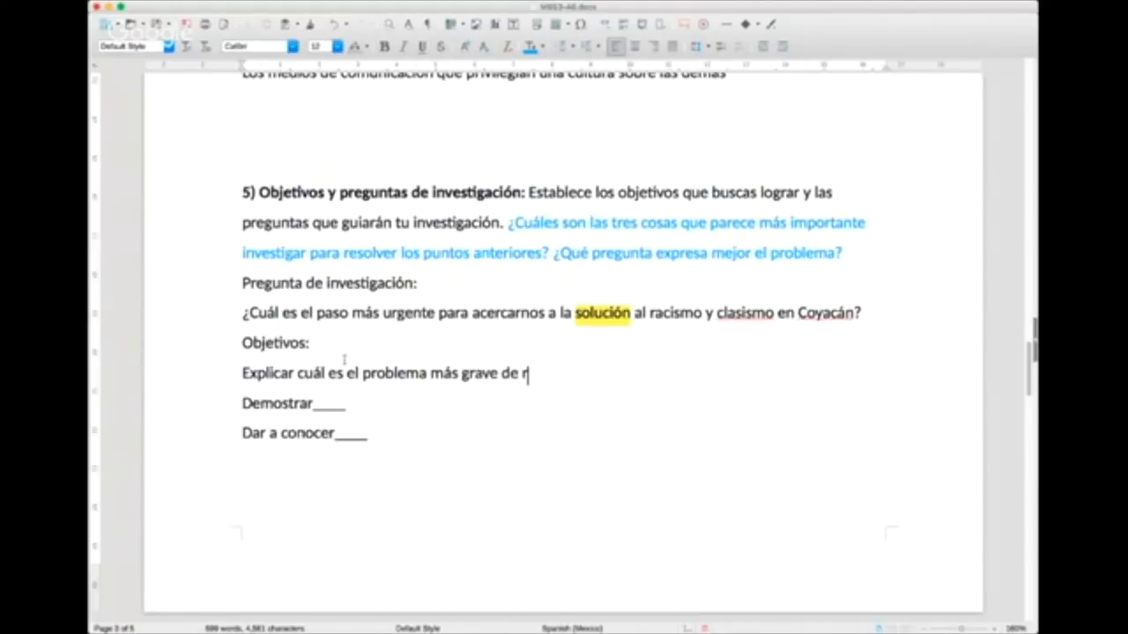
type("acismo en mi com")
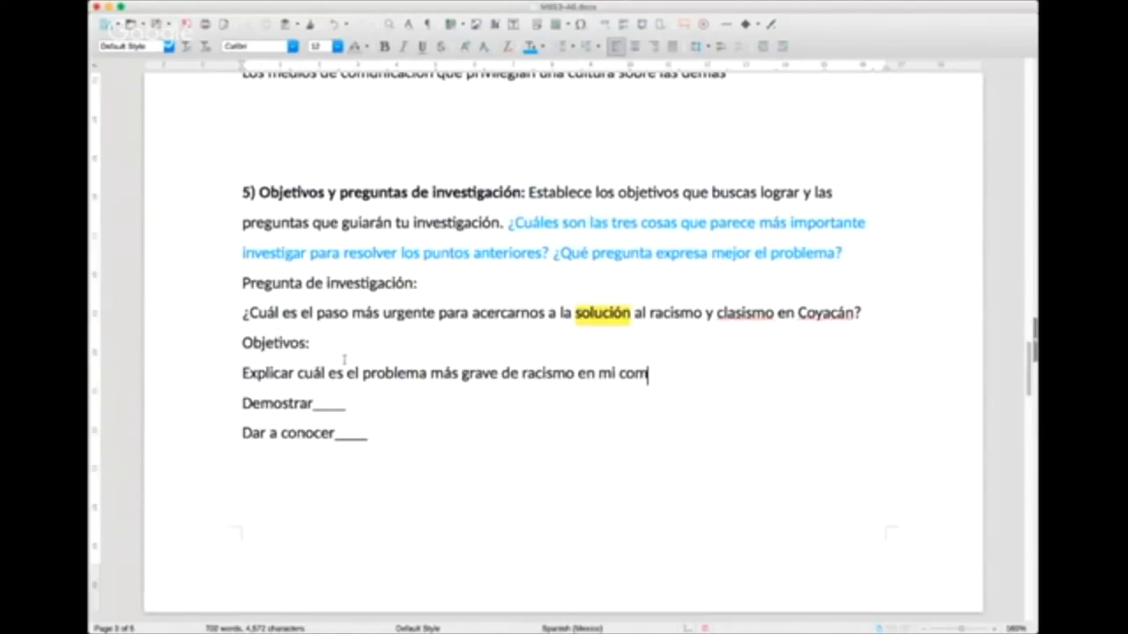
type("unidad.")
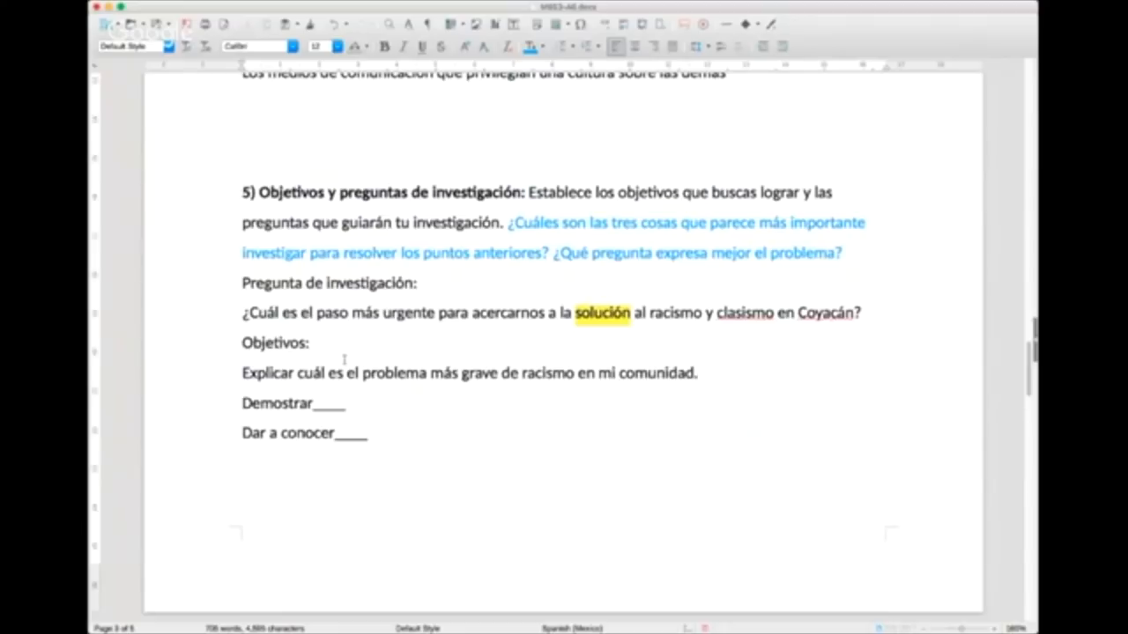
Step: Replace the placeholder after "Demostrar" with "que se trata de un problema de violación a los derechos humanos"
left_click(384, 398)
key("BackSpace")
key("BackSpace")
key("BackSpace")
key("BackSpace")
type("que se tr")
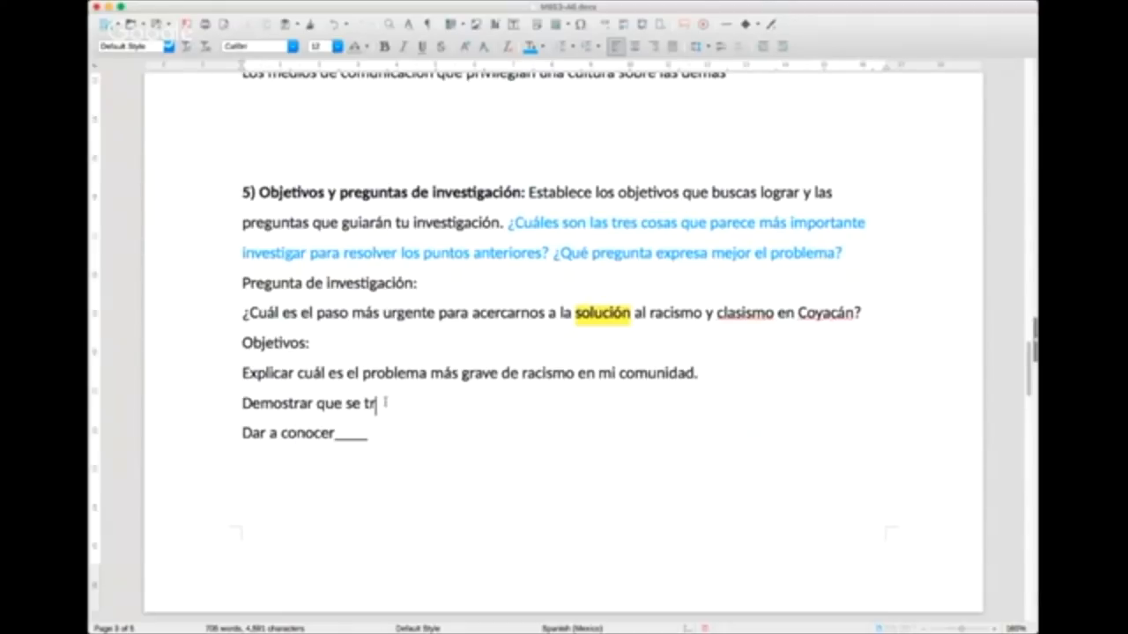
type("ata de un problema de viola")
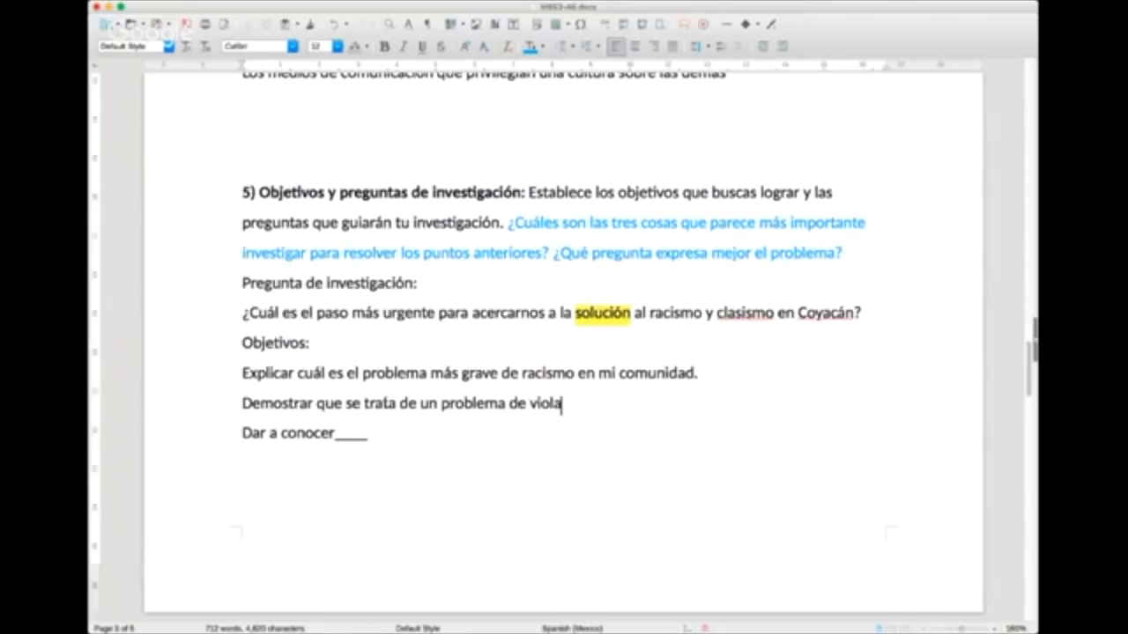
type("ción a los derechos")
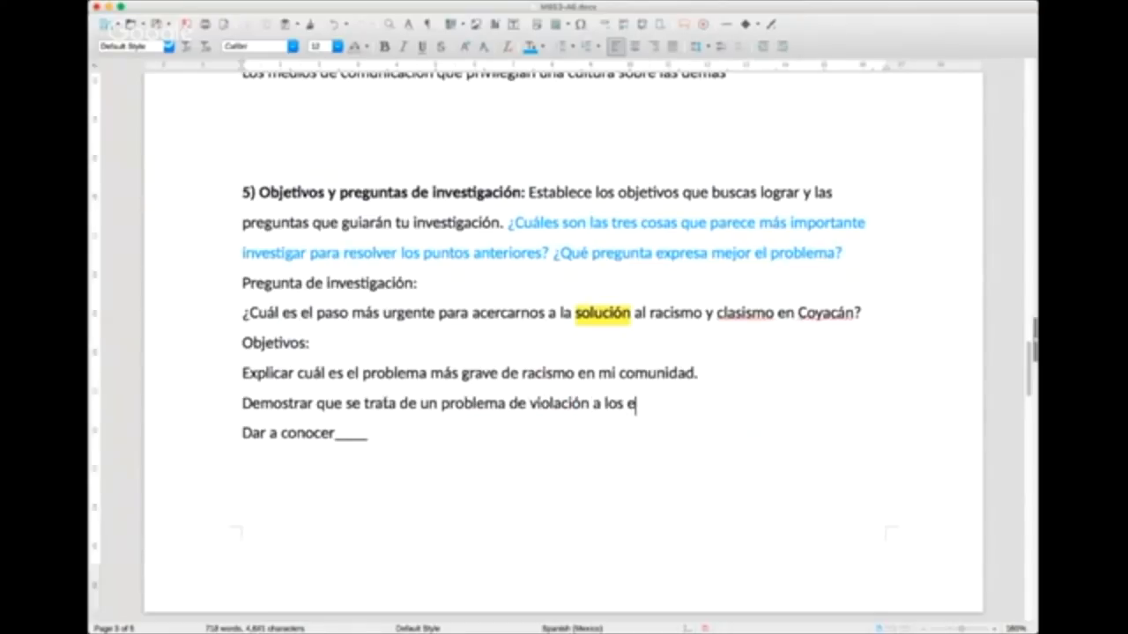
type(" humna")
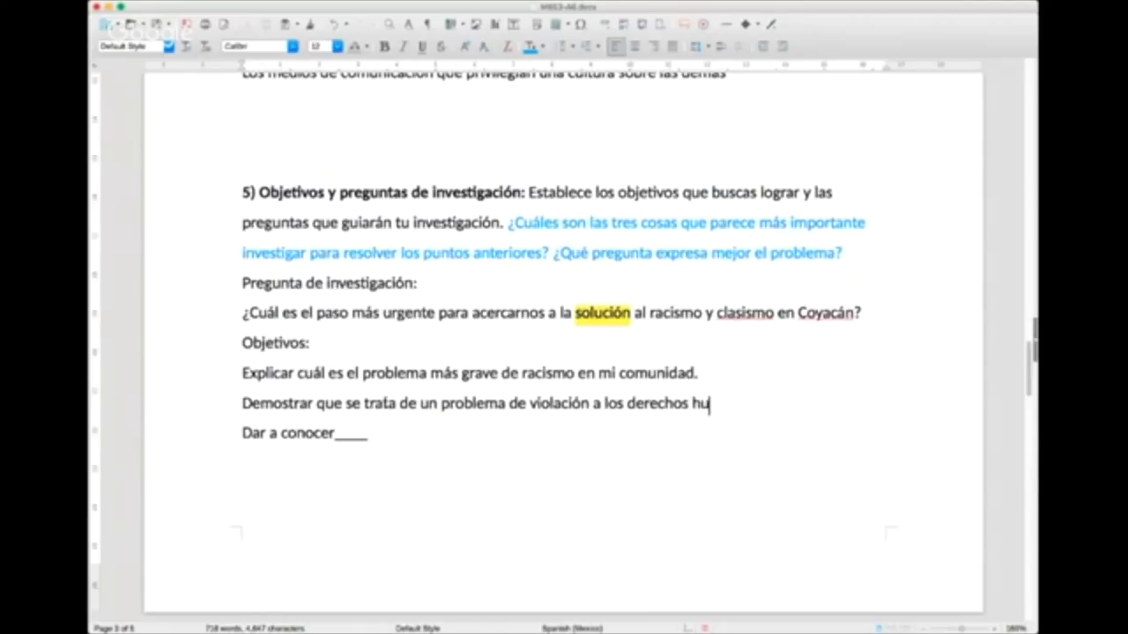
key("BackSpace")
key("BackSpace")
type("anos, c")
Step: Finish the "Demostrar" objective with ", por no tomar en cuenta la diversidad cultural."
key("BackSpace")
key("BackSpace")
key("BackSpace")
type(".")
key("BackSpace")
type(", que")
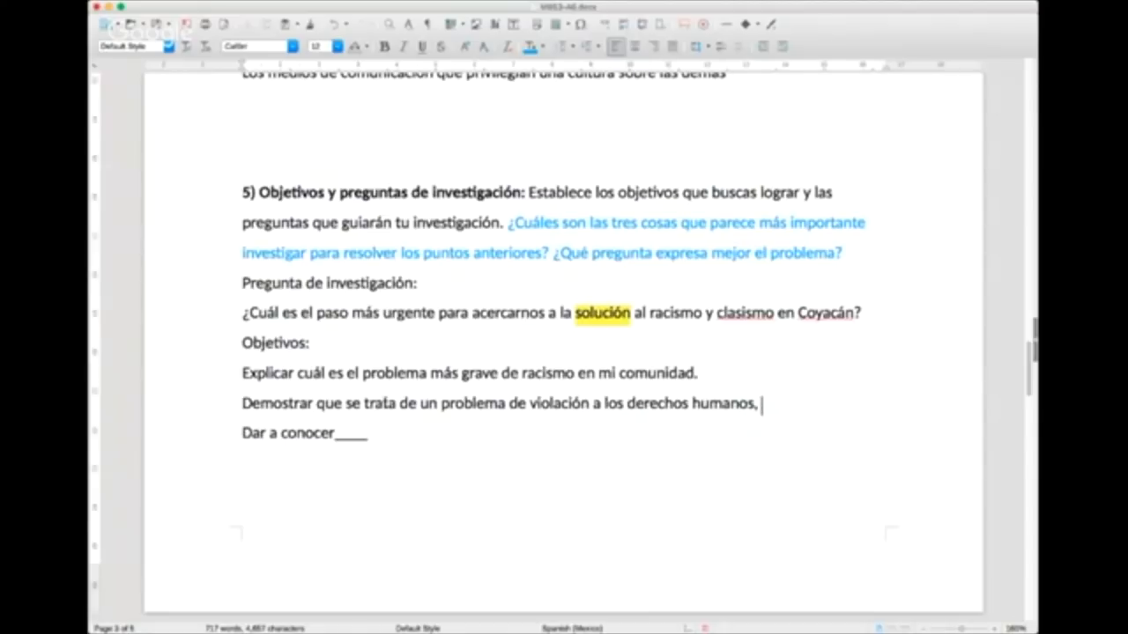
key("BackSpace")
key("BackSpace")
key("BackSpace")
type("por no tomar en cuenta al")
key("BackSpace")
key("BackSpace")
type("la diversidad cultural.")
Step: Replace the placeholder after "Dar a conocer" with "una propuesta de solución..."
left_click(343, 463)
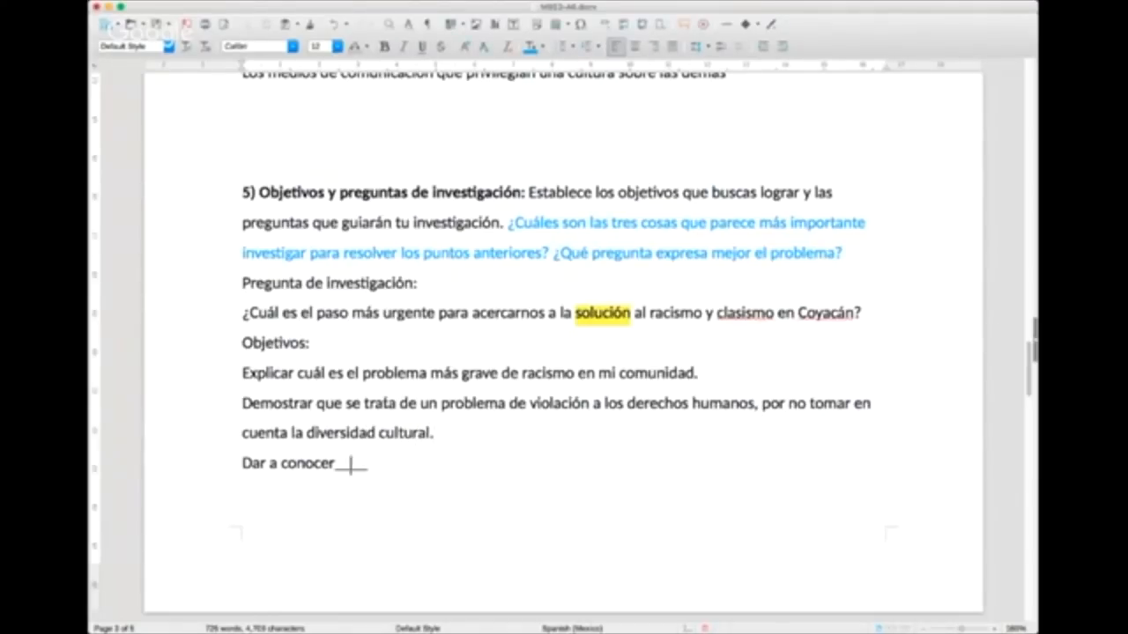
key("BackSpace")
key("BackSpace")
key("BackSpace")
key("BackSpace")
key("BackSpace")
key("BackSpace")
type("r una propu")
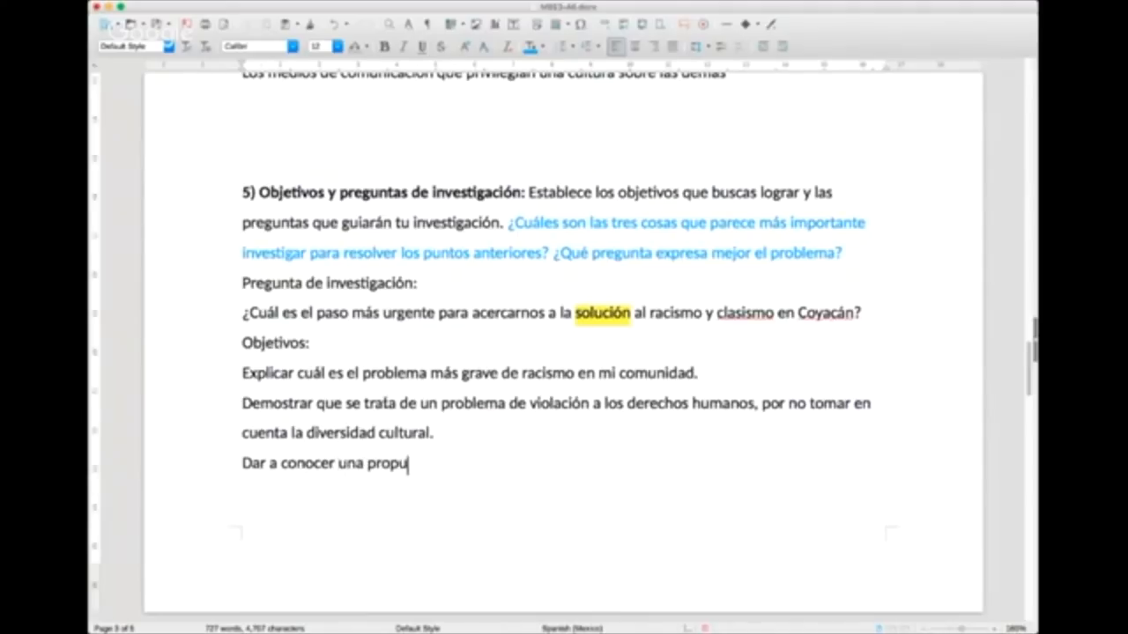
type("esta de soluc")
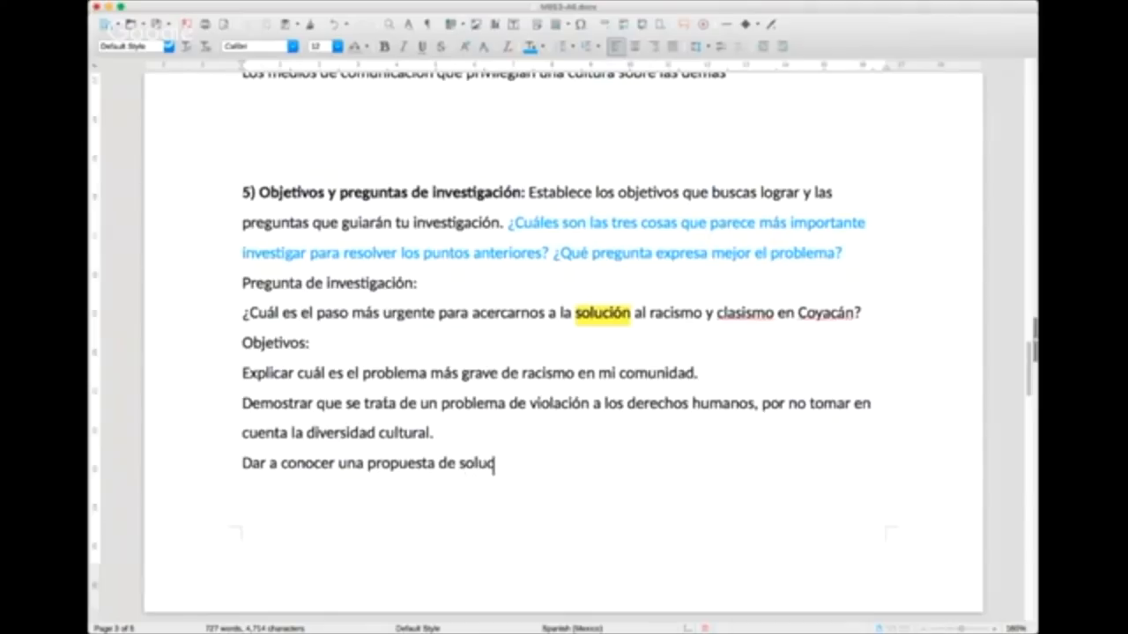
type("ión...")
Step: Format the three objectives in section 5 as a bulleted list
key("super+Tab")
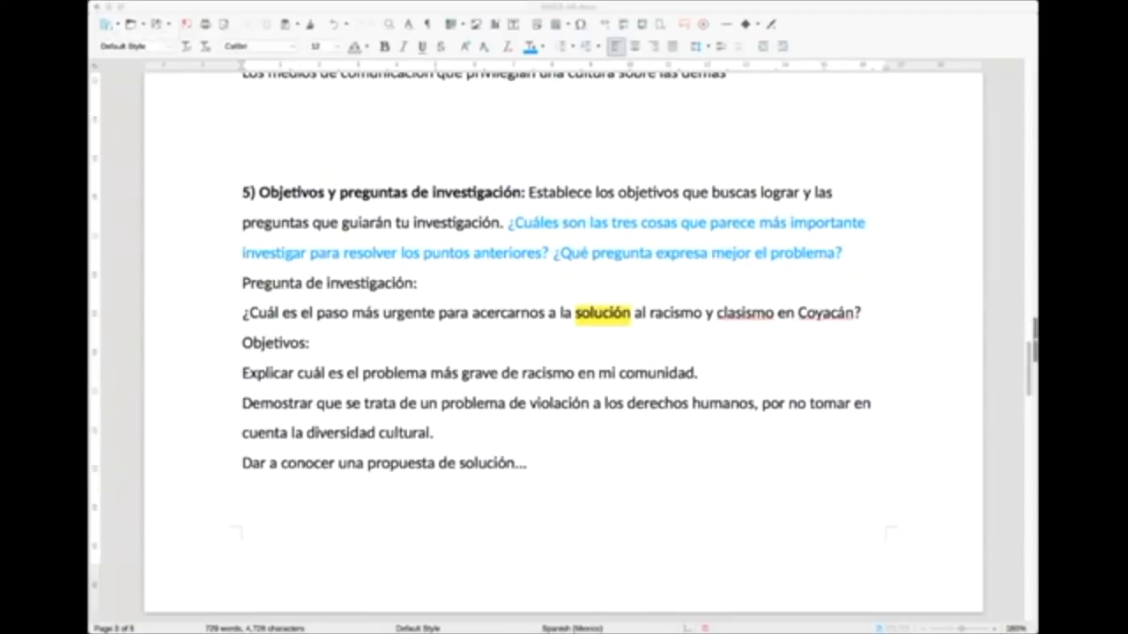
left_click(380, 433)
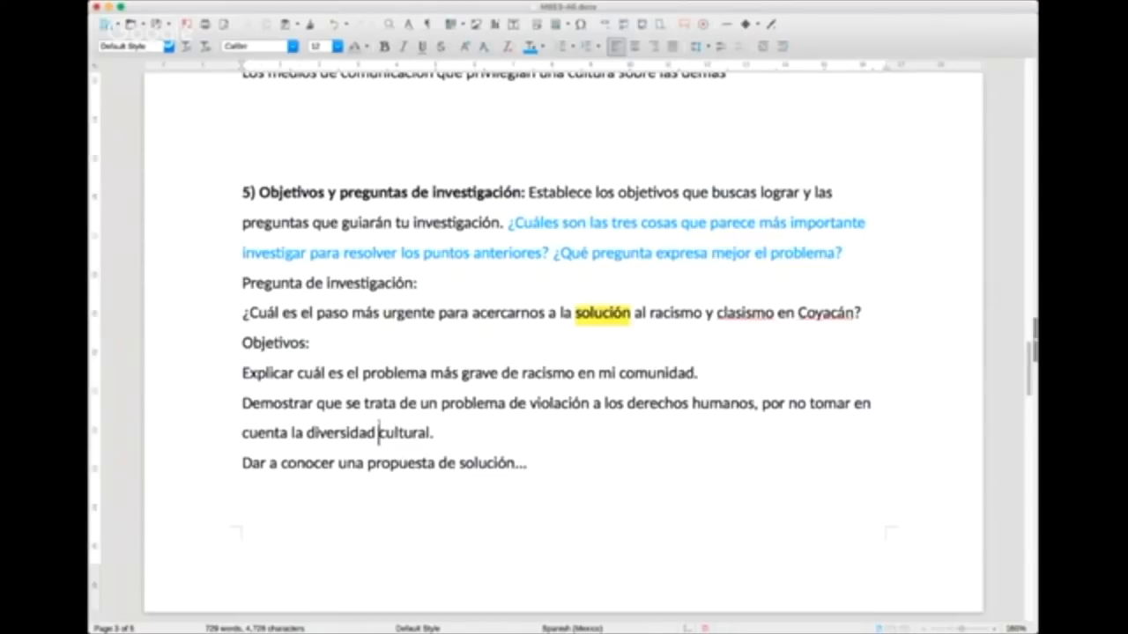
scroll(379, 429, "down", 2)
scroll(380, 423, "down", 3)
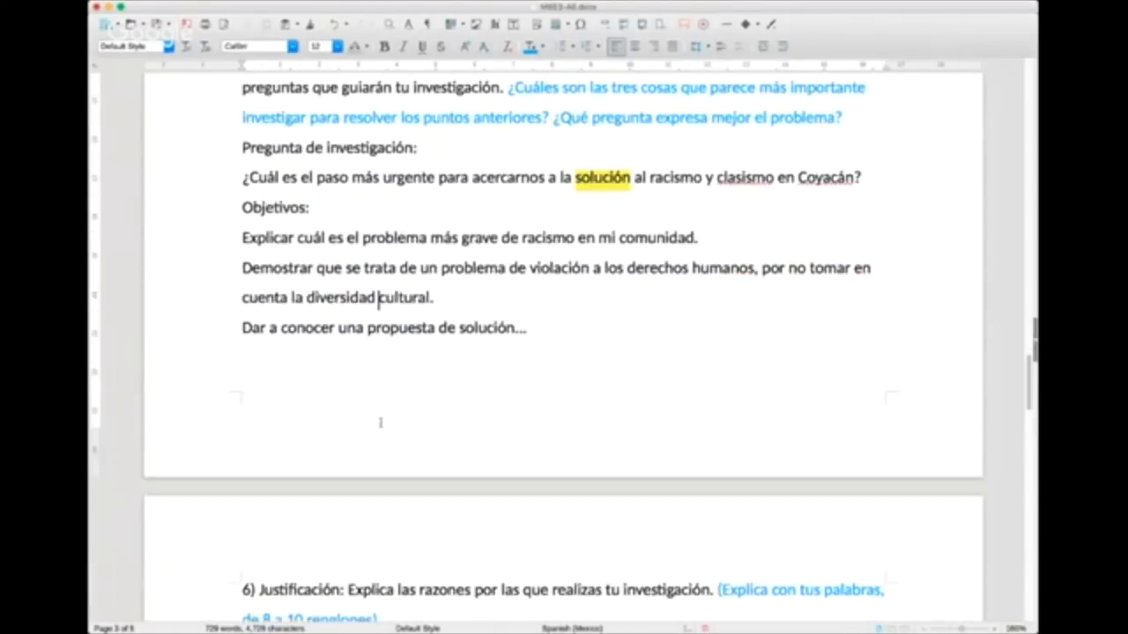
left_click_drag(236, 236, 539, 328)
left_click(548, 326)
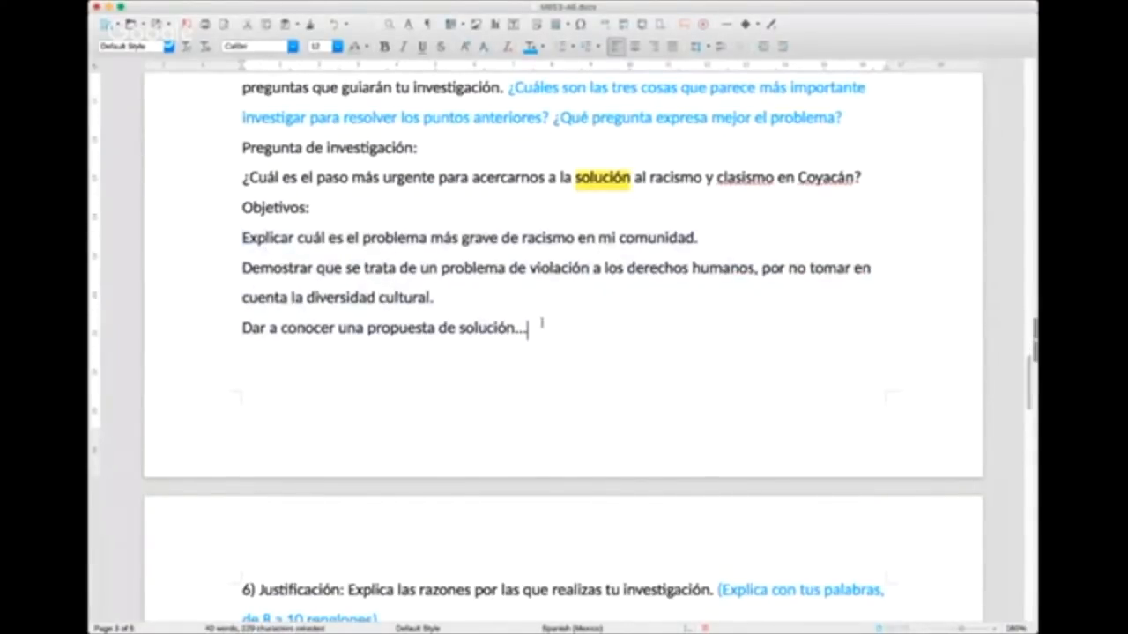
left_click_drag(235, 234, 673, 351)
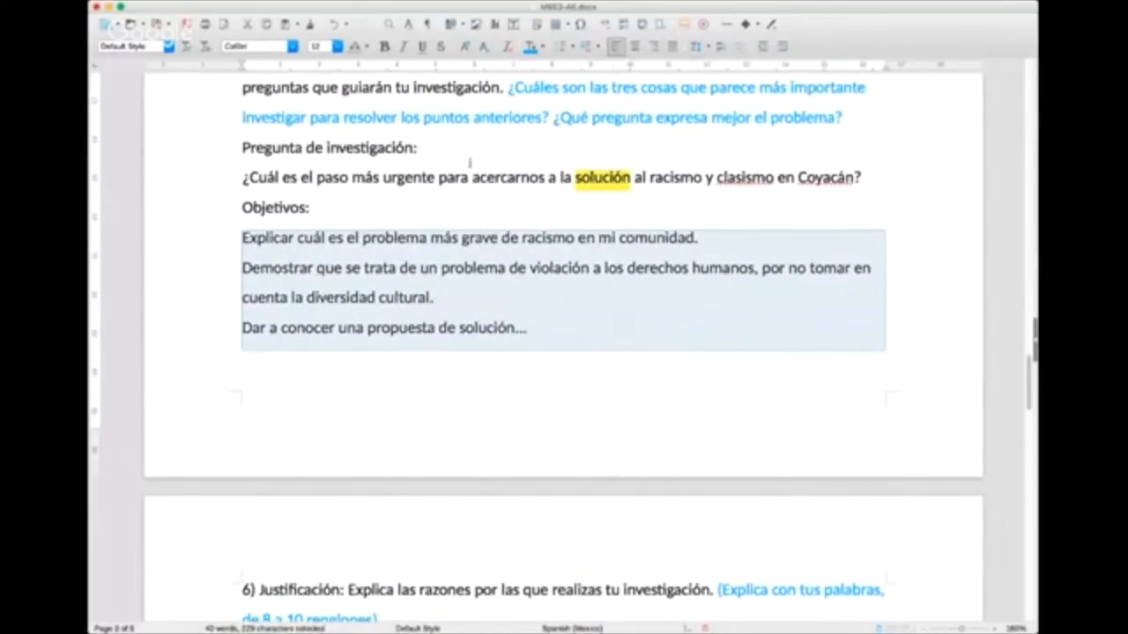
left_click(568, 45)
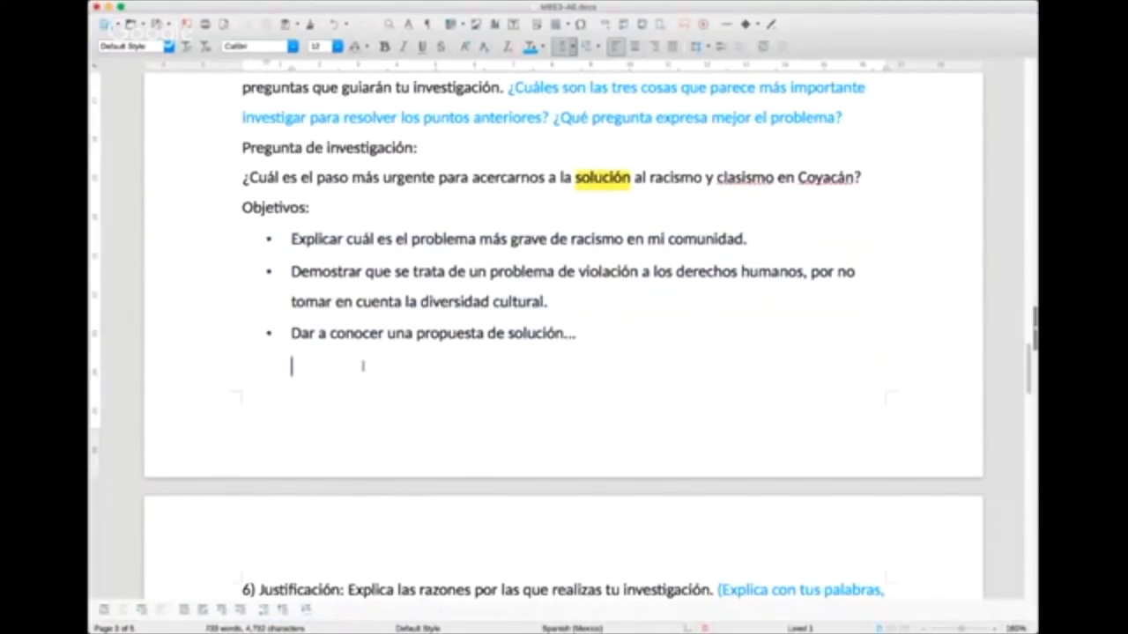
scroll(413, 364, "up", 2)
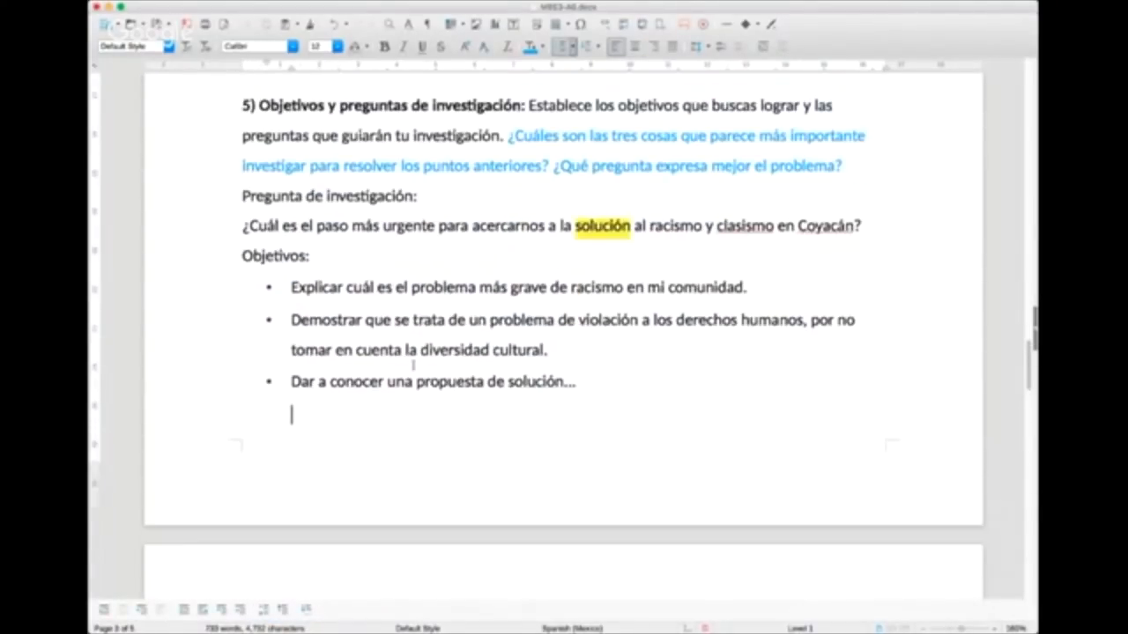
Step: Begin the section 6 Justificación answer below its instructions with "Me parece urgente encontrar un remedia para"
scroll(413, 364, "up", 10)
scroll(413, 370, "down", 9)
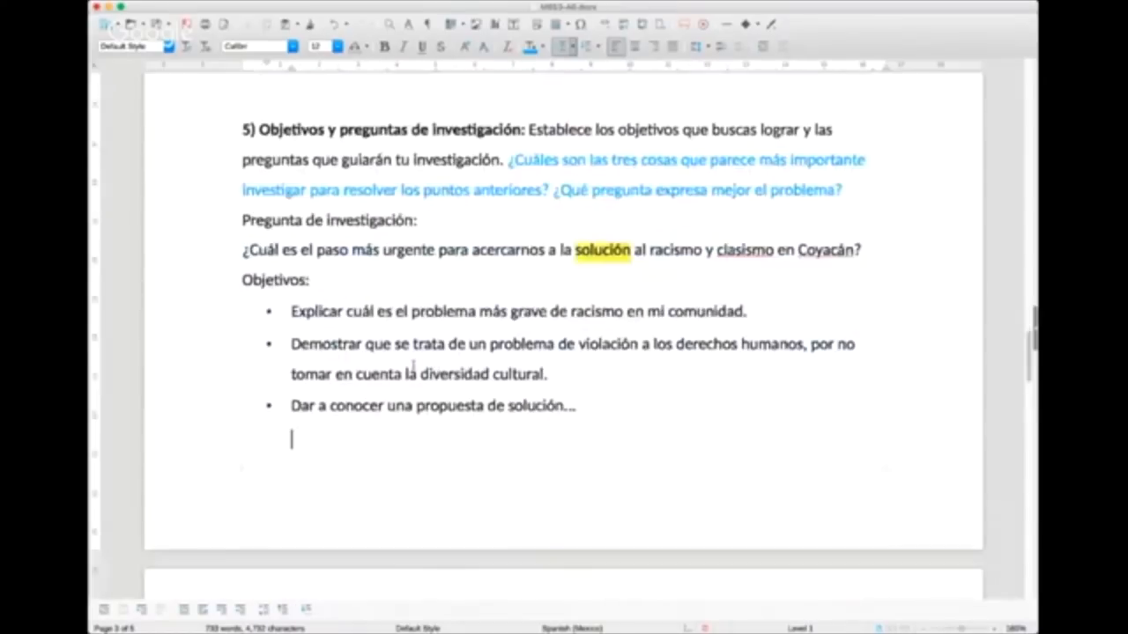
scroll(413, 370, "down", 9)
scroll(548, 525, "down", 3)
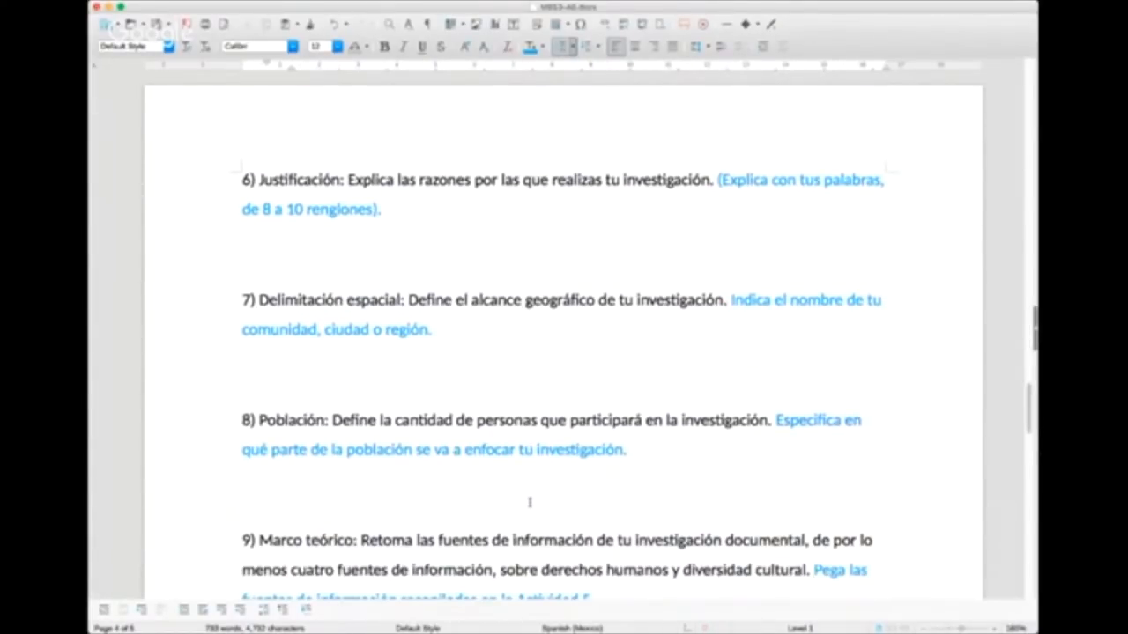
left_click(311, 226)
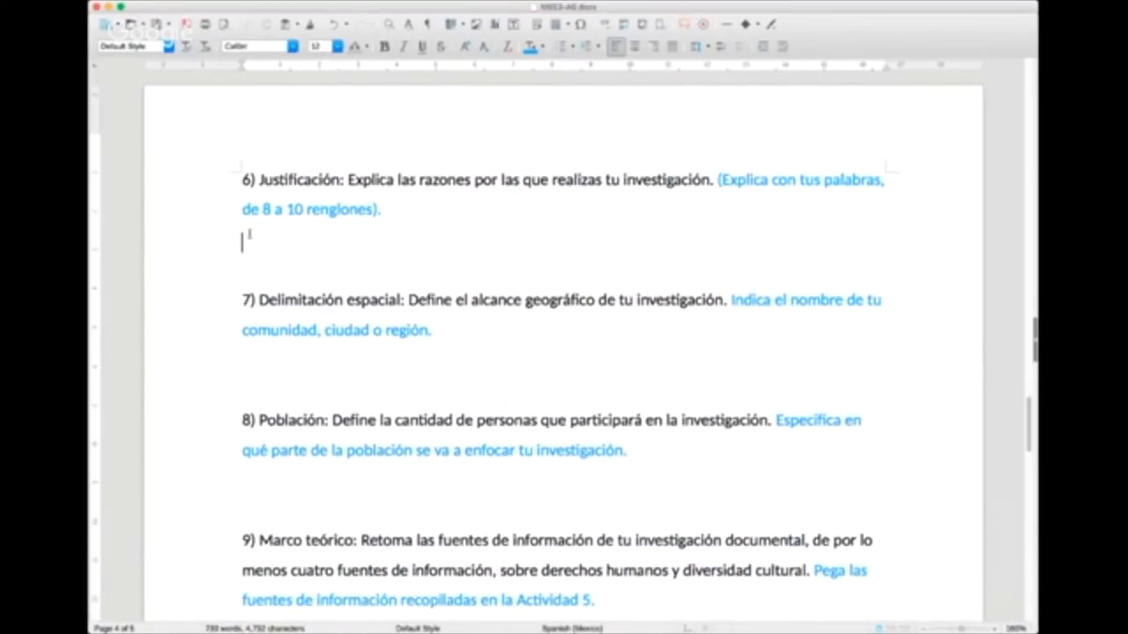
type("Me parece u")
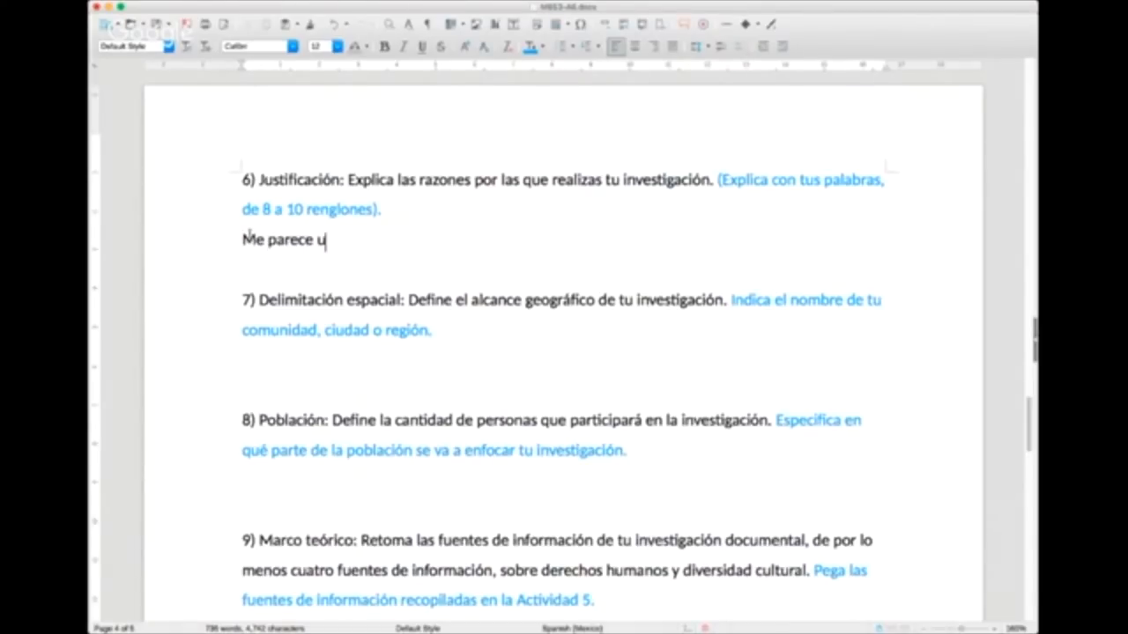
type("rgente encontrar ")
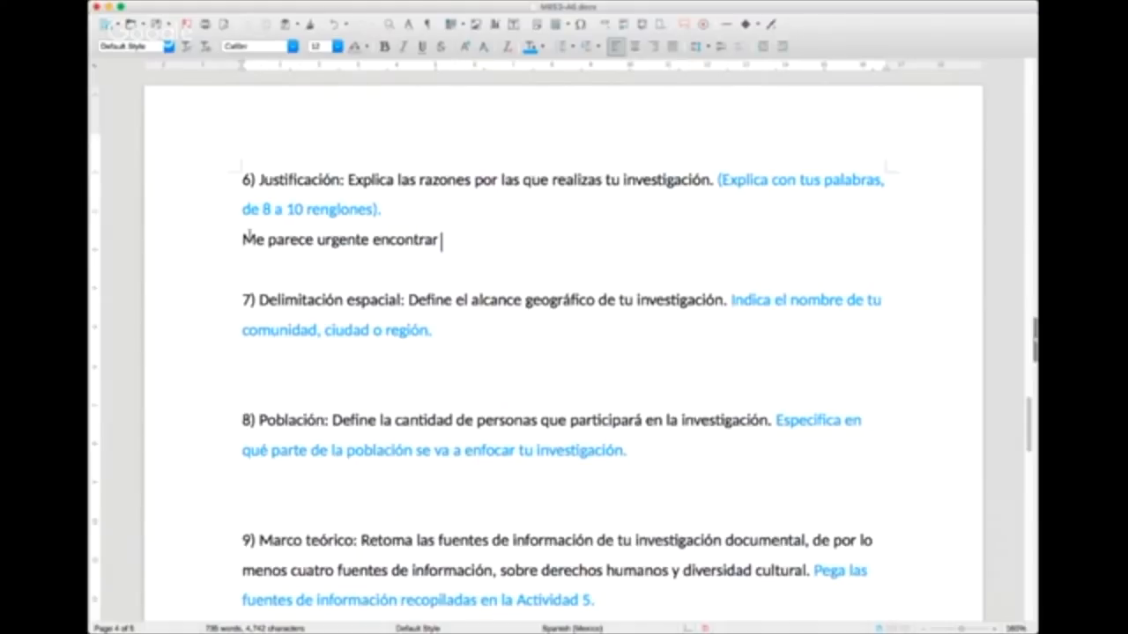
type("un remedia ")
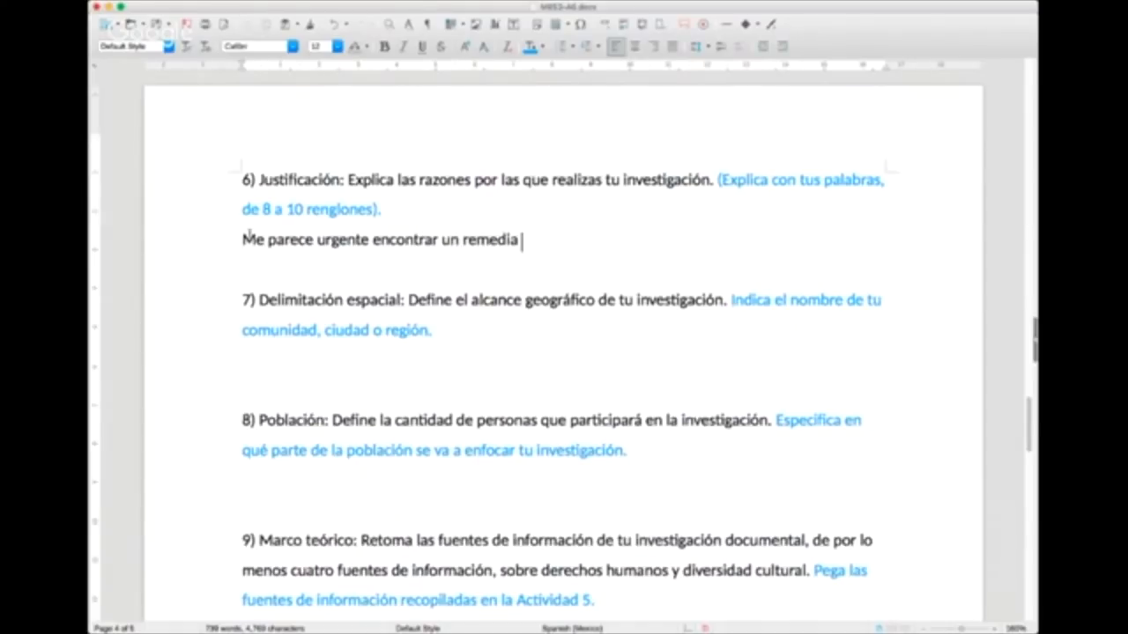
type("para el grave prob")
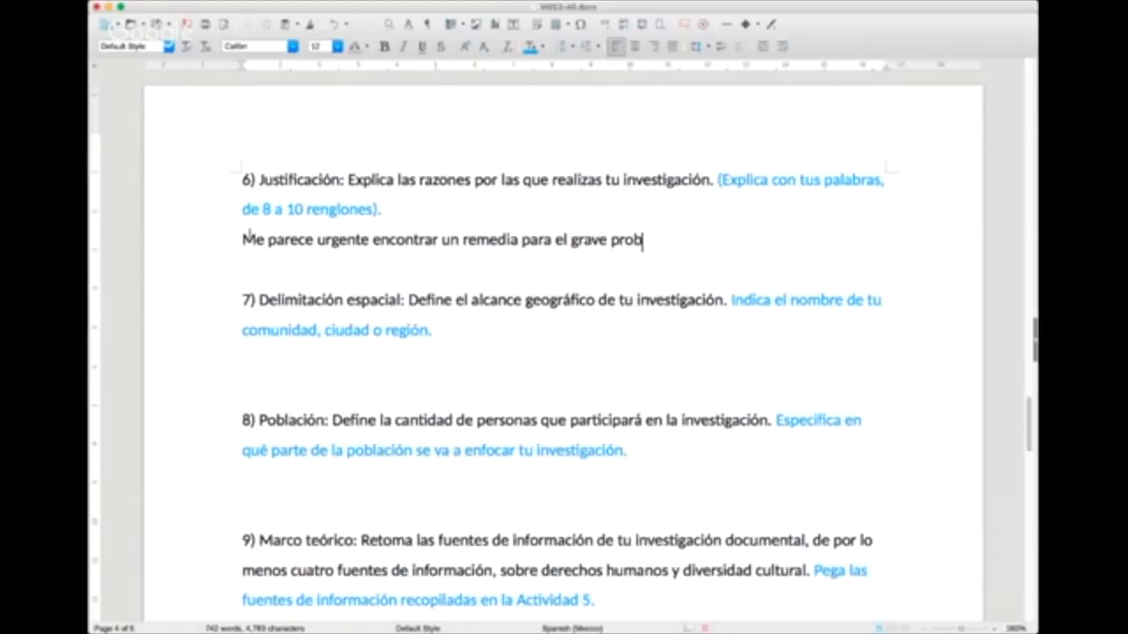
type("lema de desig")
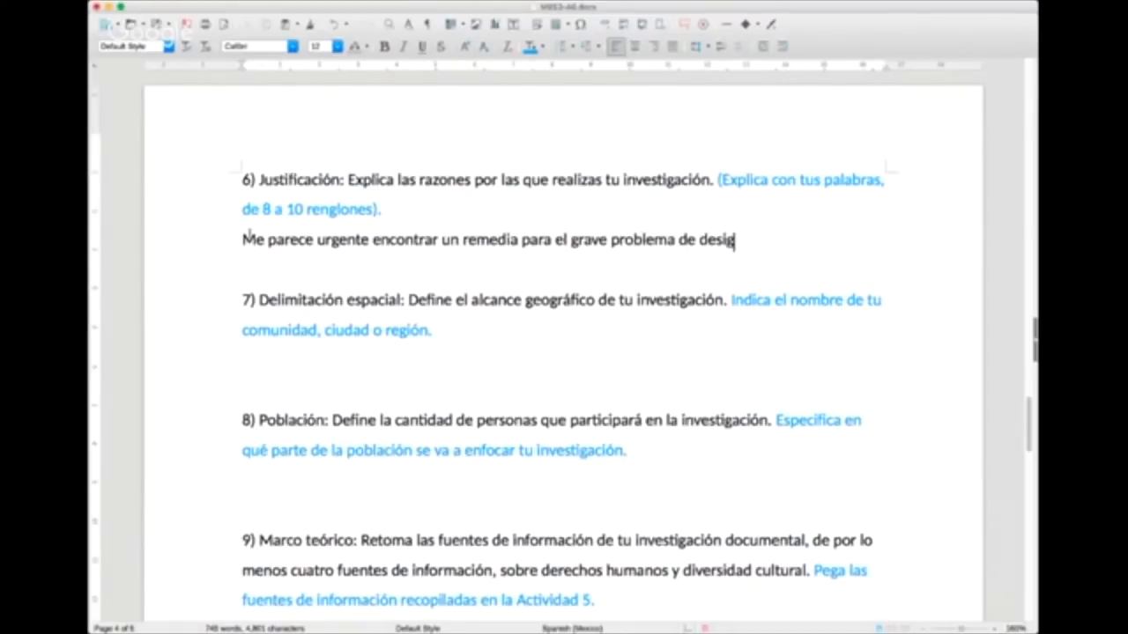
type("ualdad que viv")
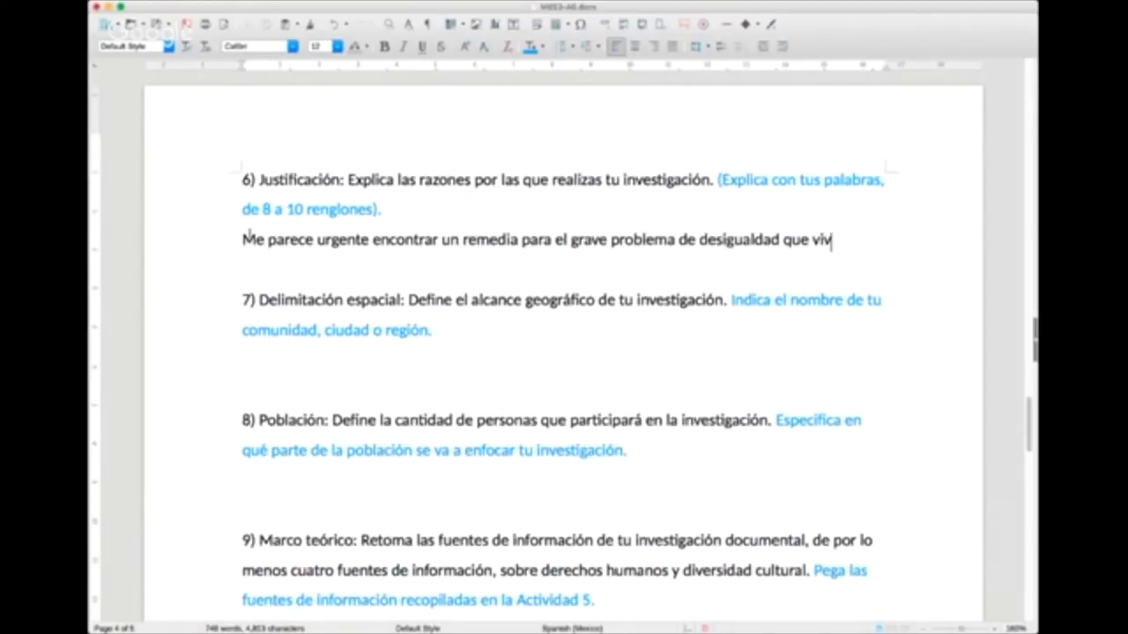
type("e mi comunidad, ")
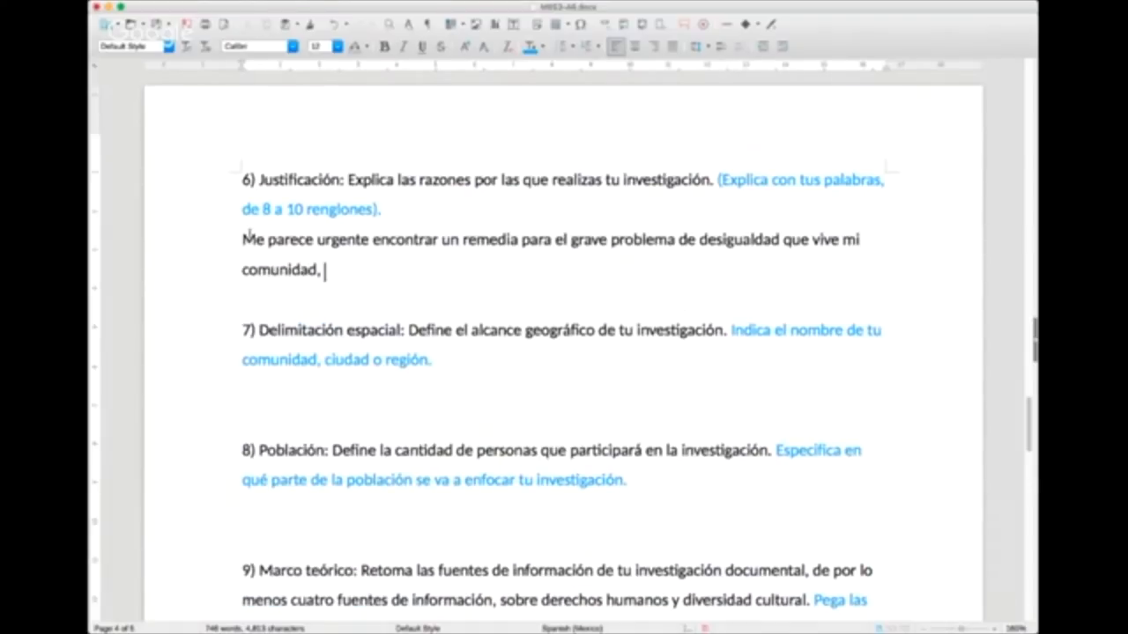
type("sobre todo porqu")
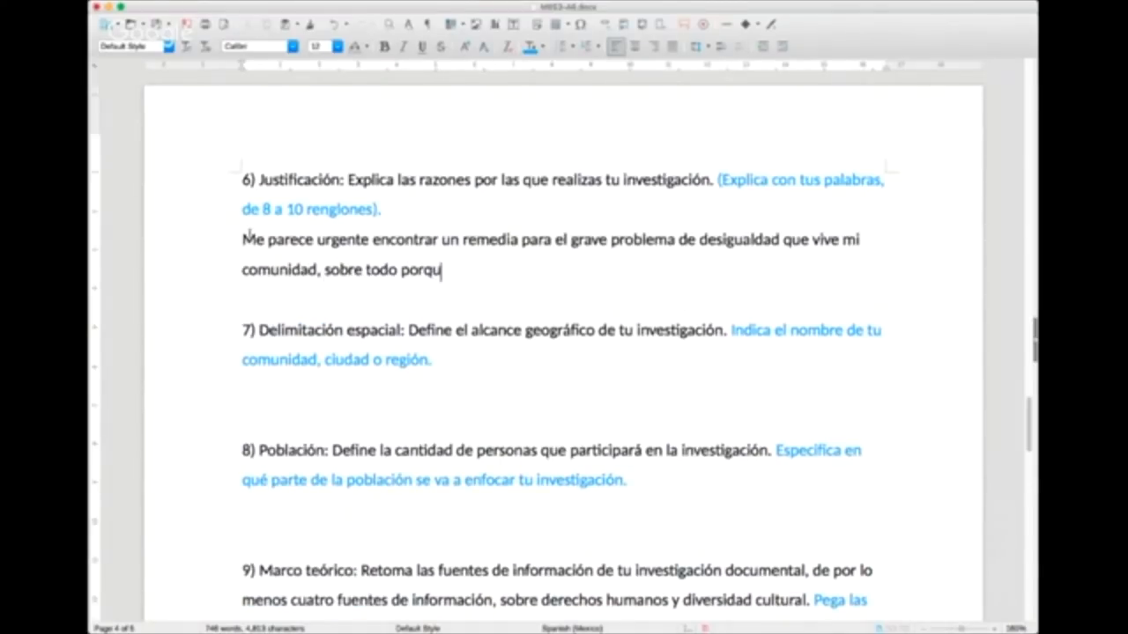
type("e se toma como a")
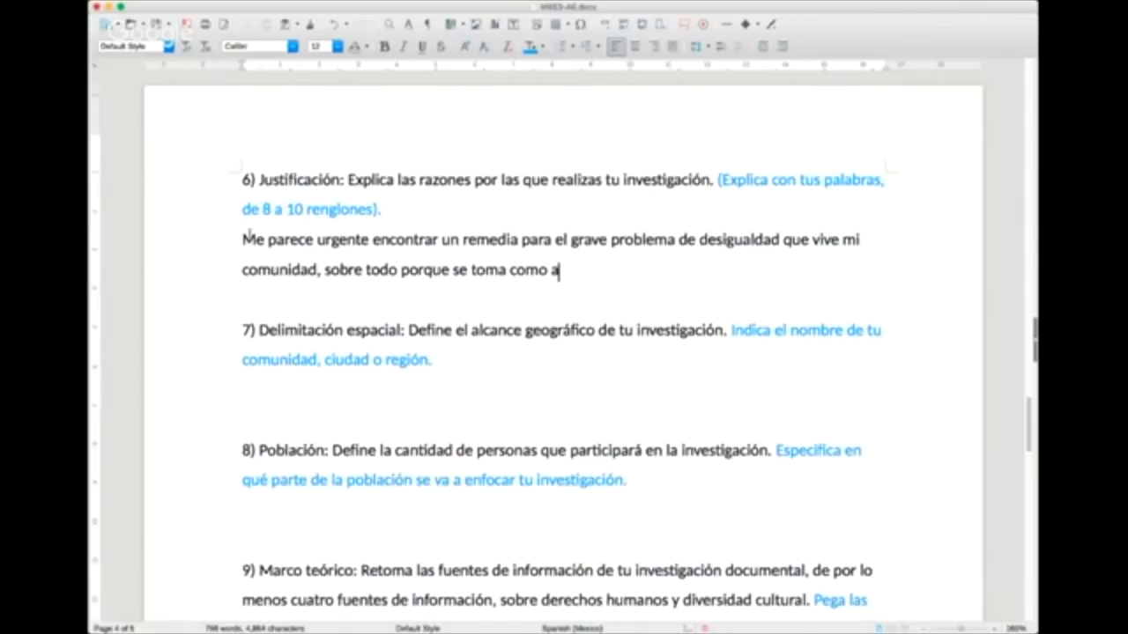
type("lgo normal")
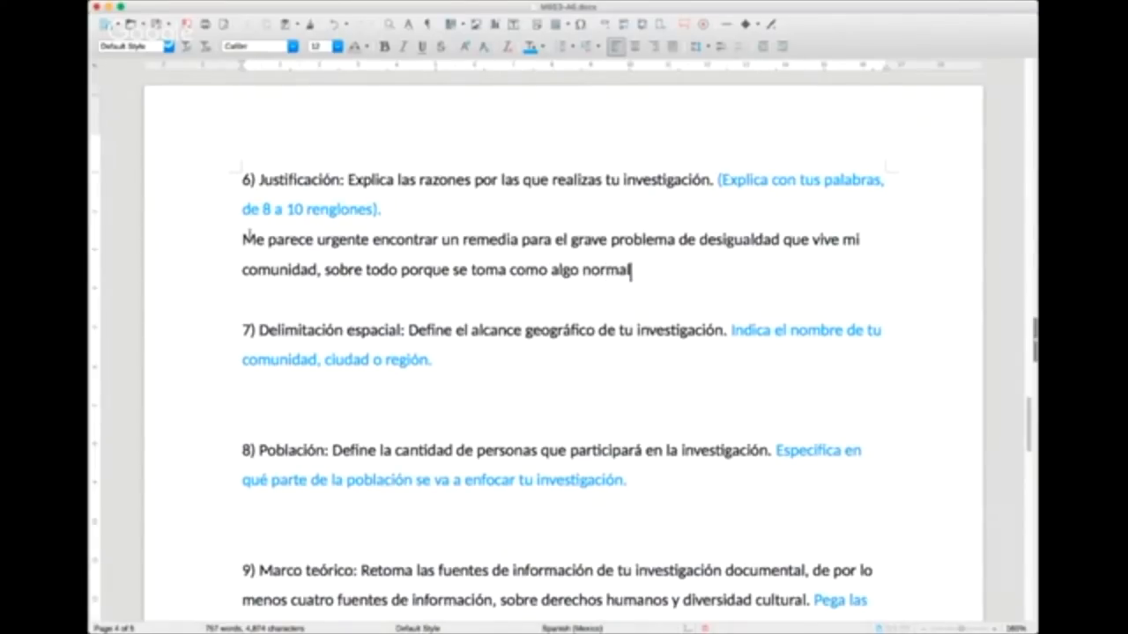
type(", pero no lo es.")
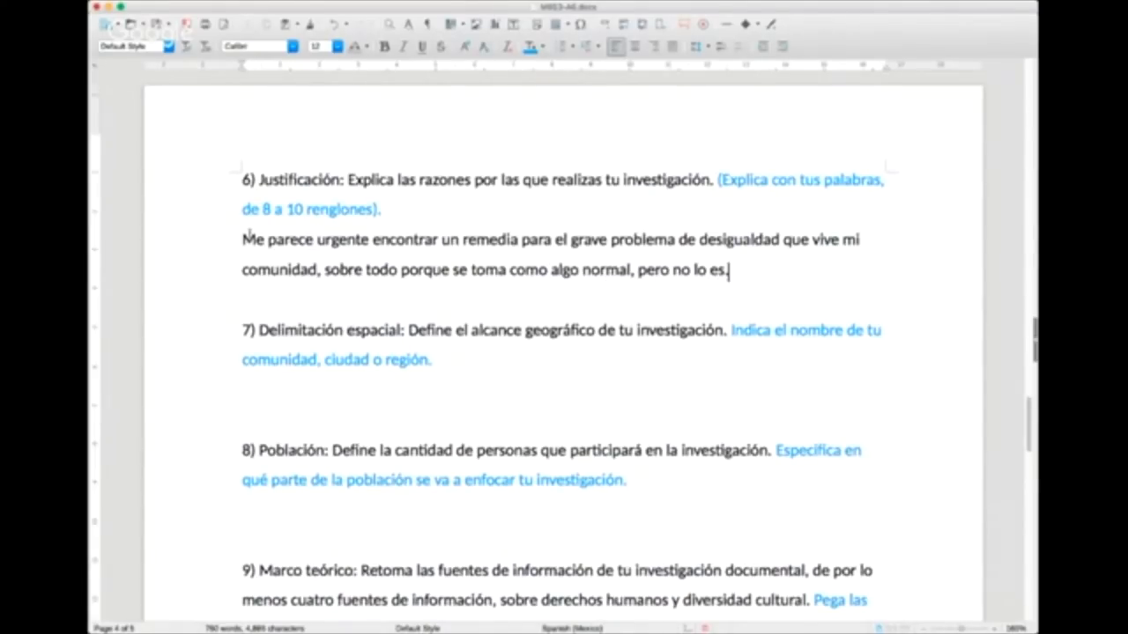
type("..")
Step: Finish the Justificación answer with "porque se toma como algo normal, pero no lo es..." and add a blank line below
key("Return")
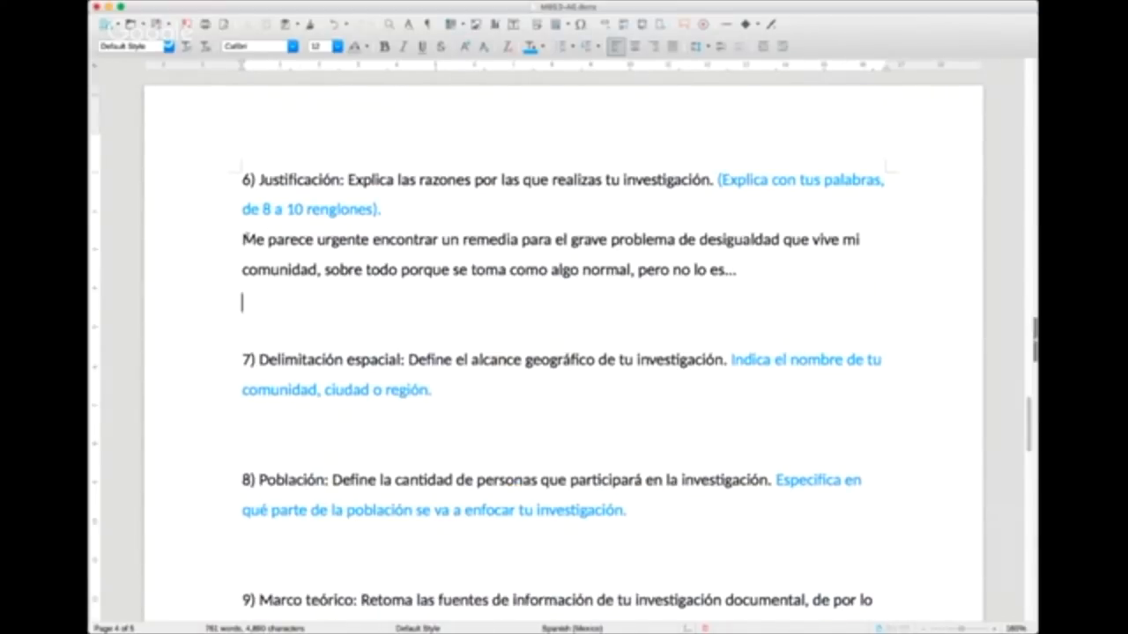
Step: Enter "Coyoacán, Ciudad de México." as the answer to section 7, Delimitación espacial
scroll(249, 238, "down", 1)
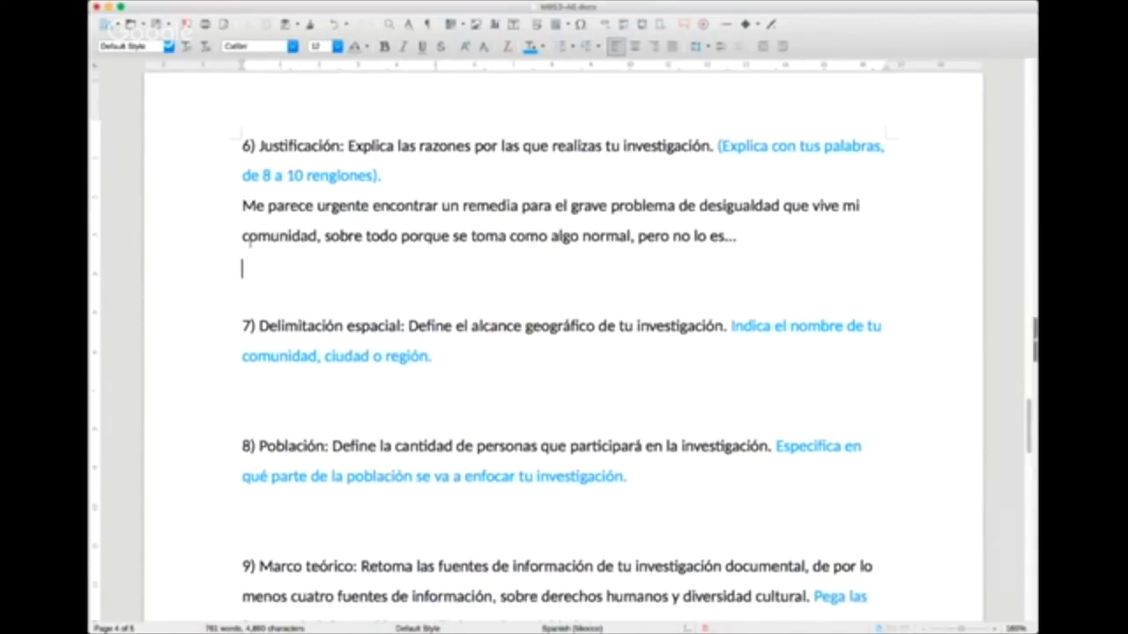
scroll(250, 242, "down", 1)
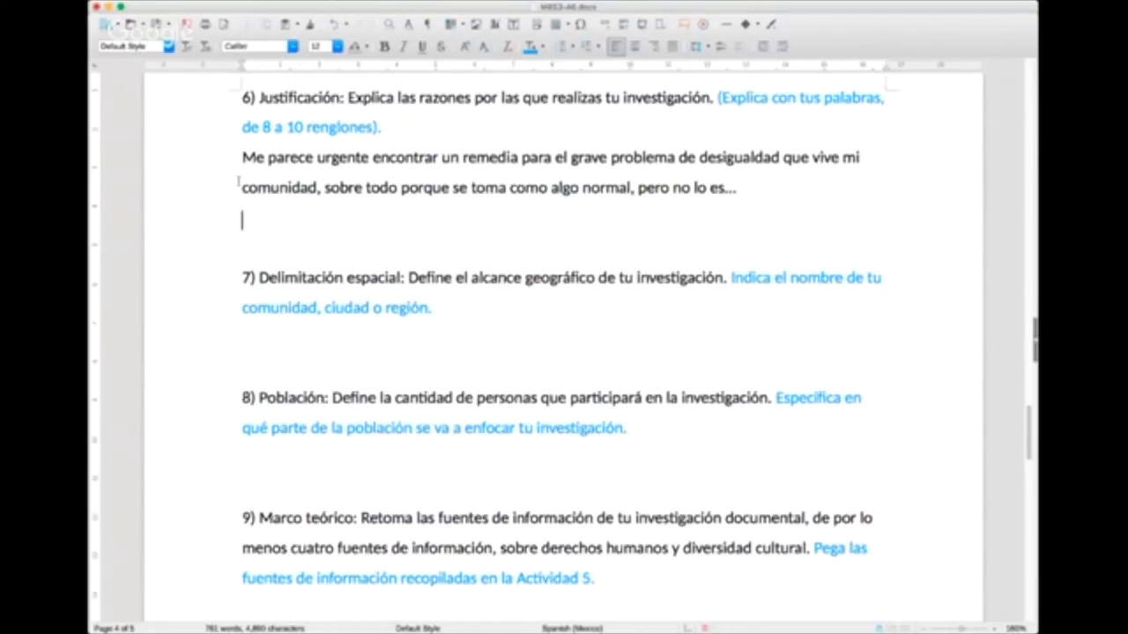
left_click(351, 356)
type("q")
key("BackSpace")
type("Coyoacán, C")
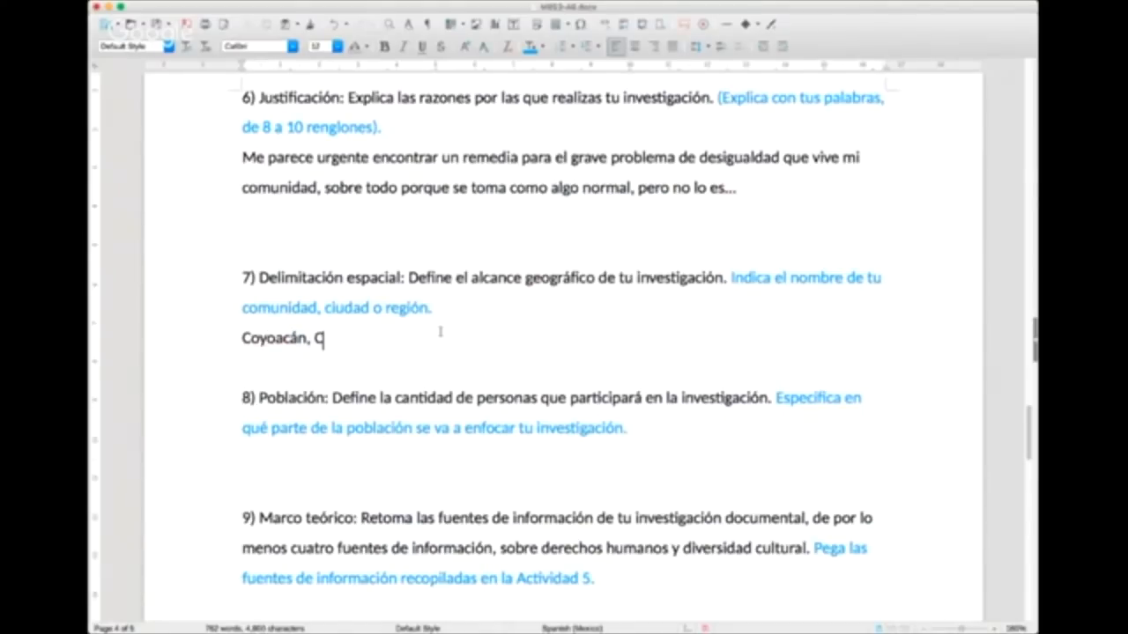
type("iudad de México.")
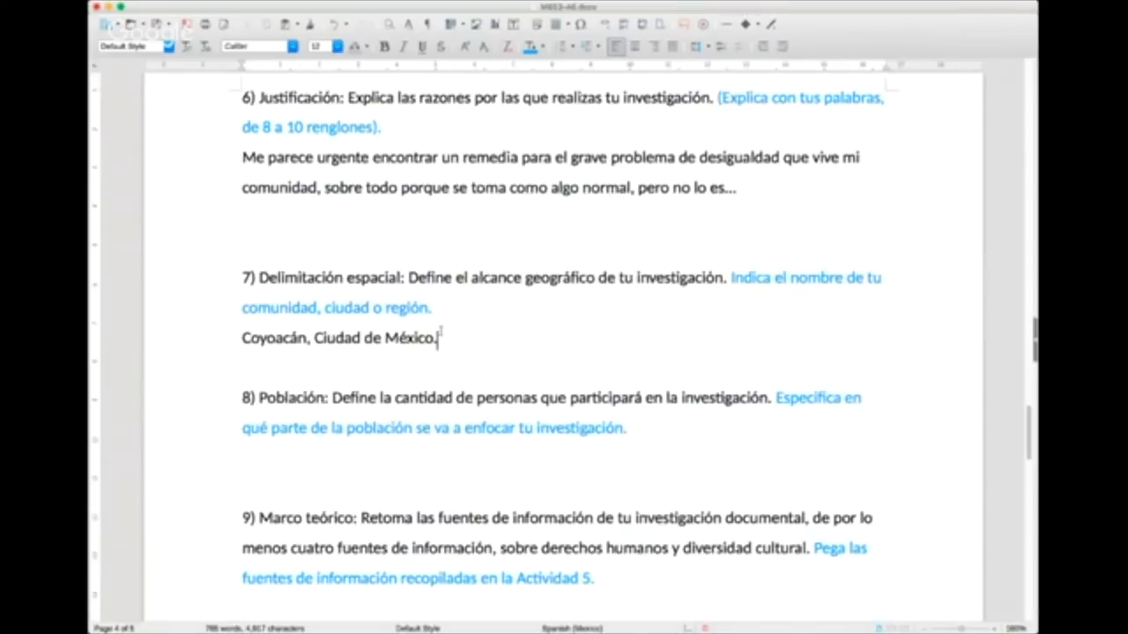
Step: Enter "Habitantes de la delegación Coyoacán." as the answer to section 8, Población
scroll(439, 333, "down", 2)
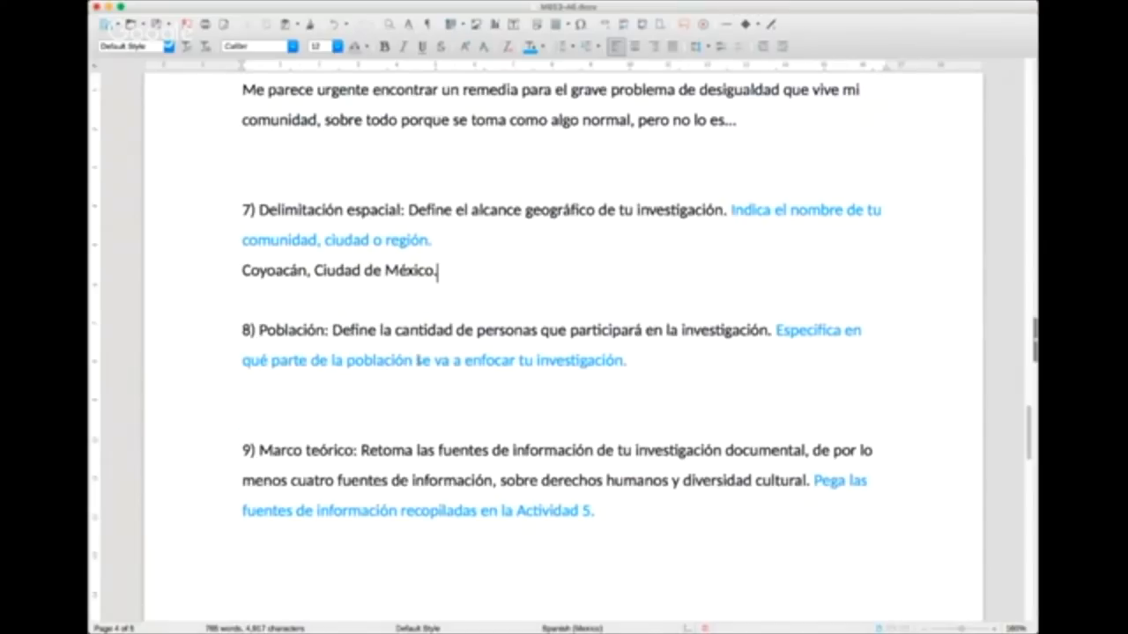
scroll(418, 359, "down", 3)
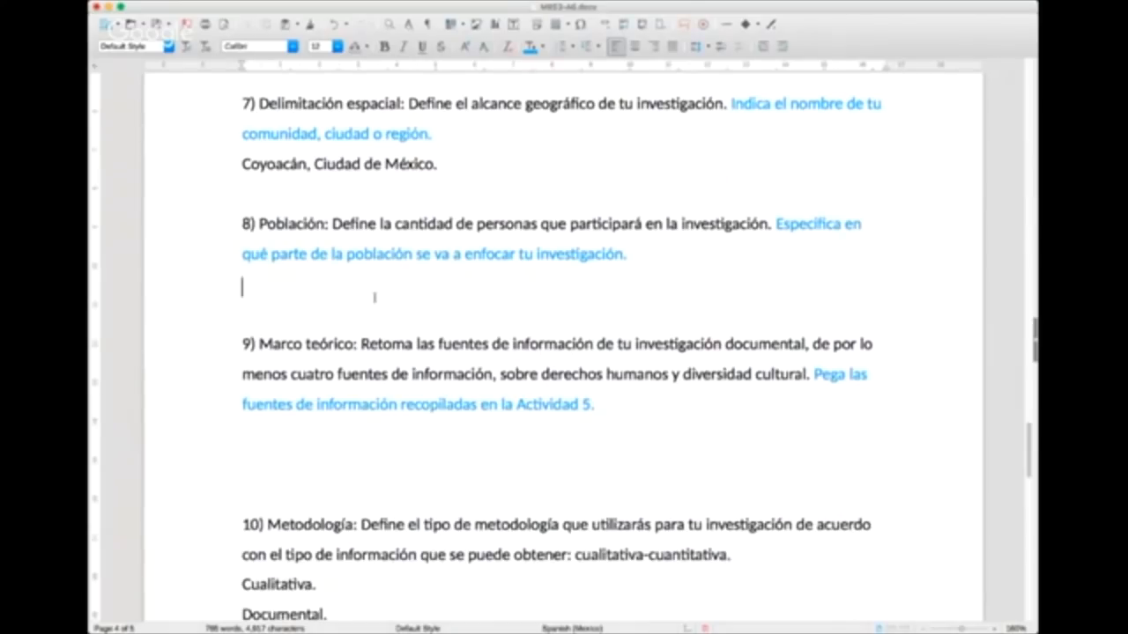
left_click(375, 298)
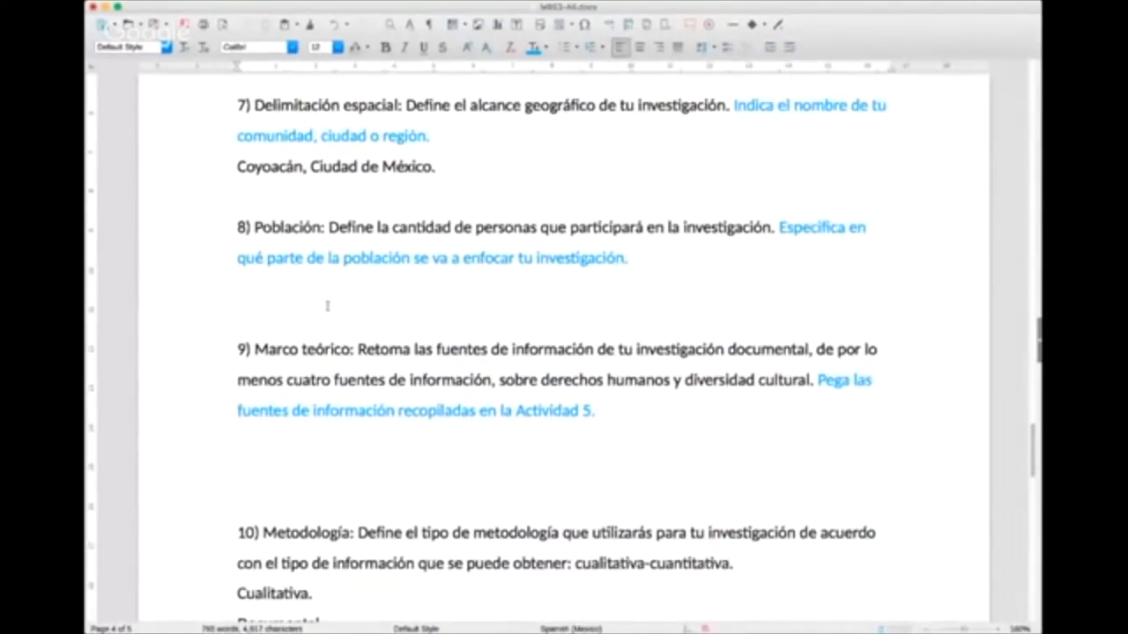
type("Poblaci")
key("BackSpace")
key("BackSpace")
key("BackSpace")
key("BackSpace")
key("BackSpace")
key("BackSpace")
key("BackSpace")
type("Habitantes")
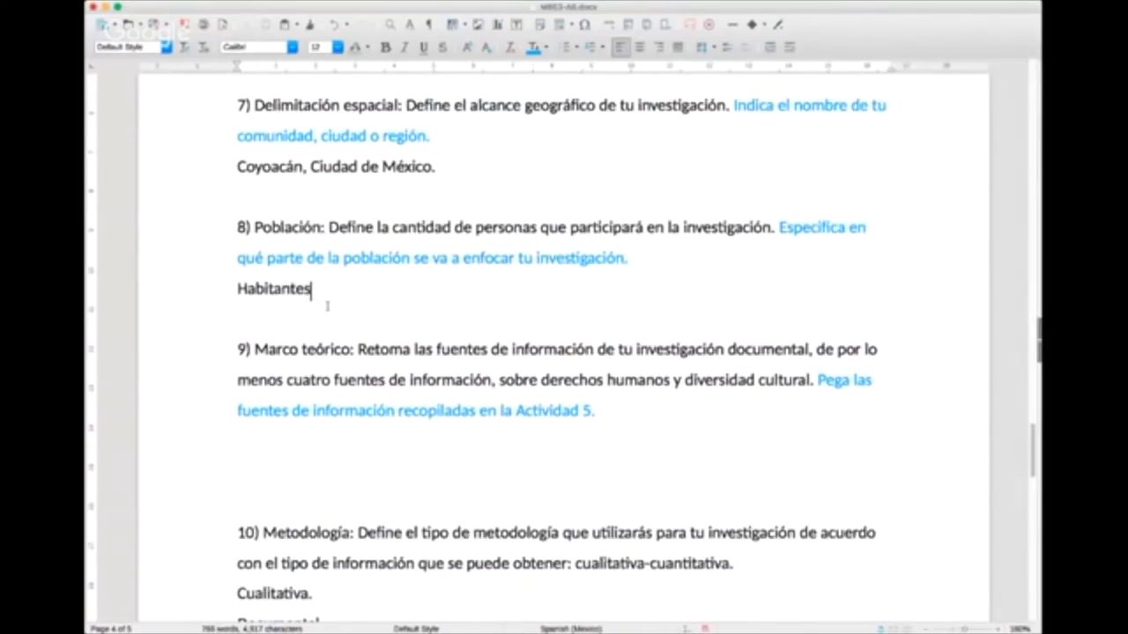
type(" de la delegación Coyoacán.")
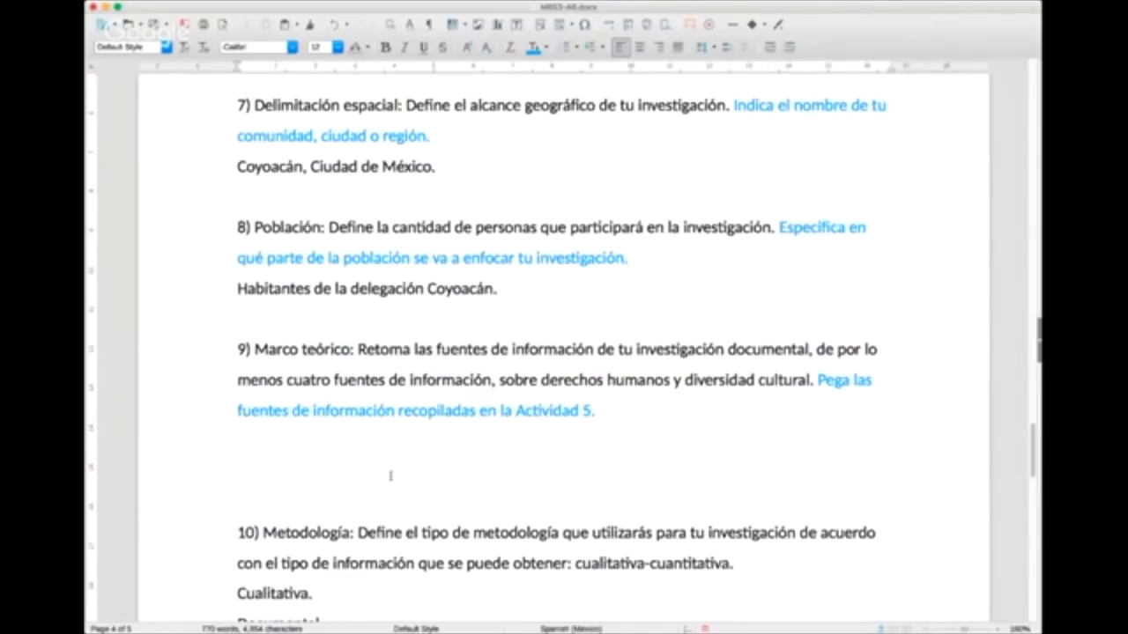
Step: Paste the Excelsior source reference with its web address below the section 9 Marco teórico instructions
scroll(391, 476, "down", 1)
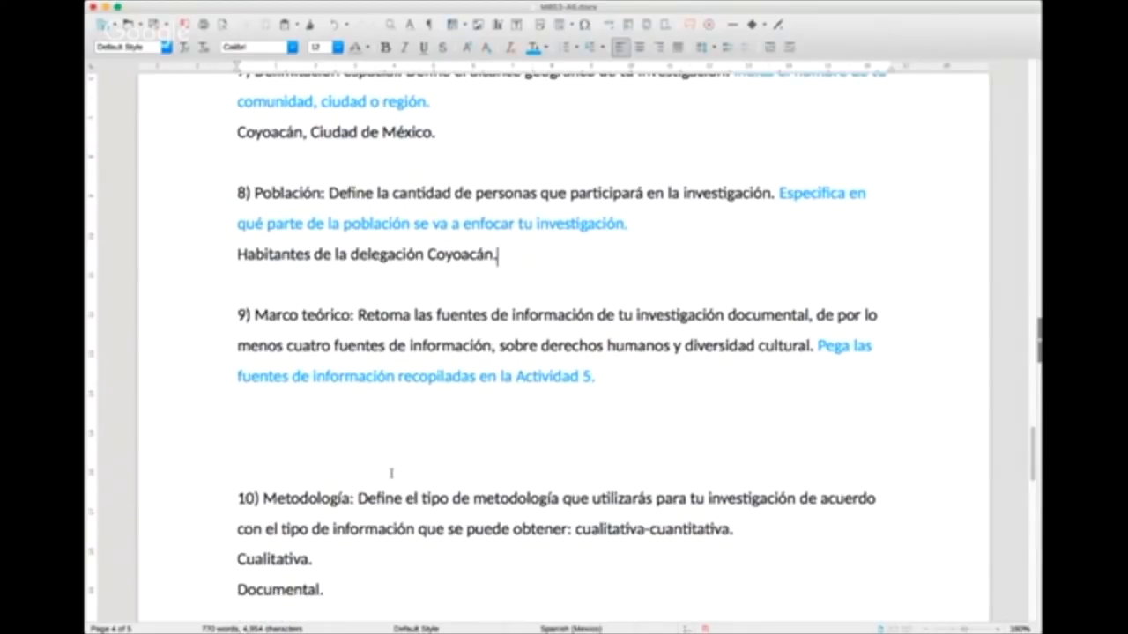
scroll(391, 473, "down", 1)
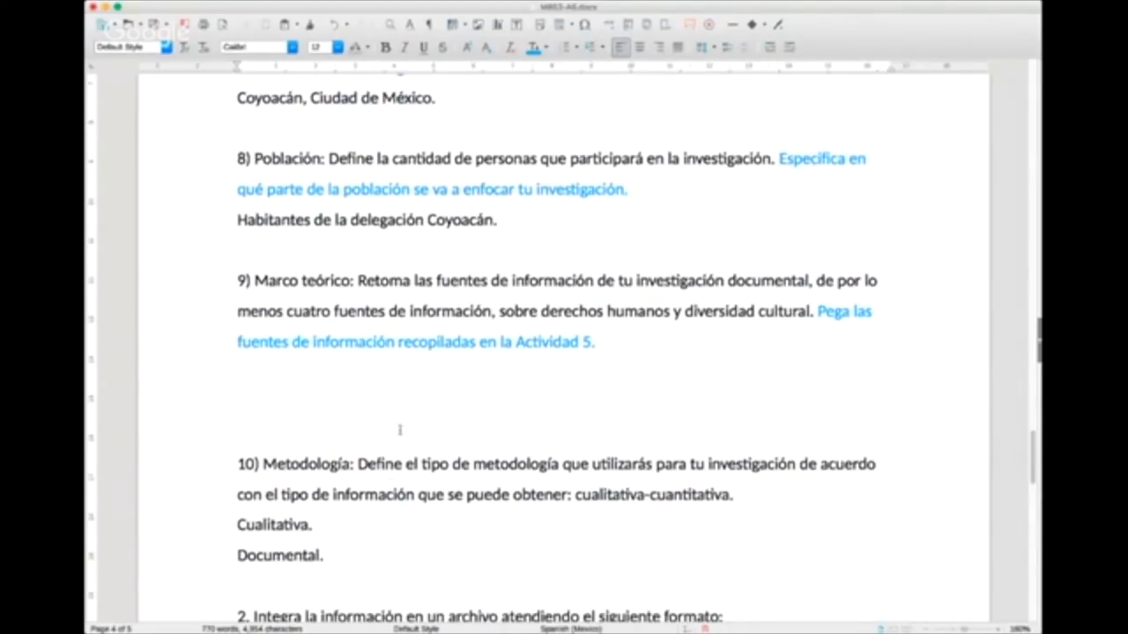
scroll(399, 430, "down", 1)
scroll(399, 430, "down", 1)
left_click_drag(358, 231, 659, 247)
left_click(724, 234)
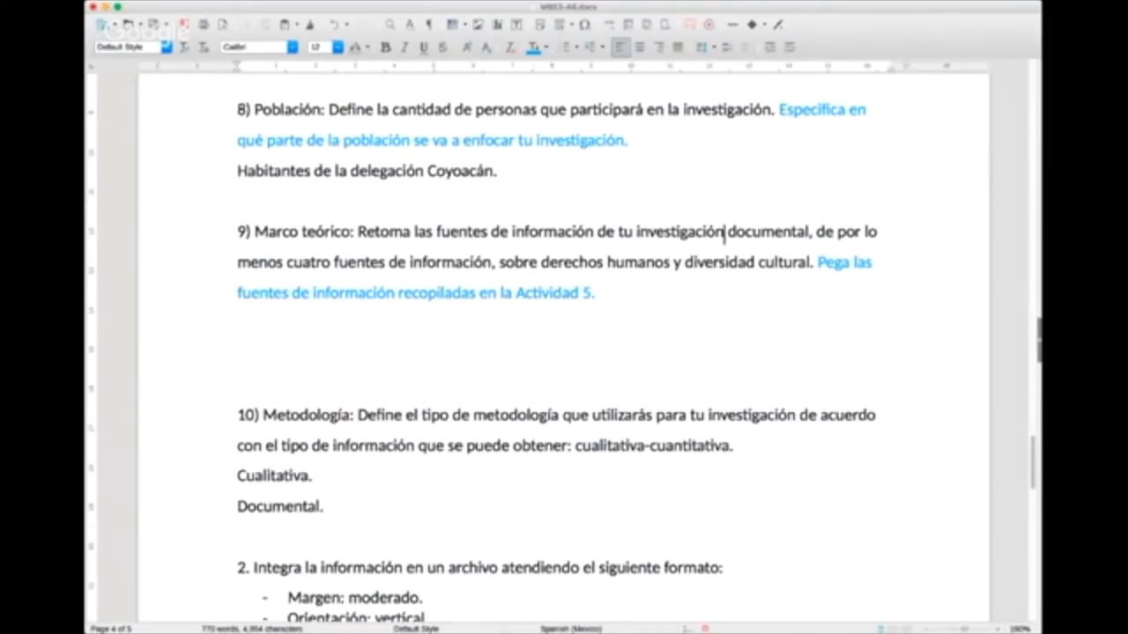
key("super+Tab")
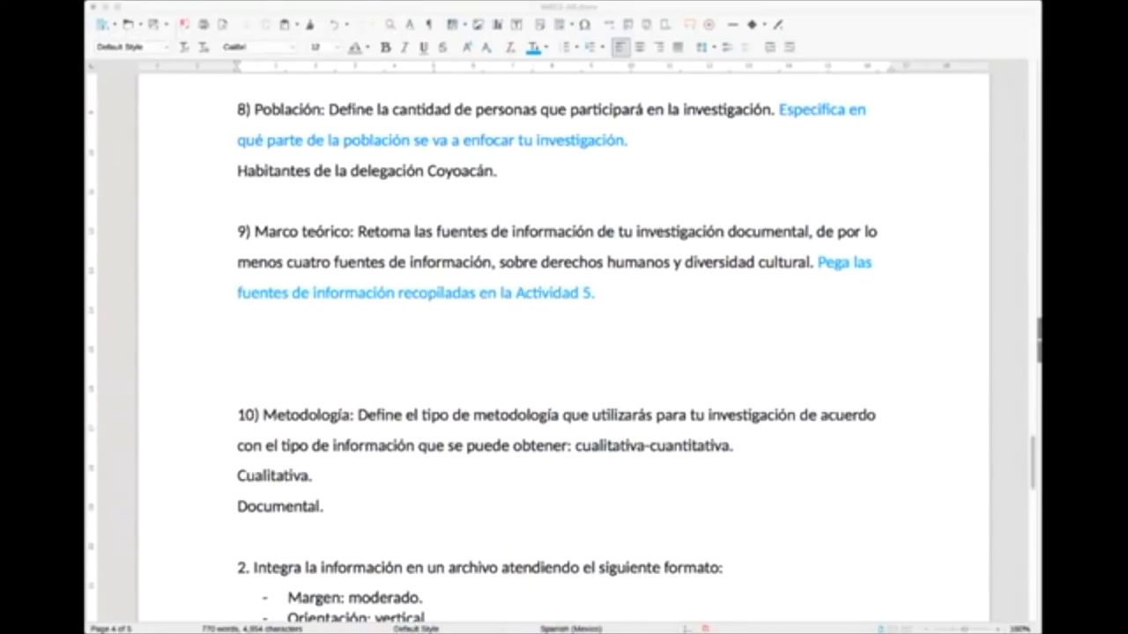
left_click(327, 476)
scroll(345, 506, "down", 1)
scroll(344, 502, "down", 1)
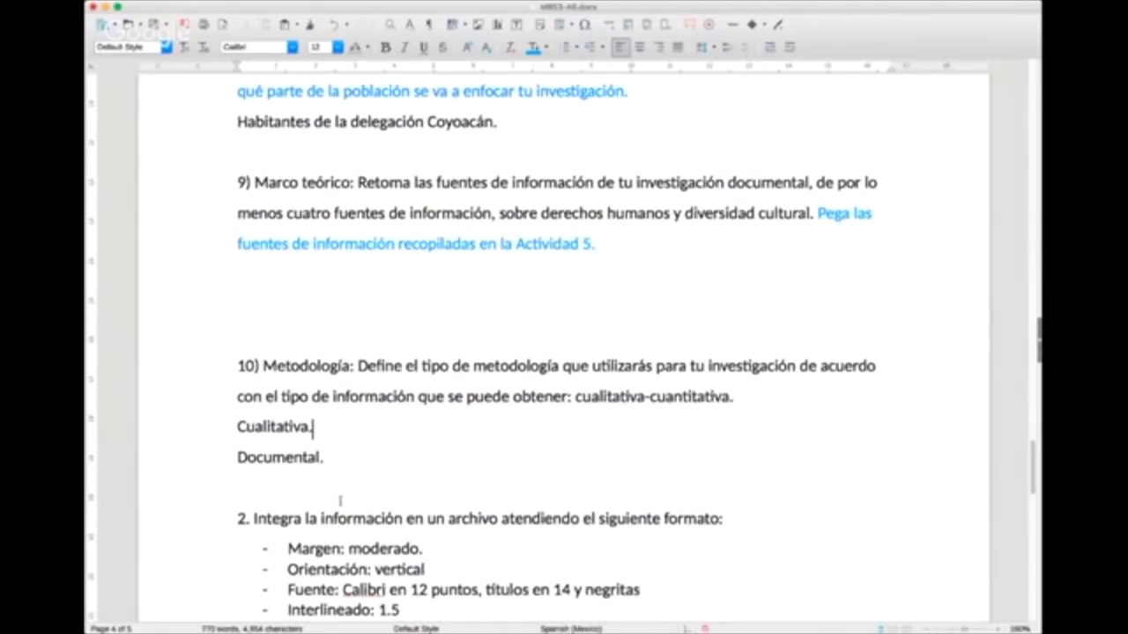
left_click(264, 277)
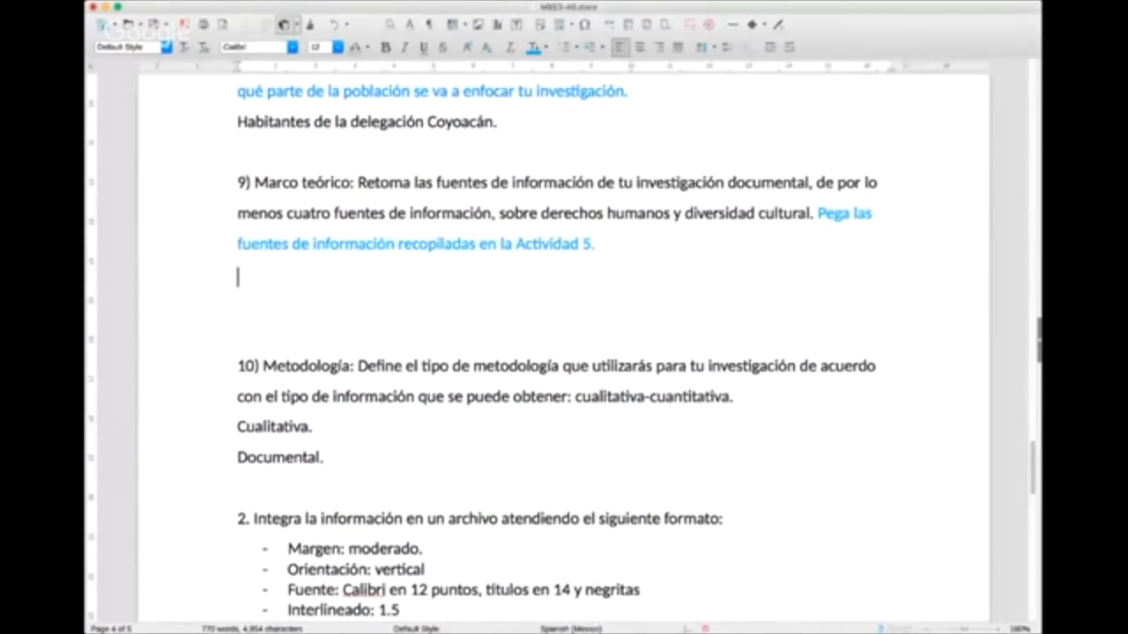
left_click(285, 25)
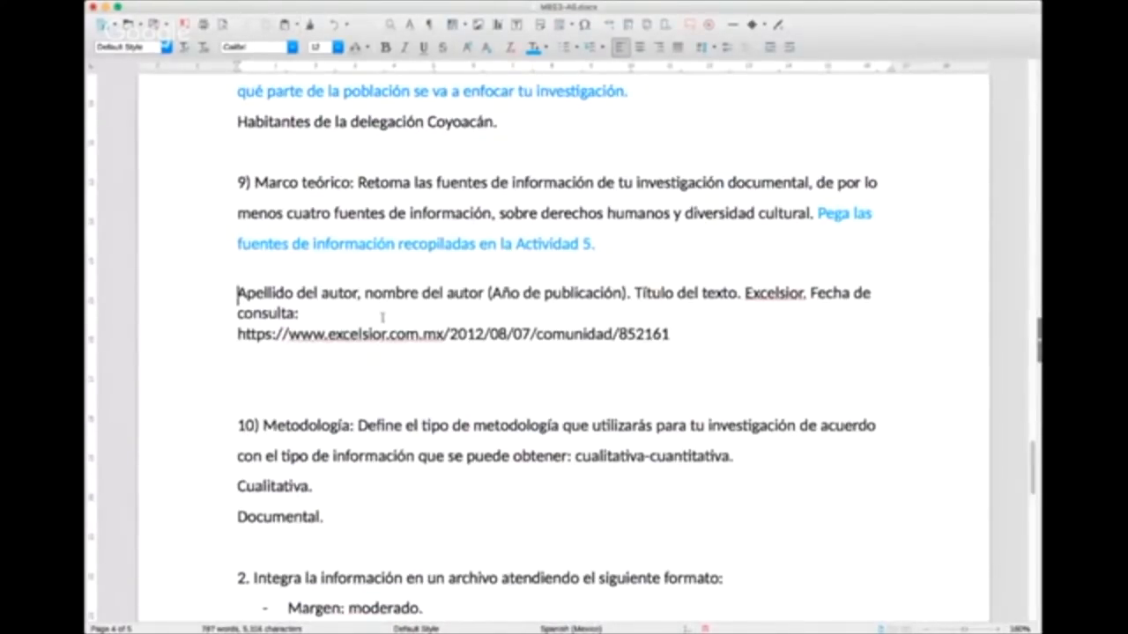
Step: Add the line "En orden alfabético:" directly above the pasted Excelsior reference in section 9
left_click(257, 279)
type("En orden ")
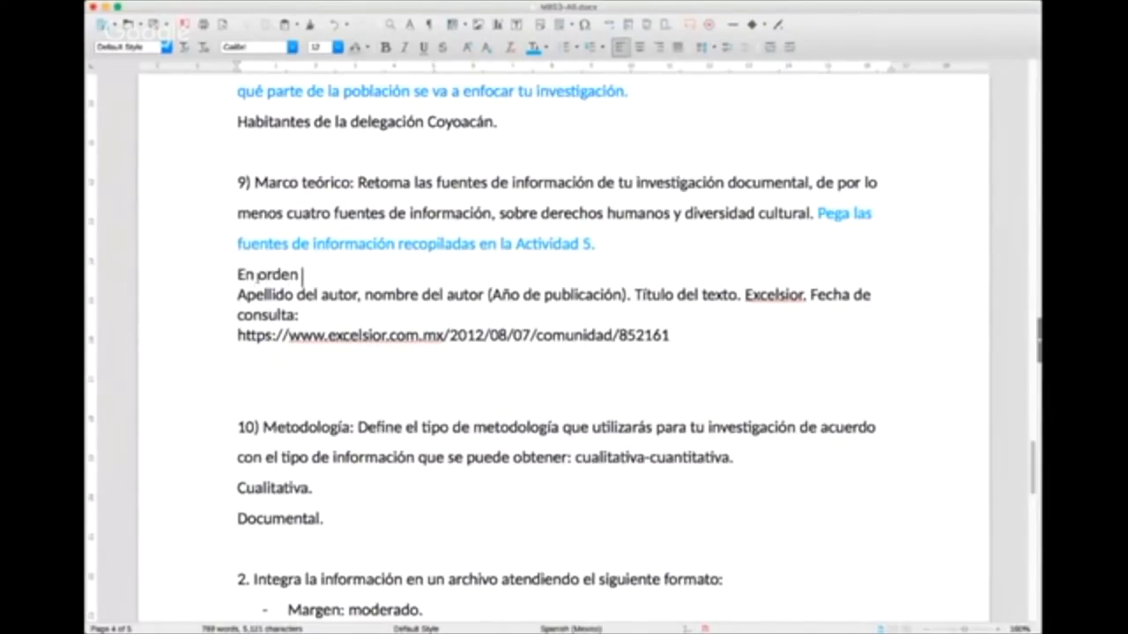
type("alfabético:")
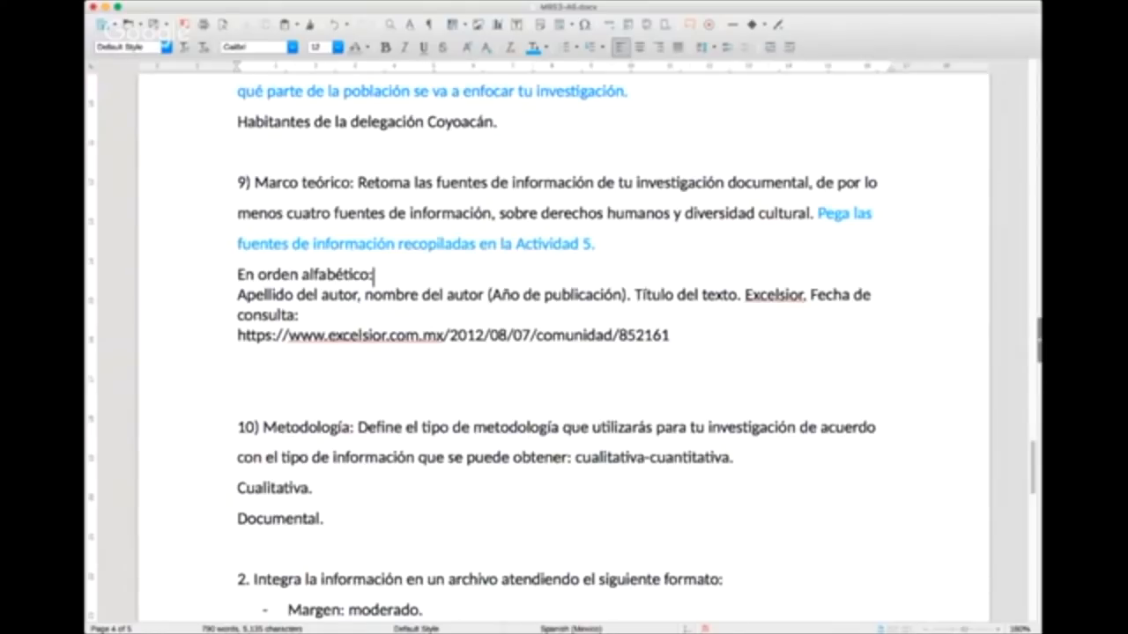
Step: Select the section 10 Metodología instruction text from "tu investigación" through "cualitativa-cuantitativa." to point it out
left_click(911, 401)
scroll(547, 440, "down", 3)
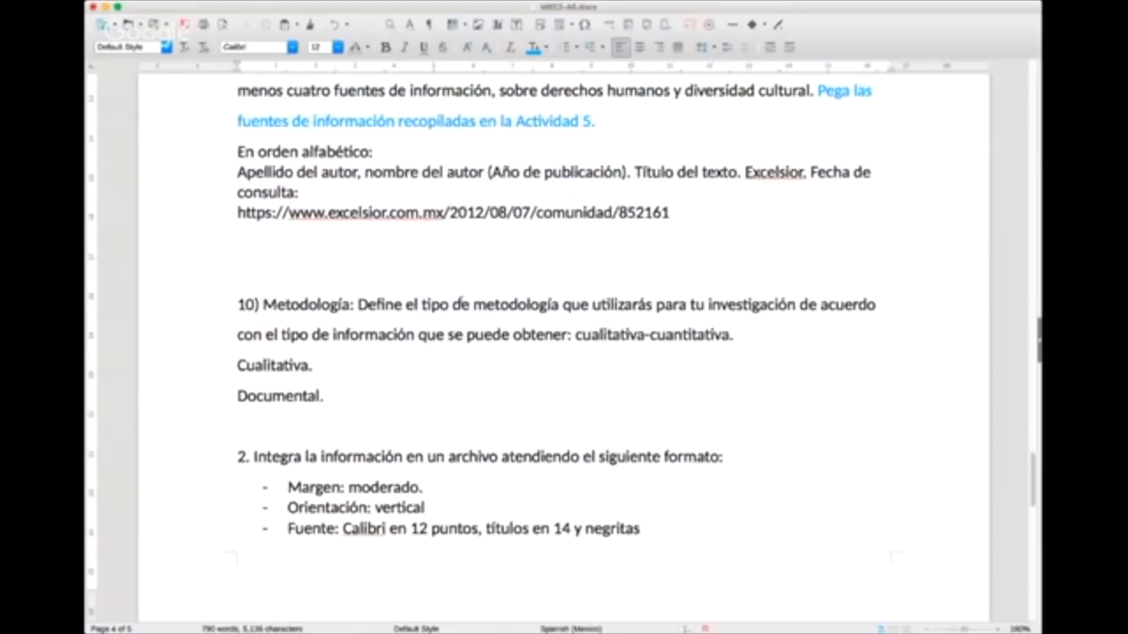
left_click_drag(692, 304, 817, 324)
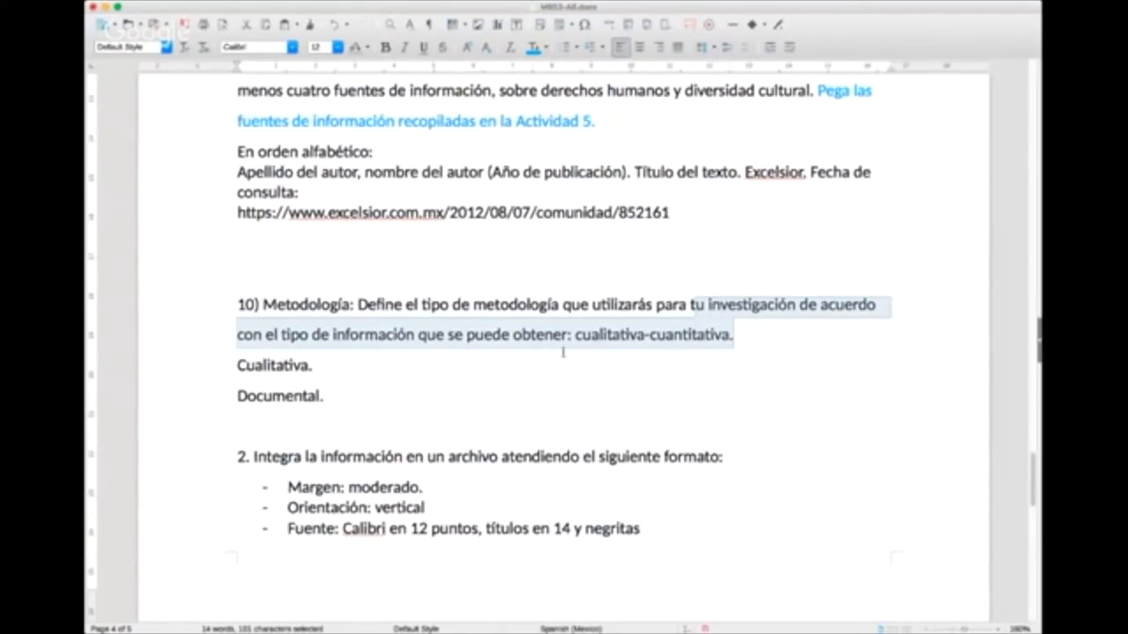
Step: Highlight the word "Cualitativa" in the section 10 Metodología answer in yellow
left_click(85, 305)
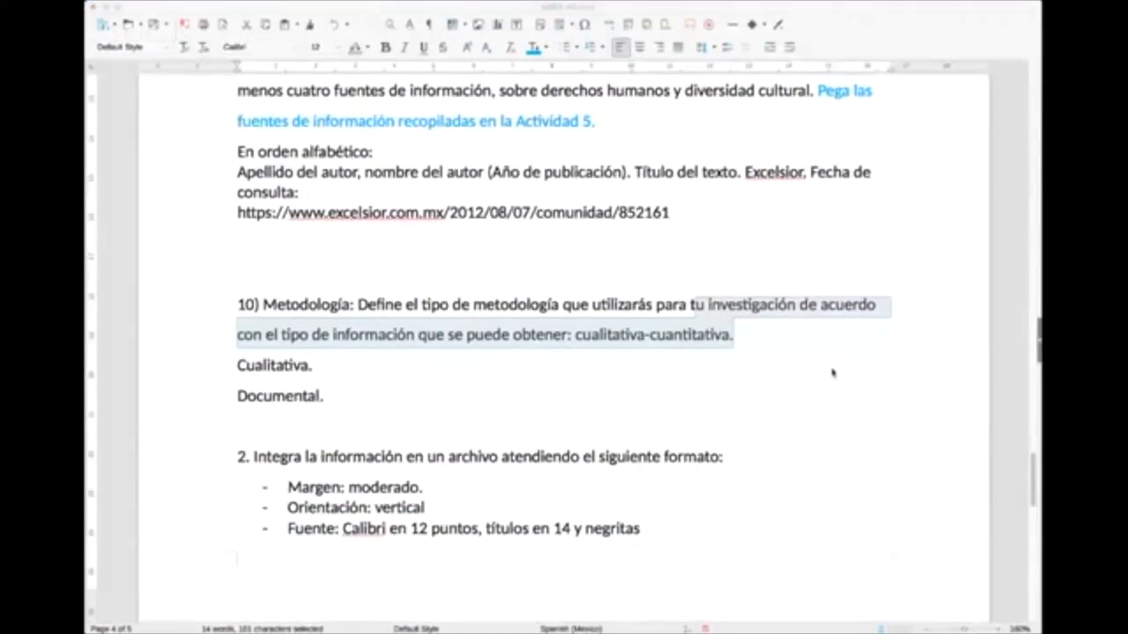
left_click(311, 366)
double_click(310, 366)
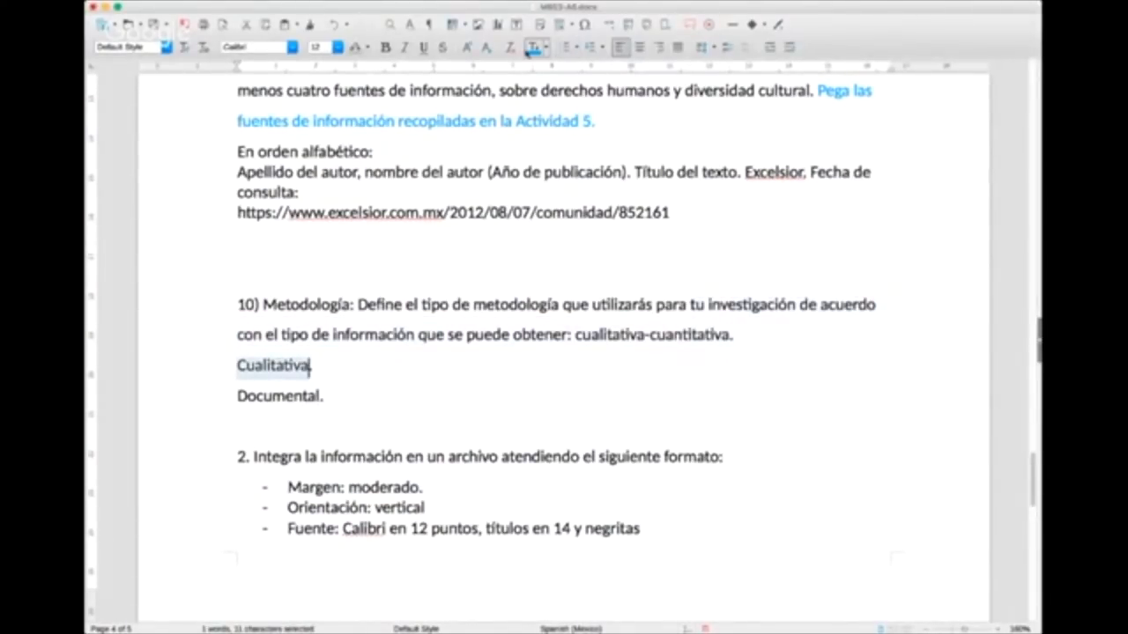
left_click(367, 49)
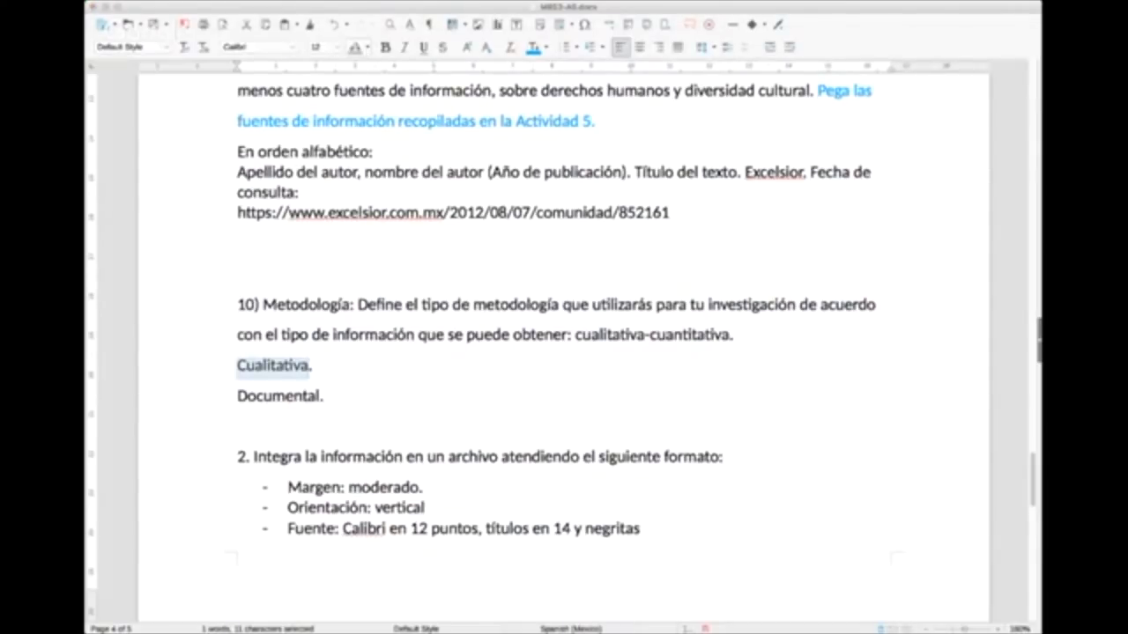
left_click(355, 157)
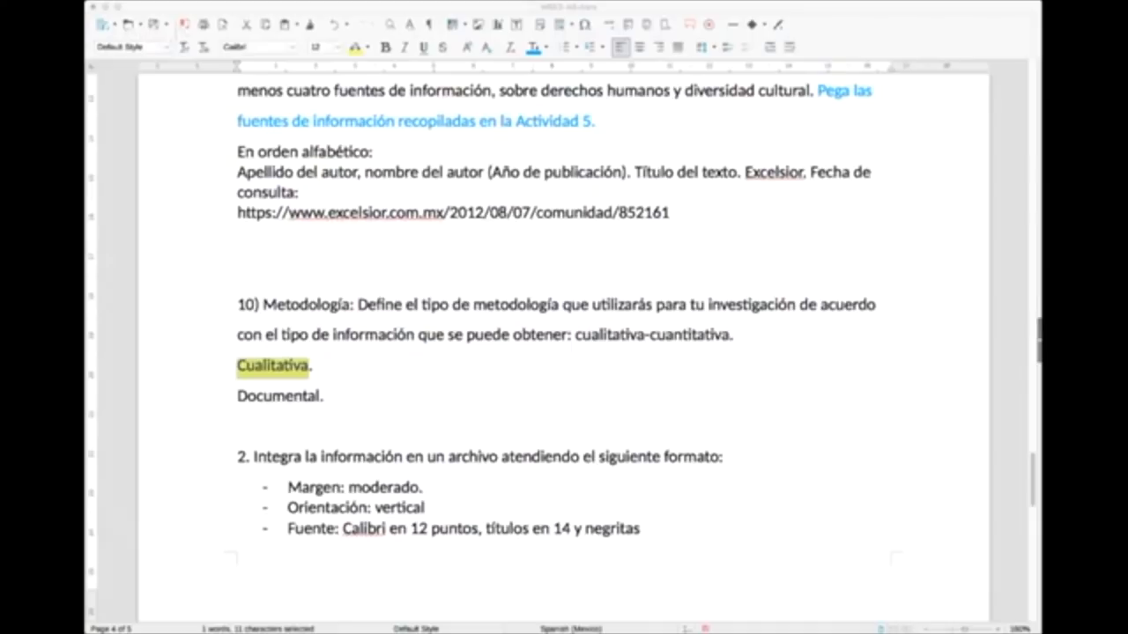
left_click(237, 275)
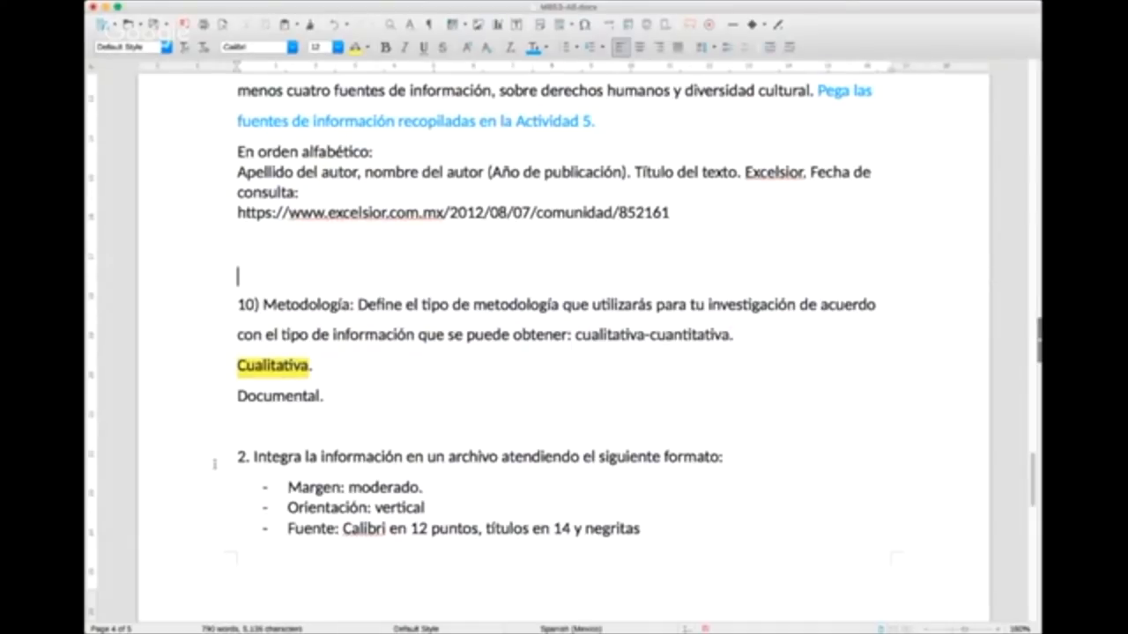
Step: Highlight the answer "Documental." below "Cualitativa." in yellow as well
left_click(321, 396)
left_click_drag(320, 397, 238, 396)
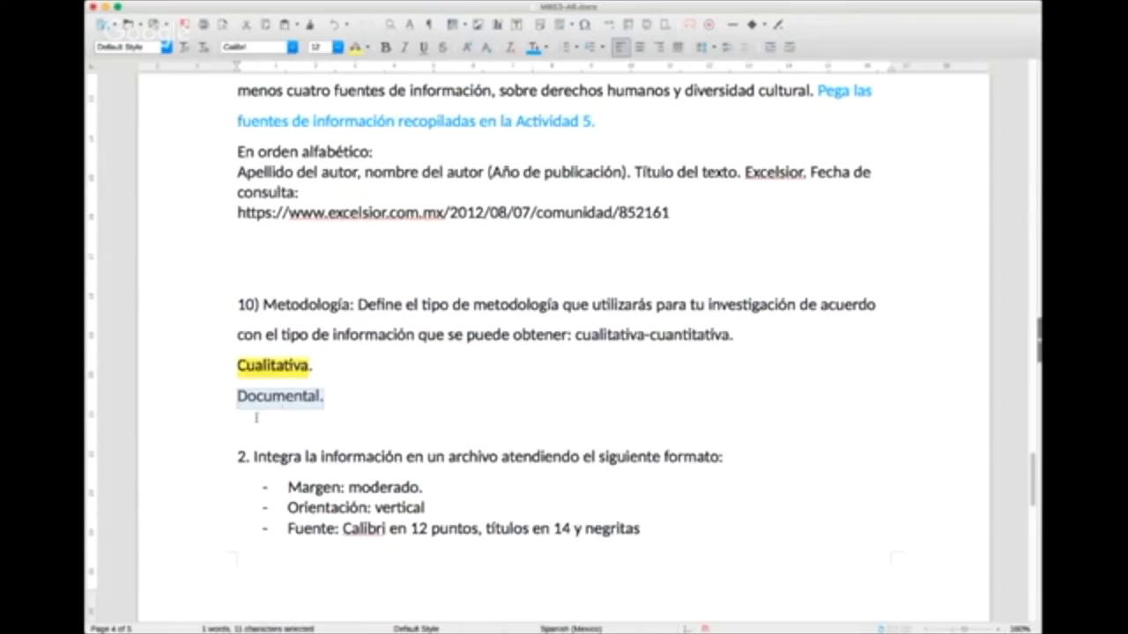
left_click(356, 46)
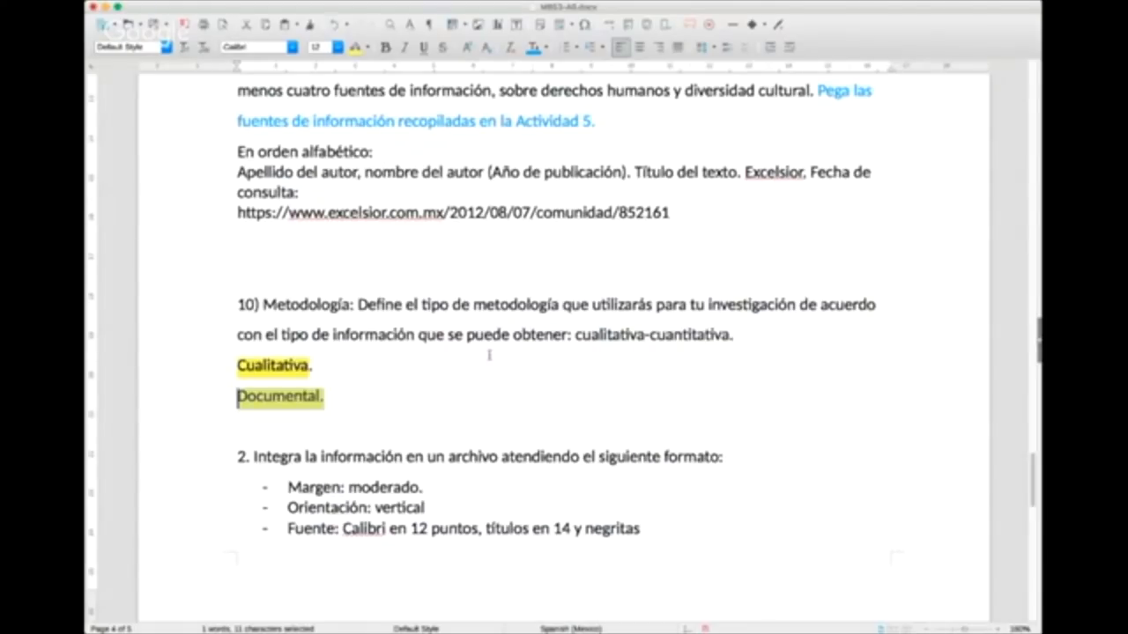
Step: Look back over the example answers from section 10 up to the introduction and save the document
scroll(489, 355, "down", 5)
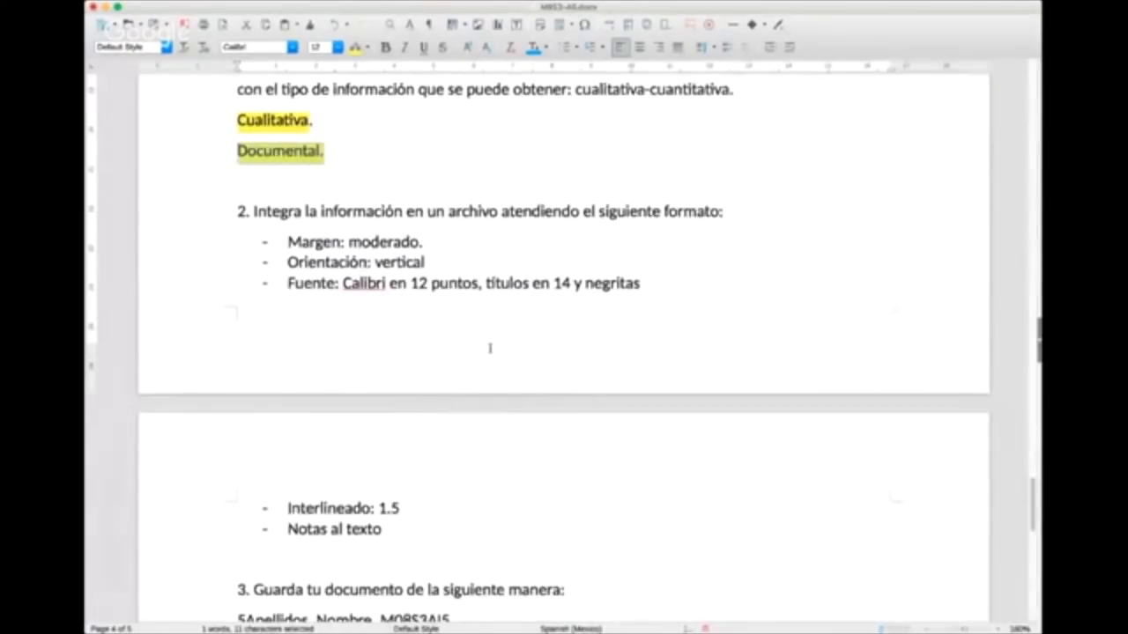
scroll(490, 348, "up", 4)
scroll(489, 348, "up", 7)
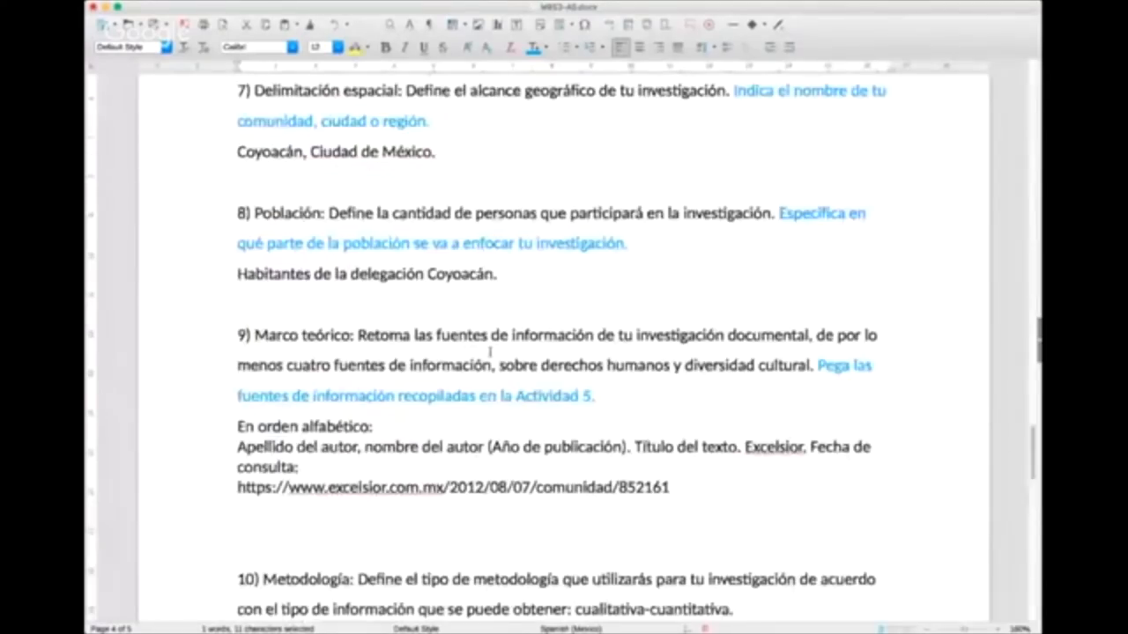
scroll(490, 352, "up", 20)
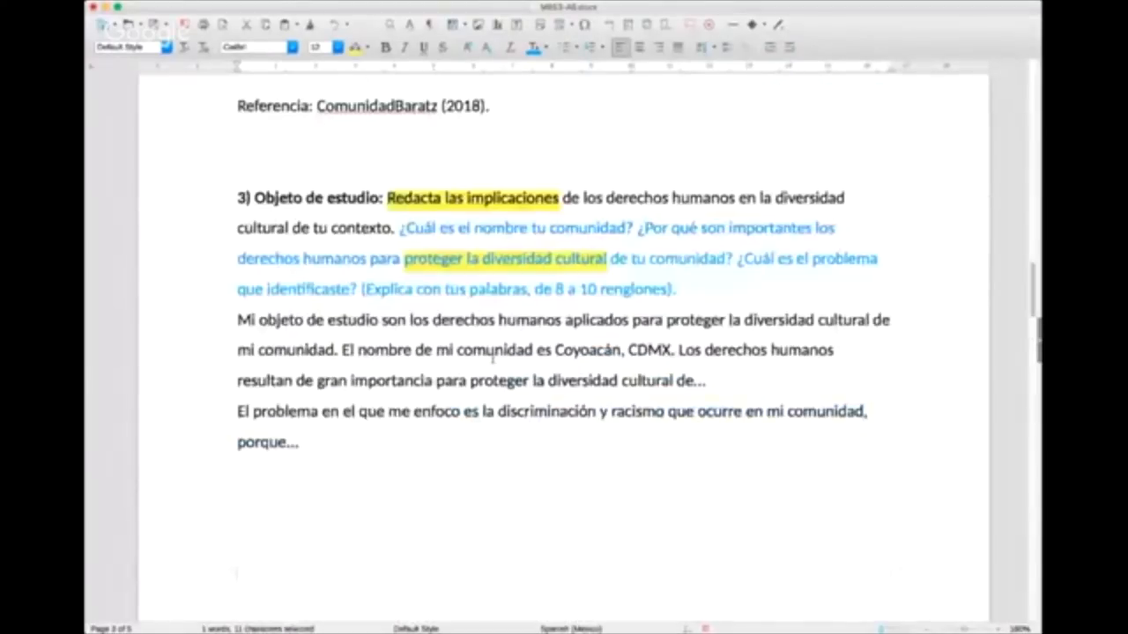
scroll(491, 359, "down", 9)
scroll(493, 360, "up", 13)
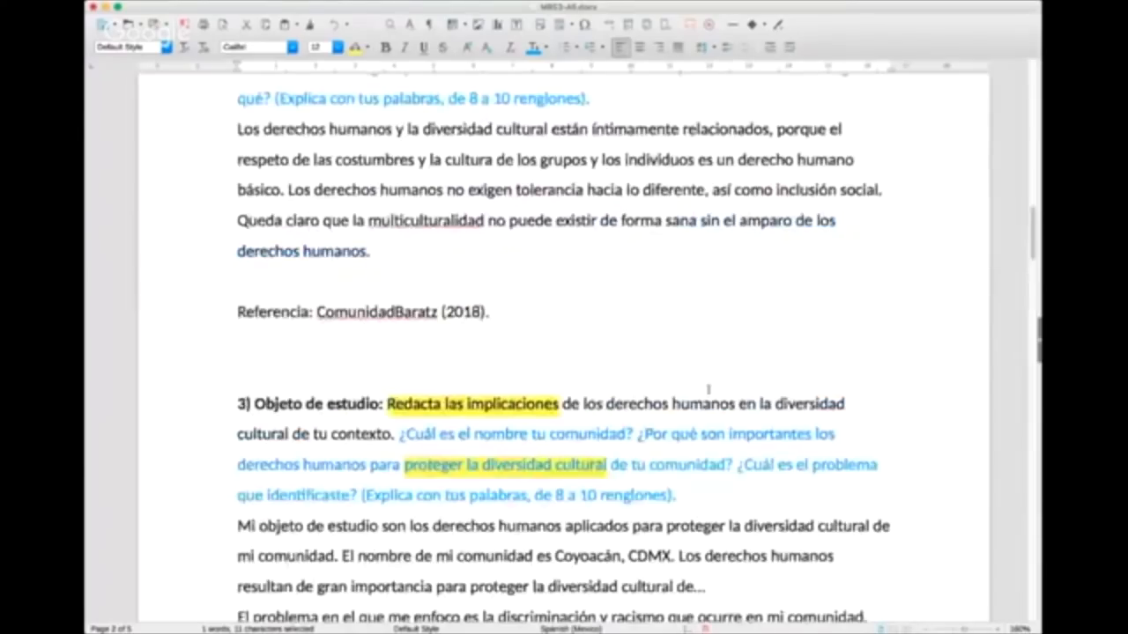
scroll(440, 370, "up", 7)
scroll(366, 352, "down", 3)
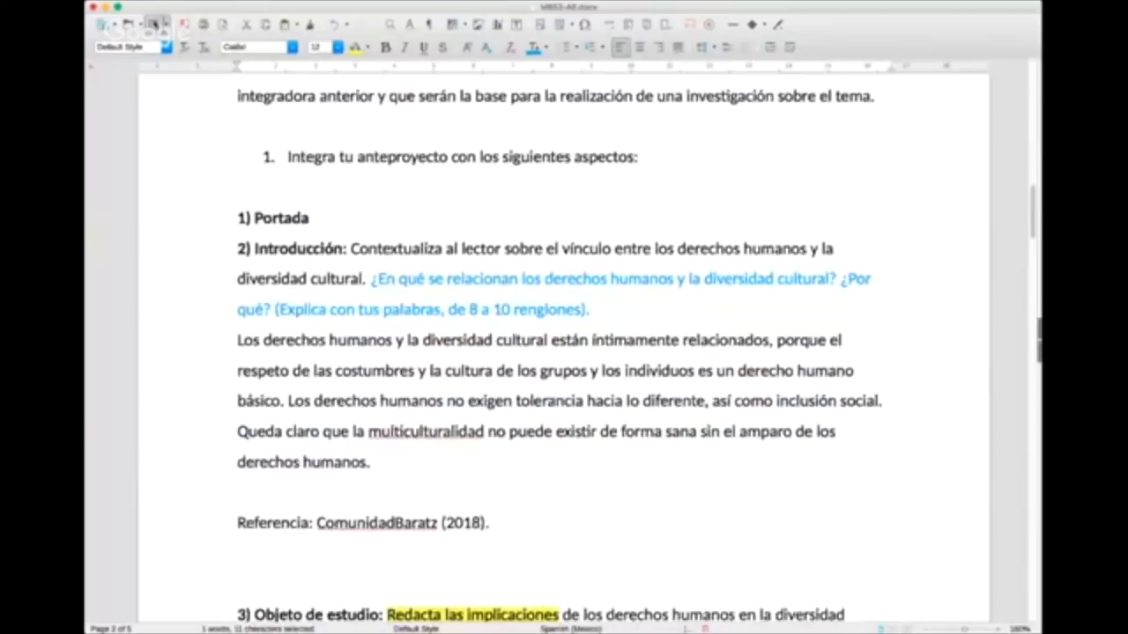
left_click(153, 23)
Step: Delete the blue guidance questions from the section 4 Planteamiento del problema instructions, keeping the black text
scroll(313, 240, "up", 10)
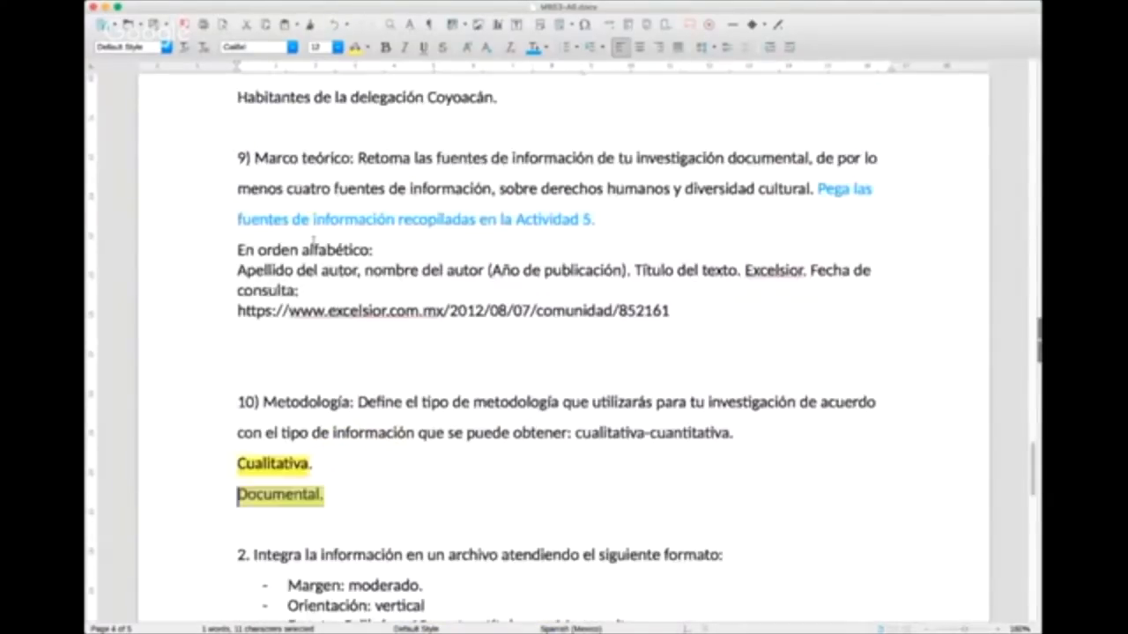
scroll(312, 239, "down", 3)
scroll(436, 292, "up", 15)
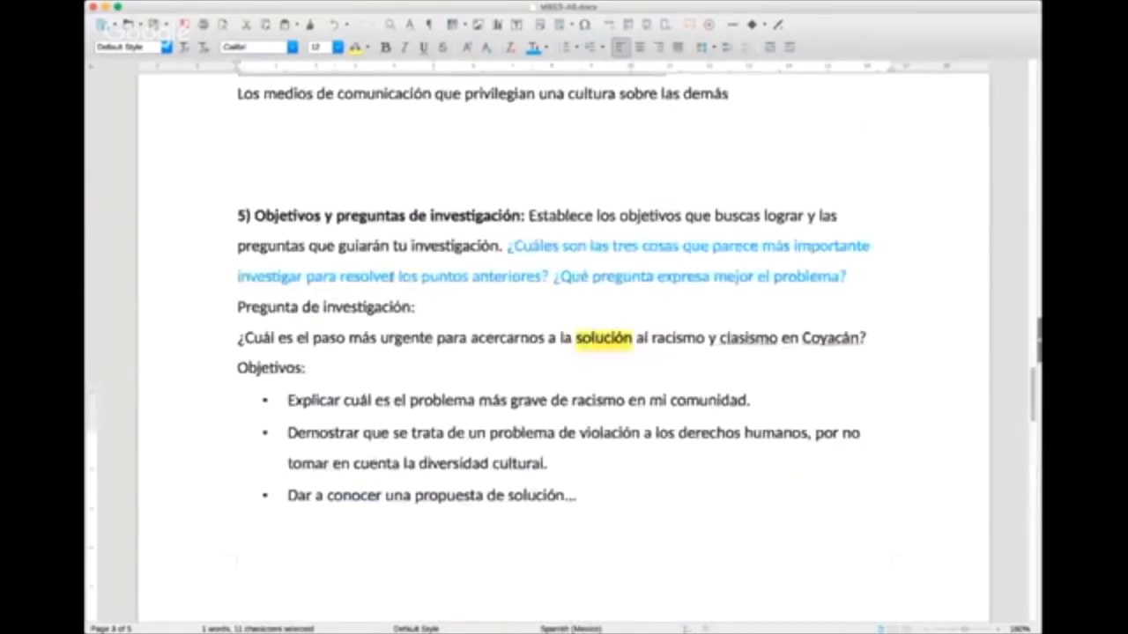
scroll(435, 291, "up", 8)
left_click_drag(443, 268, 449, 206)
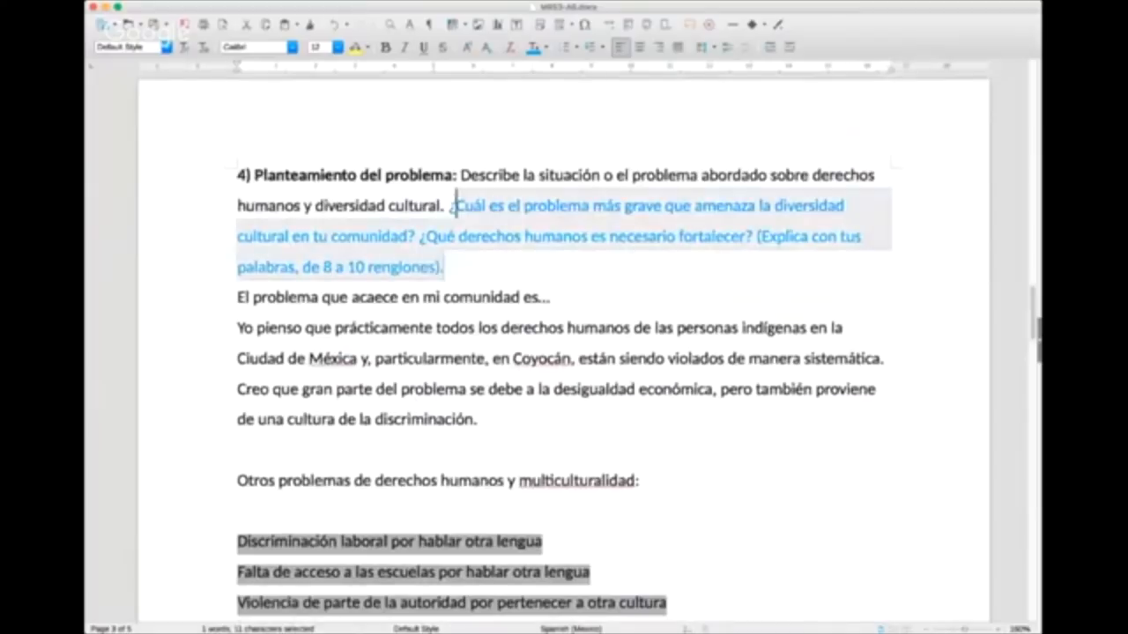
key("BackSpace")
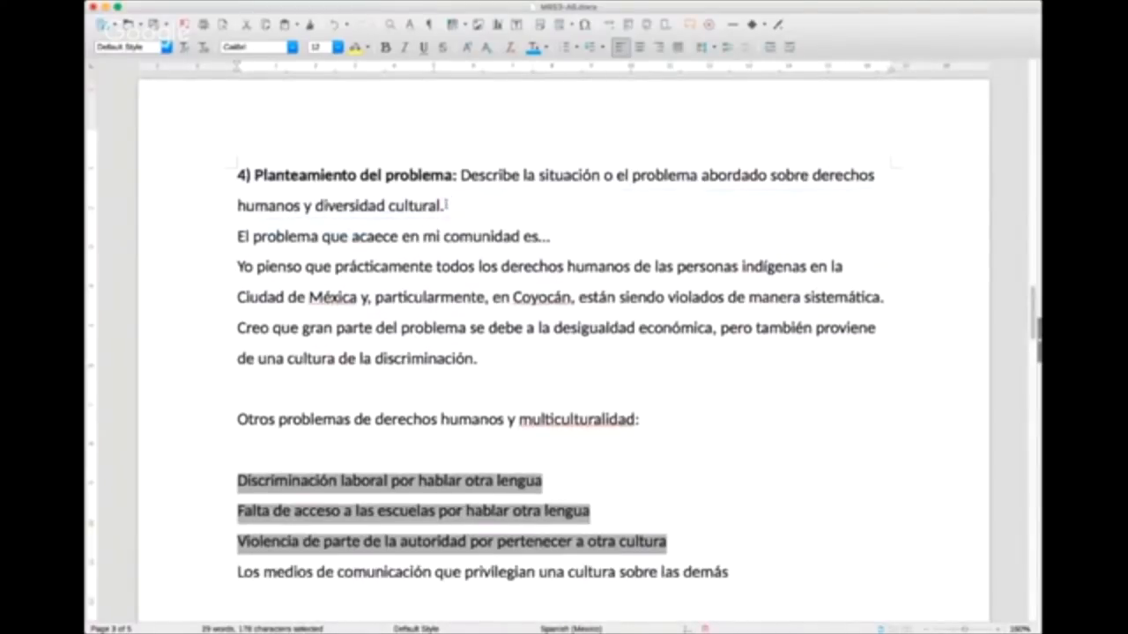
Step: Remove the blue guidance questions after "guiarán tu investigación." in section 5, Objetivos y preguntas de investigación
scroll(450, 261, "down", 1)
scroll(450, 262, "down", 5)
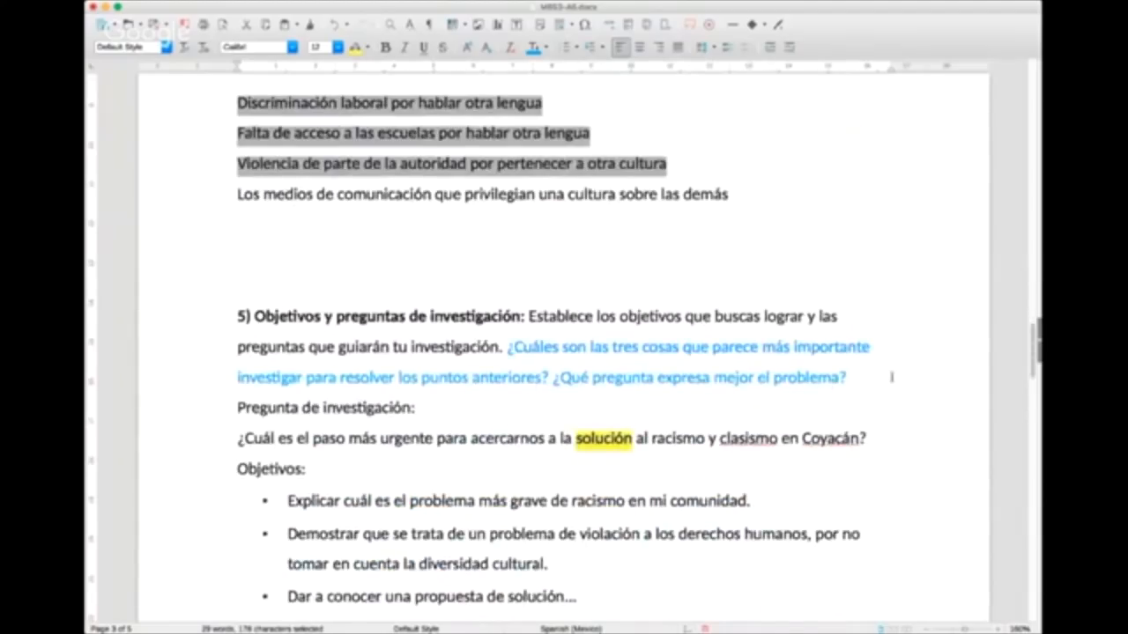
left_click_drag(881, 377, 521, 347)
key("BackSpace")
key("BackSpace")
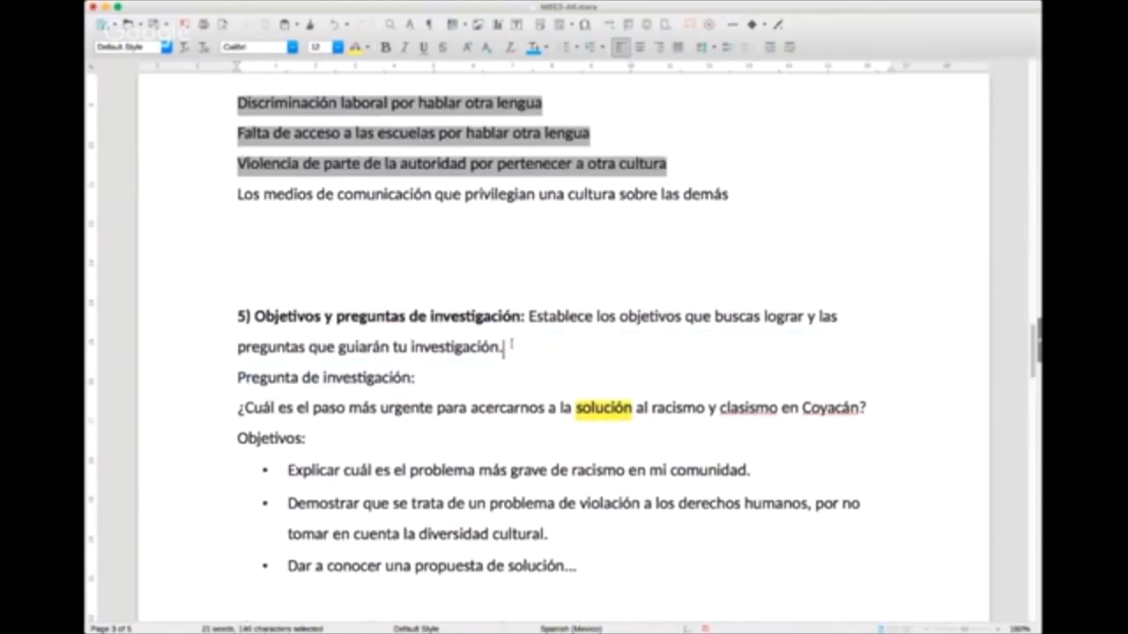
Step: Delete the blue note "(Explica con tus palabras, de 8 a 10 renglones)." from section 6, Justificación
scroll(491, 339, "down", 5)
left_click_drag(379, 310, 721, 280)
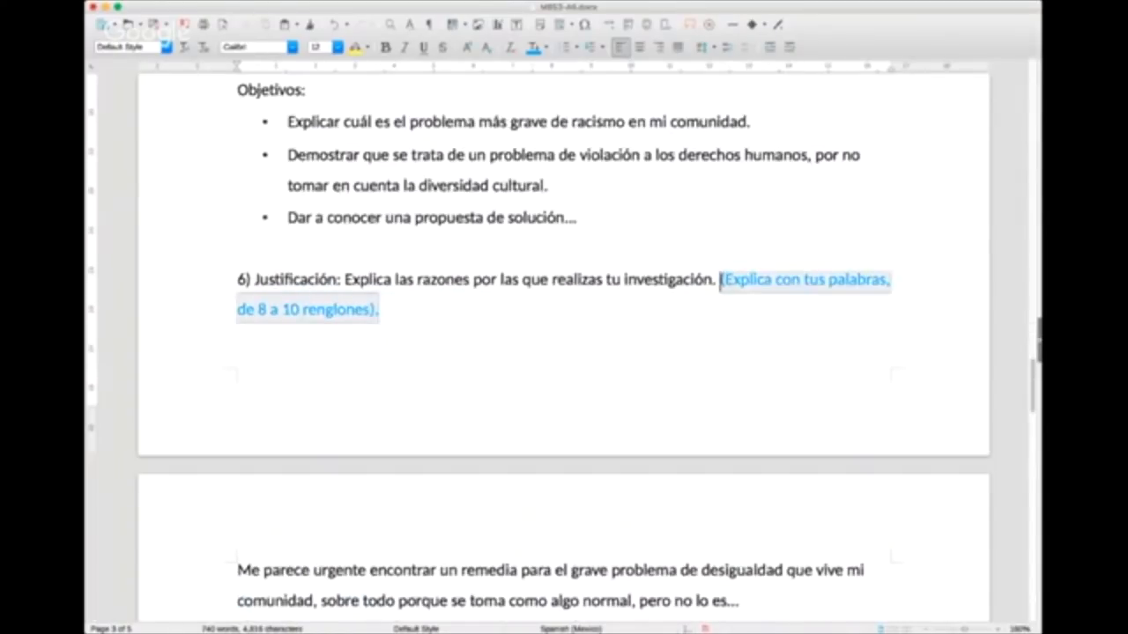
key("BackSpace")
key("BackSpace")
Step: Delete the blue sentence "Pega las fuentes de información recopiladas en la Actividad 5." from section 9, Marco teórico
scroll(484, 191, "down", 5)
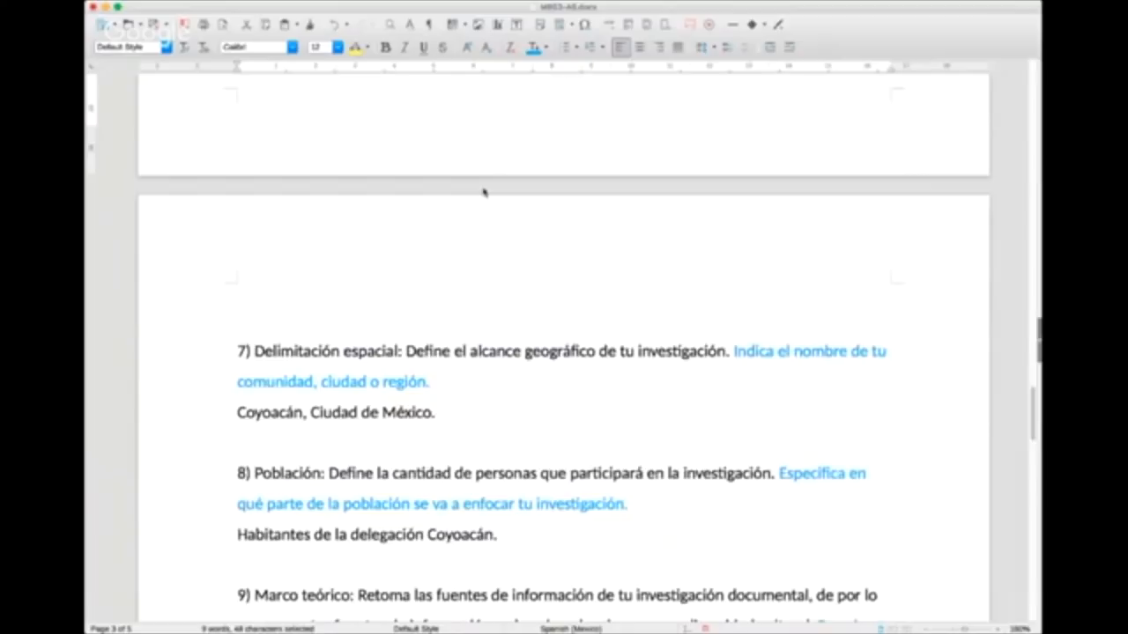
scroll(240, 204, "down", 5)
left_click_drag(595, 225, 823, 213)
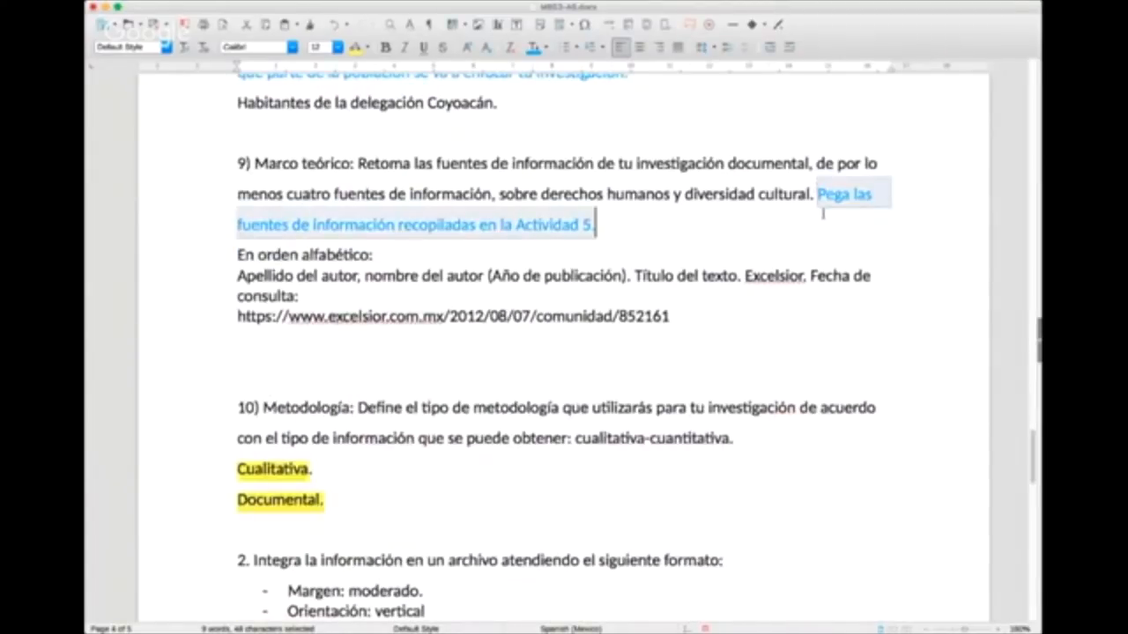
key("BackSpace")
Step: Delete the blue guidance about which part of the population to focus on from section 8, Población
scroll(730, 246, "down", 5)
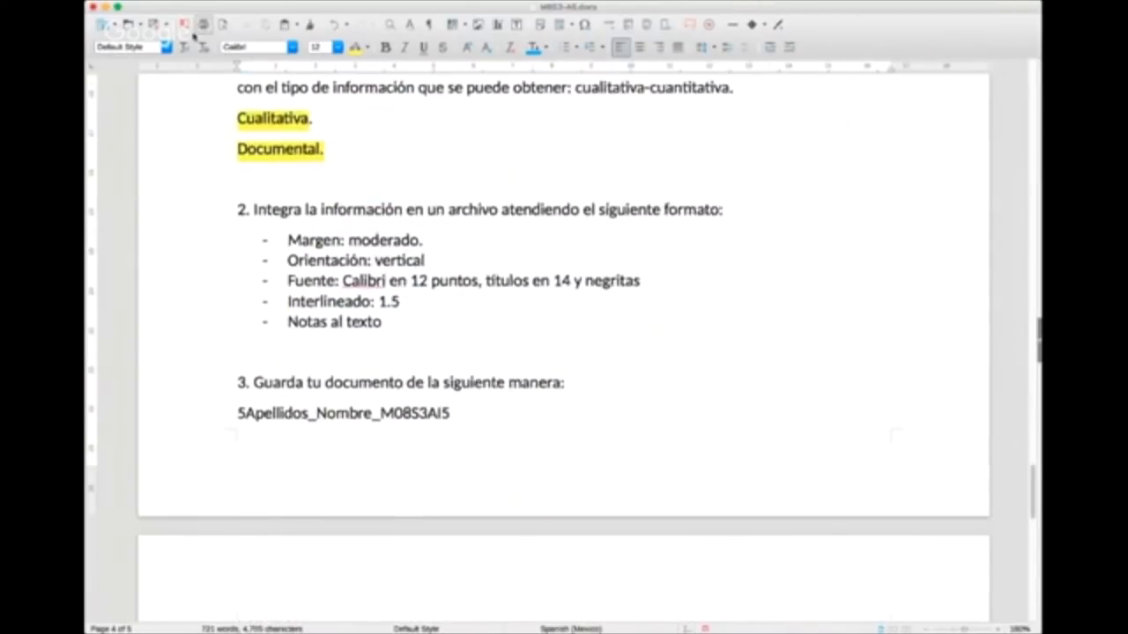
scroll(501, 357, "up", 5)
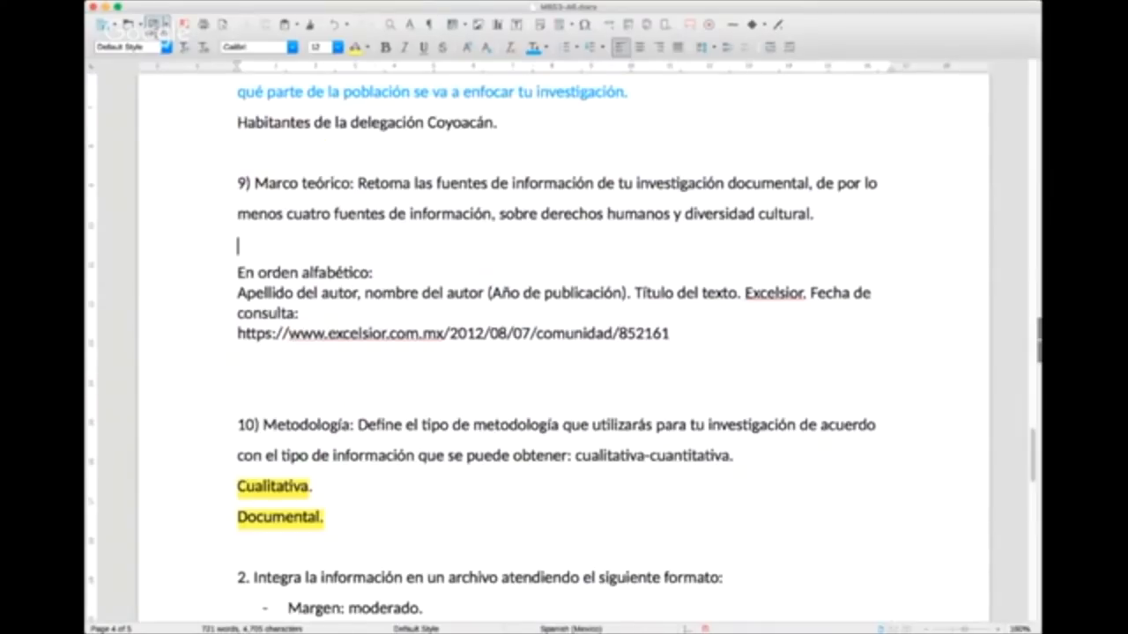
scroll(575, 401, "up", 4)
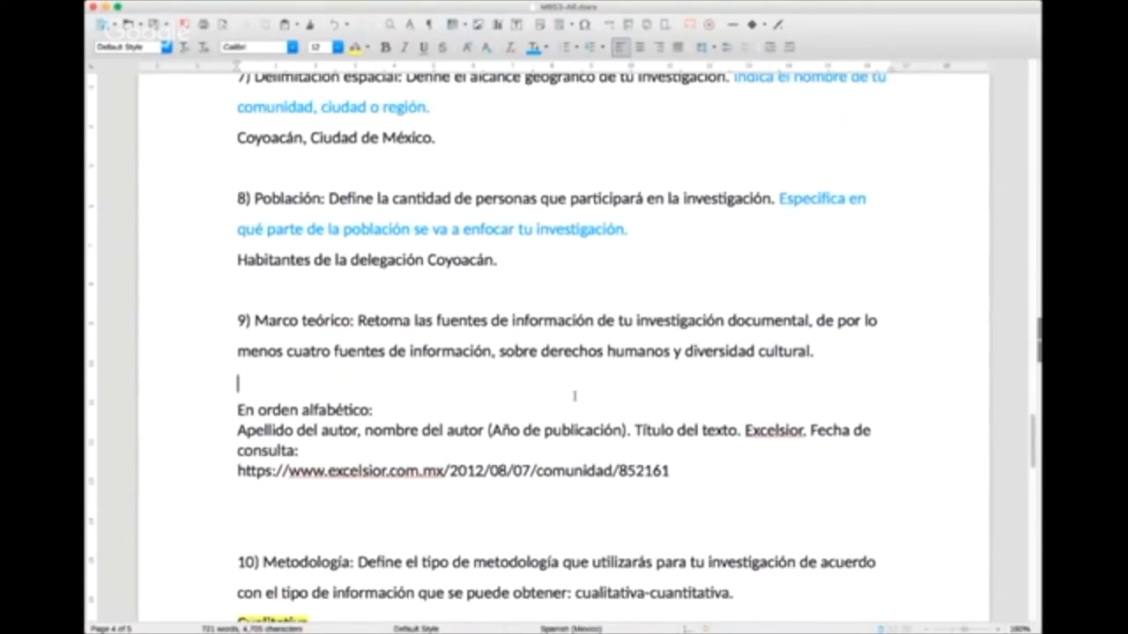
left_click_drag(629, 244, 777, 213)
key("BackSpace")
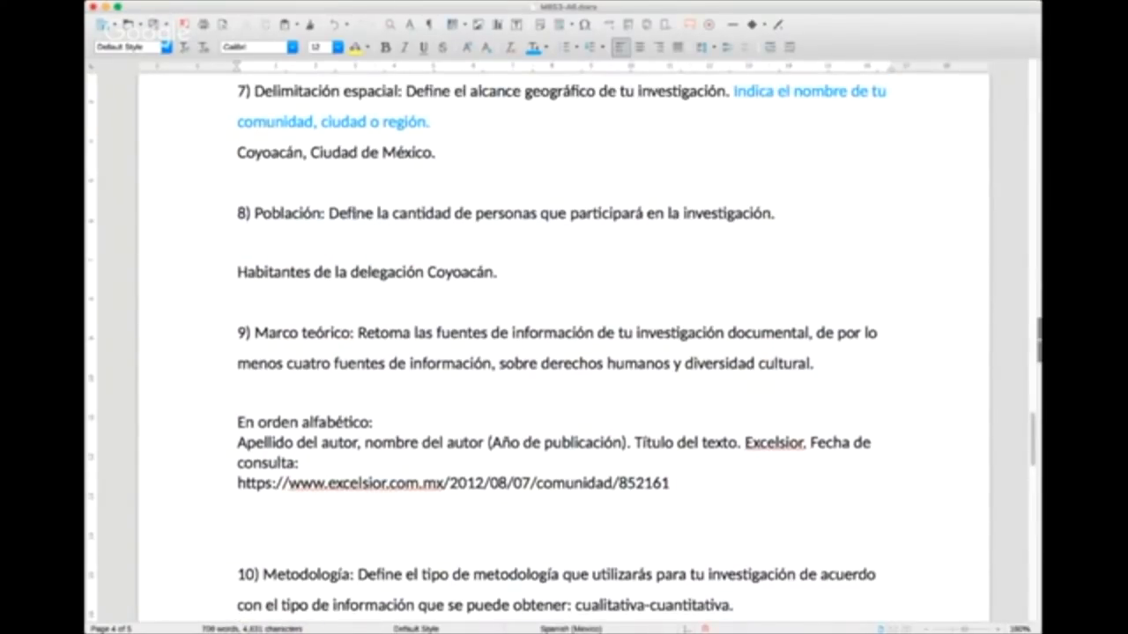
Step: Select the headings "8) Población:" and "7) Delimitación espacial:" one after the other to point them out
left_click_drag(328, 213, 237, 213)
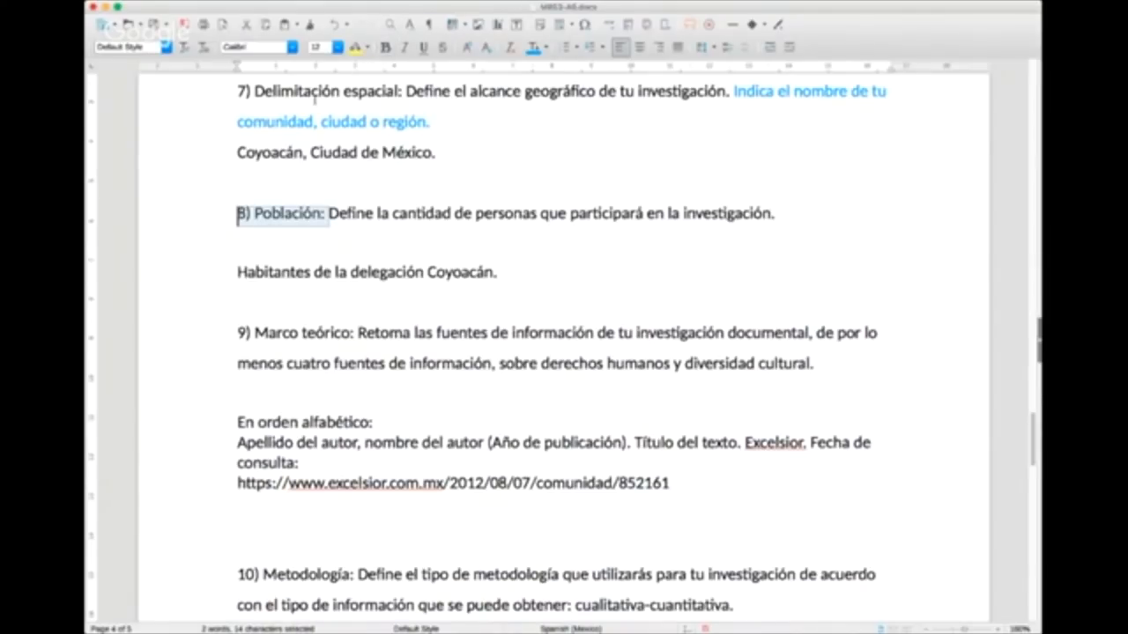
left_click(340, 97)
left_click_drag(406, 93, 236, 94)
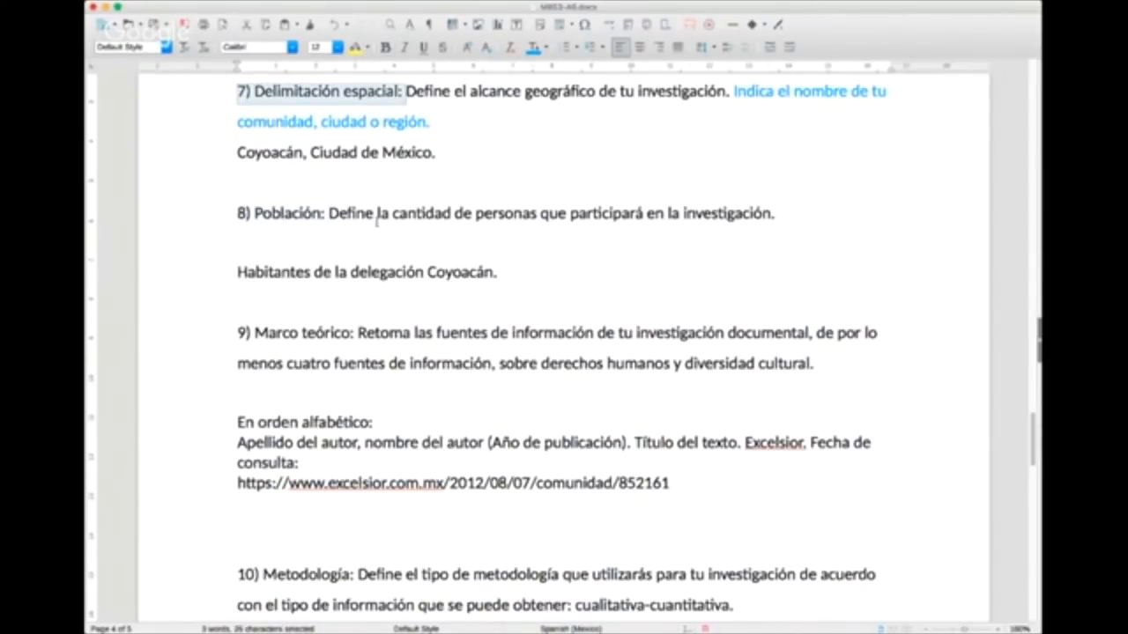
Step: Select the requirement "Margen: moderado." in the format list of instruction 2 to point it out
scroll(342, 323, "down", 2)
scroll(340, 326, "down", 8)
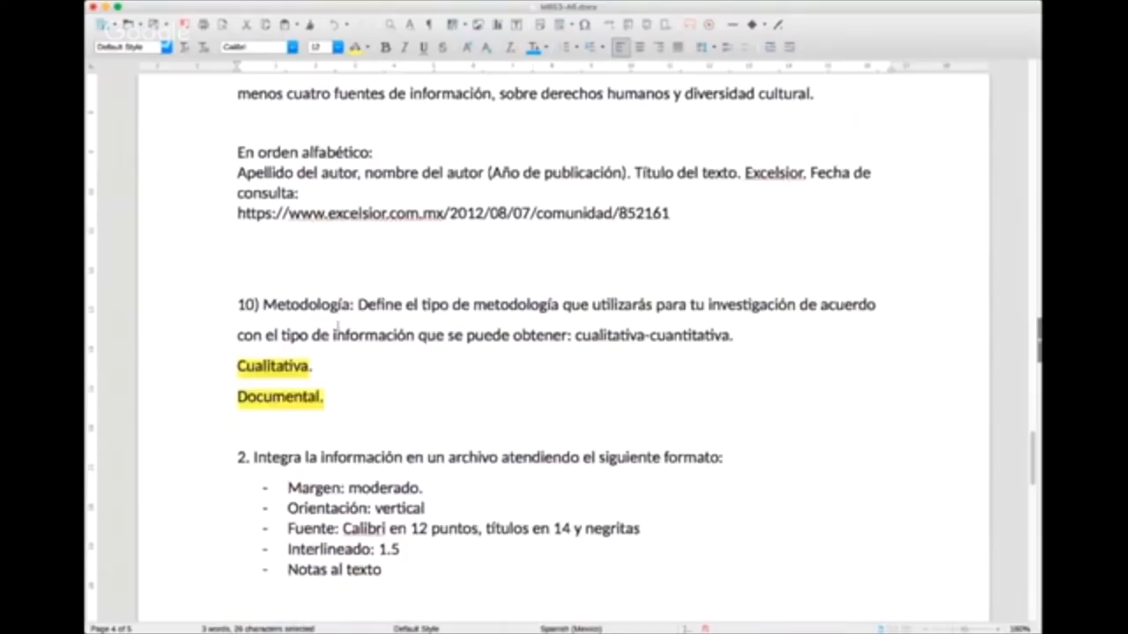
left_click(364, 349)
scroll(361, 349, "down", 2)
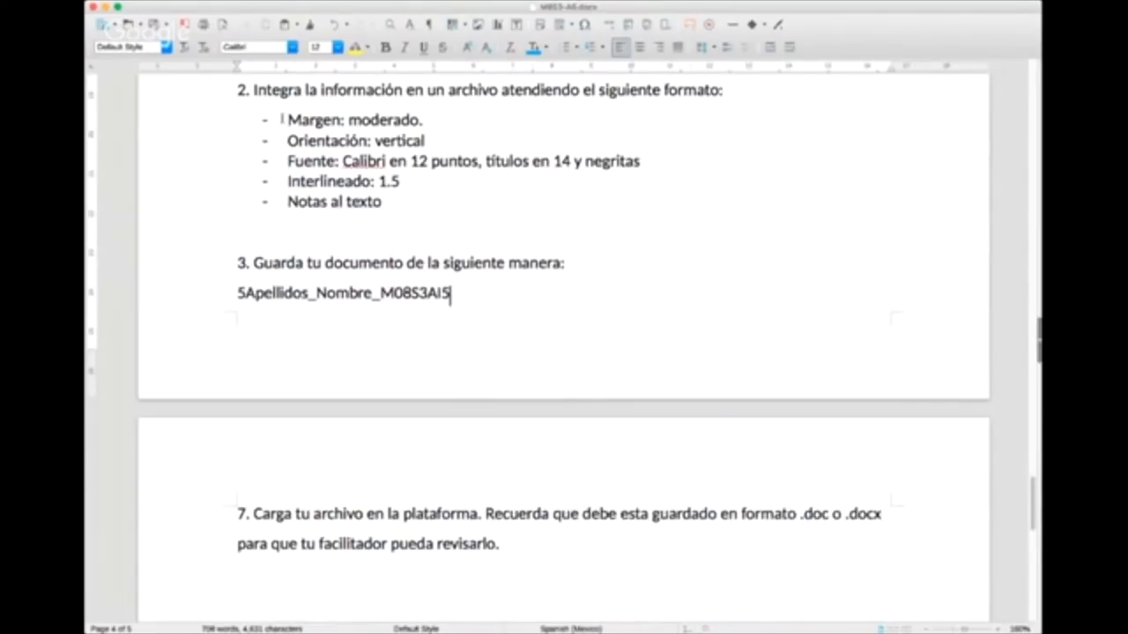
left_click_drag(287, 123, 459, 123)
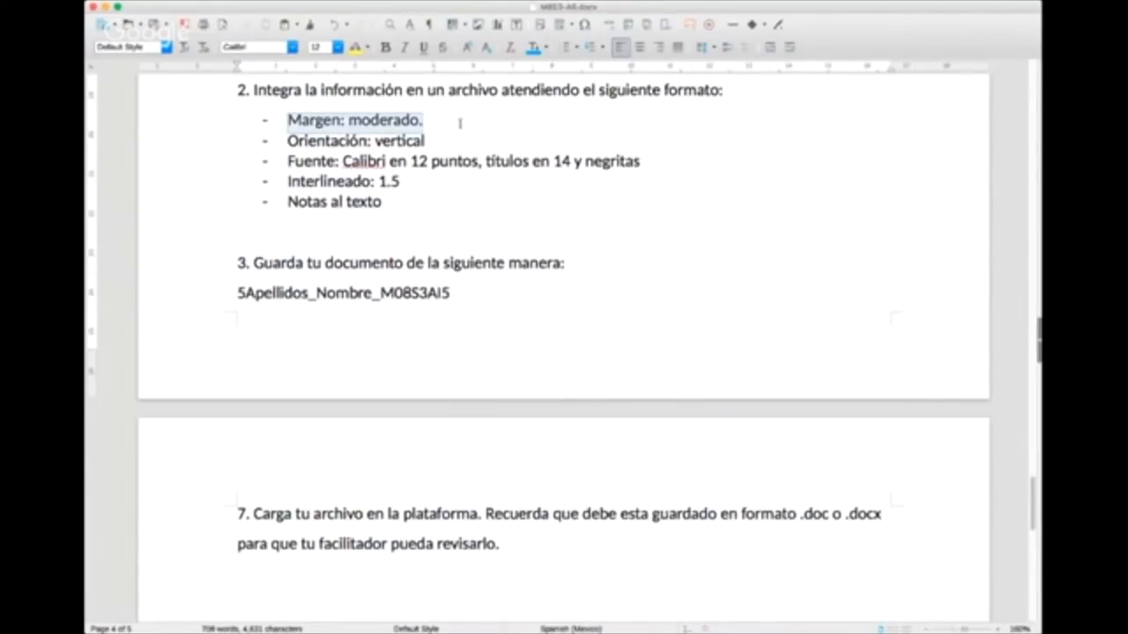
left_click(458, 123)
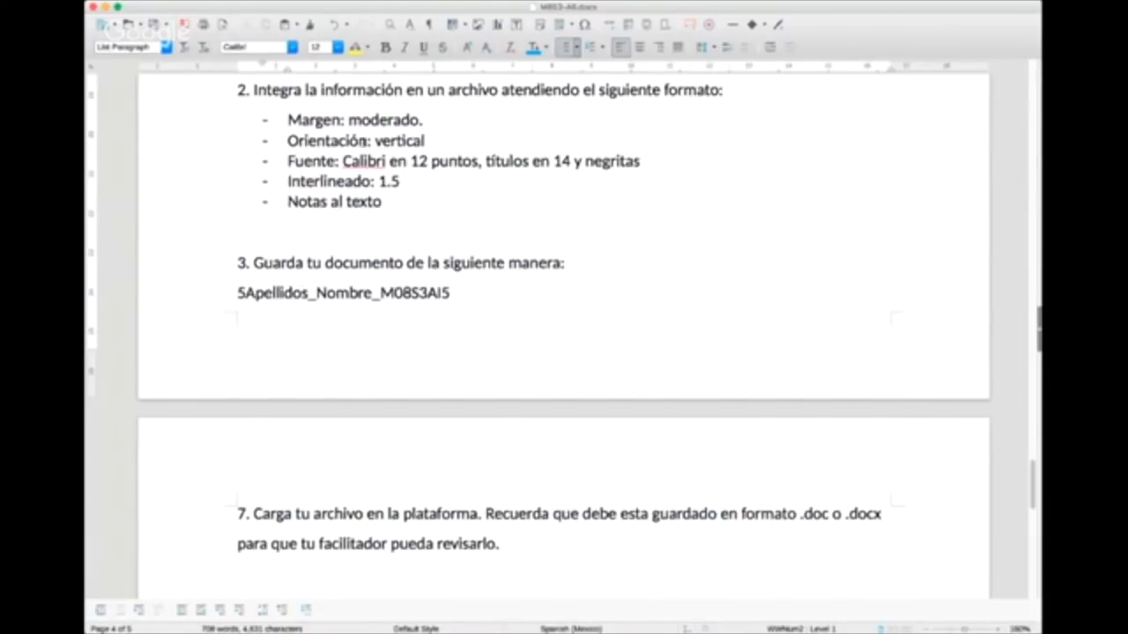
scroll(378, 205, "up", 10)
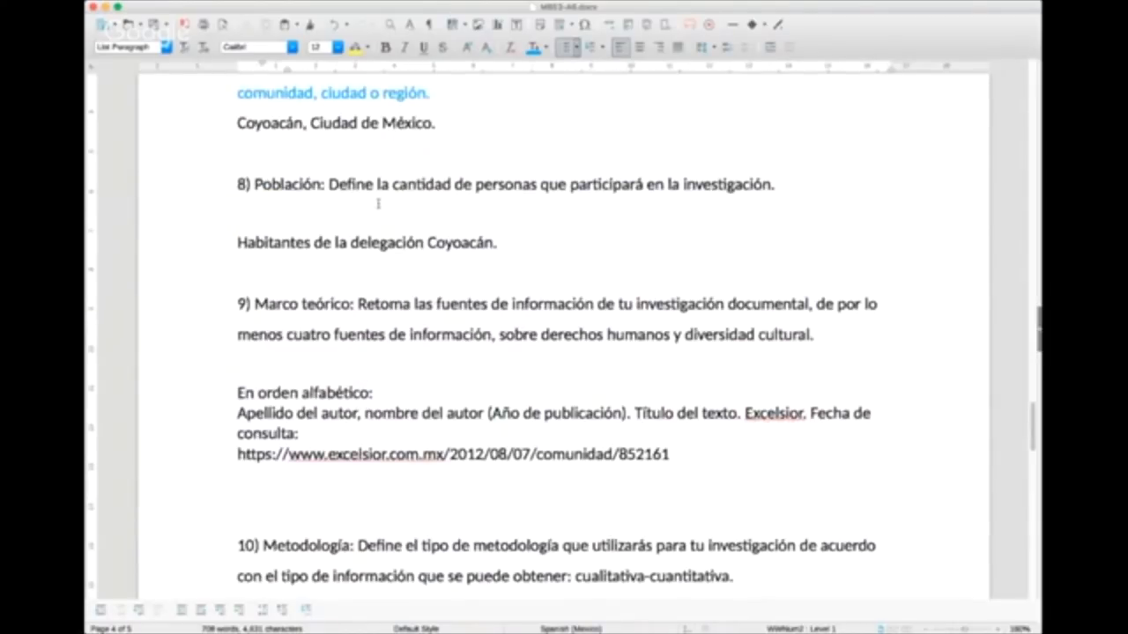
scroll(378, 205, "down", 10)
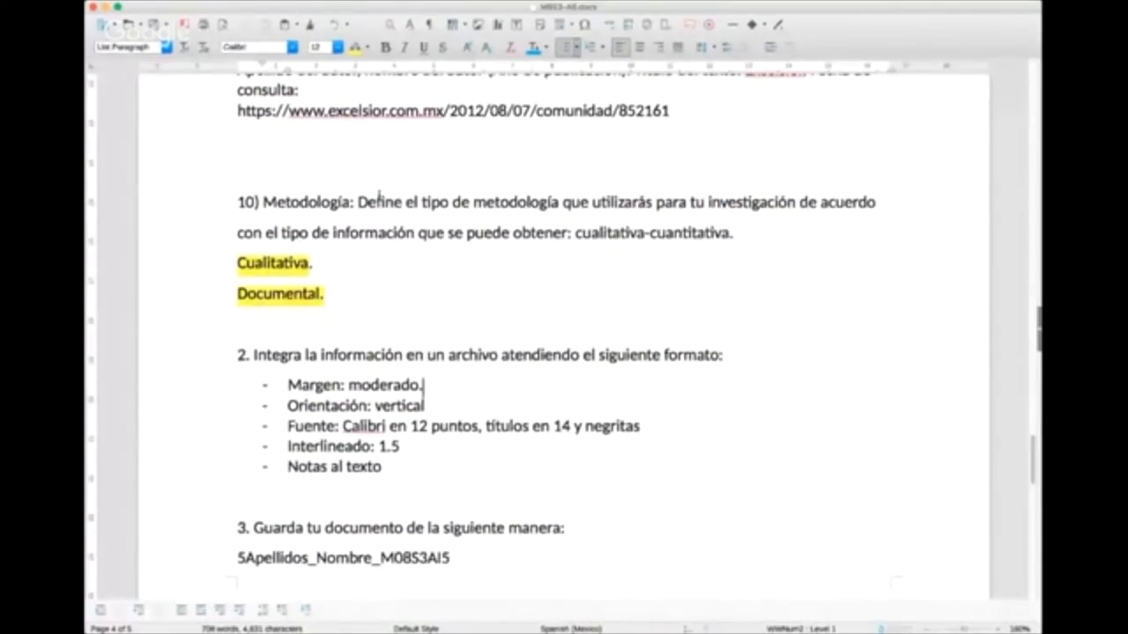
left_click(399, 253)
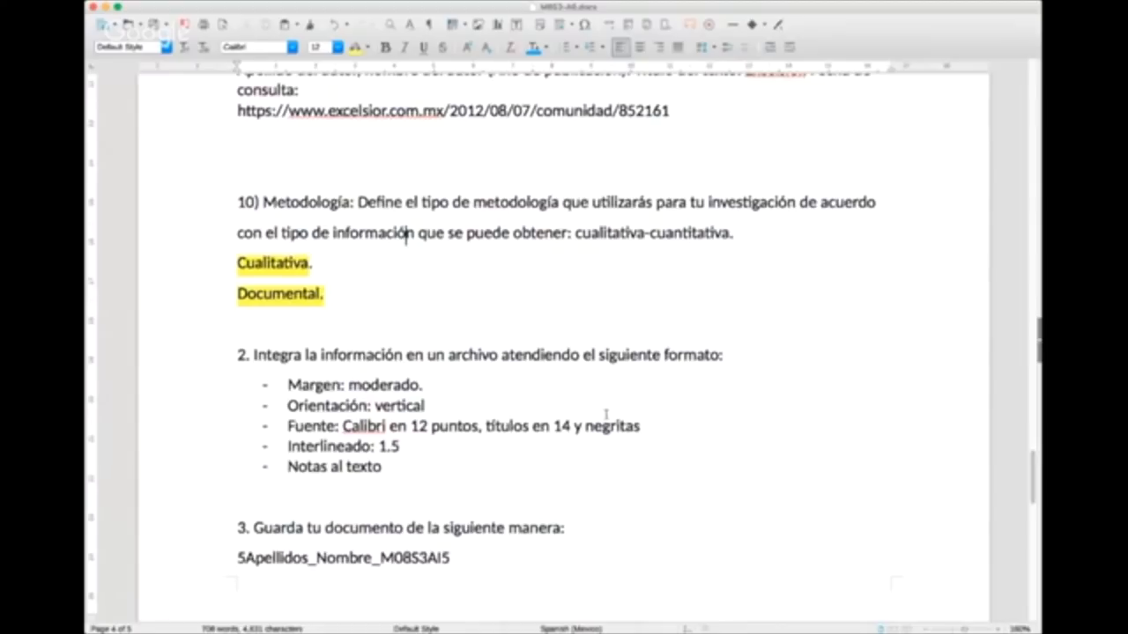
scroll(602, 413, "up", 3)
scroll(602, 412, "down", 5)
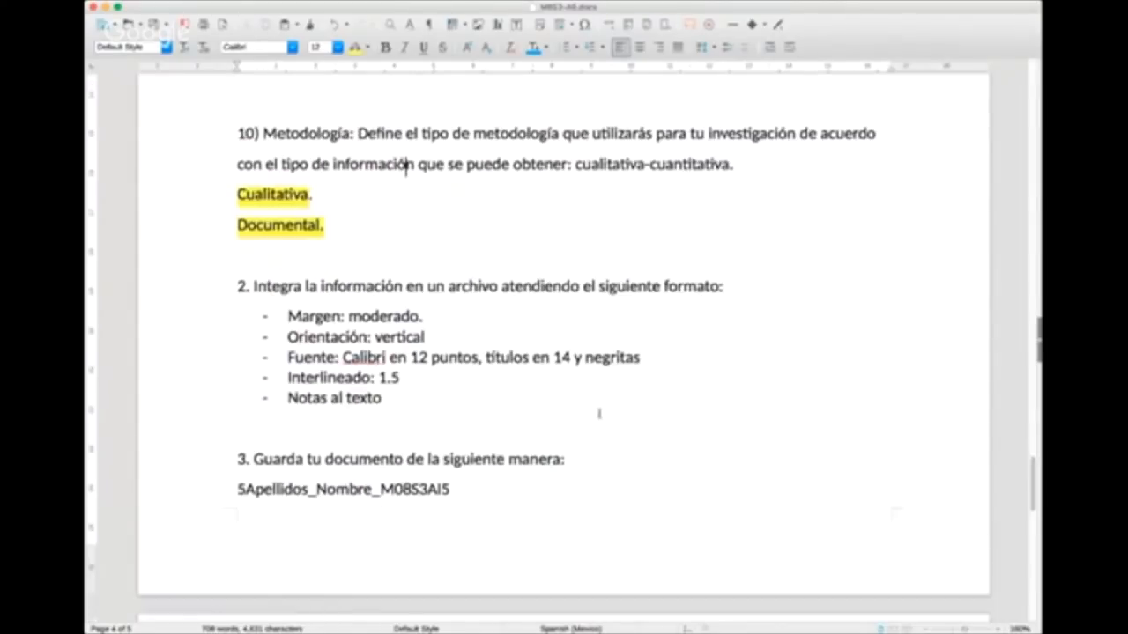
Step: Set the heading text "10) Metodología:" to 14 points
scroll(599, 413, "up", 8)
left_click_drag(351, 429, 214, 428)
left_click(309, 429)
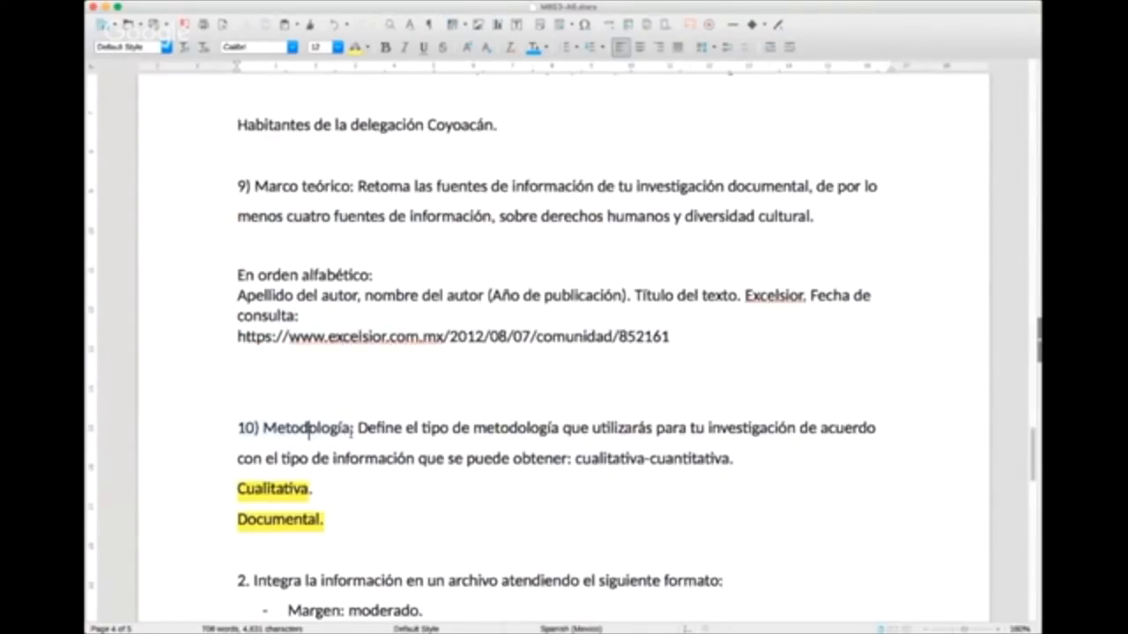
left_click_drag(354, 429, 236, 429)
left_click(318, 47)
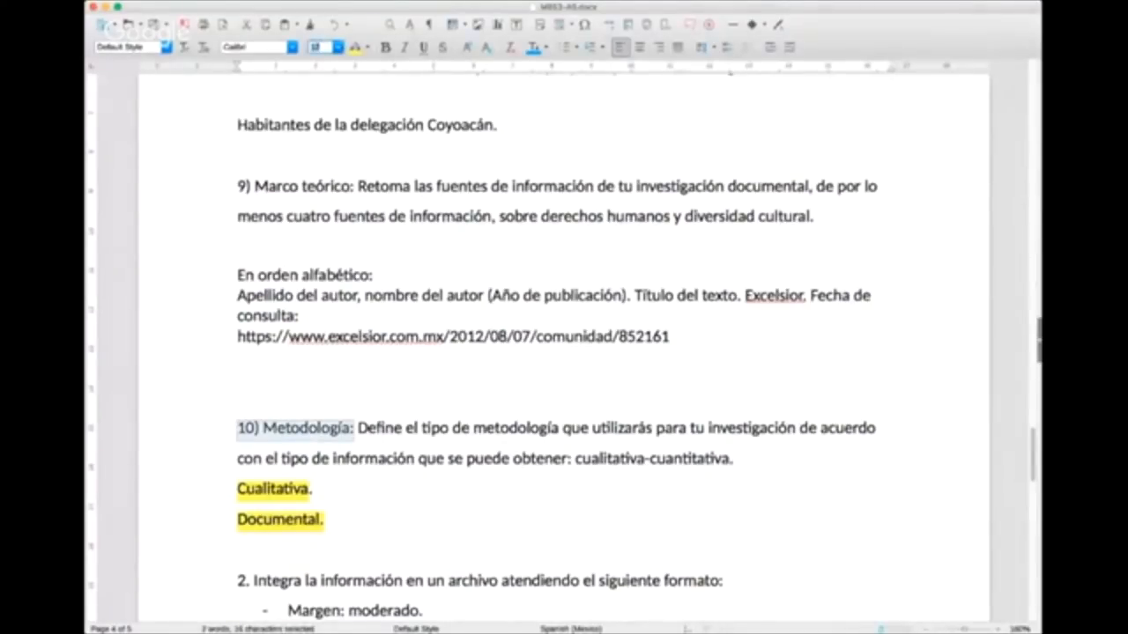
type("14")
key("Return")
left_click(399, 330)
Step: Examine the "Interlineado: 1.5" requirement, sections 6 to 10, and the file-naming and upload instructions 3 and 7
scroll(398, 326, "down", 1)
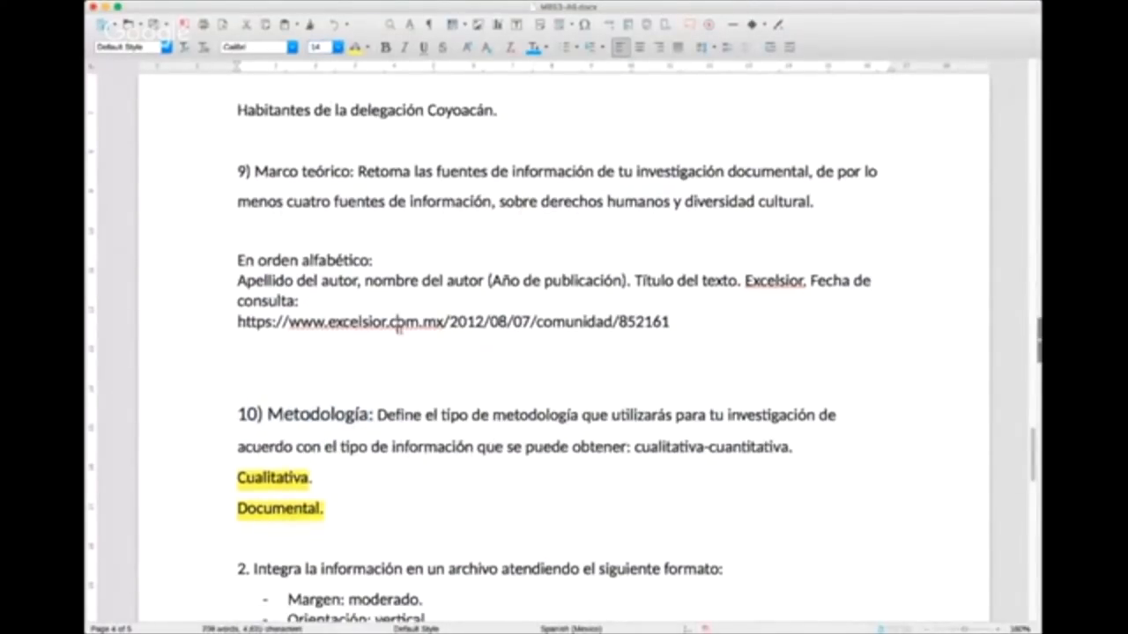
scroll(398, 328, "down", 10)
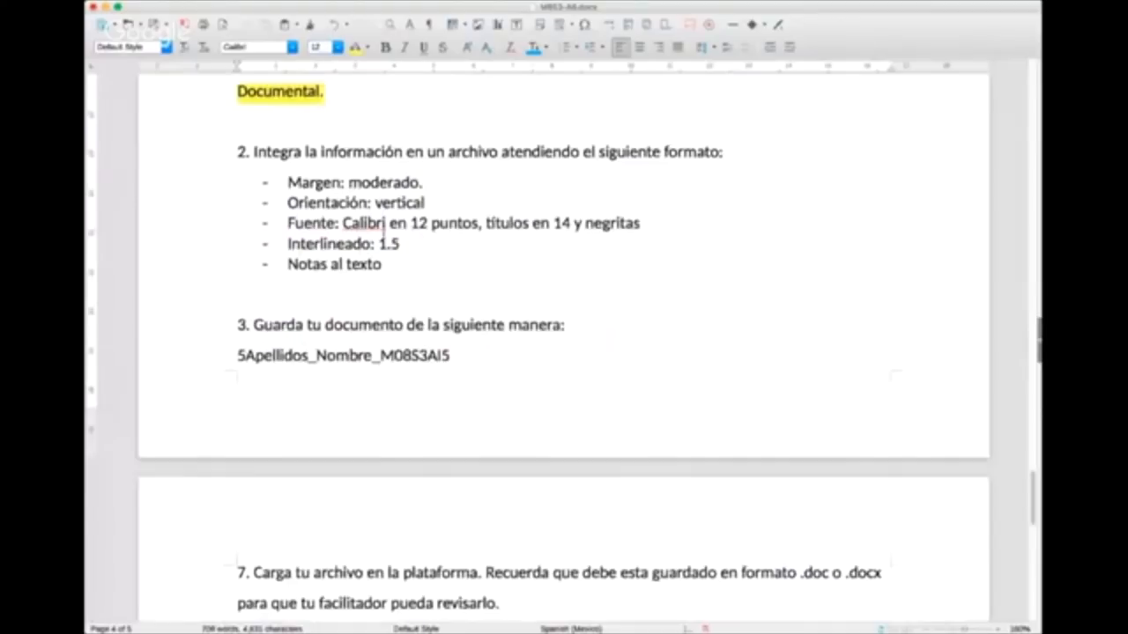
left_click(402, 244)
scroll(381, 260, "up", 4)
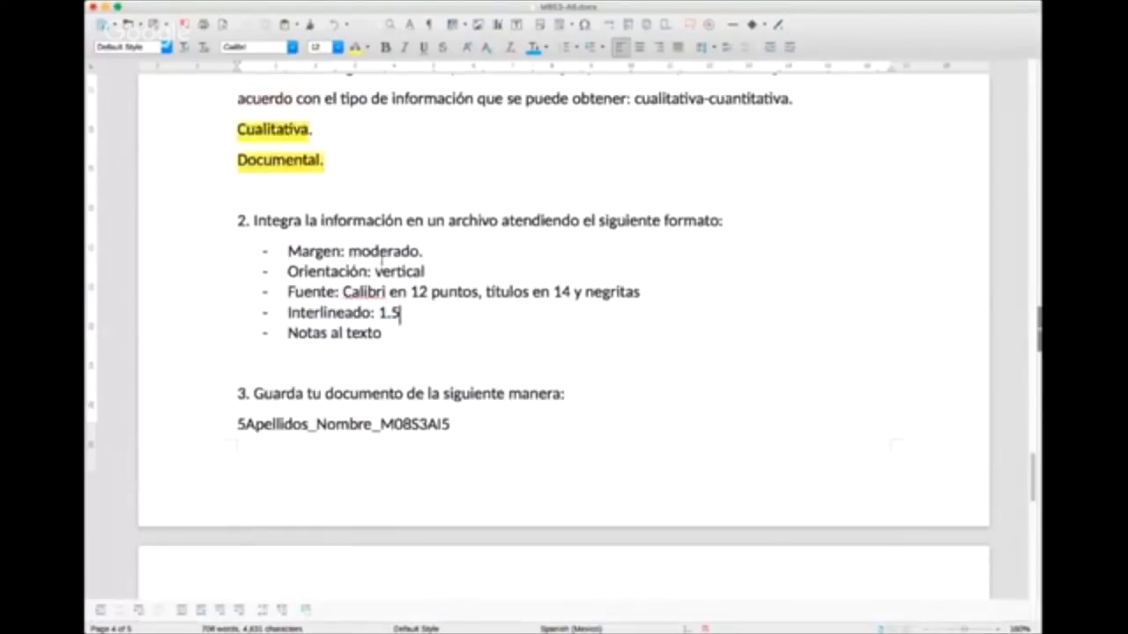
scroll(381, 259, "up", 20)
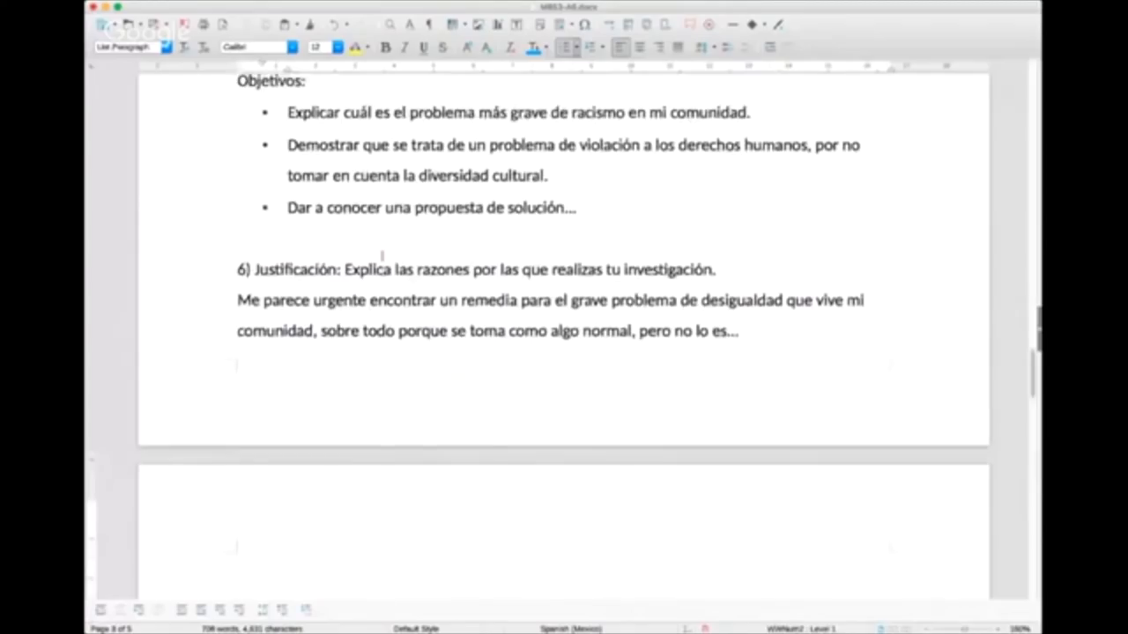
scroll(382, 259, "up", 5)
scroll(378, 257, "down", 20)
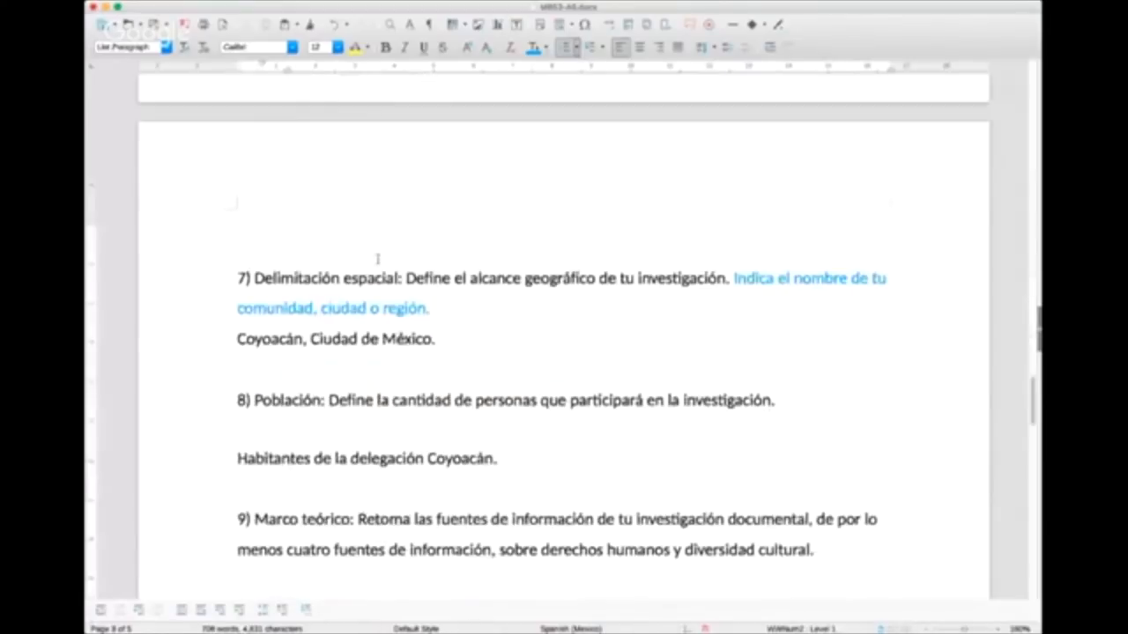
scroll(538, 309, "down", 8)
scroll(538, 310, "down", 6)
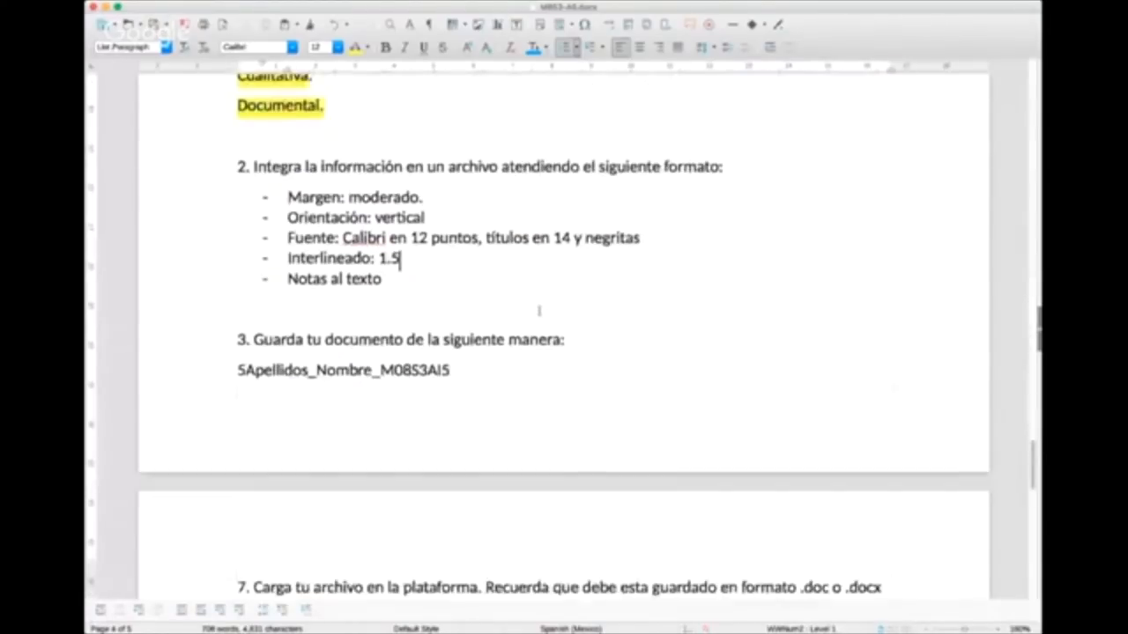
scroll(538, 310, "down", 1)
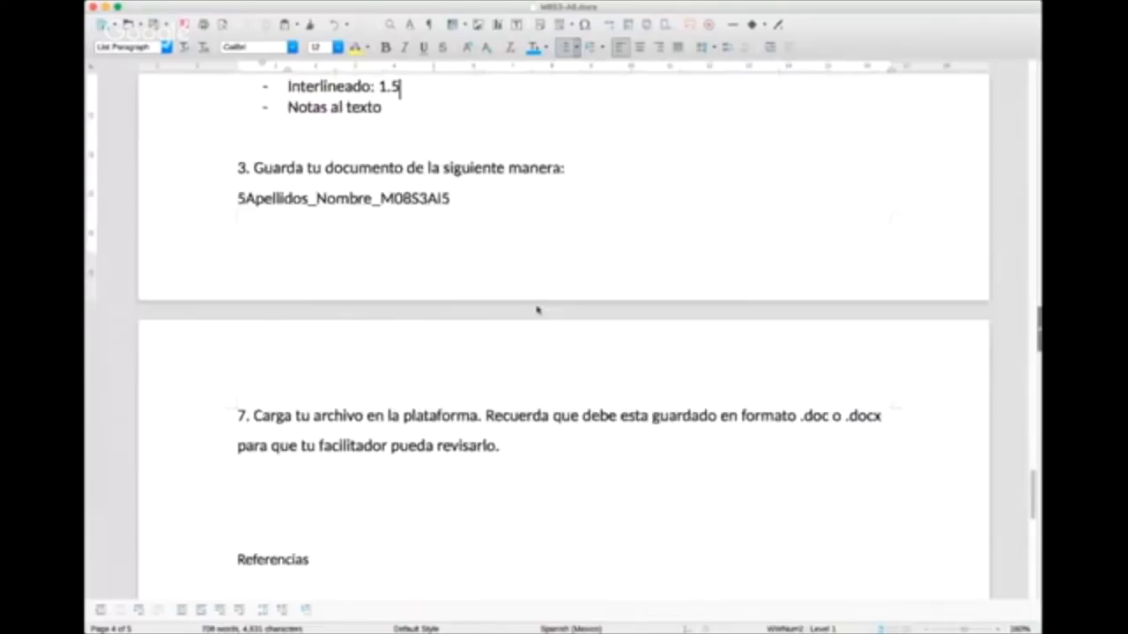
Step: Select the requirement "Notas al texto" in the format list of instruction 2 to point it out
scroll(537, 309, "up", 3)
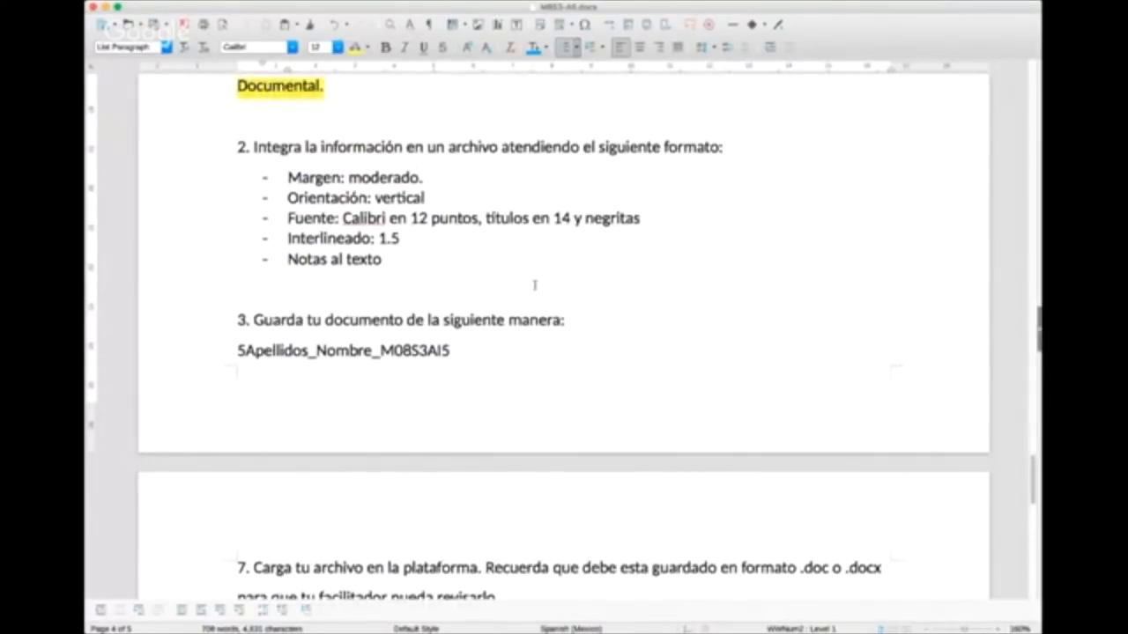
left_click(851, 299)
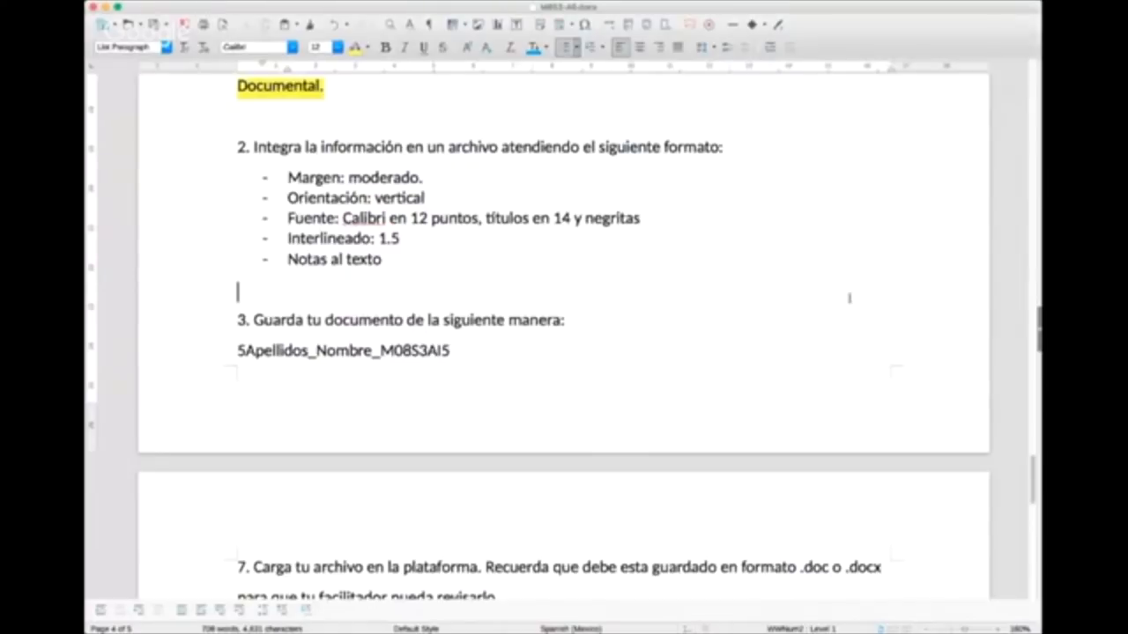
left_click_drag(403, 259, 273, 261)
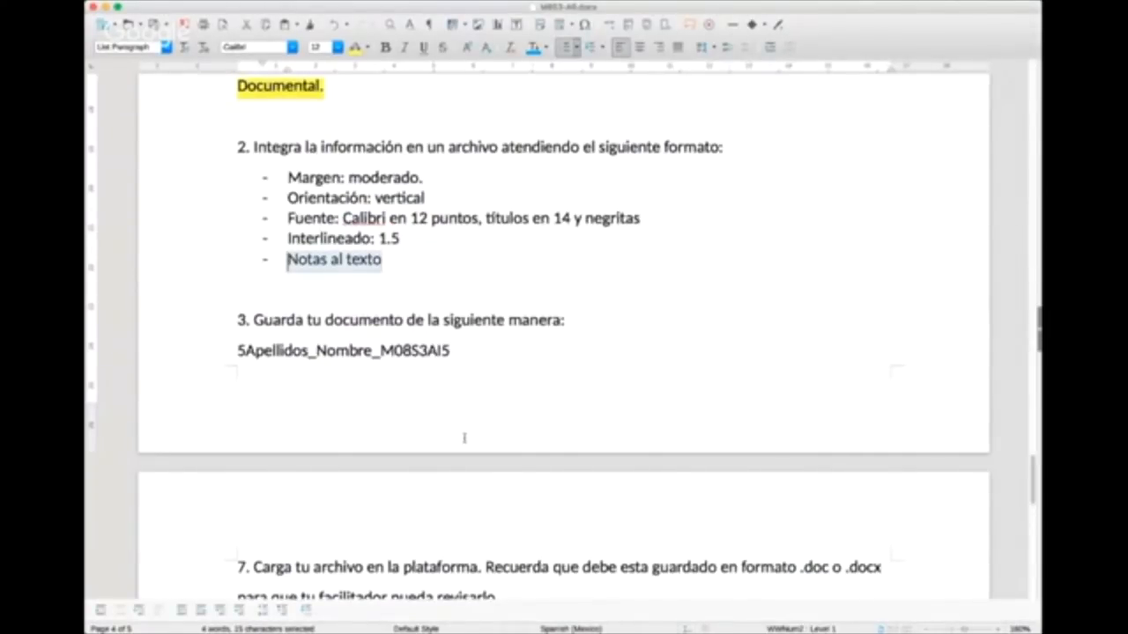
Step: Review the document backwards from the format list through the numbered sections to the cover fields Grupo, Facilitador and Fecha de entrega
scroll(464, 438, "up", 6)
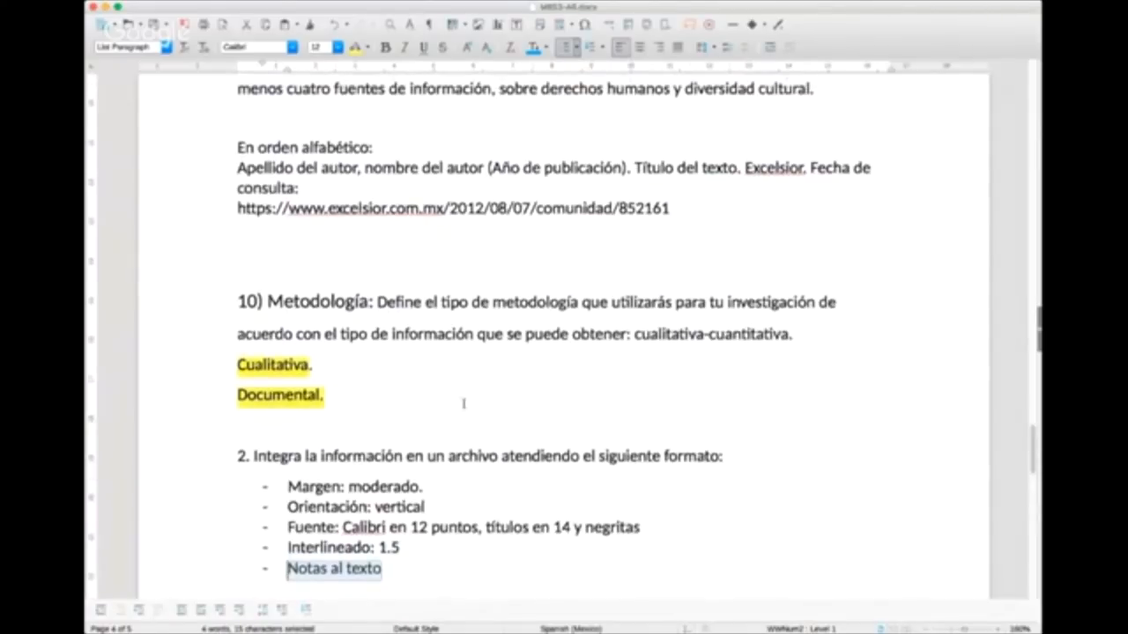
scroll(464, 403, "up", 20)
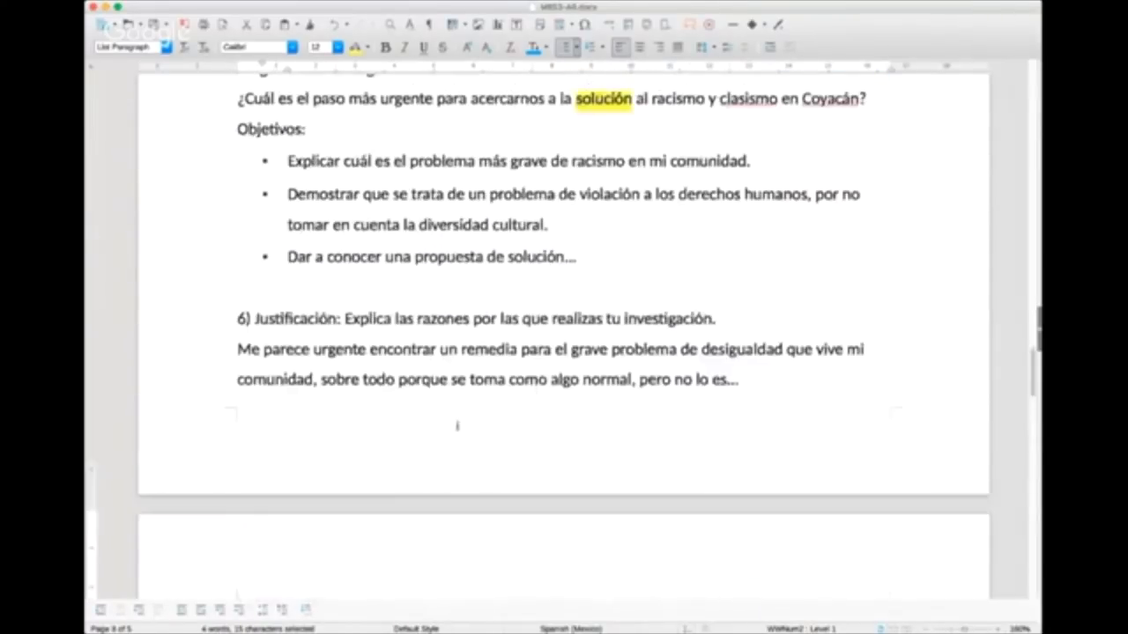
scroll(458, 425, "up", 10)
scroll(457, 434, "up", 1)
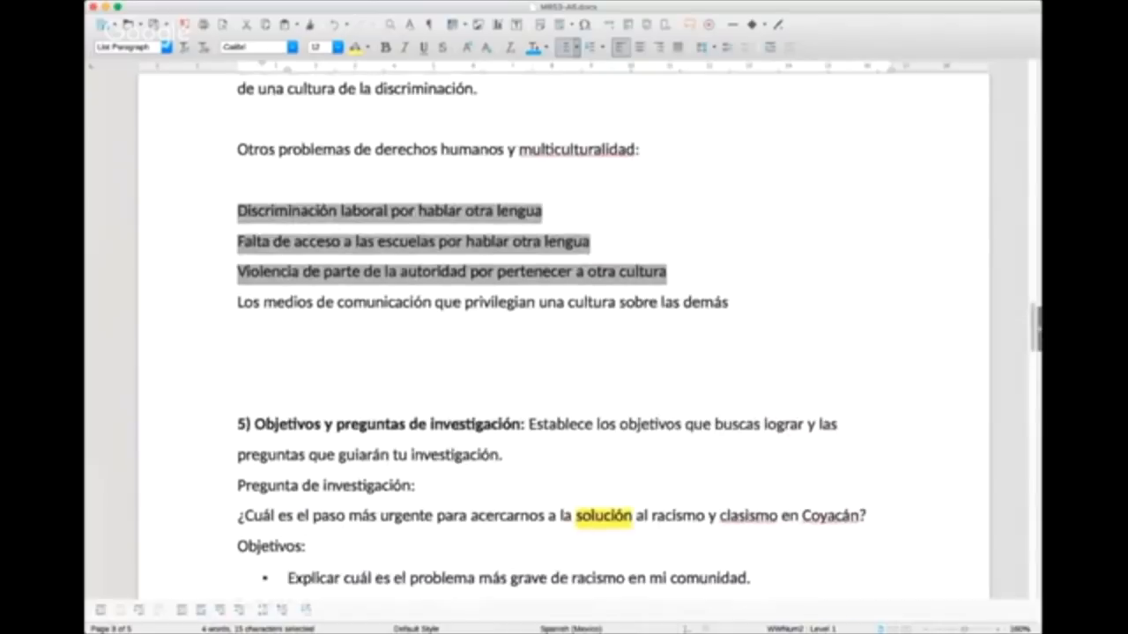
scroll(457, 425, "up", 10)
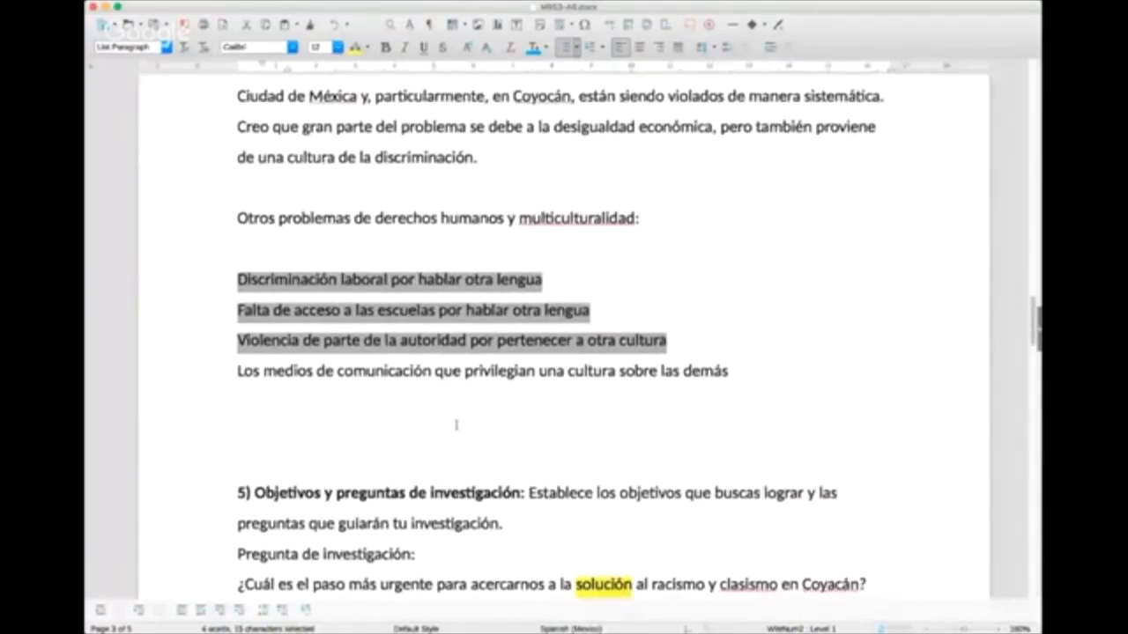
scroll(457, 426, "up", 6)
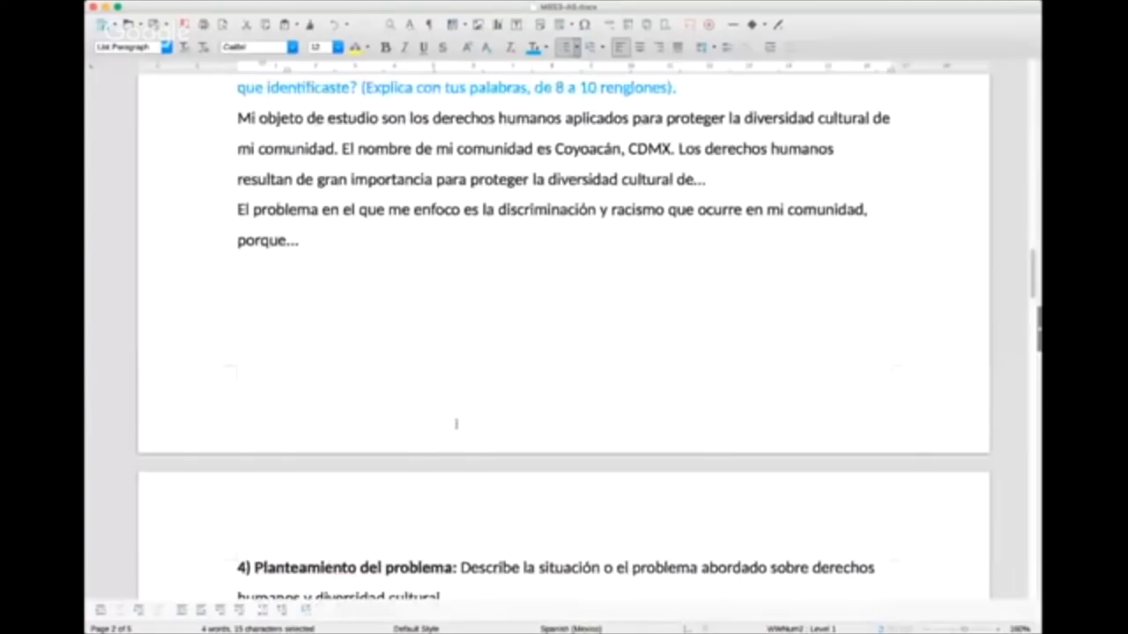
scroll(456, 424, "up", 4)
scroll(457, 424, "up", 1)
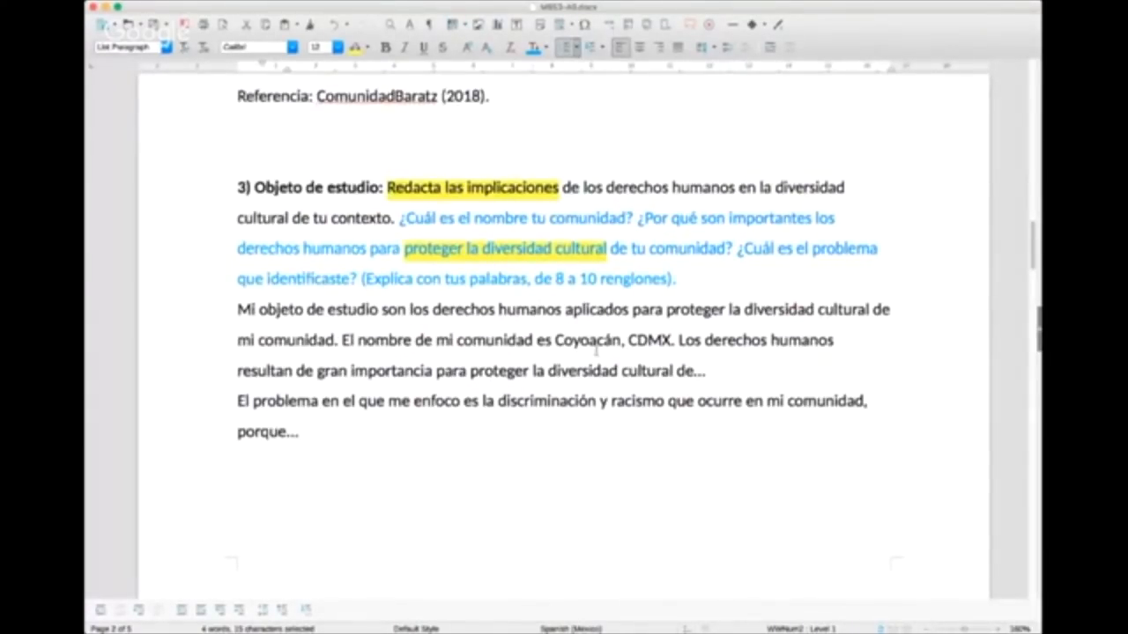
scroll(595, 350, "up", 20)
scroll(835, 390, "down", 3)
left_click(816, 413)
key("Delete")
scroll(817, 413, "up", 8)
scroll(817, 412, "down", 10)
scroll(365, 267, "up", 5)
left_click(365, 267)
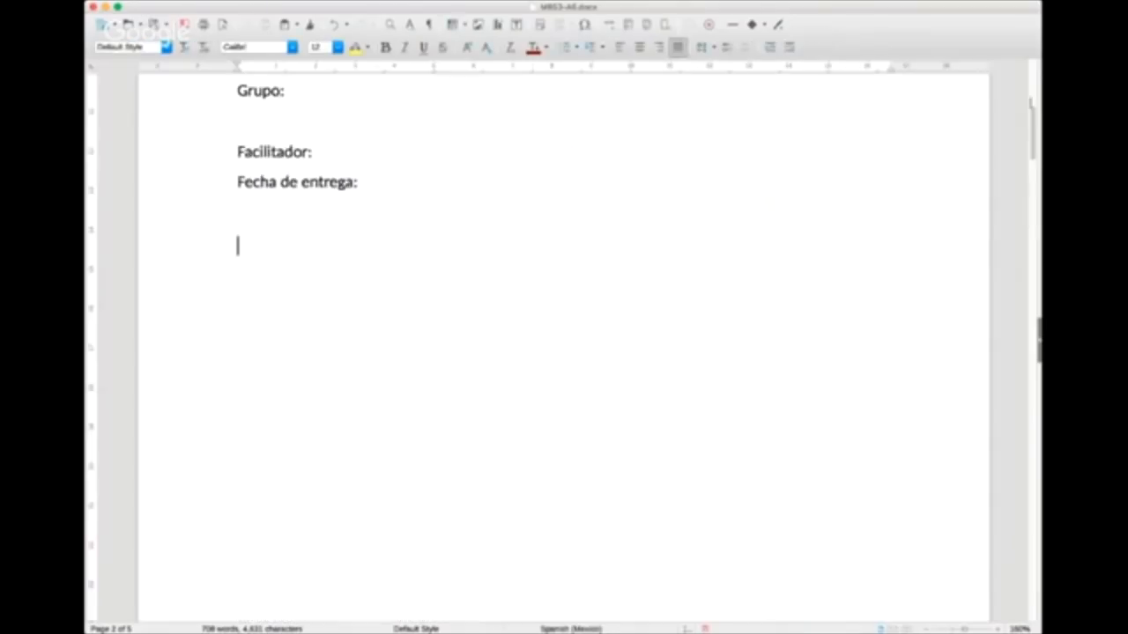
key("super+Tab")
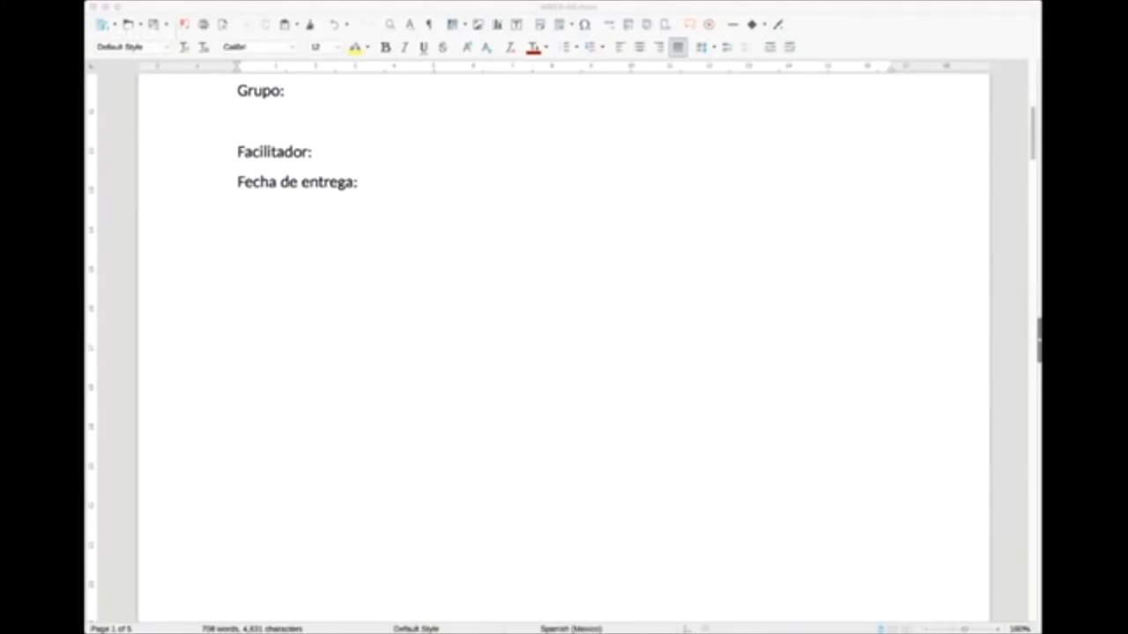
left_click(481, 4)
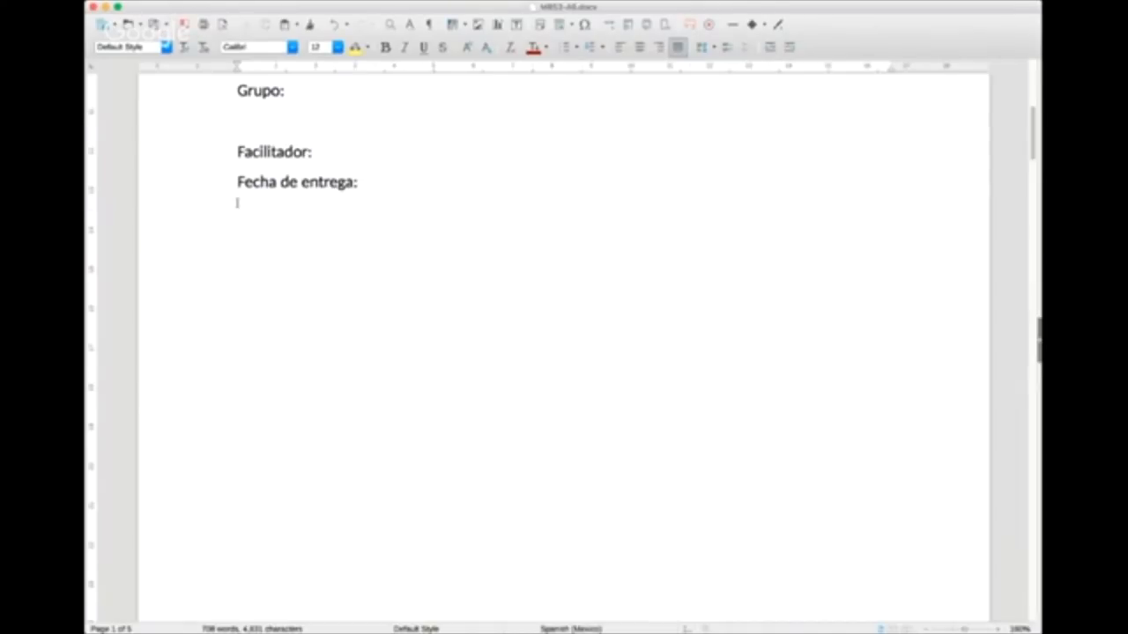
left_click(123, 3)
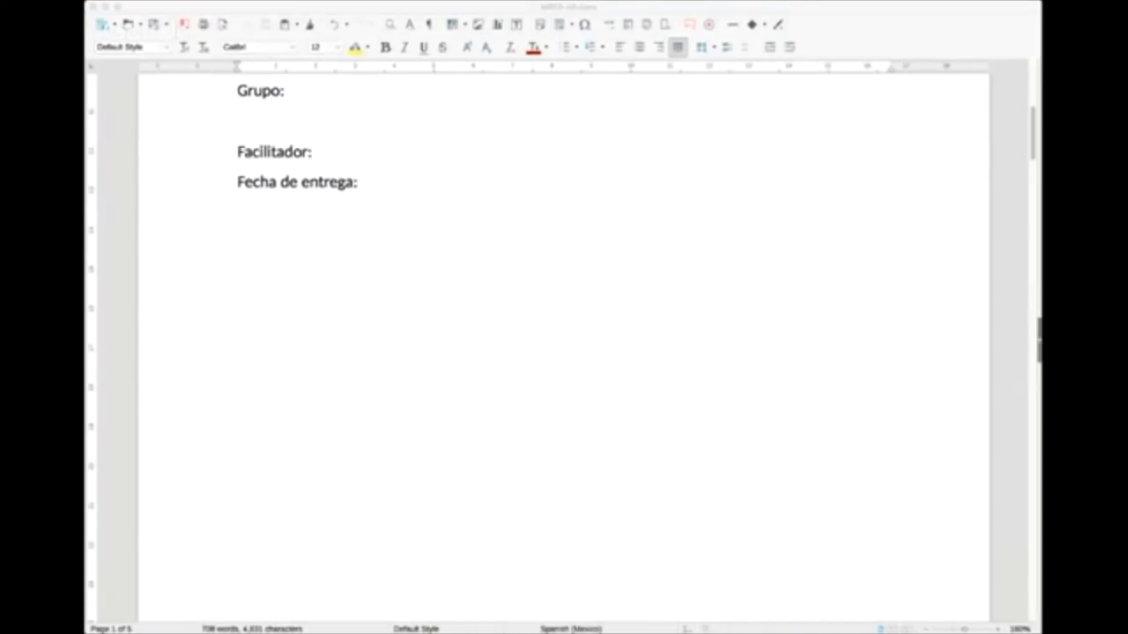
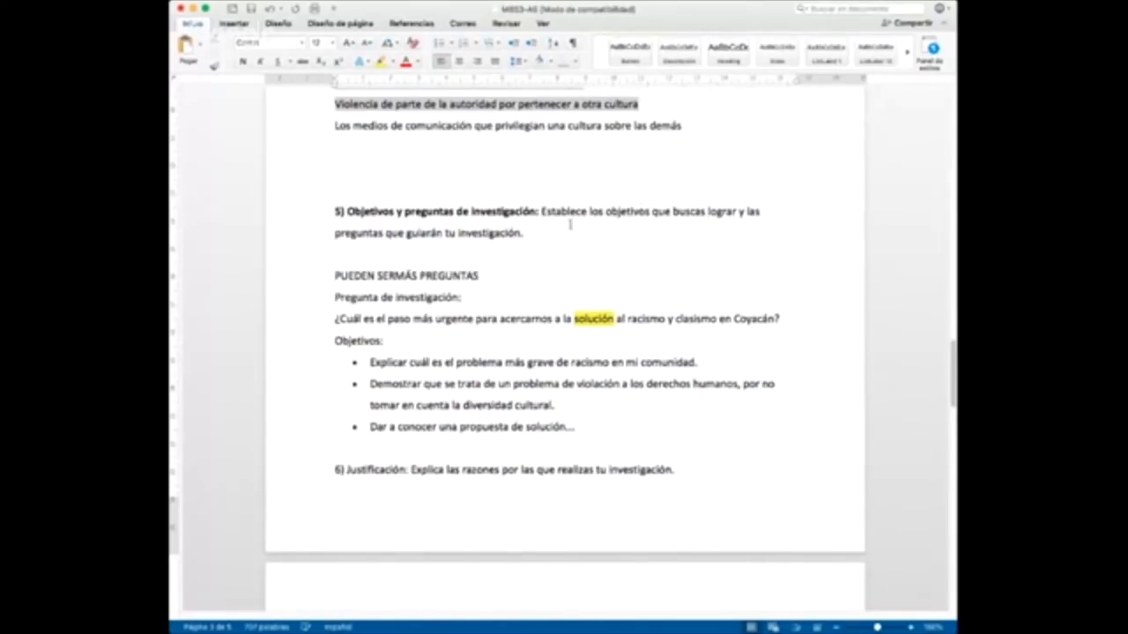
Step: Correct the spacing in section 5 so the line reads "PUEDEN SER MÁS PREGUNTAS"
key("Left")
key("Left")
key("Left")
key("Left")
key("Left")
key("Left")
key("Left")
key("Left")
key("Left")
key("Left")
key("Left")
key("Left")
key("Left")
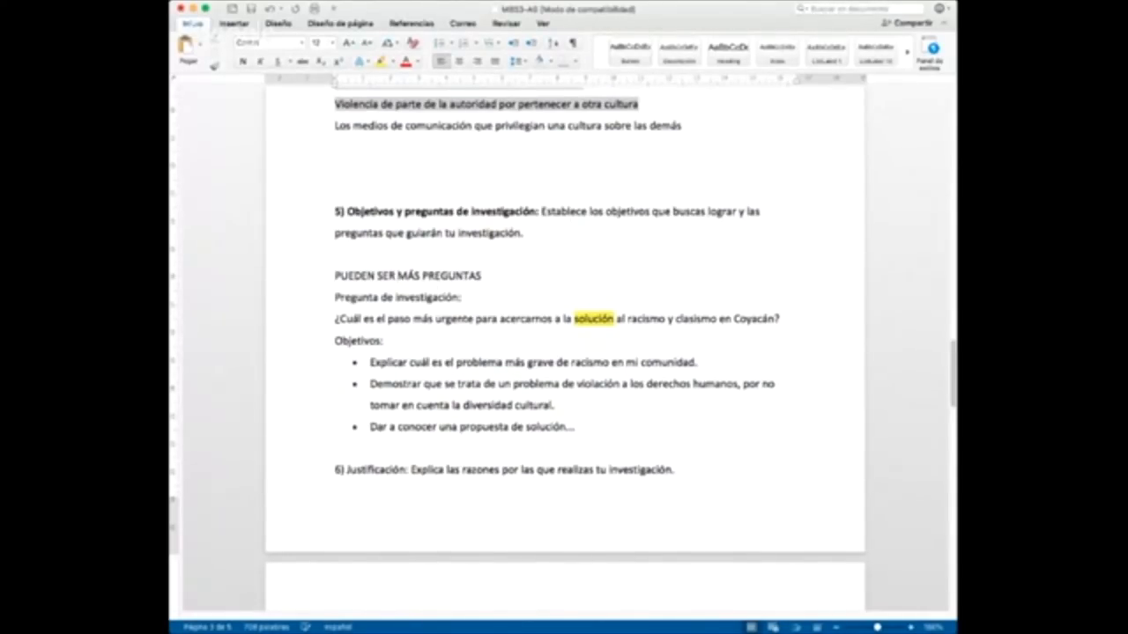
key("super+Tab")
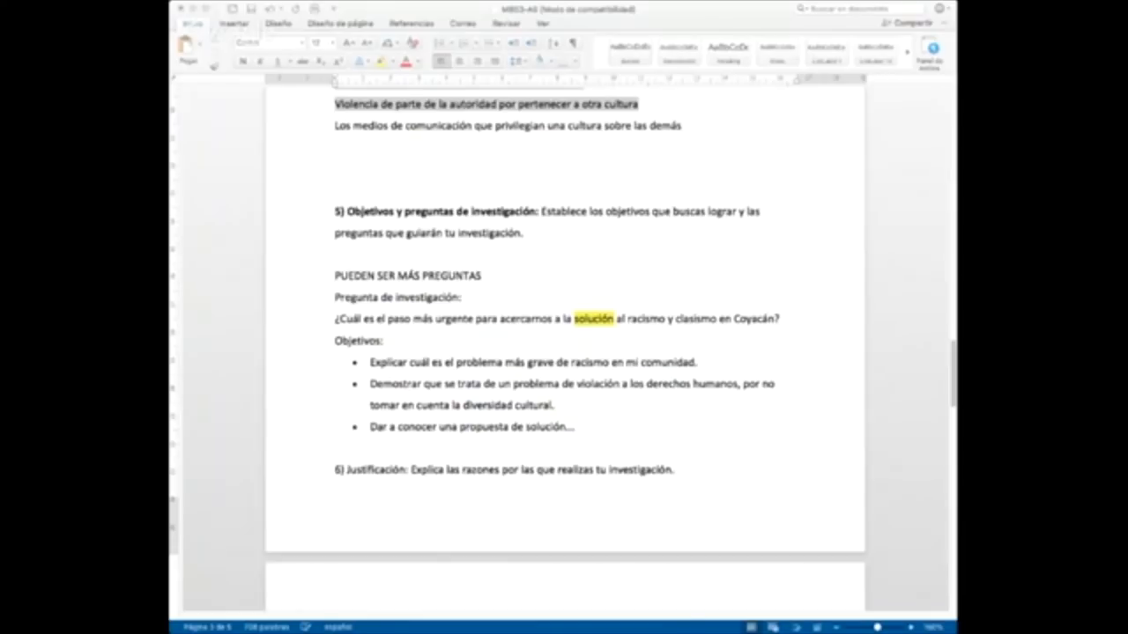
left_click(345, 165)
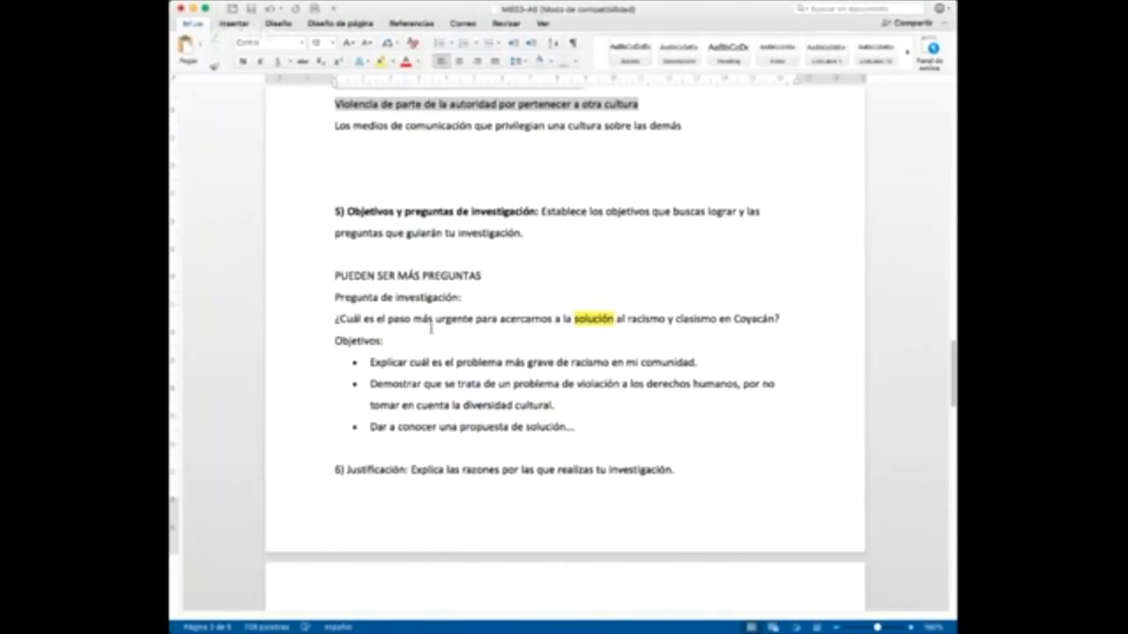
Step: Review the document from the Metodología section back to the Introducción and forward to section 4, Planteamiento del problema
scroll(431, 328, "down", 3)
scroll(433, 332, "down", 13)
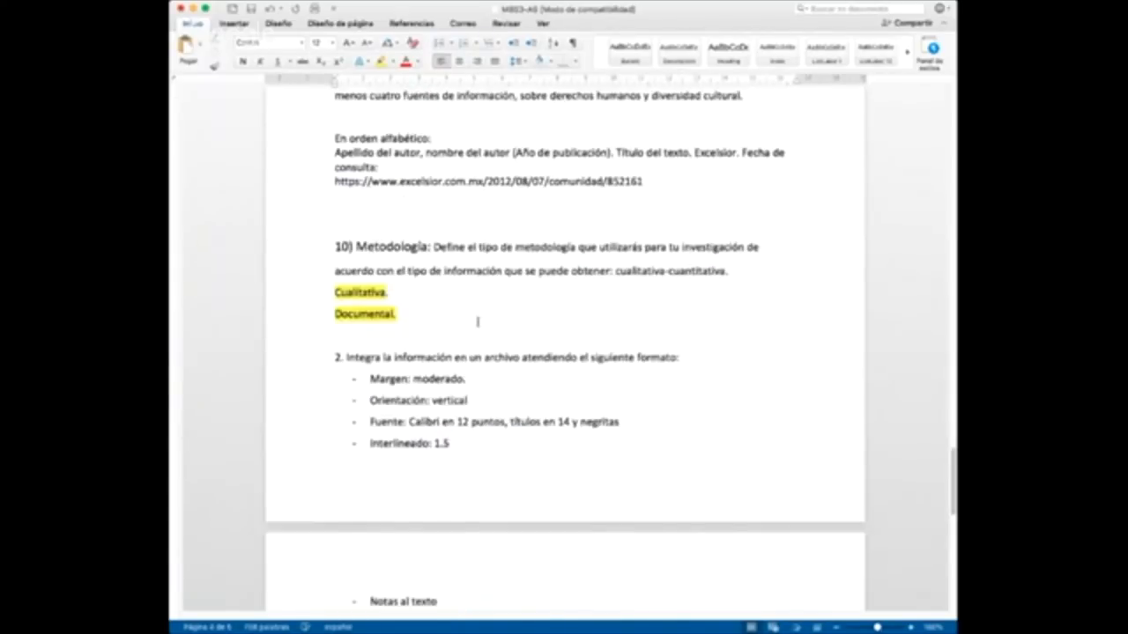
scroll(595, 339, "up", 20)
scroll(590, 335, "up", 14)
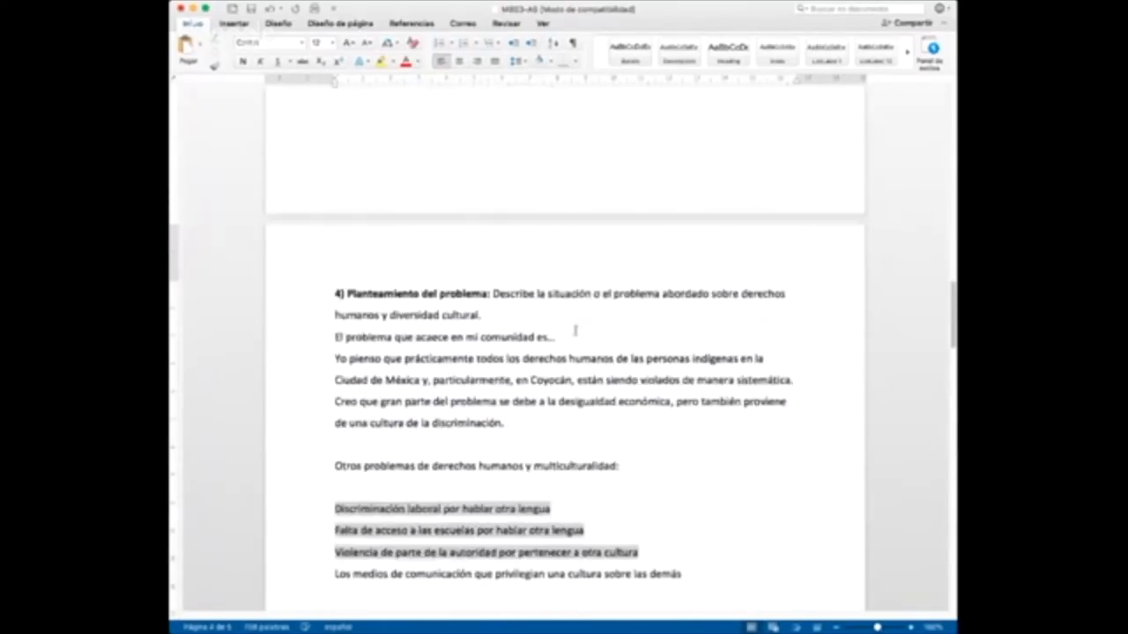
scroll(568, 326, "up", 6)
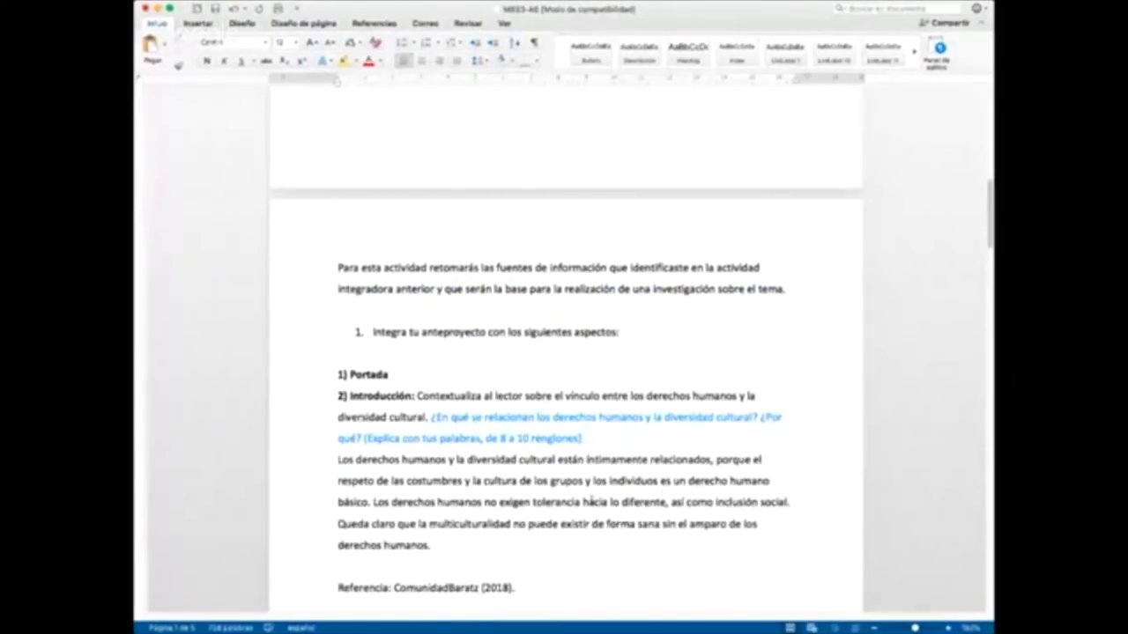
scroll(592, 501, "down", 2)
scroll(592, 501, "down", 6)
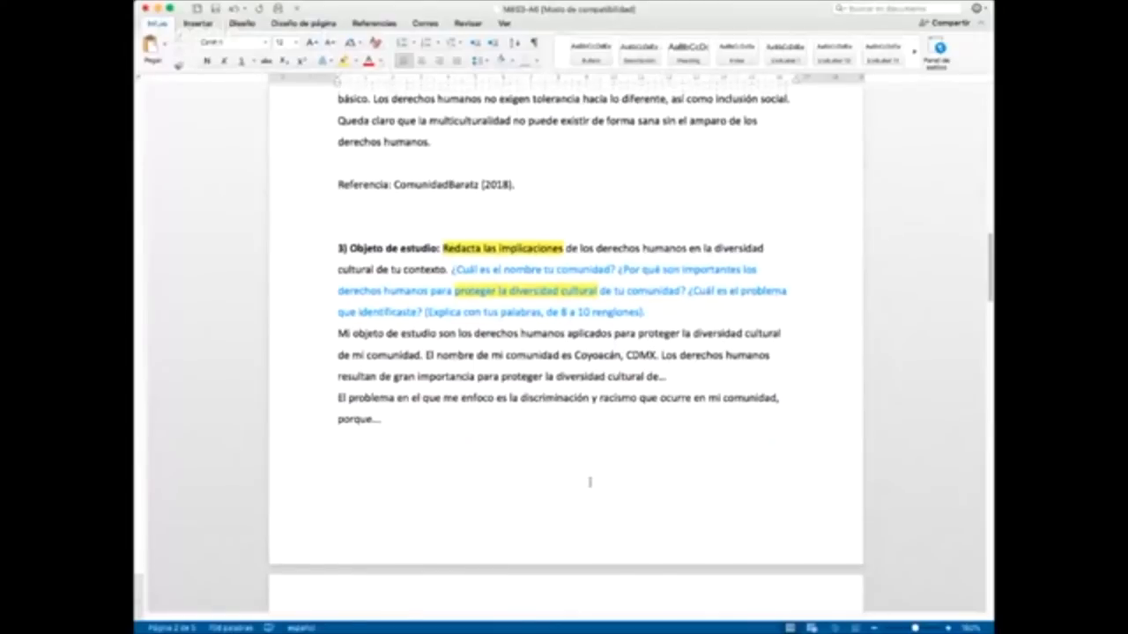
scroll(589, 482, "down", 6)
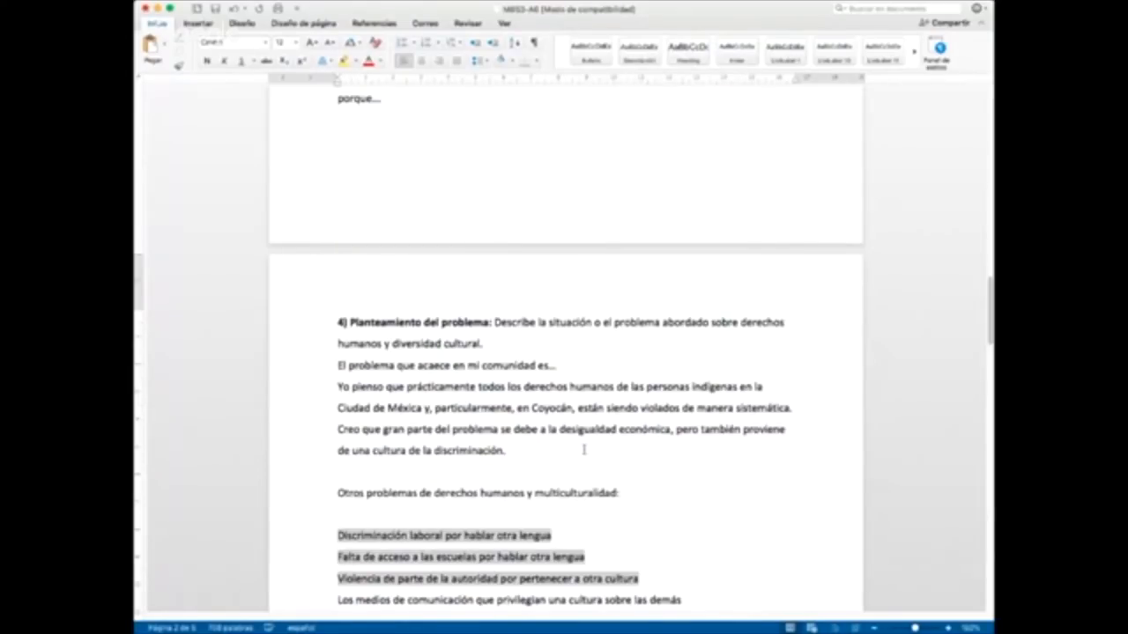
Step: Place the cursor at the end of the section 4 paragraph that finishes with "de una cultura de la discriminación."
left_click(531, 446)
scroll(530, 445, "down", 1)
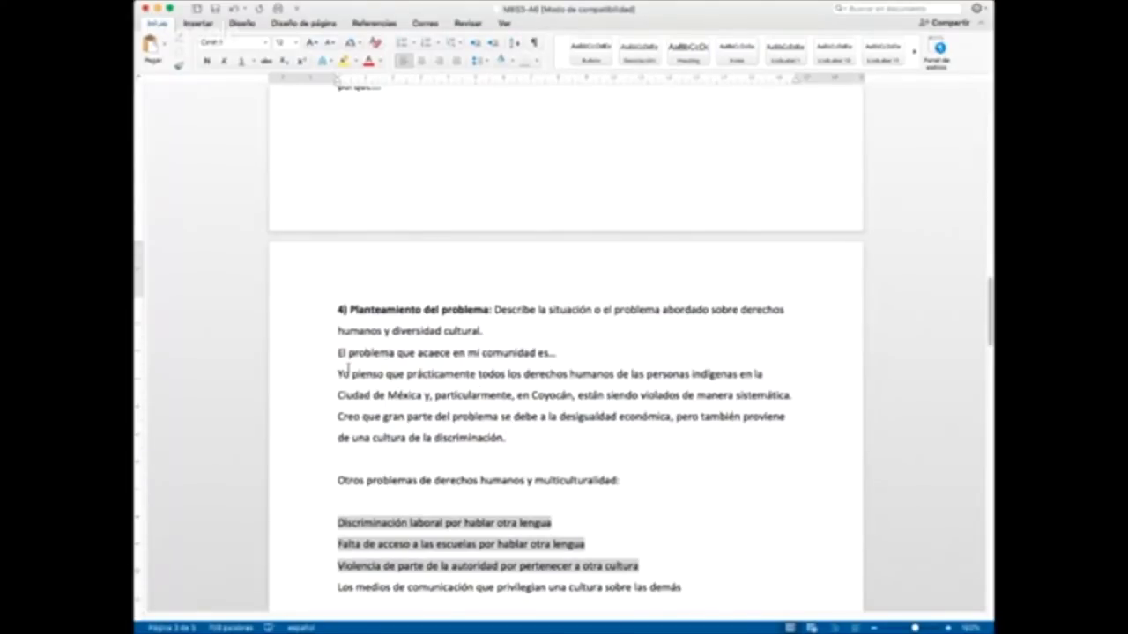
double_click(431, 353)
left_click(481, 375)
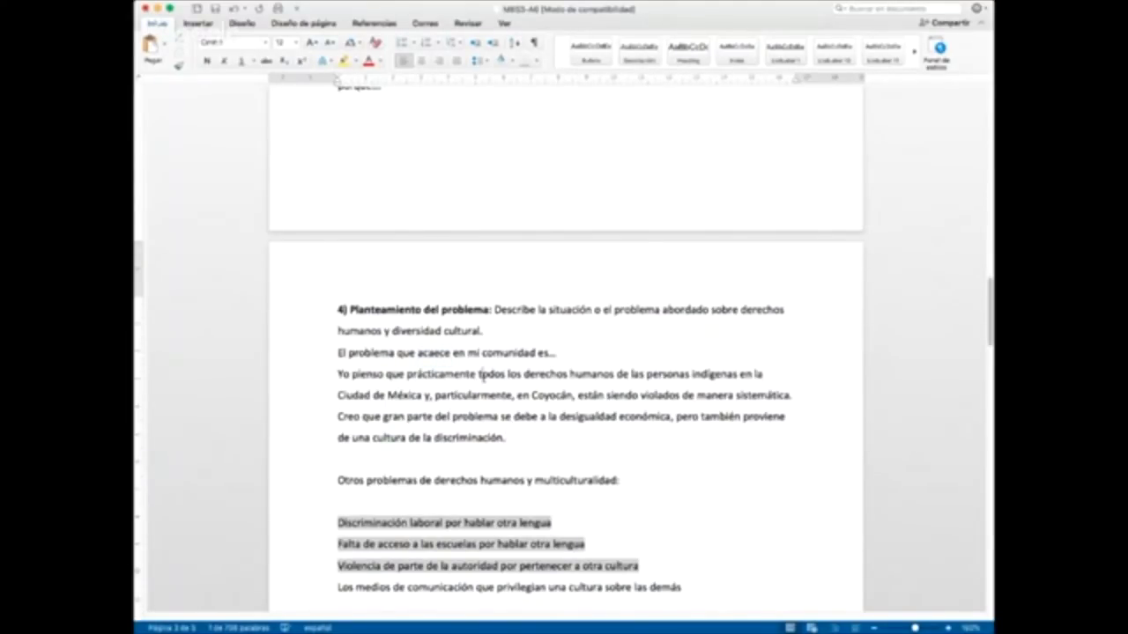
scroll(481, 375, "down", 3)
scroll(482, 377, "down", 5)
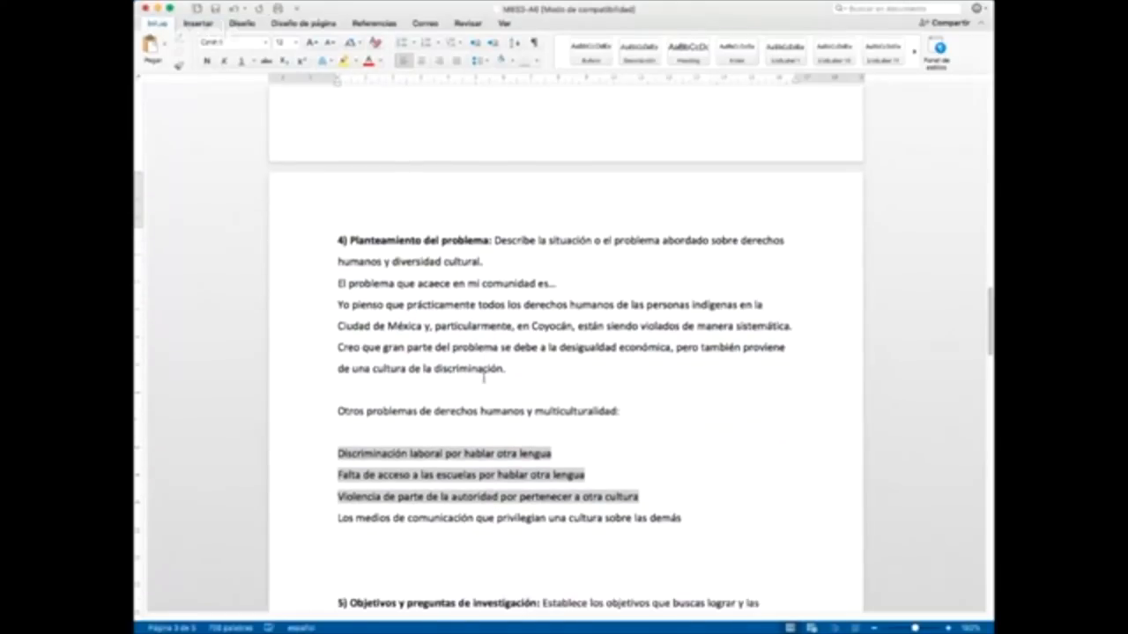
left_click(950, 627)
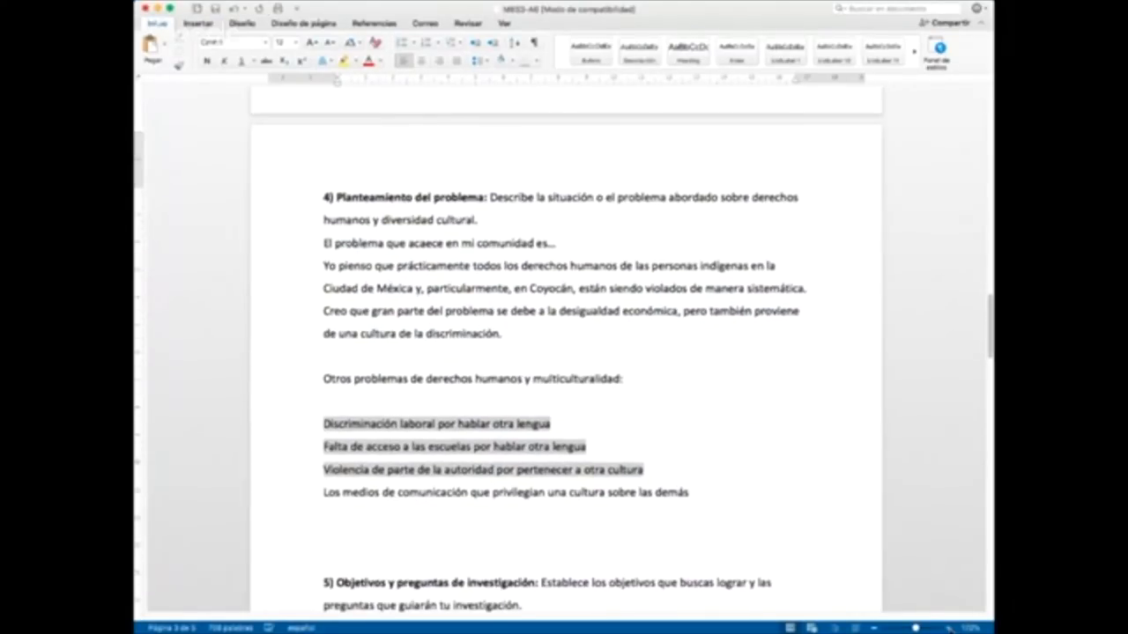
triple_click(526, 333)
left_click(545, 333)
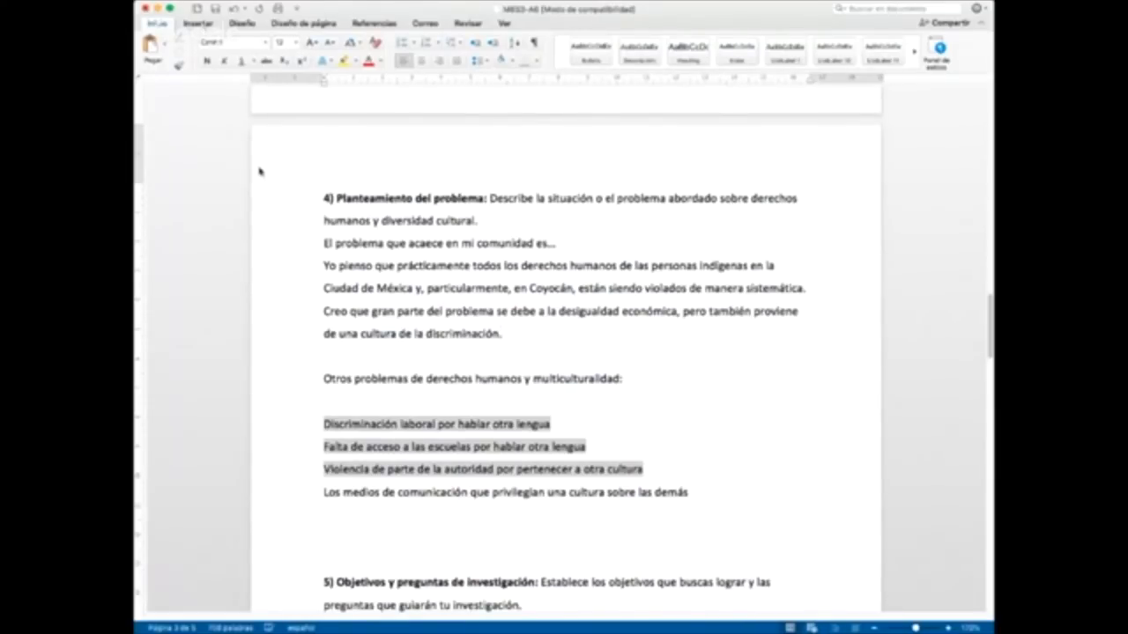
Step: Look through the available insert commands for a way to add a note to the text
left_click(204, 24)
left_click(205, 24)
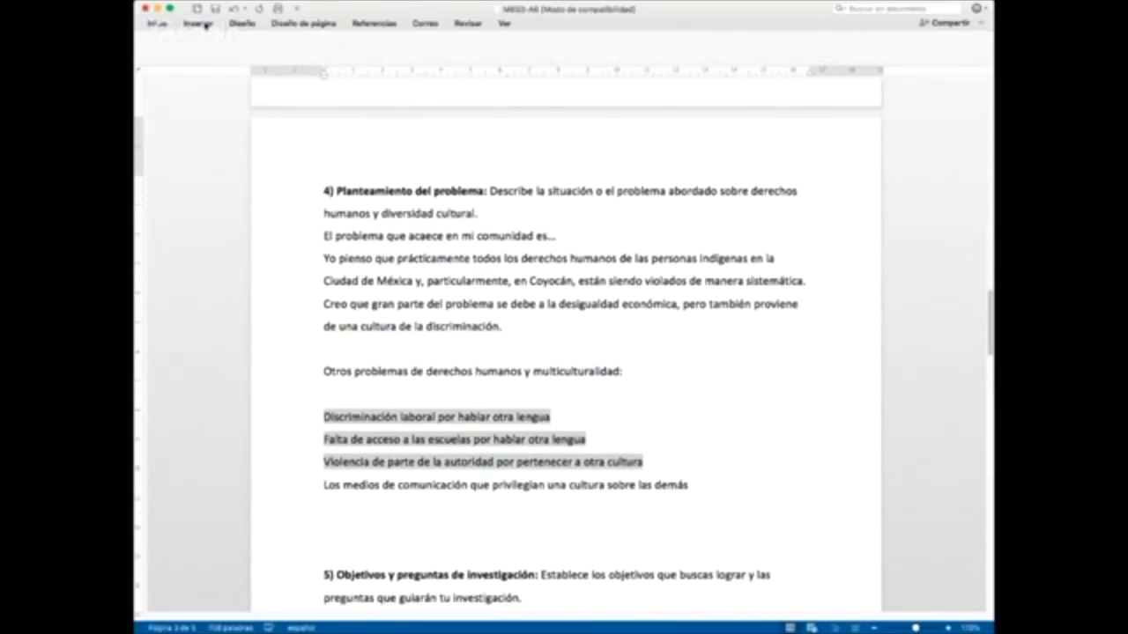
left_click(209, 28)
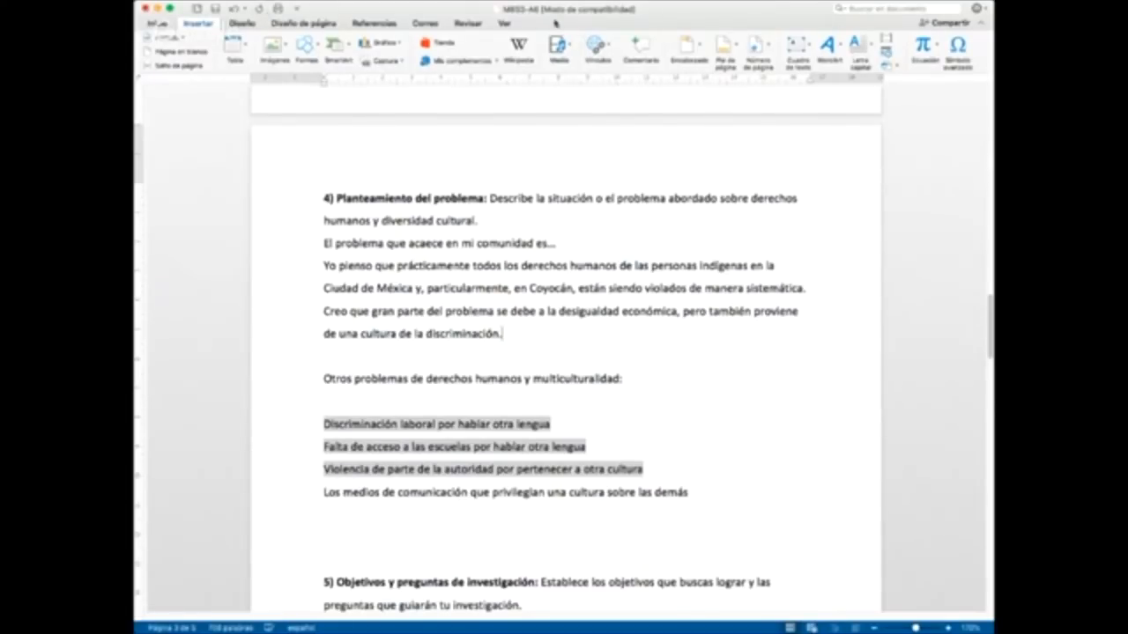
left_click(886, 10)
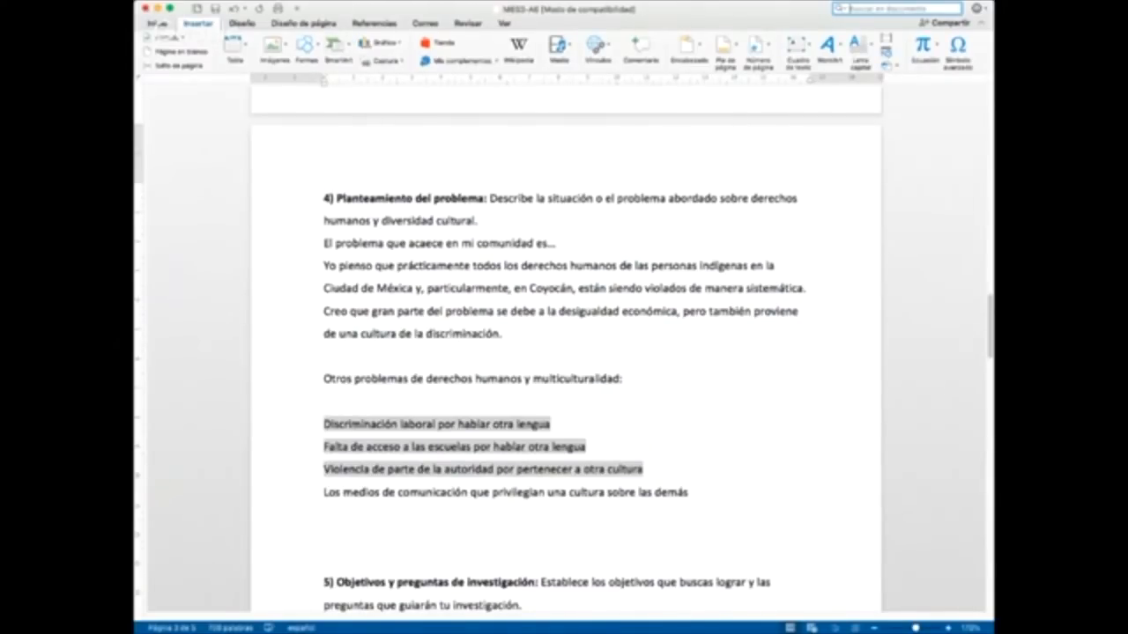
left_click(352, 188)
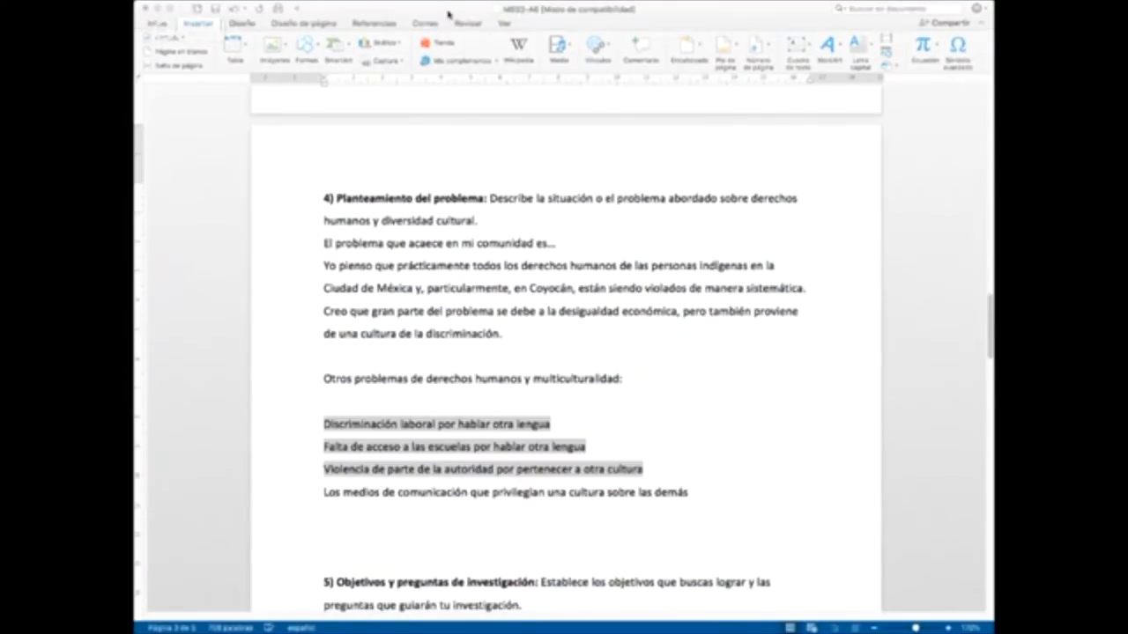
key("ctrl+Left")
left_click(546, 338)
key("super+Tab")
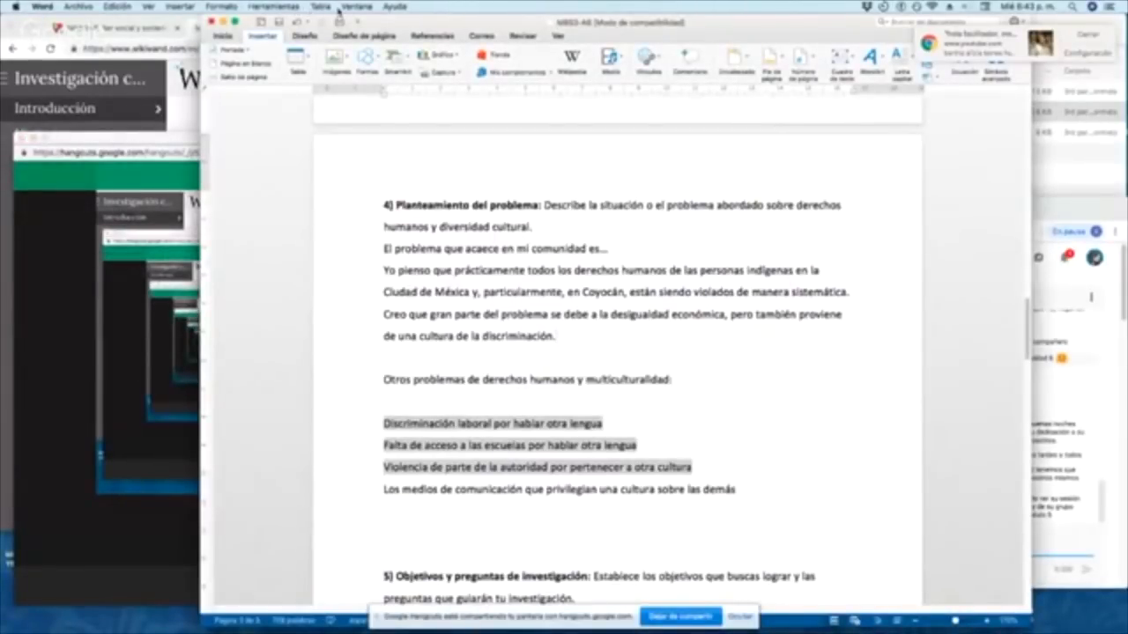
Step: Insert a footnote after "cultura de la discriminación." at the end of the page, with 1, 2, 3 number format
left_click(187, 9)
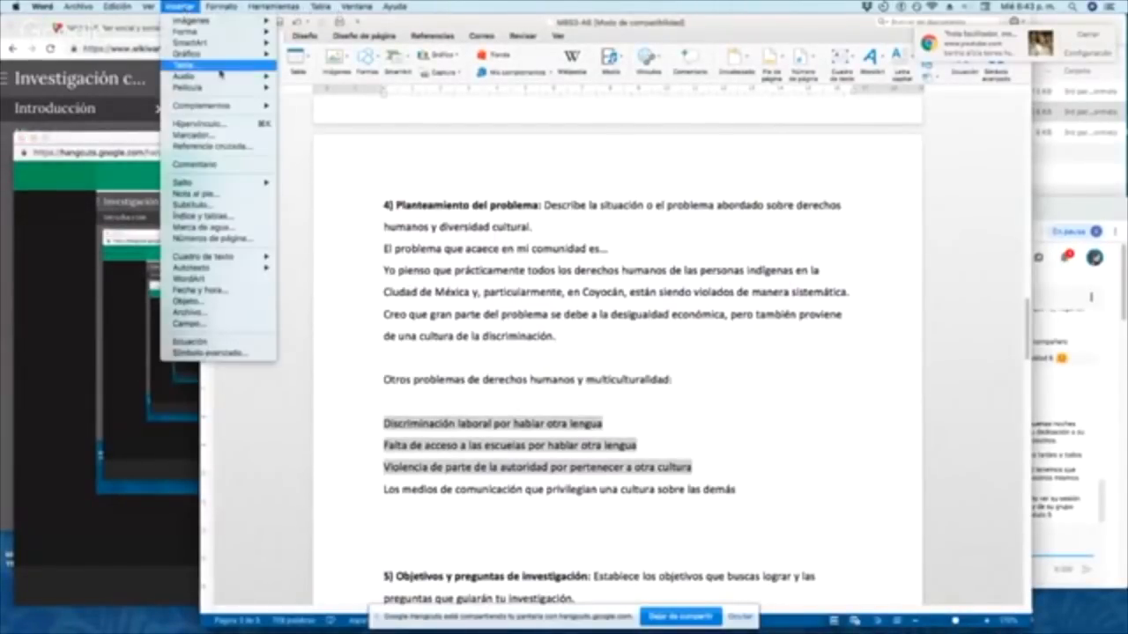
left_click(244, 414)
left_click_drag(199, 410, 72, 410)
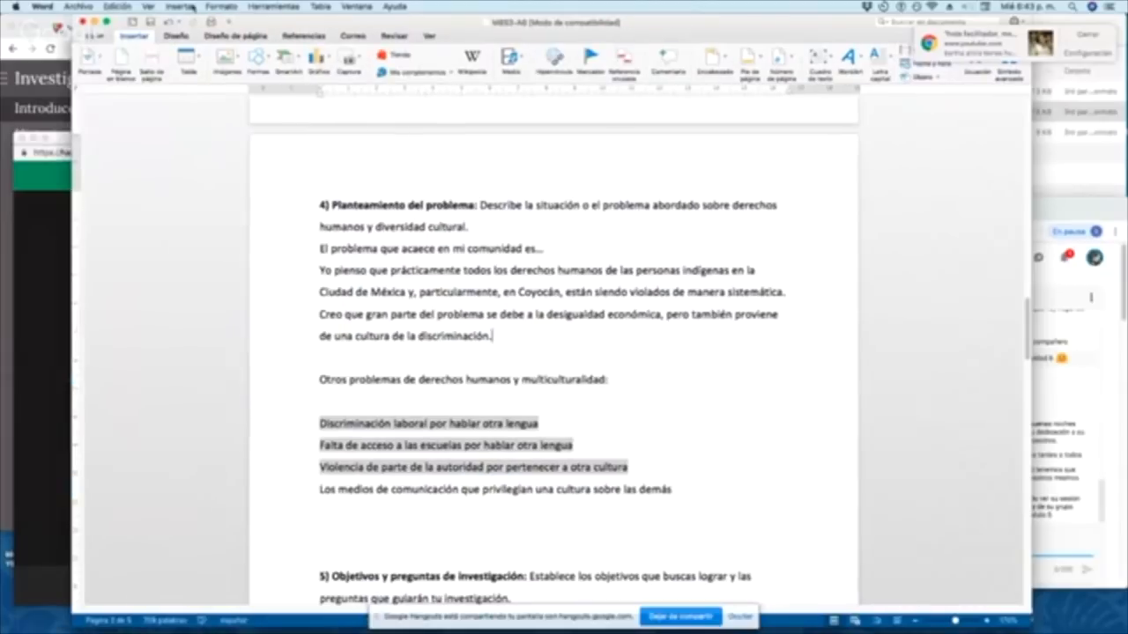
left_click(187, 7)
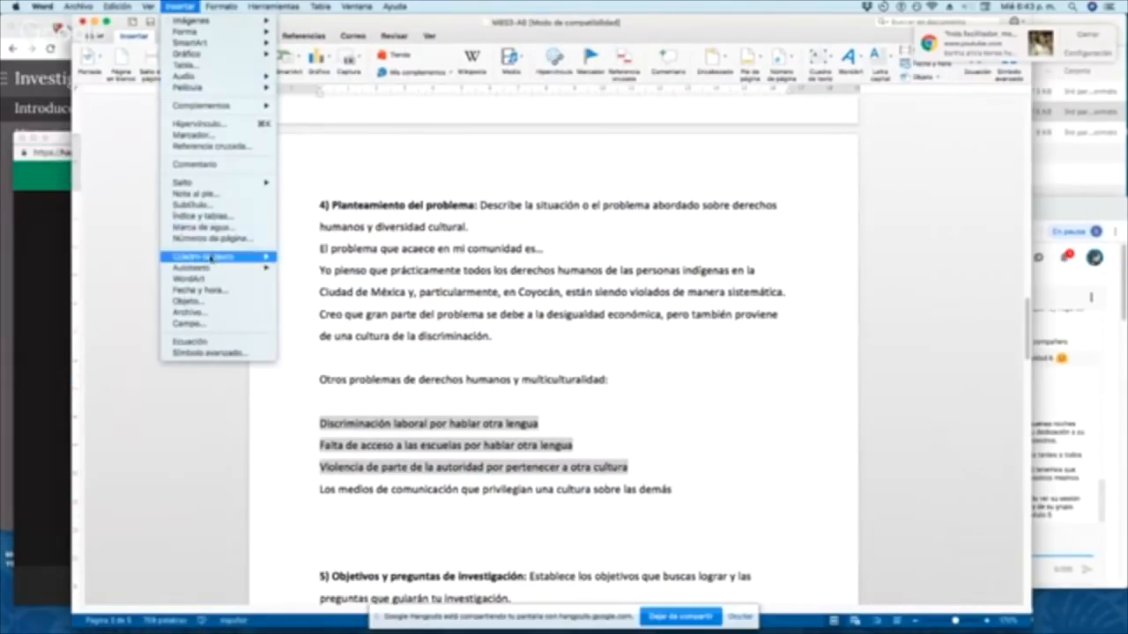
left_click(220, 198)
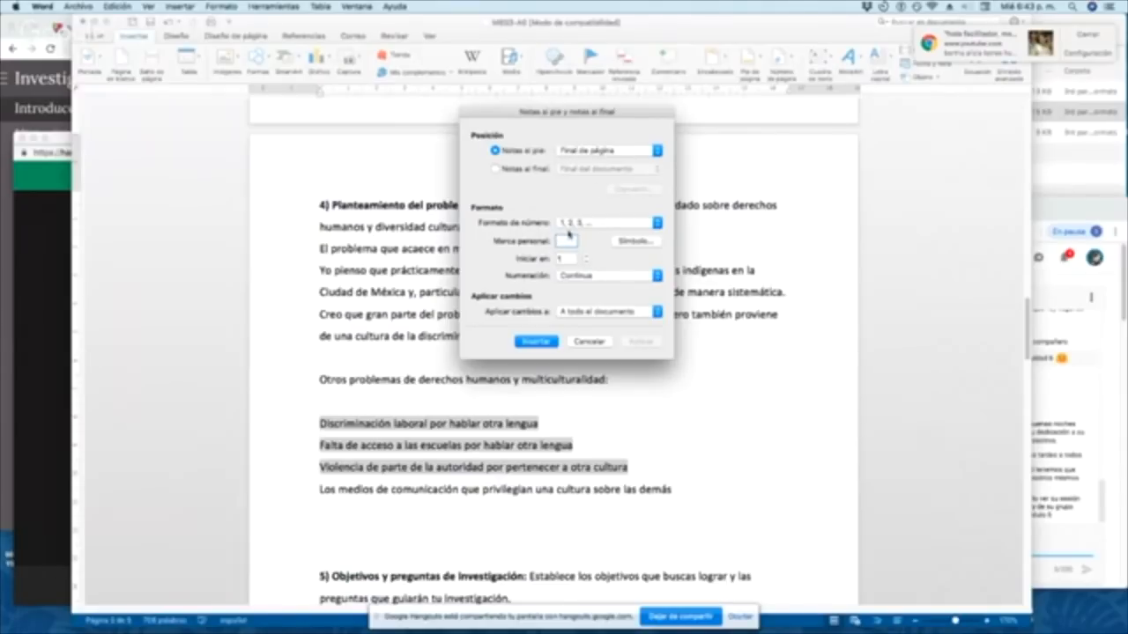
left_click(552, 342)
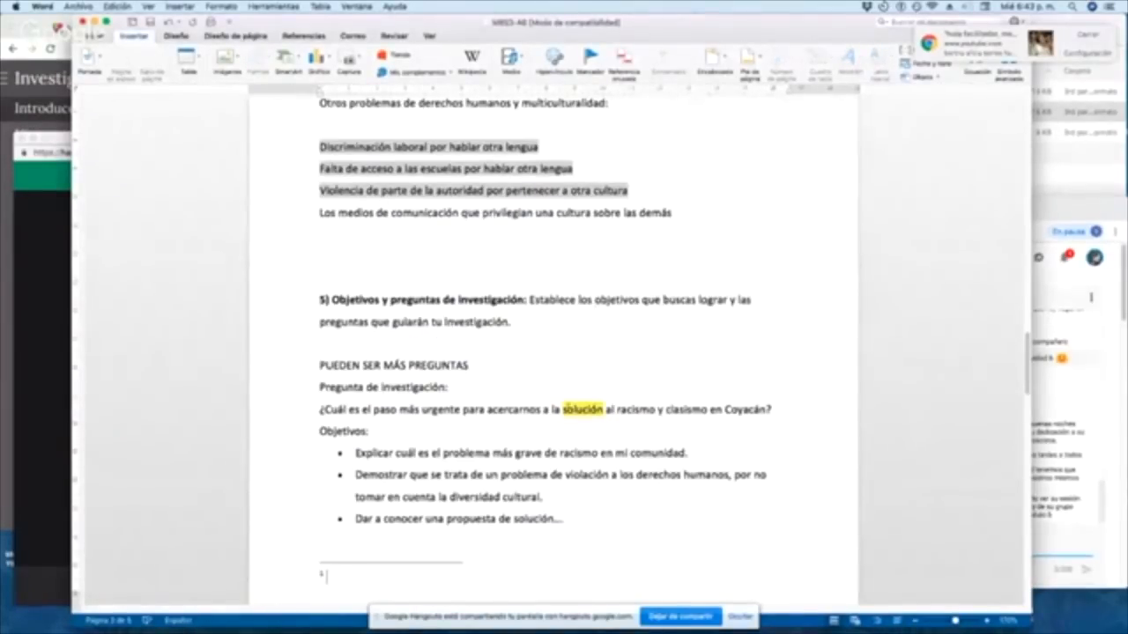
Step: Begin the footnote text with "Se trata de un problema que he visto en mi comunidad,"
scroll(567, 408, "down", 2)
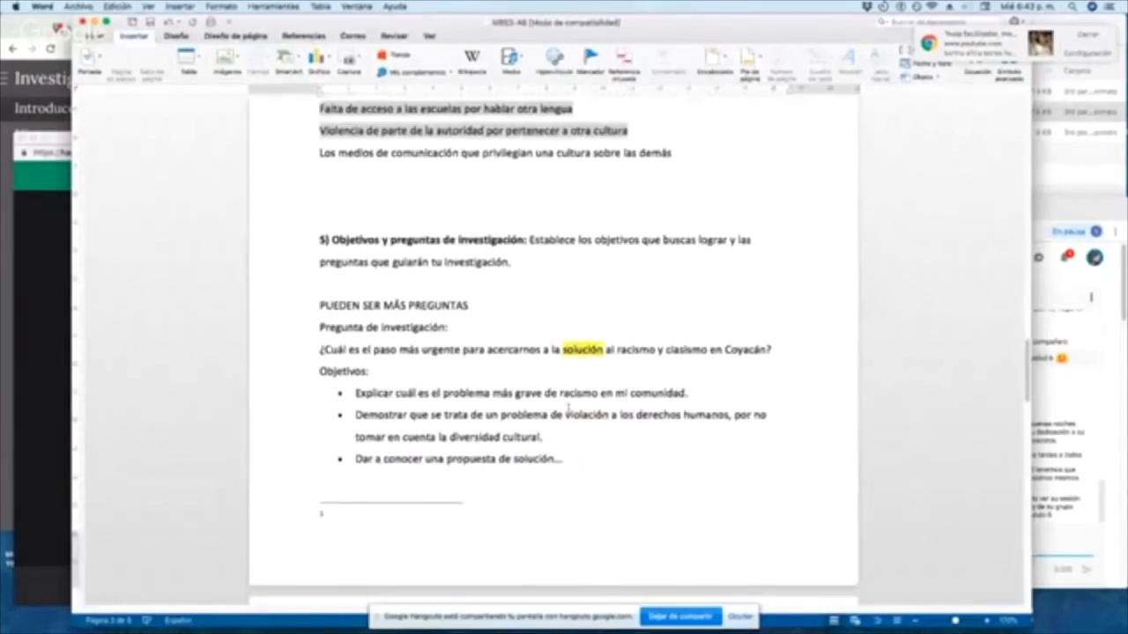
scroll(567, 408, "down", 2)
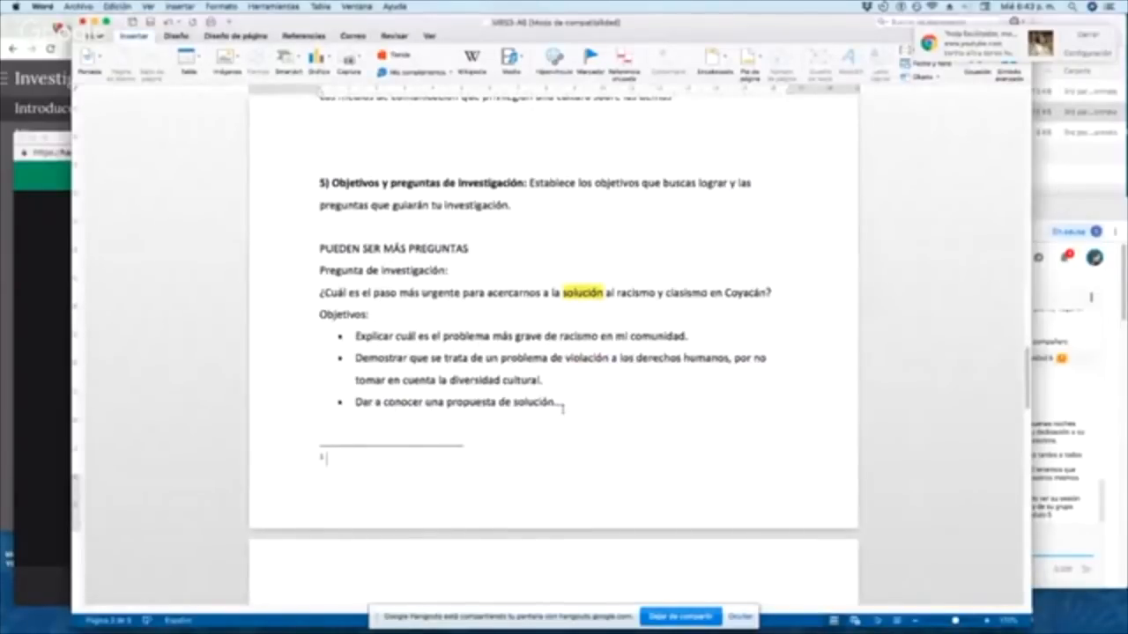
type("Se trata de un pr")
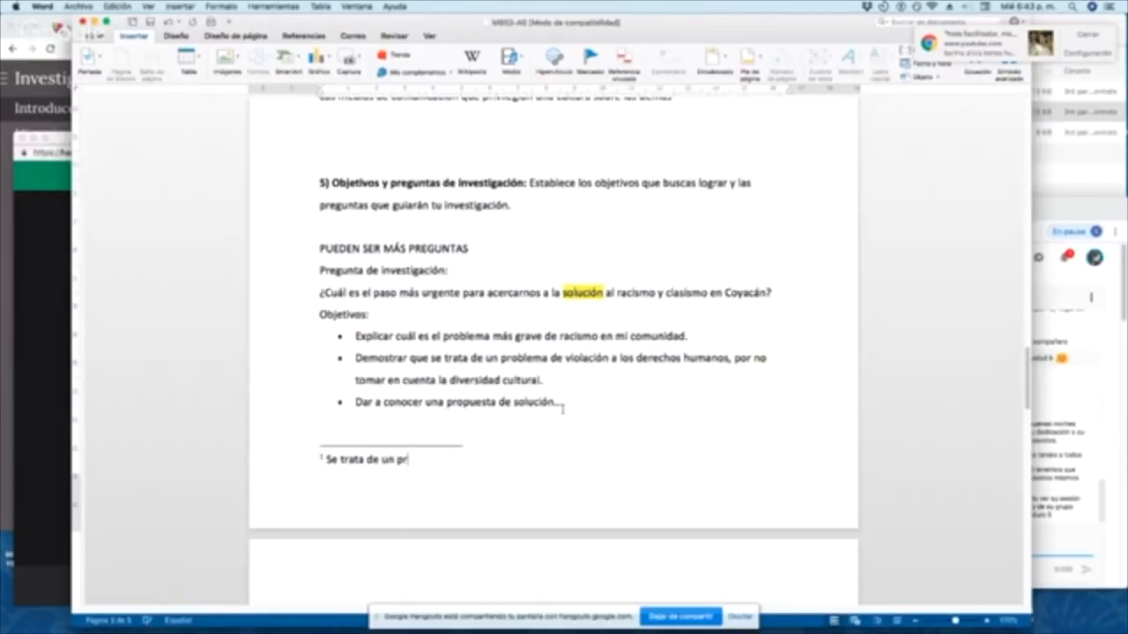
type("oblema que he vist")
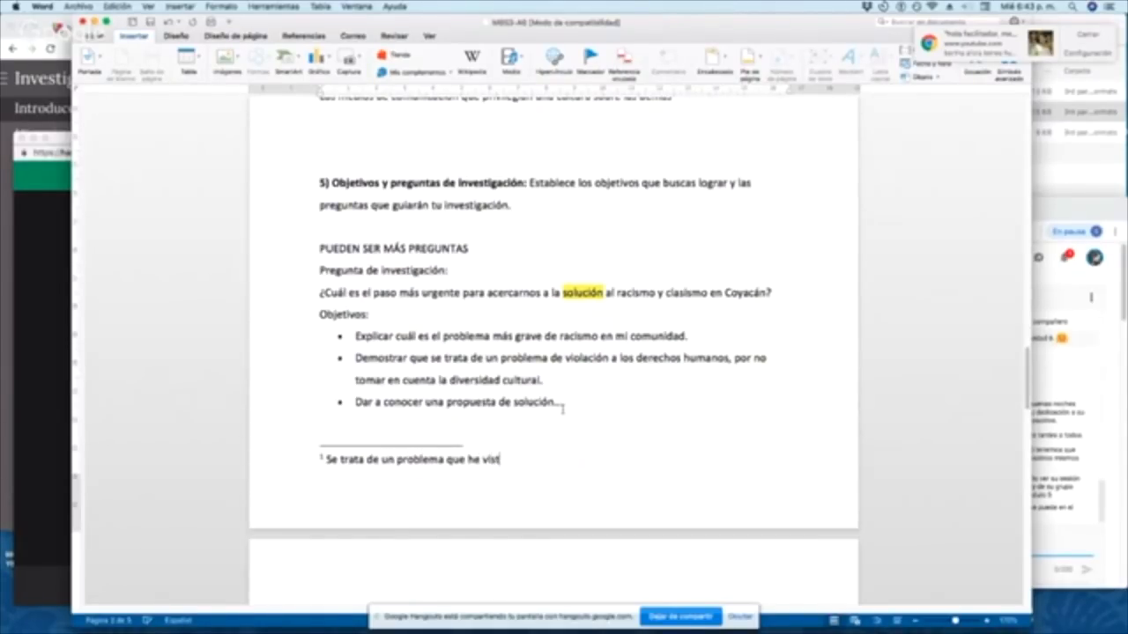
type("o con")
key("BackSpace")
key("BackSpace")
key("BackSpace")
type("en mi comunidad, y que ")
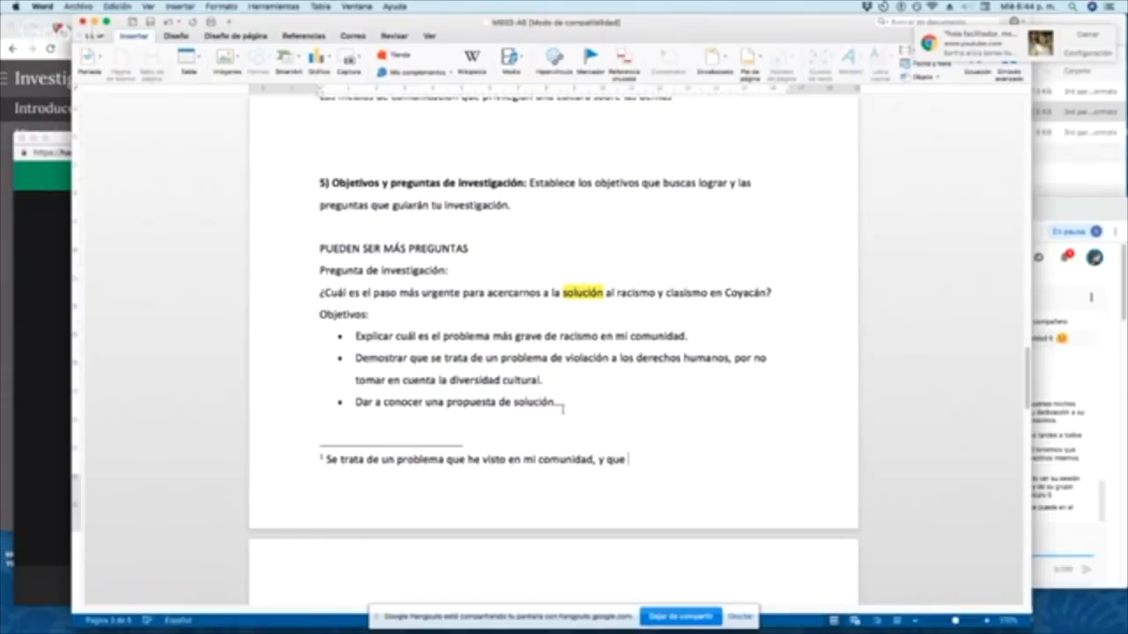
type("muchos otros")
Step: Continue the footnote with "y que muchos conocidos me han confirmado que ocurre también en sus comunidades."
key("BackSpace")
key("BackSpace")
key("BackSpace")
key("BackSpace")
key("BackSpace")
key("BackSpace")
type("conocidos ")
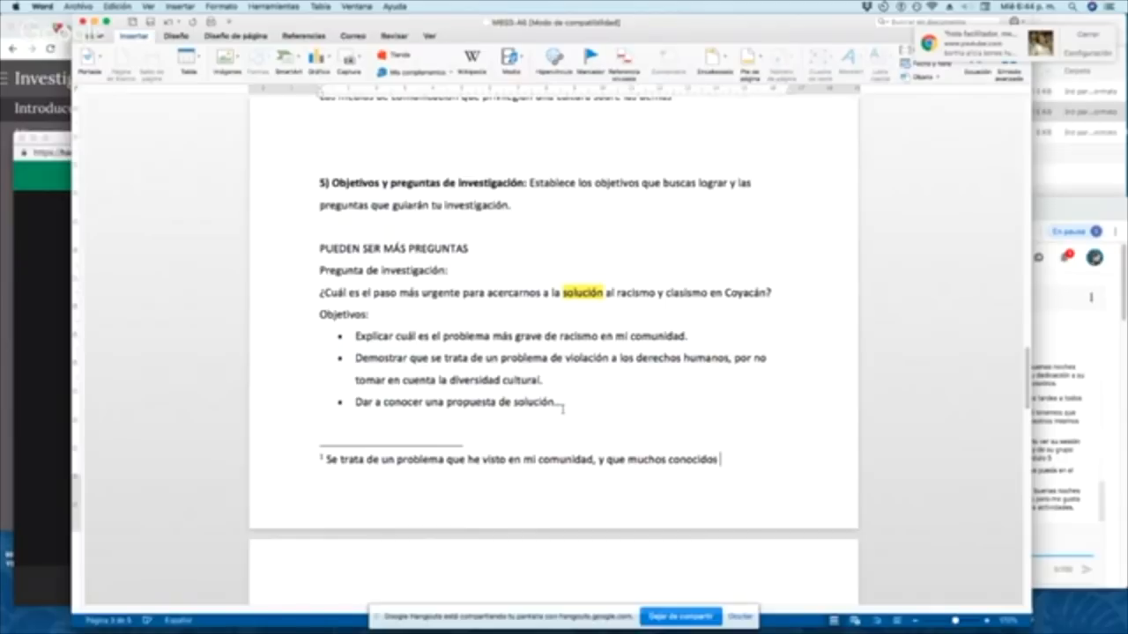
type("me han cof")
type("firmado que o")
type("cur")
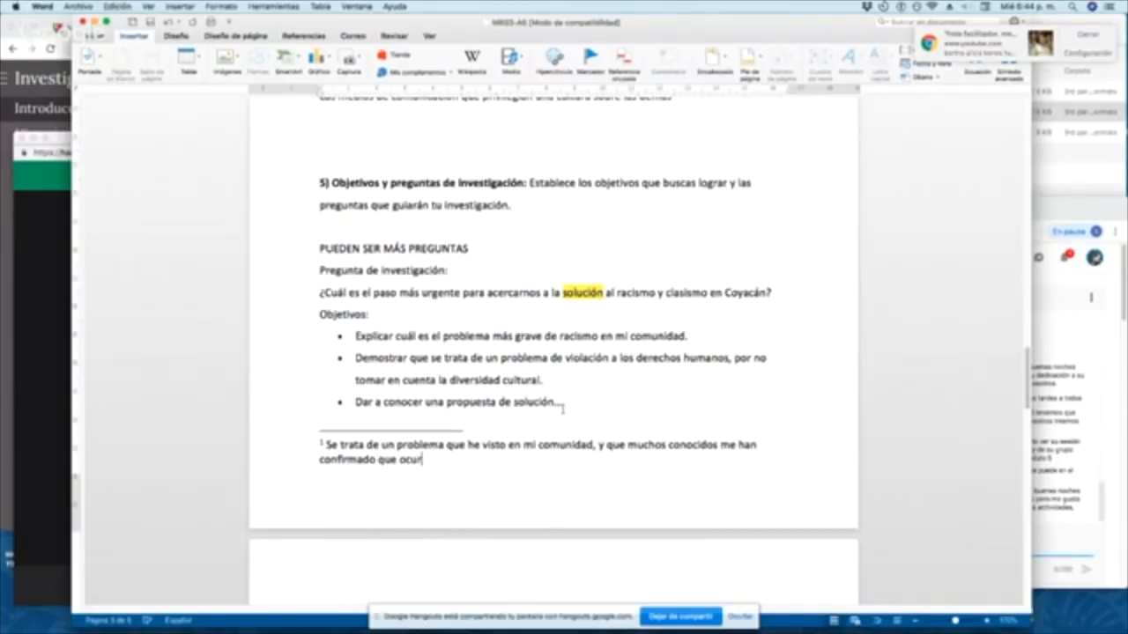
type("re también en su")
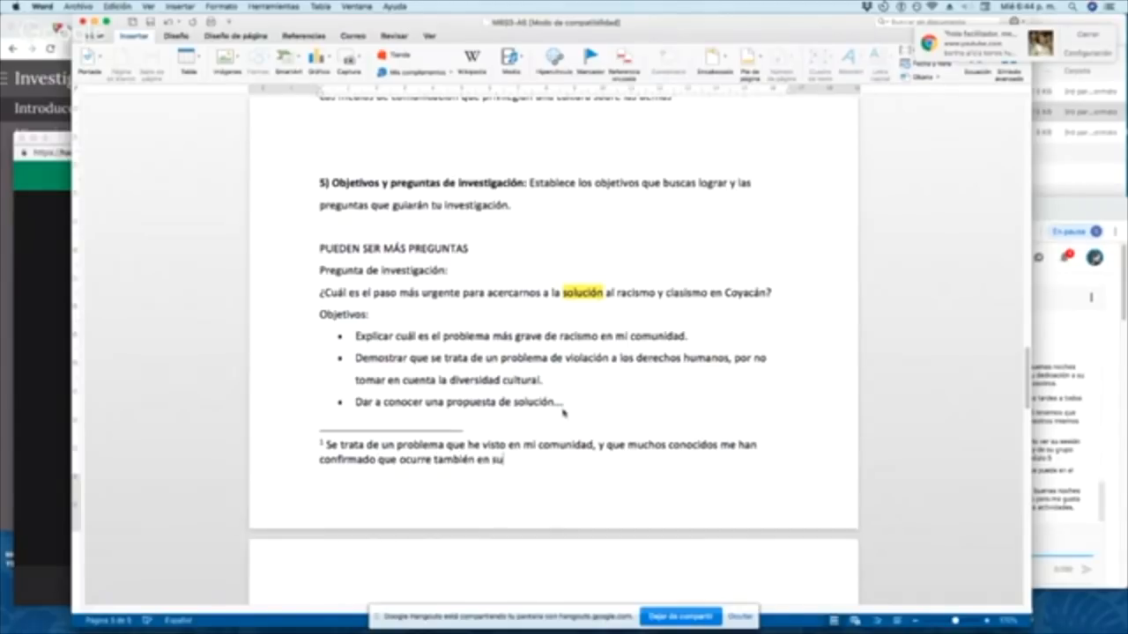
type("s comunidades. Por lo tant")
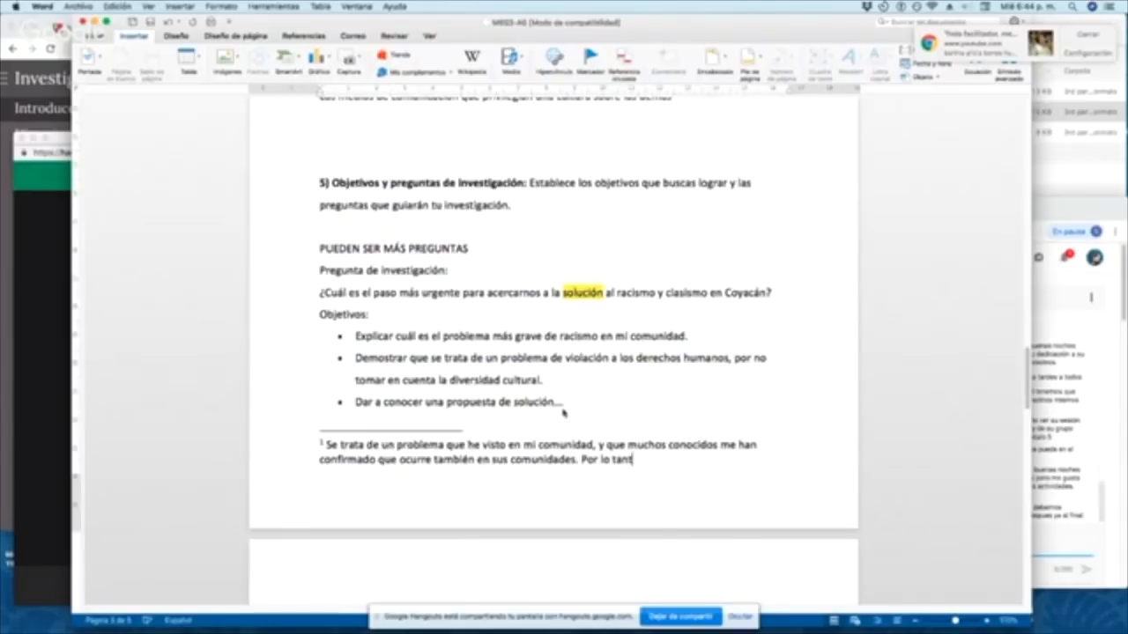
type("o, me paree")
Step: Add the footnote sentence "Por lo tanto, me parece que se trata de un problema que ocurre en todo México"
key("BackSpace")
type("ce que se ")
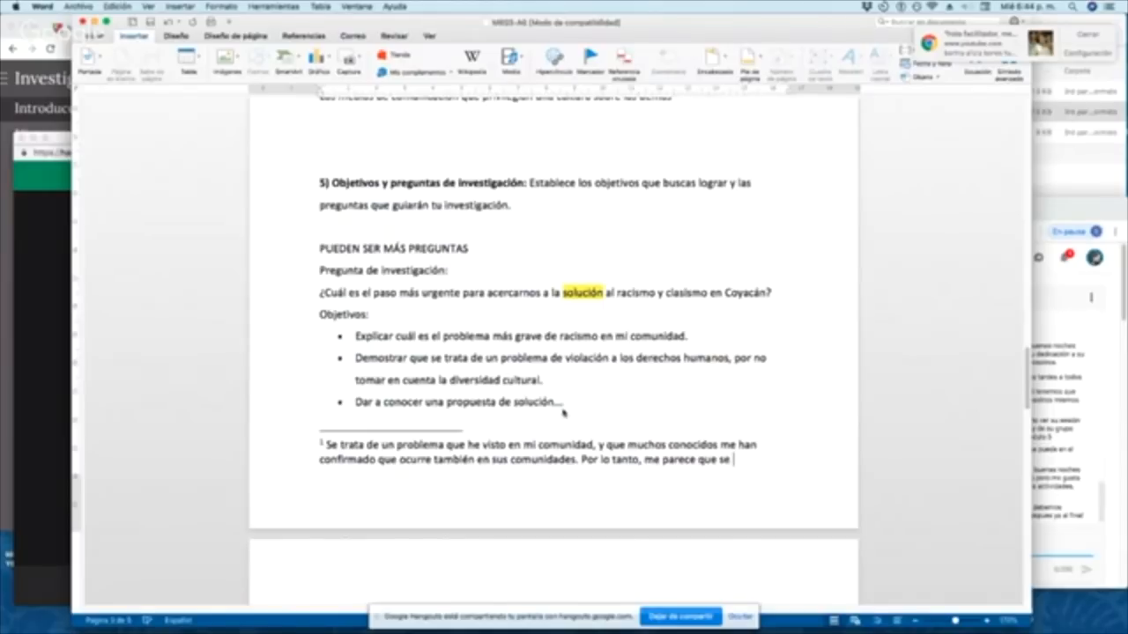
type("trata de un problem")
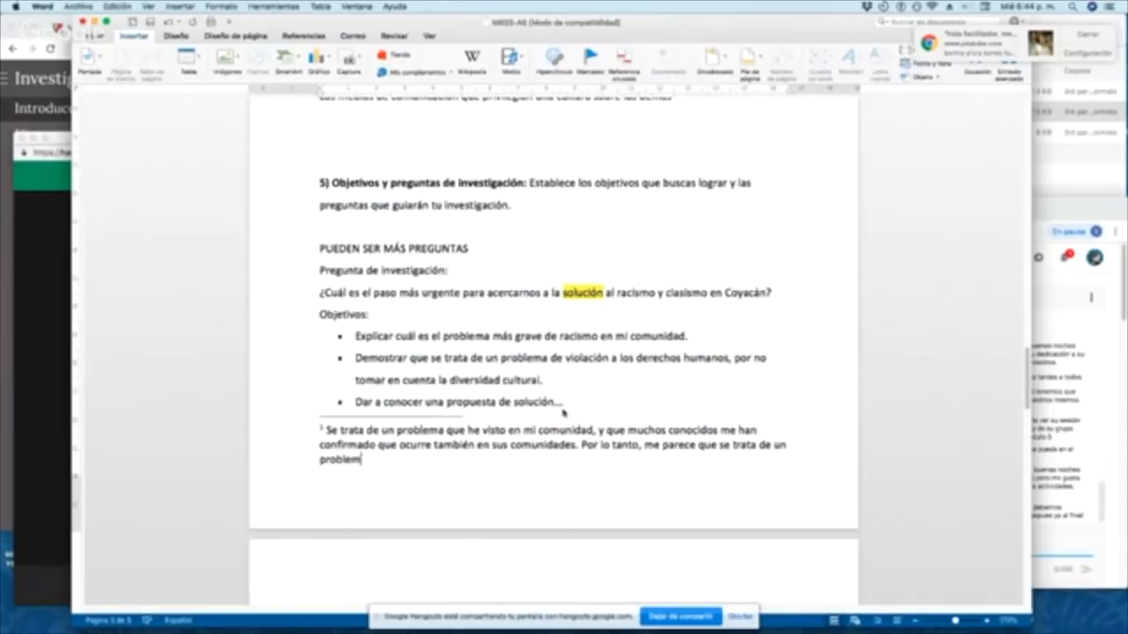
type("a que ocurre en")
type("odo ")
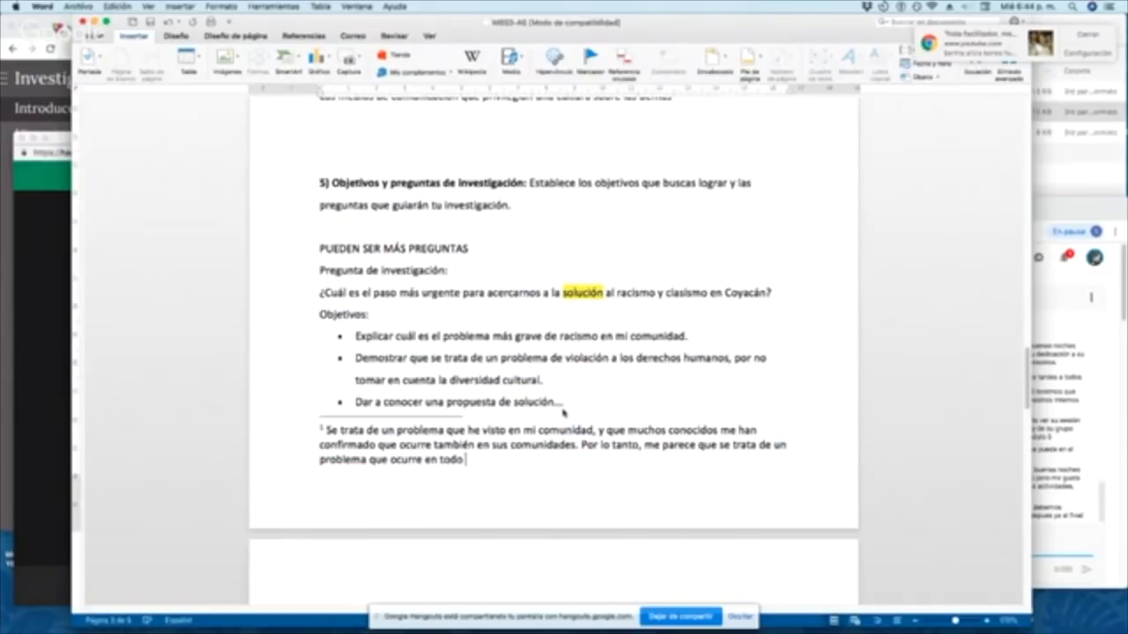
type("México.")
Step: End the last footnote sentence with a period after "México" and return to the list of objectives in the body text
left_click(622, 401)
left_click(648, 384)
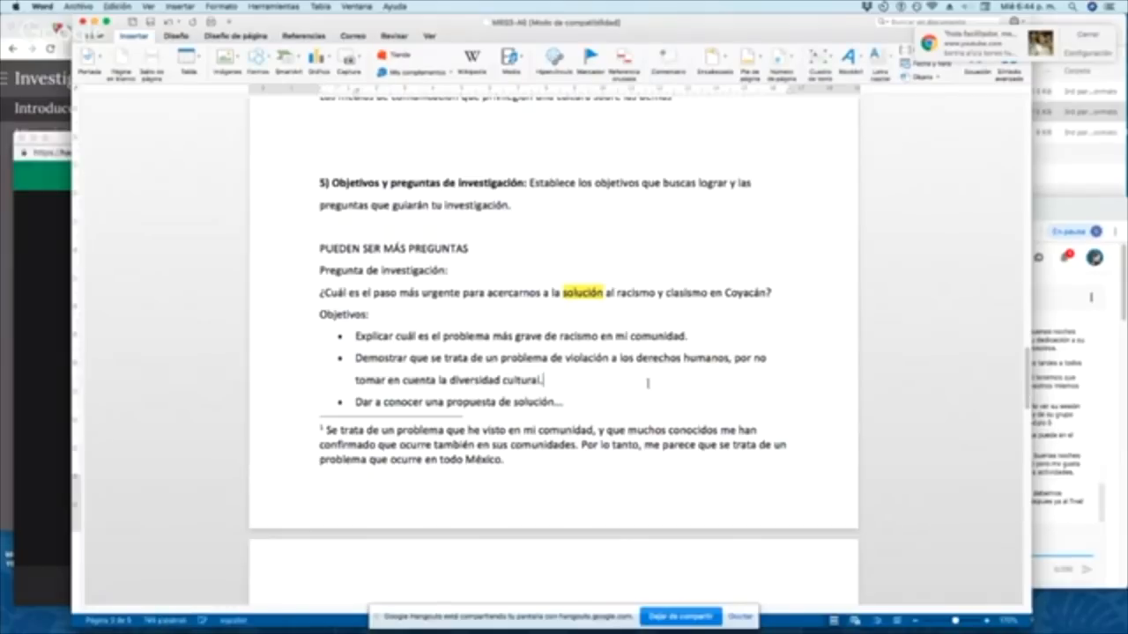
Step: Review the footnote reference after "cultura de la discriminación.", its note at the page end, and the sections from 4 through 9
scroll(647, 383, "up", 1)
scroll(648, 383, "up", 10)
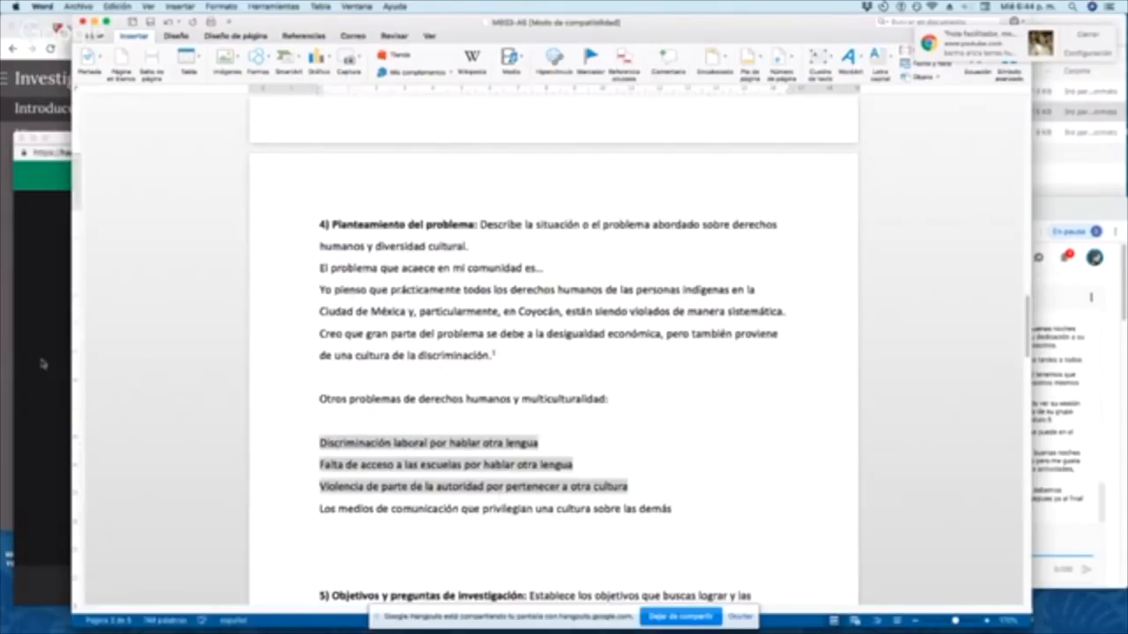
left_click(23, 319)
key("super+Tab")
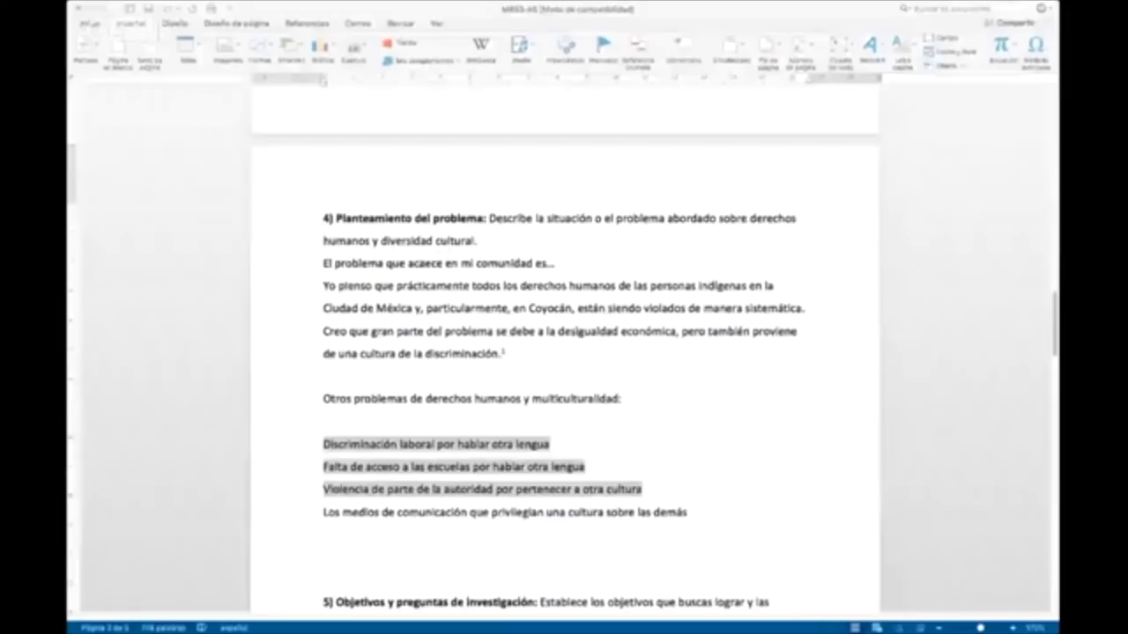
left_click(911, 342)
scroll(911, 341, "down", 6)
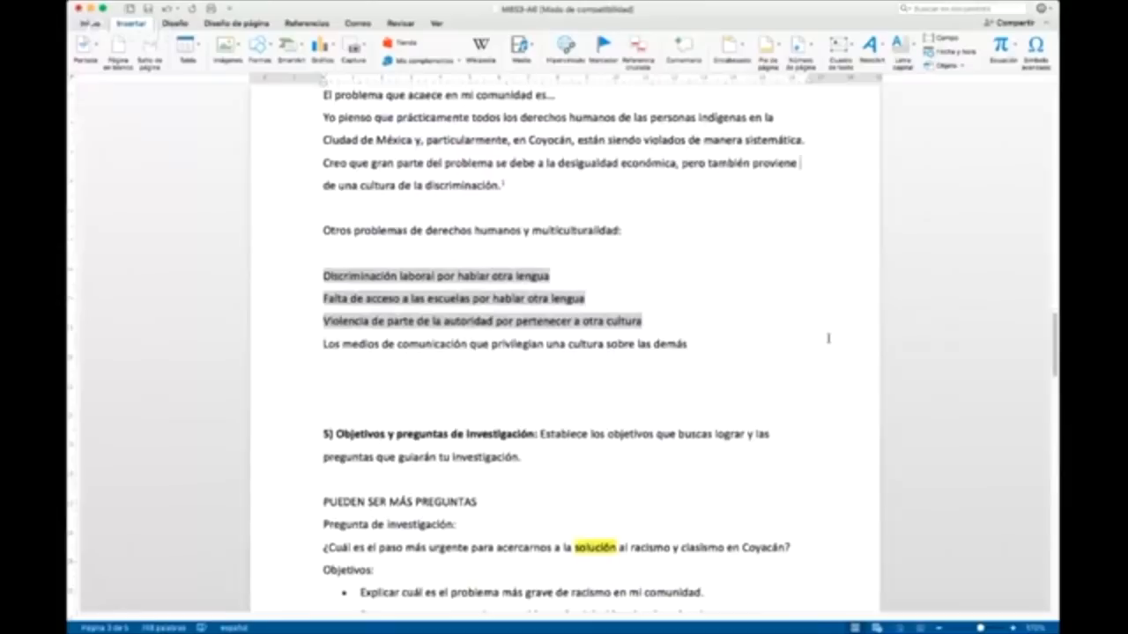
scroll(829, 333, "down", 2)
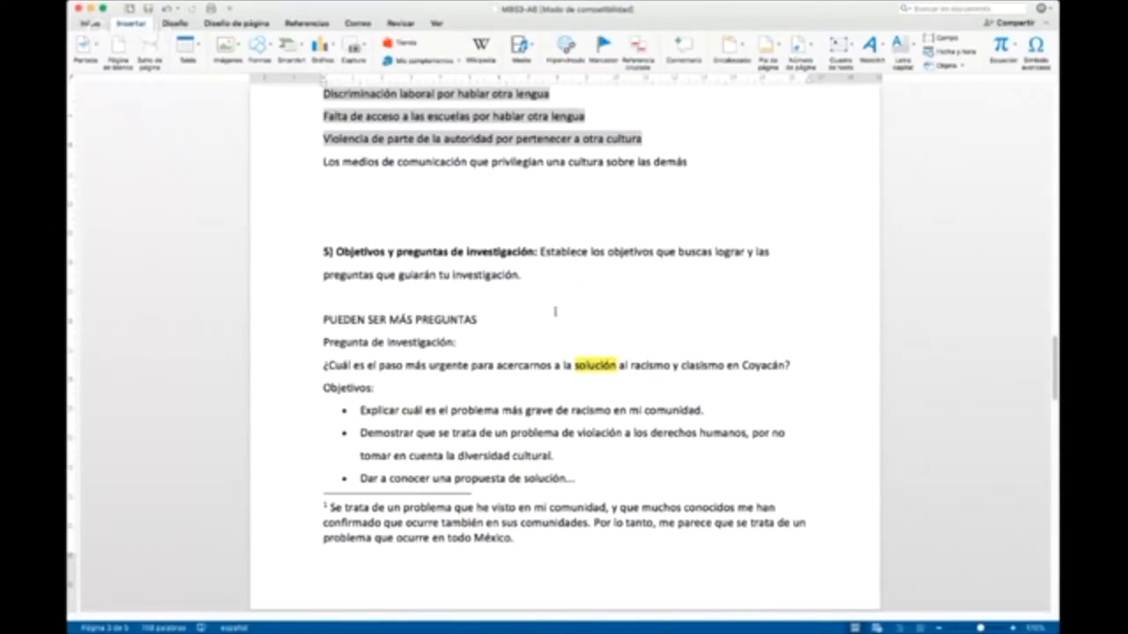
scroll(561, 400, "down", 5)
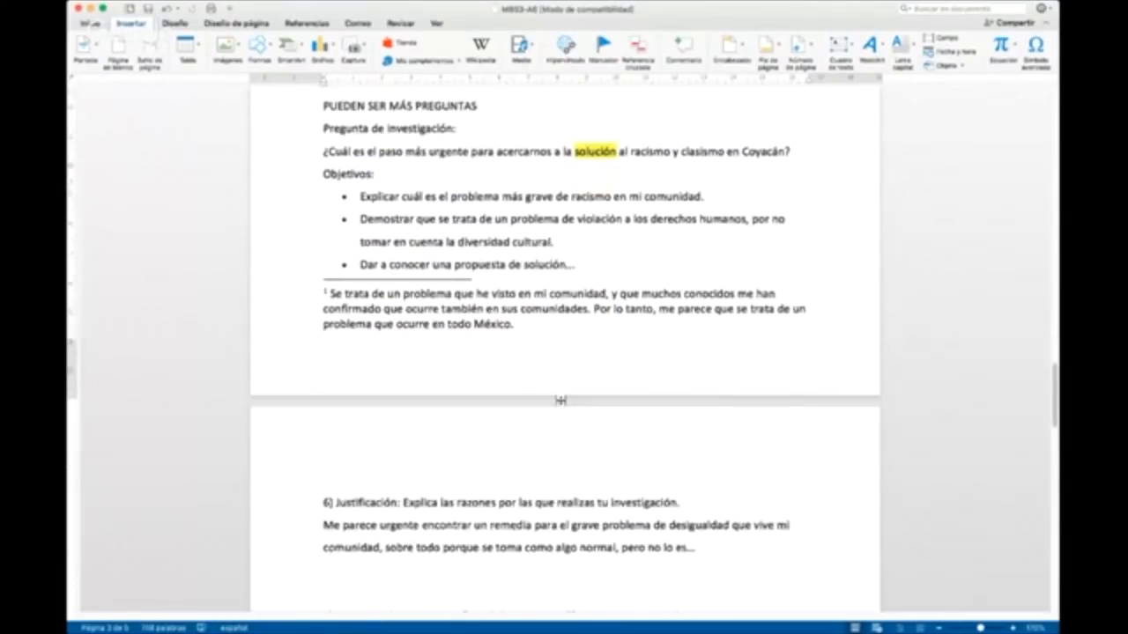
scroll(561, 401, "down", 6)
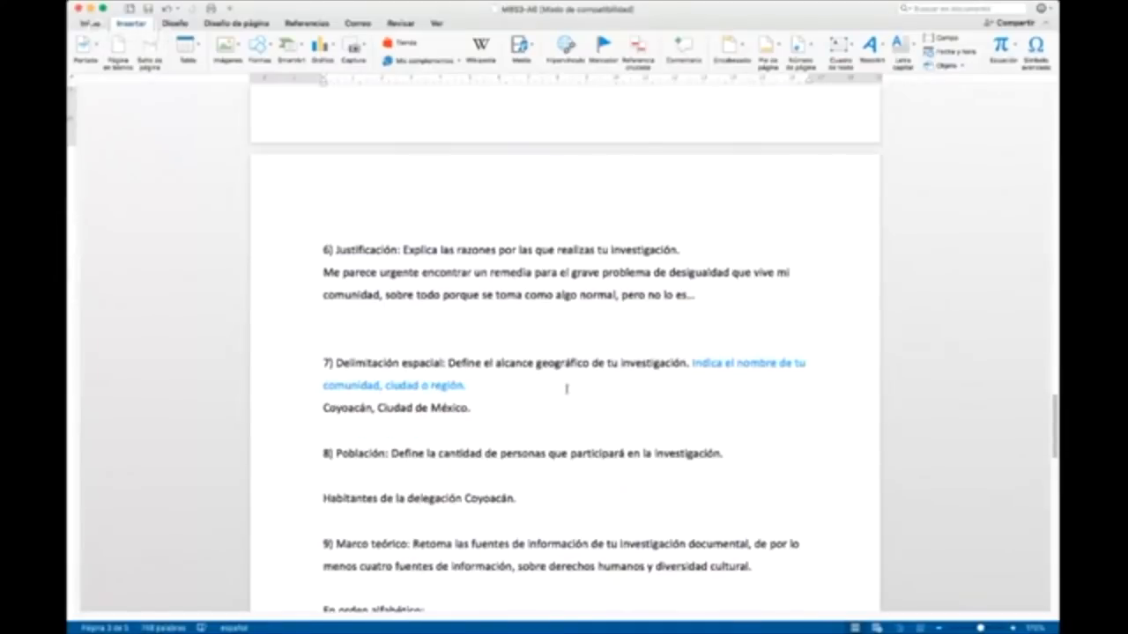
Step: Delete the instruction sentence and blue guiding questions following "2) Introducción", leaving the title with a blank line before the answer
scroll(566, 384, "up", 1)
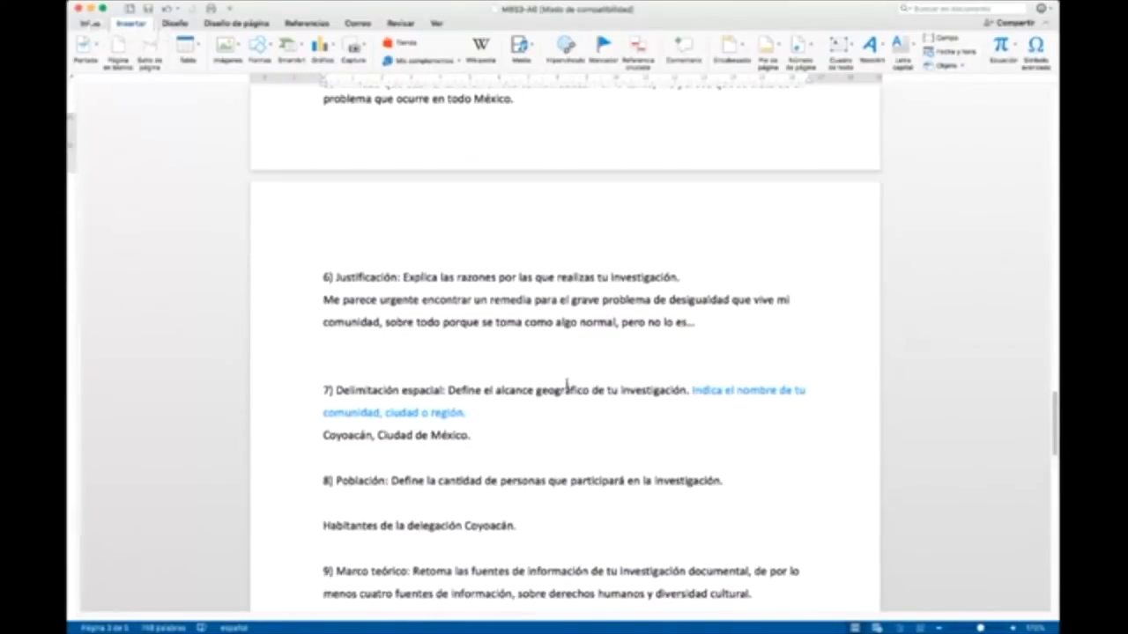
scroll(567, 385, "up", 19)
scroll(561, 379, "up", 20)
scroll(540, 361, "down", 18)
left_click_drag(583, 371, 420, 345)
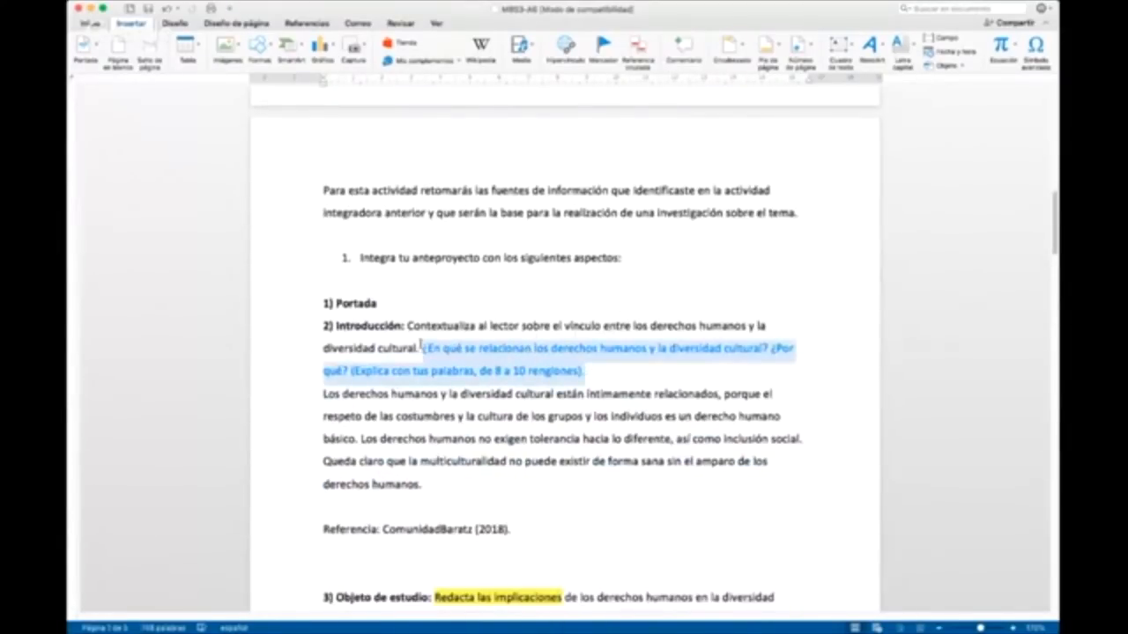
key("BackSpace")
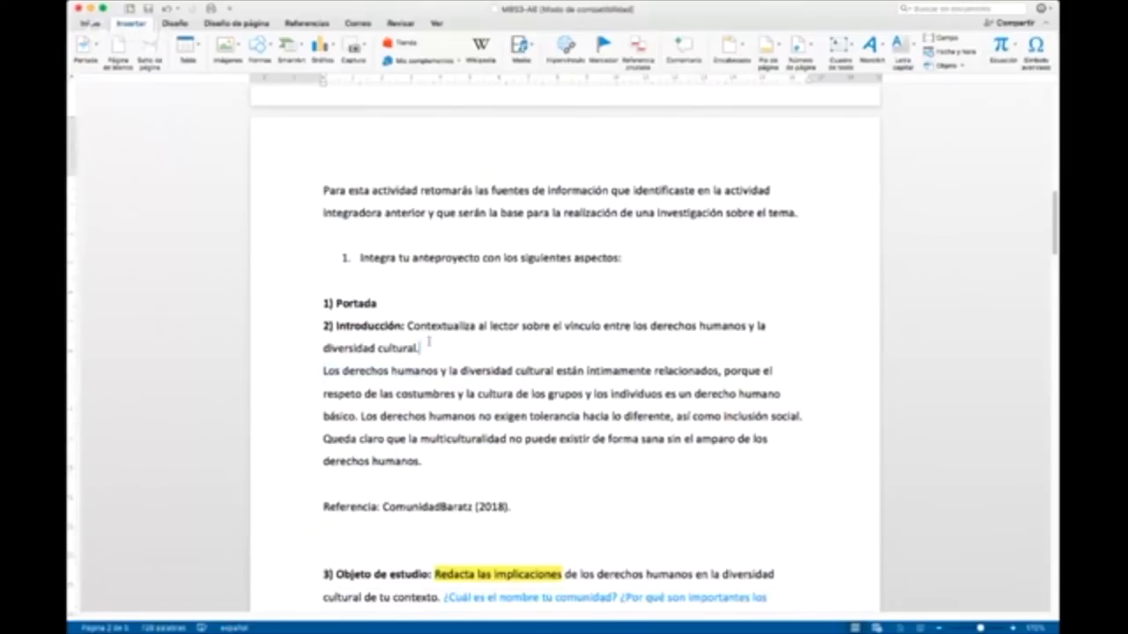
key("Return")
left_click_drag(433, 343, 403, 327)
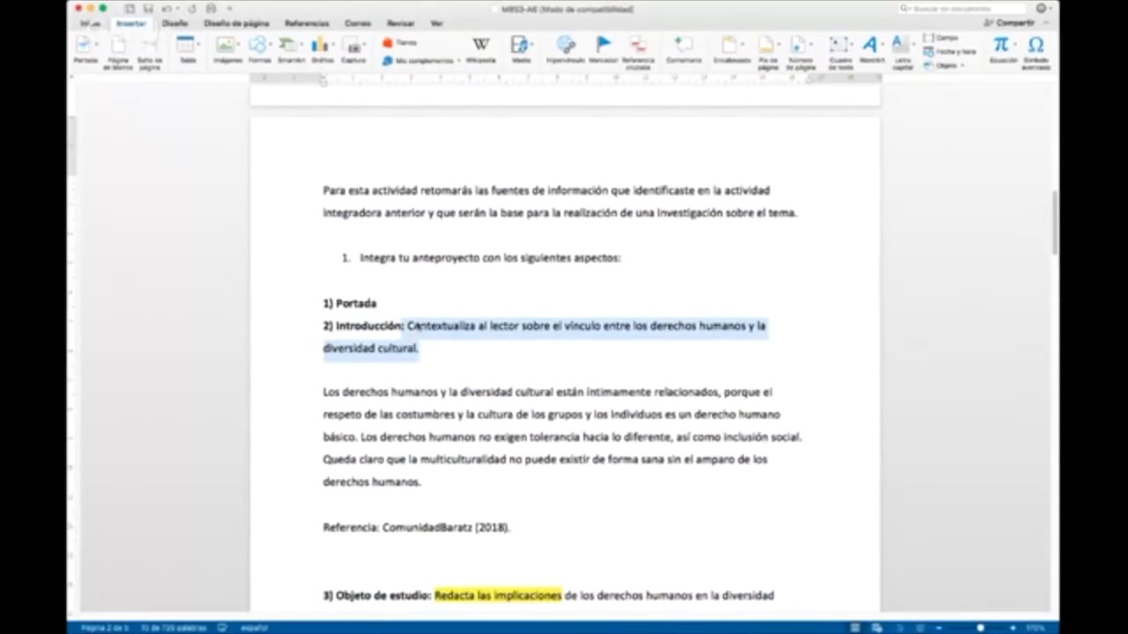
left_click(410, 327)
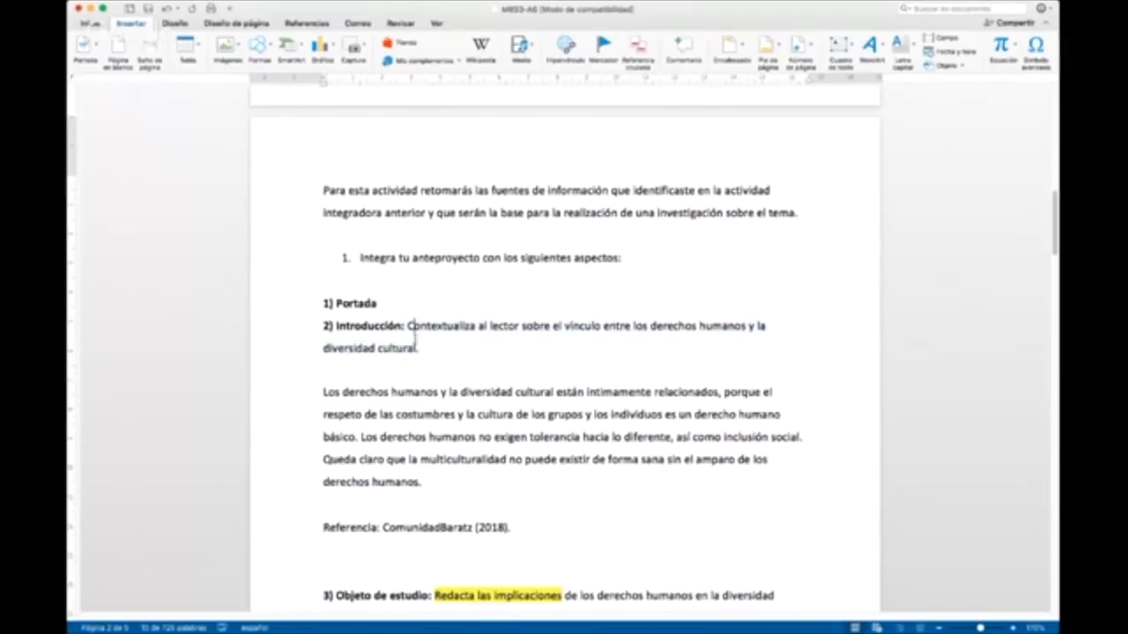
left_click_drag(422, 348, 403, 327)
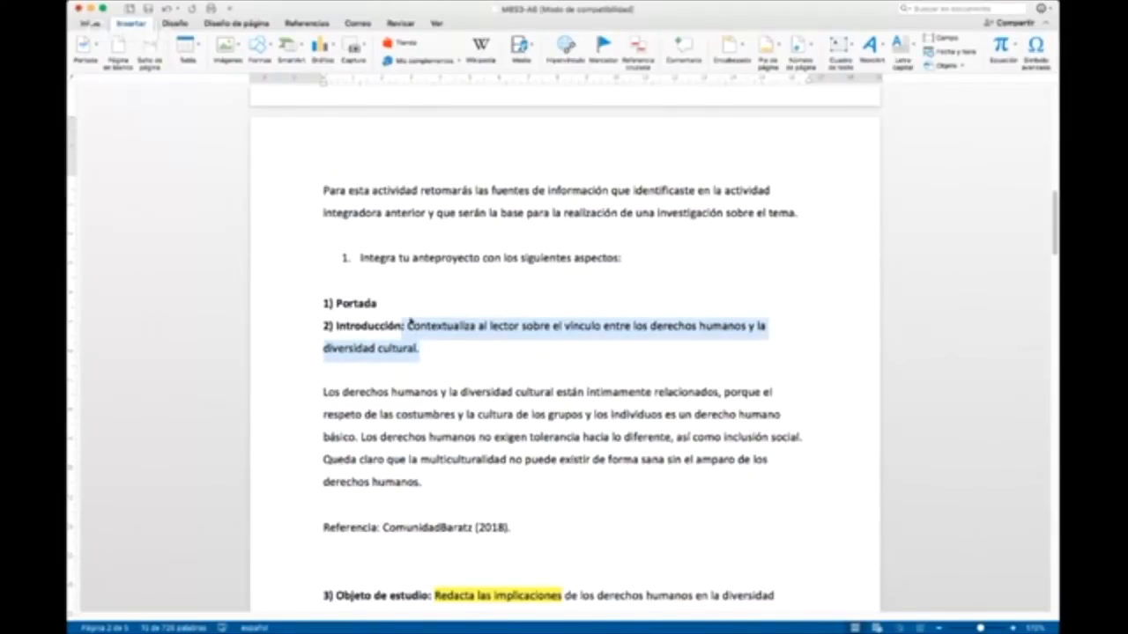
key("BackSpace")
Step: Set the "2) Introducción" title to 14 points
left_click(261, 328)
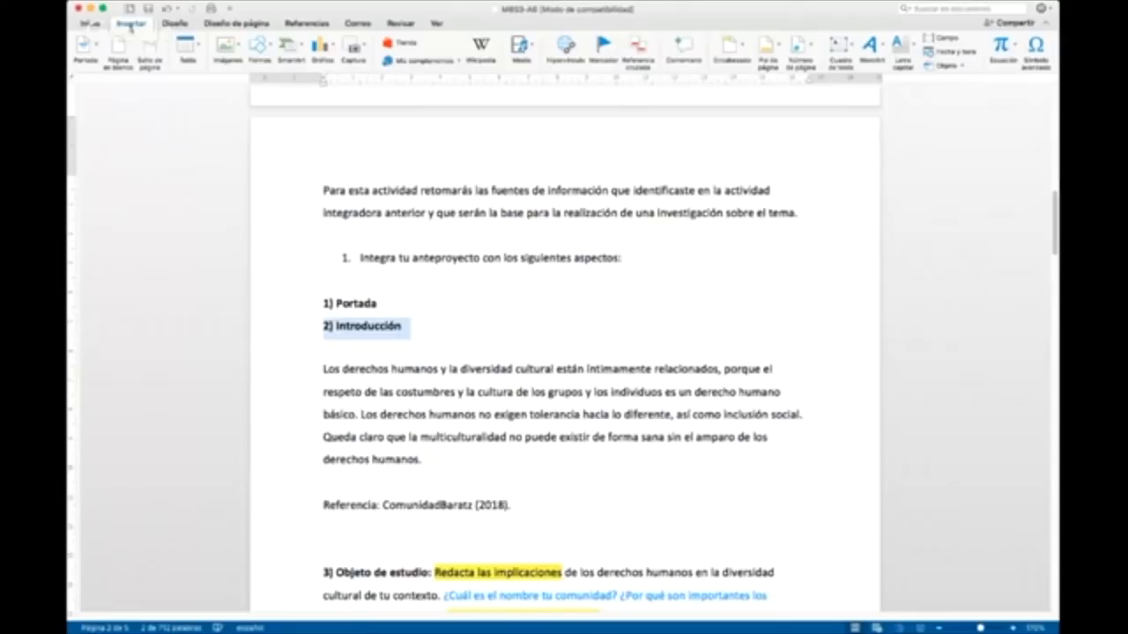
left_click(88, 24)
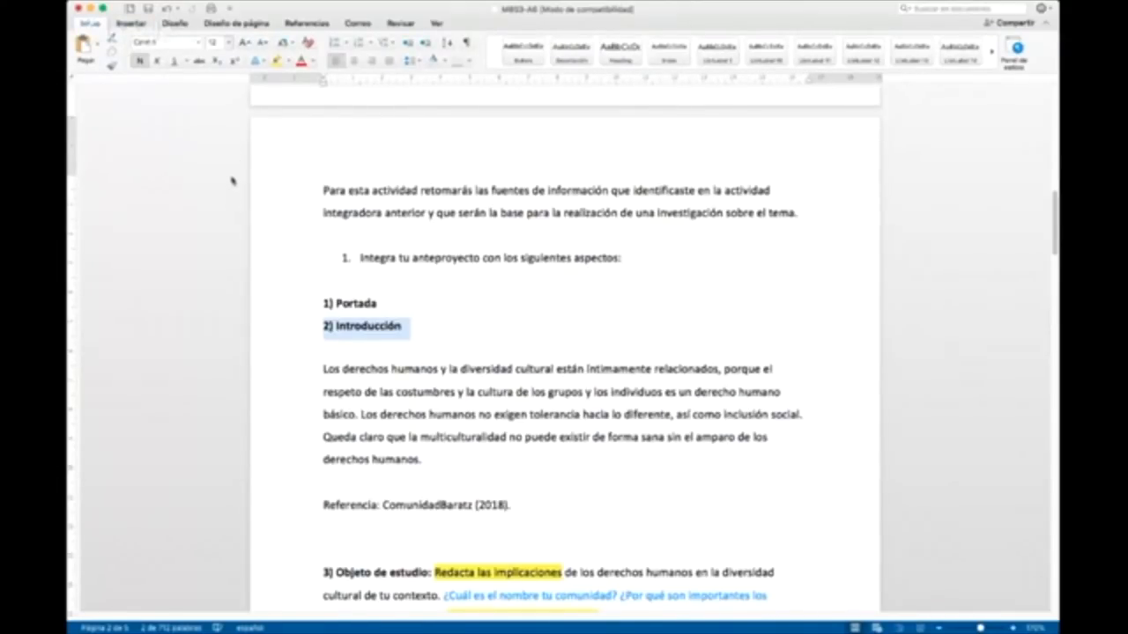
left_click(391, 372)
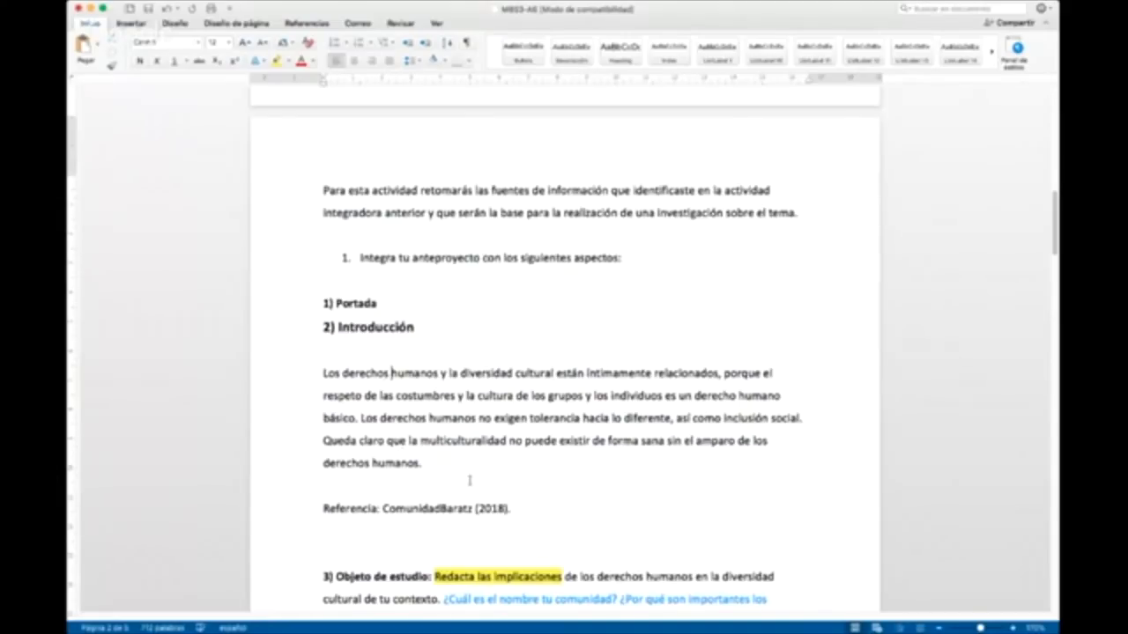
Step: Delete the instructions and guiding questions after "3) Objeto de estudio" and set that title to 14 points
scroll(469, 480, "down", 2)
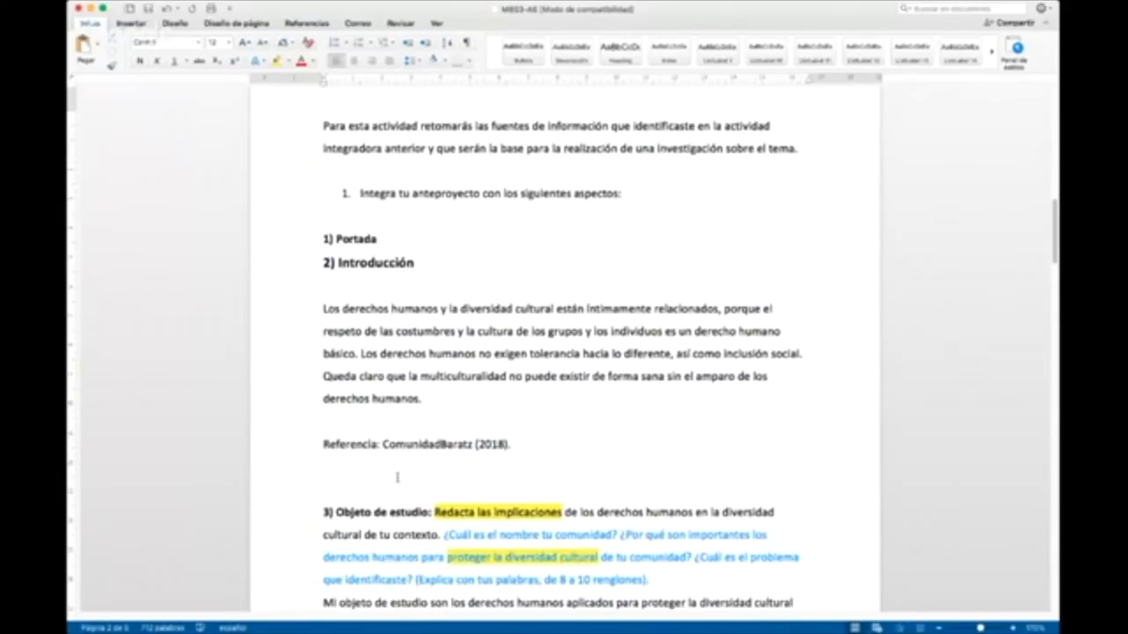
scroll(397, 477, "down", 1)
left_click_drag(397, 477, 668, 553)
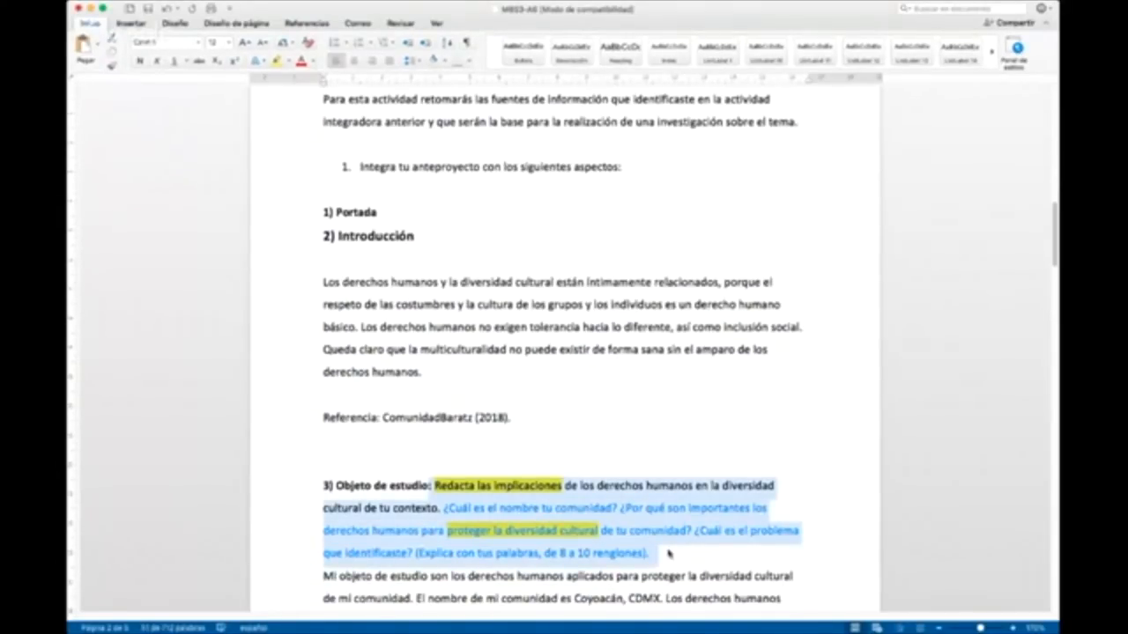
key("BackSpace")
left_click(311, 485)
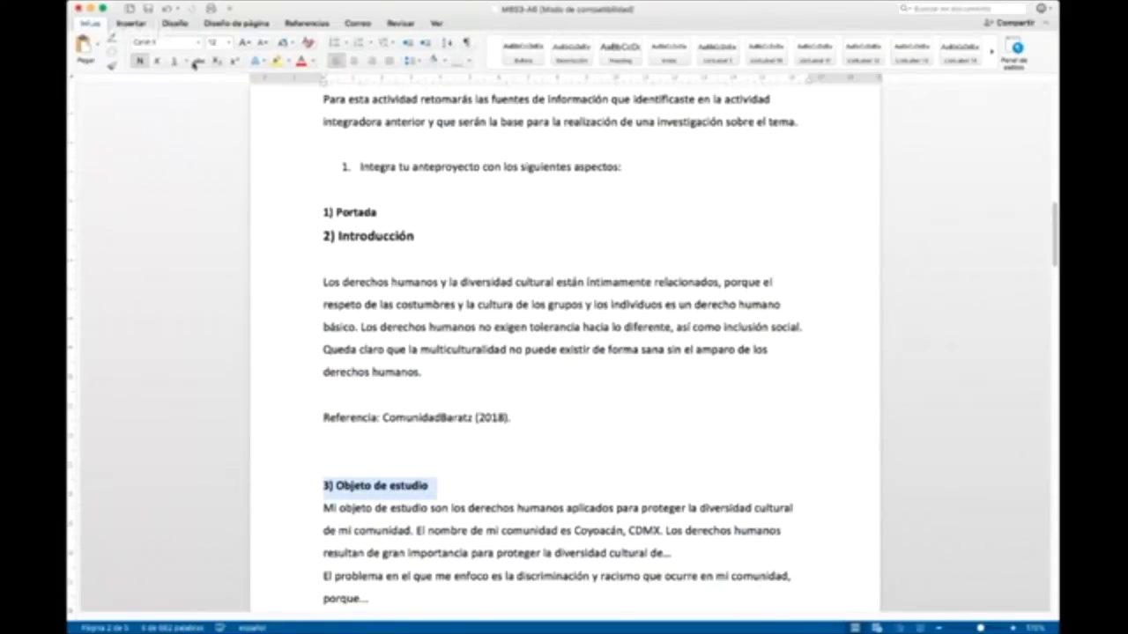
left_click(222, 184)
Step: Delete the instruction after "4) Planteamiento del problema", leaving a blank line below, and set that title to 14 points
scroll(491, 406, "down", 9)
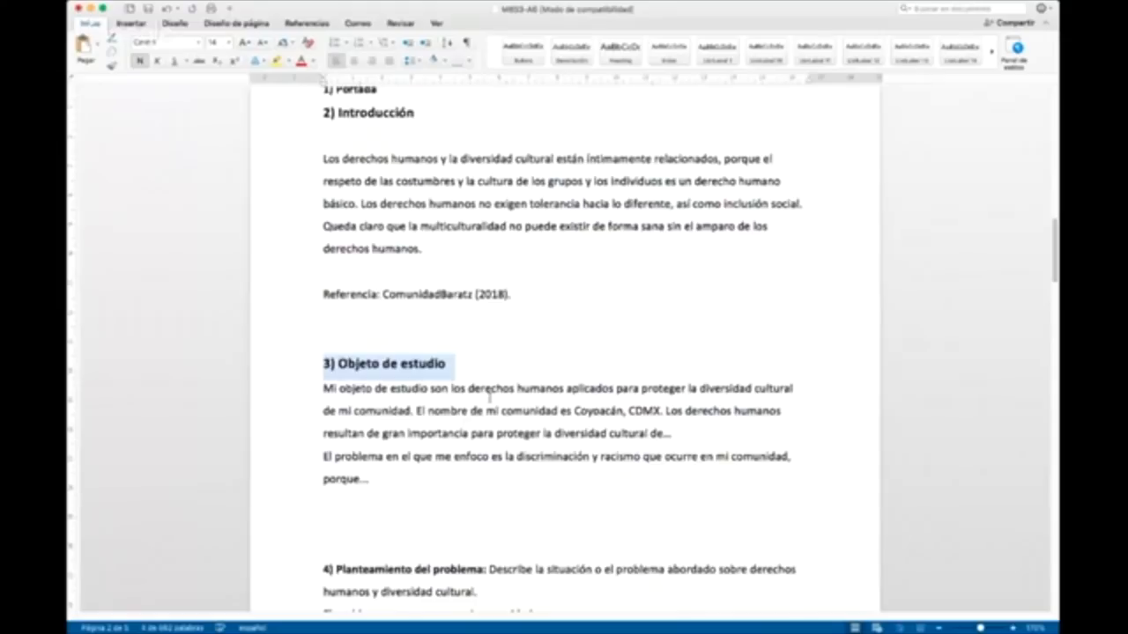
left_click_drag(484, 289, 483, 307)
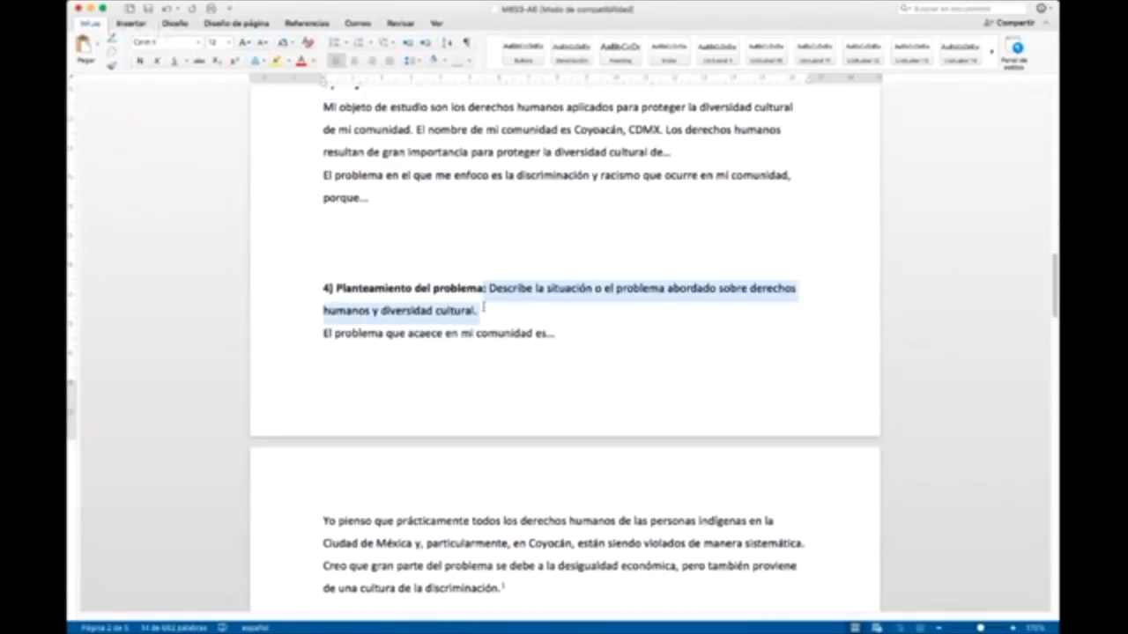
key("BackSpace")
triple_click(361, 287)
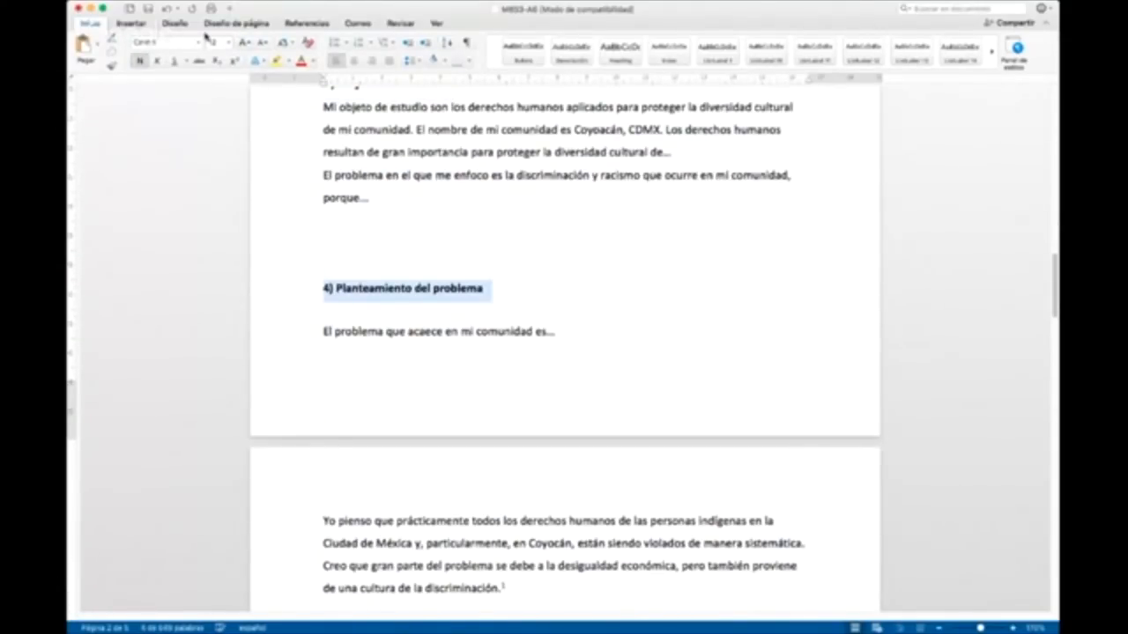
left_click(228, 44)
left_click(214, 177)
left_click(438, 258)
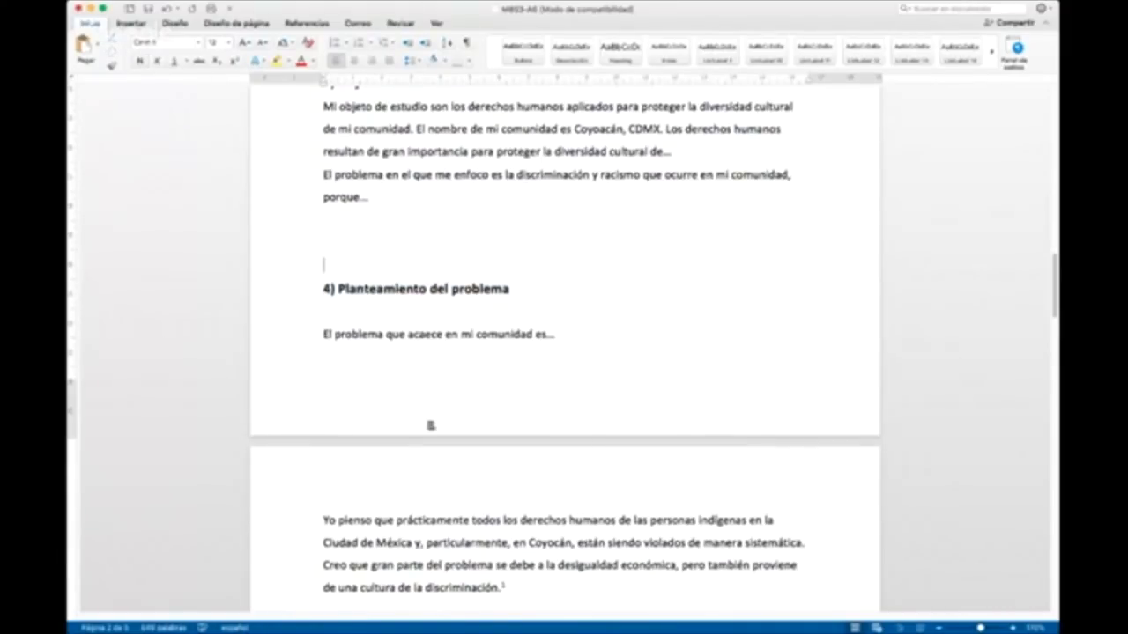
Step: Delete the instruction after "5) Objetivos y preguntas de investigación" and set that title to 14 points
scroll(432, 421, "down", 7)
scroll(432, 418, "down", 1)
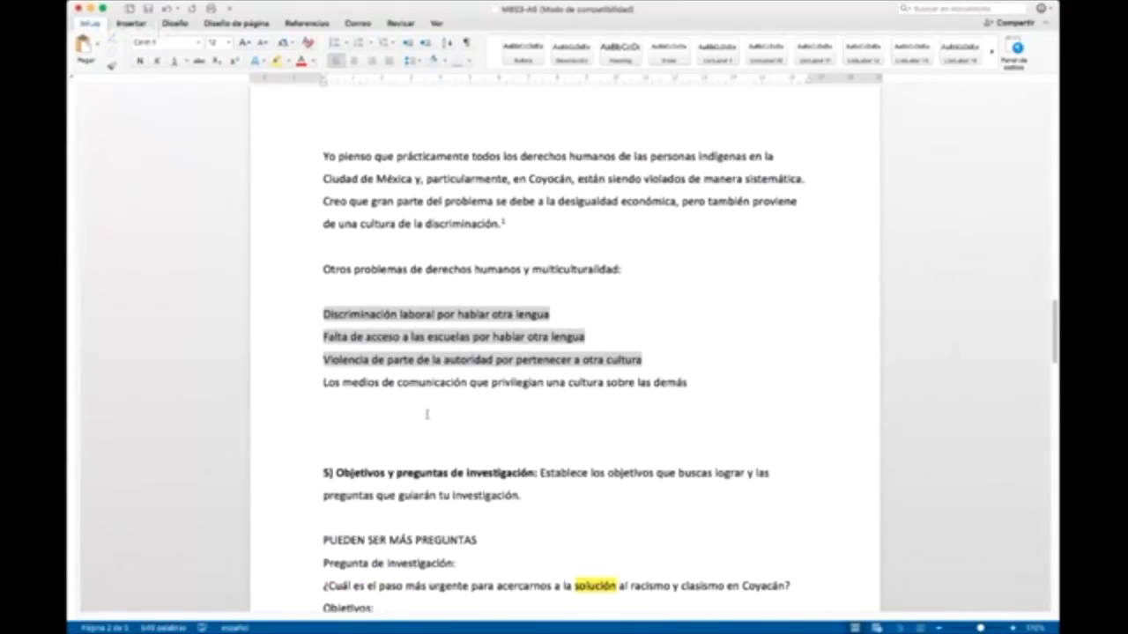
scroll(398, 422, "down", 1)
left_click_drag(537, 442, 302, 449)
key("BackSpace")
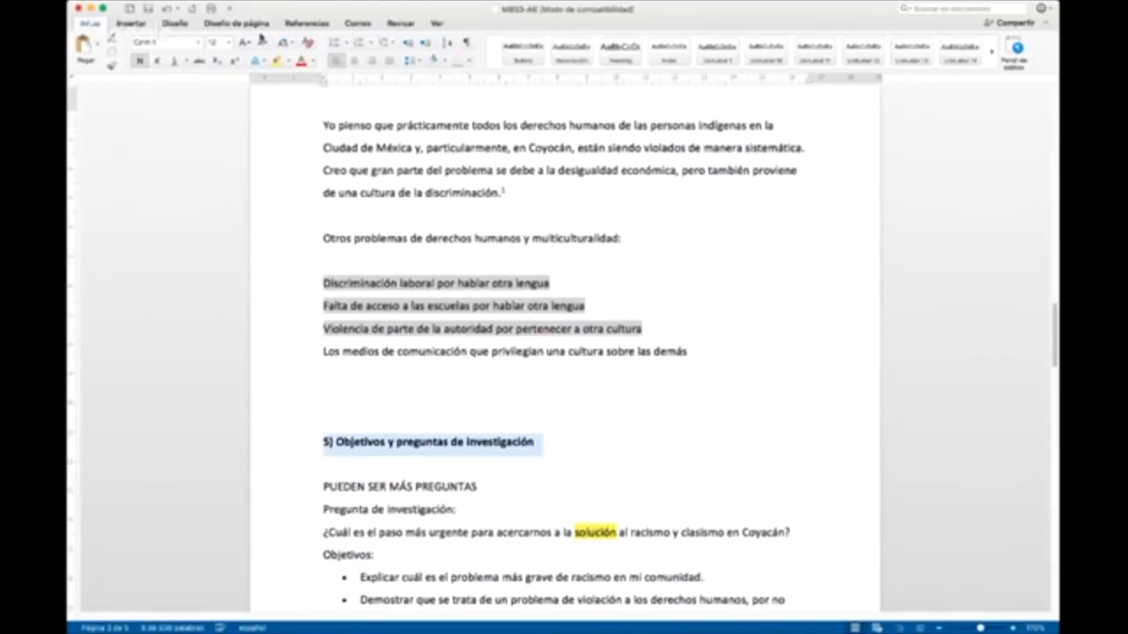
left_click(210, 177)
left_click(617, 310)
Step: Replace the instructions after "7) Delimitación espacial" with a blank line before the answer, and make that title bold
scroll(600, 306, "down", 2)
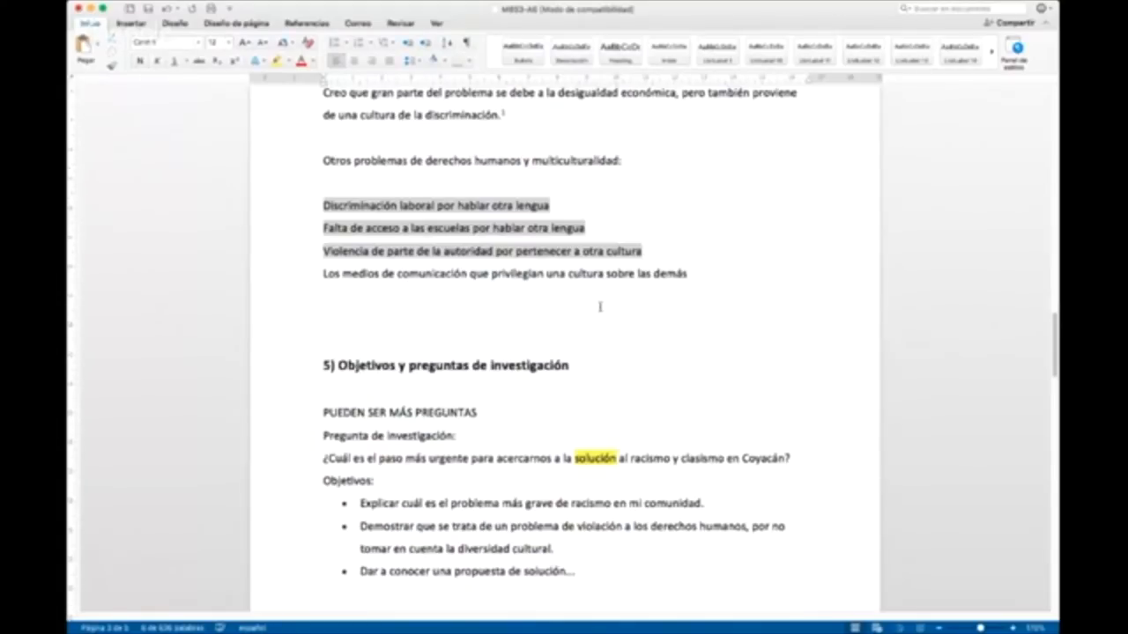
scroll(600, 306, "down", 15)
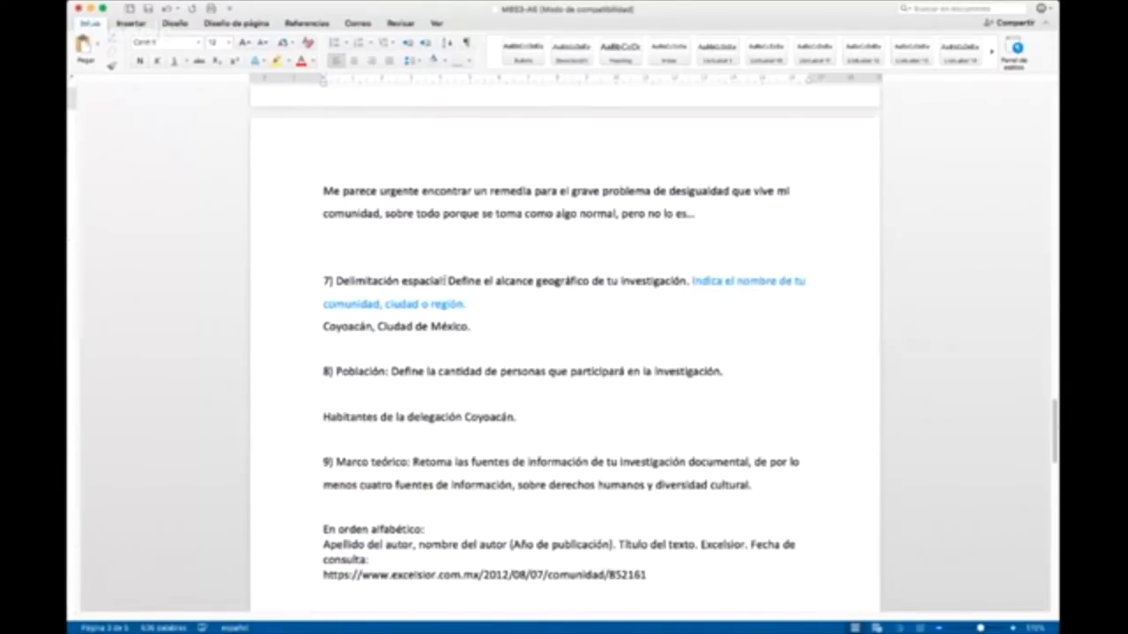
left_click_drag(444, 281, 485, 306)
key("Return")
key("Return")
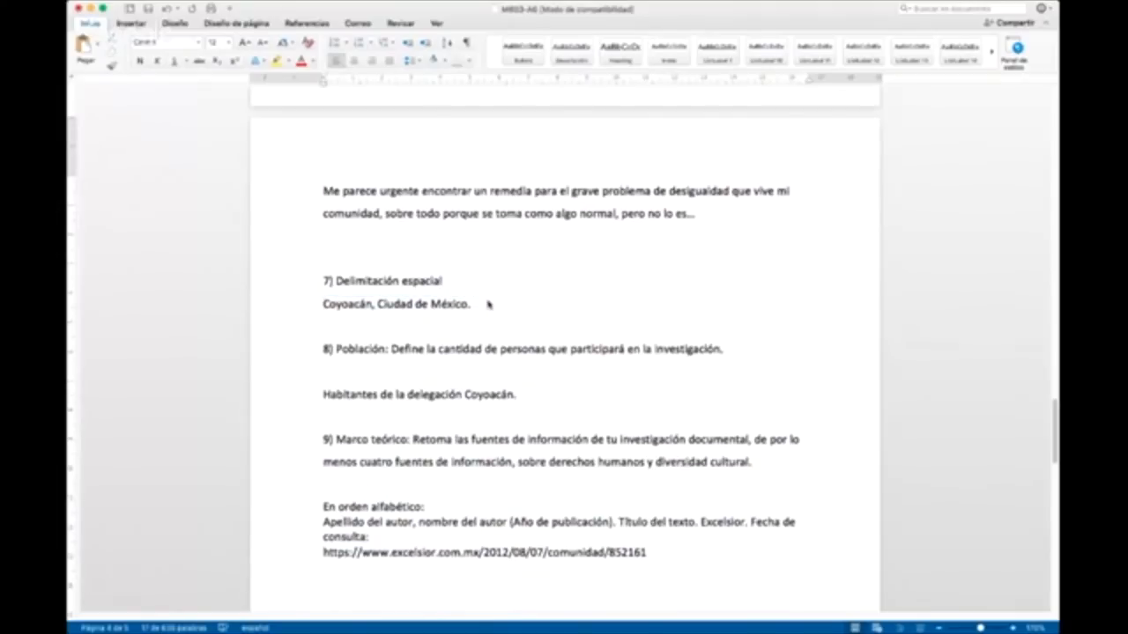
left_click_drag(476, 280, 289, 280)
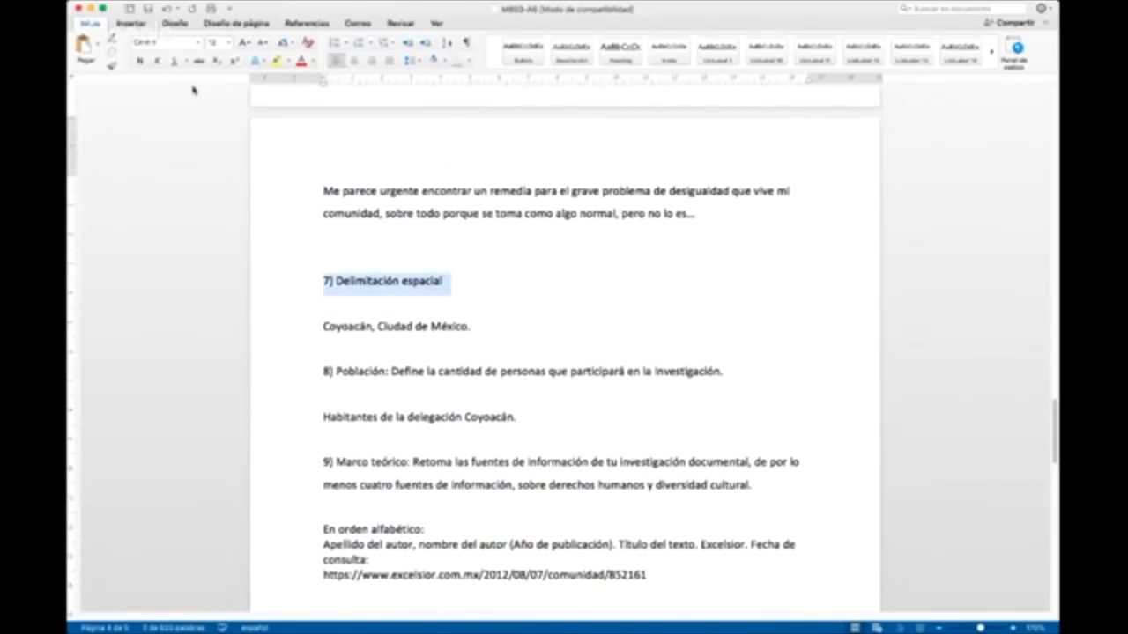
left_click(139, 61)
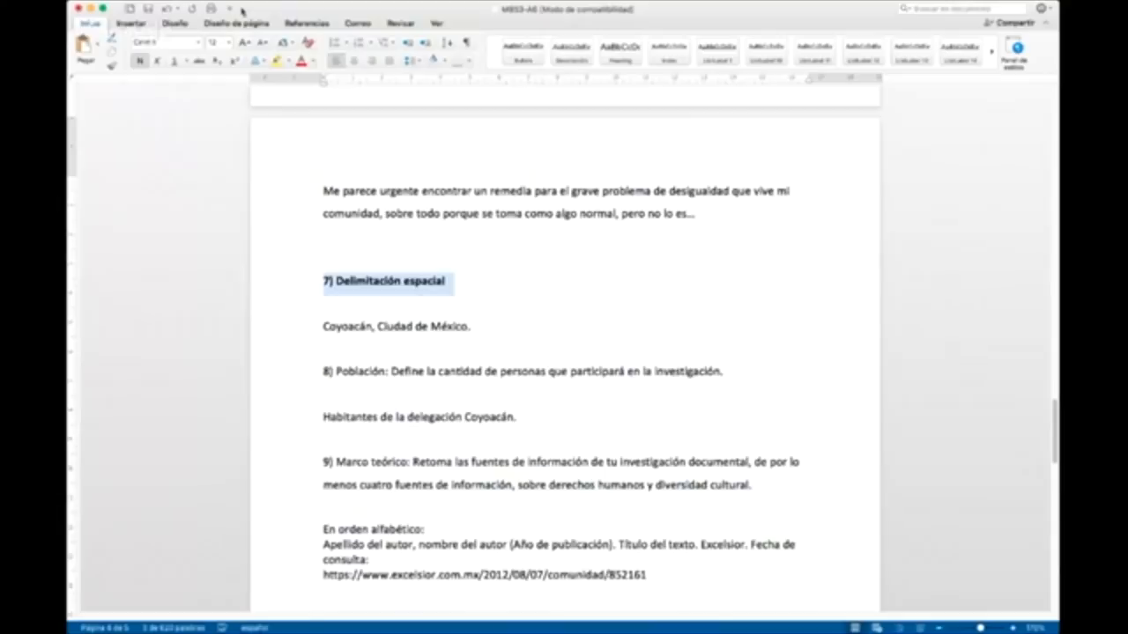
left_click(538, 290)
Step: Review sections 8 to 10, the format requirements, and the instructions for saving and uploading the file
key("super+Tab")
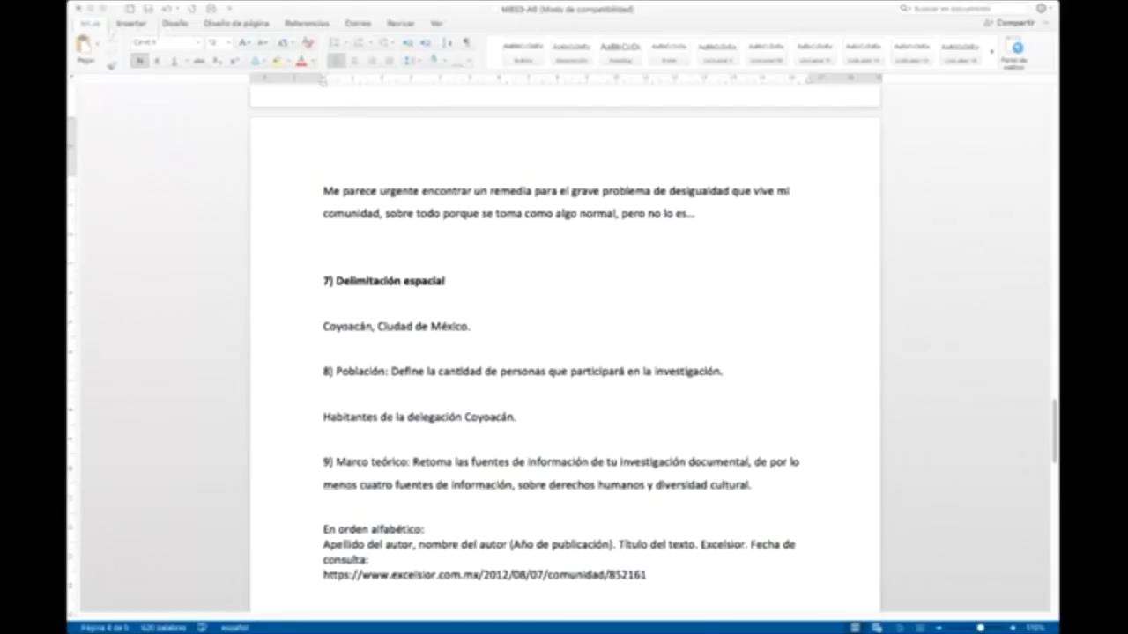
scroll(450, 353, "down", 1)
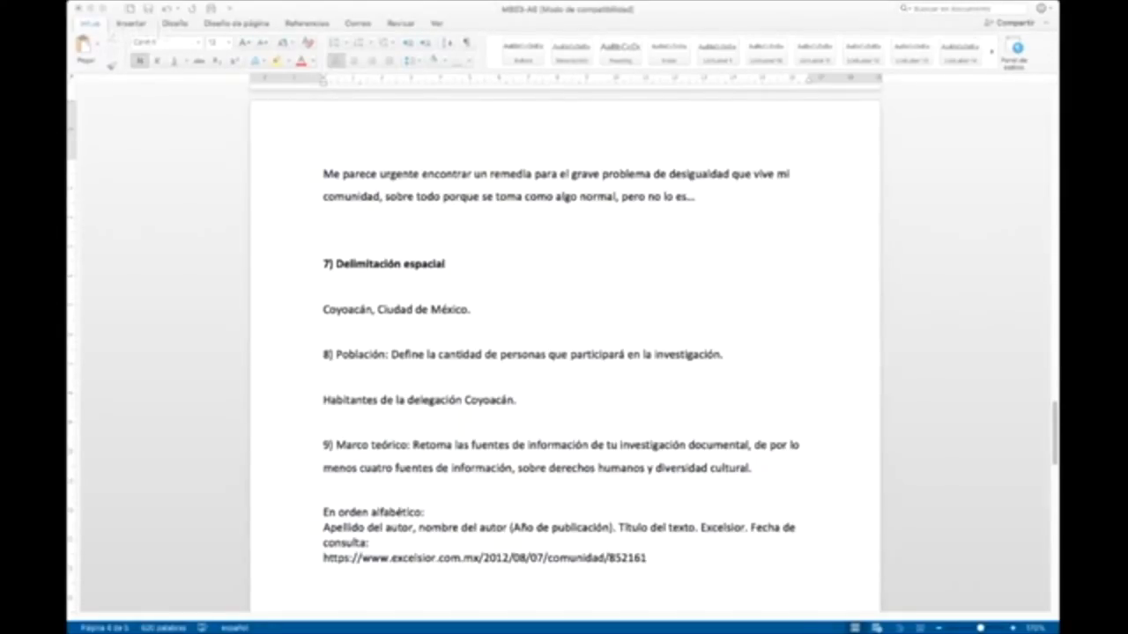
left_click(467, 354)
scroll(469, 358, "down", 3)
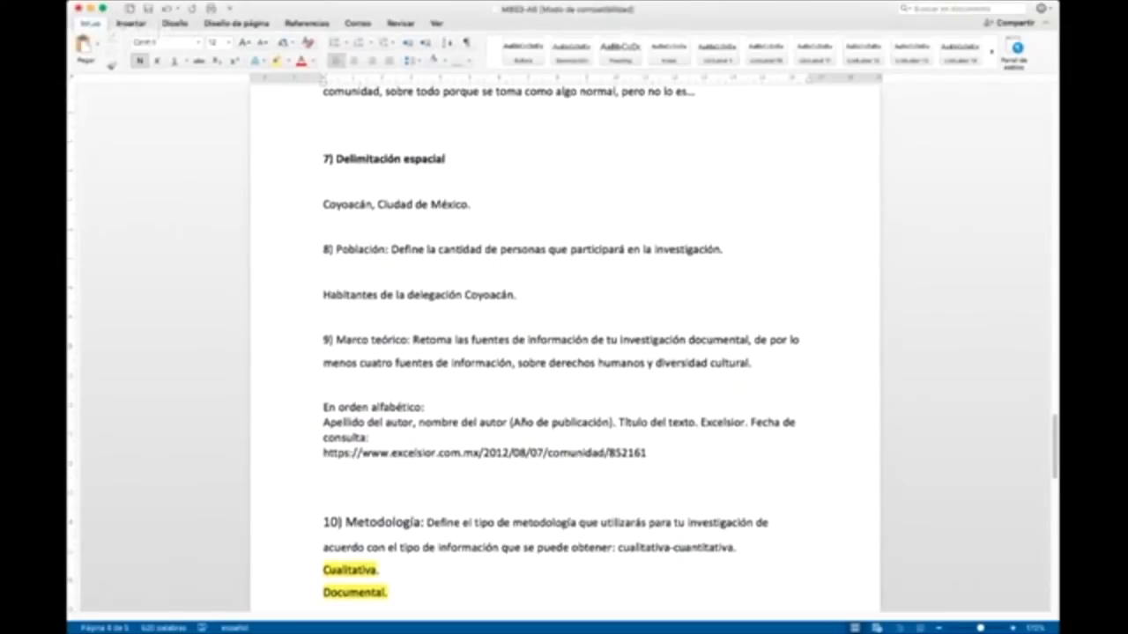
scroll(1002, 362, "down", 5)
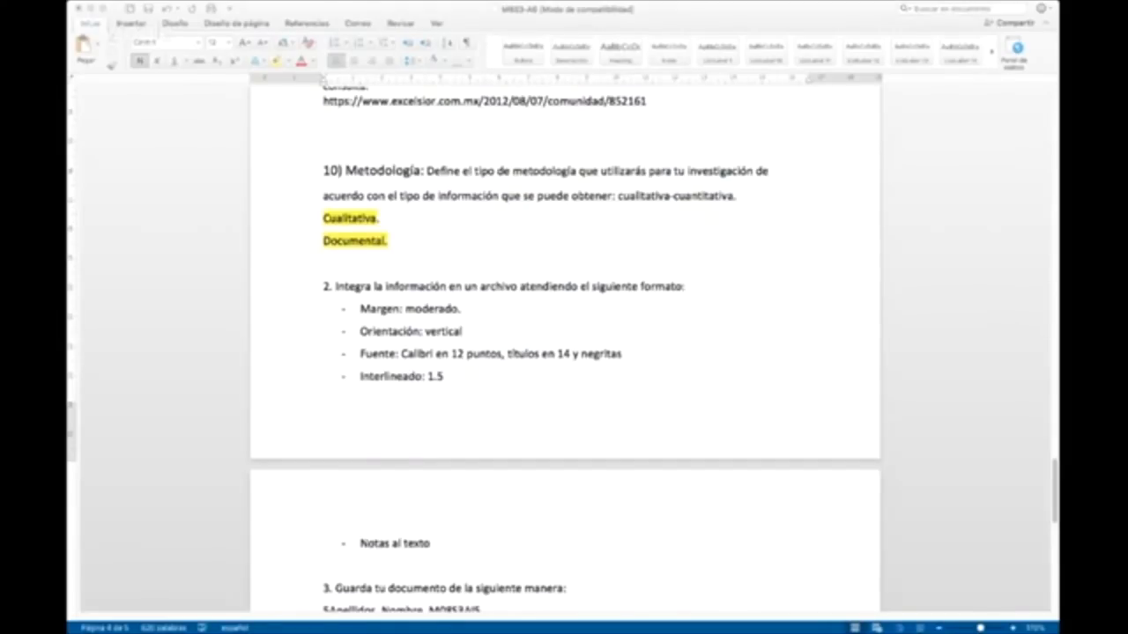
scroll(617, 408, "down", 15)
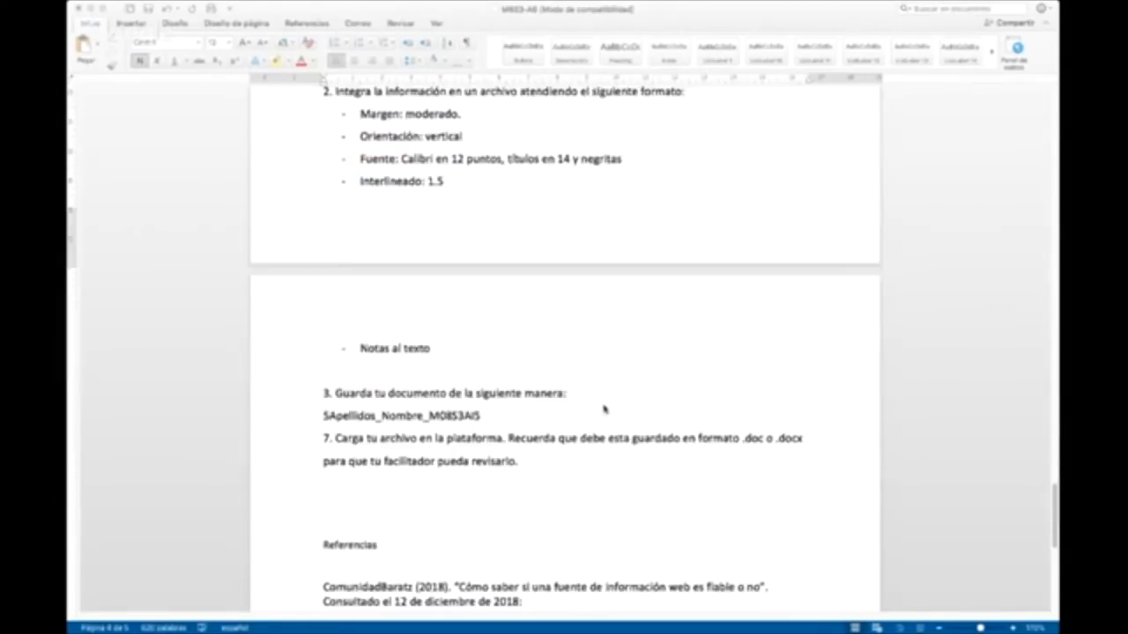
Step: A few lines below the last reference, paste the question "la nota al pie debemos ponerla al momento o despues ya al final", prefixed with "P:"
left_click(413, 152)
key("Return")
key("Return")
key("Return")
key("Return")
key("Return")
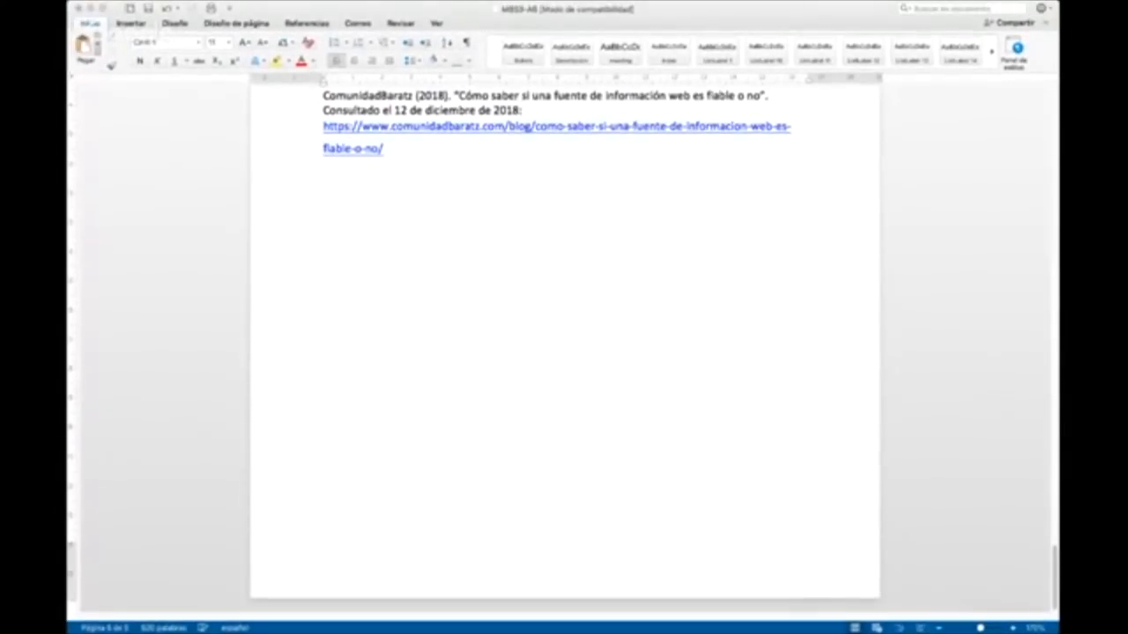
type("la nota al pie debemos ponerla al momento o despues ya al final")
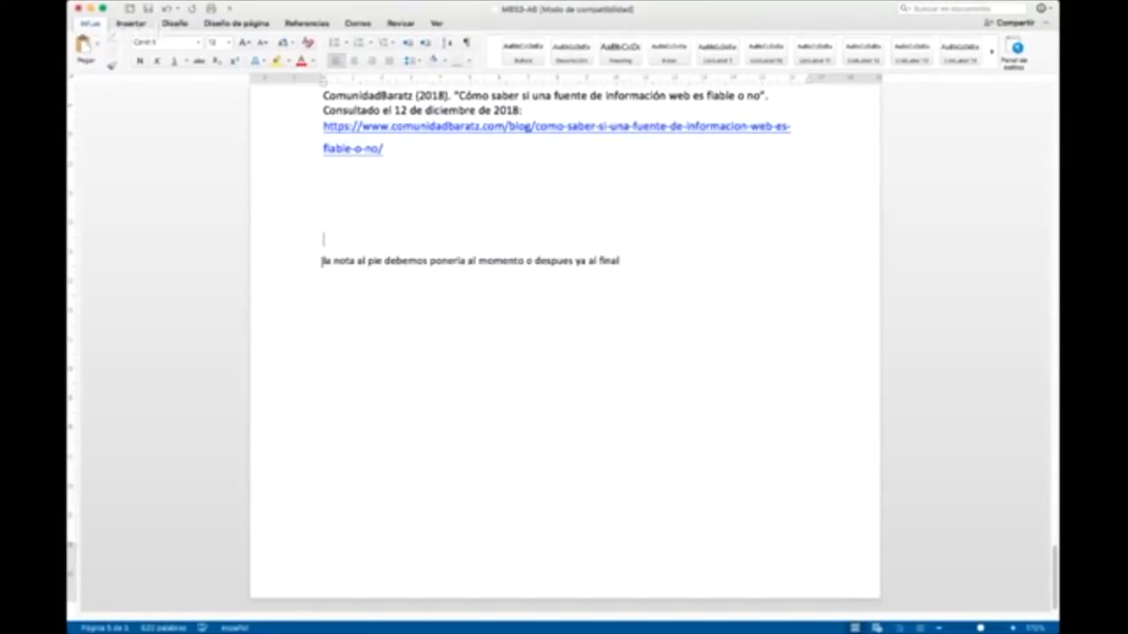
type("¿")
type(":")
left_click(648, 268)
key("Return")
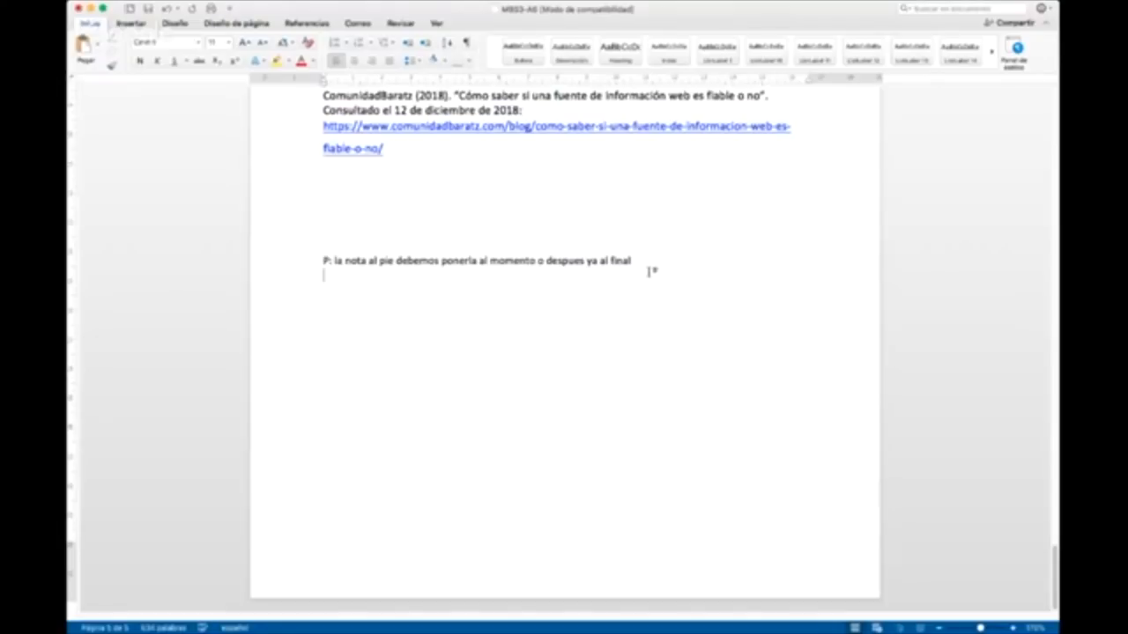
Step: Write the answer "R: La puedes poner en el momento que desees." on the line under the question
left_click(353, 275)
type("La puedes poner ")
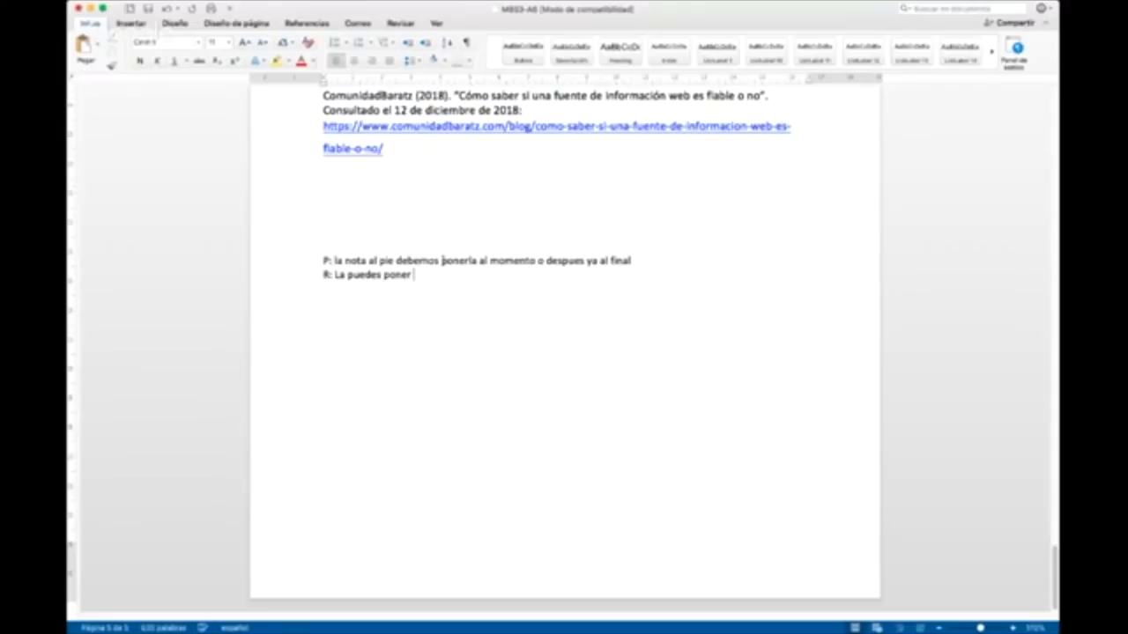
type("en el momento que dese")
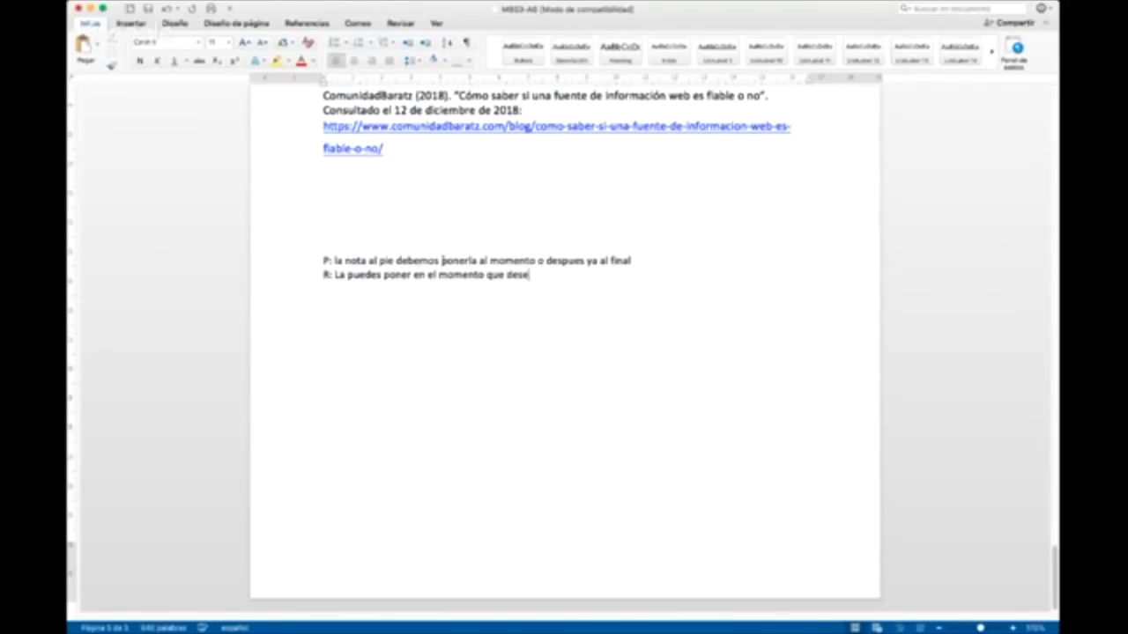
type("es")
type(".")
type("Sugiero que escri")
type("bamo")
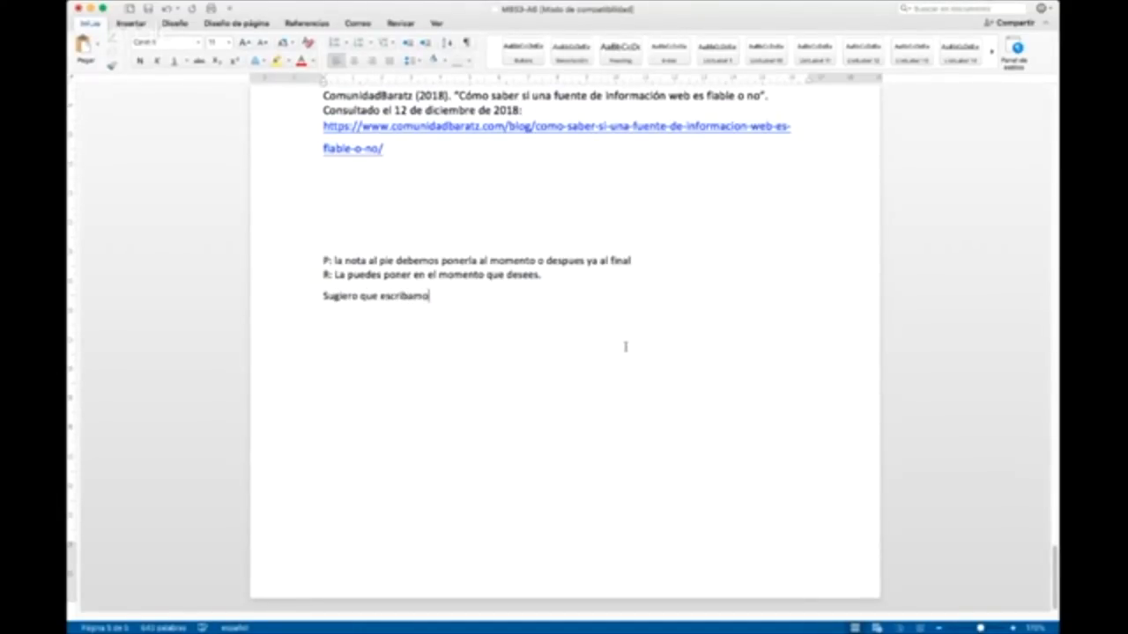
type("s dos dotas, o inc")
Step: Add the recommendation "Sugiero que escribamos dos notas al pie de página." as a new paragraph under the answer
key("BackSpace")
key("BackSpace")
key("BackSpace")
key("BackSpace")
key("BackSpace")
key("BackSpace")
type("dos notas al pie de página.")
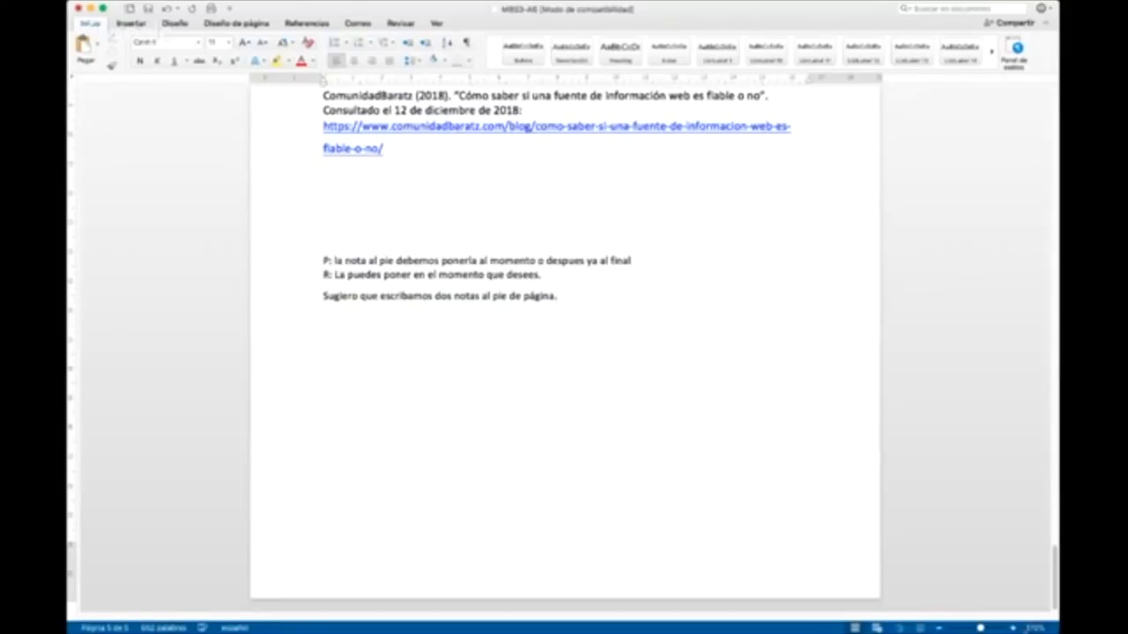
left_click(1013, 628)
left_click(1013, 629)
left_click(1013, 628)
left_click(1013, 628)
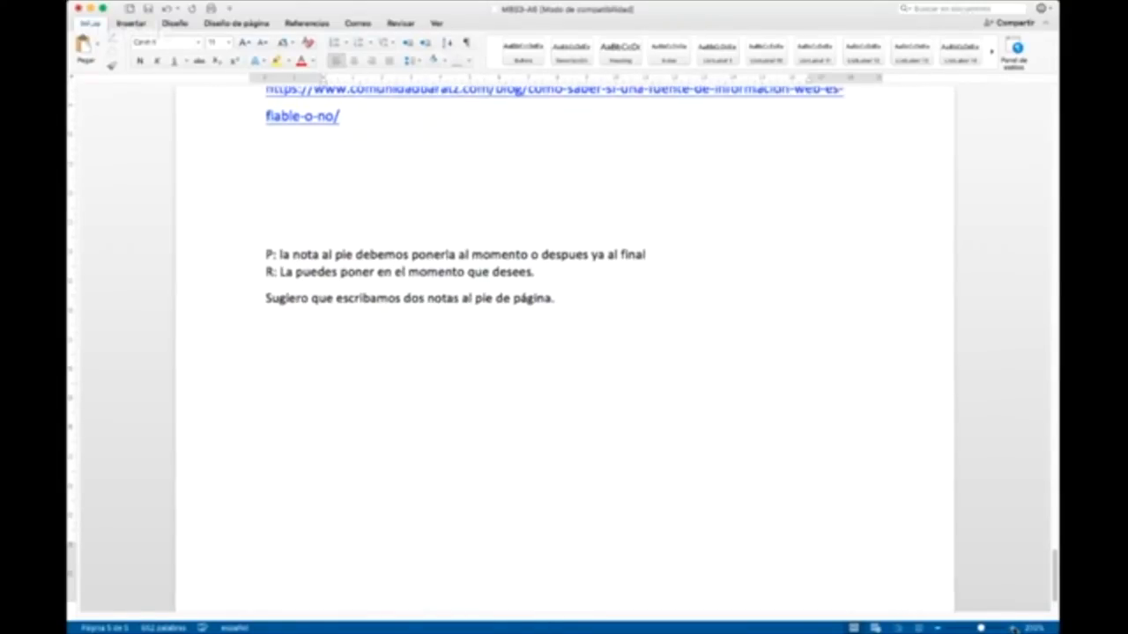
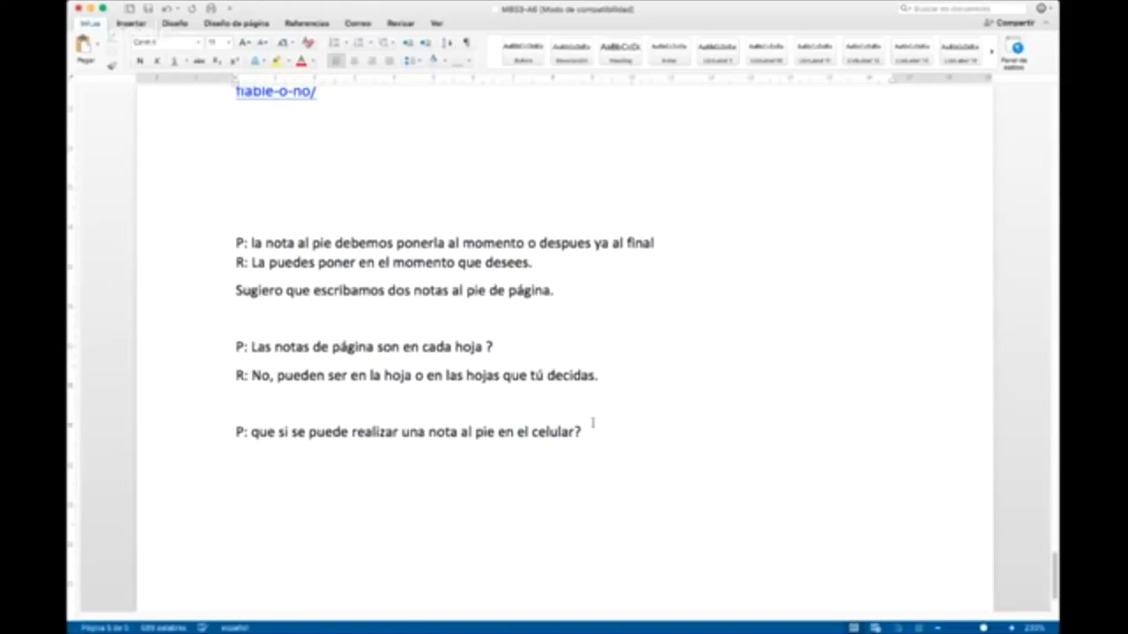
Step: Answer the question about footnotes on the cell phone with "R: No sé la respuesta. Creo que depende del celular y el programa."
type("D")
key("BackSpace")
type("No sé la respuesta")
key("BackSpace")
type(". Creo que depende del celular y el programa.")
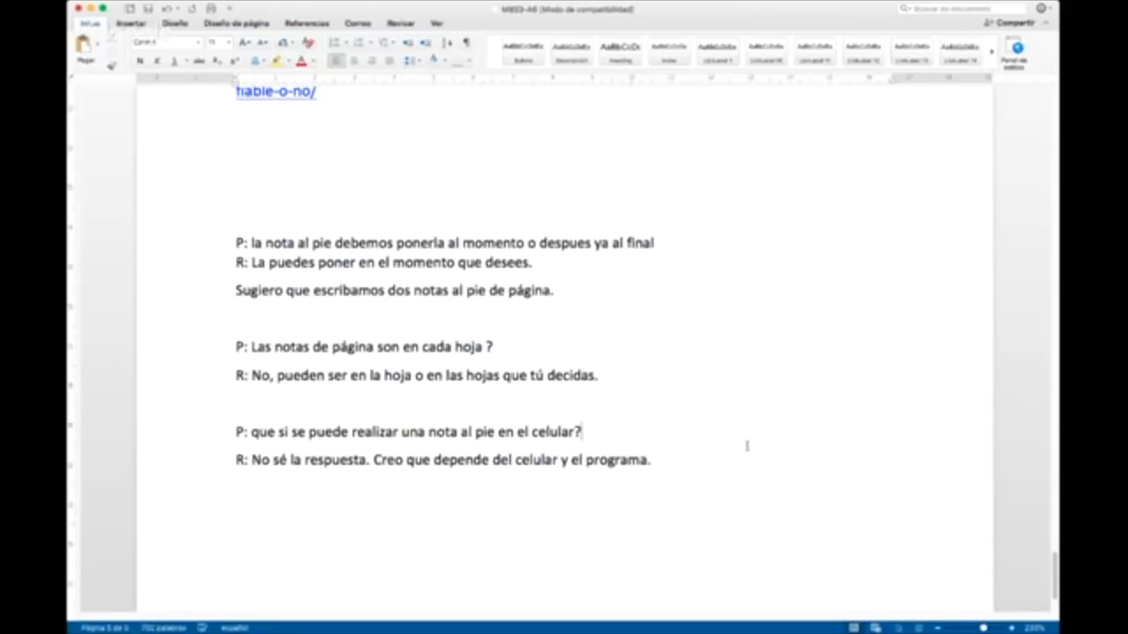
Step: On a new page, paste the question "en el punto 5 pondremos las preguntas y las responderemos nosotros mismos??", prefixed with "P:"
key("Return")
key("Return")
key("Return")
key("Return")
key("Return")
key("Return")
key("Return")
key("Return")
key("Return")
key("Return")
key("Return")
key("Return")
key("Return")
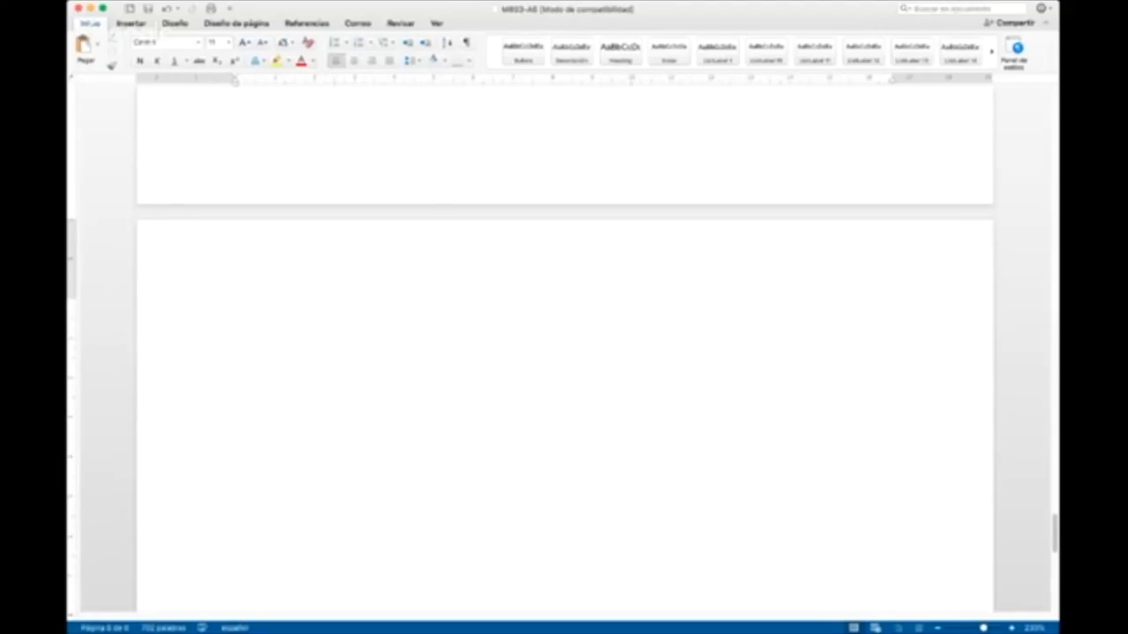
left_click(456, 325)
scroll(462, 325, "down", 3)
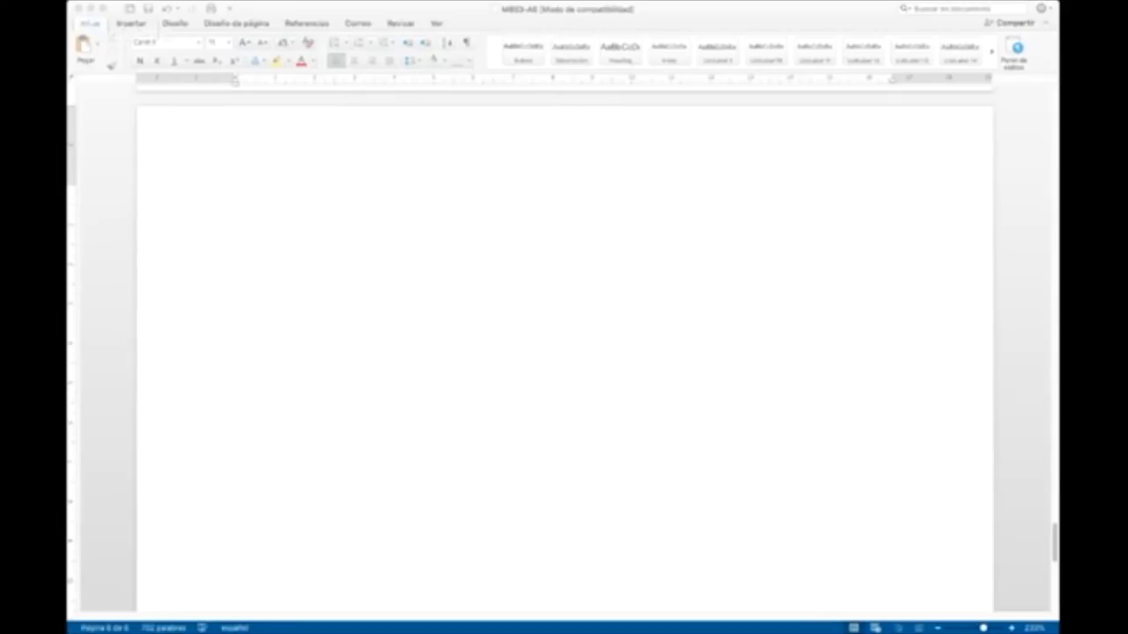
left_click(385, 256)
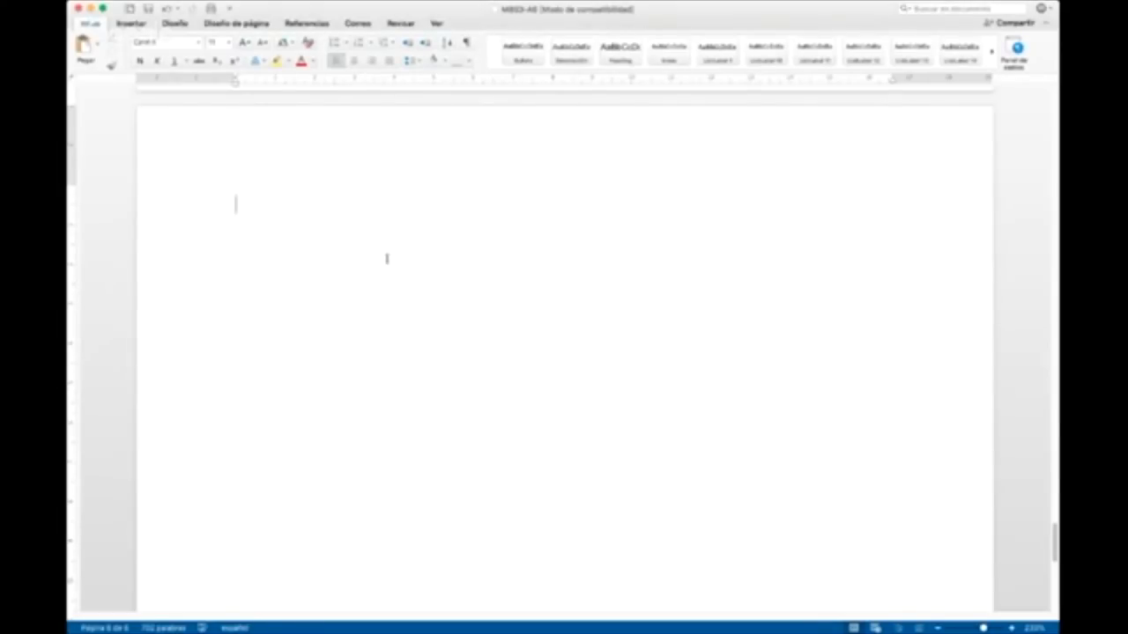
left_click(99, 46)
left_click(106, 101)
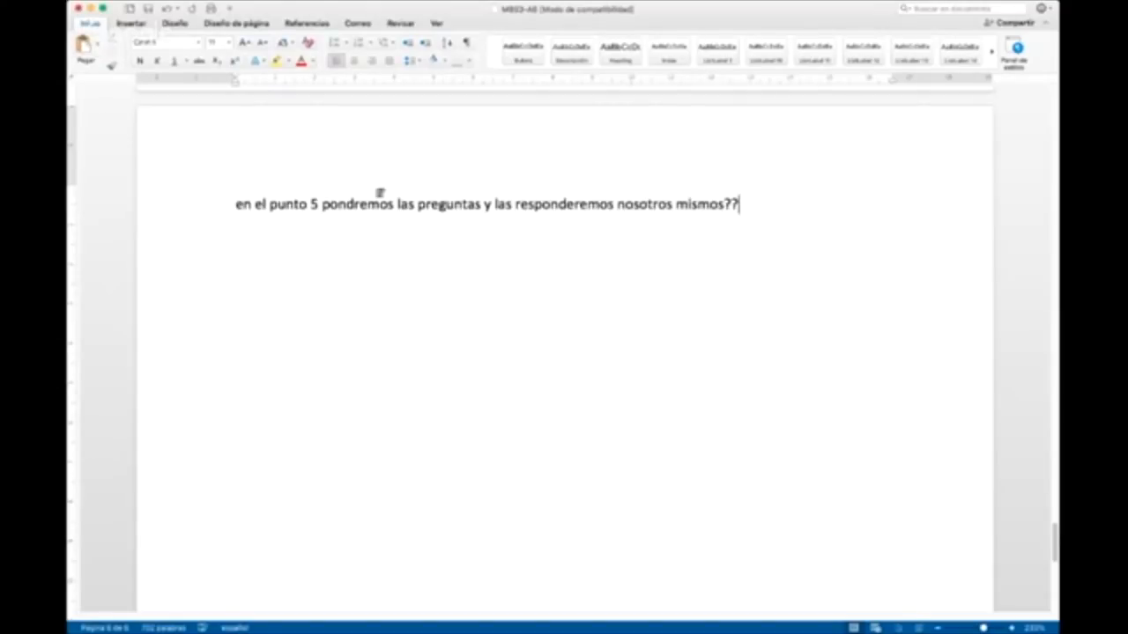
left_click(234, 202)
type("P:")
Step: Check section 5 of the template and write "R: Sí, pondremos nosotros las preguntas." under the question about point 5
left_click(295, 238)
type("R:")
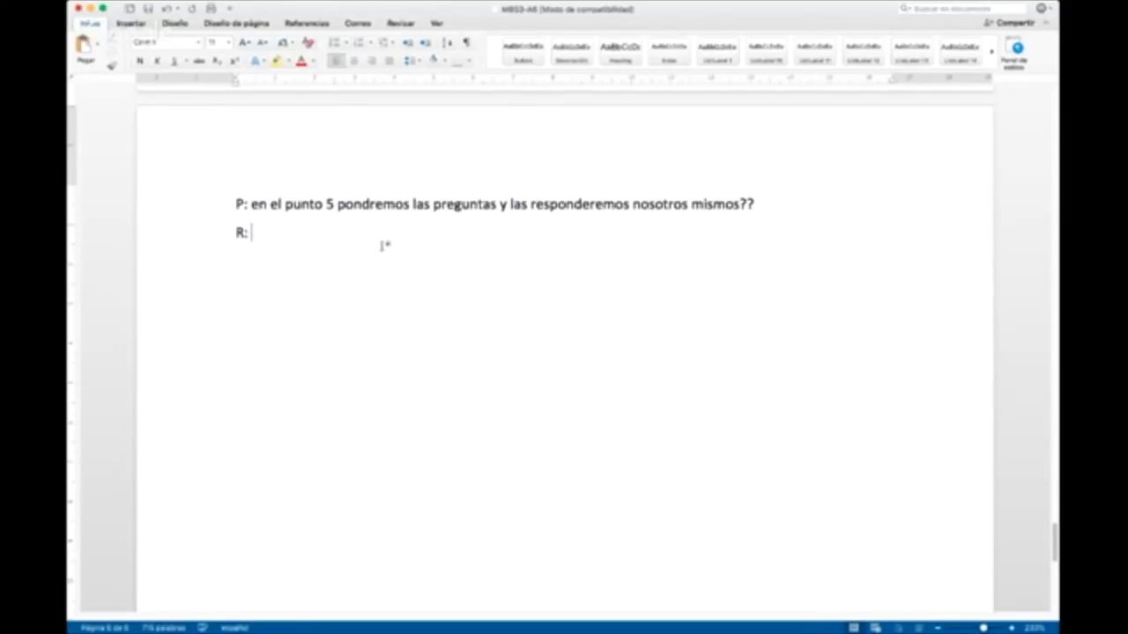
scroll(502, 282, "up", 2)
scroll(501, 282, "up", 20)
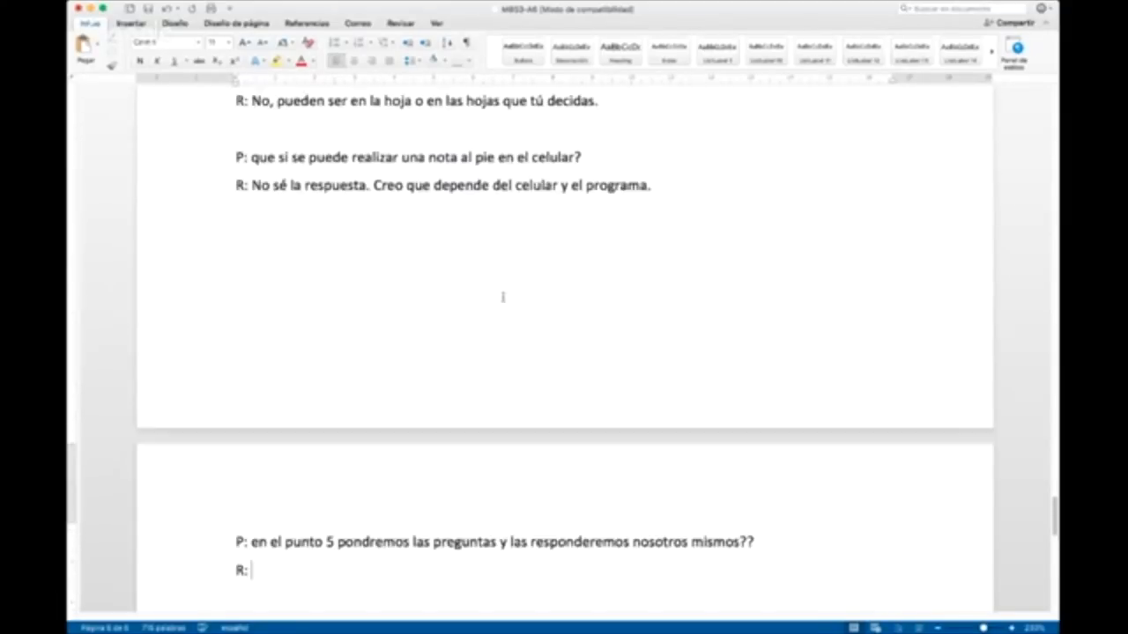
scroll(510, 300, "up", 20)
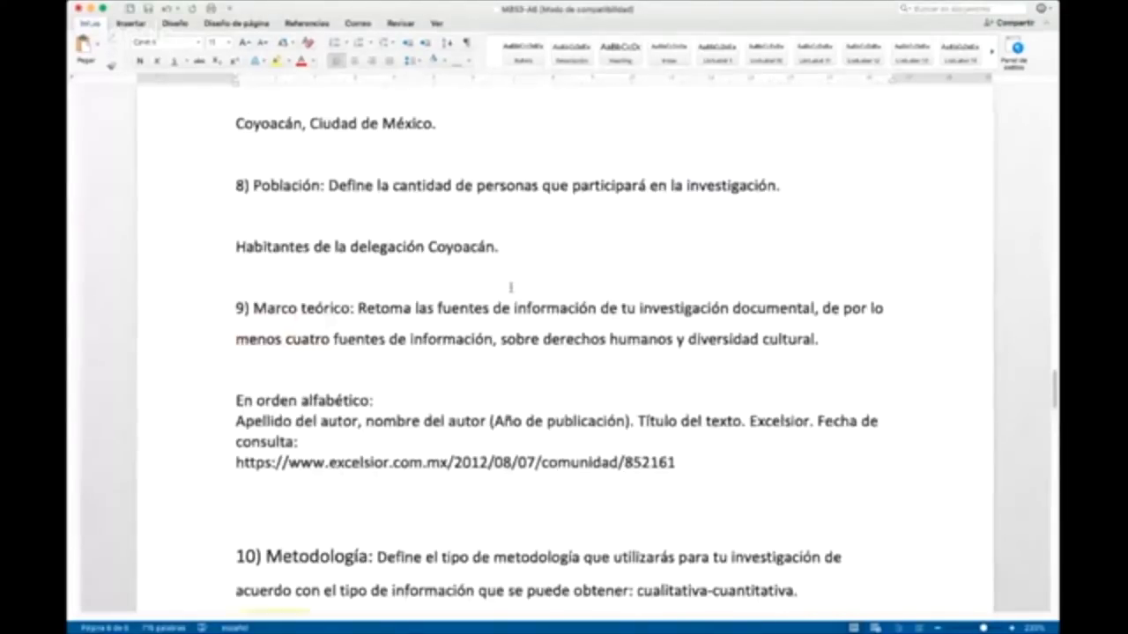
scroll(509, 285, "up", 10)
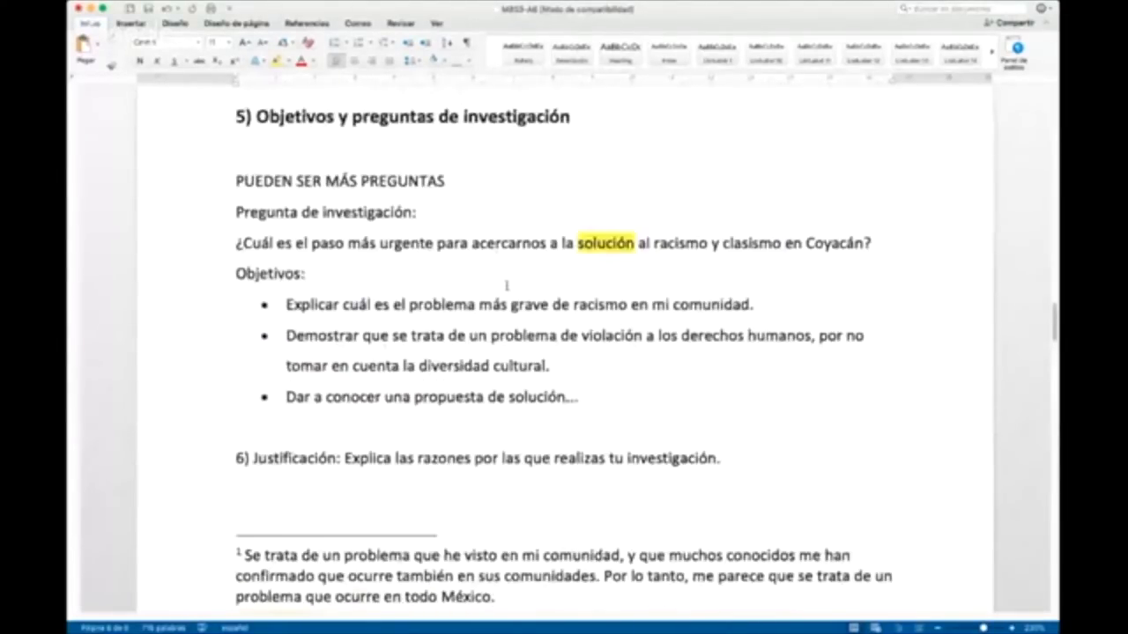
scroll(509, 284, "down", 10)
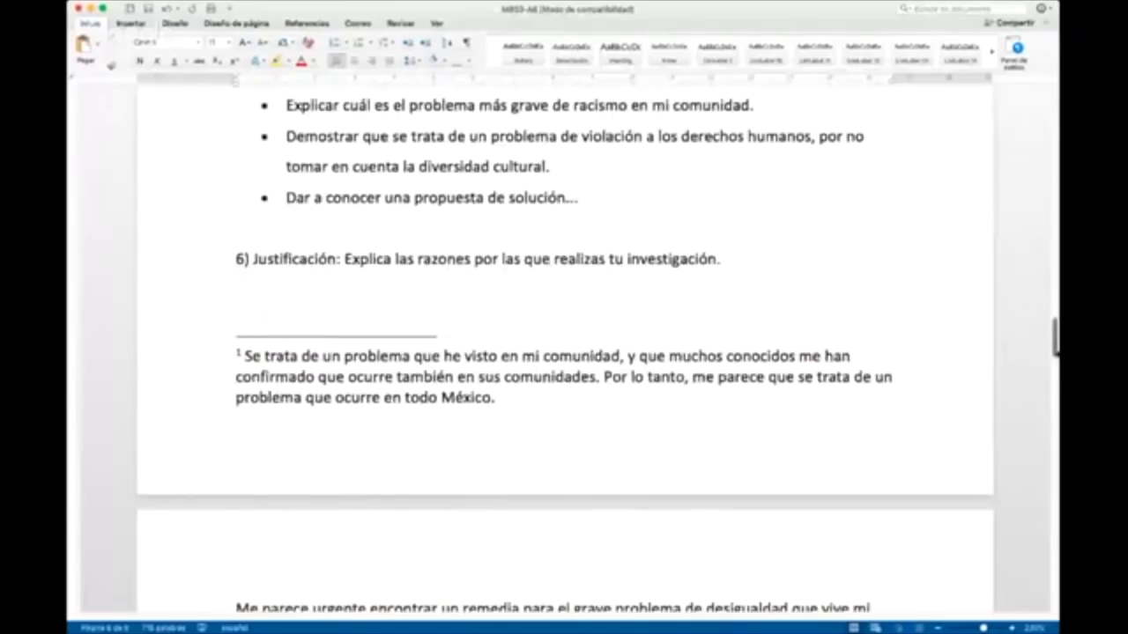
scroll(497, 335, "down", 20)
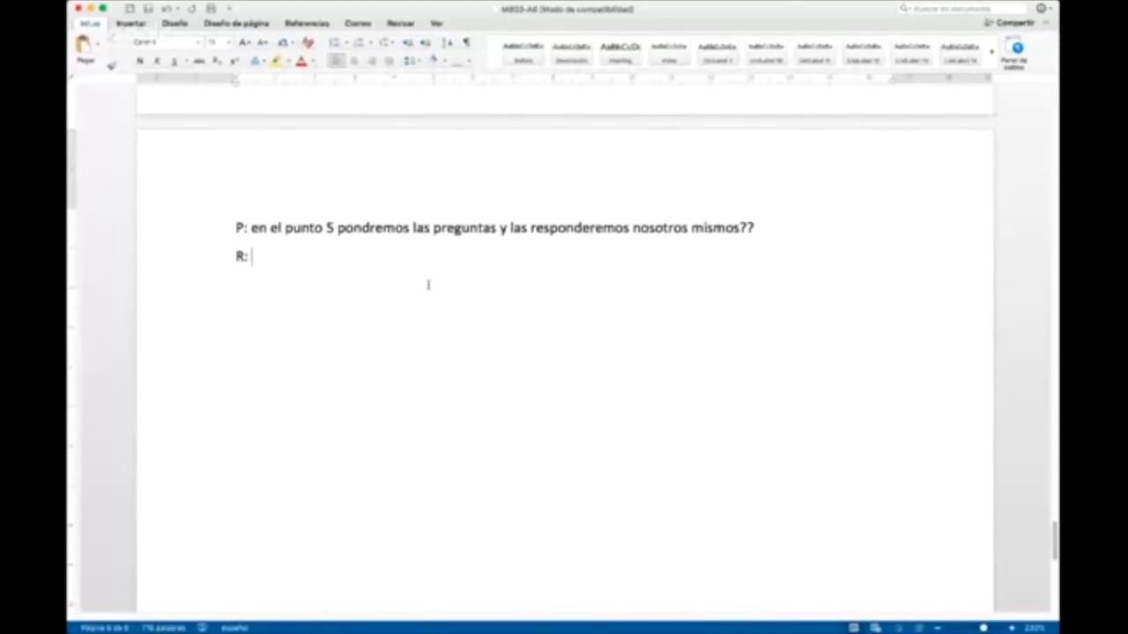
type("Sí, pondremos")
key("BackSpace")
key("BackSpace")
key("BackSpace")
key("BackSpace")
type("emos ")
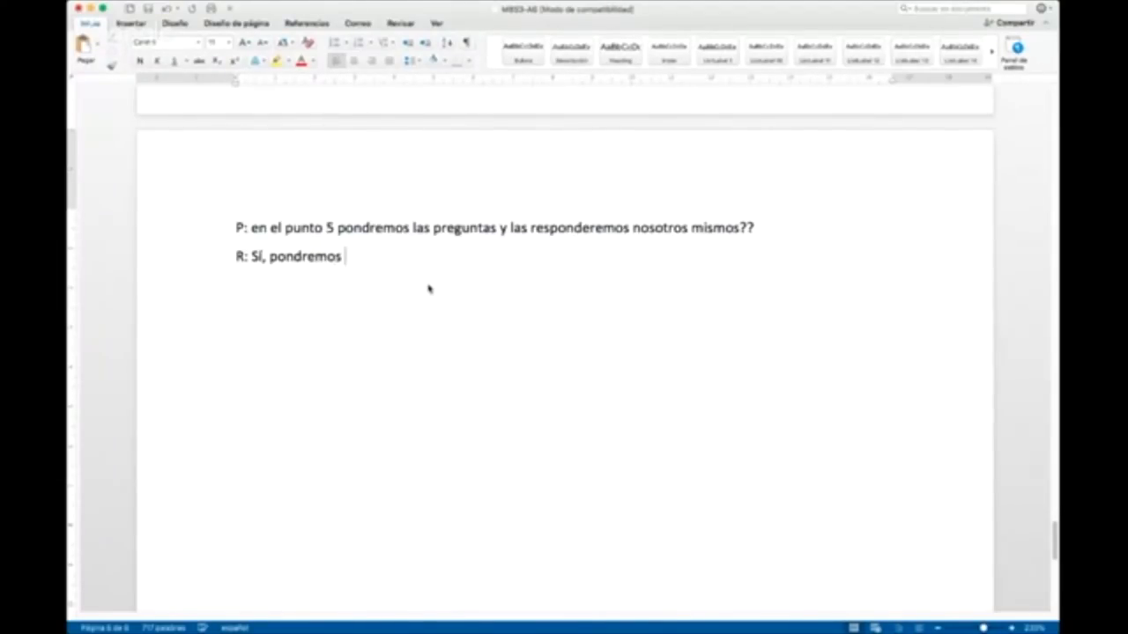
type("nosotros las preguntas.")
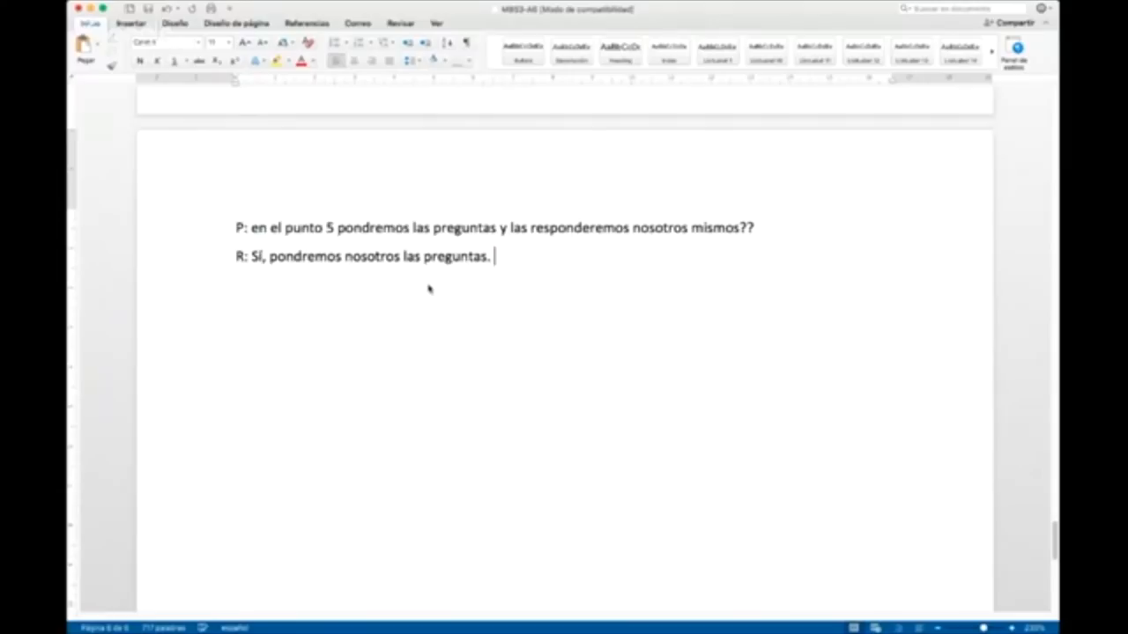
Step: Add "No es necesario responderlas." as a new paragraph under the answer about point 5
key("Return")
type("No es necesario ")
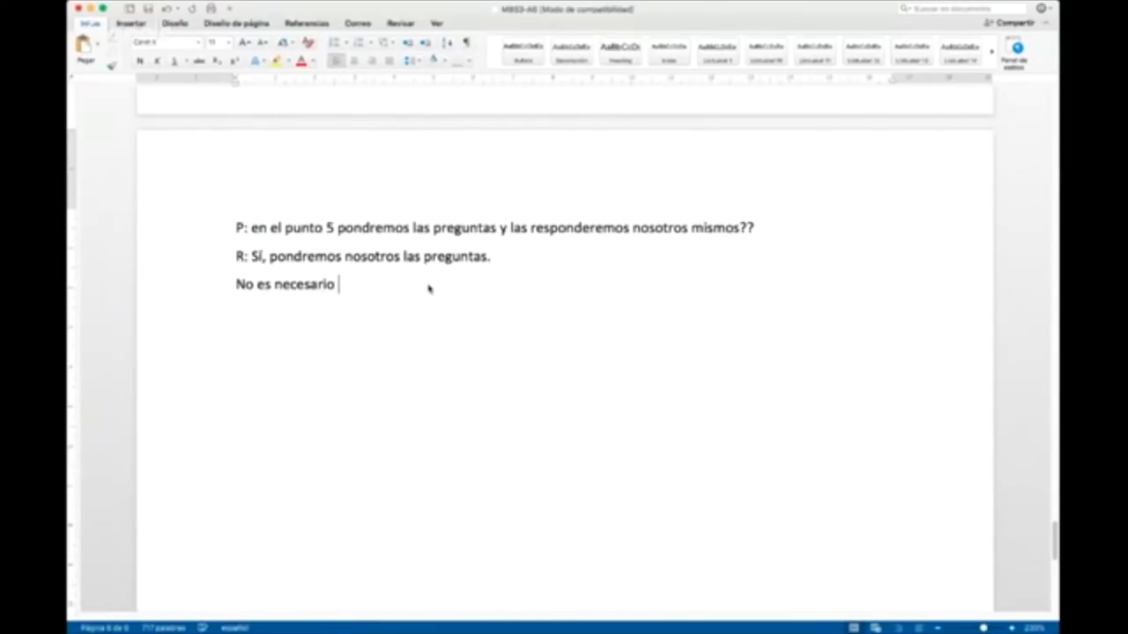
type("responderlas.")
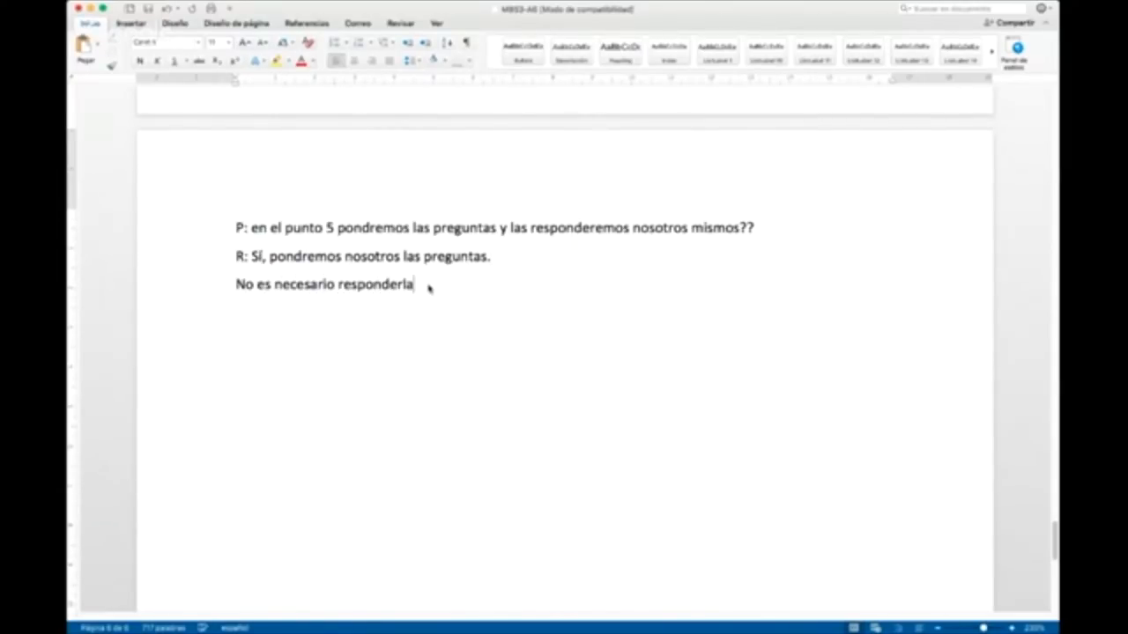
key("BackSpace")
key("BackSpace")
type(", gu")
key("BackSpace")
key("BackSpace")
key("BackSpace")
key("BackSpace")
Step: Add the paragraph "Más bien, hay que escribir también los objetivos, que son las metas de lo que queremos investigar." to the answer
type("Más bien, hay que")
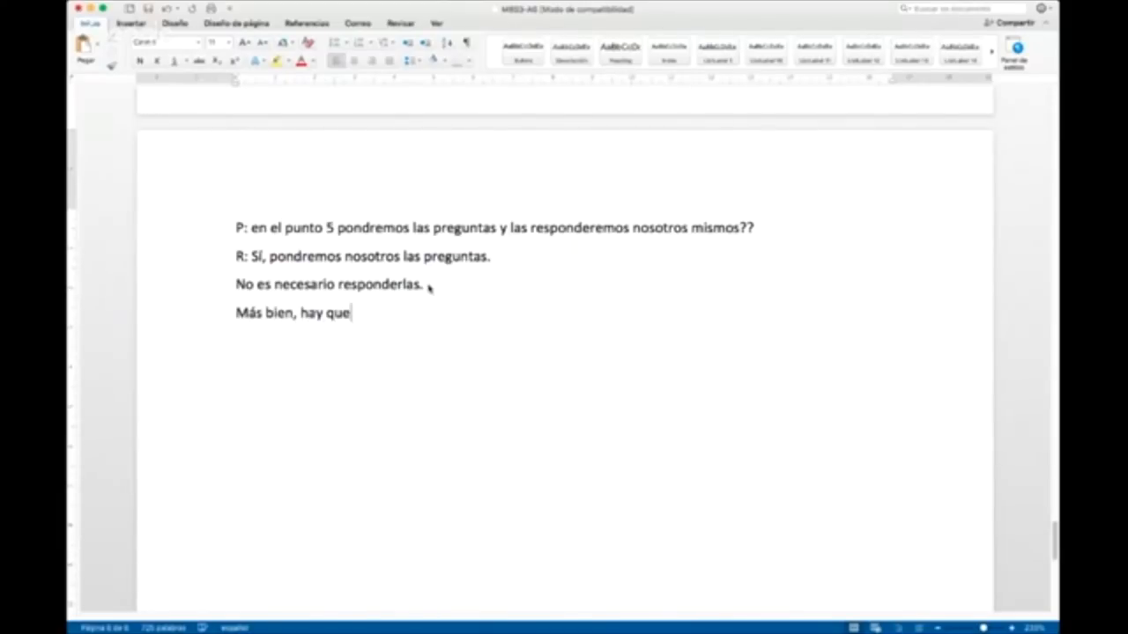
type(" escribir también los ob")
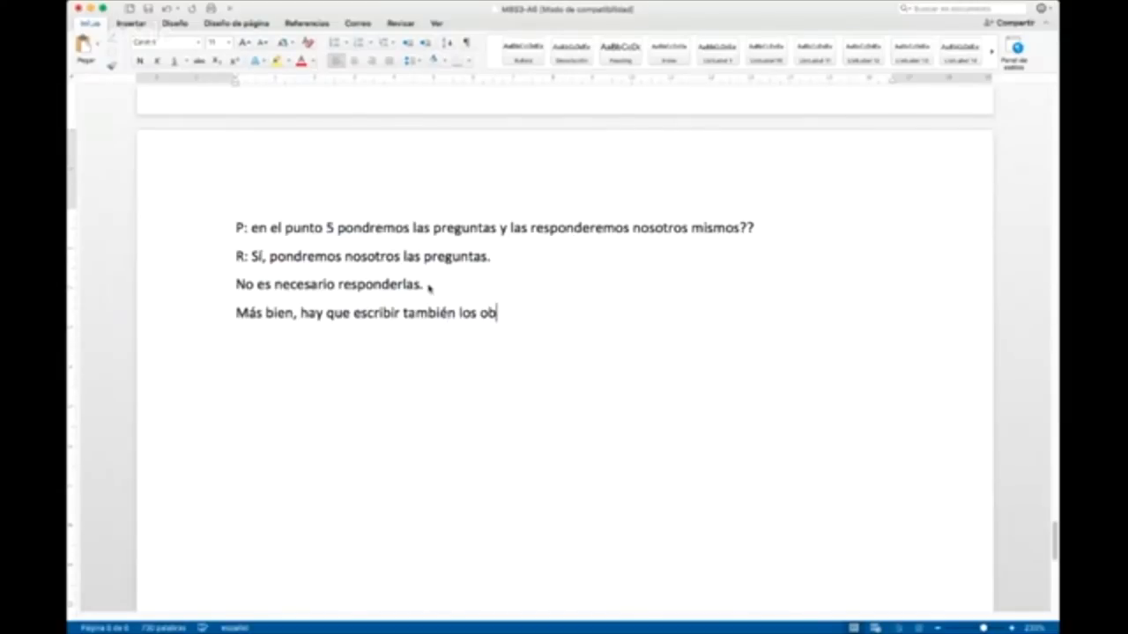
type("jetivos, que son las met")
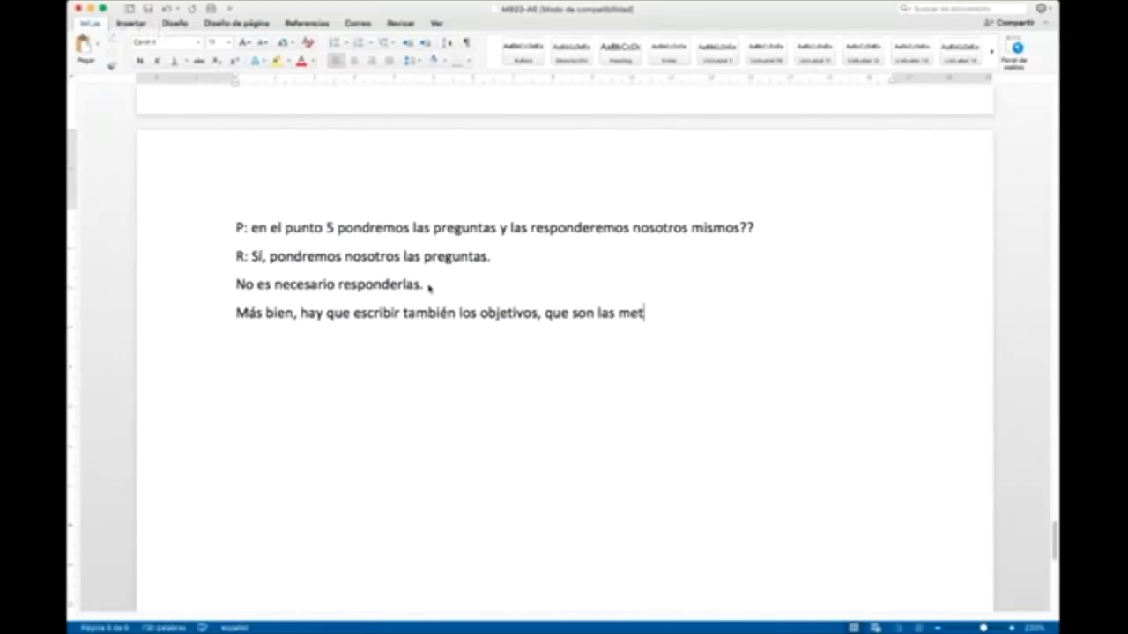
type("as de lo que quer")
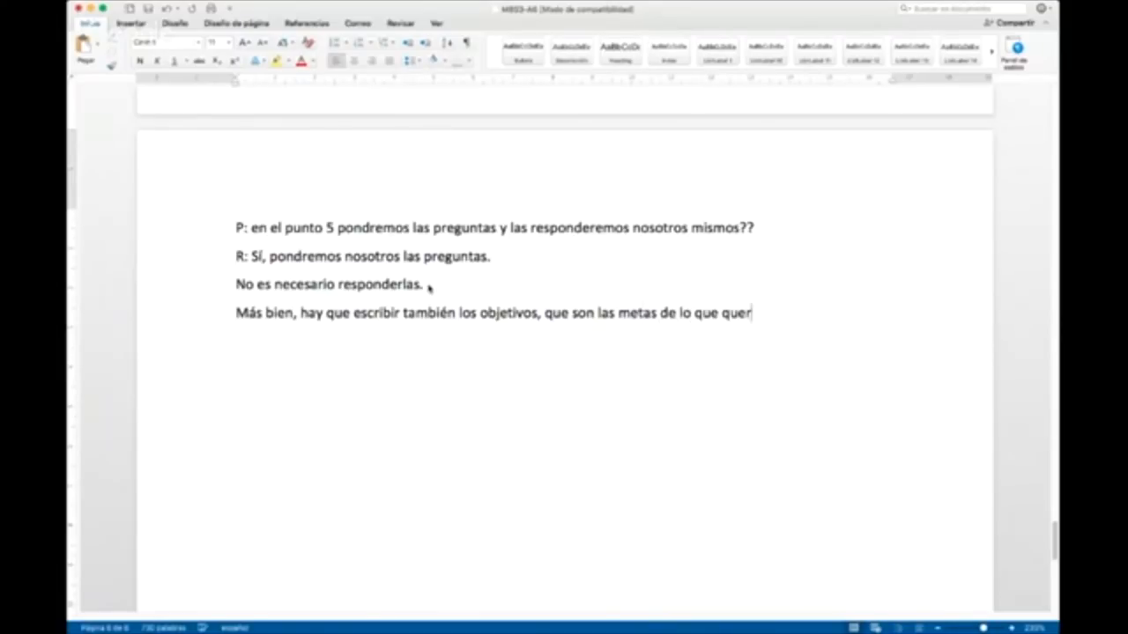
type("emos investigar.")
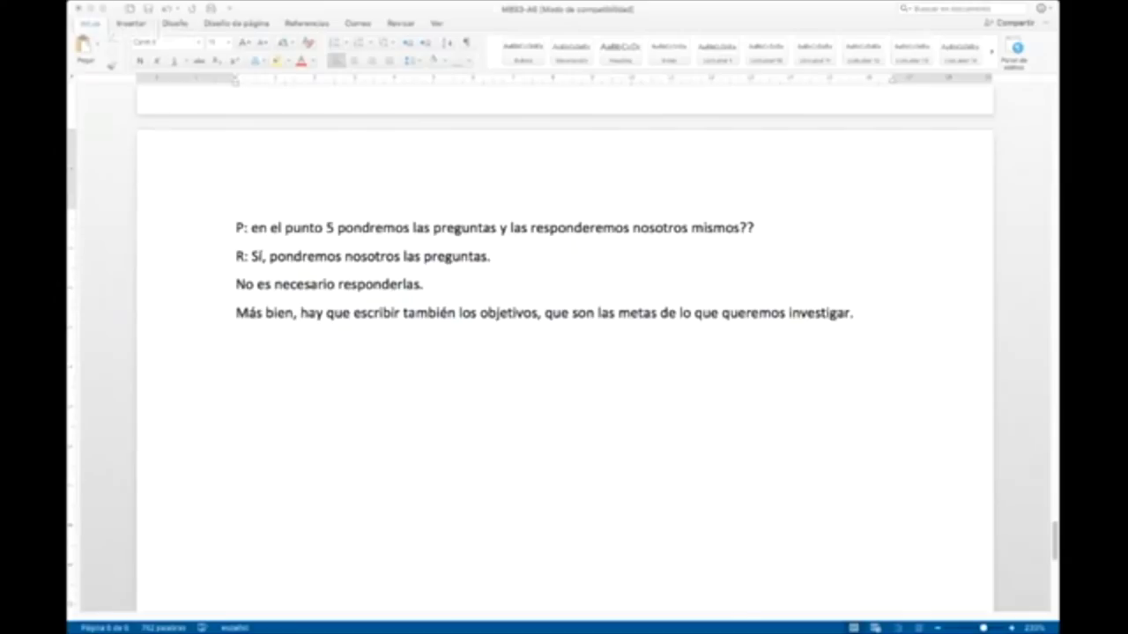
Step: A few lines below the answer, paste the copied question about discrimination against older adults as the activity 6 topic, prefixed with "P:"
left_click(422, 411)
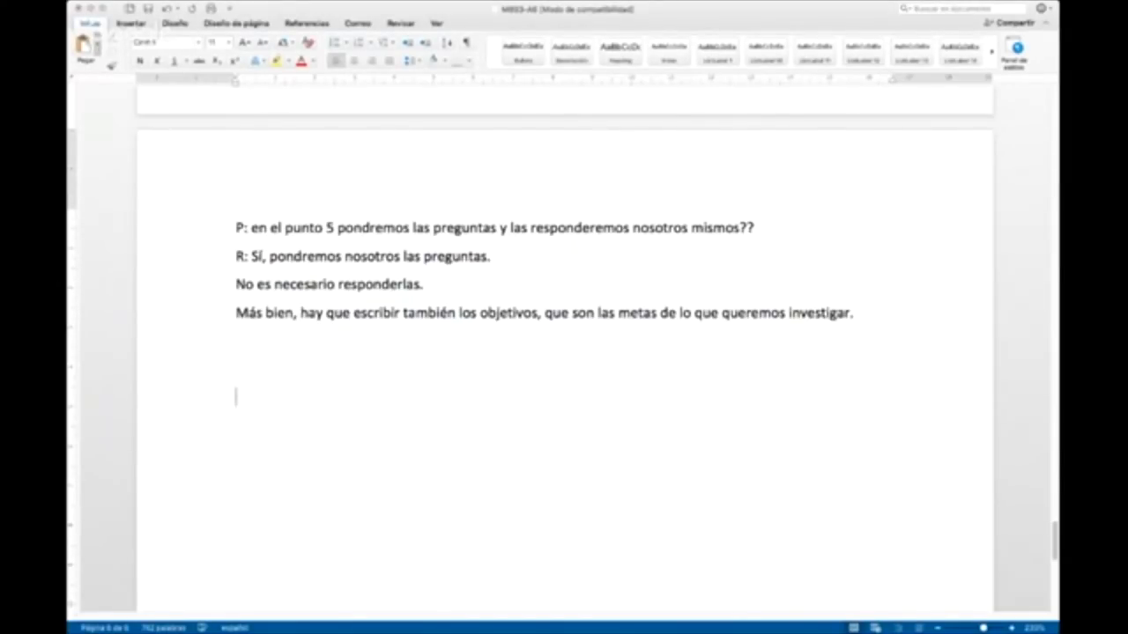
type("puede ser un buen tema para la actividad 6 sobre la discriminación en adultos mayores? o solo es investigar sobre derechos humanos y diversidad gracias.")
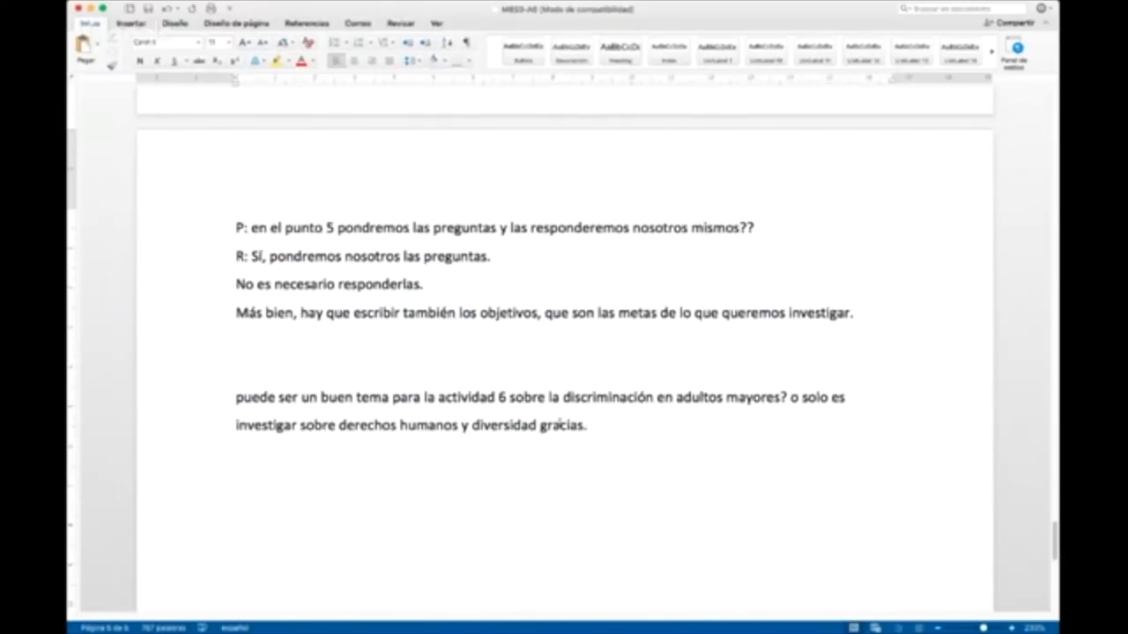
left_click(235, 397)
type("P:")
Step: Write the answer "R: Solo es de derechos humanos y diversidad CULTURAL." on the line under the topic question
left_click(245, 456)
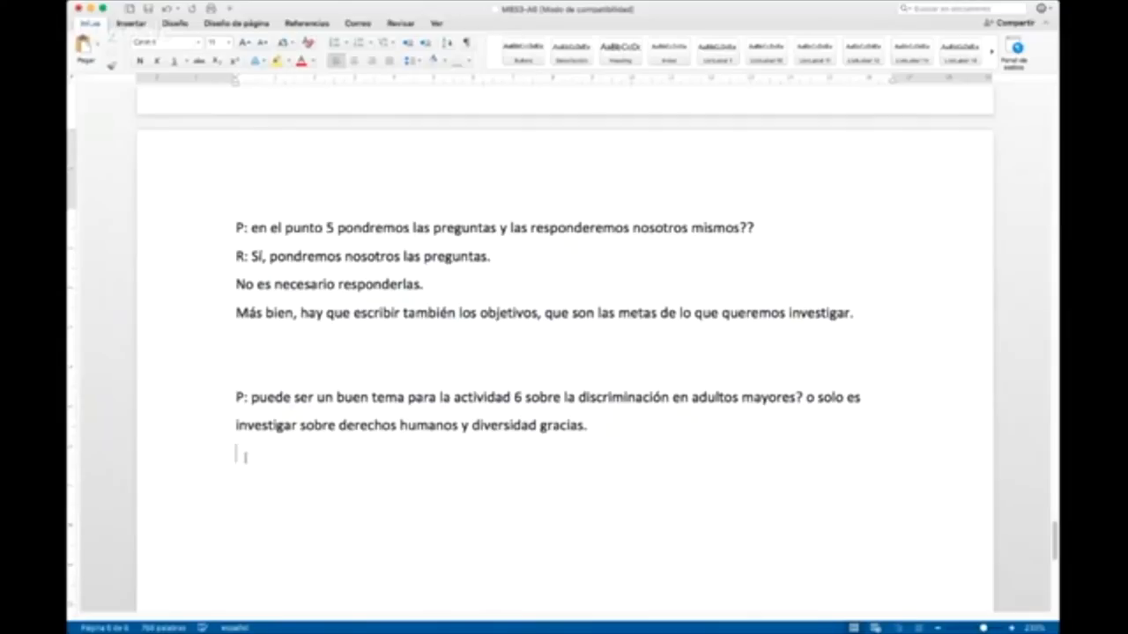
type("R: Solo es de derec")
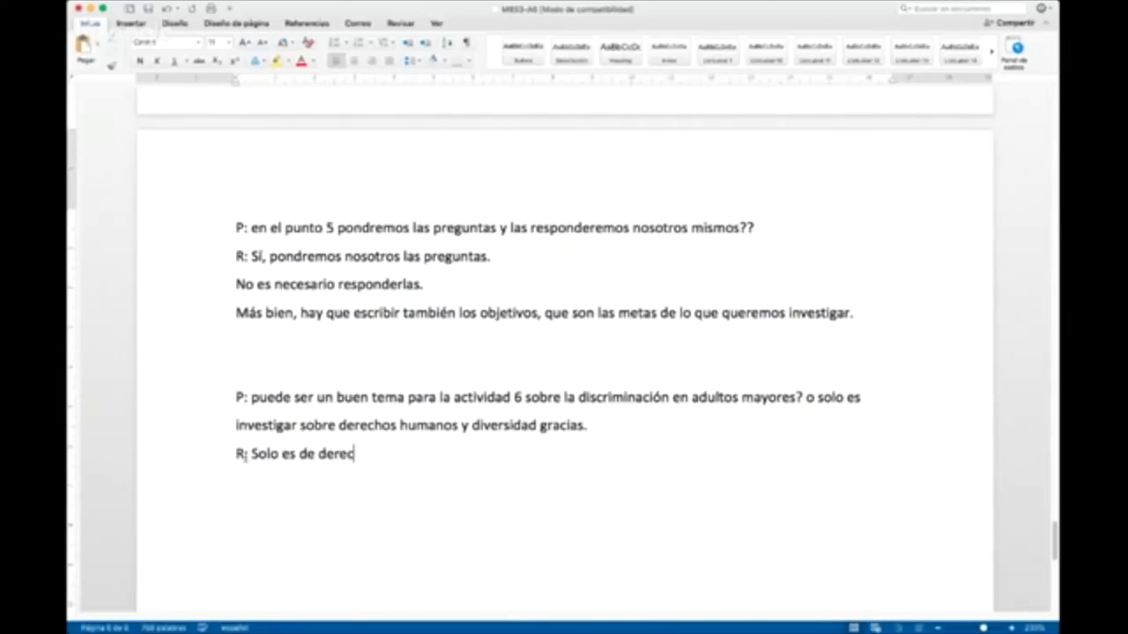
type("hos humanos y div")
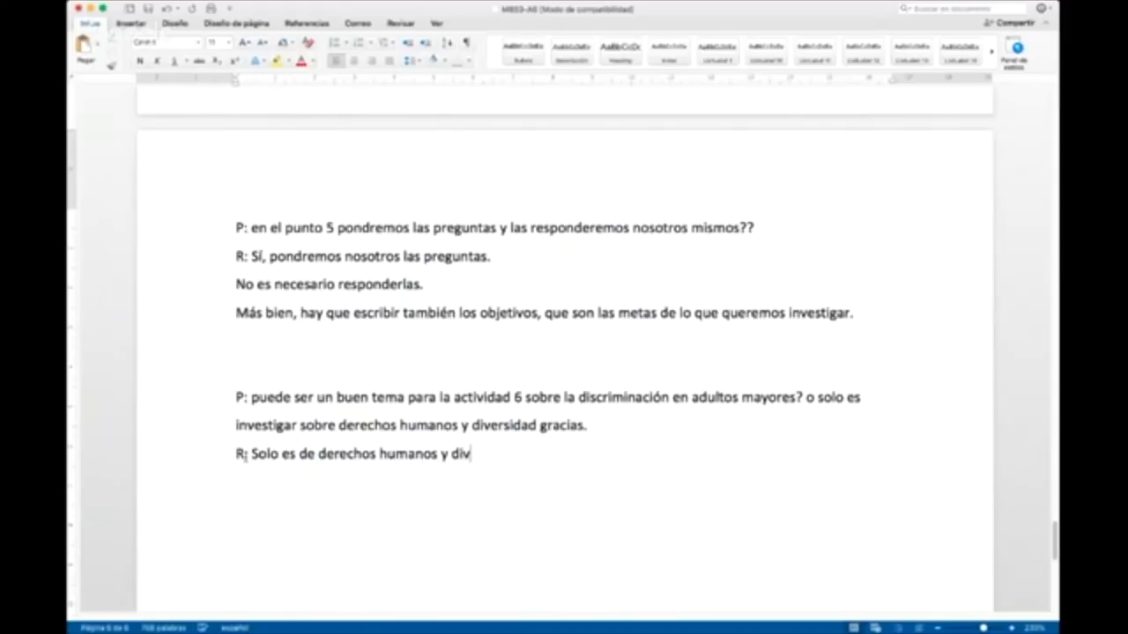
type("ersidad CULTURAL.")
Step: Add "Pero, podrías acercarte al tema, con algo similar." as a new paragraph under the answer
key("Return")
type("Pero, podrías acercarte al tema")
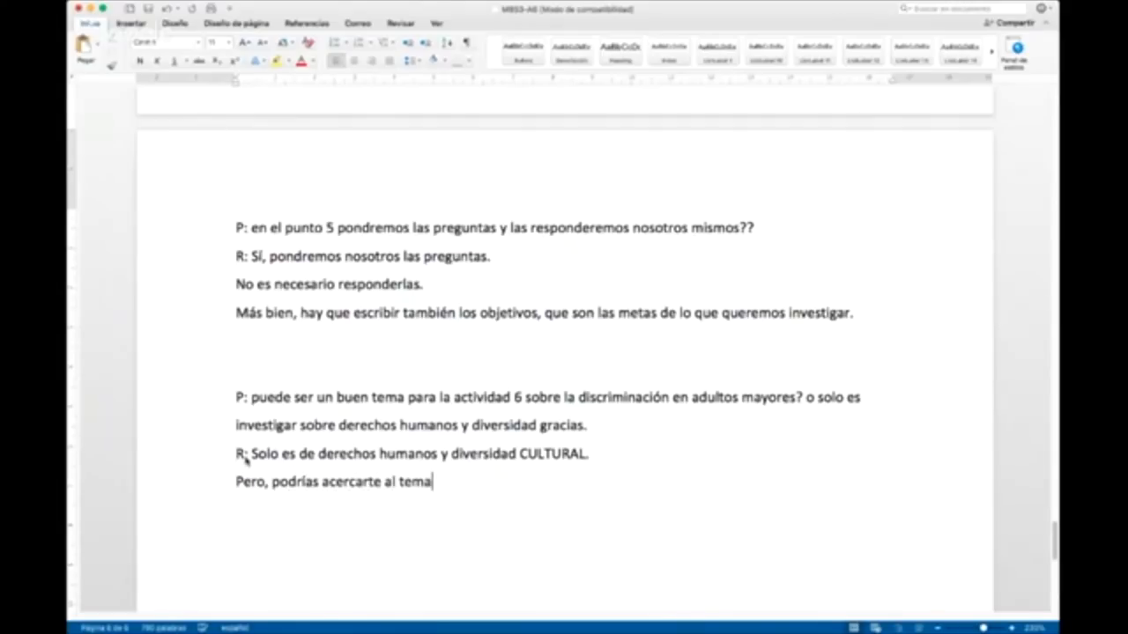
type(", con algo similar.")
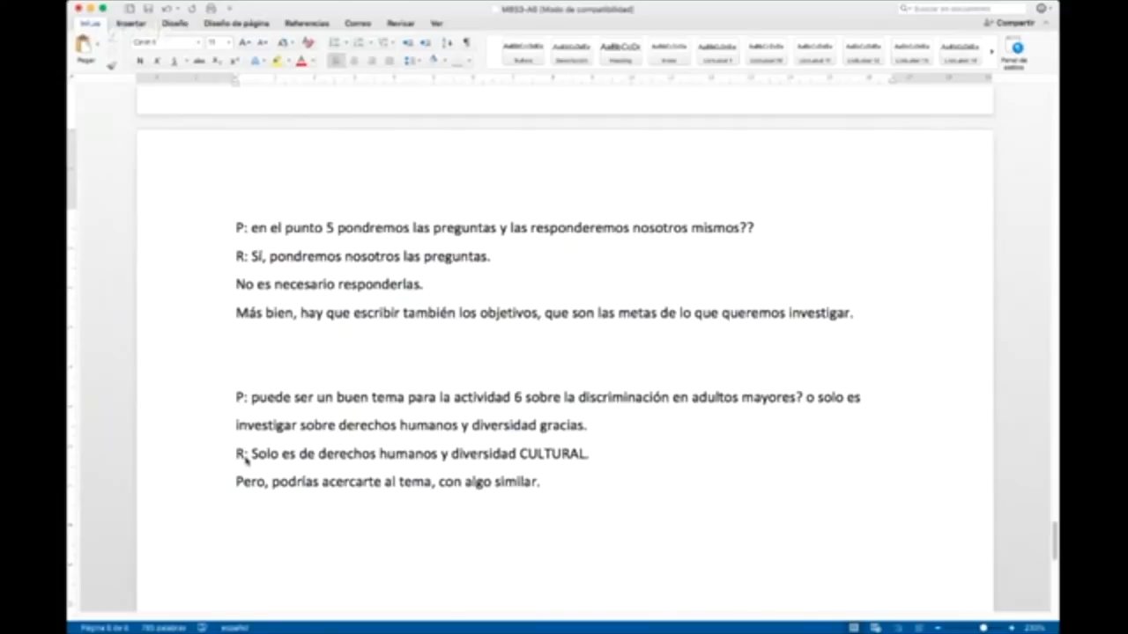
type(" Por eh")
Step: Continue the paragraph with the example "Por ejemplo, los derechos humanos de personas mayores de edad que pertenecen a minorías culturales."
key("BackSpace")
type("jemplo")
type(", los derechos ")
type("humanos de ")
type("ma")
type("r")
key("BackSpace")
key("BackSpace")
key("BackSpace")
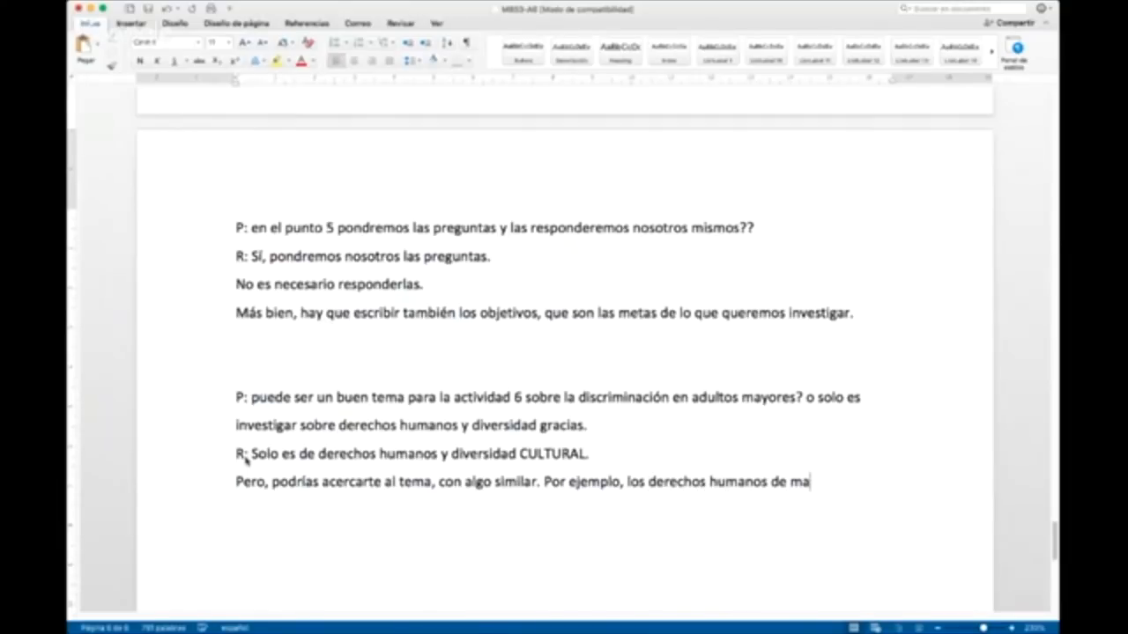
type("personas may")
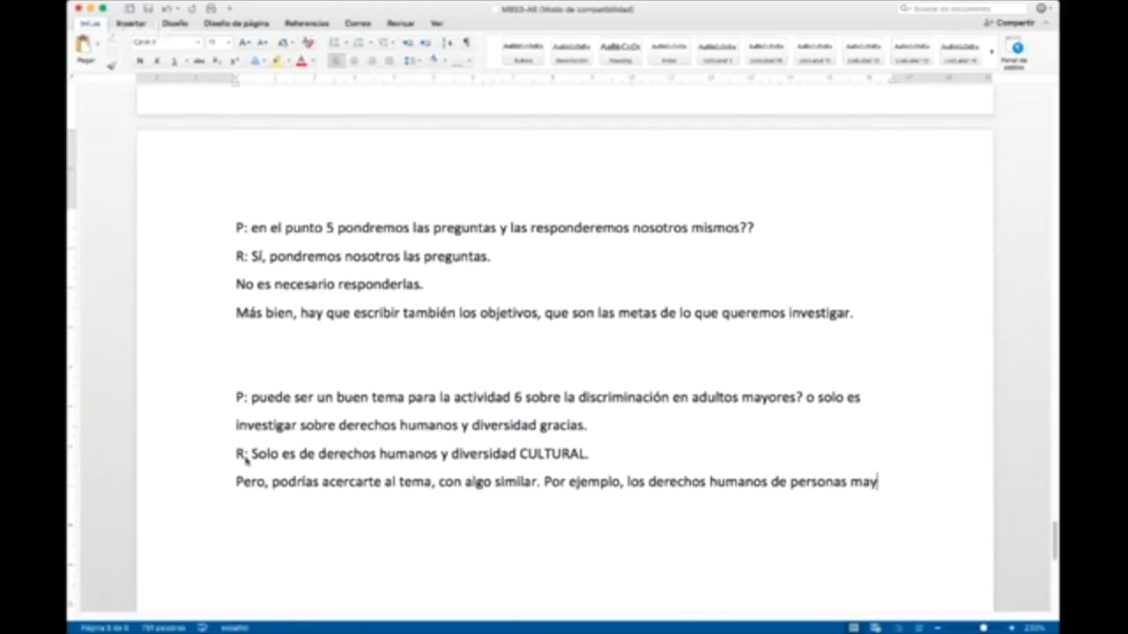
type("ores de eda")
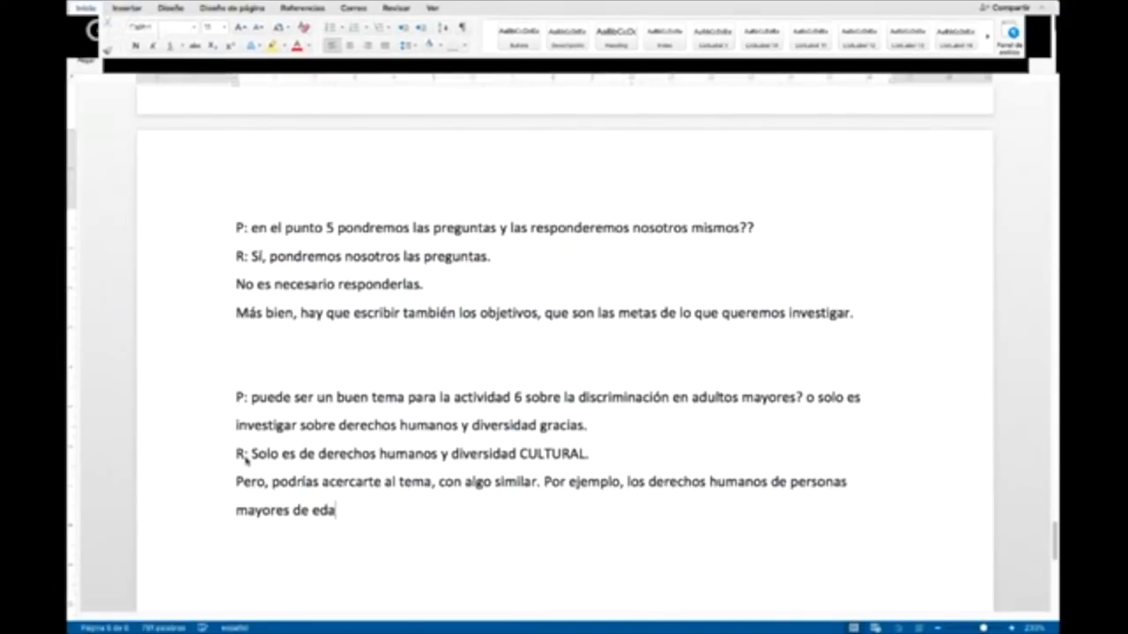
type("d que pertenecen ")
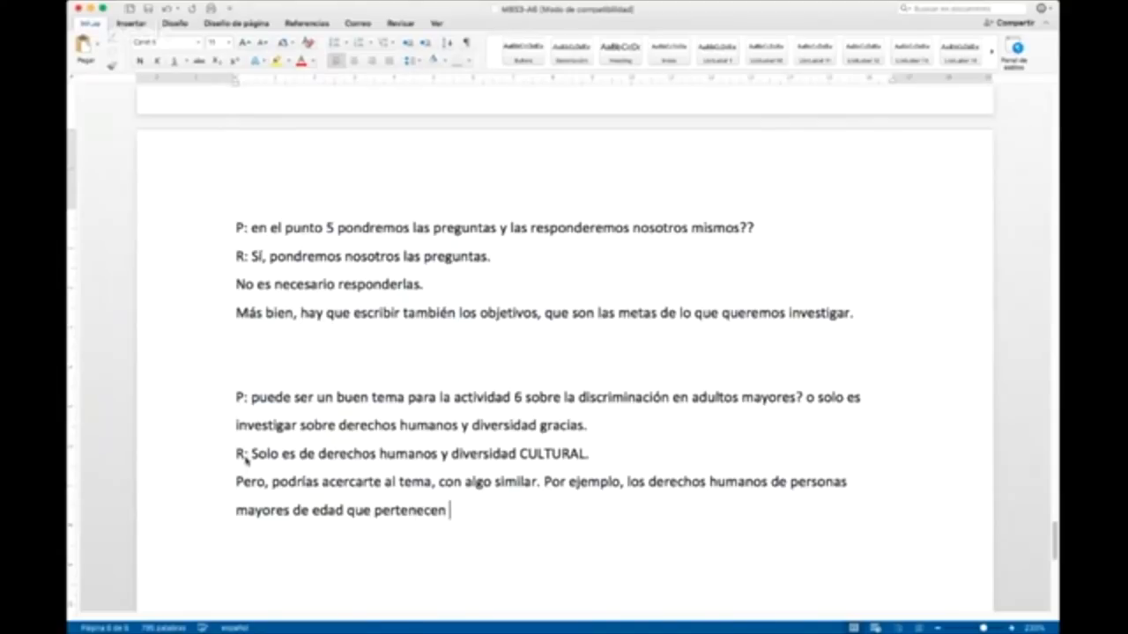
type("a minorías éti")
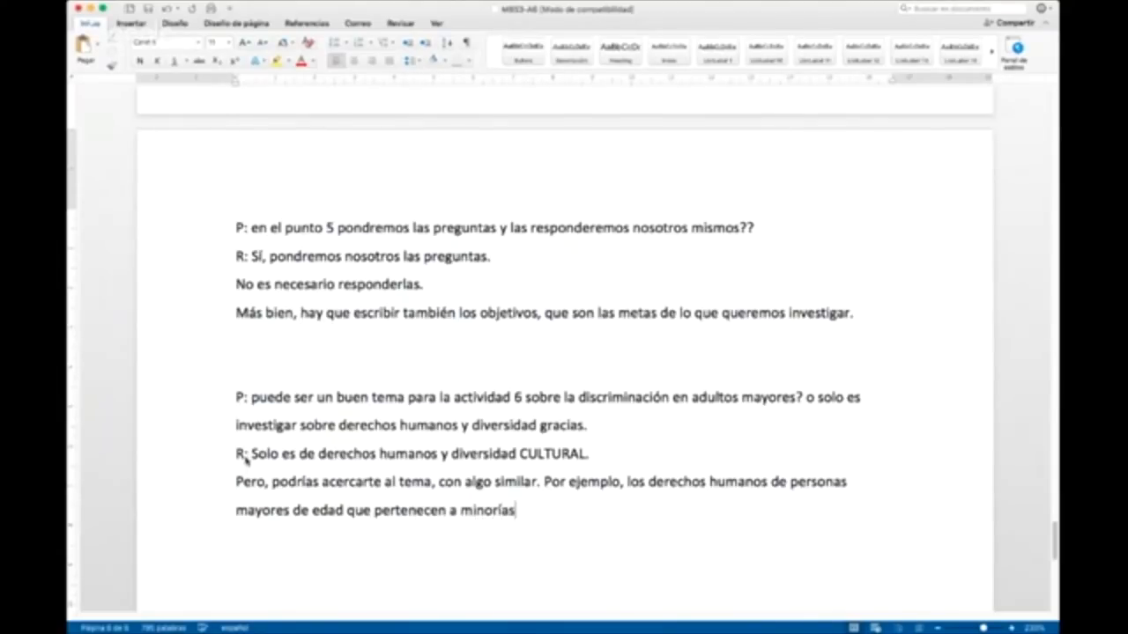
key("BackSpace")
key("BackSpace")
type("culturales.")
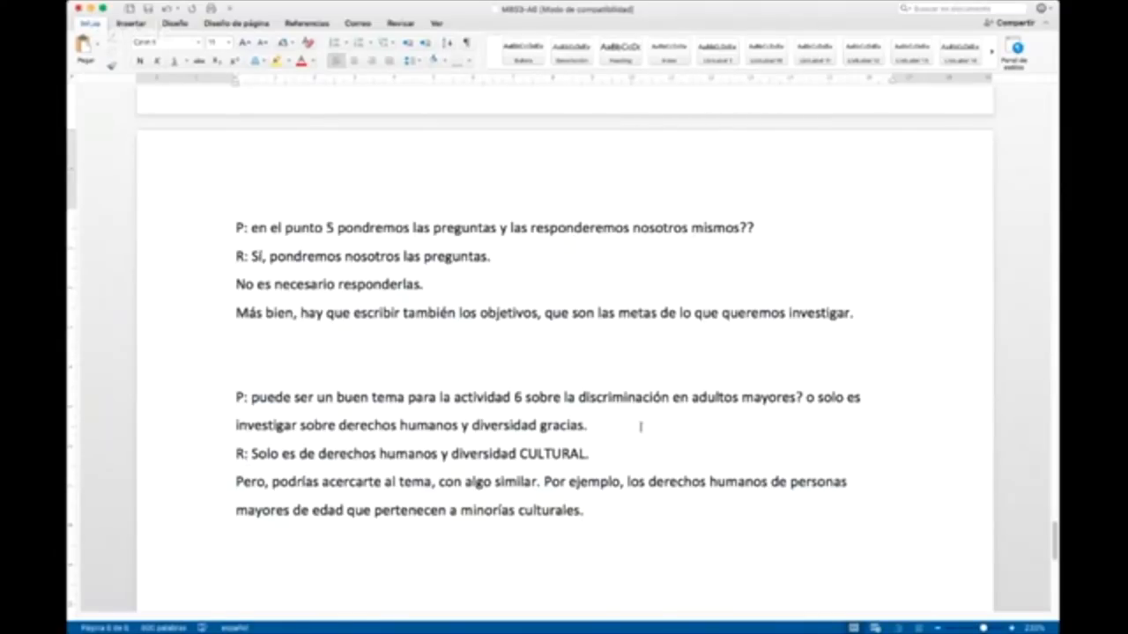
Step: Highlight the answer sentence "Solo es de derechos humanos y diversidad CULTURAL." in yellow
left_click_drag(597, 459, 267, 459)
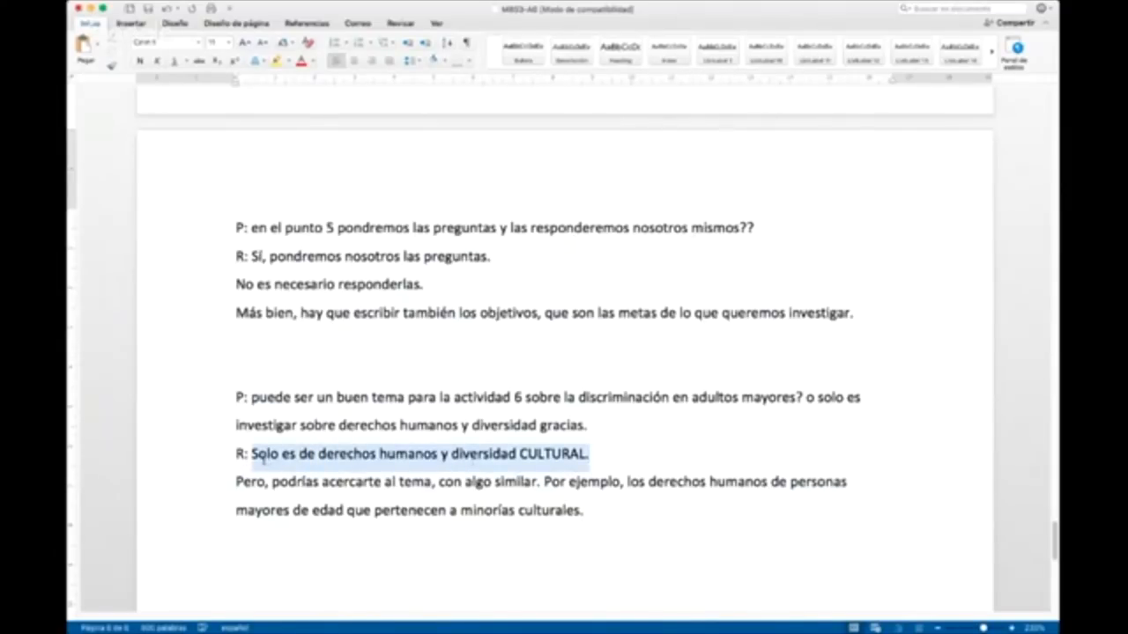
left_click(276, 60)
left_click(582, 452)
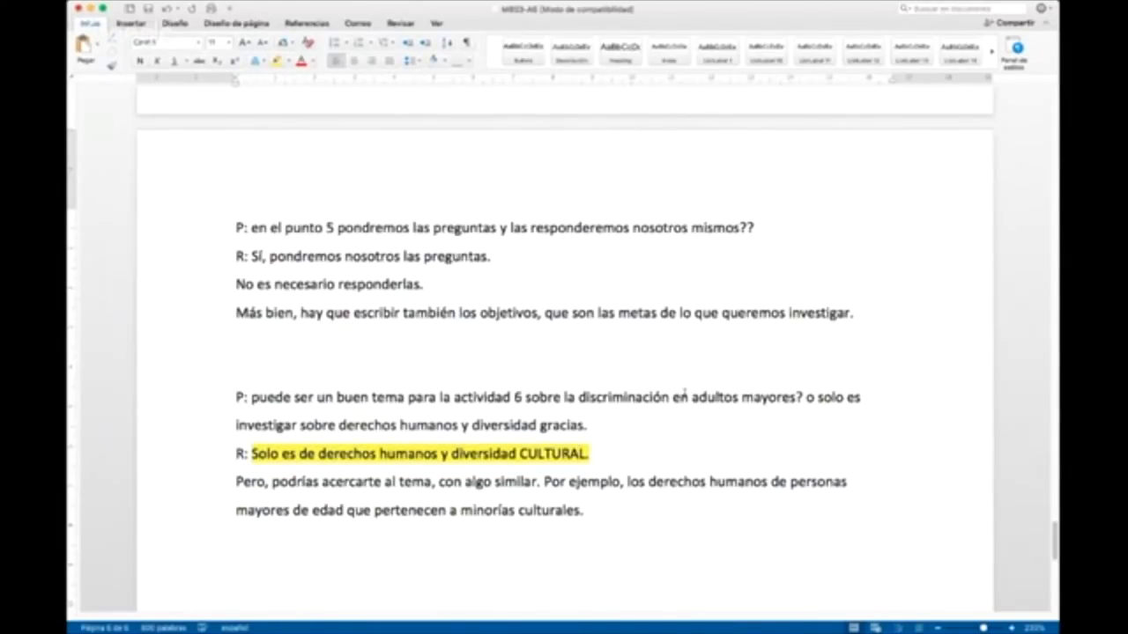
left_click_drag(685, 395, 805, 403)
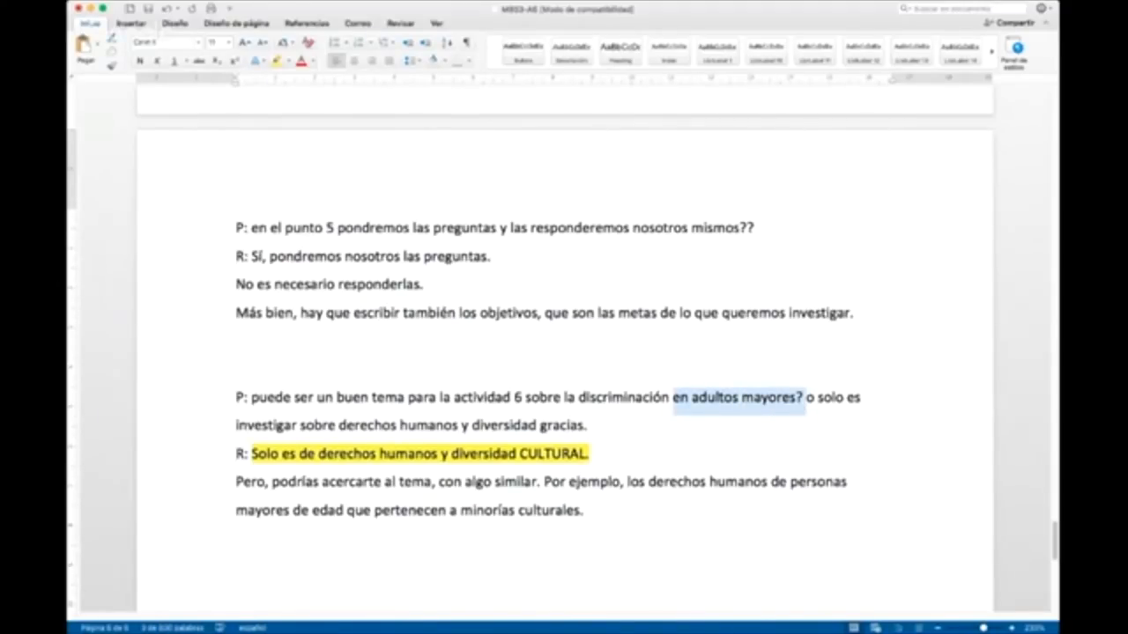
key("super+Tab")
key("super+Tab")
left_click(588, 455)
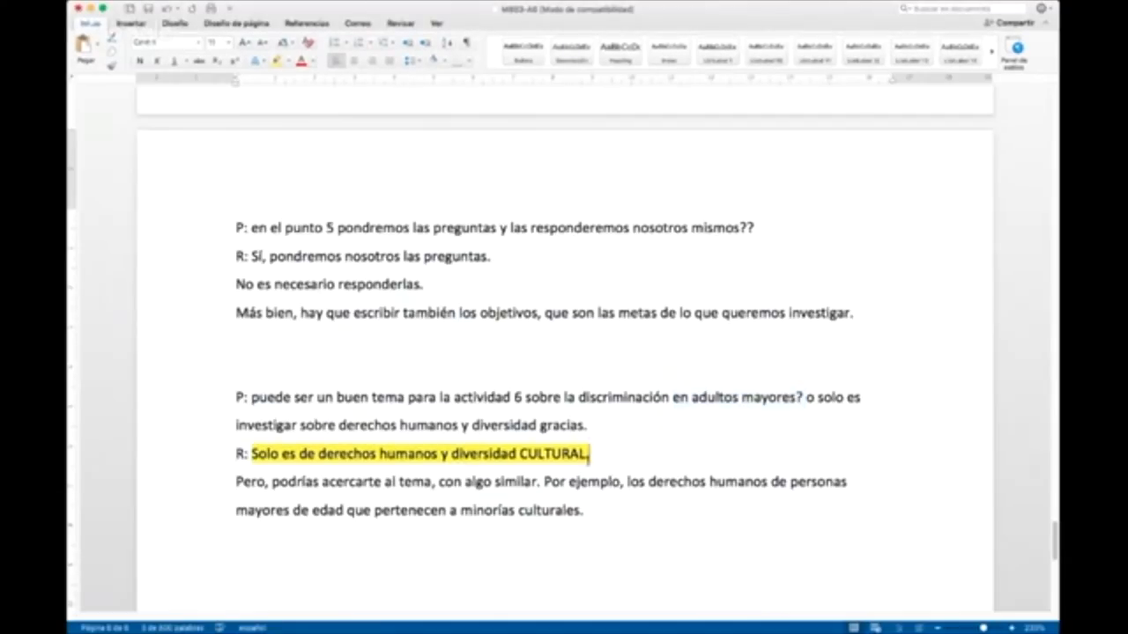
left_click(1012, 628)
left_click(1012, 628)
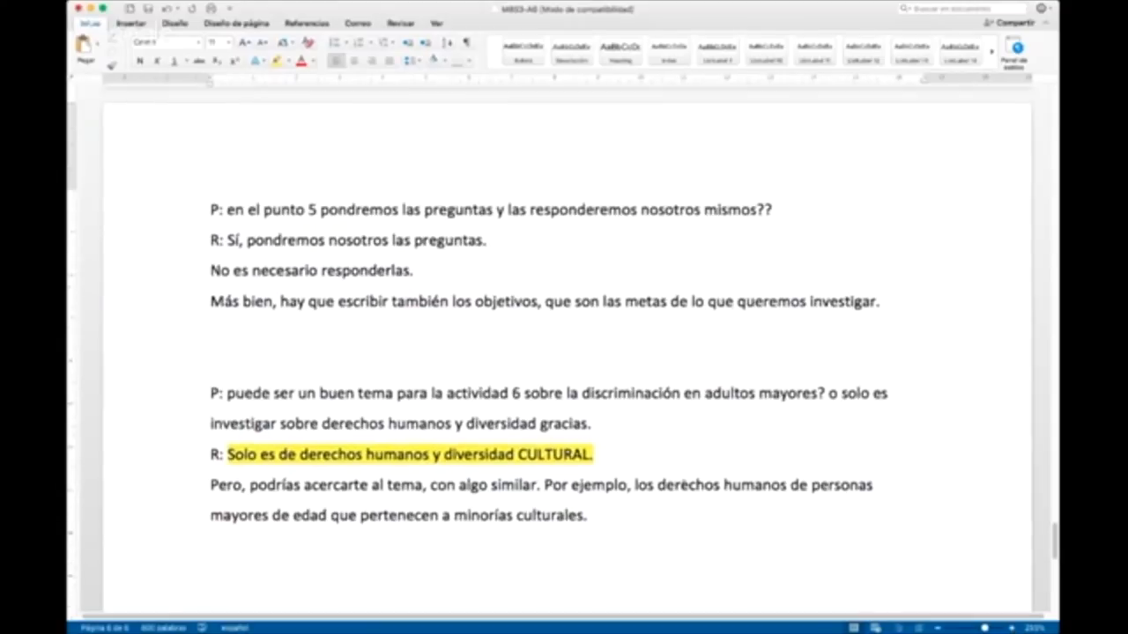
Step: Paste the participant's question "el tema puede ser derechos humanos o diversidad cultural o son los dos?" below the last answer, prefixed with "P:"
scroll(605, 425, "down", 5)
left_click(605, 425)
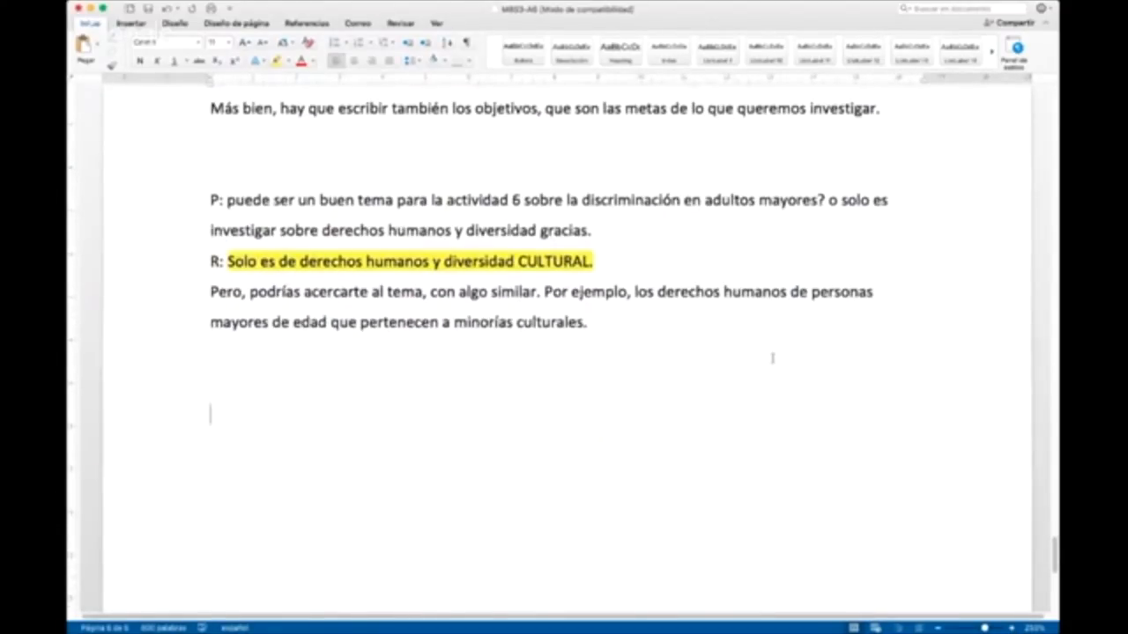
key("super+Tab")
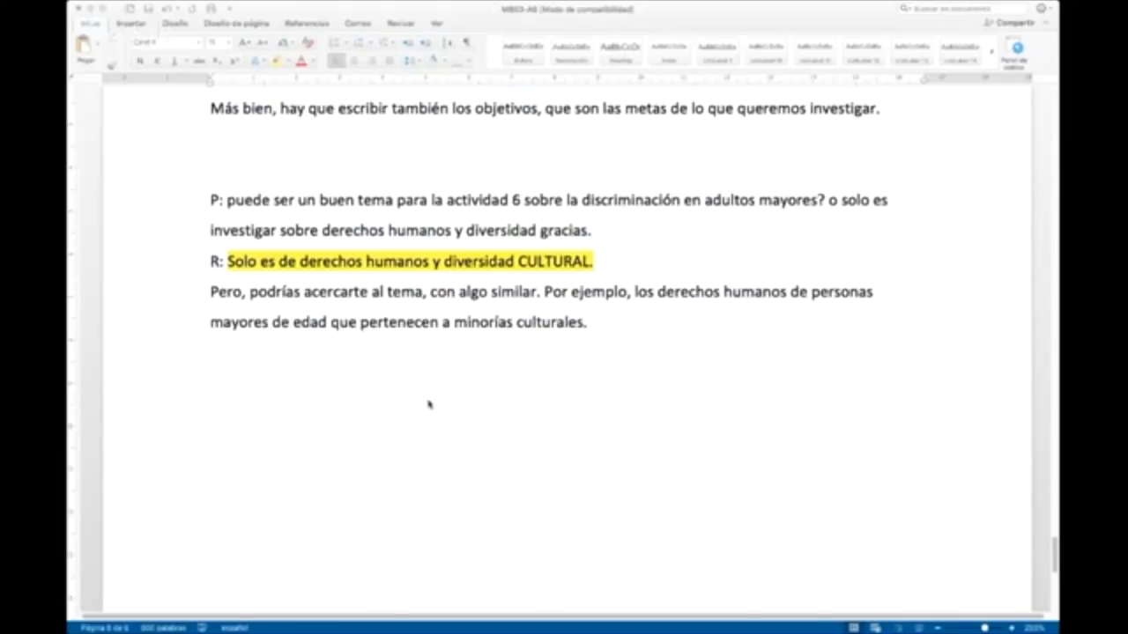
left_click(360, 397)
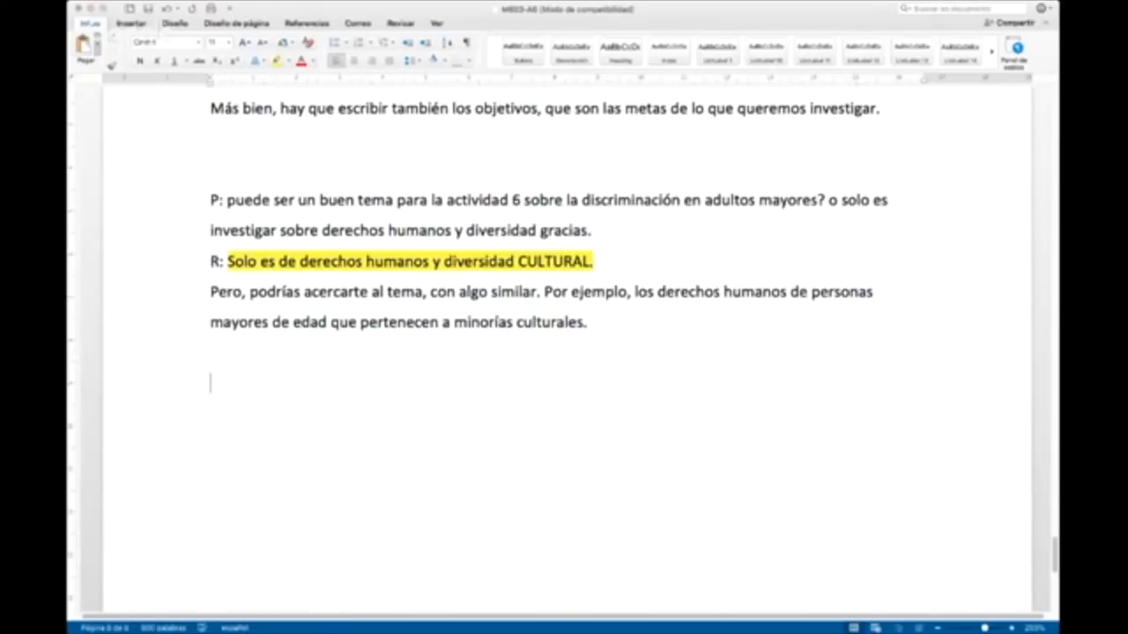
type("el tema puede ser derechos humanos o diversidad cultural o son los dos?")
left_click(207, 385)
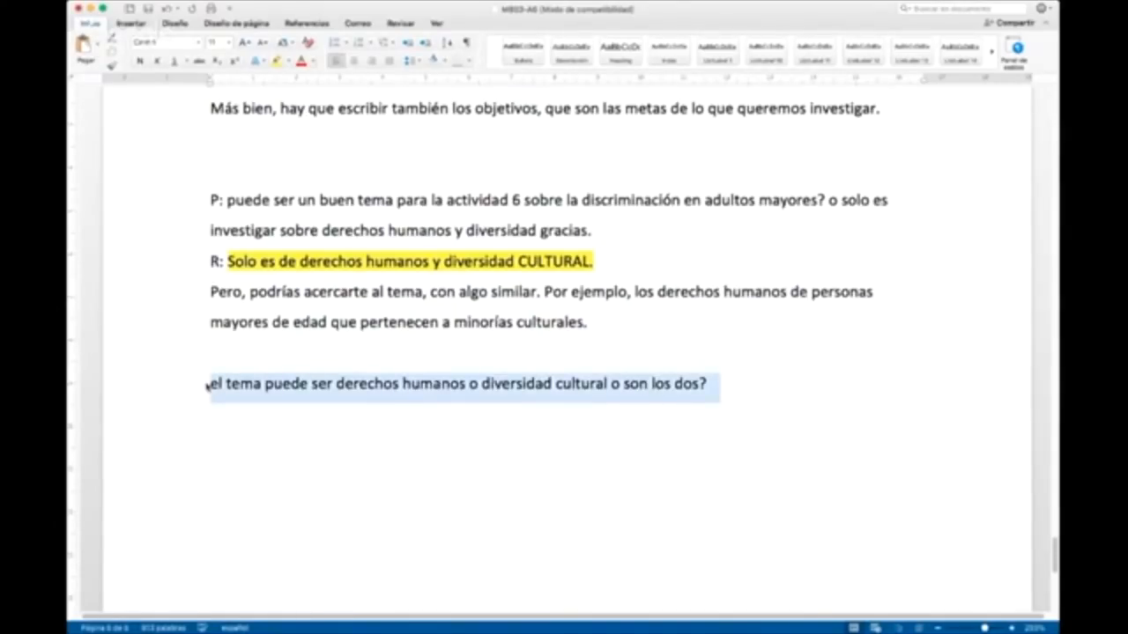
key("Left")
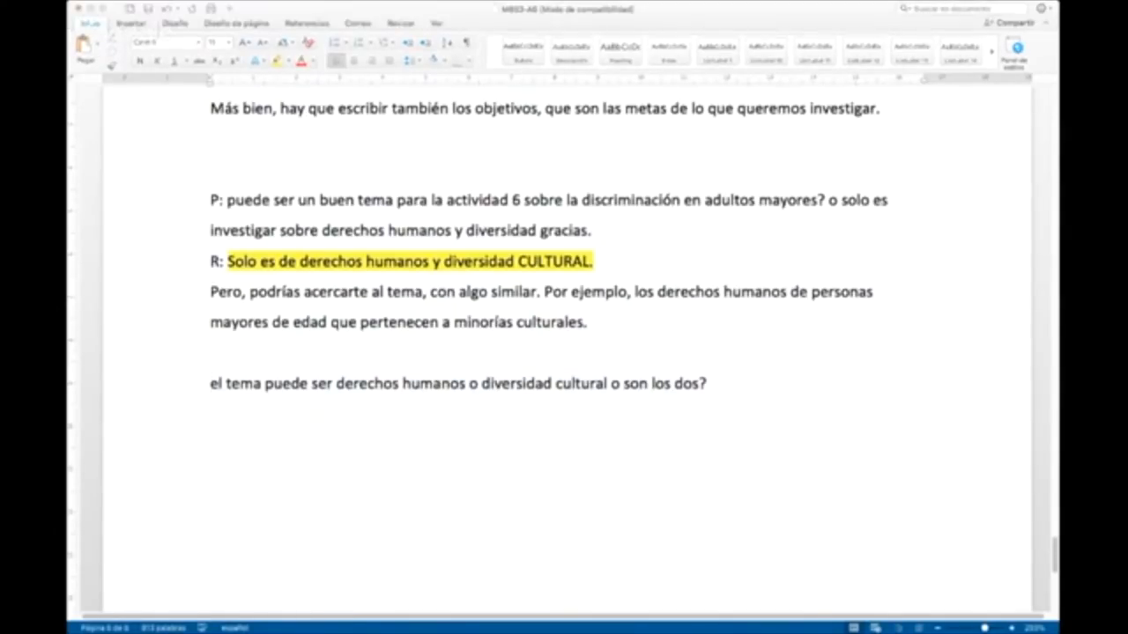
type("P:")
Step: Write the answer "R: Son los dos." on the line under the pasted question
left_click(233, 446)
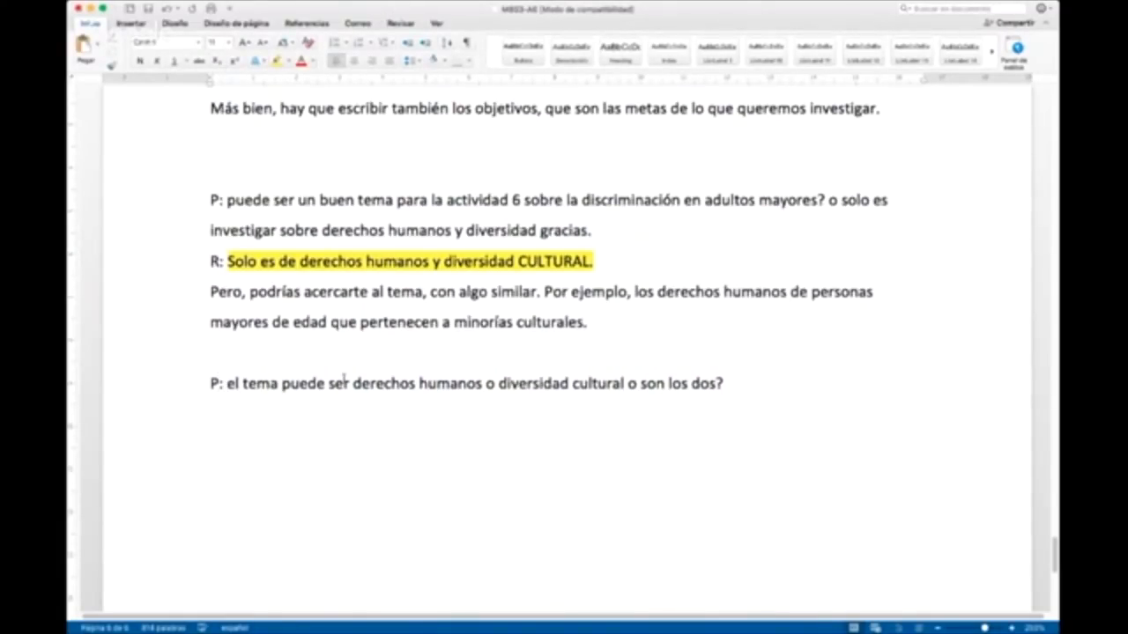
type("R:")
key("Return")
type("SON")
key("BackSpace")
key("BackSpace")
type("on los dos.")
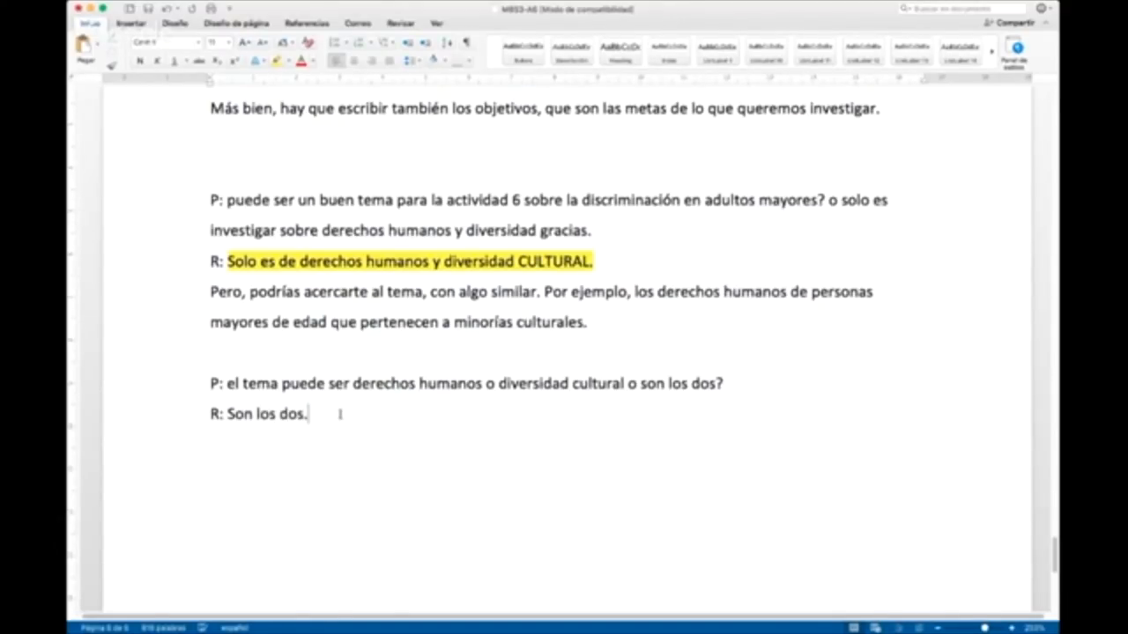
Step: Enlarge the answer line "R: Son los dos." to font size 48
left_click_drag(340, 413, 209, 417)
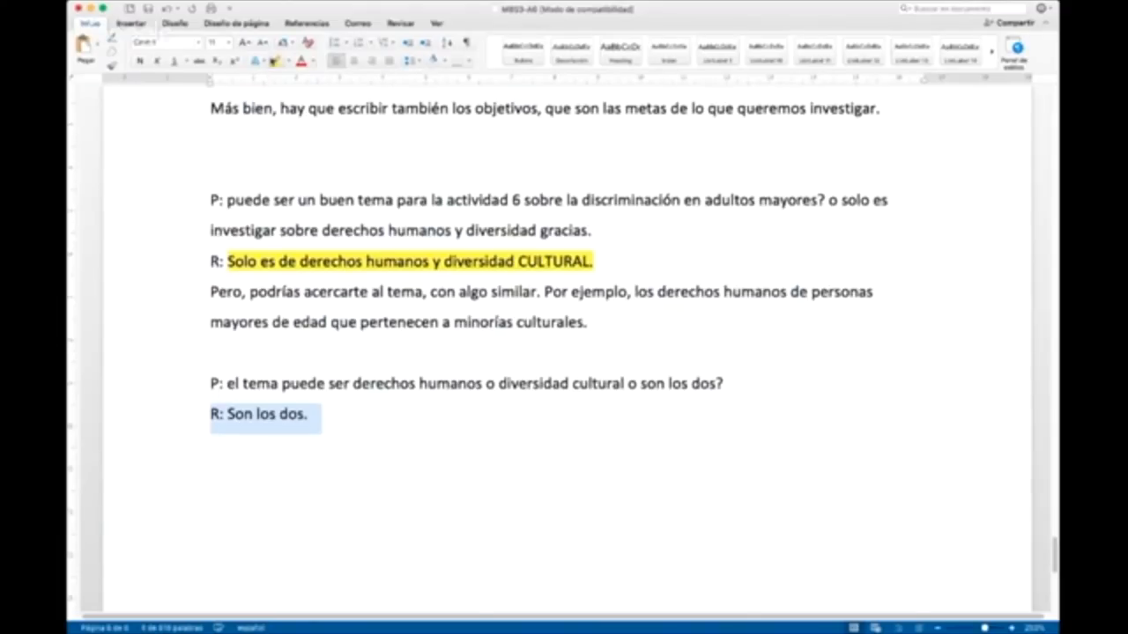
left_click(239, 215)
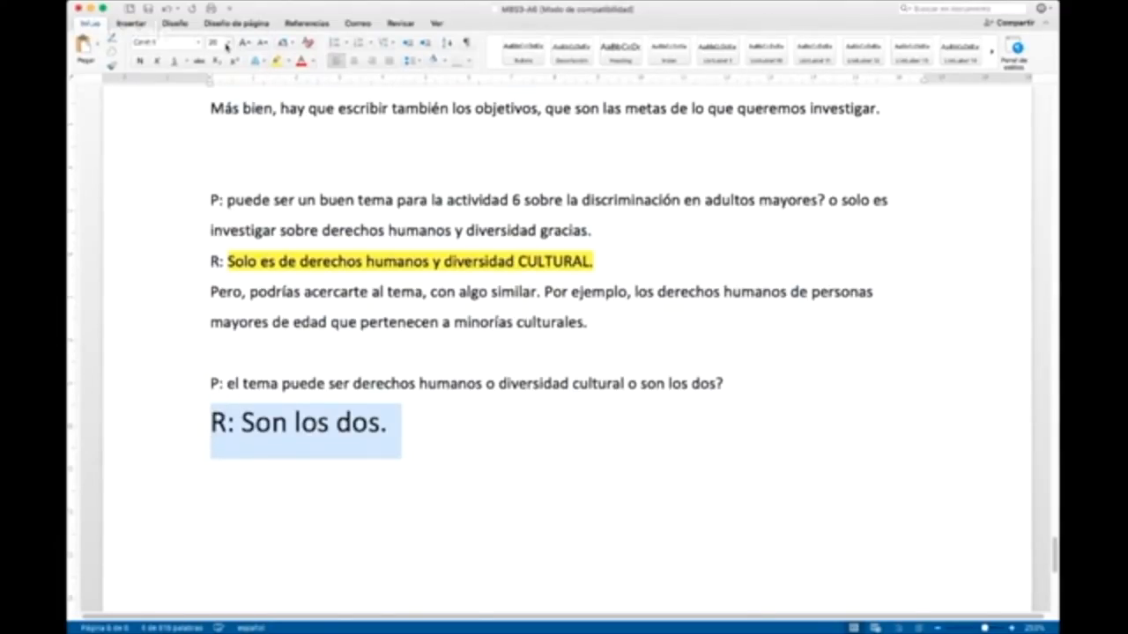
left_click(233, 288)
Step: Extend the enlarged answer to "R: Son los dos temas." and add "Derechos humanos y diversidad culturalidad." as a new paragraph under it
left_click(628, 454)
type("t")
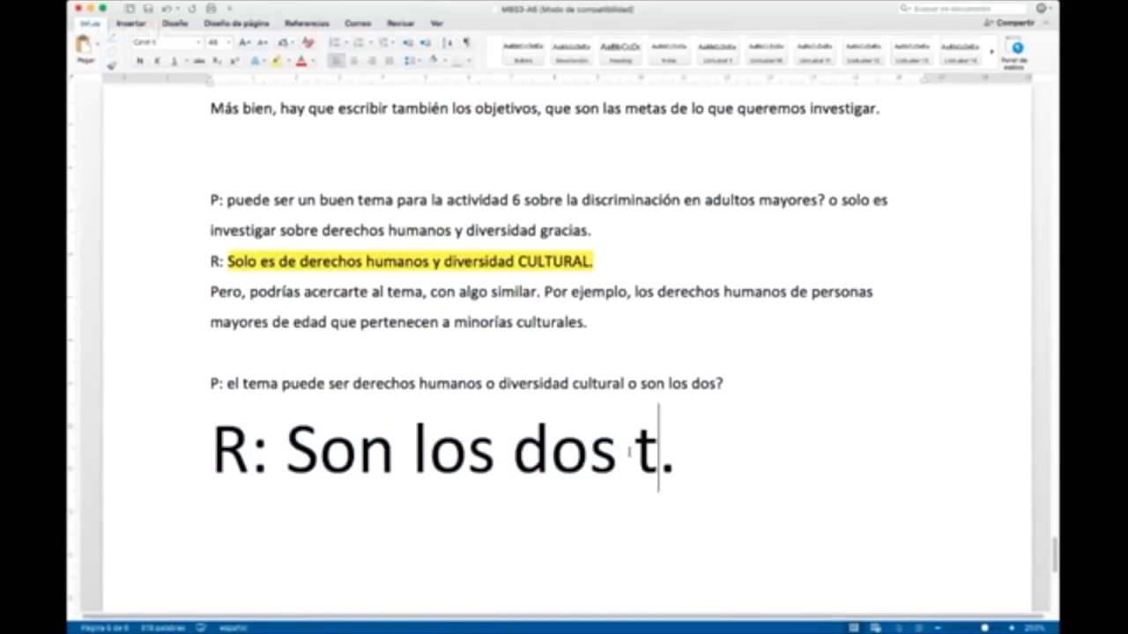
type("emas")
key("Return")
type("Derechos")
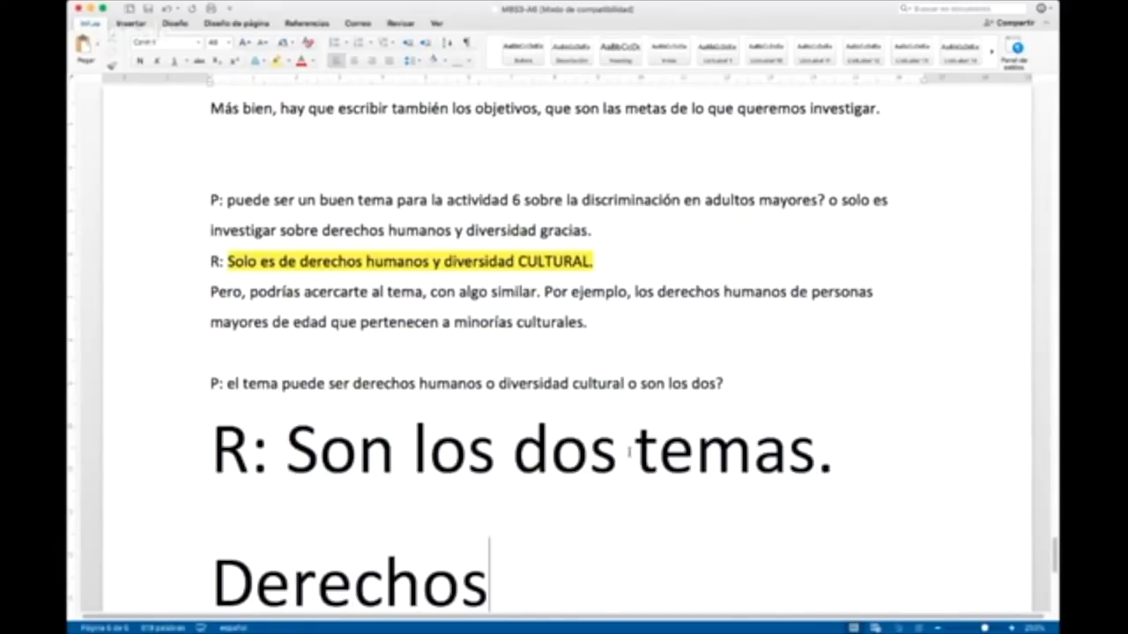
type(" humanos y diversidad ")
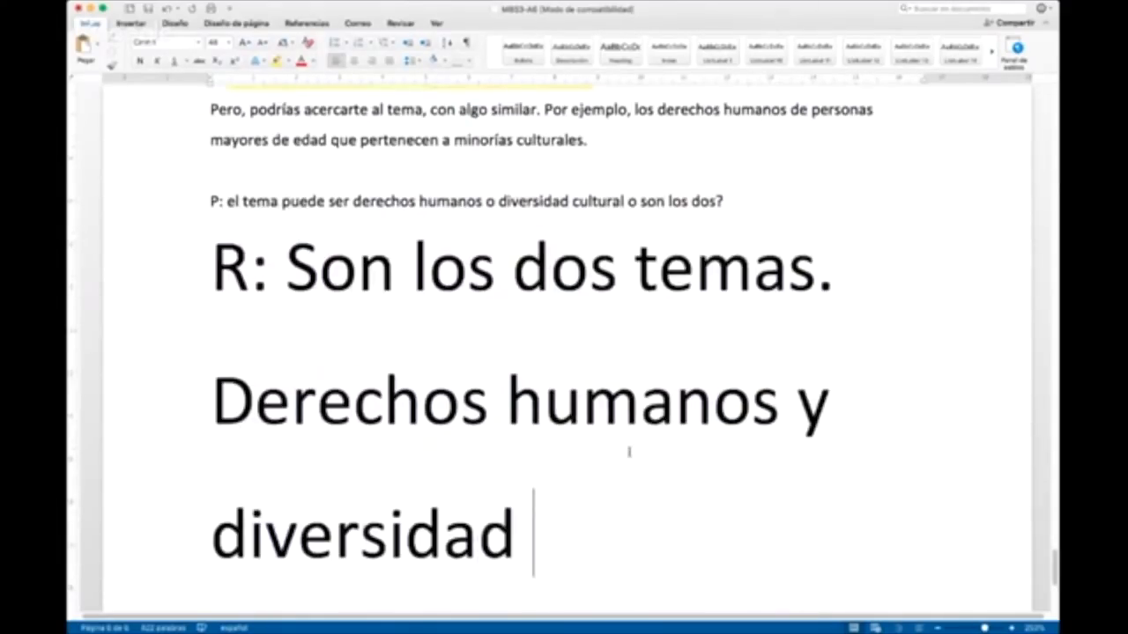
type("cult")
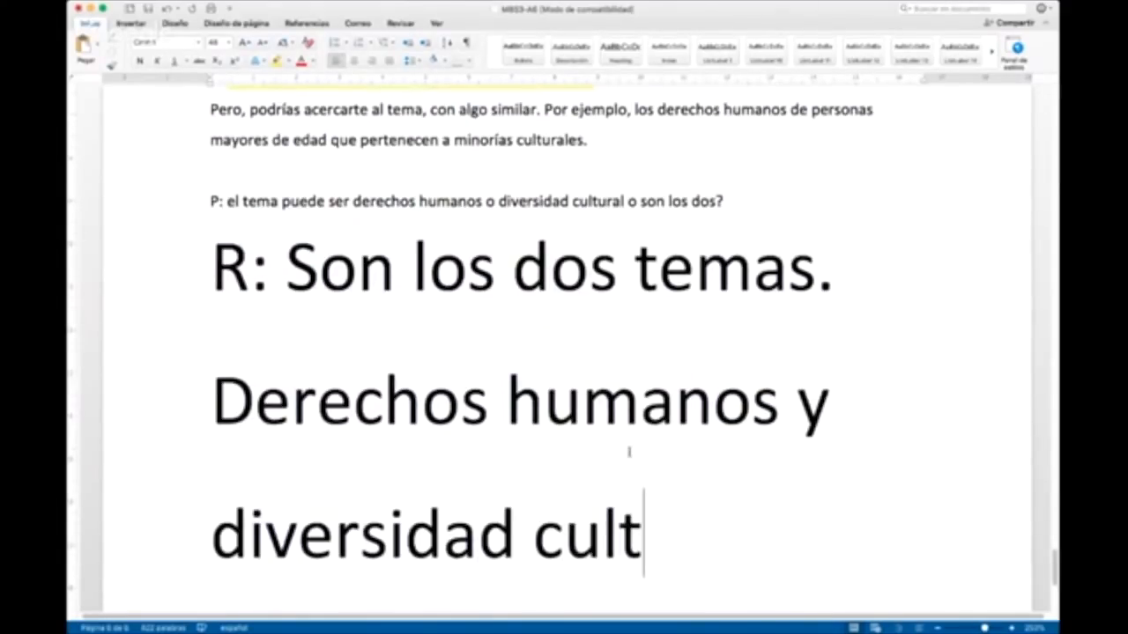
type("uralidad.")
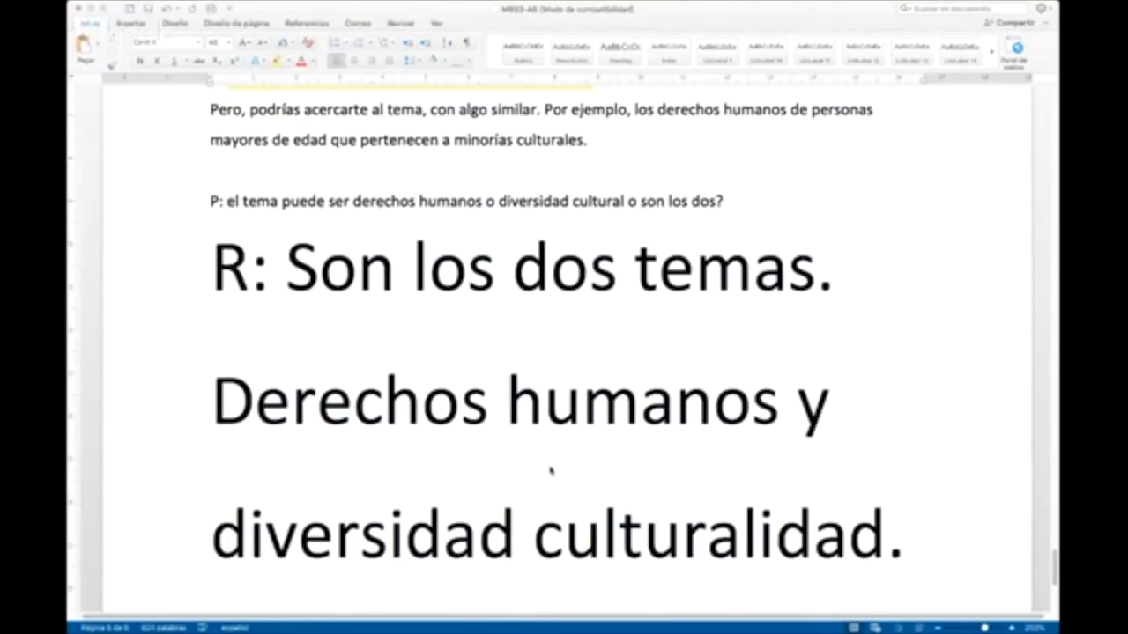
left_click(535, 458)
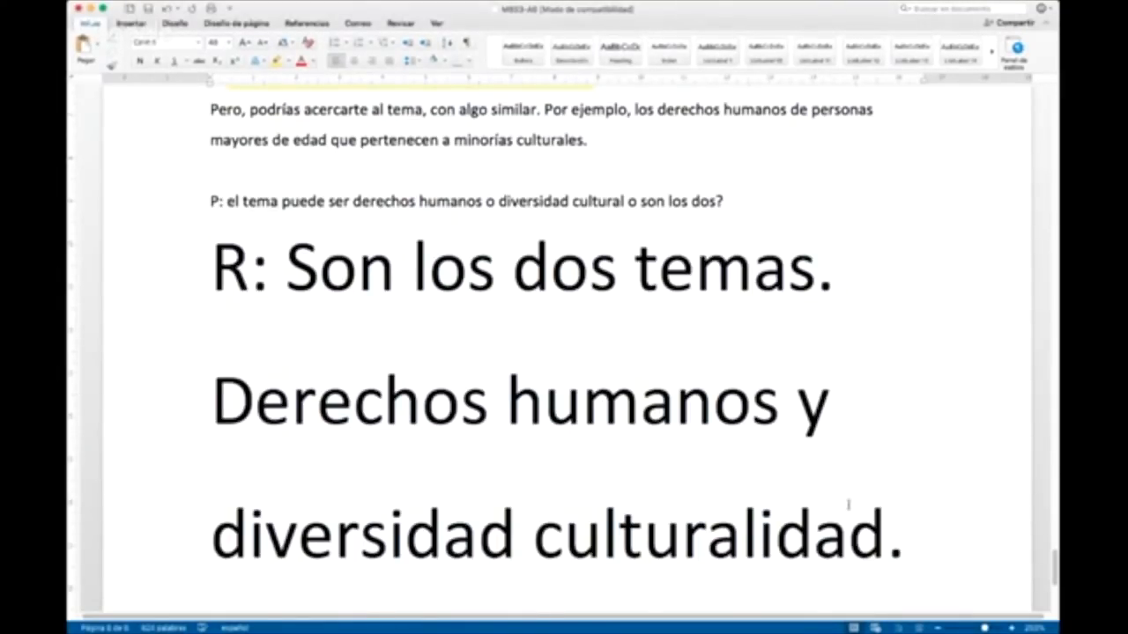
key("super+Return")
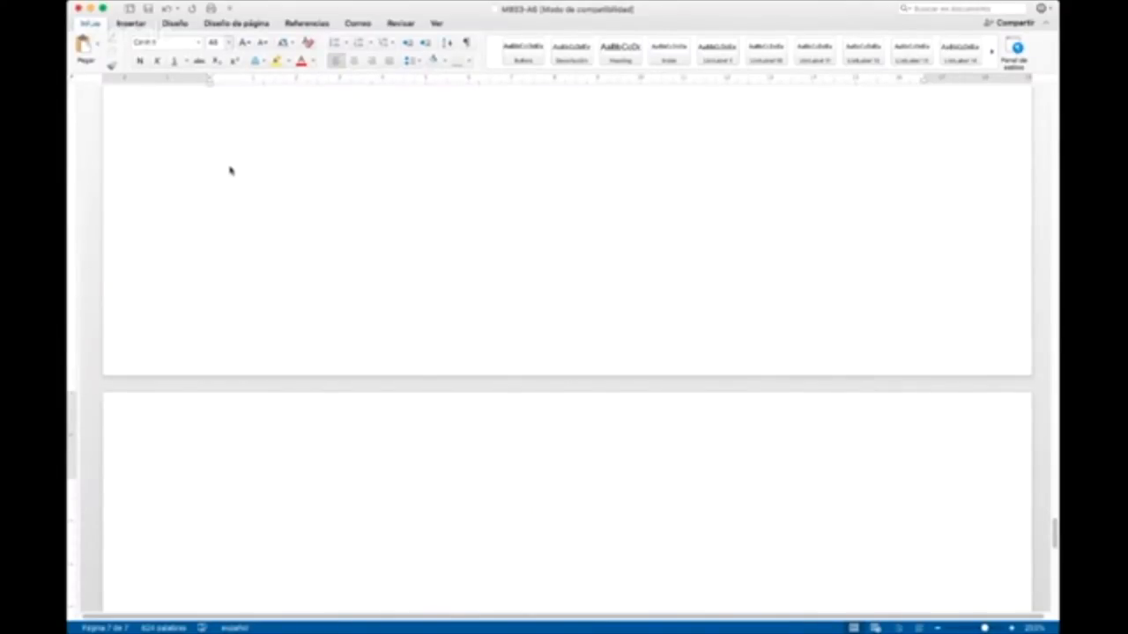
key("BackSpace")
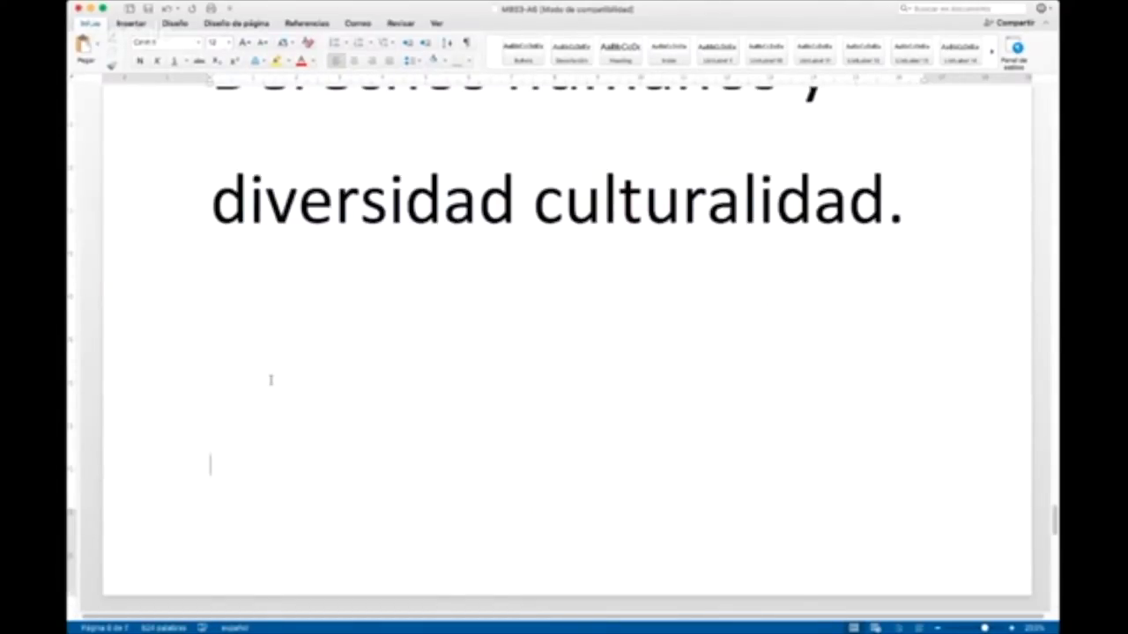
Step: Correct "culturalidad" to "cultural" at the end of the enlarged answer
scroll(309, 376, "up", 4)
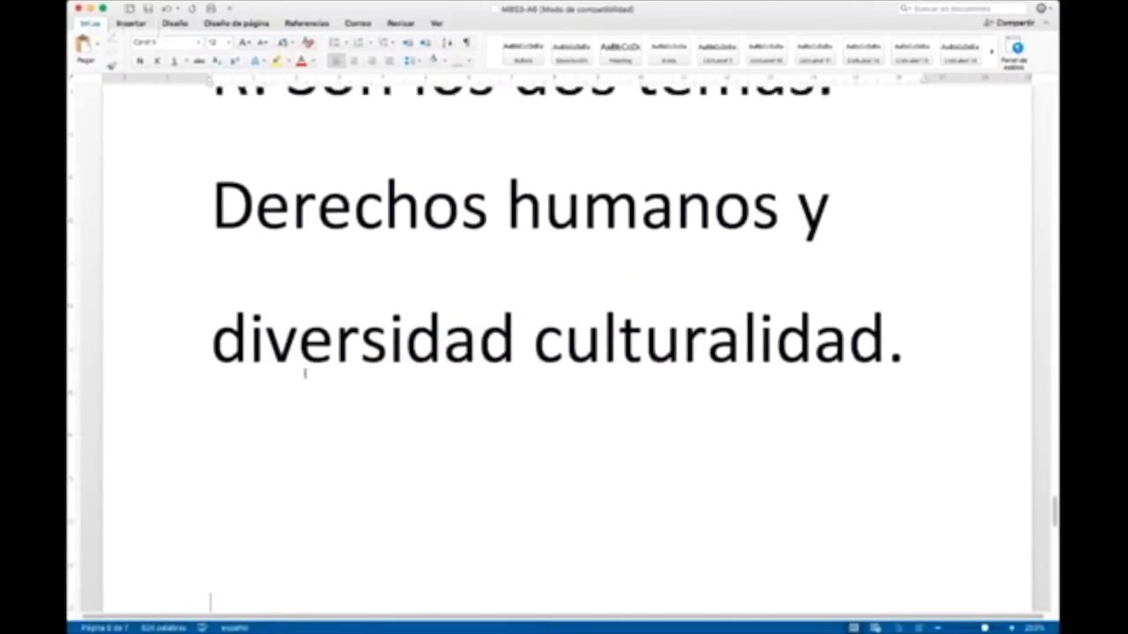
left_click(844, 365)
key("Right")
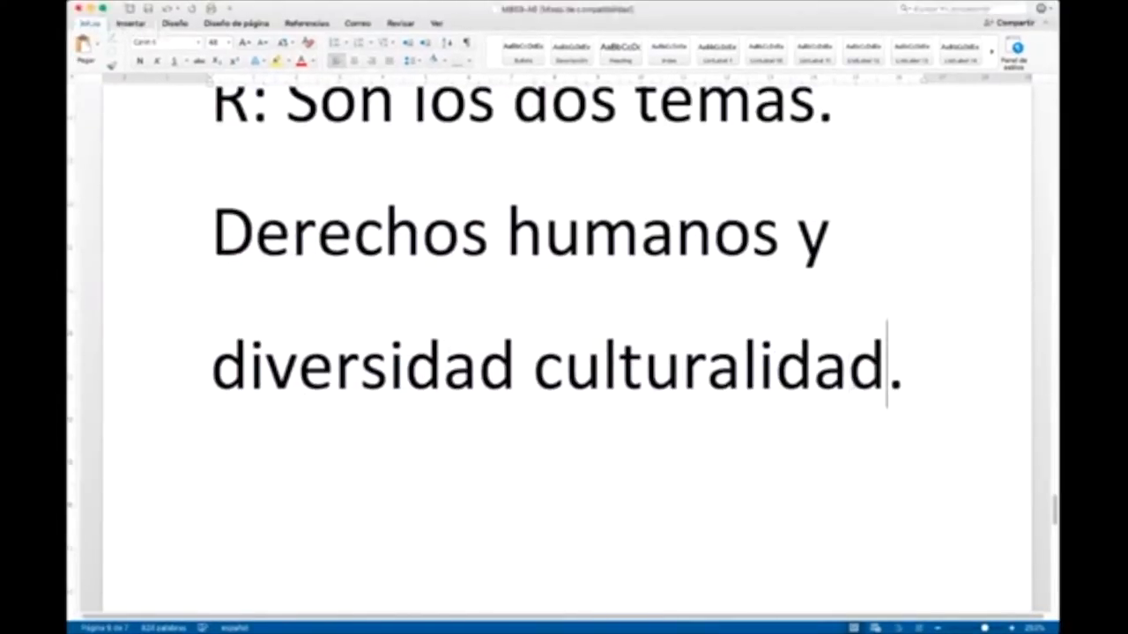
key("BackSpace")
key("BackSpace")
key("BackSpace")
key("BackSpace")
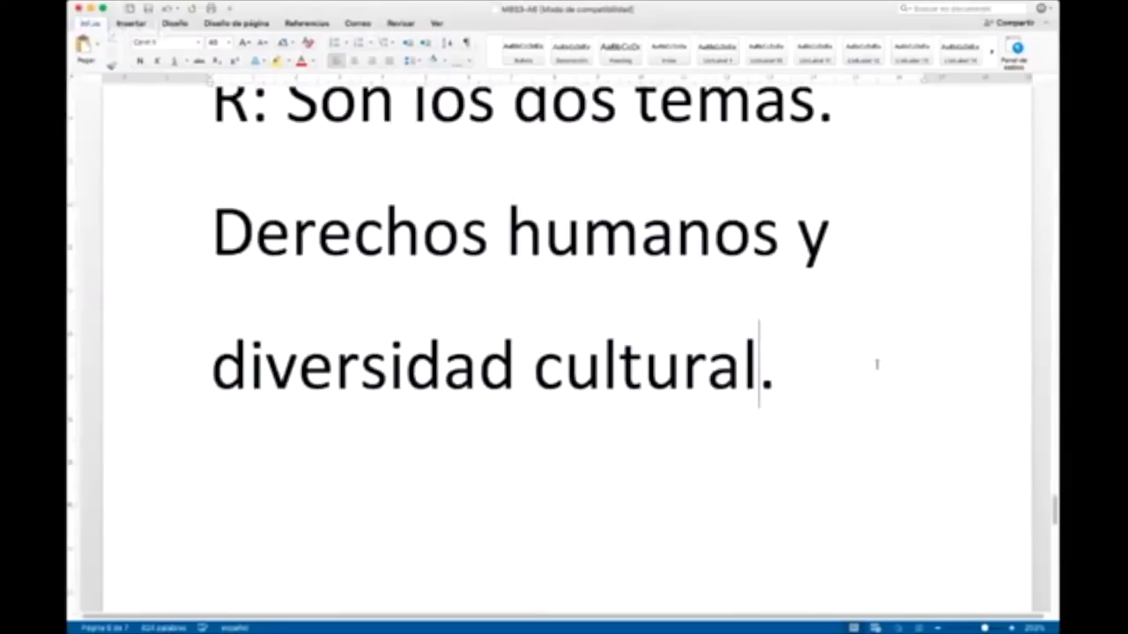
left_click(347, 514)
Step: Review the template's sections from 3) Objeto de estudio through 9) Marco teórico
scroll(335, 155, "up", 1)
scroll(338, 157, "up", 1)
scroll(674, 247, "up", 20)
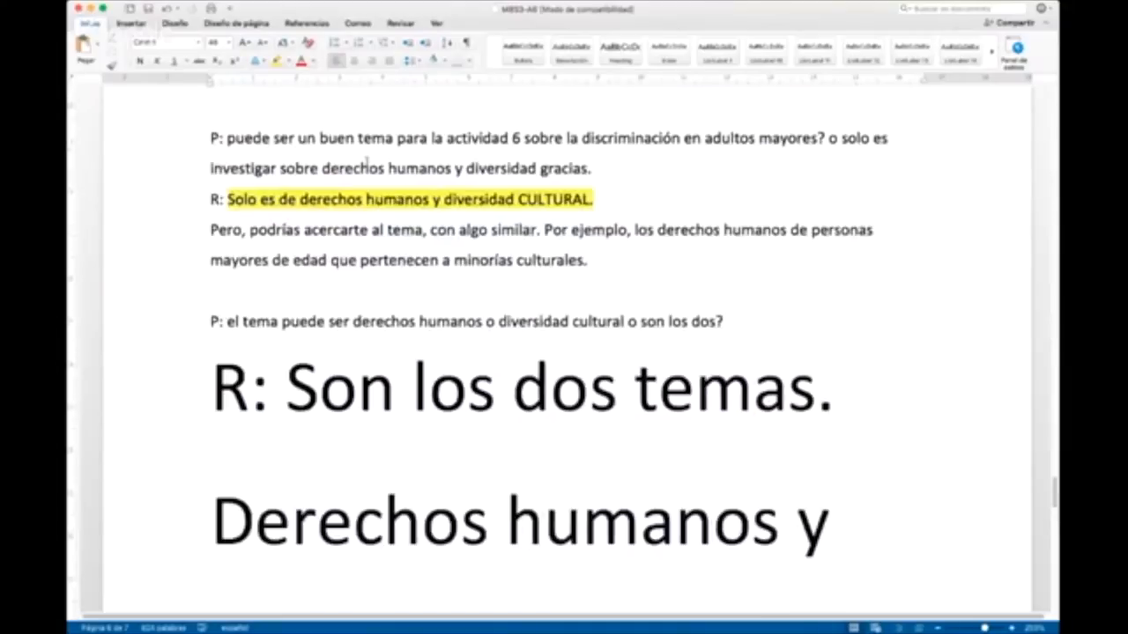
scroll(675, 247, "up", 20)
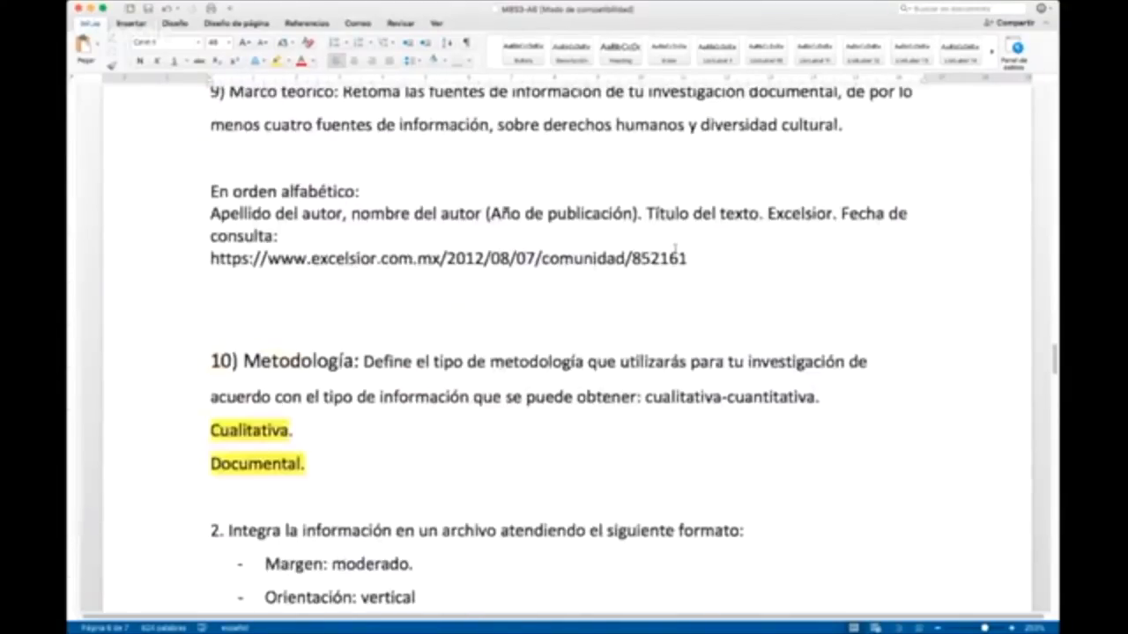
scroll(670, 236, "up", 20)
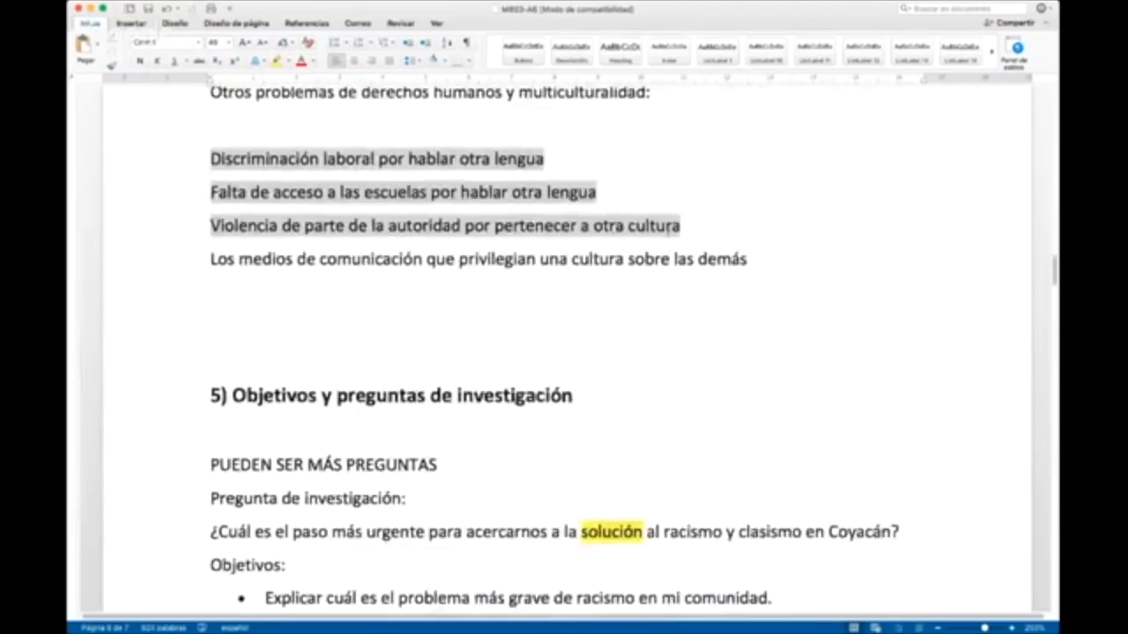
scroll(668, 240, "up", 15)
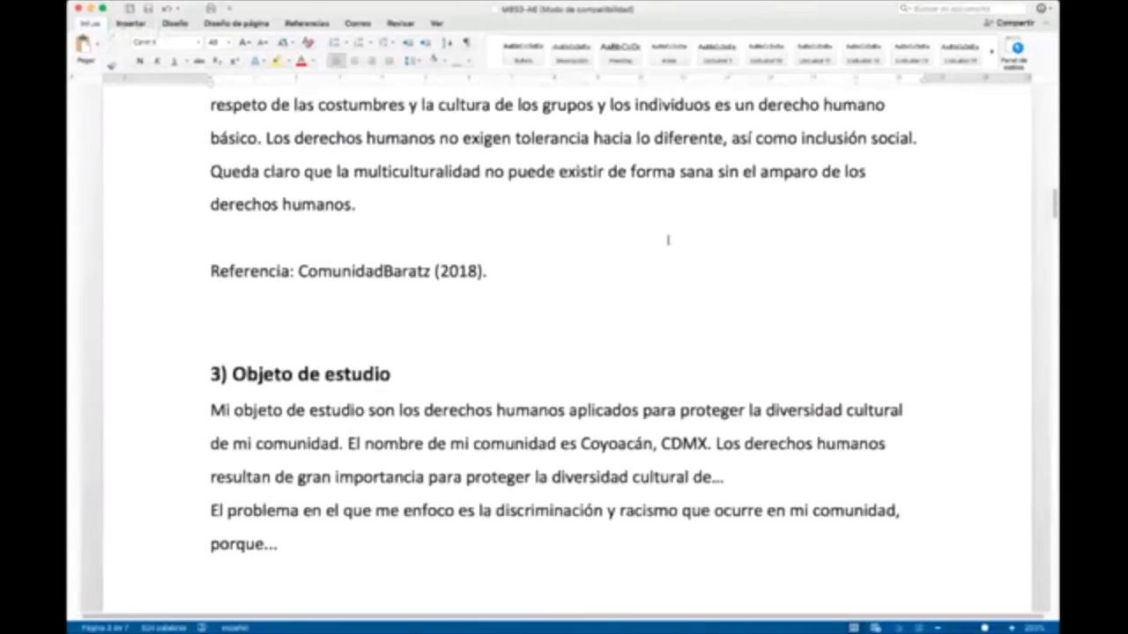
scroll(648, 227, "down", 10)
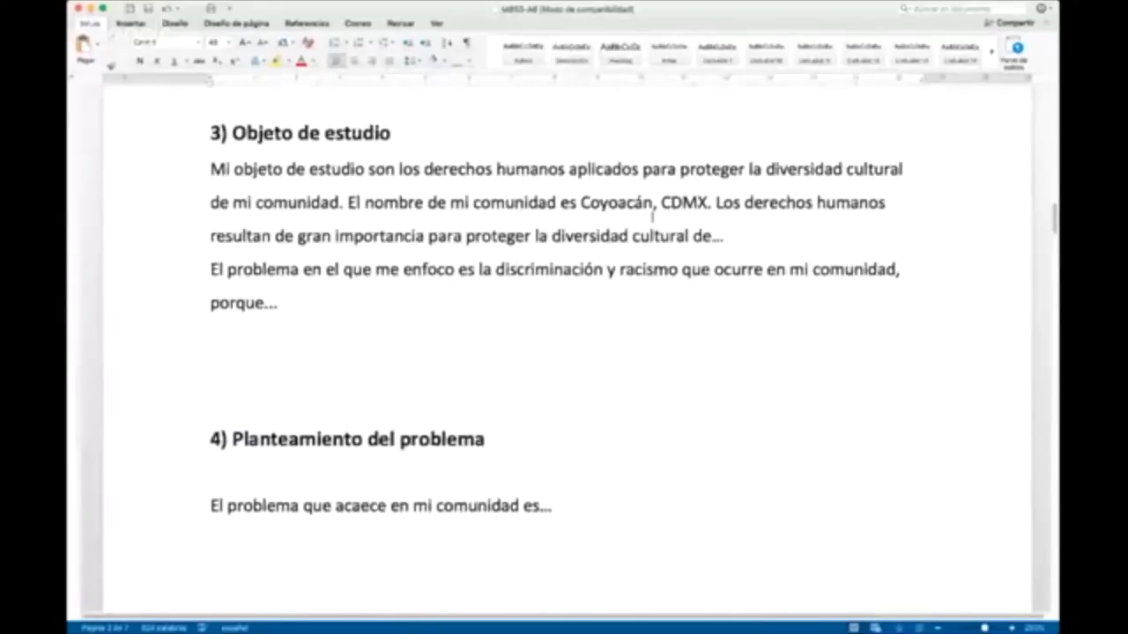
scroll(653, 216, "down", 8)
scroll(652, 215, "down", 12)
scroll(658, 220, "up", 6)
scroll(658, 220, "down", 6)
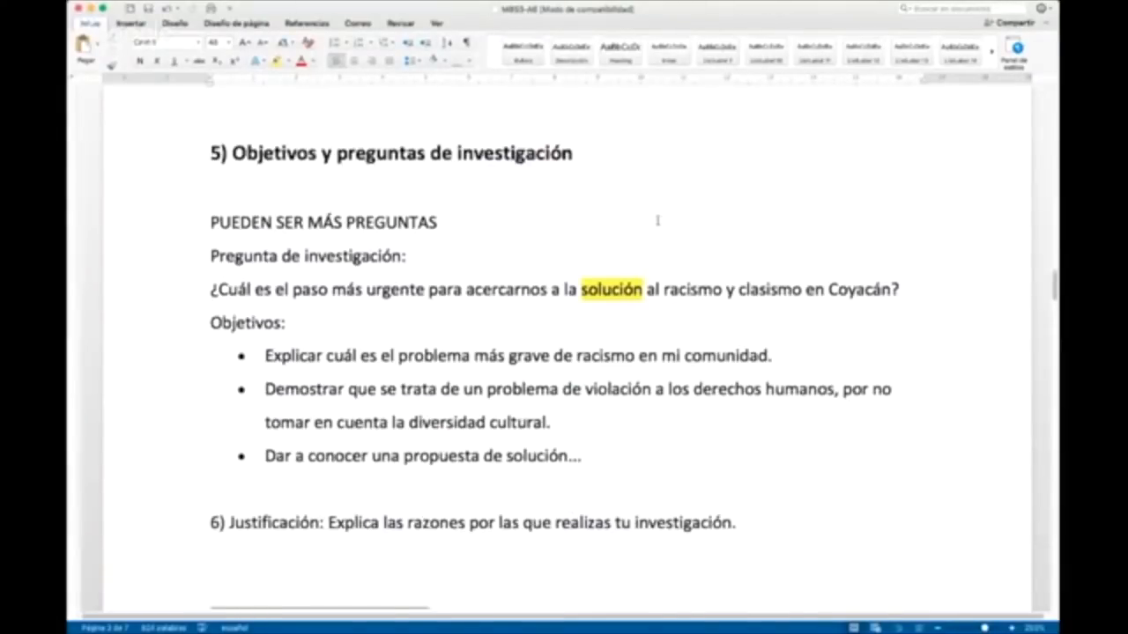
scroll(658, 220, "down", 2)
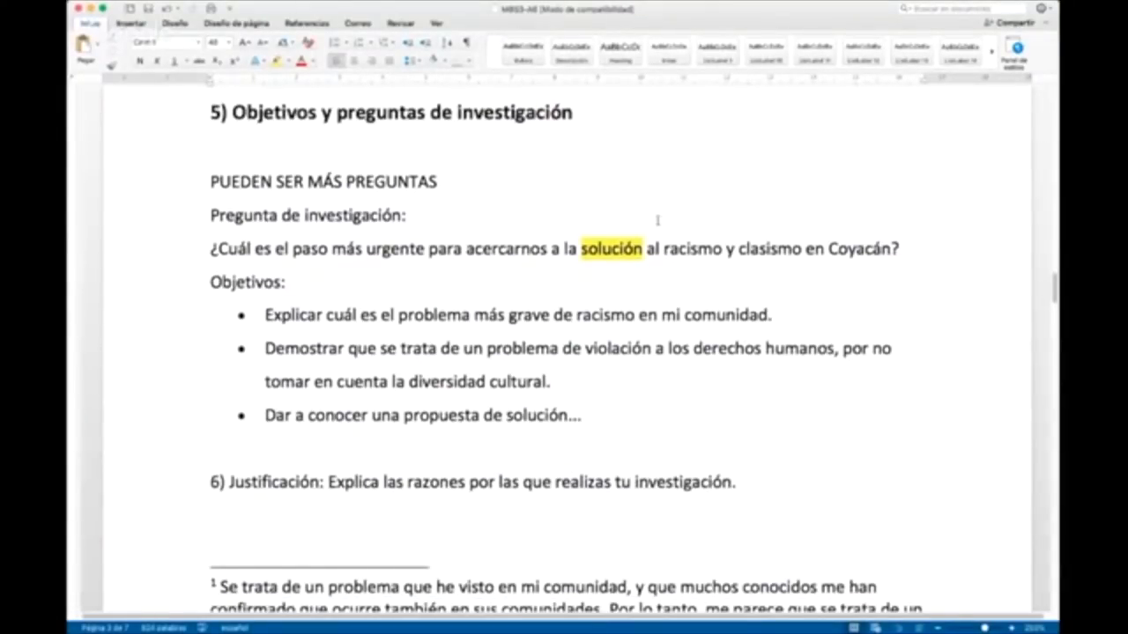
scroll(655, 220, "down", 10)
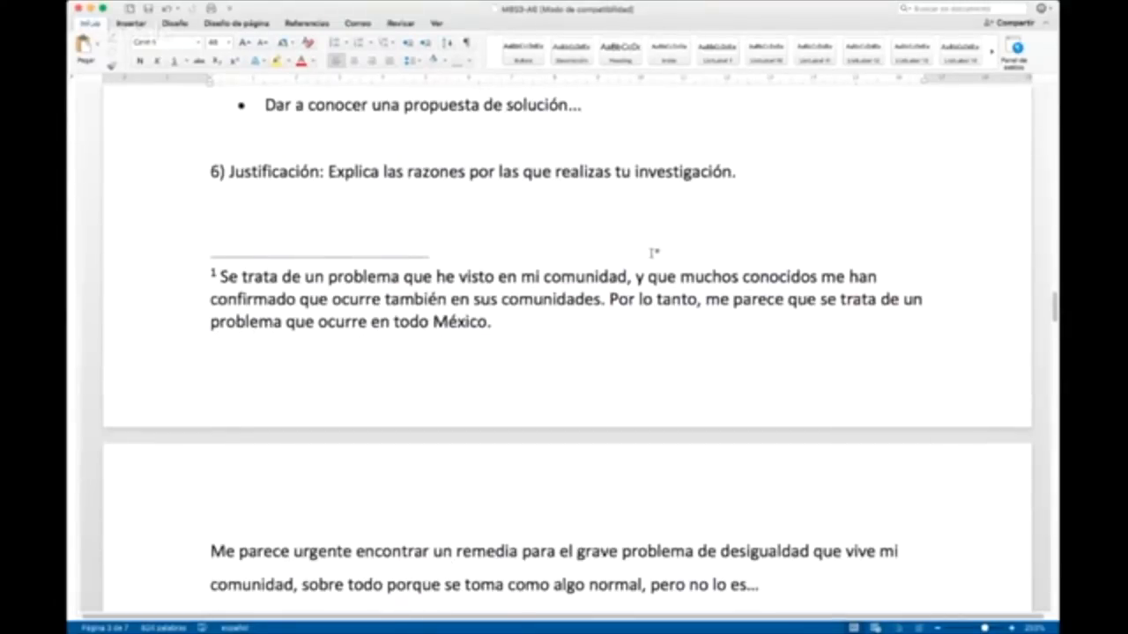
scroll(654, 253, "down", 12)
scroll(632, 244, "down", 7)
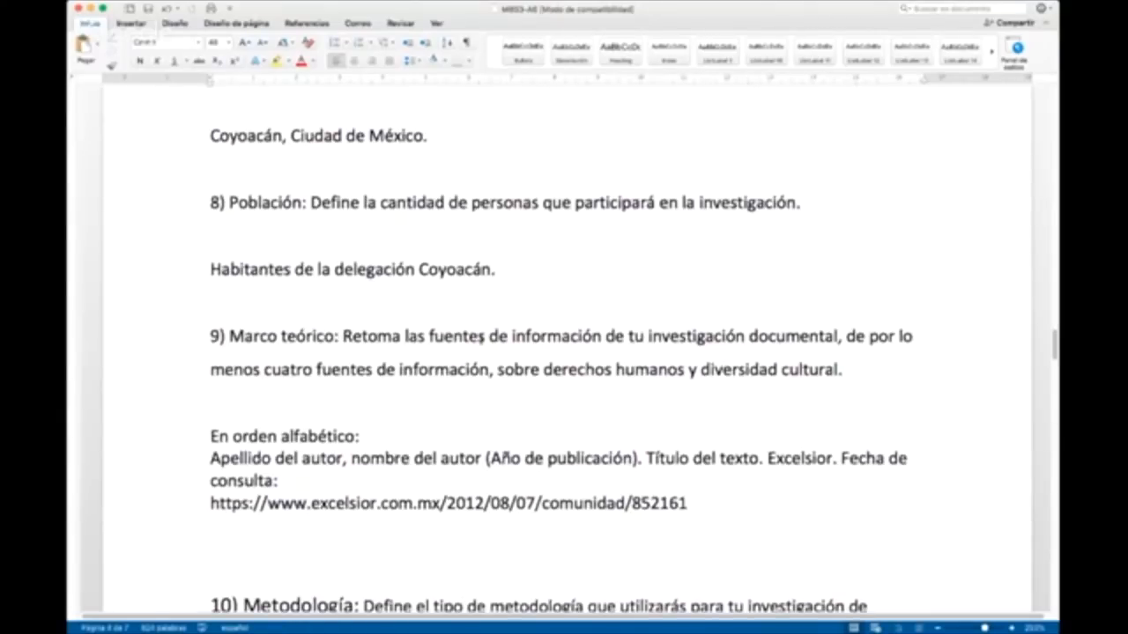
Step: Shorten the section 8 heading to "8) Población" by removing its instruction text, and format it bold at 14 points
scroll(479, 341, "down", 5)
scroll(351, 382, "up", 8)
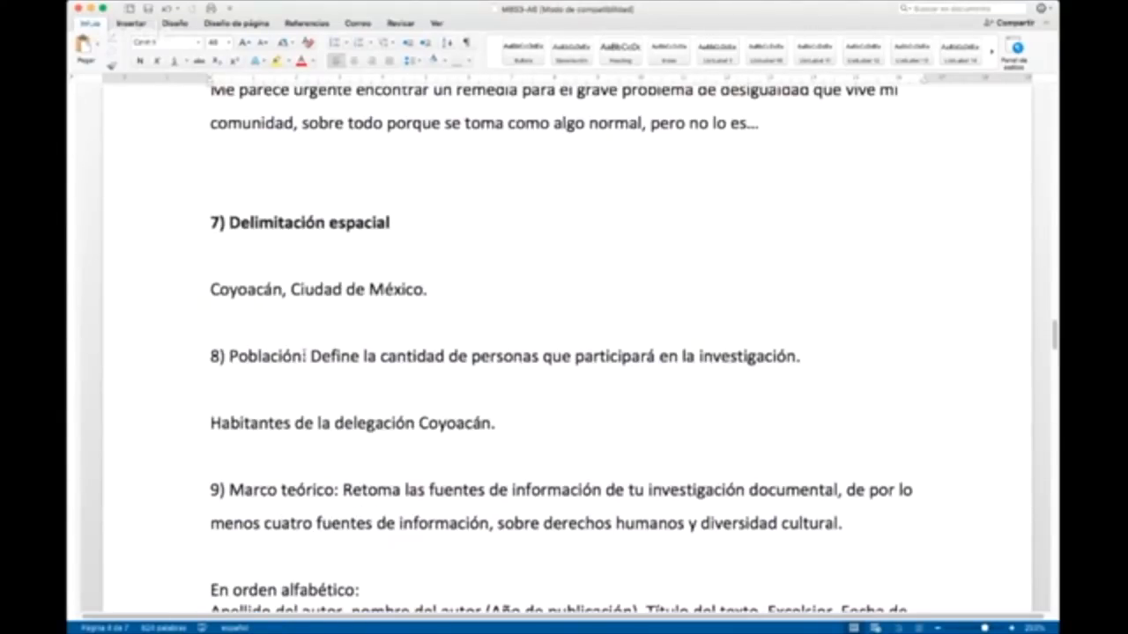
left_click_drag(302, 355, 1027, 354)
key("BackSpace")
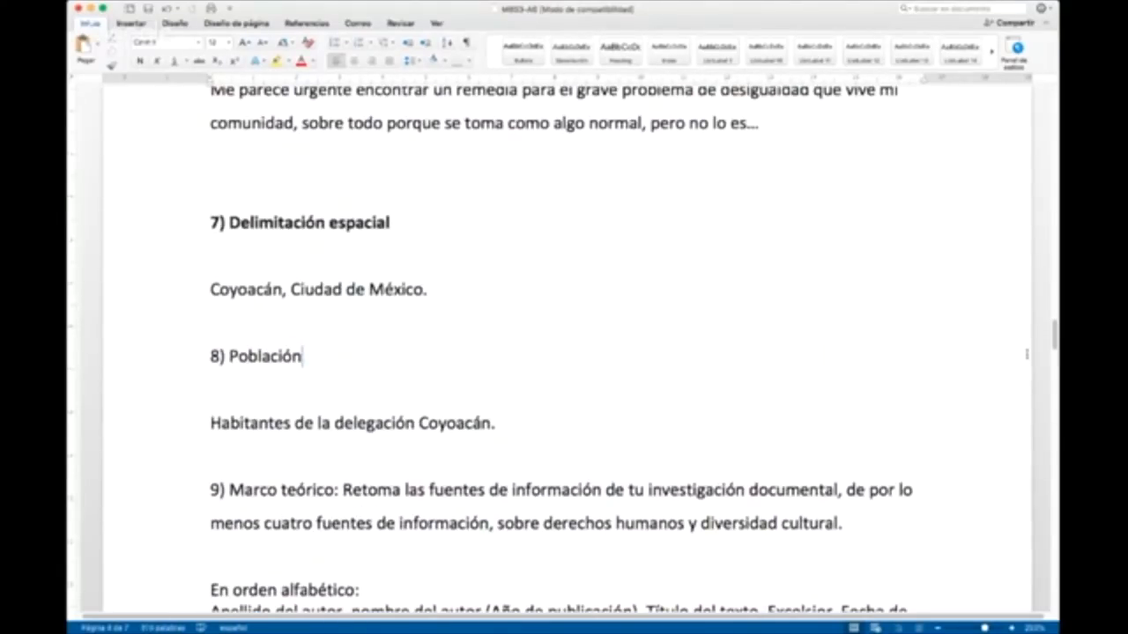
left_click(168, 353)
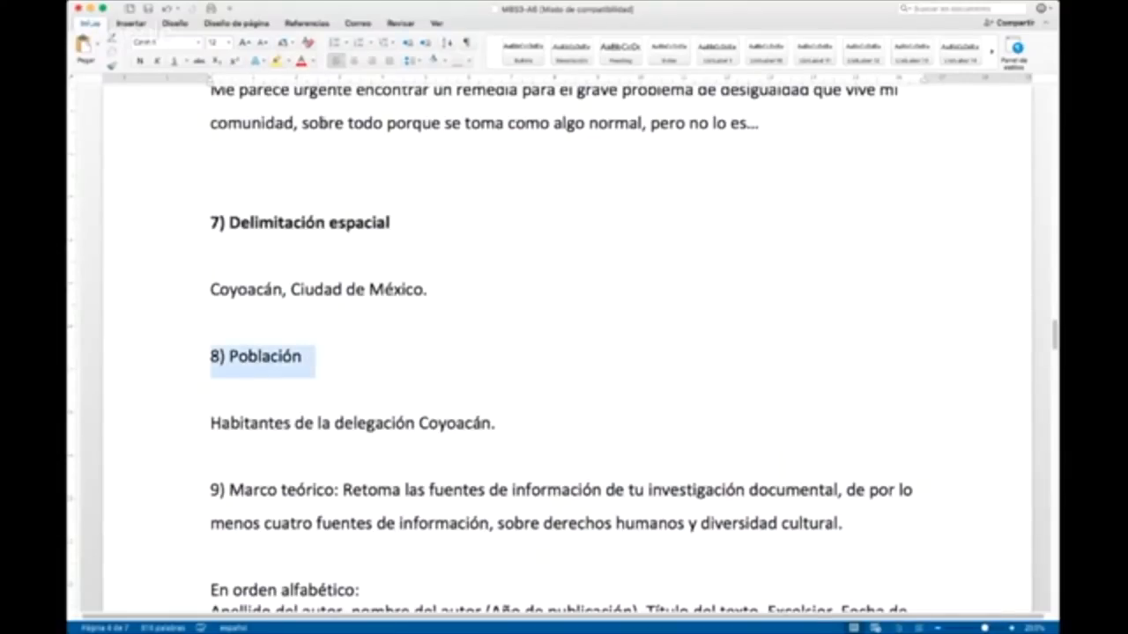
left_click(140, 61)
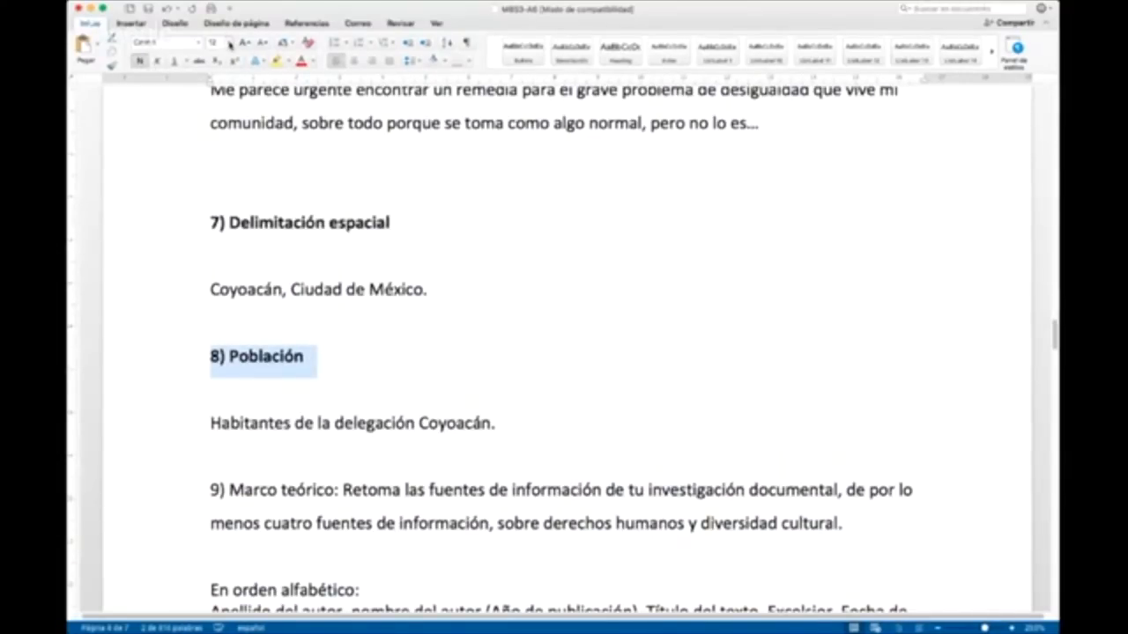
type("14")
key("Return")
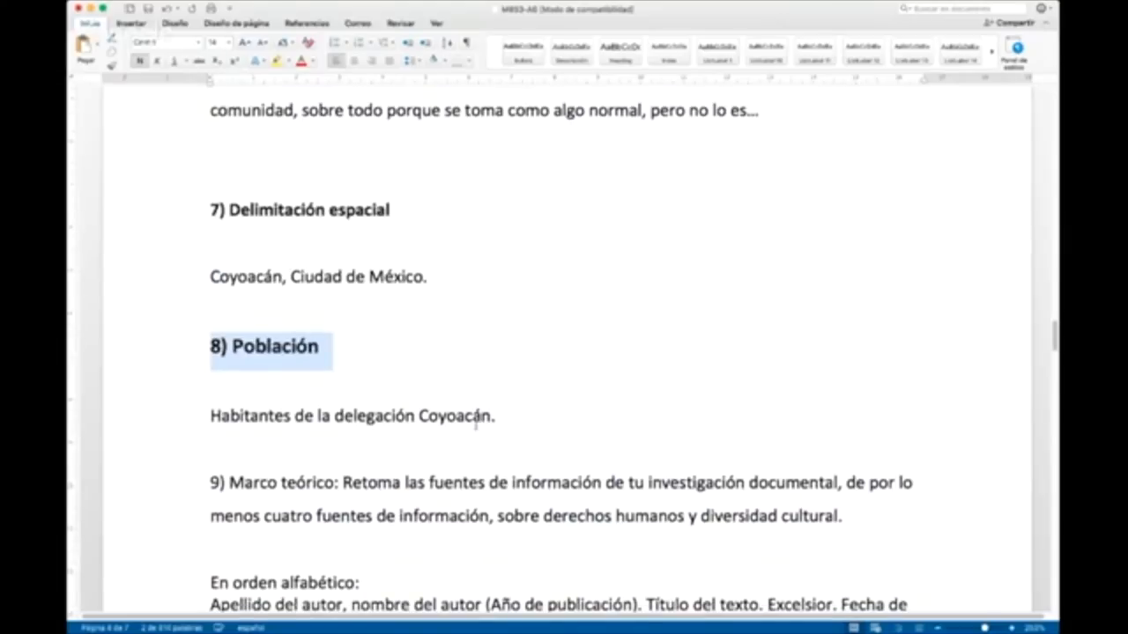
Step: Shorten the section 9 heading to "9) Marco teórico" by removing its instruction text, and format it bold at 14 points
scroll(476, 421, "down", 3)
left_click_drag(337, 365, 923, 398)
key("BackSpace")
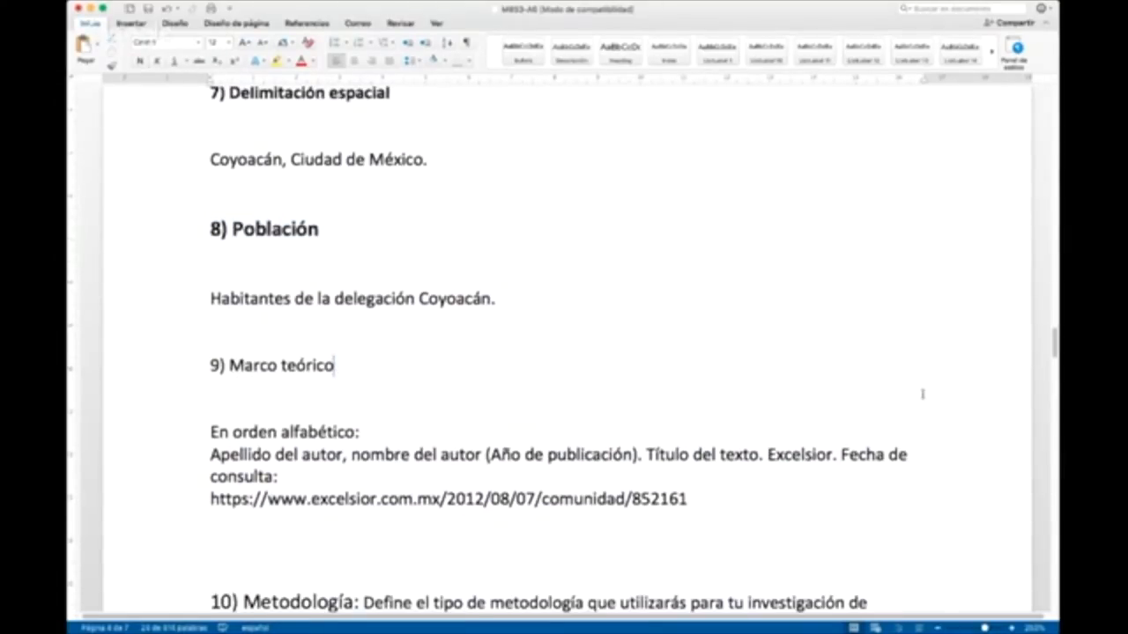
key("BackSpace")
left_click_drag(347, 364, 210, 365)
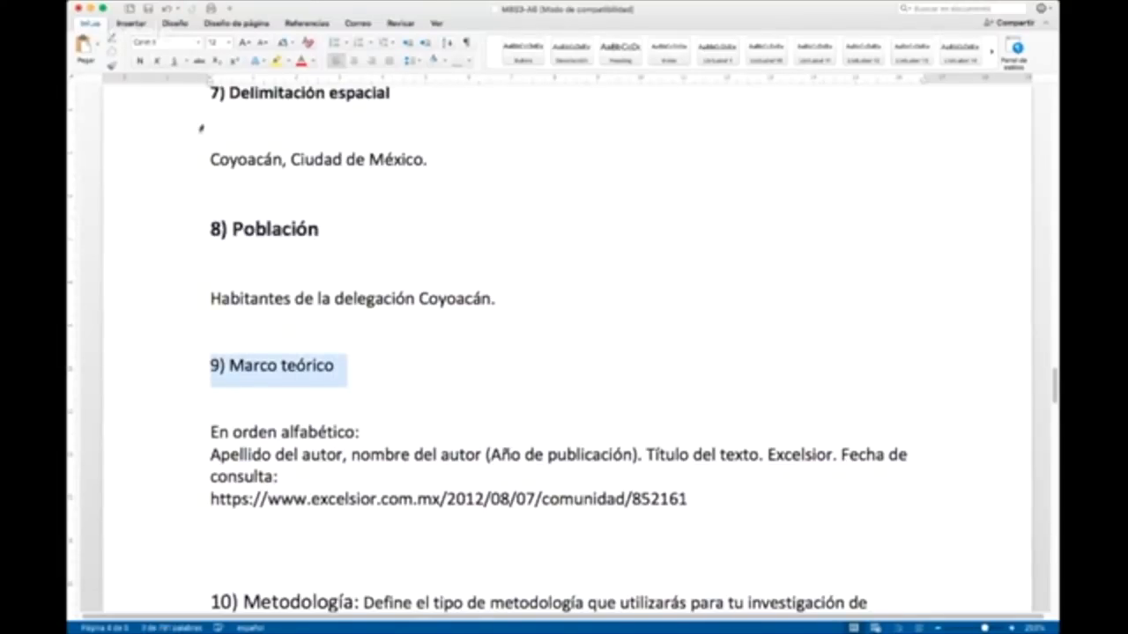
left_click(139, 60)
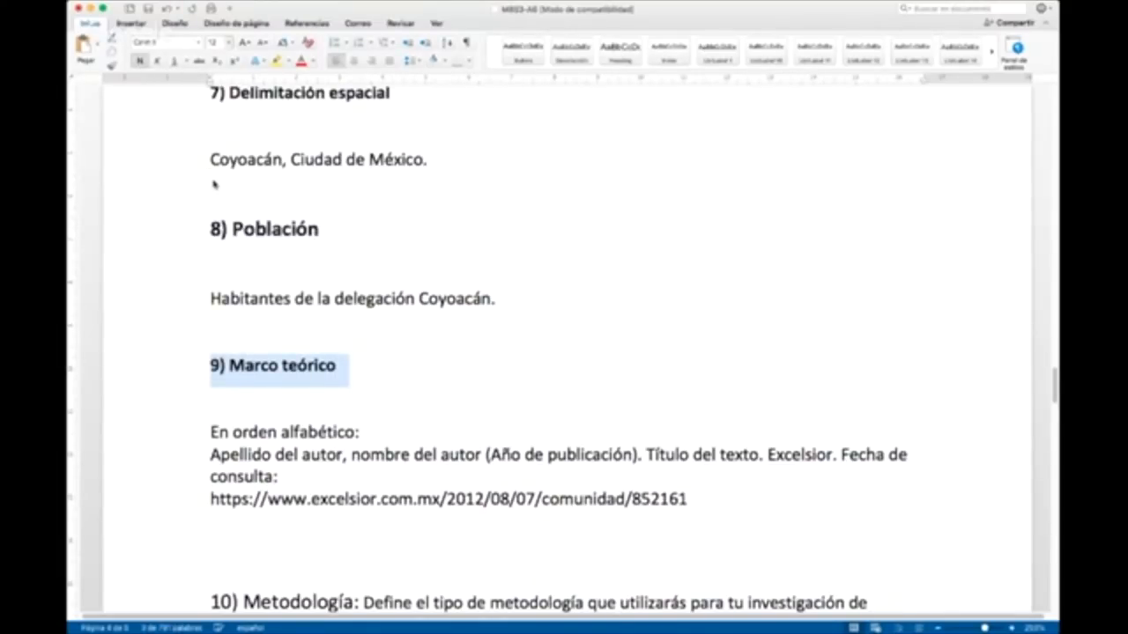
key("super+shift+period")
left_click(534, 365)
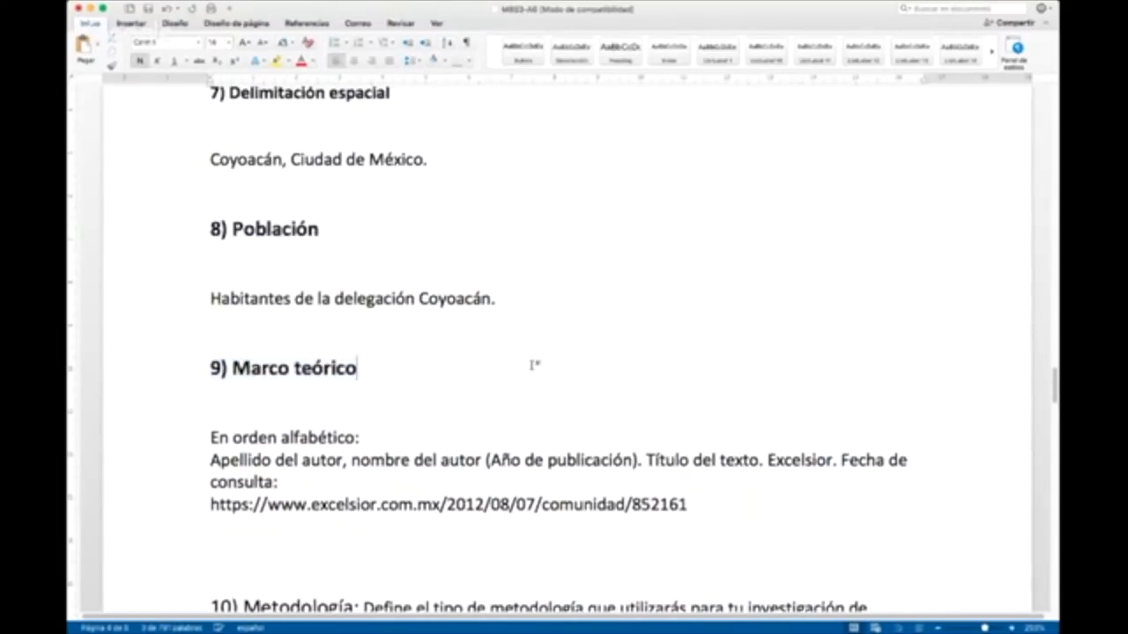
Step: Shorten the section 10 heading to "10) Metodología" by removing its instruction text, and make it bold
scroll(339, 469, "down", 2)
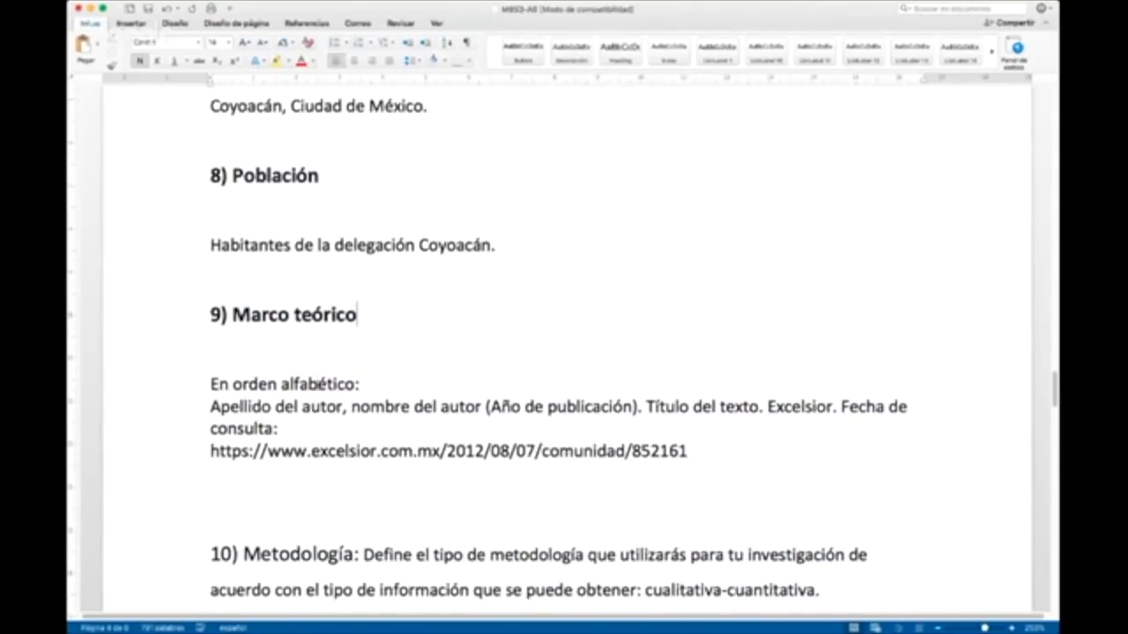
scroll(354, 508, "down", 10)
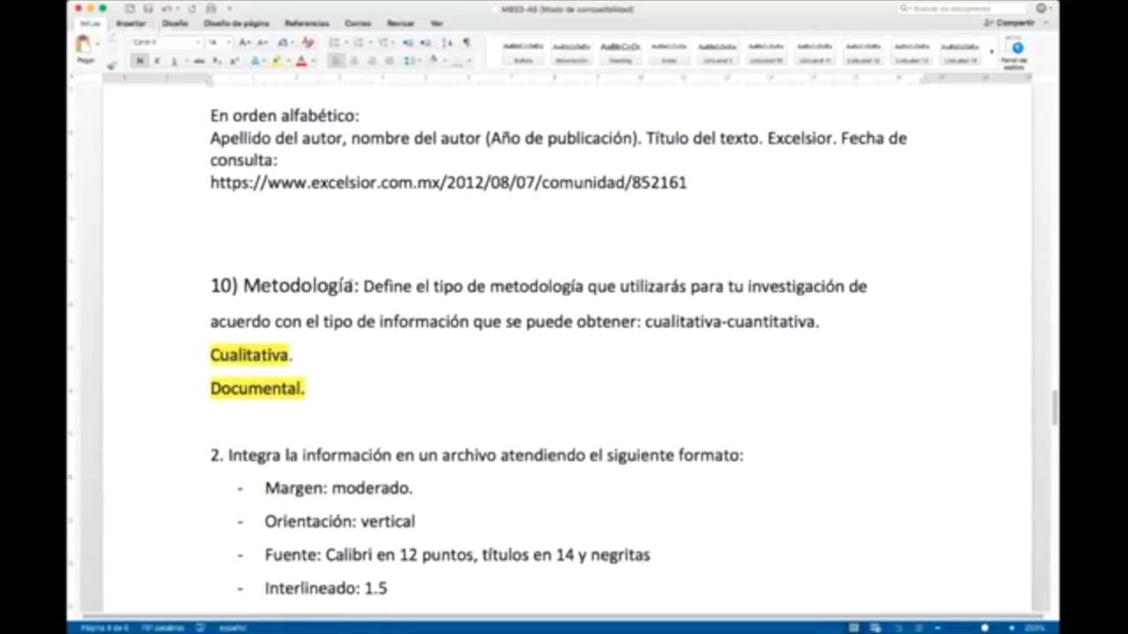
left_click_drag(352, 286, 864, 291)
left_click(877, 323)
left_click_drag(819, 324, 354, 287)
key("BackSpace")
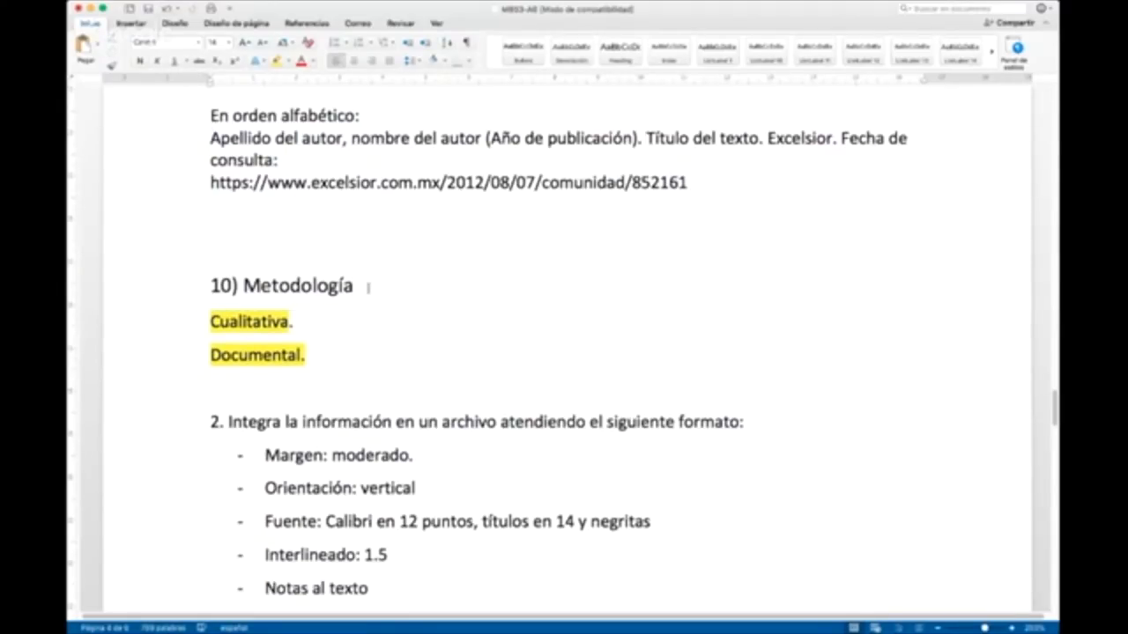
triple_click(368, 288)
key("super+b")
left_click(369, 378)
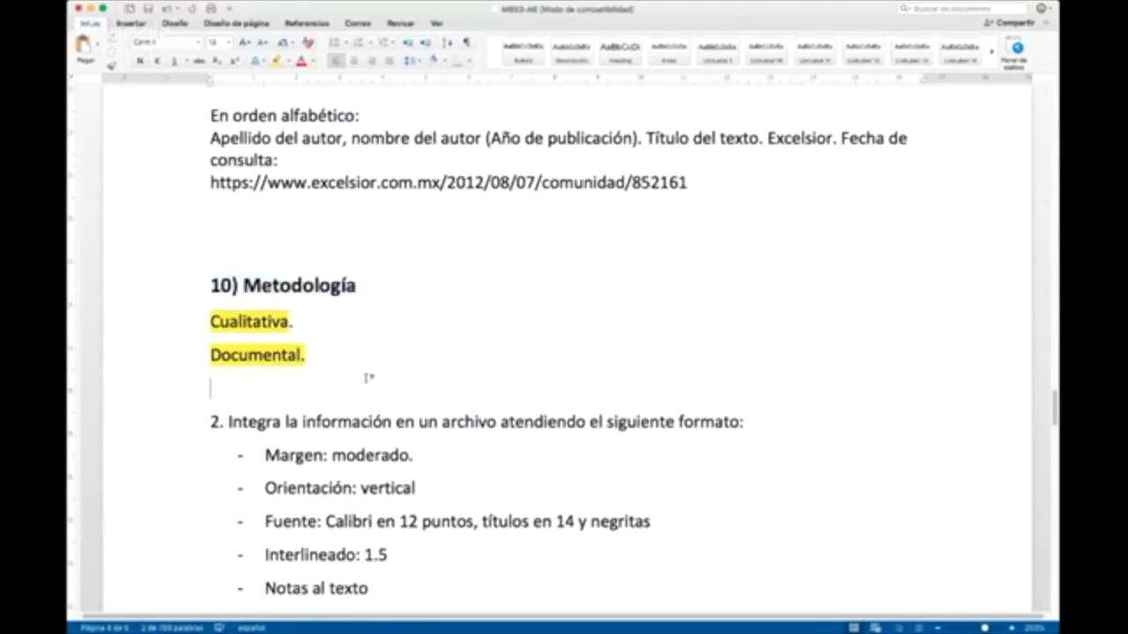
Step: Paste the participant's question "un buen tema entonces puede sewr el dercho a la atencion medica?" below the enlarged answer at the document's end
scroll(300, 381, "down", 10)
scroll(301, 382, "down", 14)
scroll(300, 381, "up", 9)
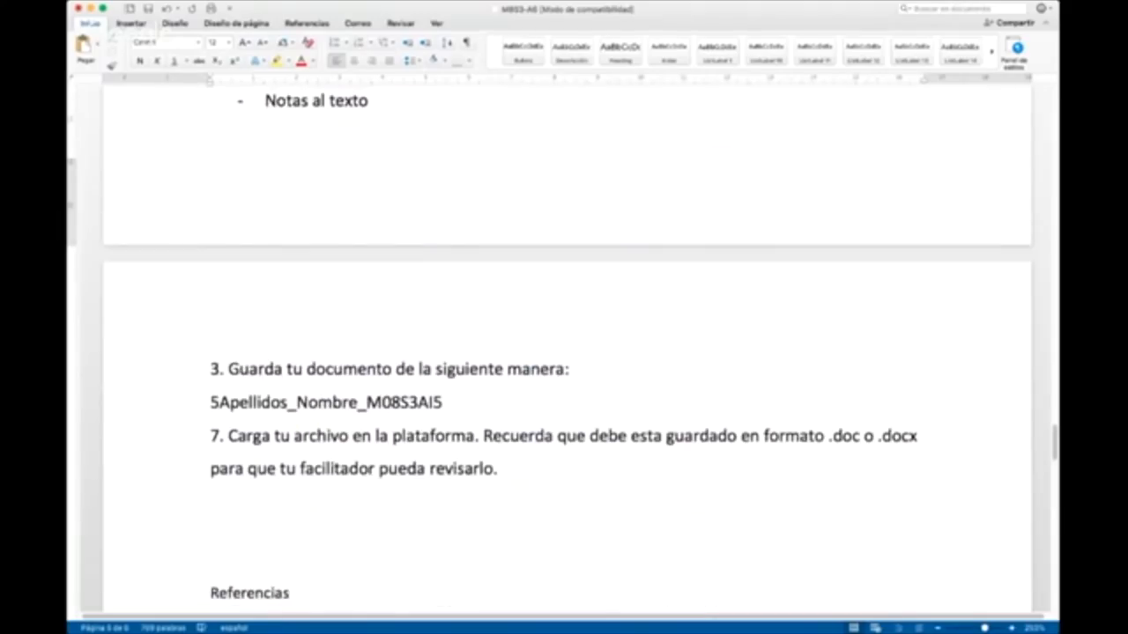
key("super+Tab")
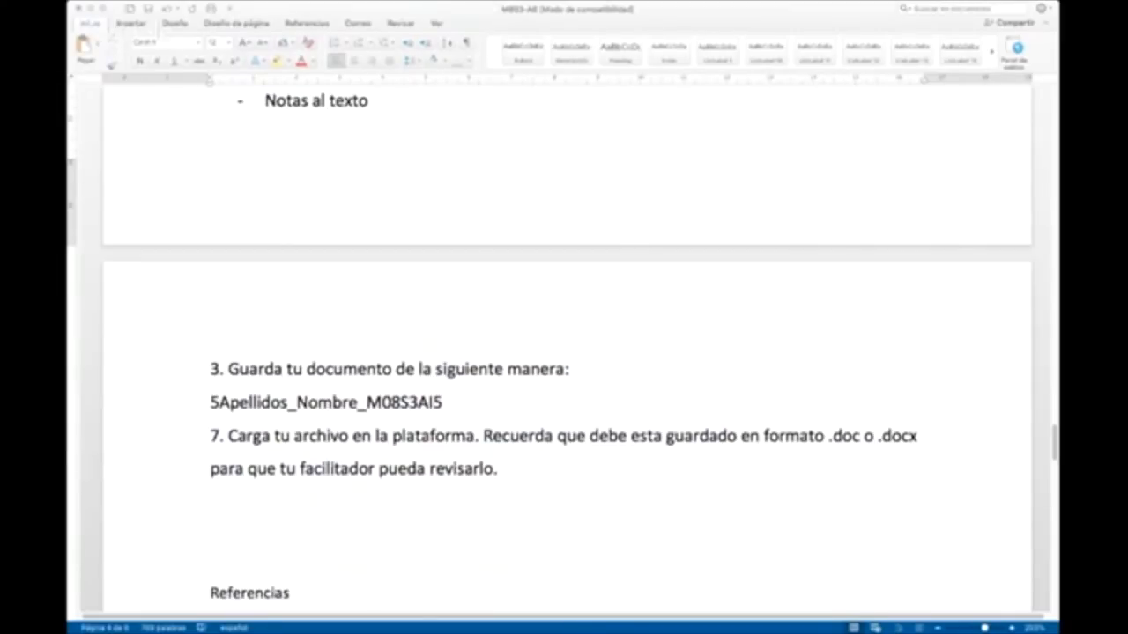
left_click(410, 485)
scroll(461, 490, "down", 2)
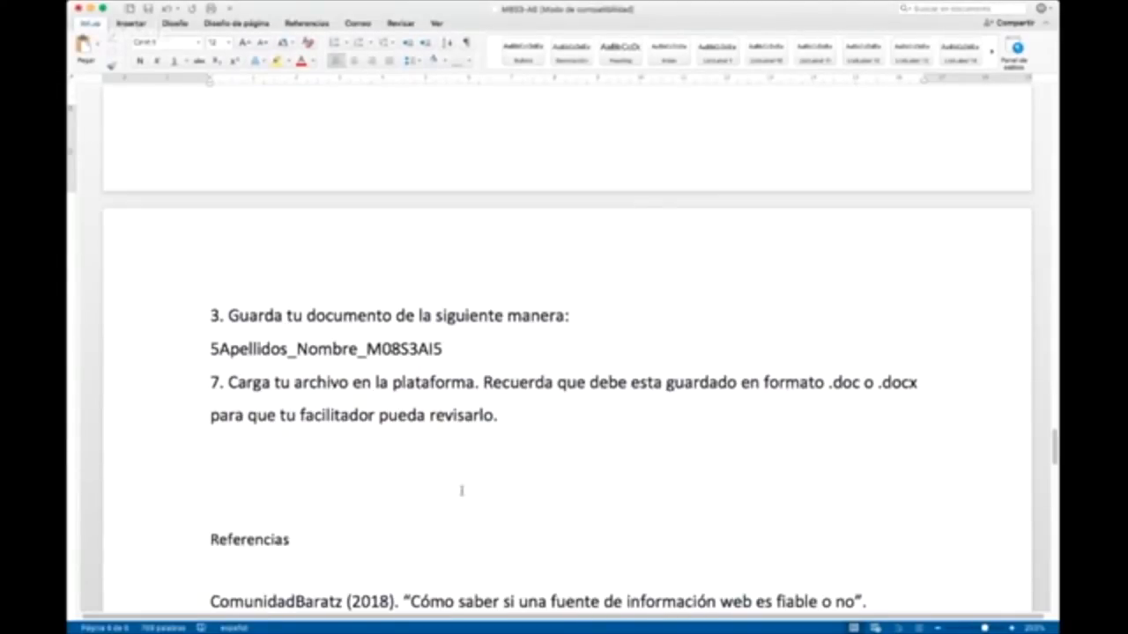
scroll(460, 491, "down", 20)
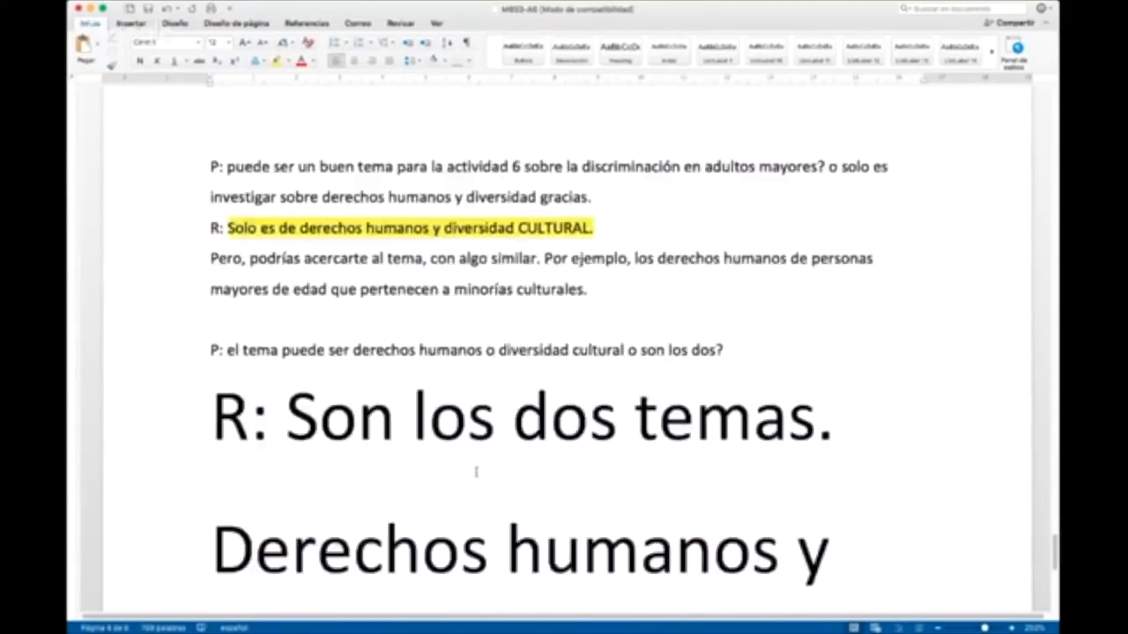
left_click(99, 49)
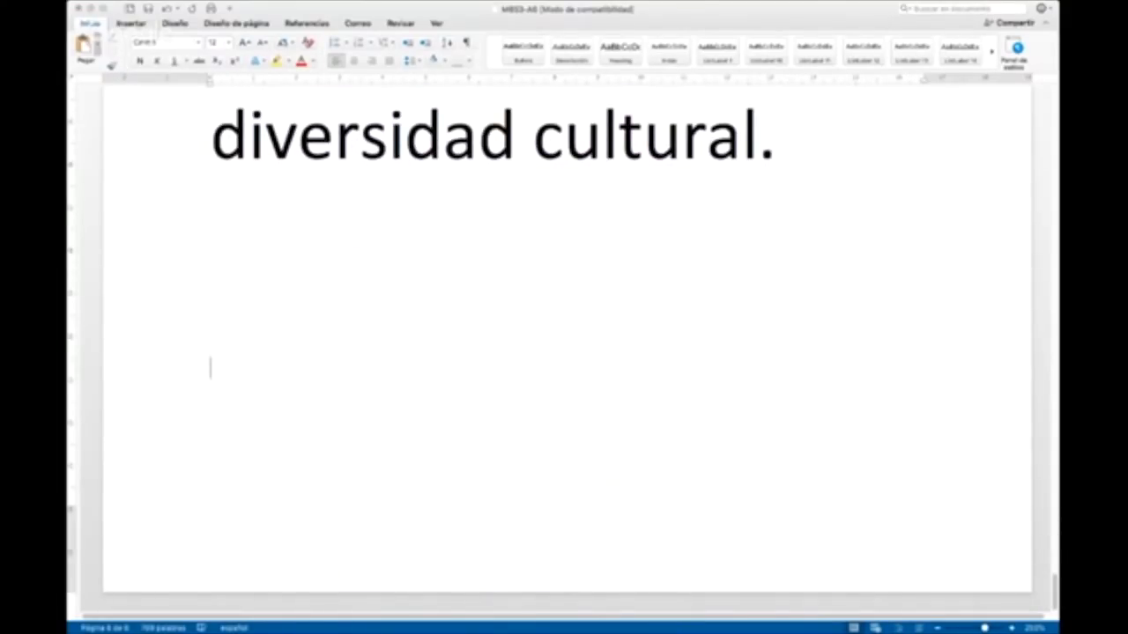
type("un buen tema entonces puede sewr el dercho a la atencion medica?")
Step: Prefix the pasted question with "Pregunta:" and correct "sewr" to "ser"
left_click(211, 367)
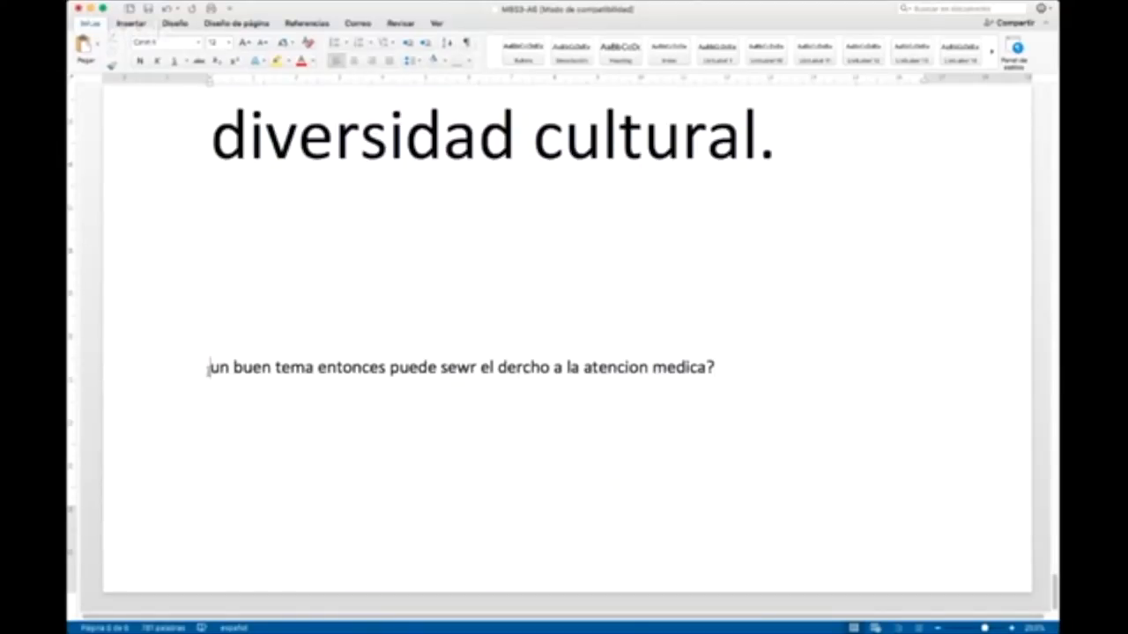
type("Pregu")
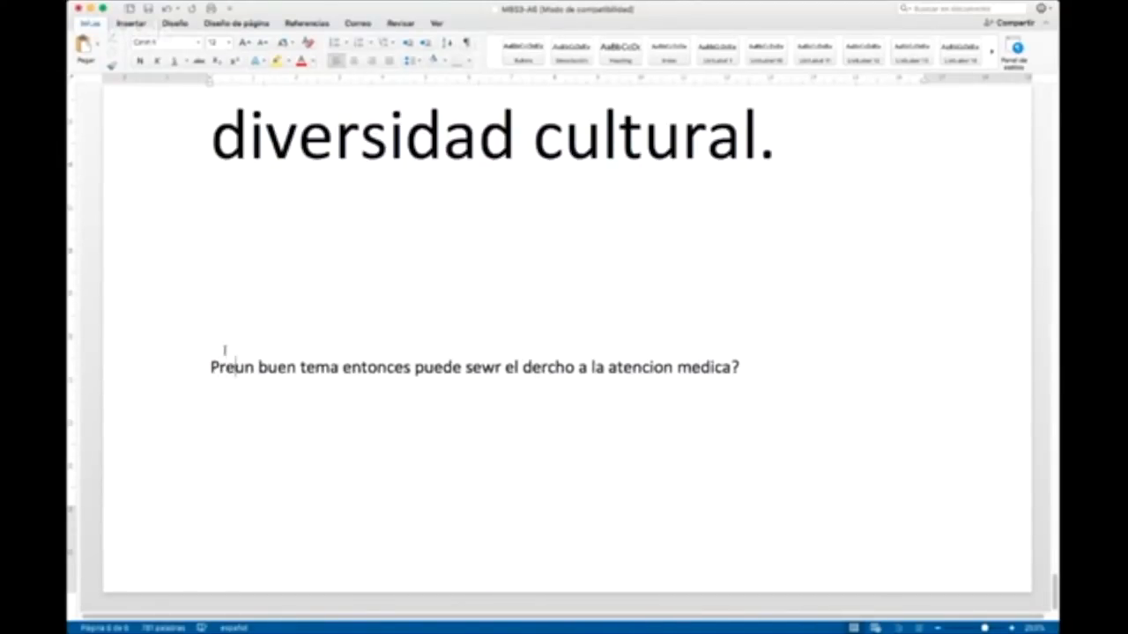
type("nta:")
left_click(333, 398)
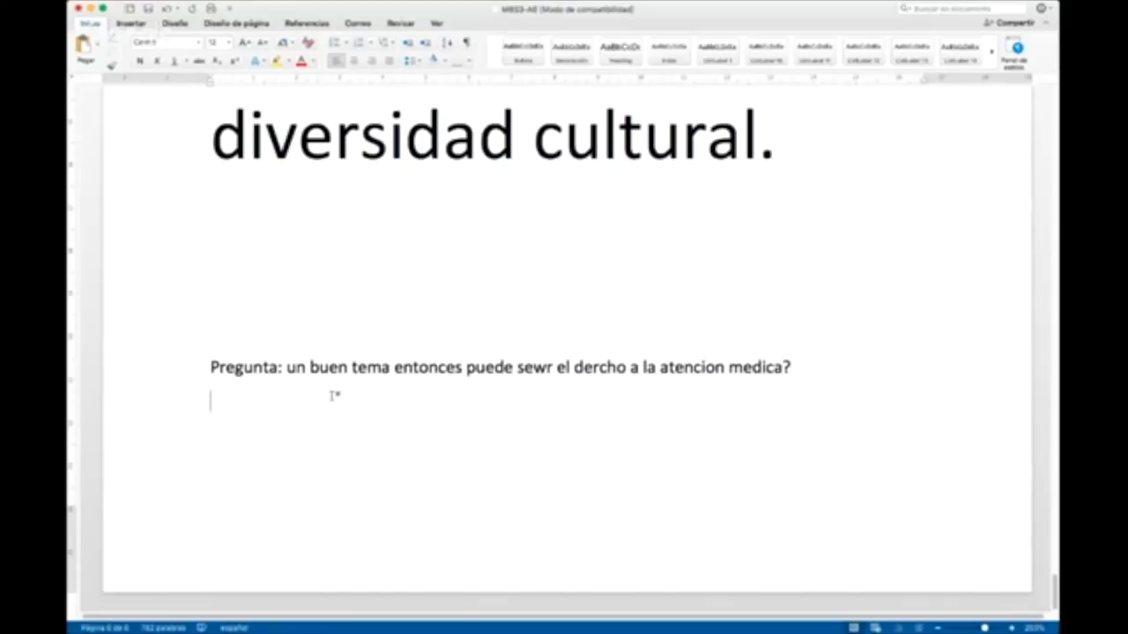
left_click(546, 366)
key("BackSpace")
Step: Begin the answer line under the medical care question with "Respuesta:"
left_click(340, 408)
type("Respuesta:")
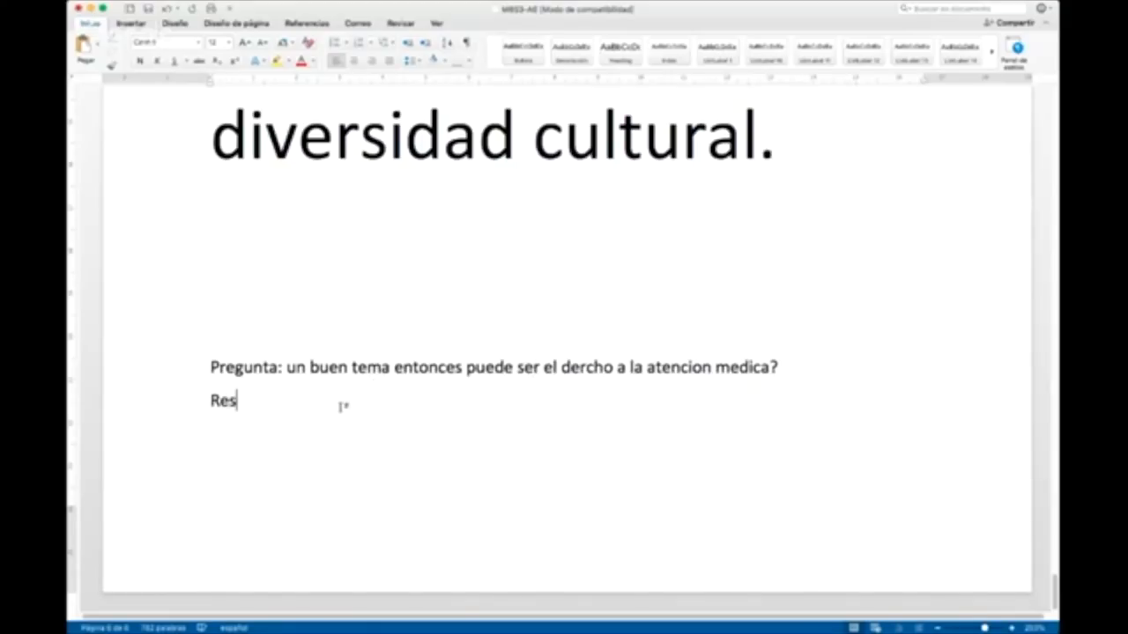